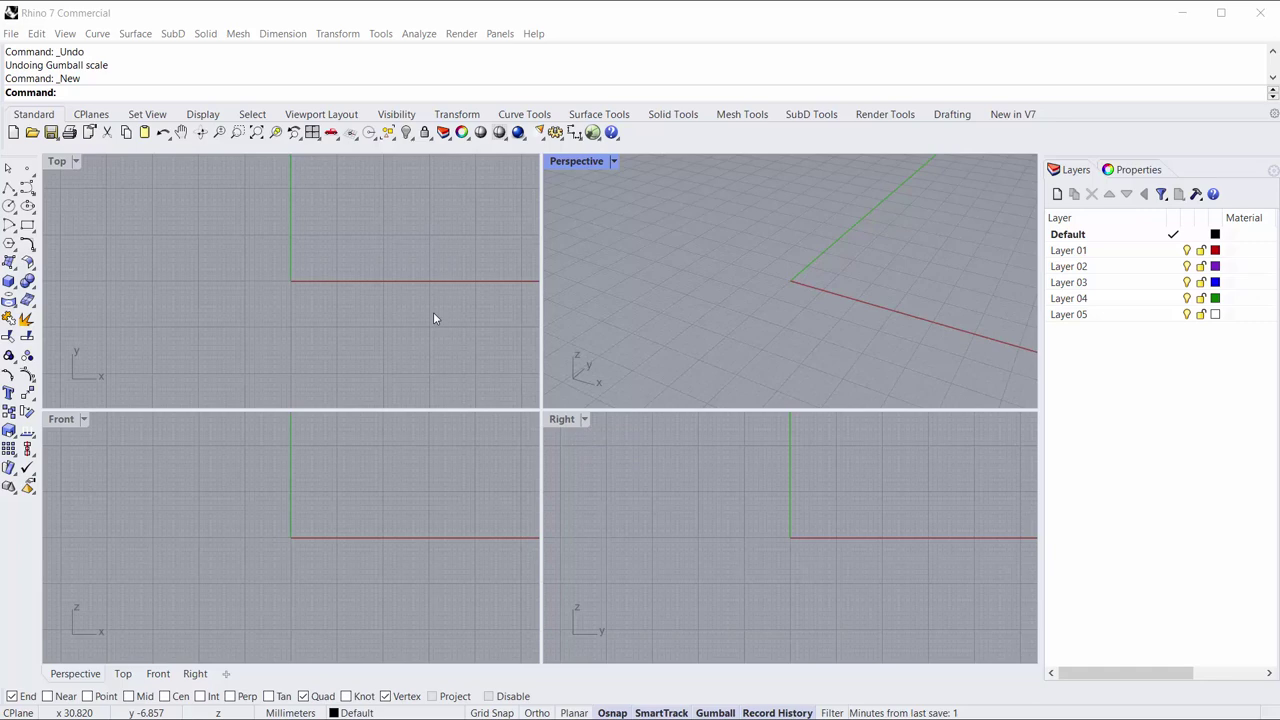
Choose the fleur-de-lis image 2151.png for a new picture plane.
{"action": "left_click", "coordinate": [325, 117]}
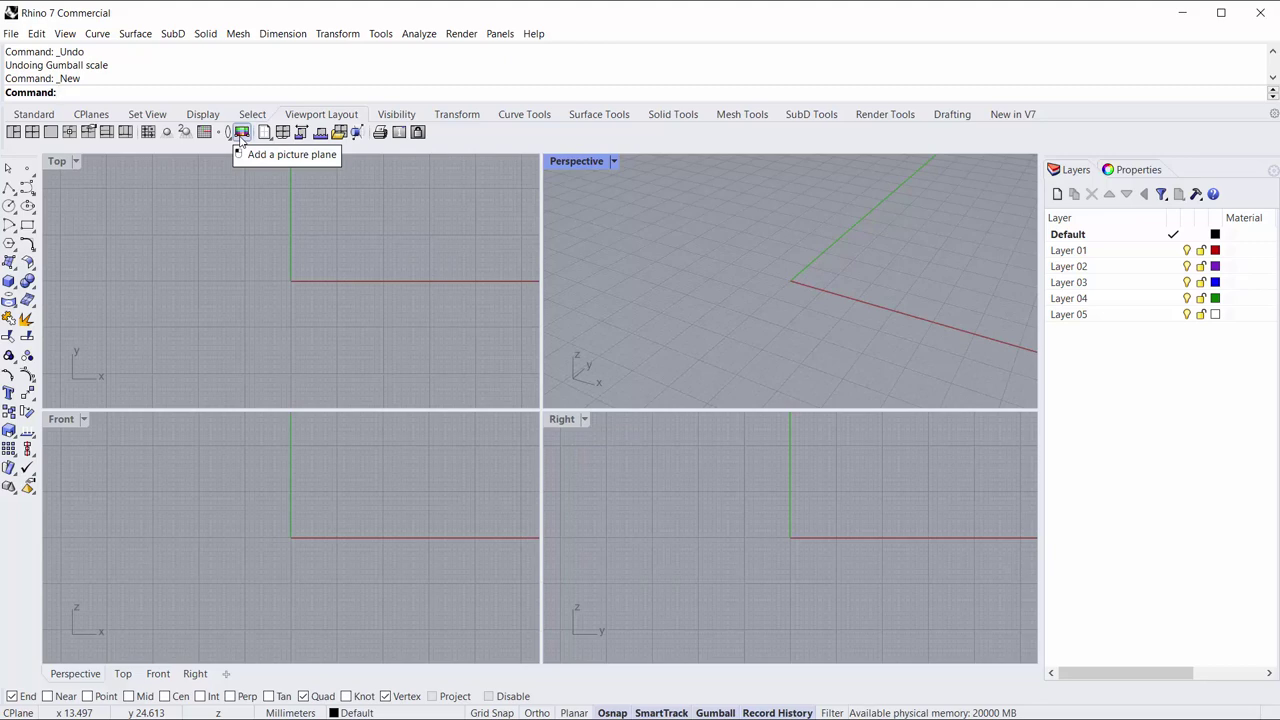
{"action": "left_click", "coordinate": [241, 136]}
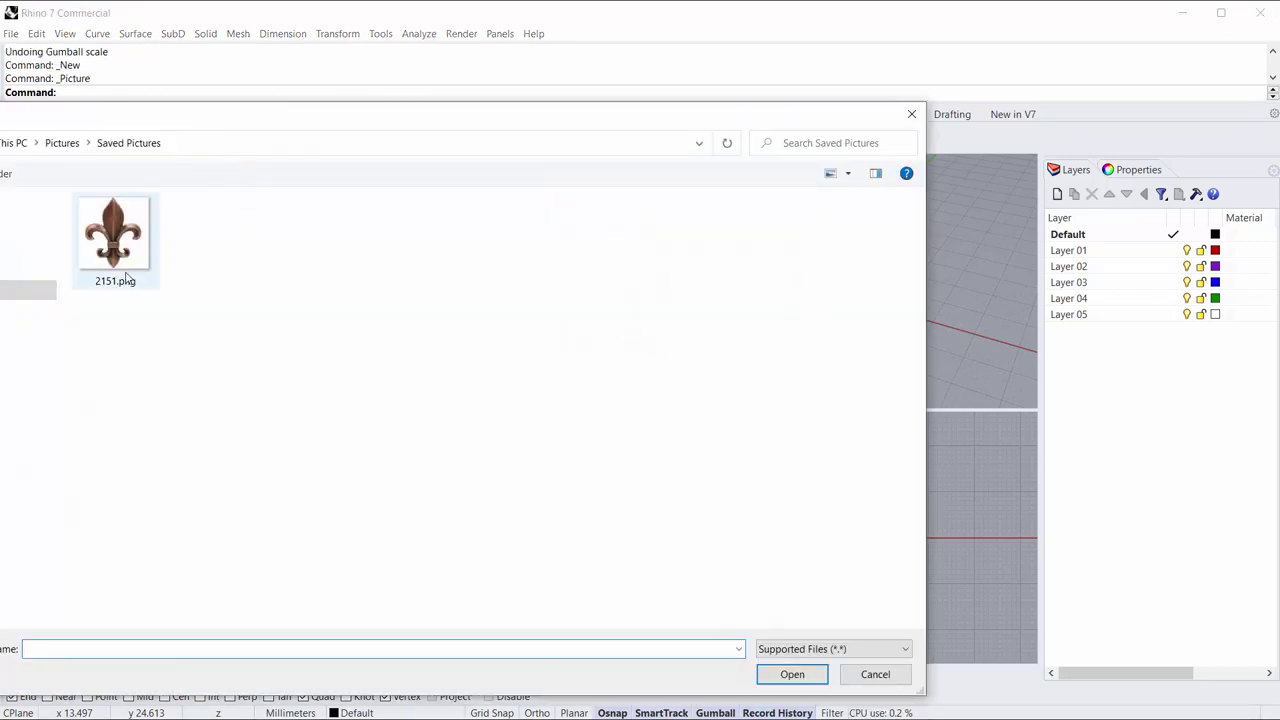
{"action": "left_click", "coordinate": [126, 278]}
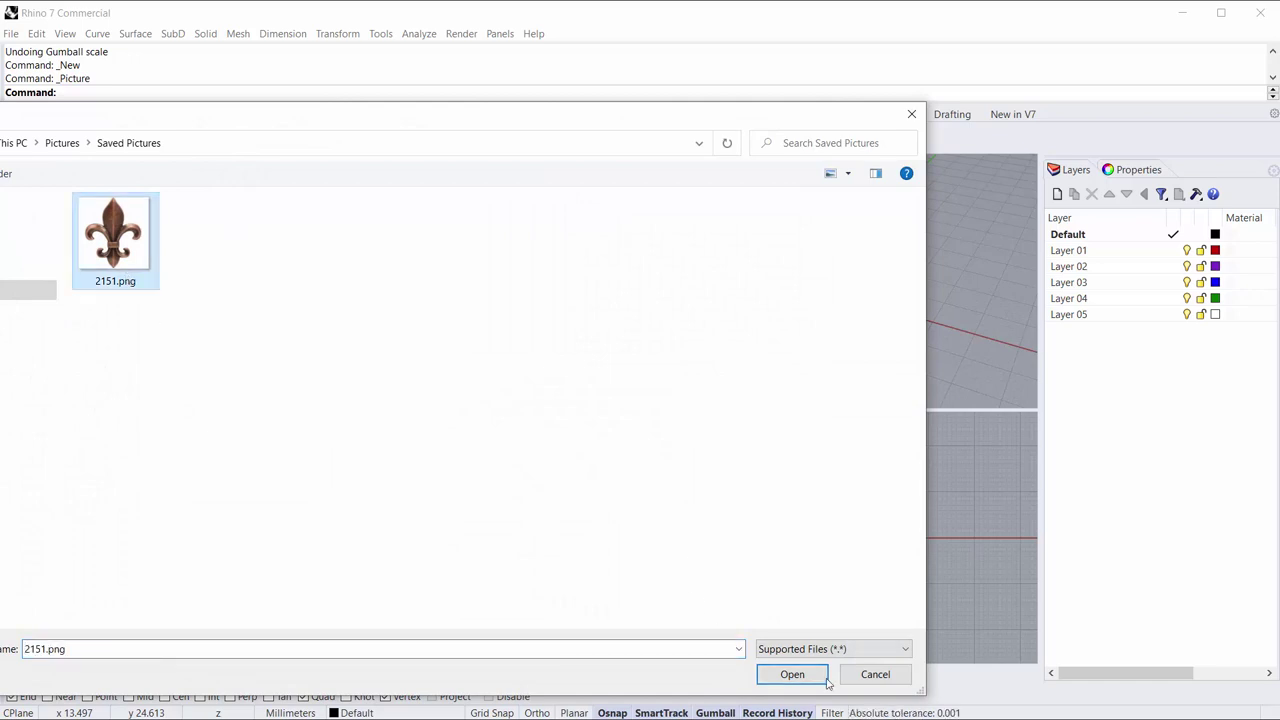
{"action": "left_click", "coordinate": [792, 674]}
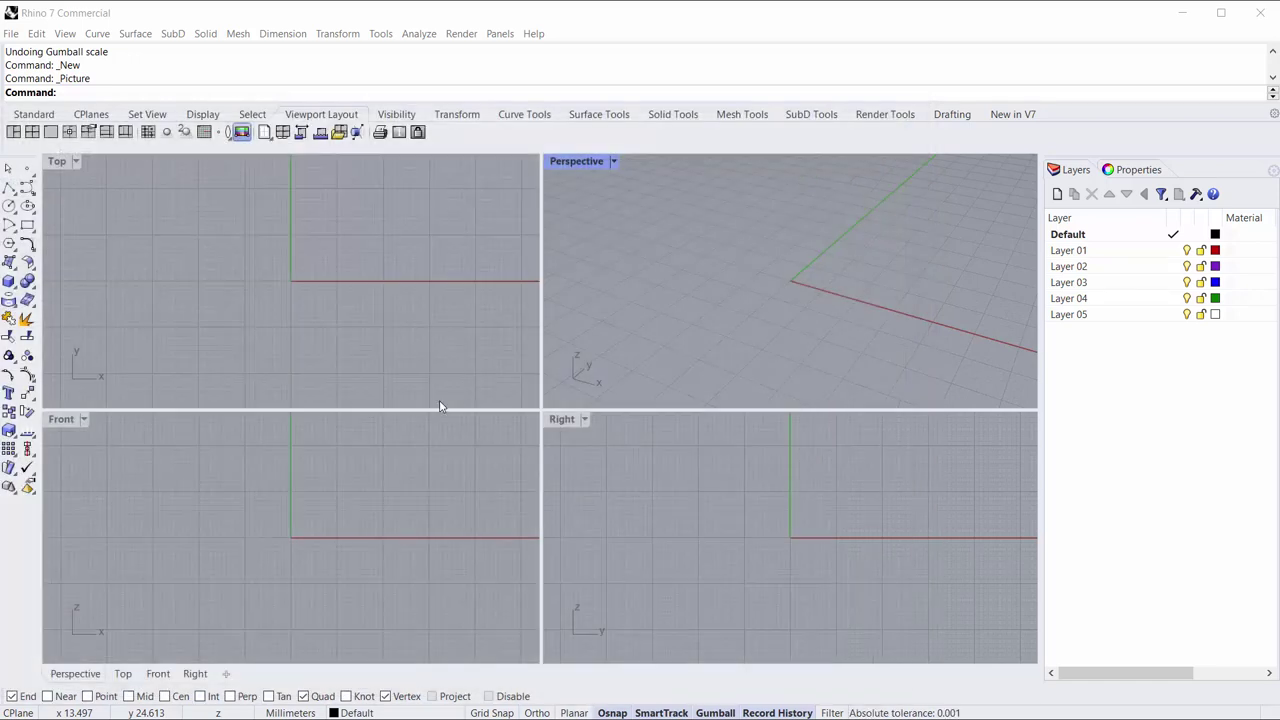
Place the fleur-de-lis picture in the Top view and move it toward the origin.
{"action": "left_click", "coordinate": [246, 217]}
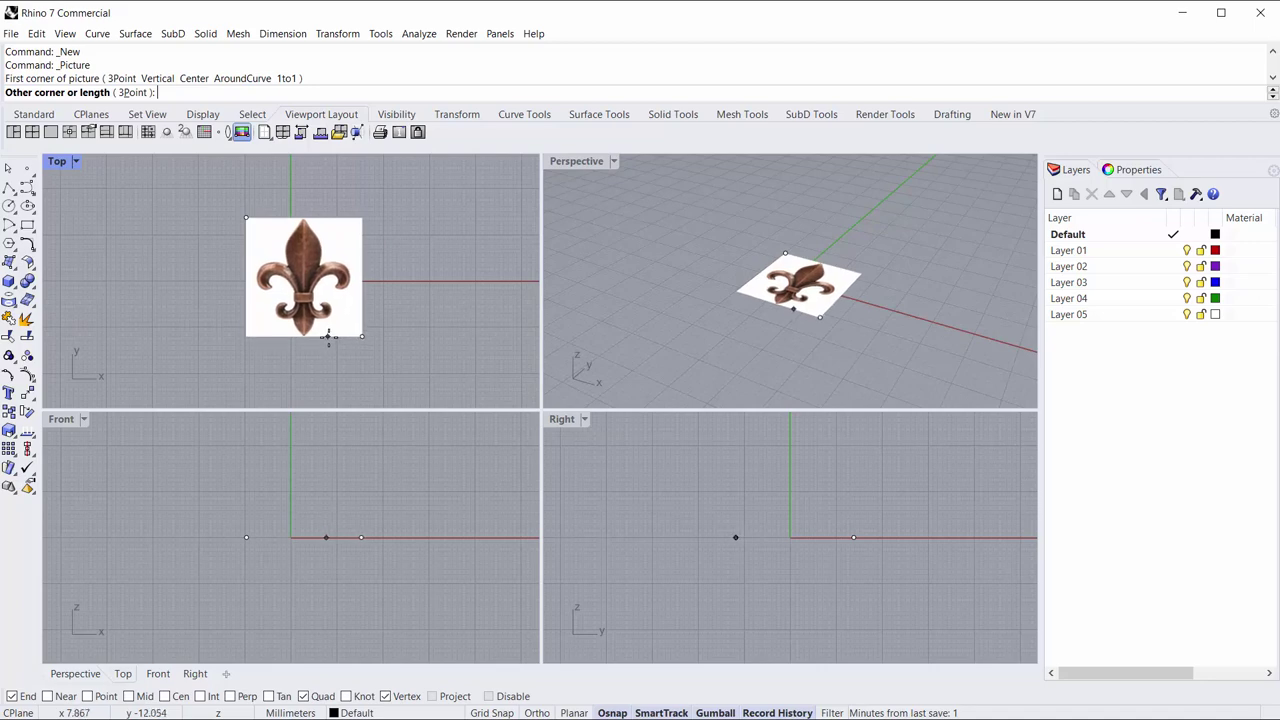
{"action": "left_click", "coordinate": [368, 344]}
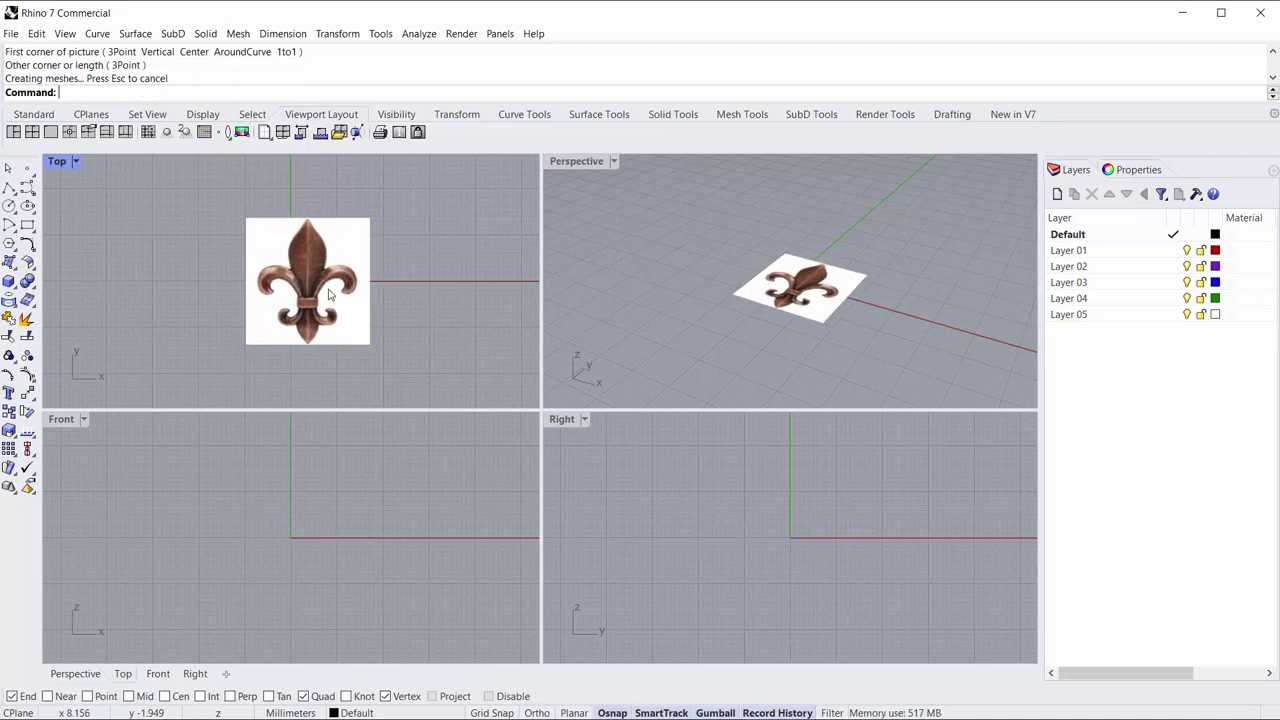
{"action": "scroll", "coordinate": [307, 245], "scroll_direction": "up", "scroll_amount": 10}
{"action": "left_click_drag", "start_coordinate": [360, 243], "coordinate": [315, 240]}
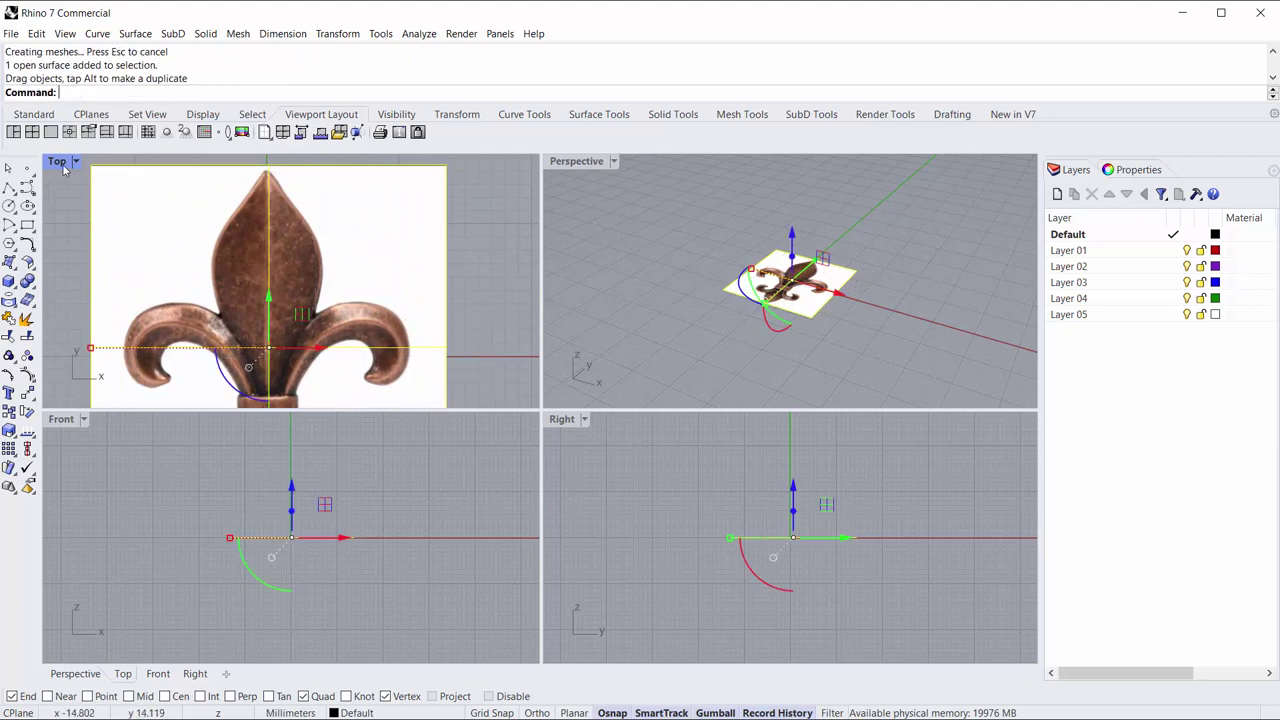
Scale the picture down uniformly and centre it on the origin.
{"action": "double_click", "coordinate": [60, 162]}
{"action": "scroll", "coordinate": [470, 330], "scroll_direction": "down", "scroll_amount": 5}
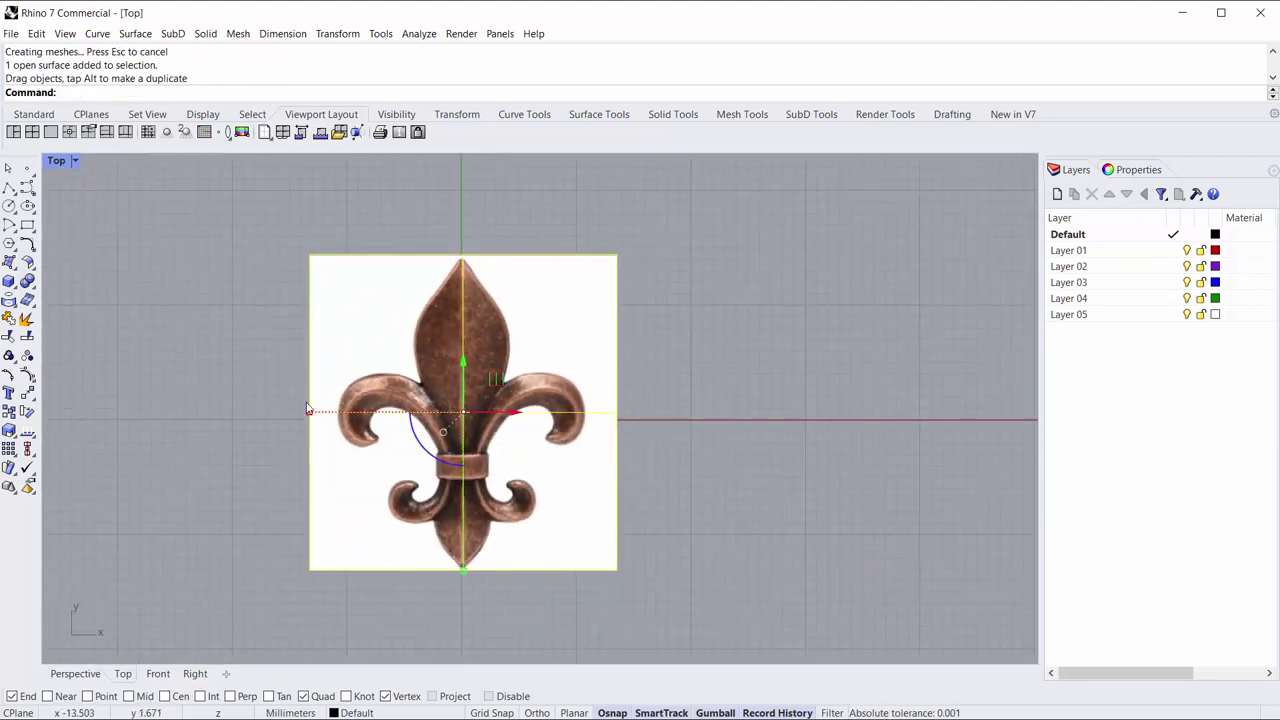
{"action": "left_click_drag", "start_coordinate": [309, 415], "coordinate": [350, 412], "text": "shift"}
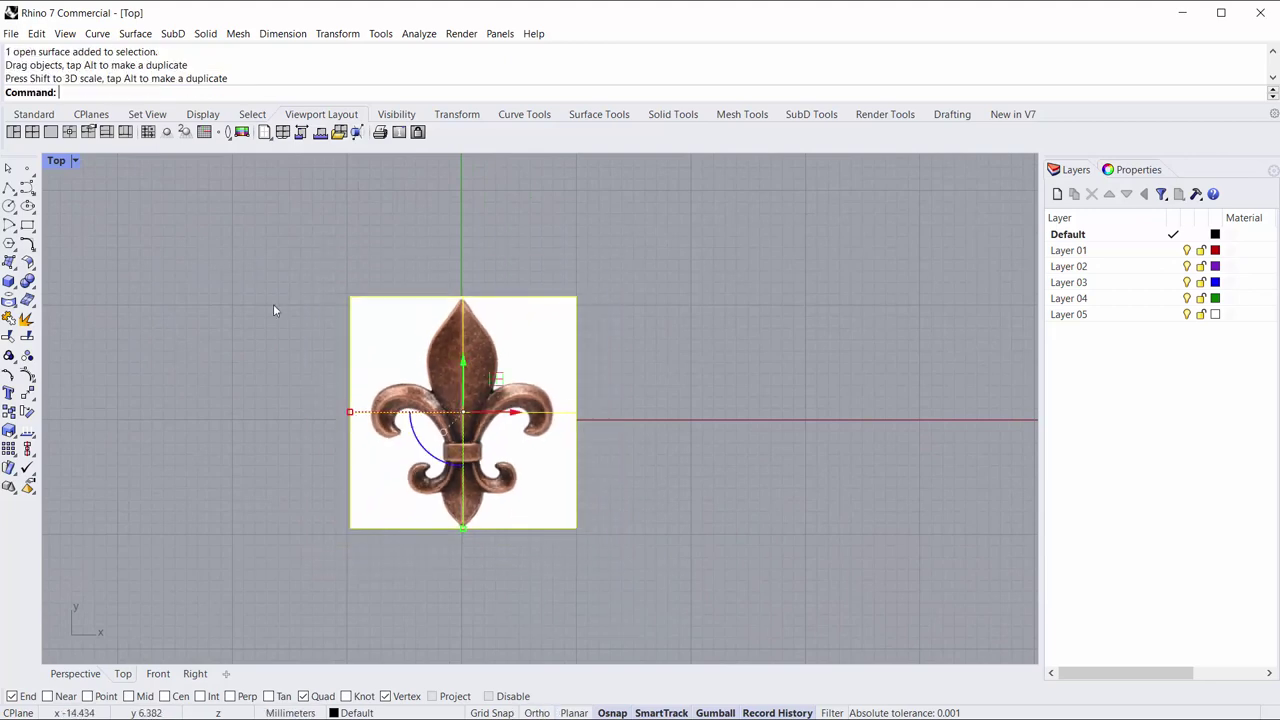
{"action": "double_click", "coordinate": [58, 160]}
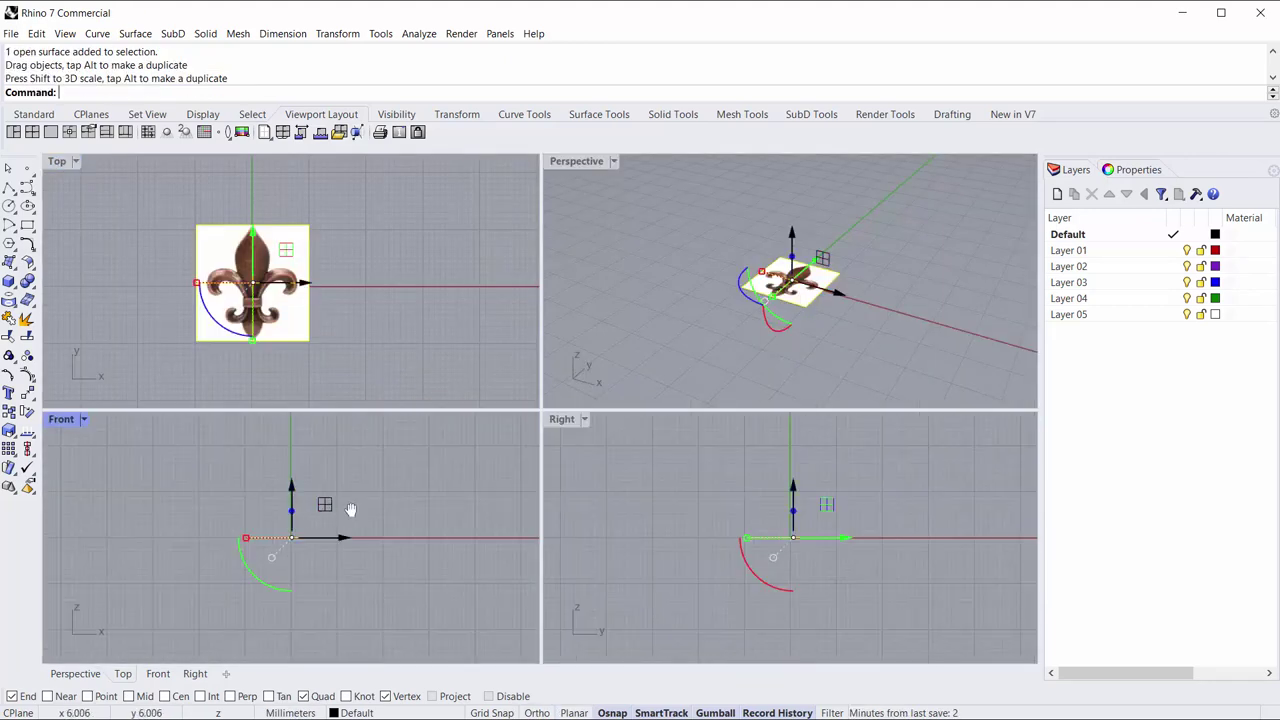
{"action": "scroll", "coordinate": [318, 490], "scroll_direction": "up", "scroll_amount": 2}
{"action": "mouse_move", "coordinate": [317, 520]}
{"action": "left_mouse_down"}
{"action": "mouse_move", "coordinate": [317, 537]}
{"action": "mouse_move", "coordinate": [330, 530]}
{"action": "left_mouse_up"}
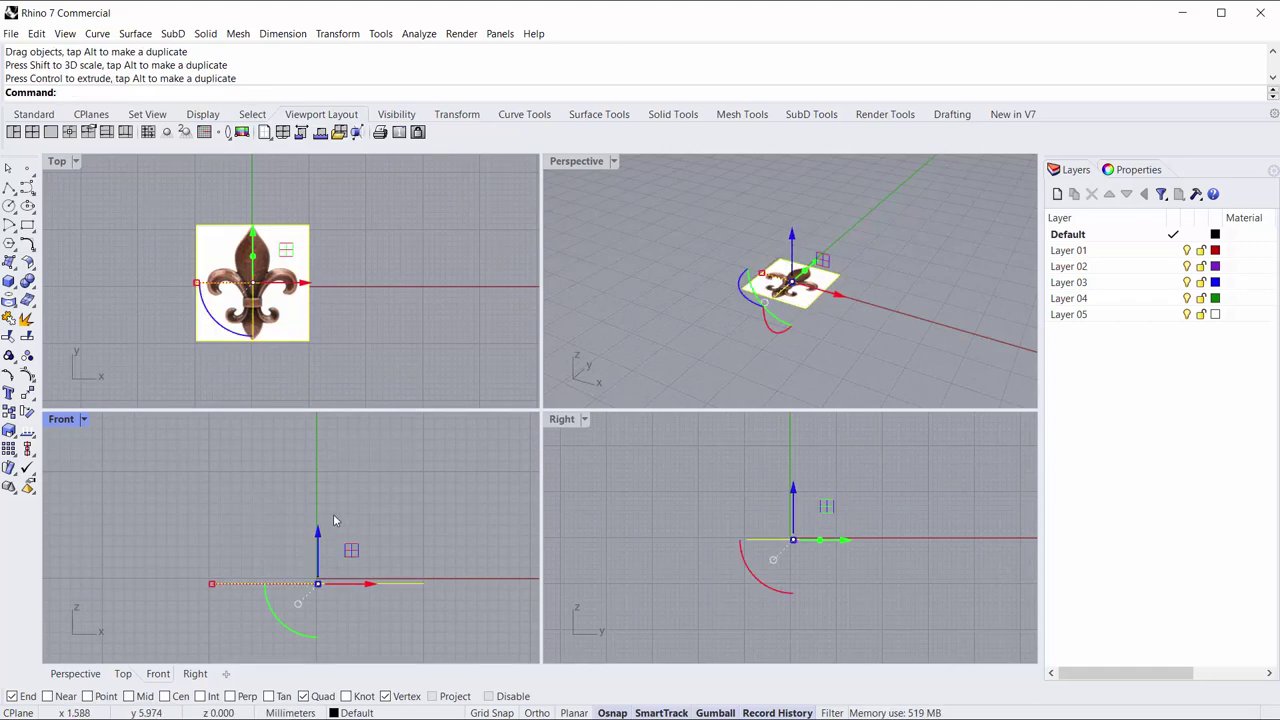
{"action": "scroll", "coordinate": [249, 295], "scroll_direction": "up", "scroll_amount": 4}
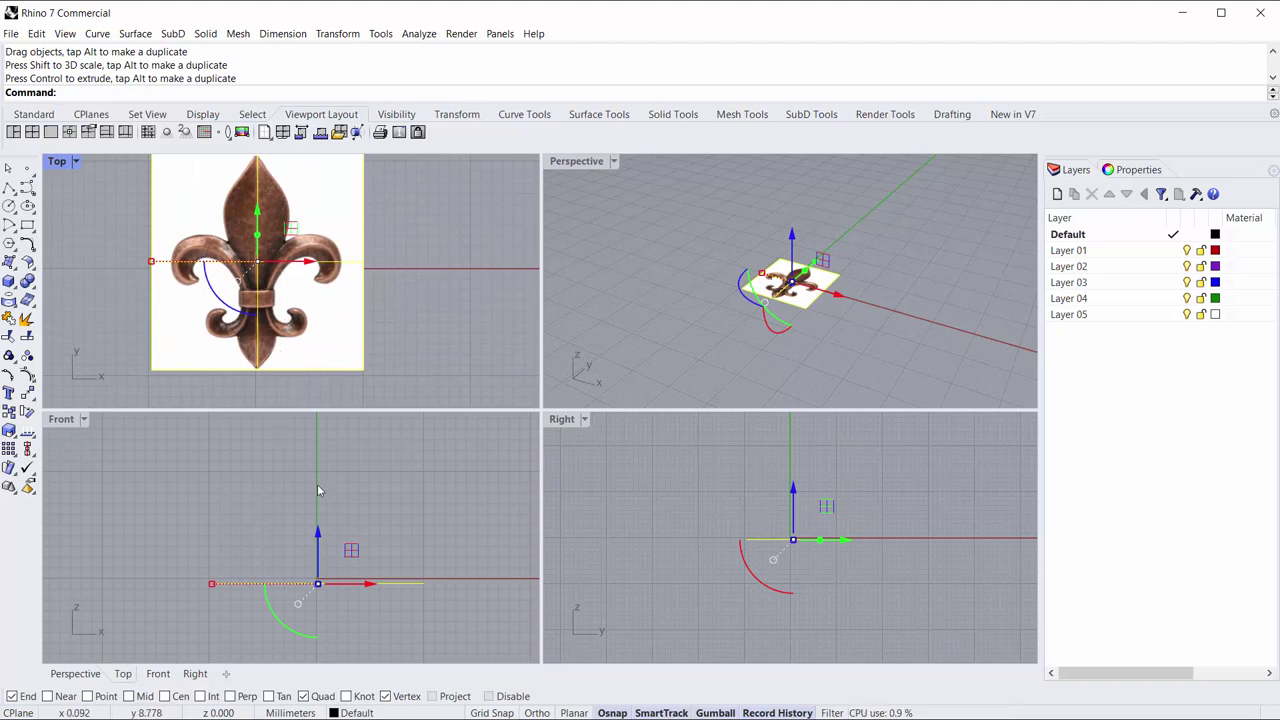
{"action": "mouse_move", "coordinate": [790, 330]}
{"action": "right_mouse_down"}
{"action": "mouse_move", "coordinate": [777, 262]}
{"action": "mouse_move", "coordinate": [793, 326]}
{"action": "mouse_move", "coordinate": [762, 366]}
{"action": "right_mouse_up"}
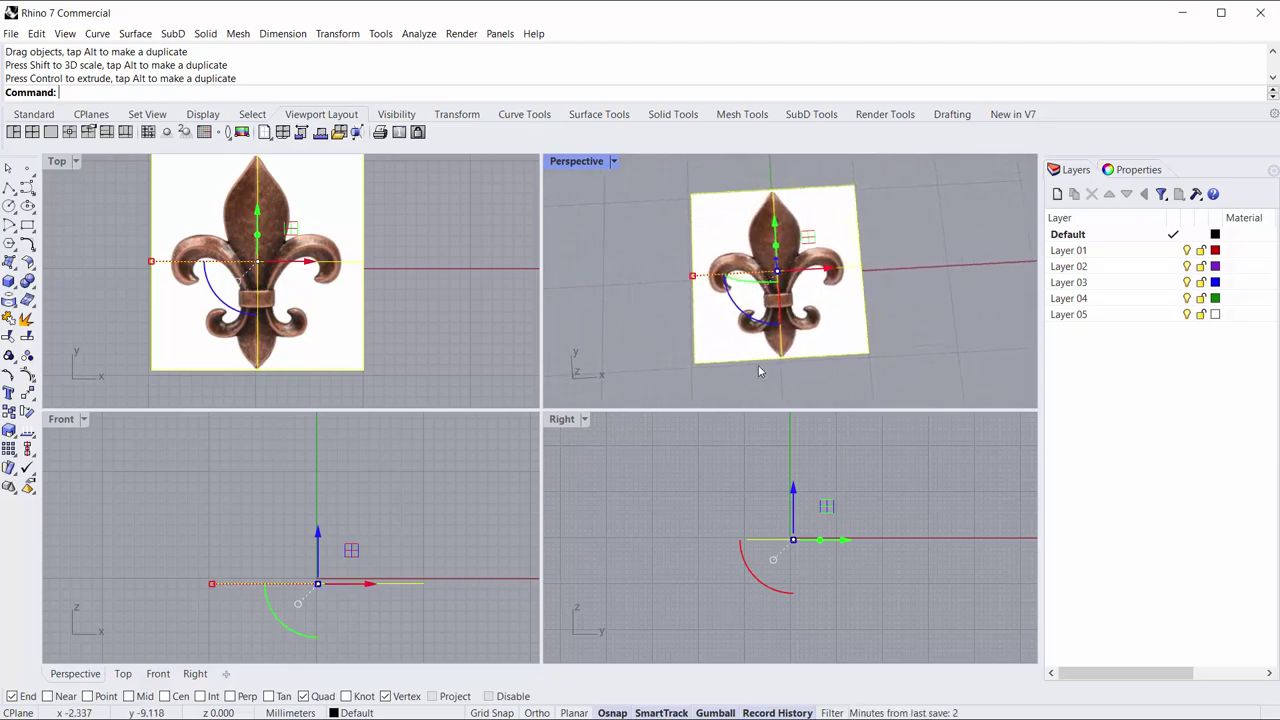
{"action": "left_click", "coordinate": [1105, 256]}
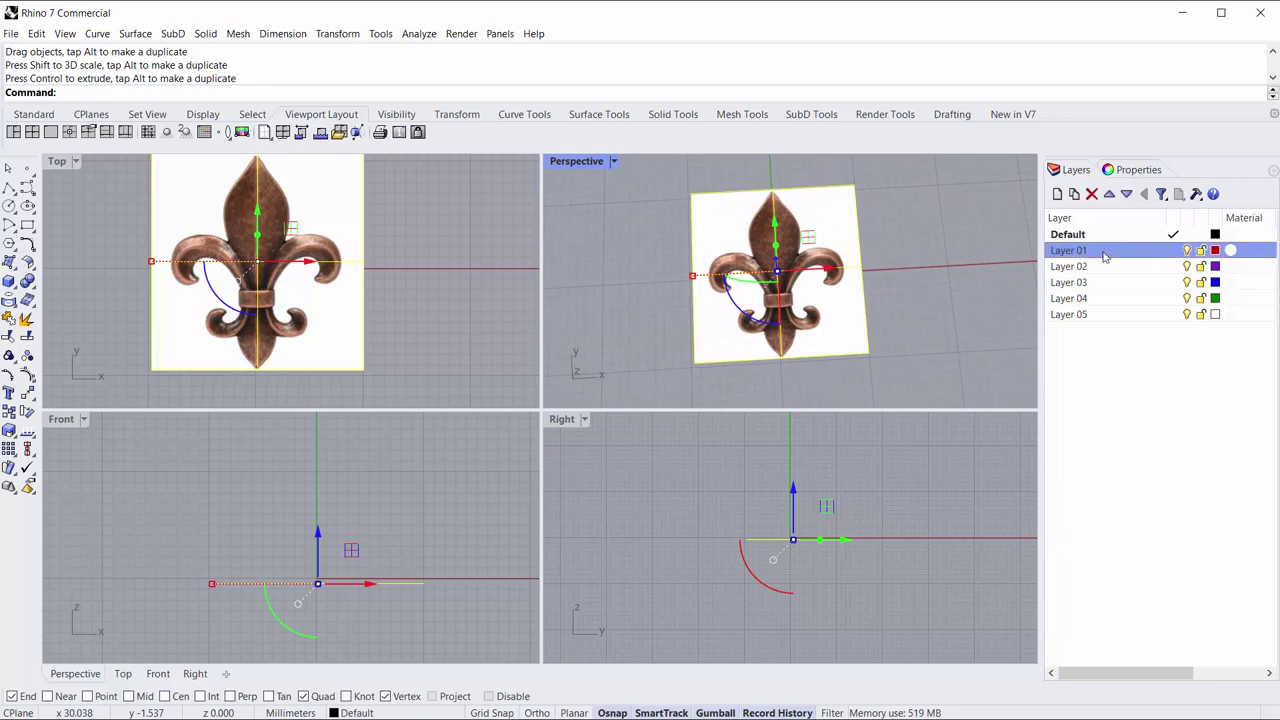
Move the reference picture onto Layer 01.
{"action": "right_click", "coordinate": [1110, 259]}
{"action": "left_click", "coordinate": [1180, 508]}
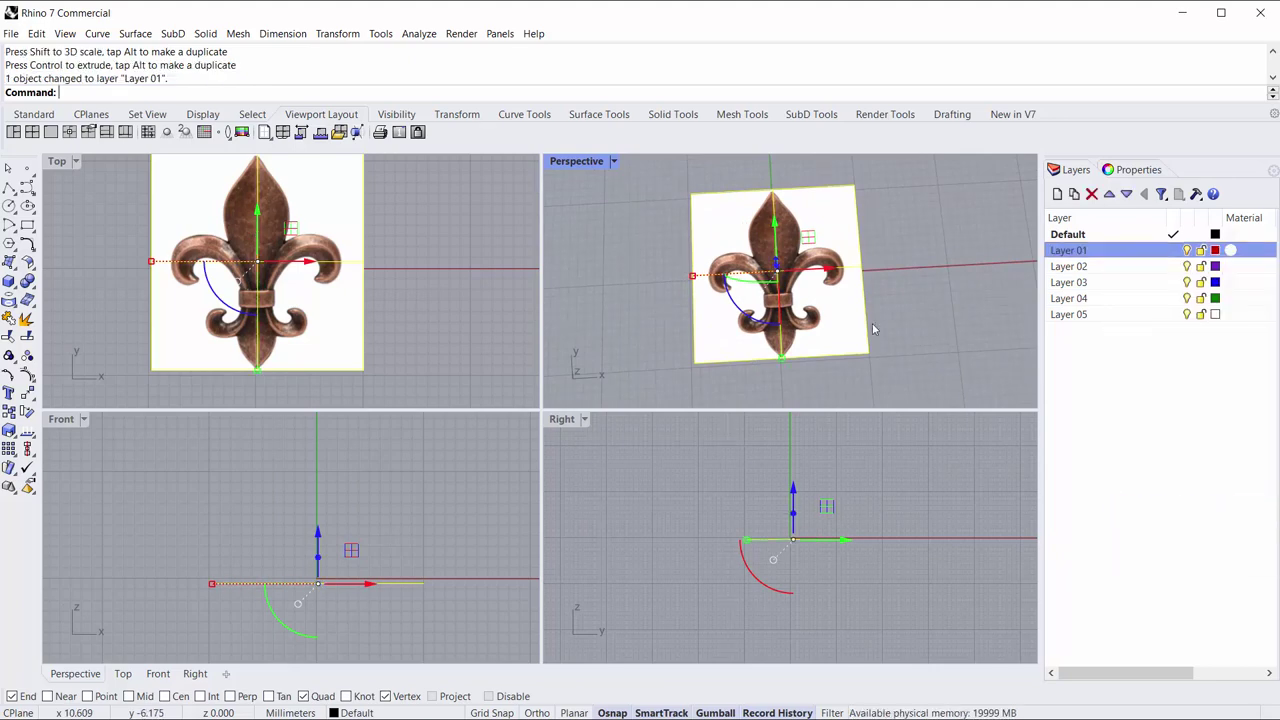
{"action": "mouse_move", "coordinate": [872, 323]}
{"action": "right_mouse_down", "text": "shift"}
{"action": "mouse_move", "coordinate": [901, 346]}
{"action": "mouse_move", "coordinate": [885, 320]}
{"action": "right_mouse_up", "text": "shift"}
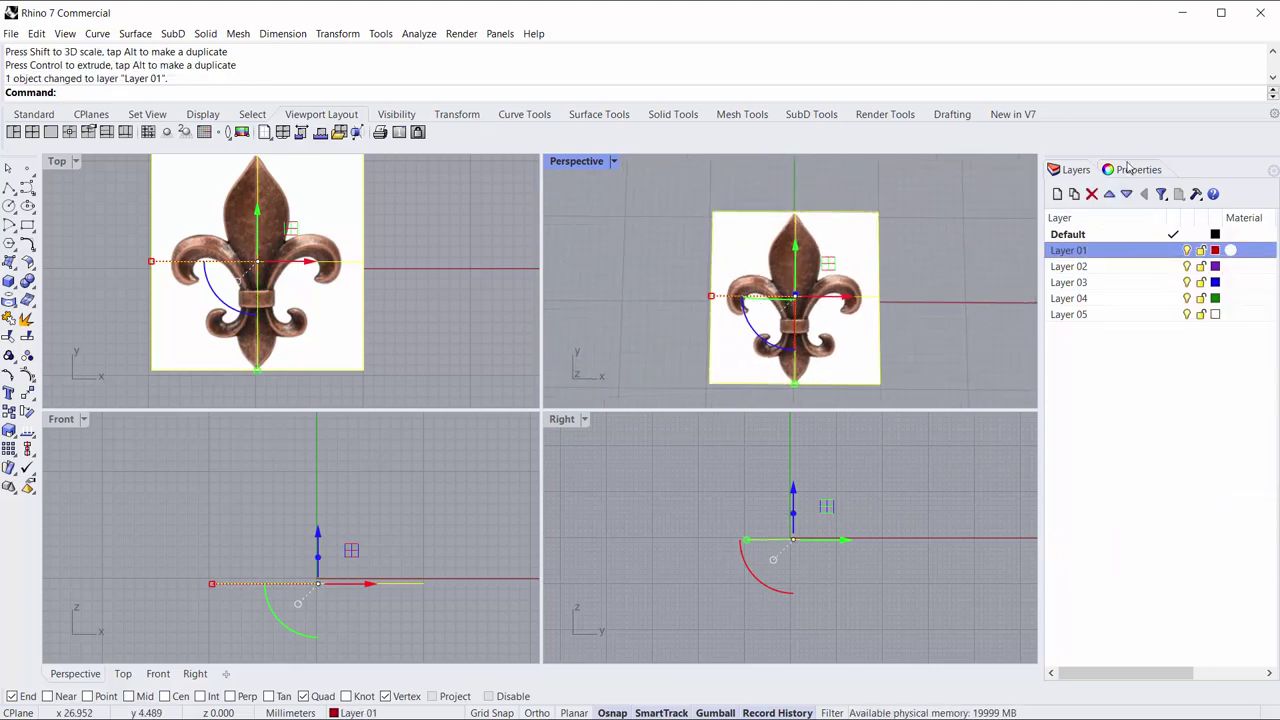
Raise the picture material's transparency so the picture appears semi-transparent.
{"action": "left_click", "coordinate": [1128, 172]}
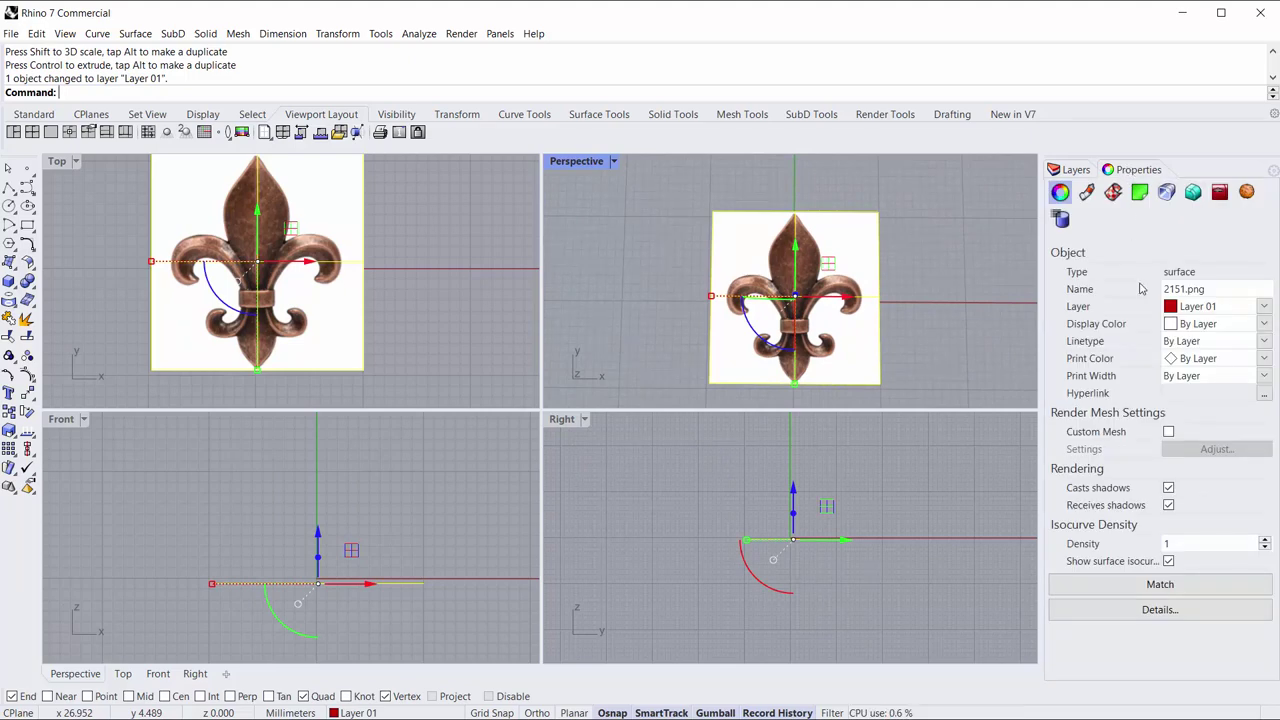
{"action": "left_click", "coordinate": [1087, 192]}
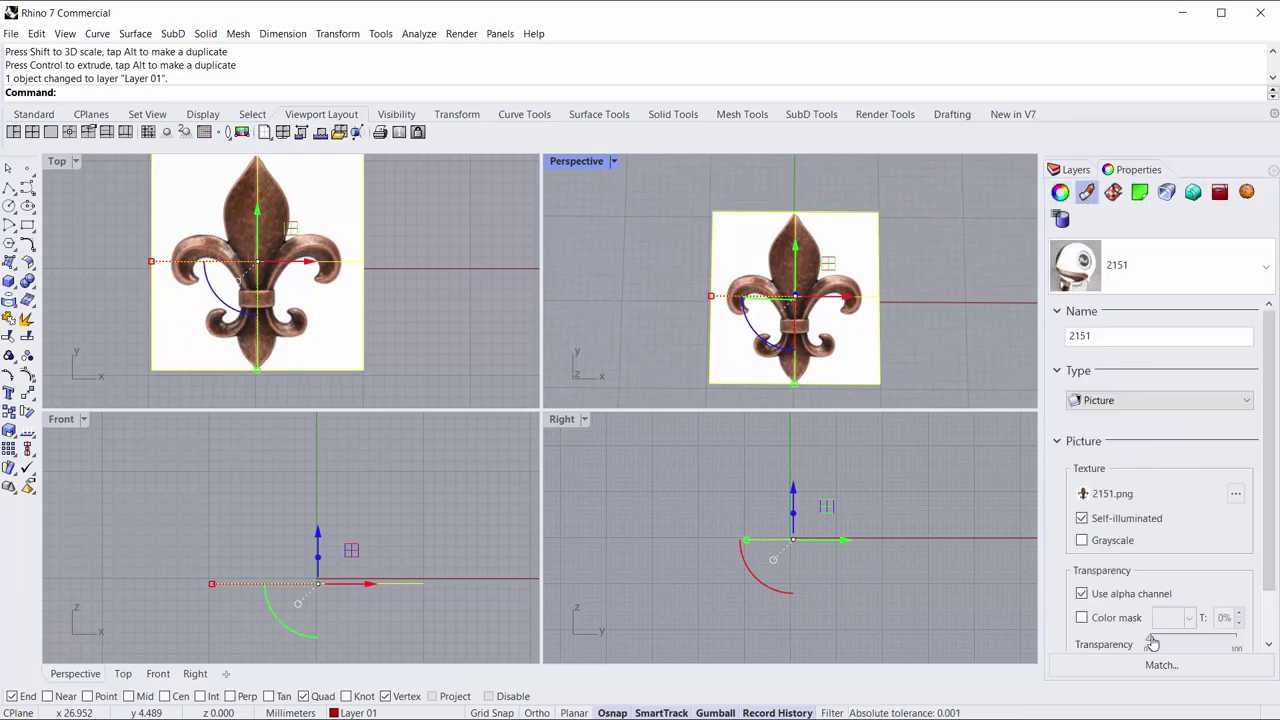
{"action": "left_click_drag", "start_coordinate": [1152, 643], "coordinate": [1220, 645]}
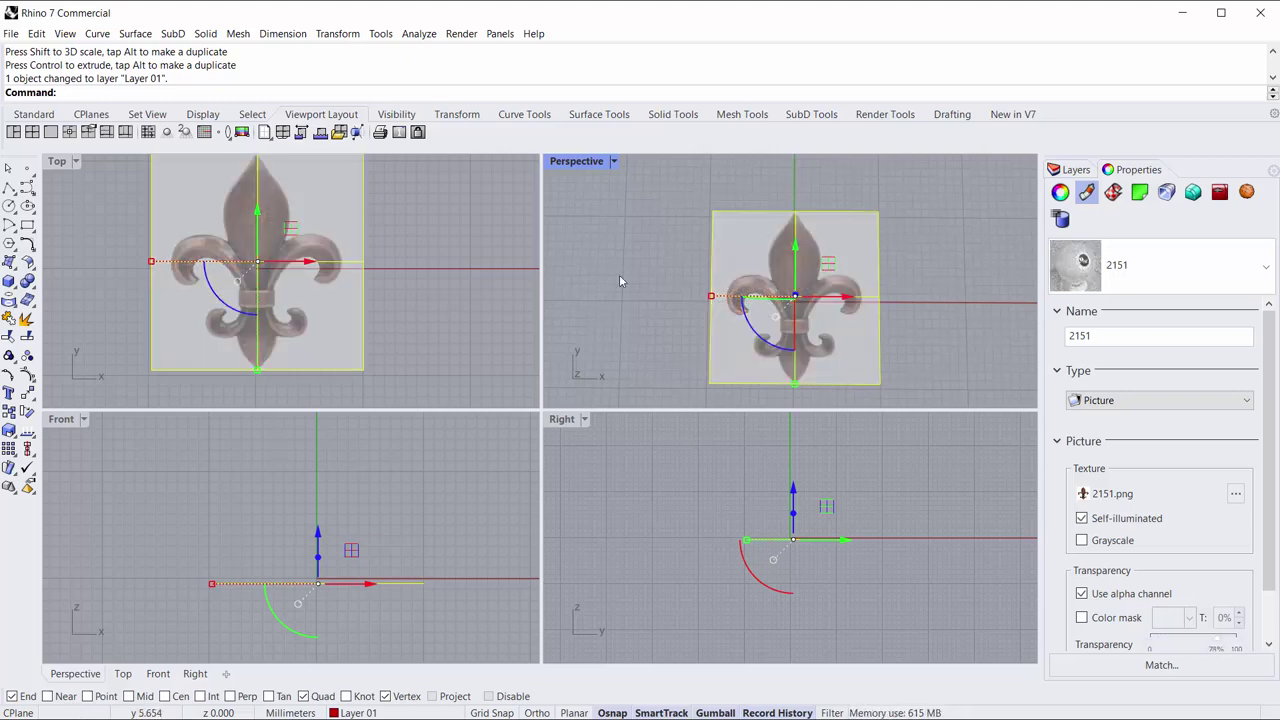
{"action": "right_click_drag", "start_coordinate": [392, 243], "coordinate": [404, 234]}
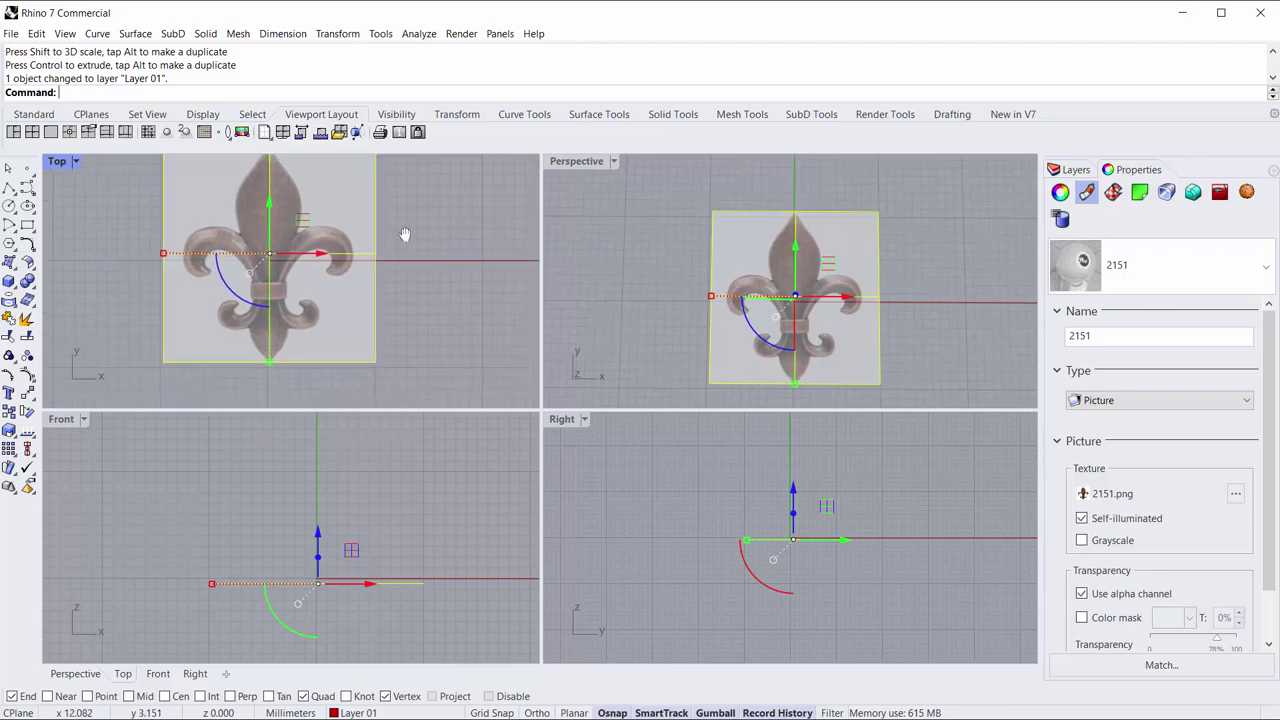
Lock Layer 01 so the picture can't be picked.
{"action": "left_click", "coordinate": [1072, 169]}
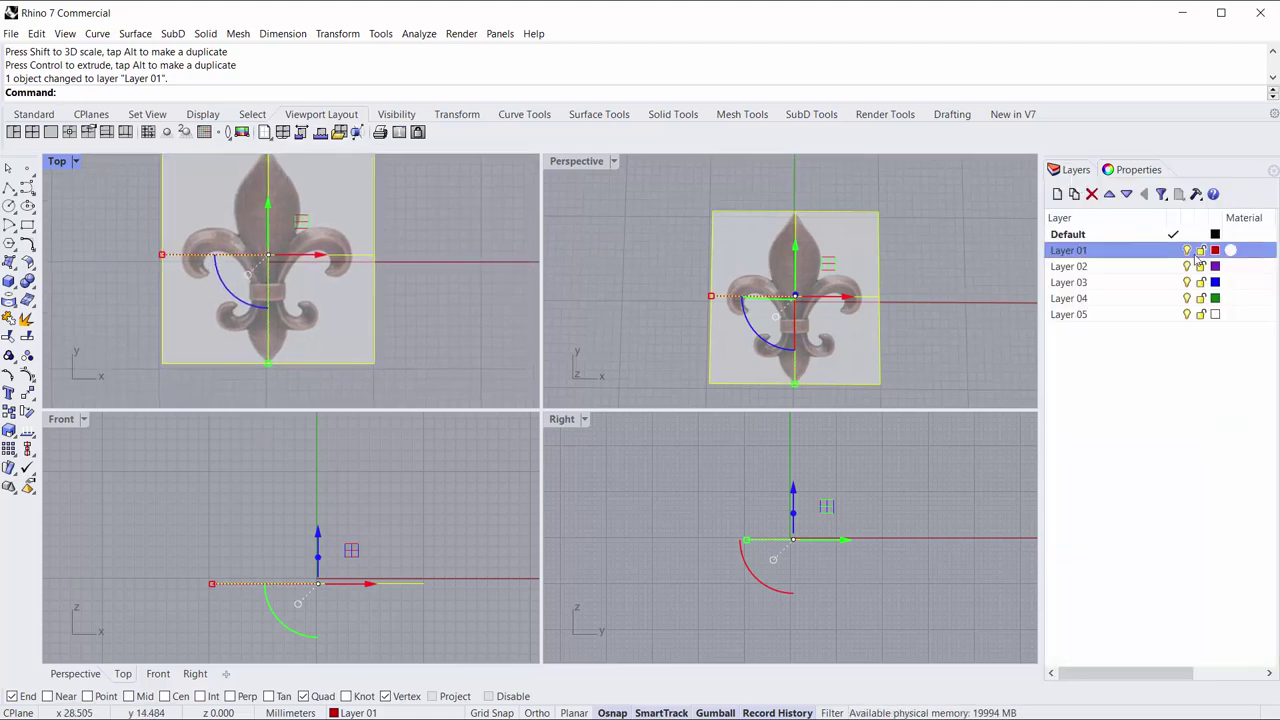
{"action": "left_click", "coordinate": [1201, 250]}
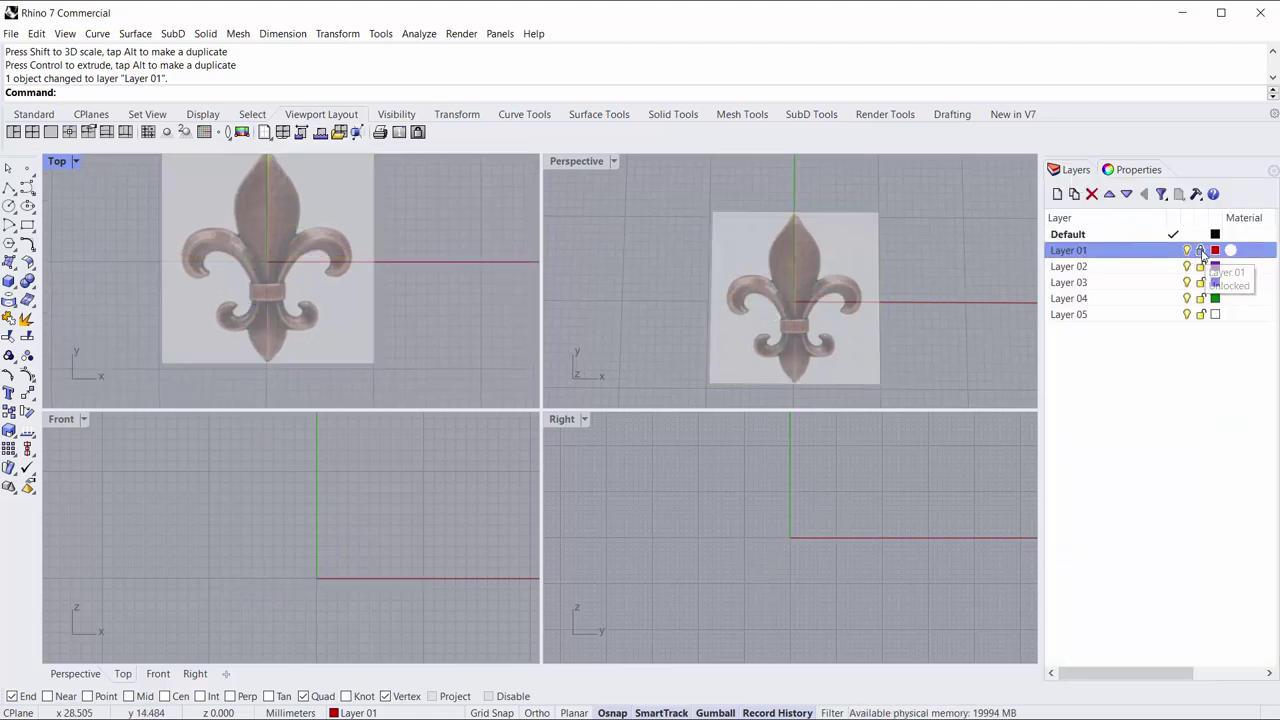
{"action": "left_click", "coordinate": [963, 302]}
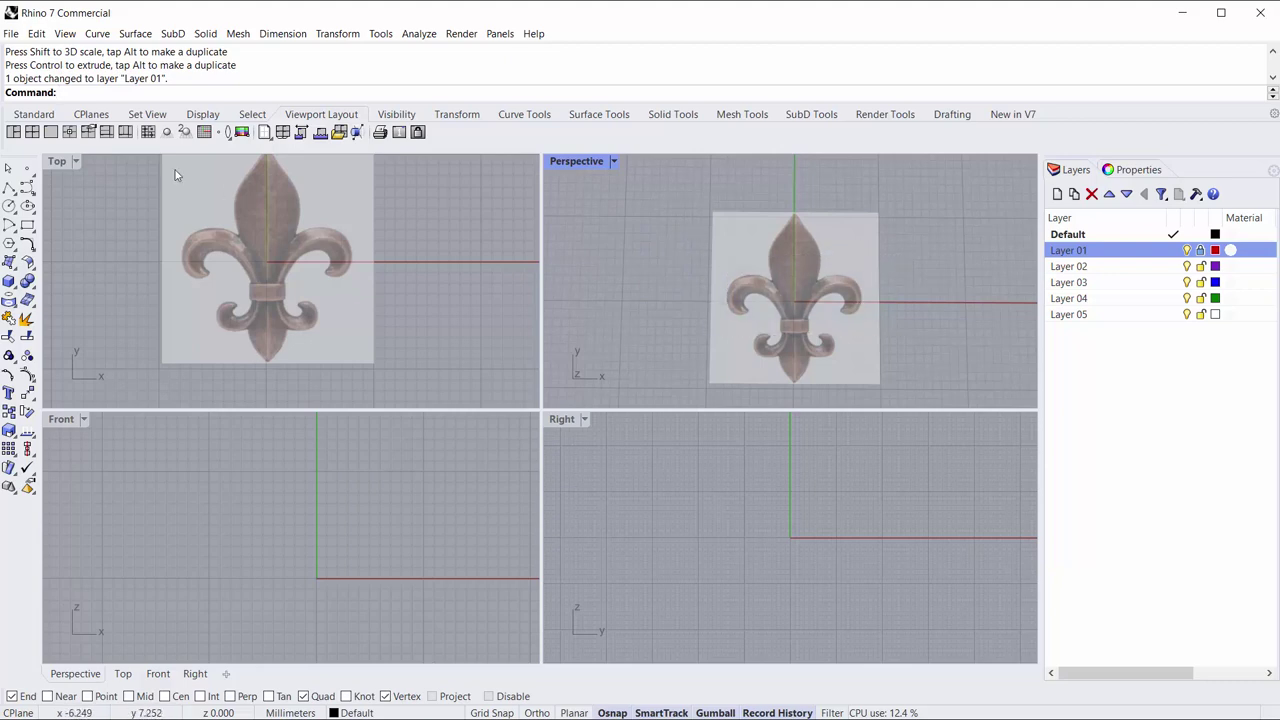
Maximize the Top view framed on the faded fleur-de-lis and show the SubD Tools tab.
{"action": "double_click", "coordinate": [57, 161]}
{"action": "scroll", "coordinate": [400, 338], "scroll_direction": "down", "scroll_amount": 2}
{"action": "scroll", "coordinate": [486, 291], "scroll_direction": "up", "scroll_amount": 2}
{"action": "scroll", "coordinate": [520, 320], "scroll_direction": "down", "scroll_amount": 4}
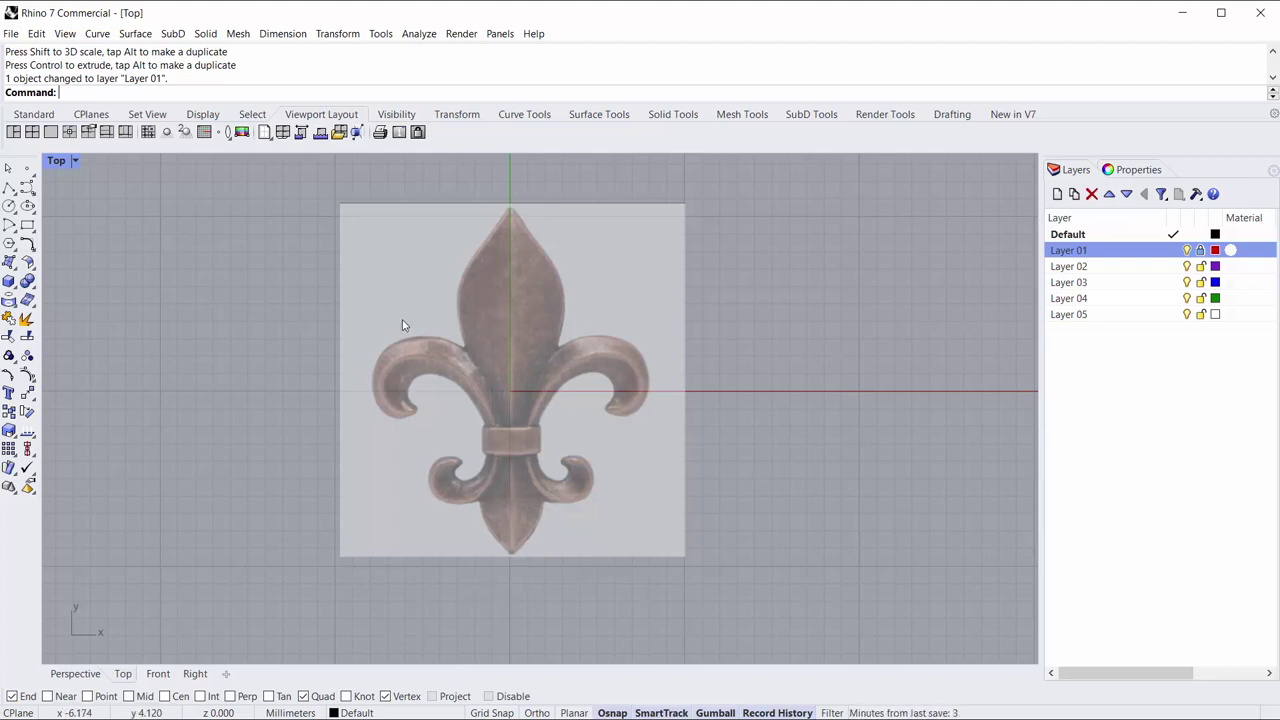
{"action": "right_click_drag", "start_coordinate": [401, 342], "coordinate": [412, 347]}
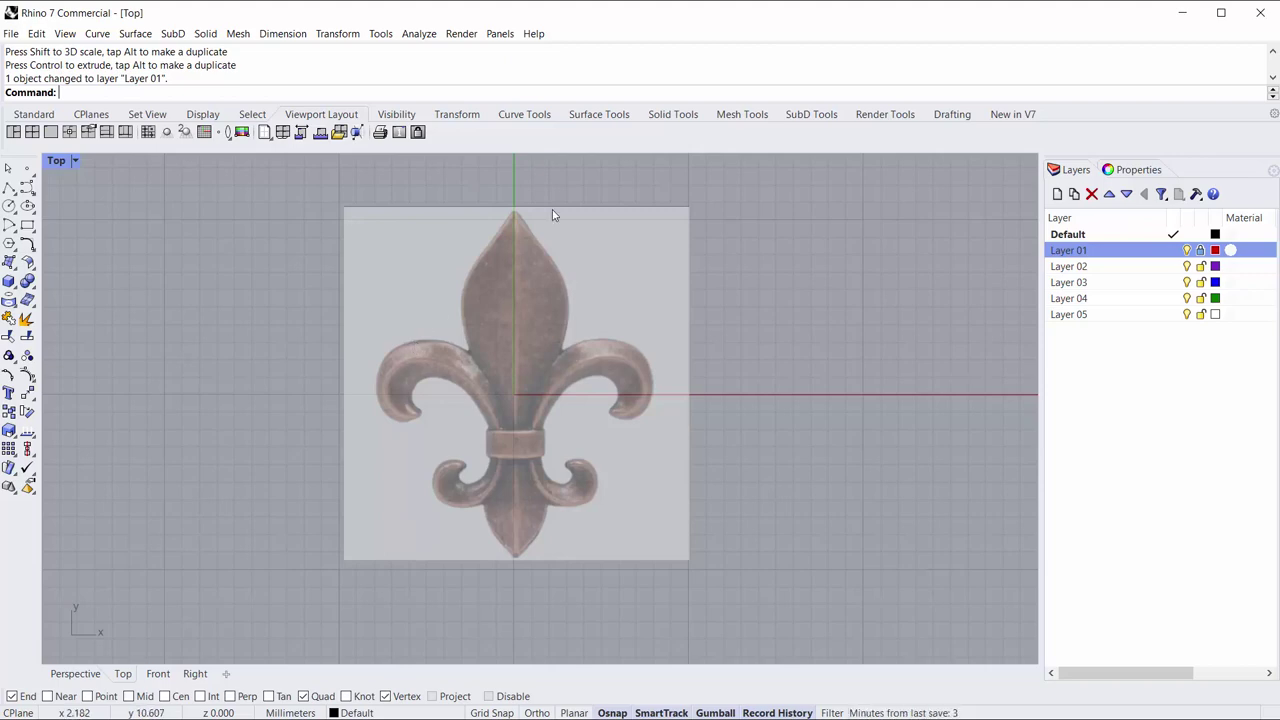
{"action": "left_click", "coordinate": [811, 114]}
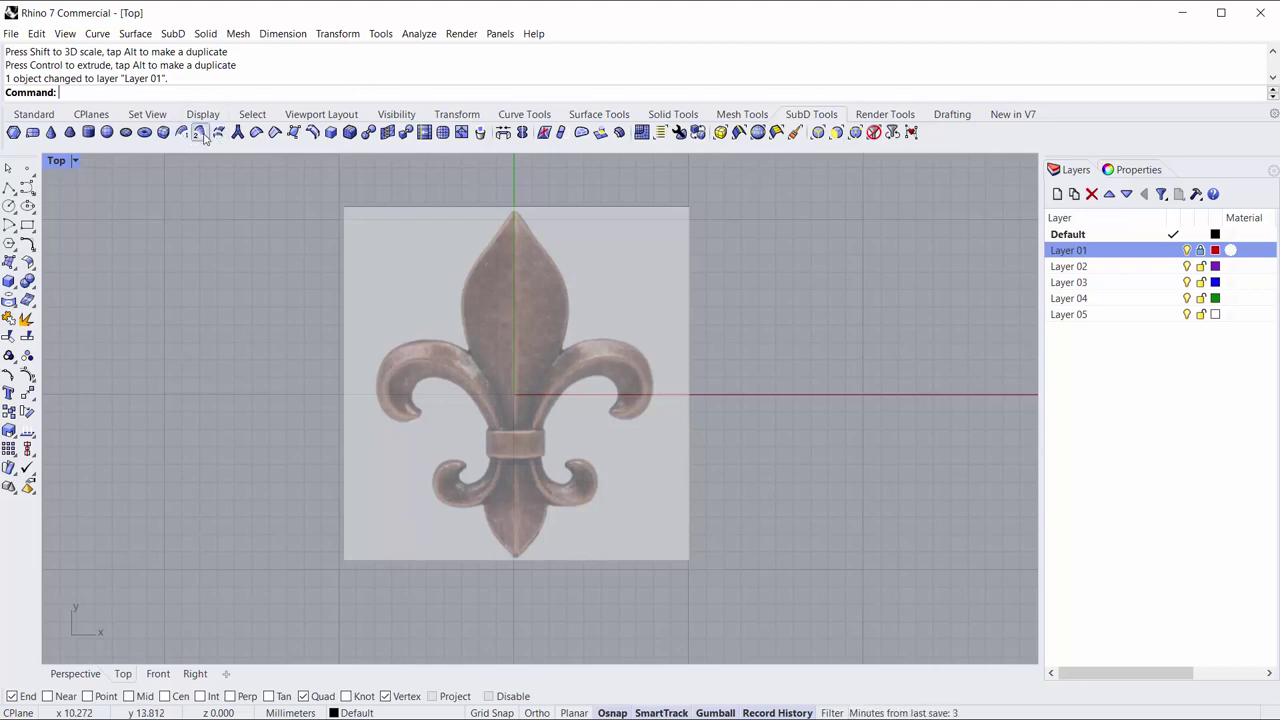
Frame the enlarged fleur-de-lis and start a 2 by 6 face SubD Plane.
{"action": "right_click_drag", "start_coordinate": [309, 340], "coordinate": [311, 350]}
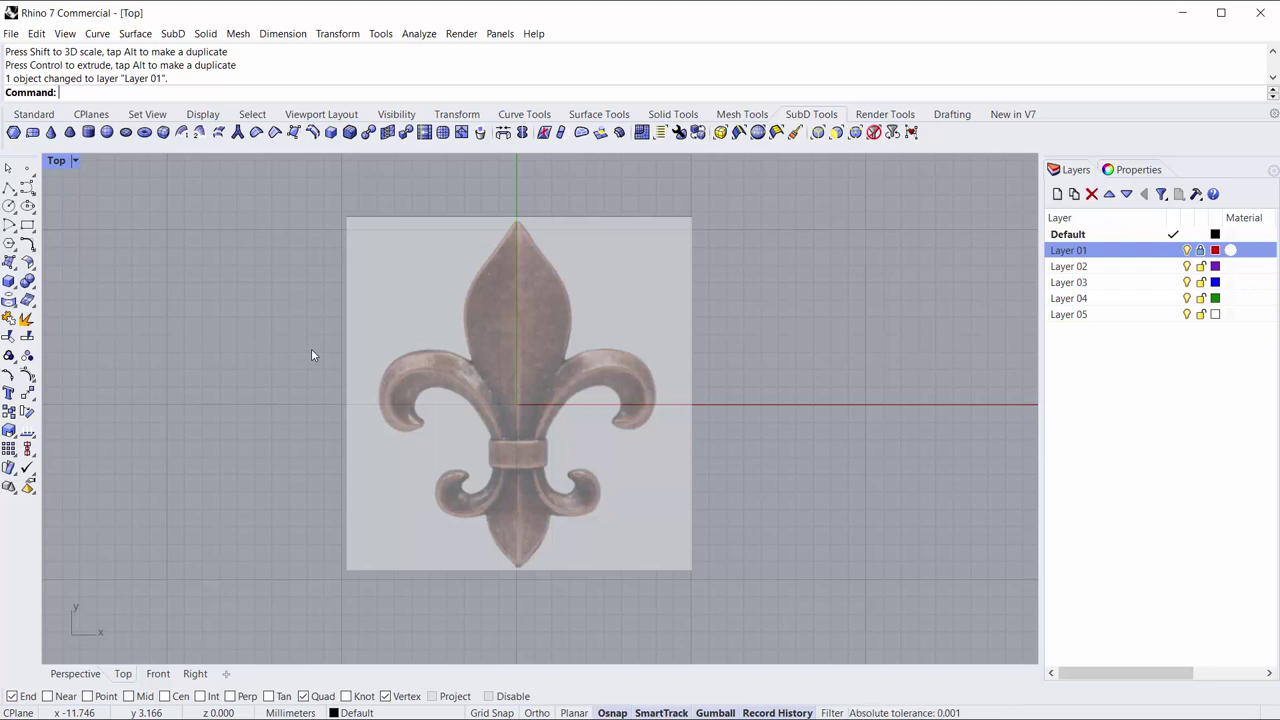
{"action": "scroll", "coordinate": [311, 355], "scroll_direction": "up", "scroll_amount": 2}
{"action": "right_click_drag", "start_coordinate": [311, 357], "coordinate": [269, 351]}
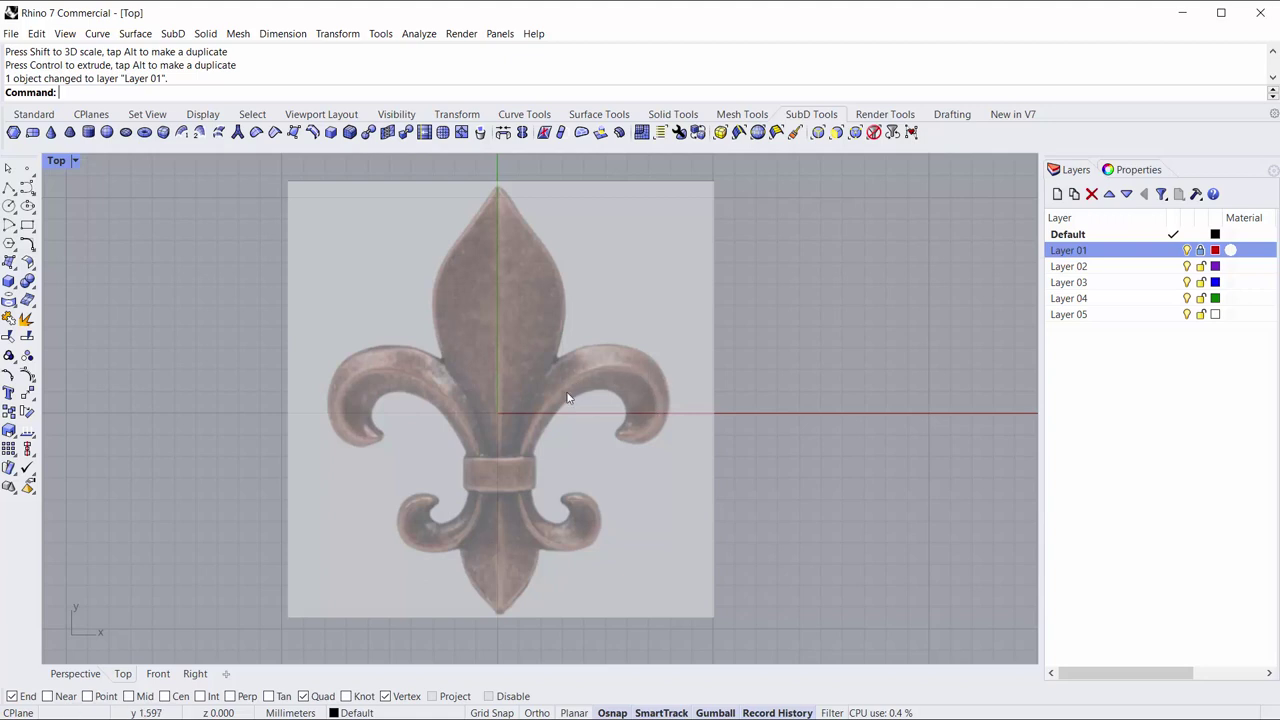
{"action": "left_click", "coordinate": [32, 132]}
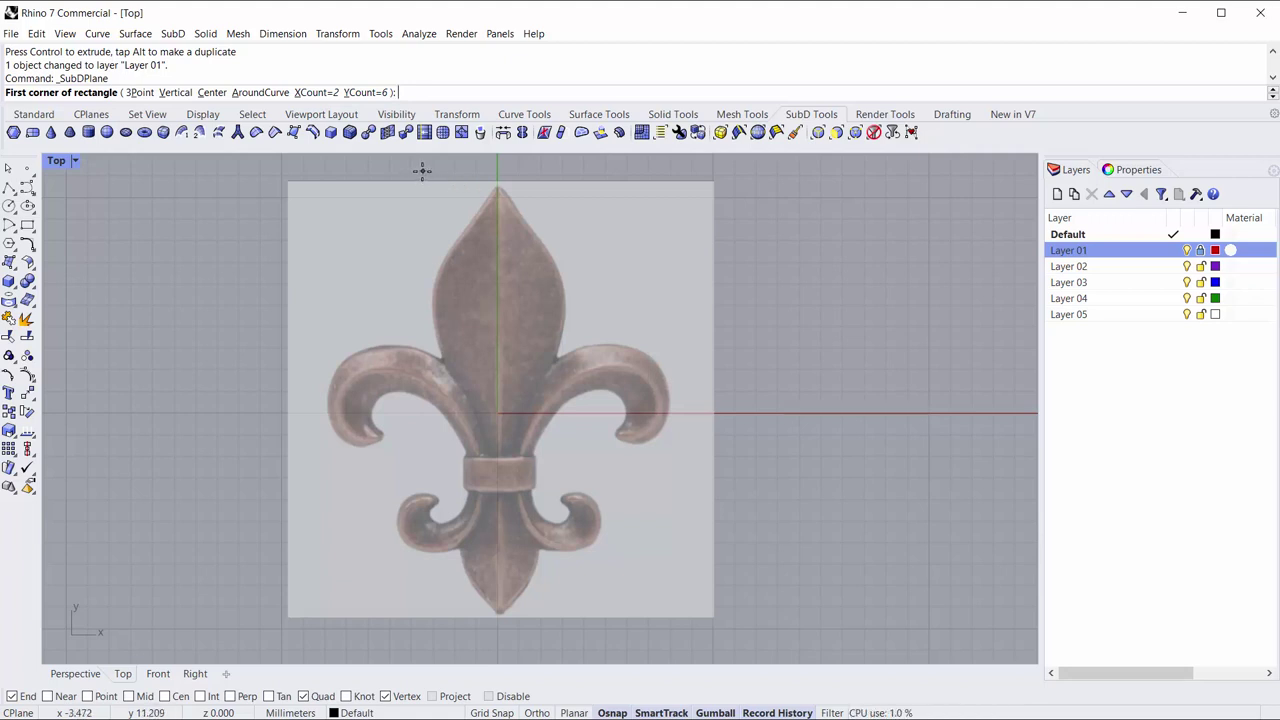
Draw the SubD plane from above the top petal to below the base, centred on the reference.
{"action": "left_click", "coordinate": [422, 170]}
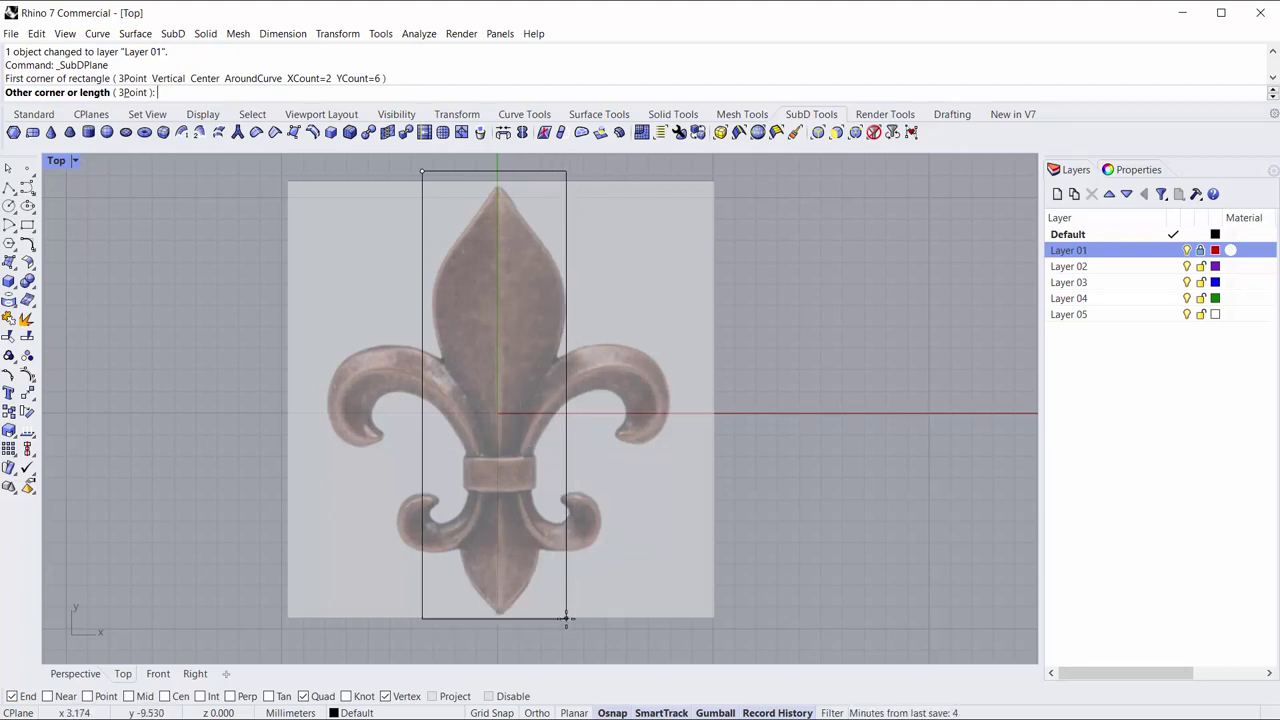
{"action": "left_click", "coordinate": [566, 618]}
{"action": "right_click_drag", "start_coordinate": [500, 420], "coordinate": [511, 447]}
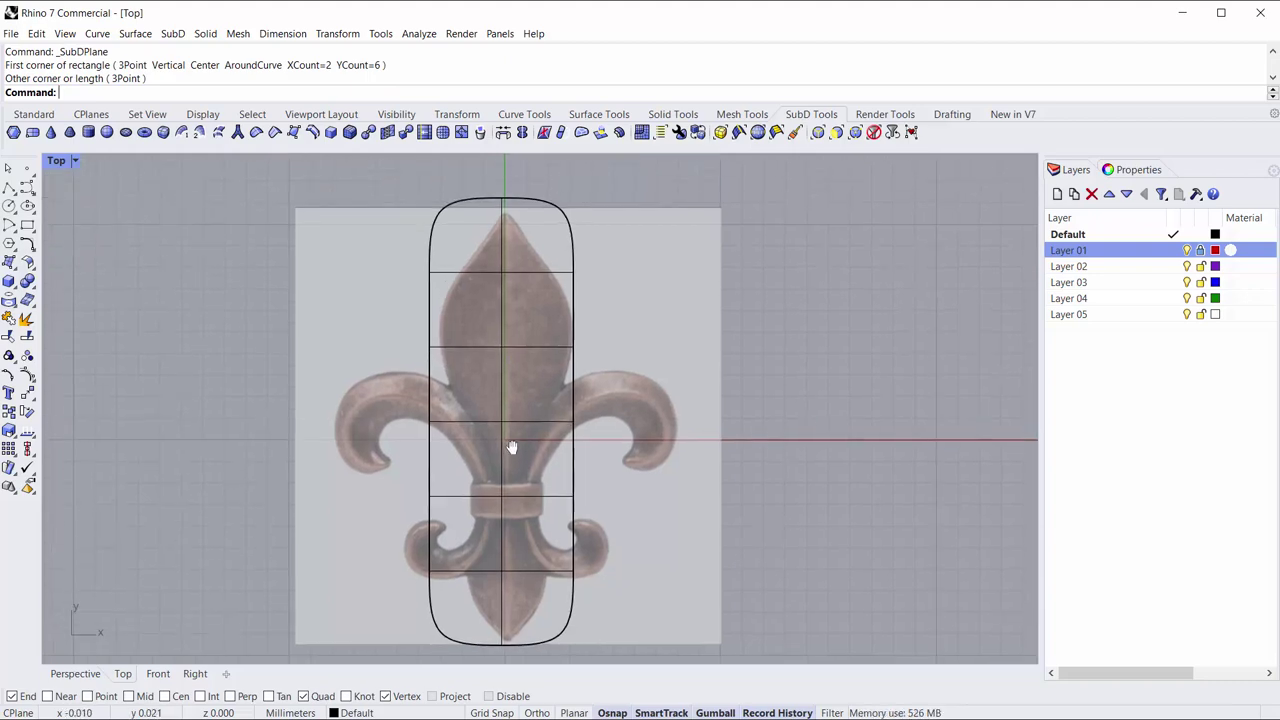
{"action": "scroll", "coordinate": [521, 224], "scroll_direction": "up", "scroll_amount": 5}
{"action": "left_click_drag", "start_coordinate": [444, 183], "coordinate": [456, 191]}
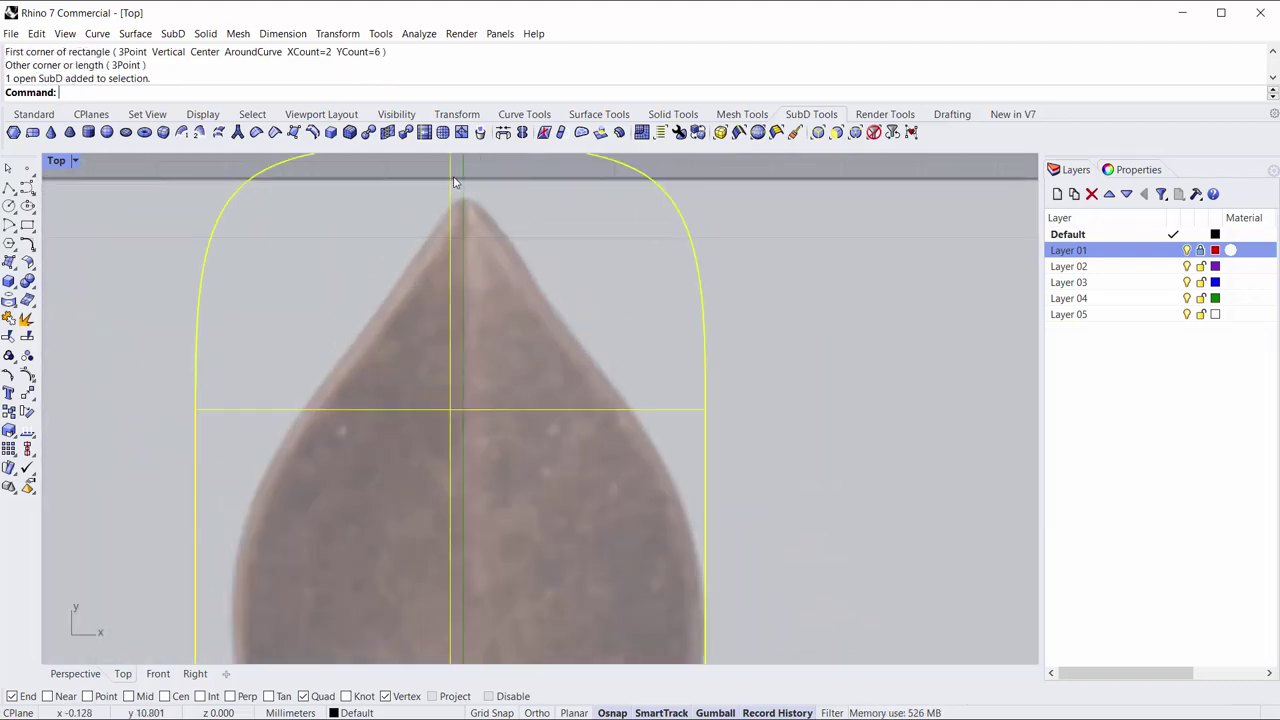
{"action": "scroll", "coordinate": [433, 224], "scroll_direction": "down", "scroll_amount": 4}
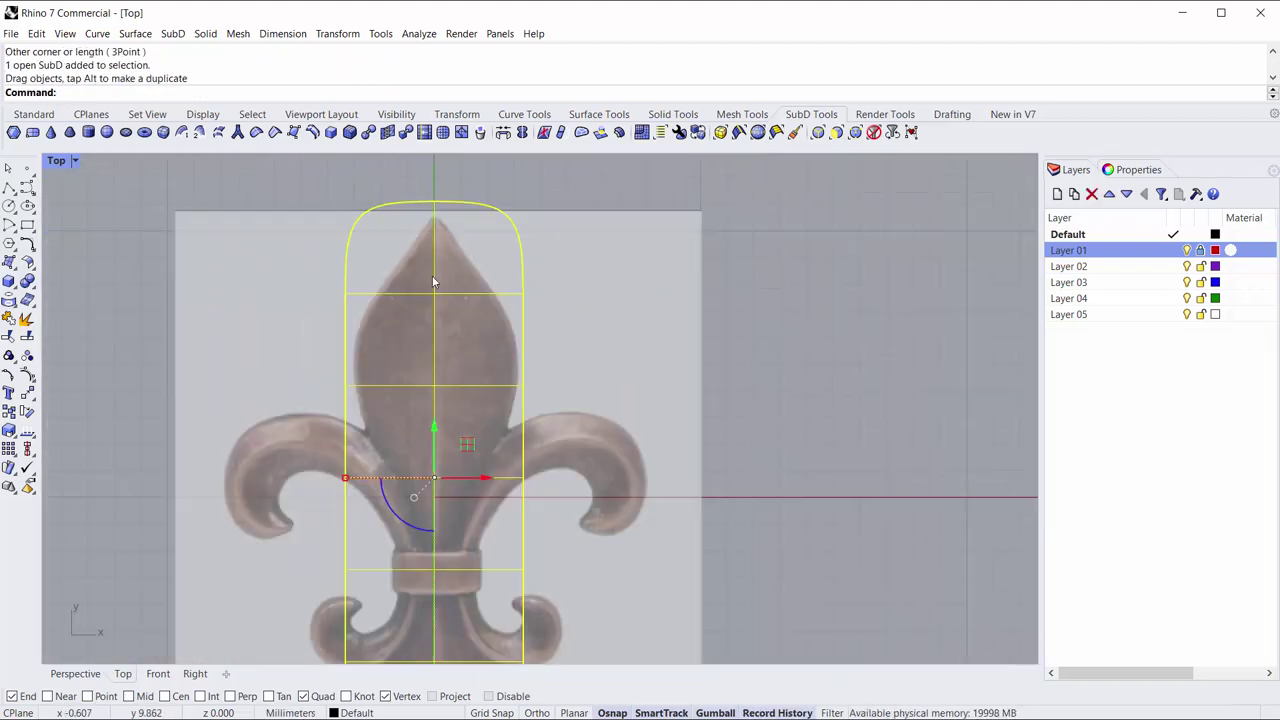
{"action": "scroll", "coordinate": [524, 328], "scroll_direction": "up", "scroll_amount": 1}
Deselect the plane, toggle it to smooth display, and reframe the fleur-de-lis.
{"action": "key", "text": "Escape"}
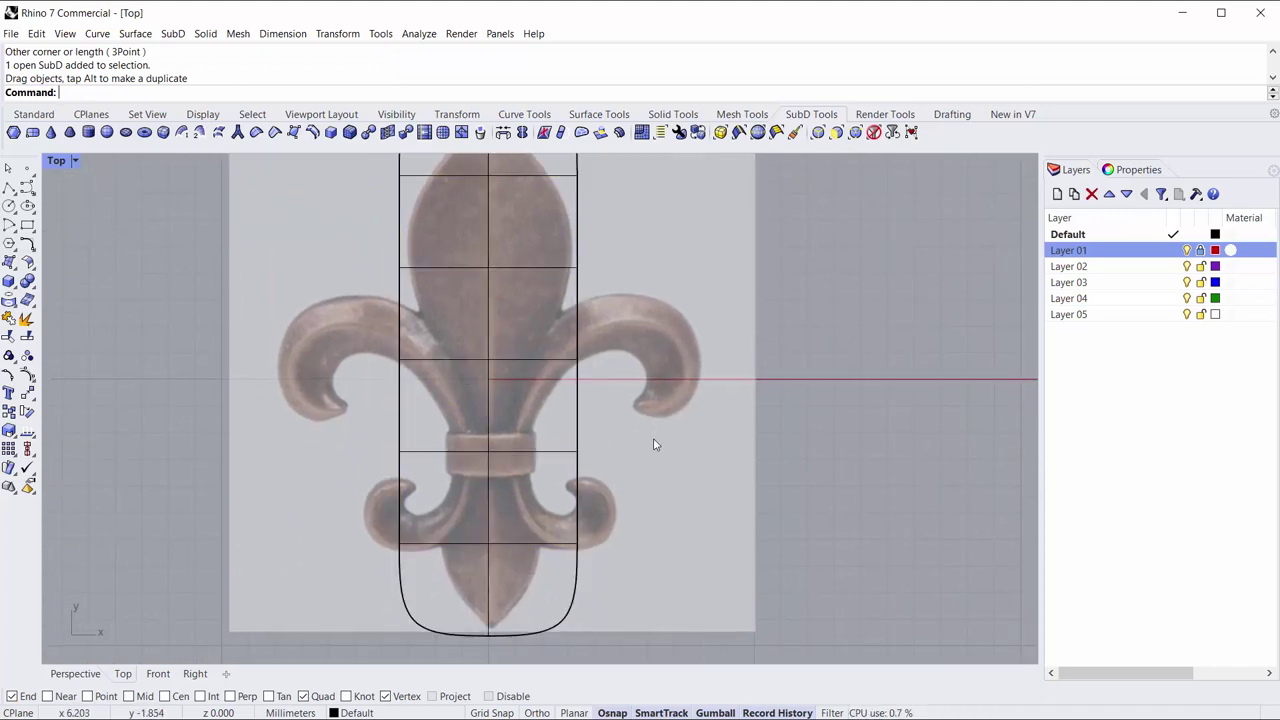
{"action": "mouse_move", "coordinate": [520, 388]}
{"action": "right_mouse_down"}
{"action": "mouse_move", "coordinate": [516, 476]}
{"action": "mouse_move", "coordinate": [501, 475]}
{"action": "right_mouse_up"}
{"action": "key", "text": "Tab"}
{"action": "key", "text": "Tab"}
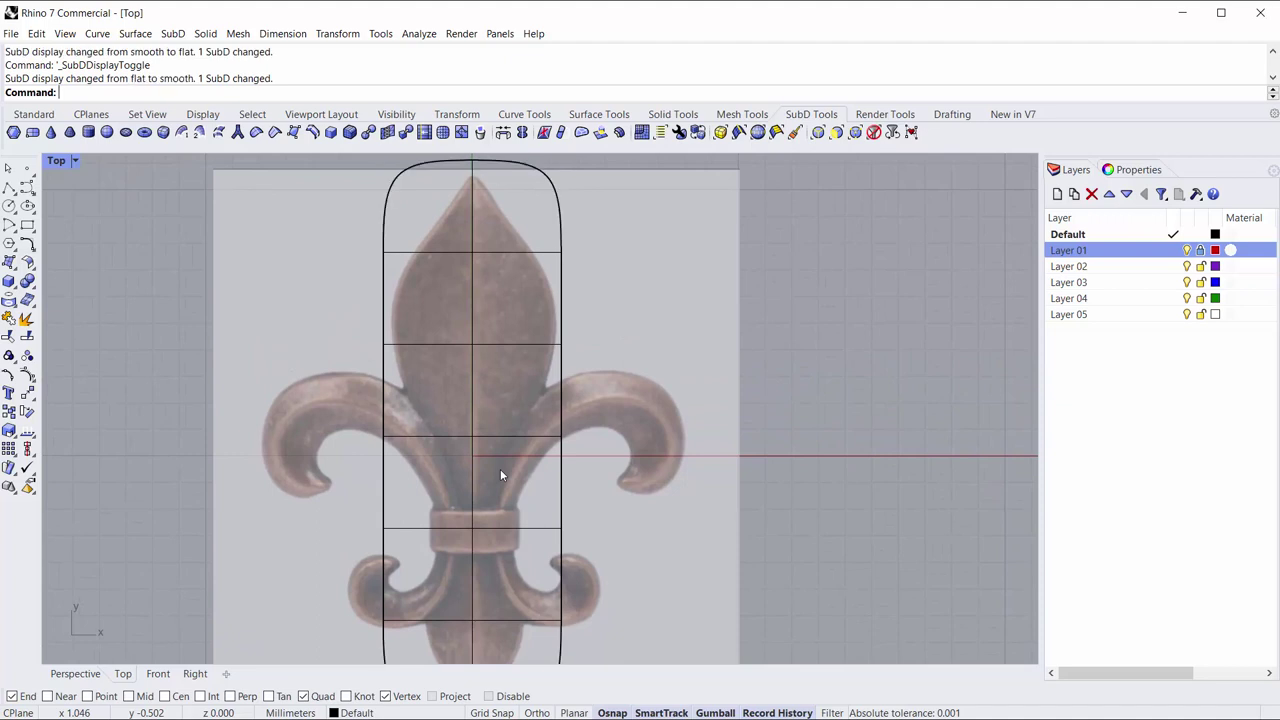
{"action": "scroll", "coordinate": [500, 469], "scroll_direction": "down", "scroll_amount": 3}
{"action": "scroll", "coordinate": [475, 439], "scroll_direction": "up", "scroll_amount": 2}
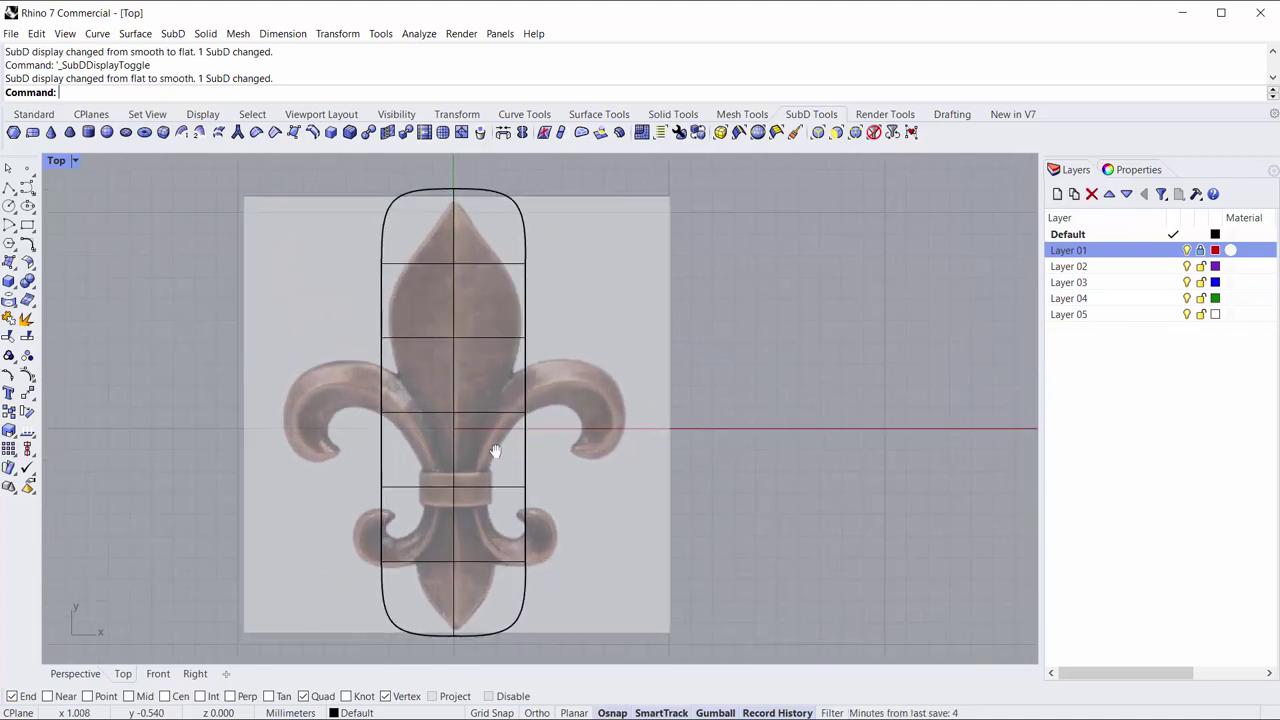
{"action": "right_click_drag", "start_coordinate": [489, 453], "coordinate": [489, 444]}
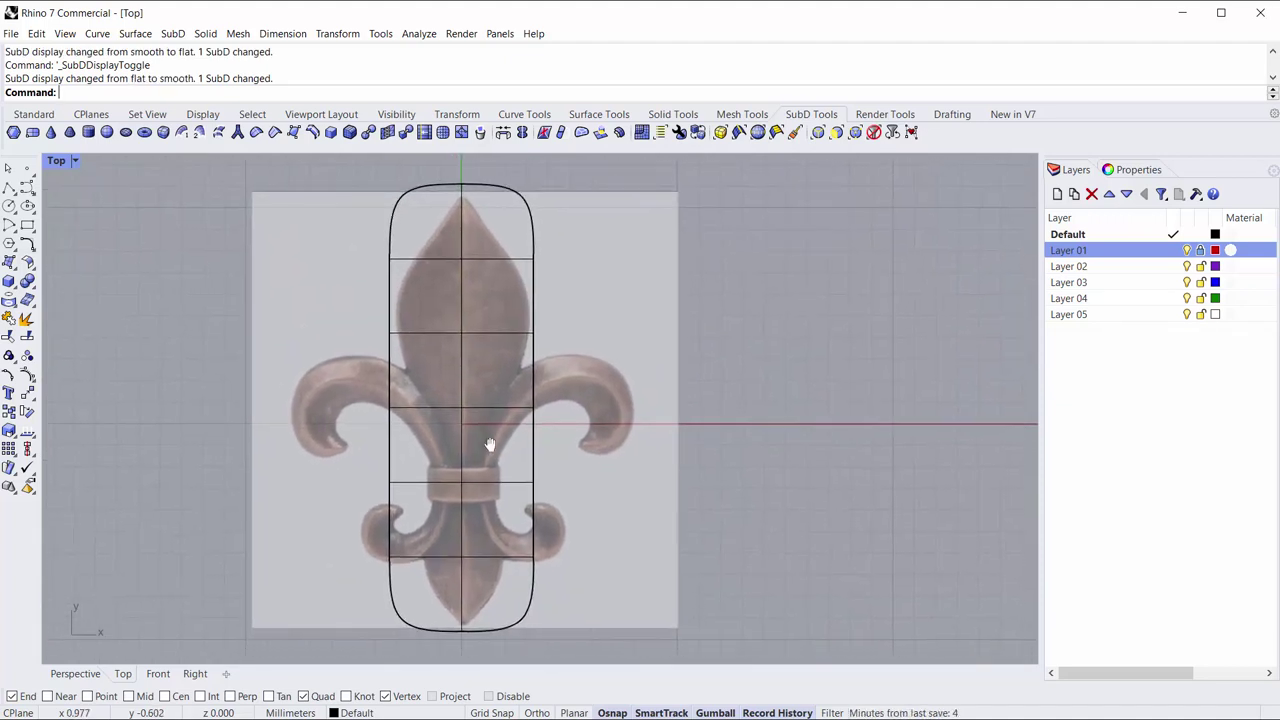
Switch the Top view to Ghosted display.
{"action": "left_click", "coordinate": [390, 261], "text": "ctrl+shift"}
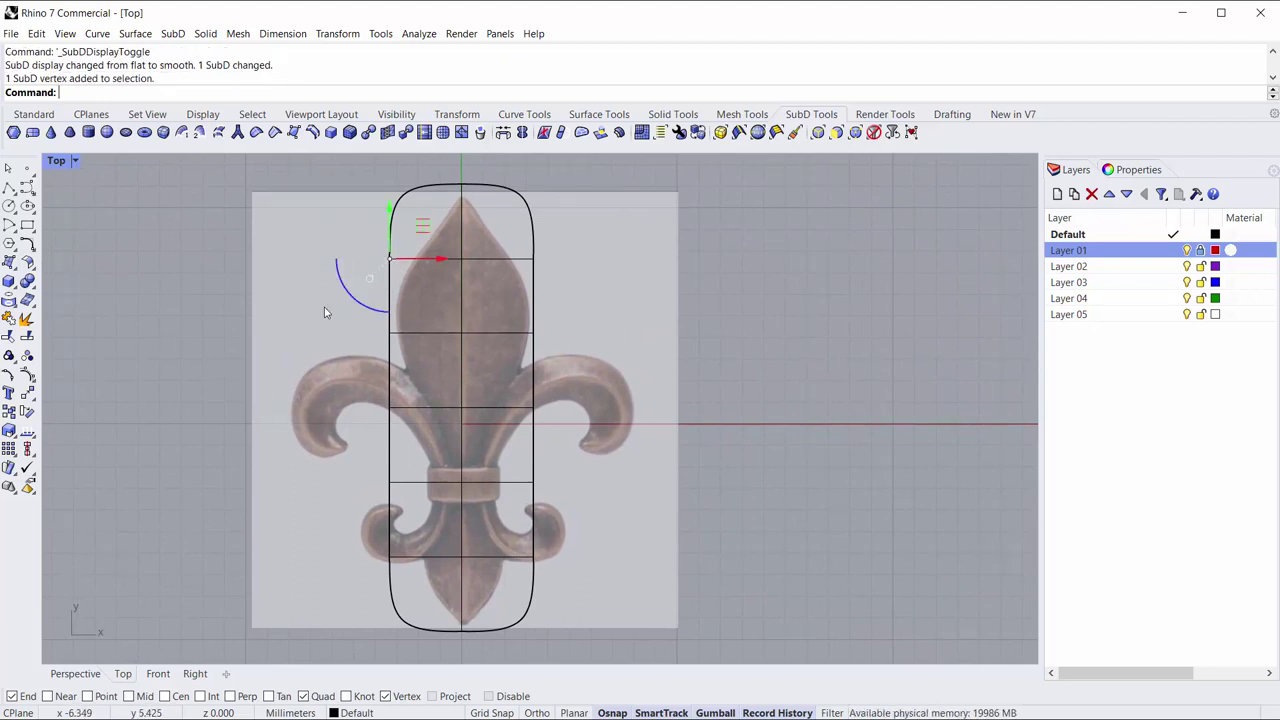
{"action": "left_click", "coordinate": [432, 259], "text": "ctrl+shift"}
{"action": "key", "text": "Escape"}
{"action": "left_click", "coordinate": [55, 160]}
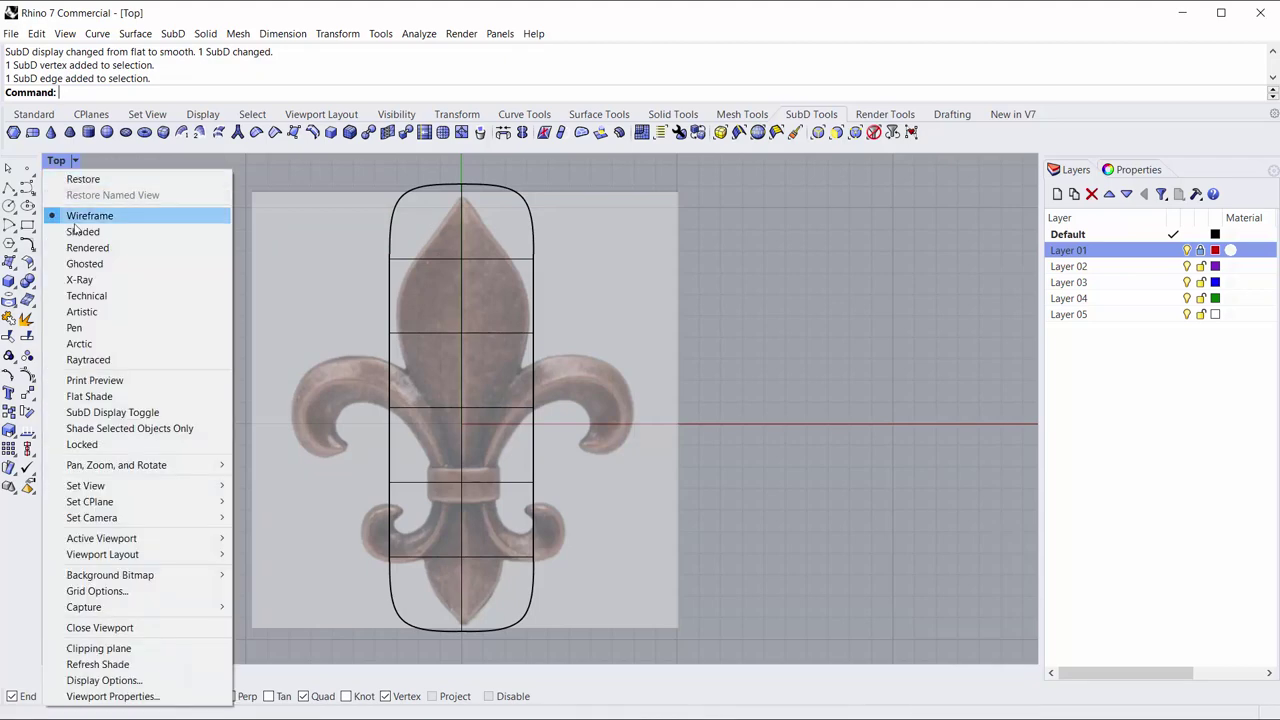
{"action": "left_click", "coordinate": [74, 266]}
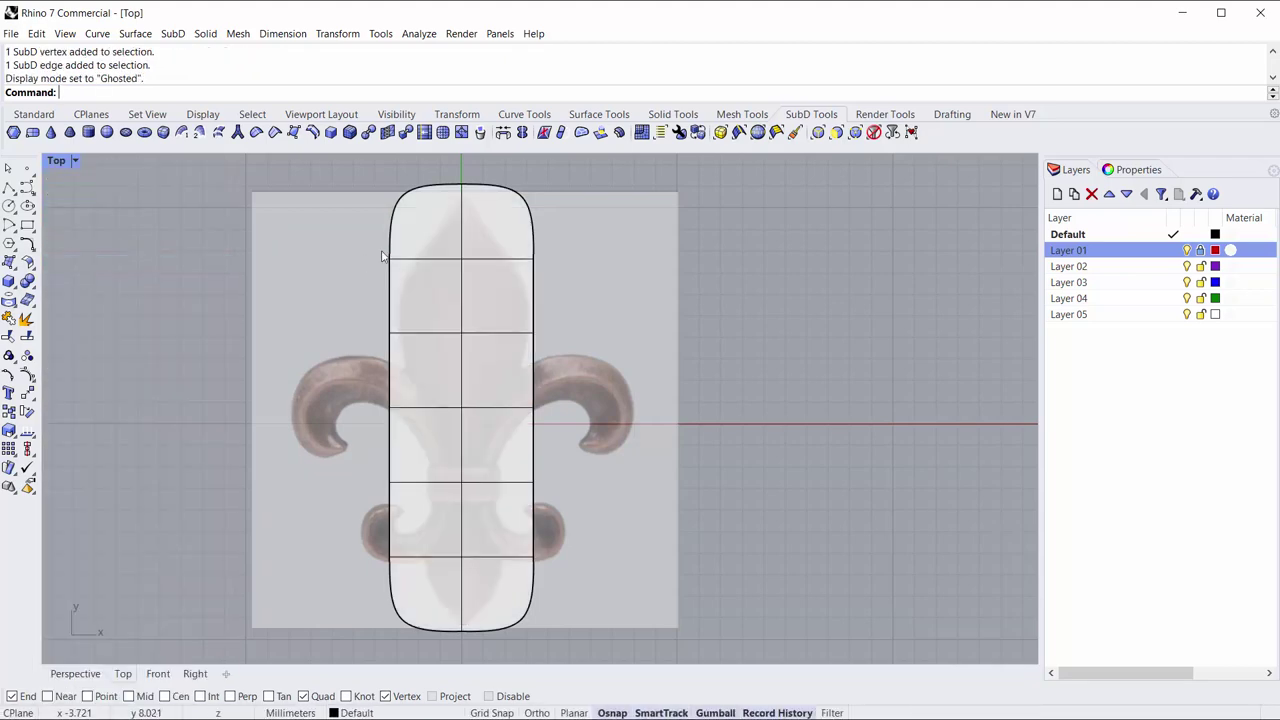
Pull the top edge row inward into a pointed arch tip.
{"action": "left_click", "coordinate": [433, 229], "text": "ctrl+shift"}
{"action": "right_click_drag", "start_coordinate": [275, 280], "coordinate": [303, 322]}
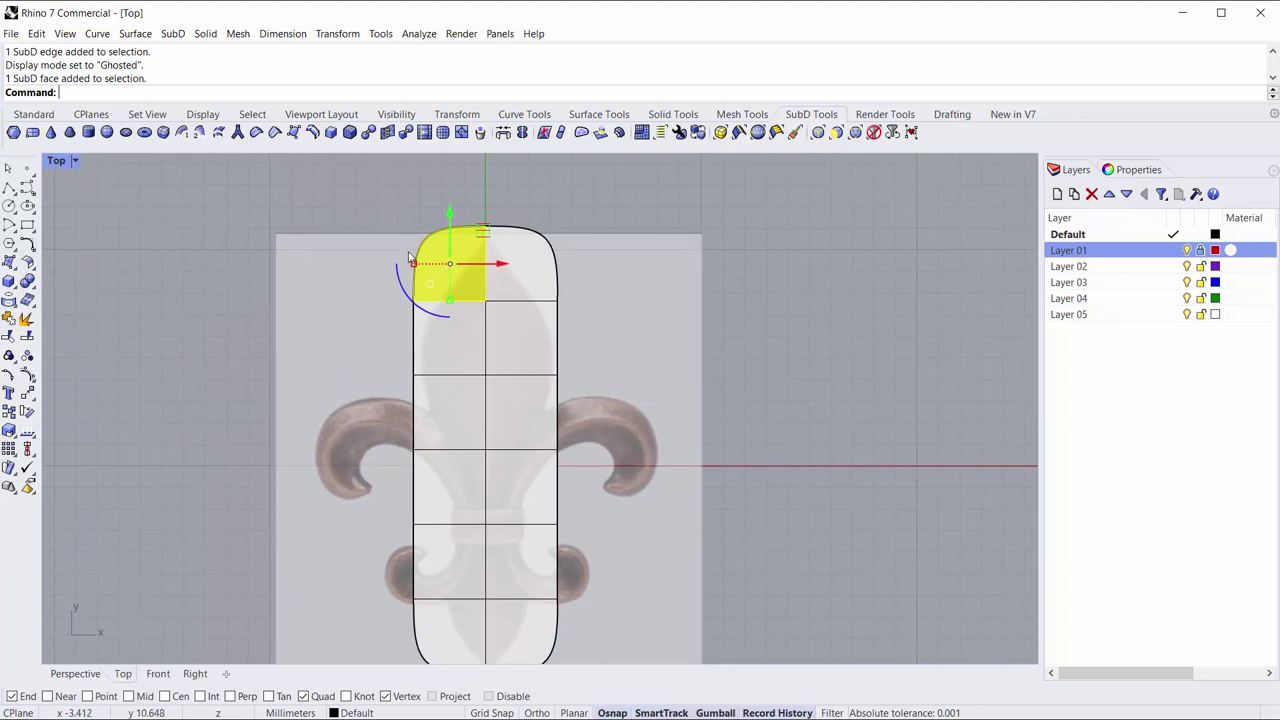
{"action": "key", "text": "Escape"}
{"action": "right_click_drag", "start_coordinate": [308, 322], "coordinate": [346, 307]}
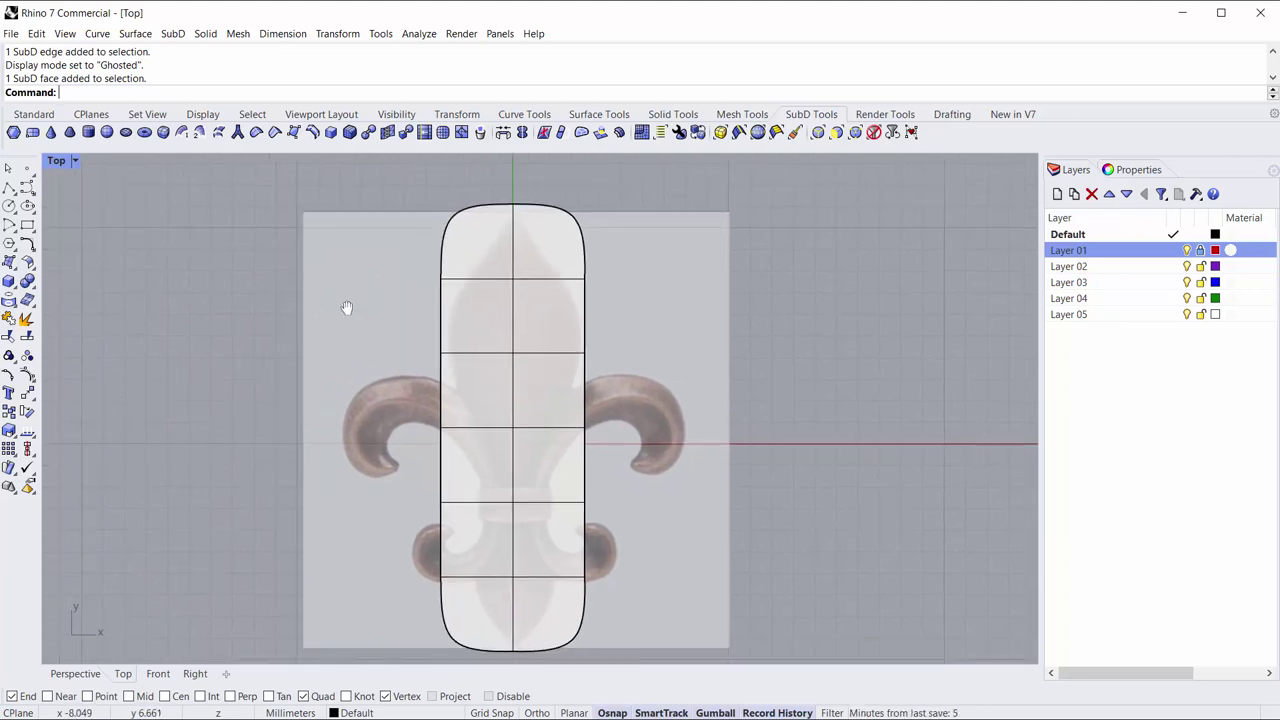
{"action": "left_click", "coordinate": [476, 206]}
{"action": "scroll", "coordinate": [486, 243], "scroll_direction": "up", "scroll_amount": 1}
{"action": "scroll", "coordinate": [483, 286], "scroll_direction": "up", "scroll_amount": 1}
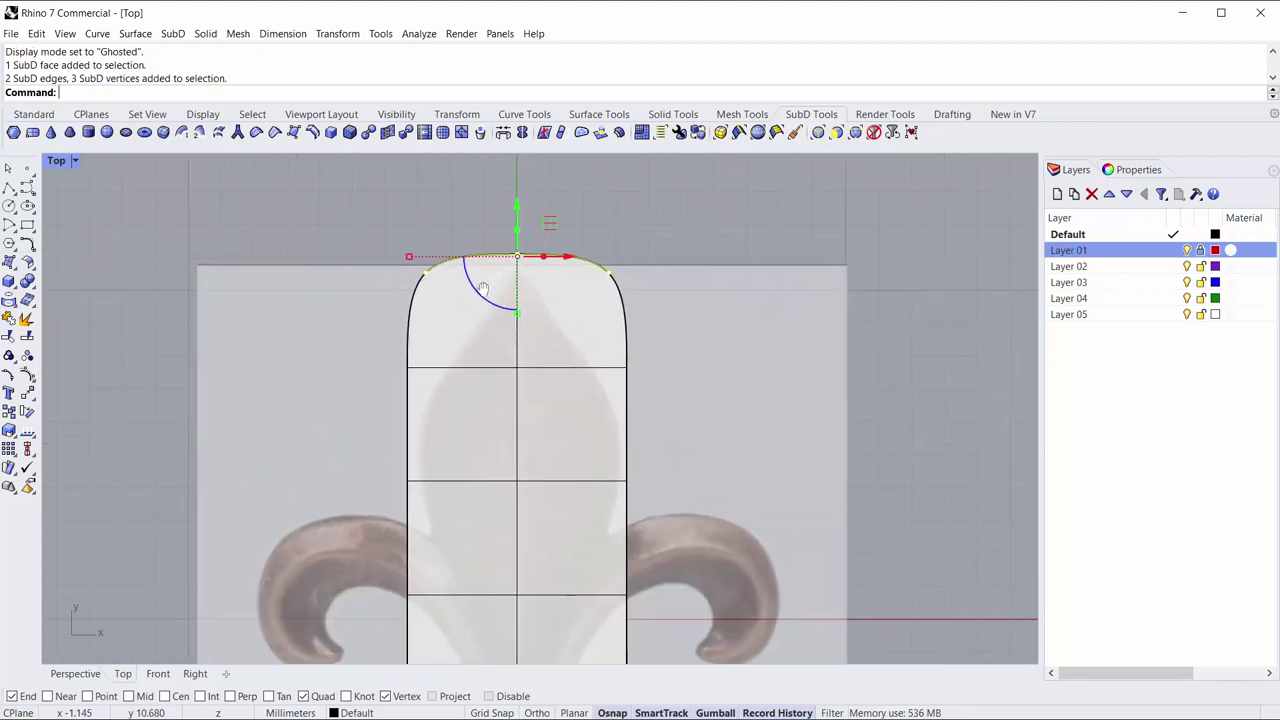
{"action": "scroll", "coordinate": [400, 300], "scroll_direction": "up", "scroll_amount": 1}
{"action": "left_click_drag", "start_coordinate": [396, 297], "coordinate": [490, 320]}
{"action": "right_click_drag", "start_coordinate": [446, 394], "coordinate": [468, 320]}
{"action": "key", "text": "Escape"}
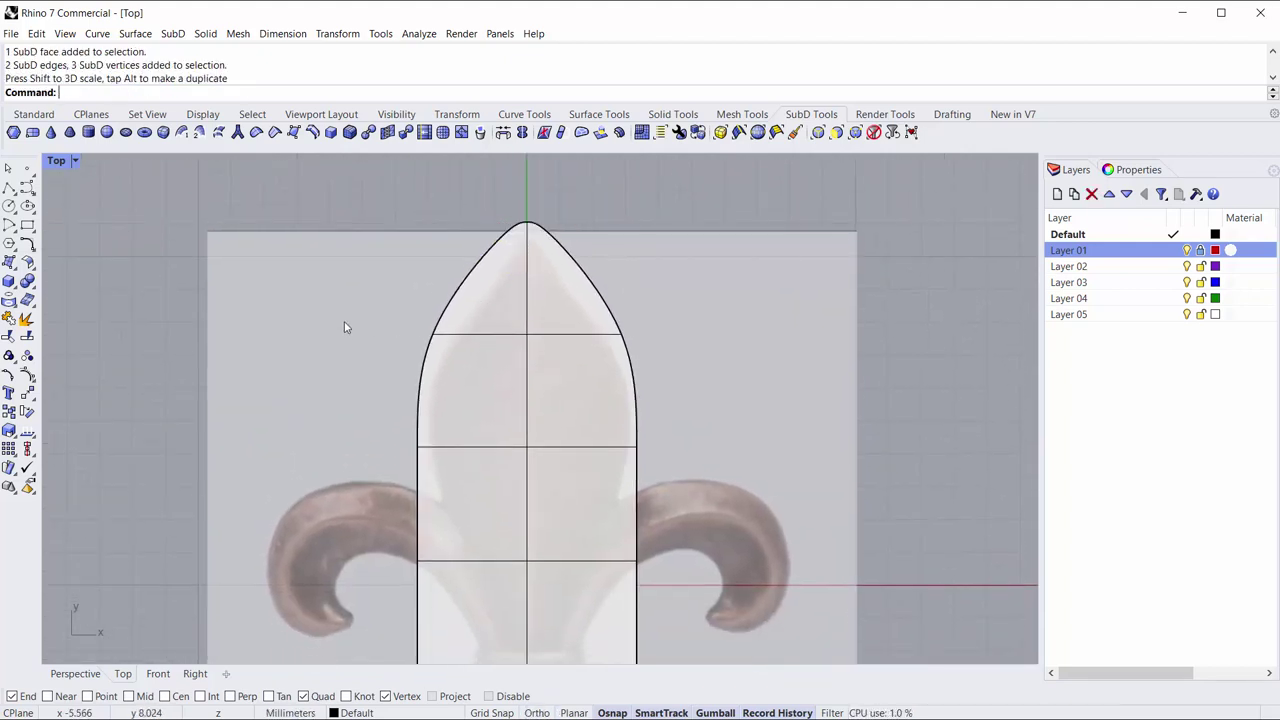
Narrow the row below the tip and pinch the middle rows into a waist.
{"action": "left_click_drag", "start_coordinate": [389, 313], "coordinate": [694, 356]}
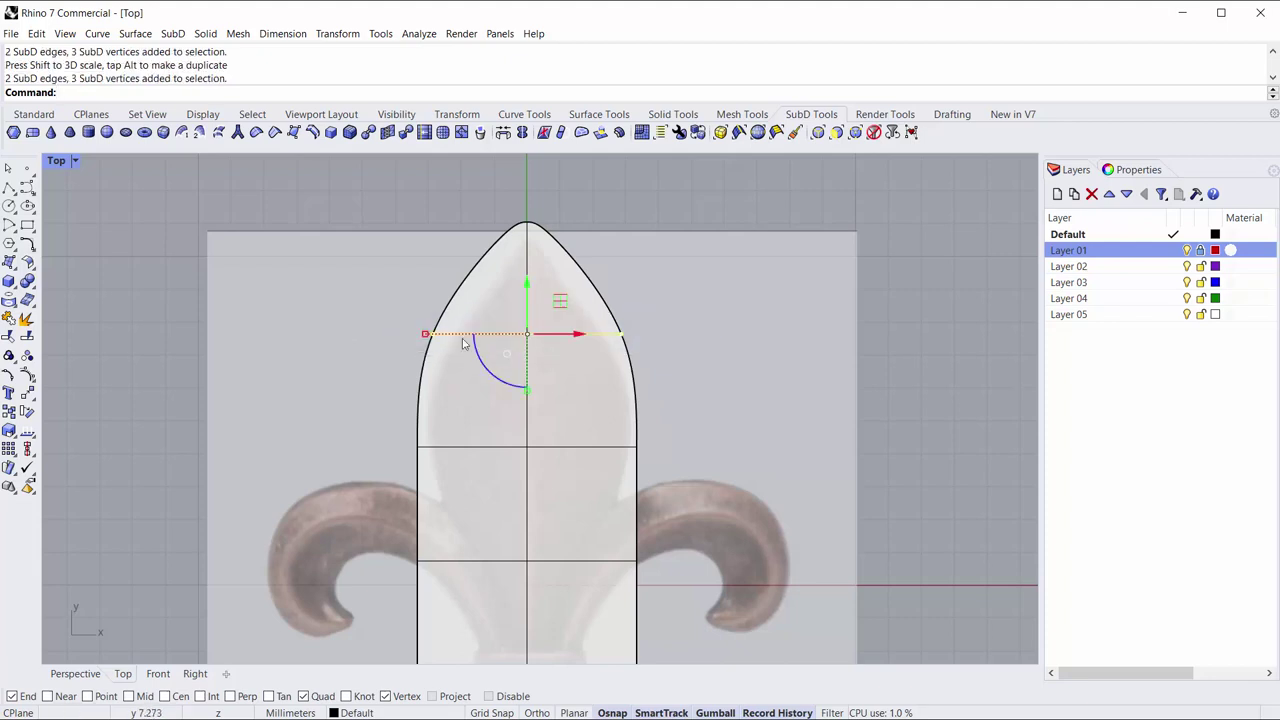
{"action": "left_click_drag", "start_coordinate": [426, 336], "coordinate": [435, 336]}
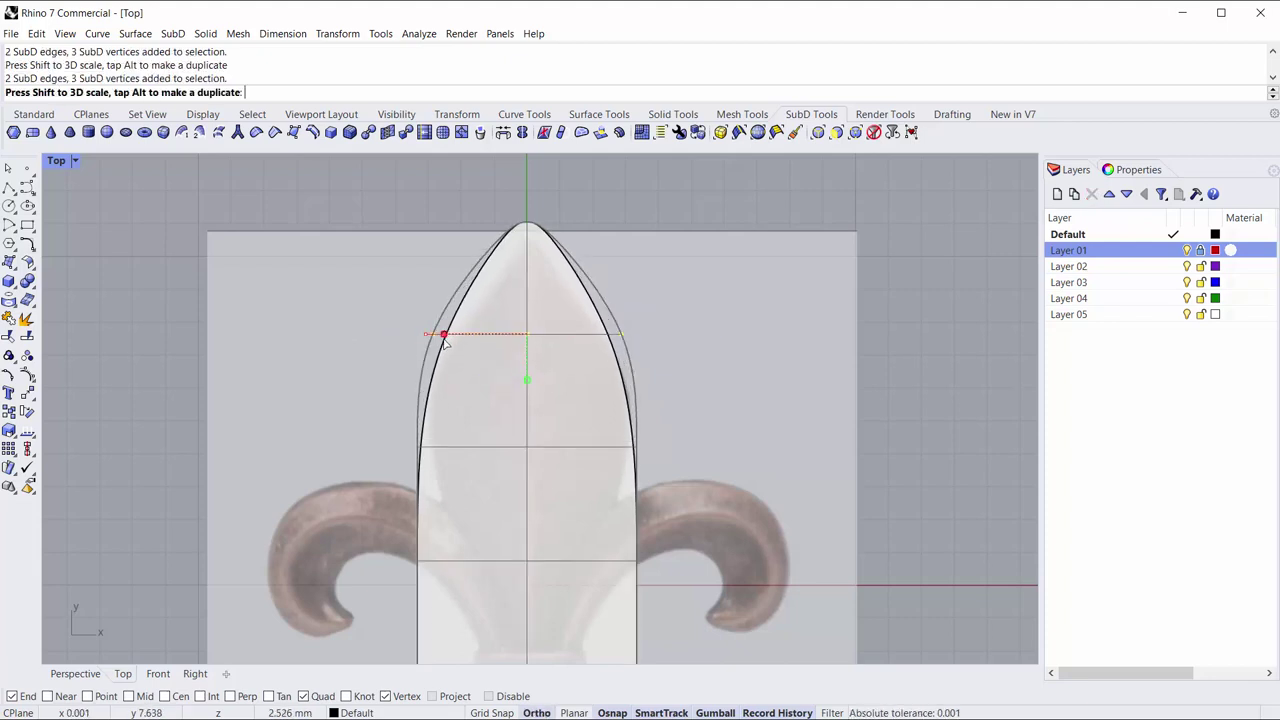
{"action": "key", "text": "Escape"}
{"action": "right_click_drag", "start_coordinate": [359, 434], "coordinate": [367, 251]}
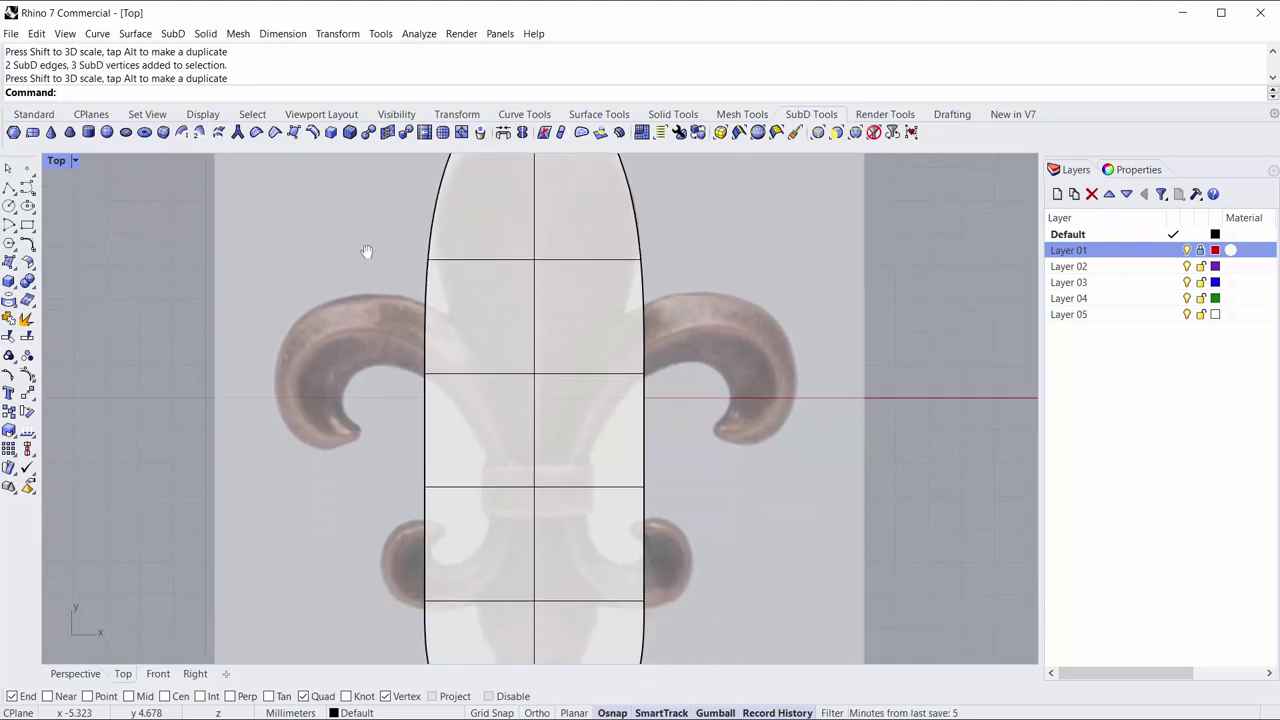
{"action": "left_click_drag", "start_coordinate": [334, 344], "coordinate": [786, 443]}
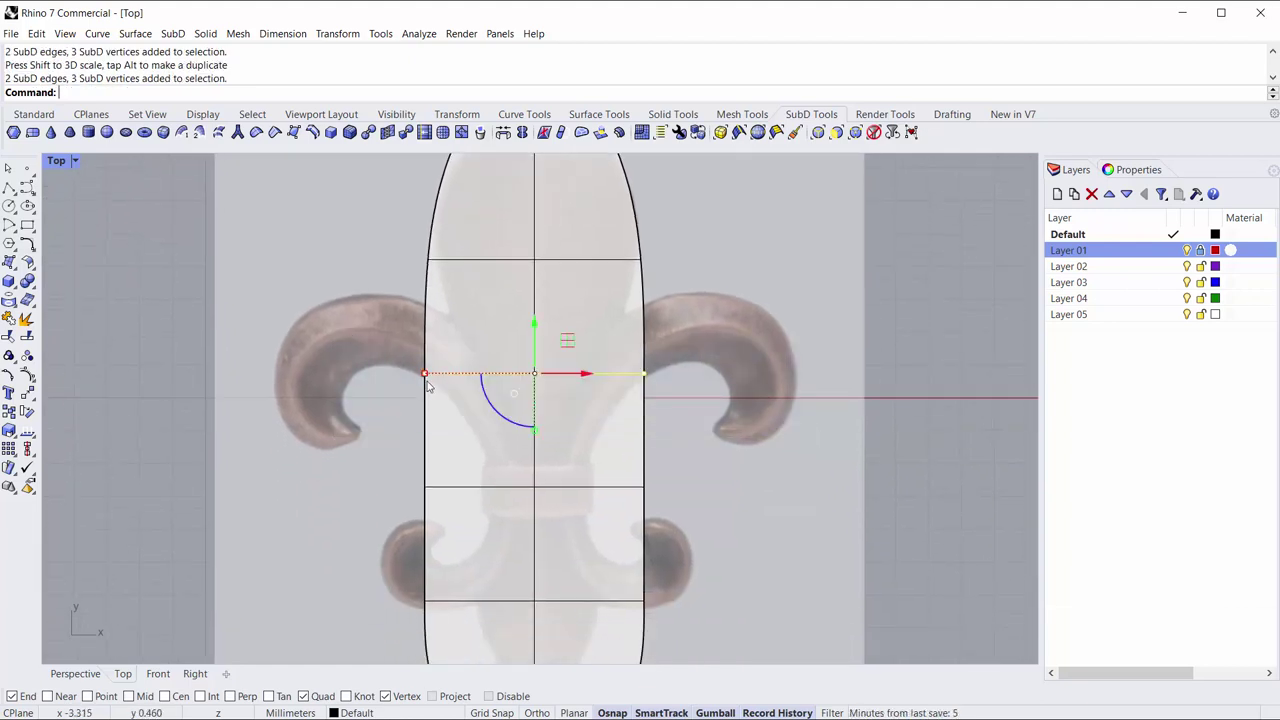
{"action": "left_click_drag", "start_coordinate": [426, 375], "coordinate": [486, 373]}
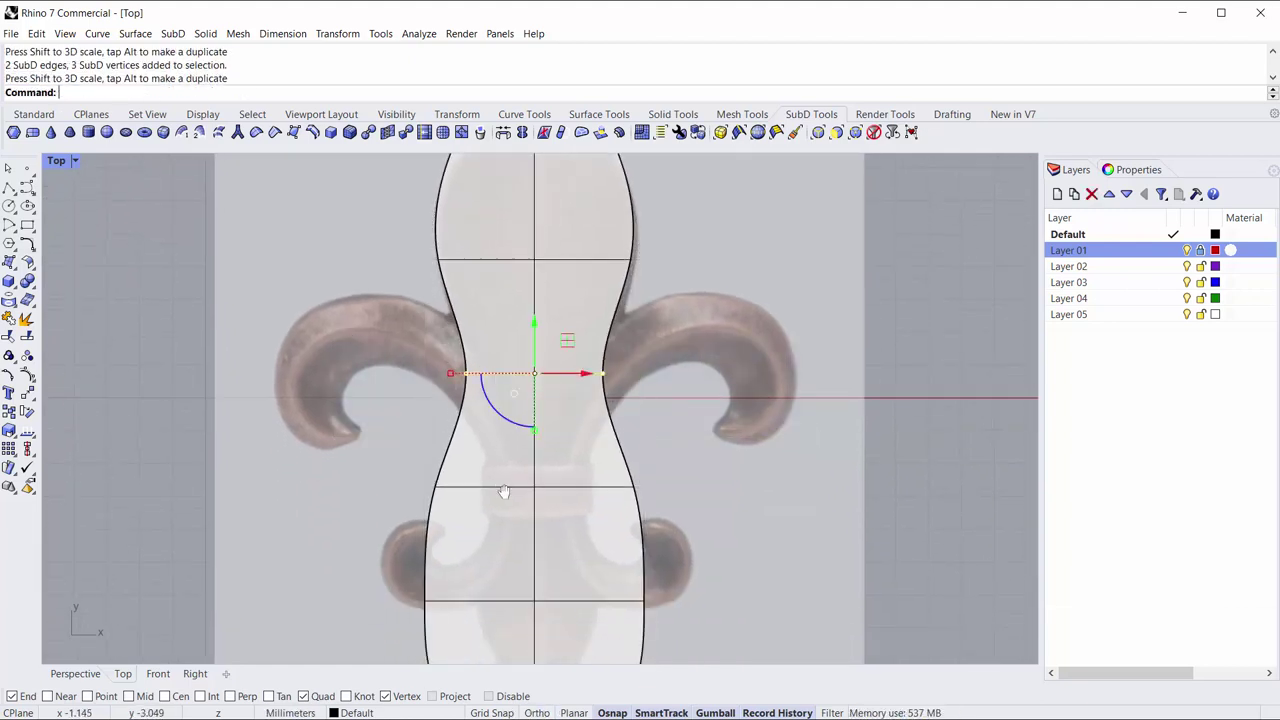
{"action": "right_click_drag", "start_coordinate": [504, 481], "coordinate": [501, 363]}
{"action": "left_click", "coordinate": [359, 351]}
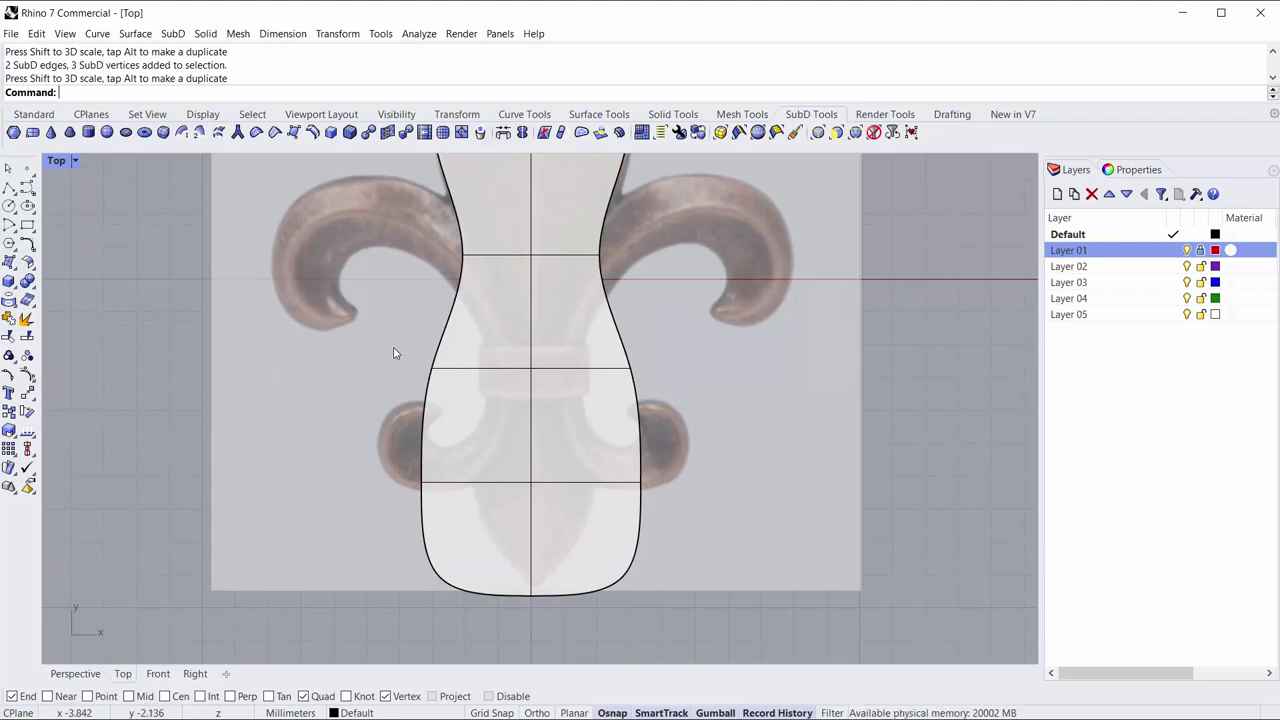
{"action": "left_click_drag", "start_coordinate": [393, 353], "coordinate": [726, 395]}
{"action": "mouse_move", "coordinate": [427, 372]}
{"action": "left_mouse_down"}
{"action": "mouse_move", "coordinate": [505, 381]}
{"action": "mouse_move", "coordinate": [518, 368]}
{"action": "left_mouse_up"}
{"action": "left_click", "coordinate": [388, 455]}
Narrow the lower bulb, taper the bottom row, and widen the middle row.
{"action": "left_click_drag", "start_coordinate": [376, 469], "coordinate": [735, 497]}
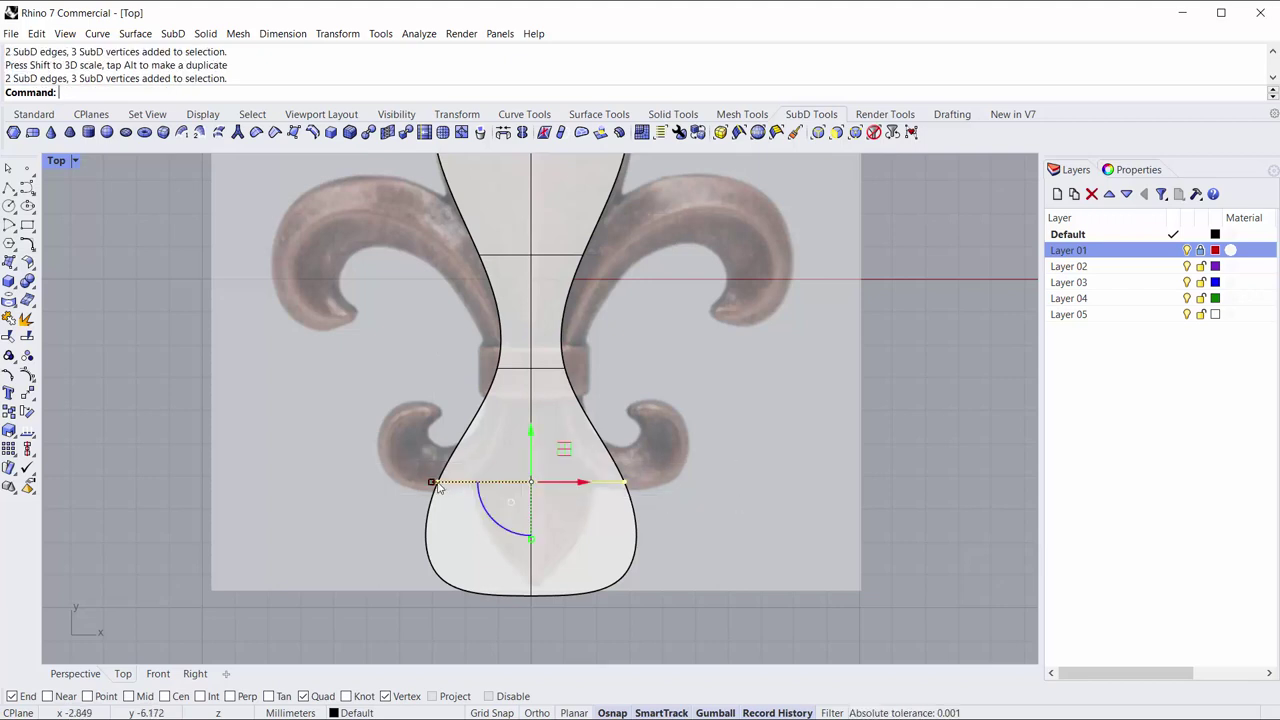
{"action": "left_click_drag", "start_coordinate": [433, 483], "coordinate": [468, 484]}
{"action": "left_click", "coordinate": [403, 515]}
{"action": "right_click_drag", "start_coordinate": [403, 515], "coordinate": [389, 396]}
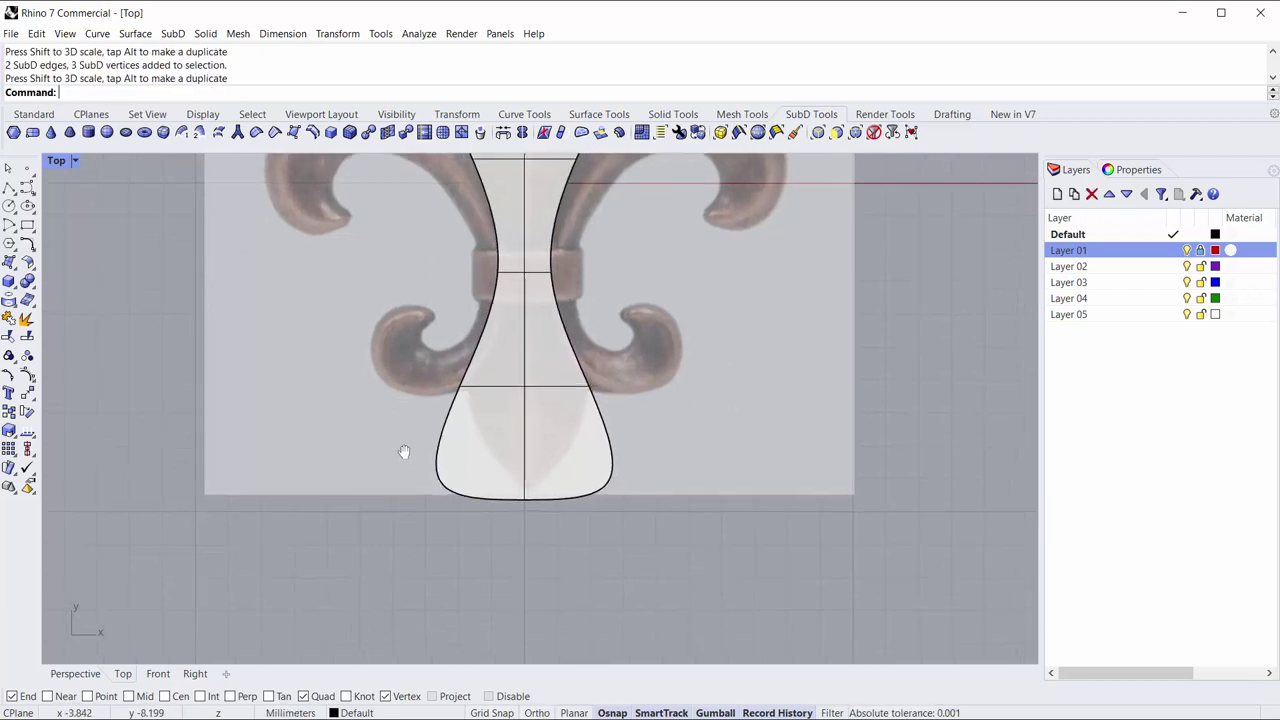
{"action": "mouse_move", "coordinate": [376, 432]}
{"action": "left_mouse_down"}
{"action": "mouse_move", "coordinate": [491, 498]}
{"action": "mouse_move", "coordinate": [640, 532]}
{"action": "left_mouse_up"}
{"action": "left_click_drag", "start_coordinate": [428, 480], "coordinate": [502, 474]}
{"action": "left_click", "coordinate": [705, 434]}
{"action": "scroll", "coordinate": [534, 417], "scroll_direction": "up", "scroll_amount": 2}
{"action": "right_click_drag", "start_coordinate": [534, 417], "coordinate": [490, 460]}
{"action": "left_click_drag", "start_coordinate": [358, 369], "coordinate": [571, 446]}
{"action": "left_click_drag", "start_coordinate": [426, 392], "coordinate": [419, 387]}
{"action": "key", "text": "Escape"}
Move the petal tip vertices upward.
{"action": "scroll", "coordinate": [447, 283], "scroll_direction": "up", "scroll_amount": 3}
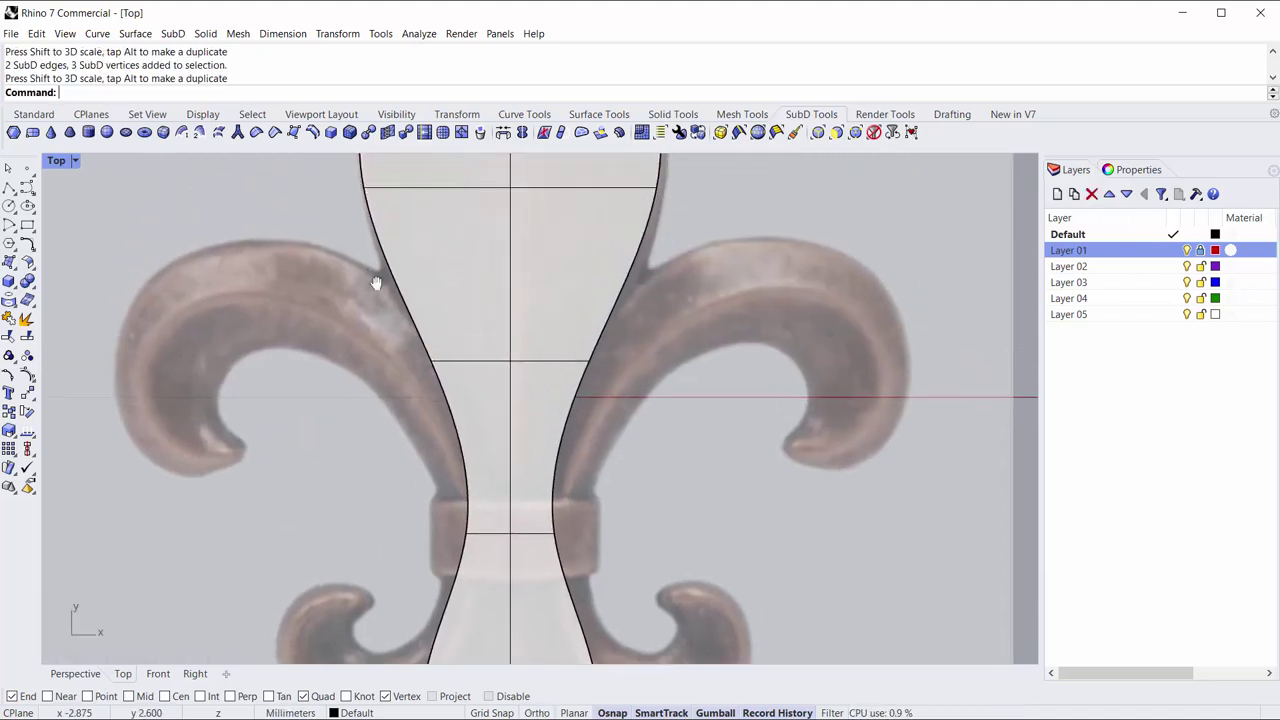
{"action": "right_click_drag", "start_coordinate": [380, 300], "coordinate": [362, 384]}
{"action": "right_click_drag", "start_coordinate": [382, 275], "coordinate": [380, 363]}
{"action": "left_click_drag", "start_coordinate": [348, 354], "coordinate": [704, 440]}
{"action": "key", "text": "Escape"}
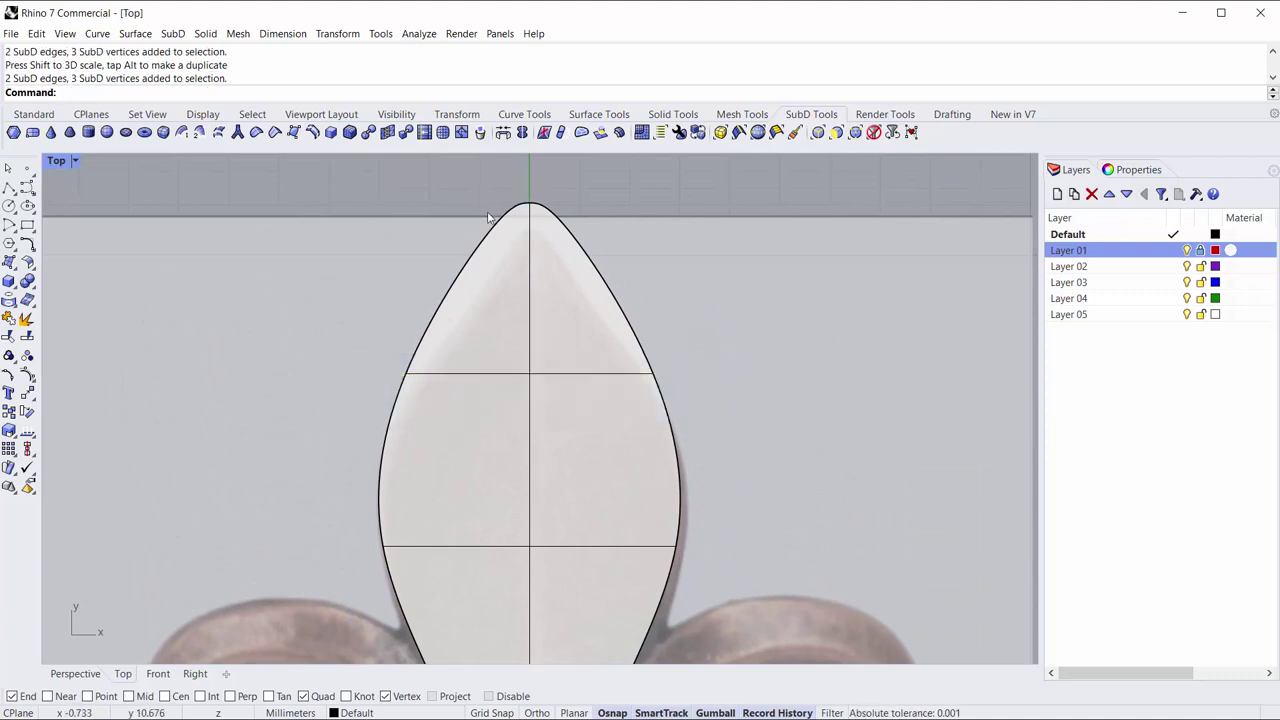
{"action": "left_click_drag", "start_coordinate": [567, 237], "coordinate": [567, 237]}
{"action": "right_click_drag", "start_coordinate": [566, 194], "coordinate": [563, 229]}
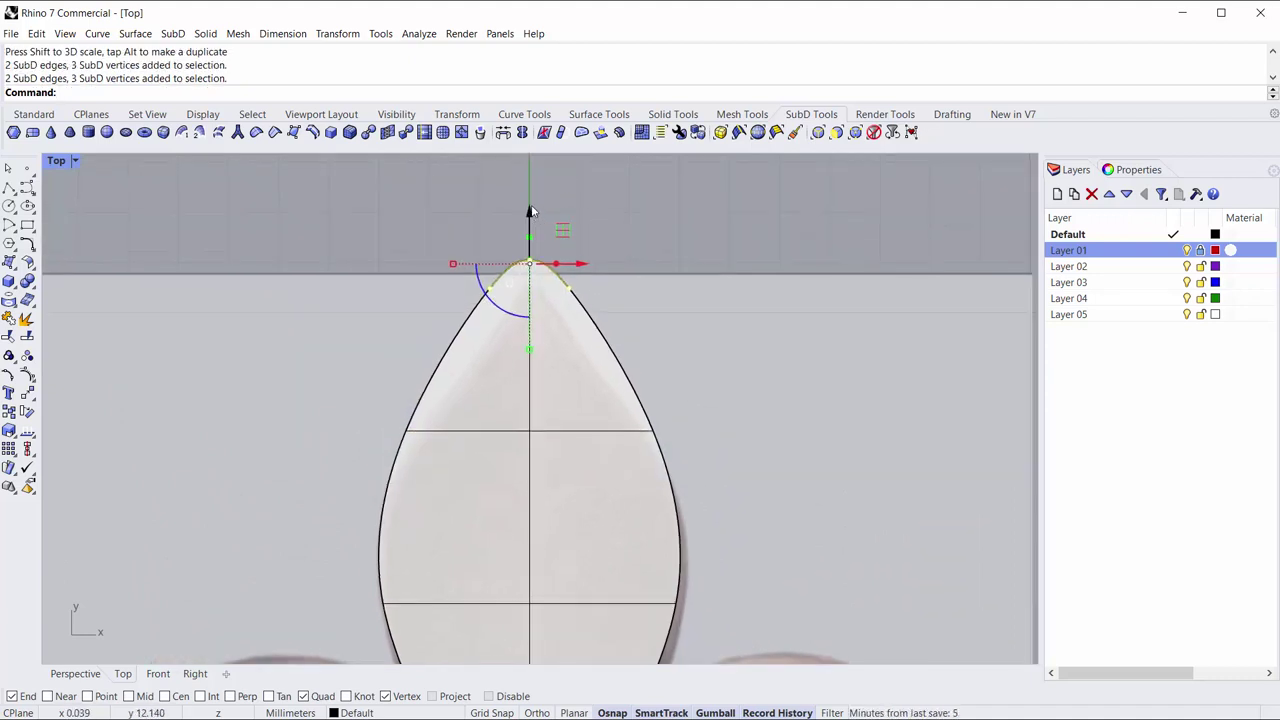
{"action": "mouse_move", "coordinate": [528, 205]}
{"action": "left_mouse_down"}
{"action": "mouse_move", "coordinate": [531, 229]}
{"action": "mouse_move", "coordinate": [499, 255]}
{"action": "left_mouse_up"}
{"action": "key", "text": "Escape"}
Raise and narrow the petal's upper edge row to sharpen the tip.
{"action": "left_click_drag", "start_coordinate": [308, 384], "coordinate": [870, 470]}
{"action": "left_click_drag", "start_coordinate": [535, 390], "coordinate": [437, 388]}
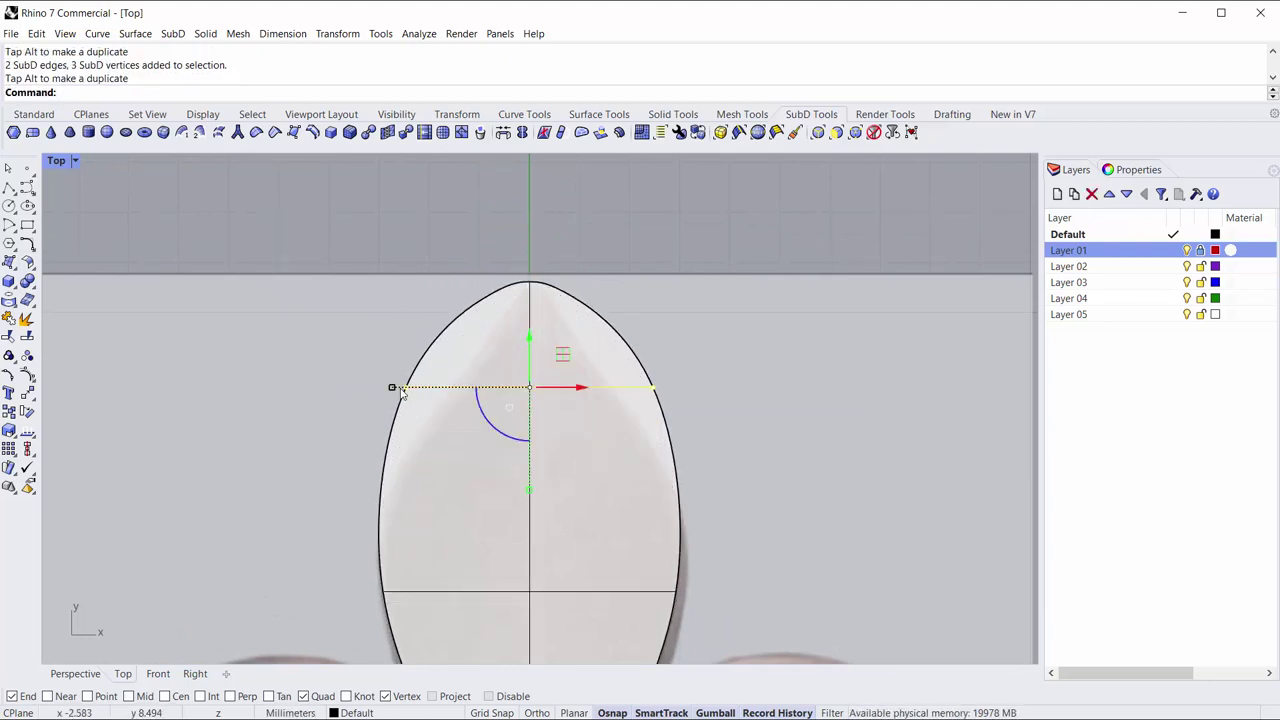
{"action": "key", "text": "ctrl"}
{"action": "mouse_move", "coordinate": [420, 386]}
{"action": "left_mouse_down"}
{"action": "mouse_move", "coordinate": [400, 397]}
{"action": "mouse_move", "coordinate": [791, 392]}
{"action": "left_mouse_up"}
{"action": "left_click_drag", "start_coordinate": [392, 389], "coordinate": [445, 396]}
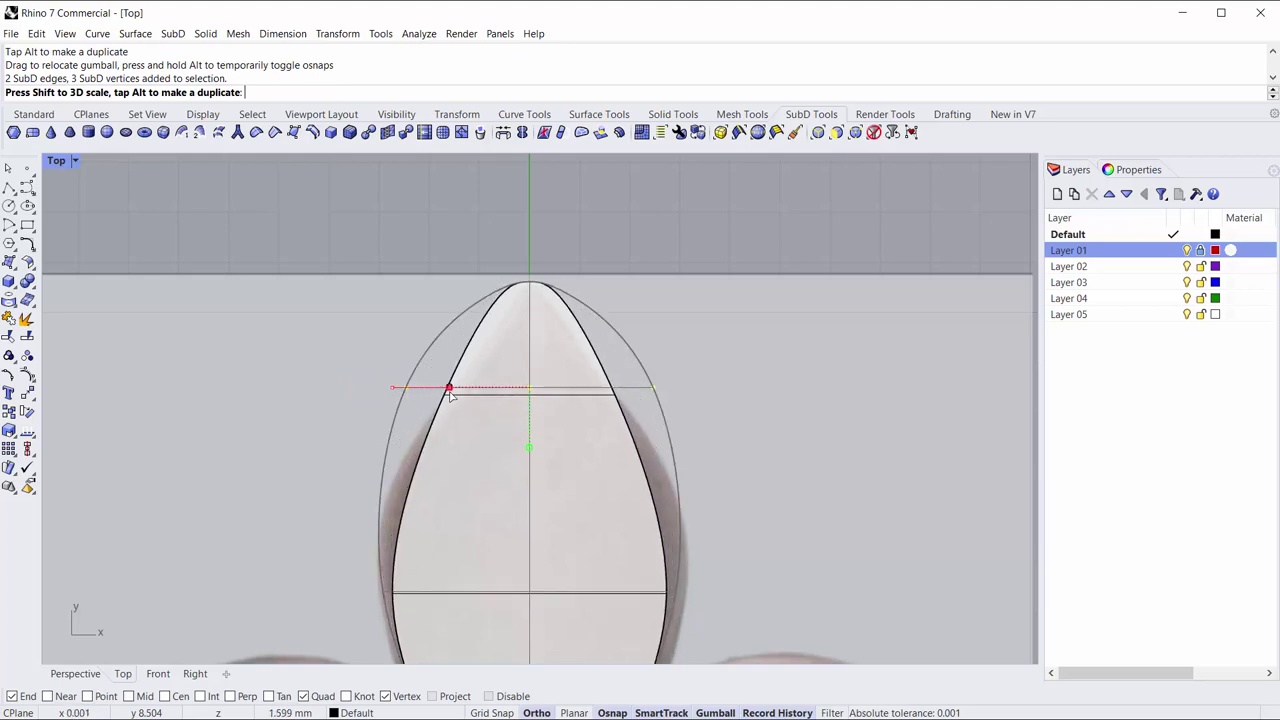
{"action": "left_click_drag", "start_coordinate": [445, 396], "coordinate": [449, 388]}
{"action": "key", "text": "Escape"}
Shift the petal's middle row up, adjust its width, and fine-tune the tip.
{"action": "scroll", "coordinate": [365, 375], "scroll_direction": "down", "scroll_amount": 2}
{"action": "left_click_drag", "start_coordinate": [338, 406], "coordinate": [734, 498]}
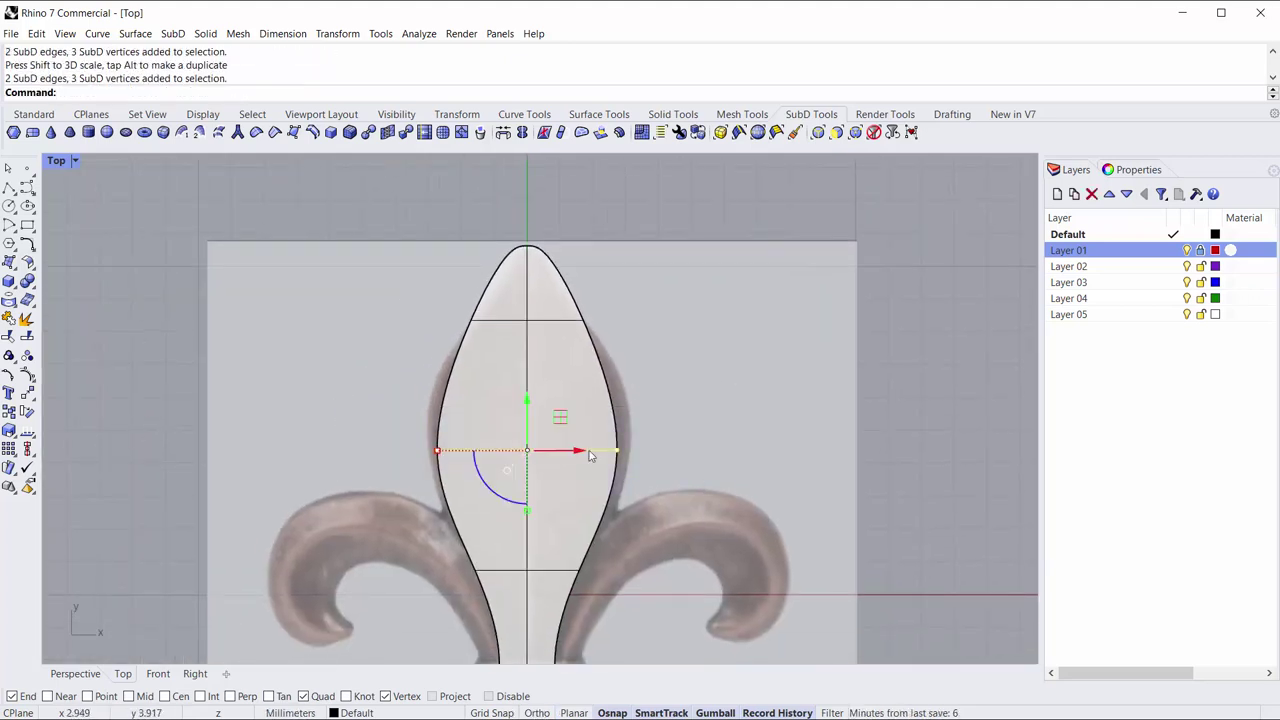
{"action": "left_click_drag", "start_coordinate": [528, 401], "coordinate": [528, 376]}
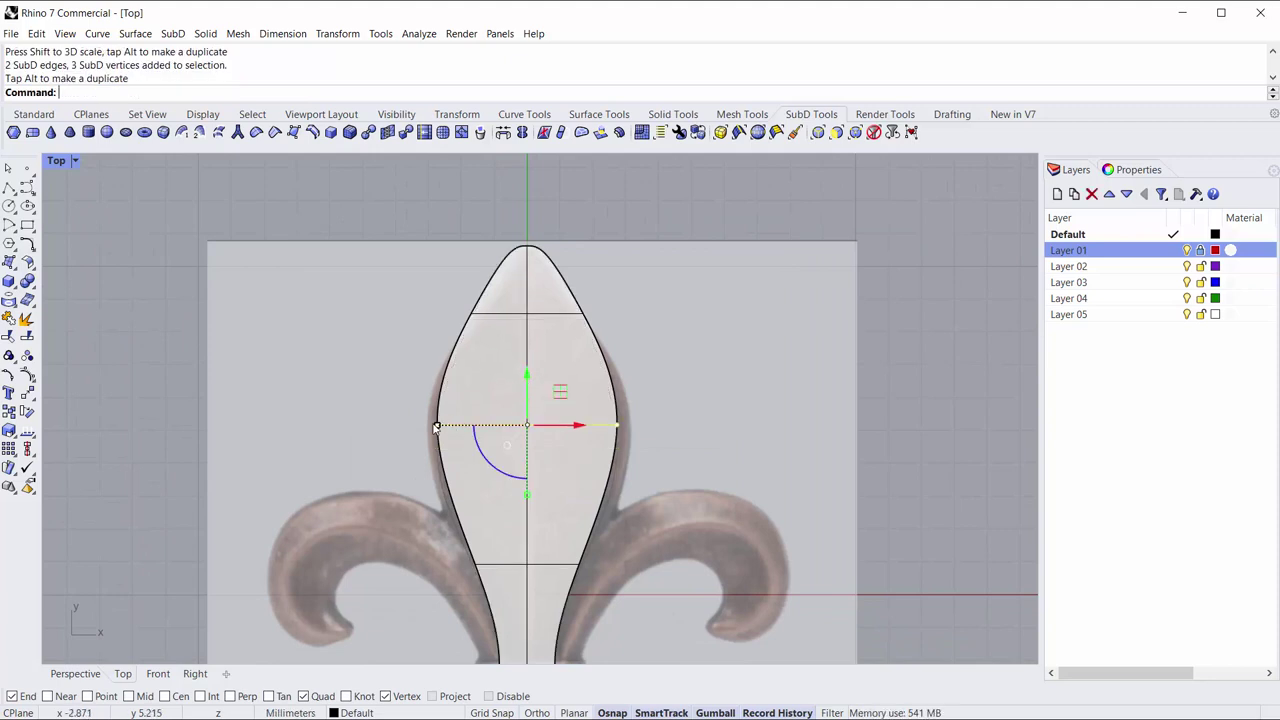
{"action": "left_click_drag", "start_coordinate": [437, 428], "coordinate": [427, 426]}
{"action": "key", "text": "Escape"}
{"action": "left_click_drag", "start_coordinate": [590, 275], "coordinate": [589, 276]}
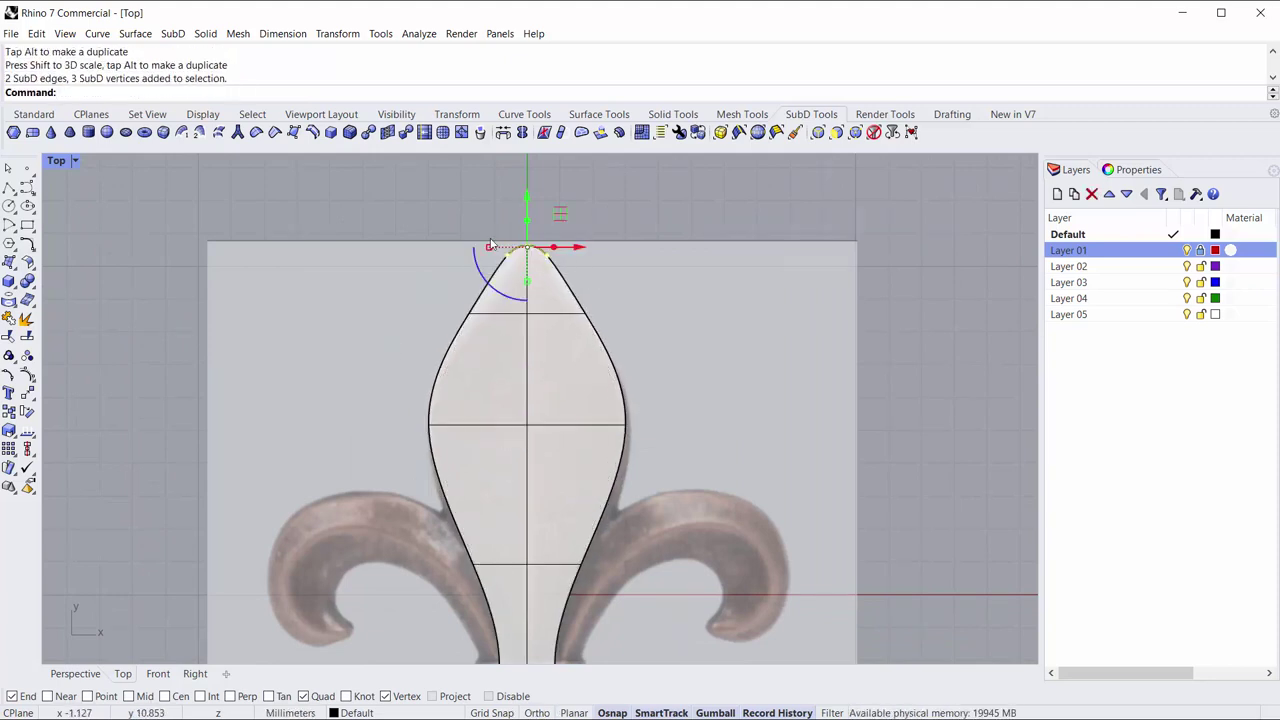
{"action": "scroll", "coordinate": [495, 250], "scroll_direction": "up", "scroll_amount": 3}
{"action": "left_click_drag", "start_coordinate": [487, 258], "coordinate": [511, 254]}
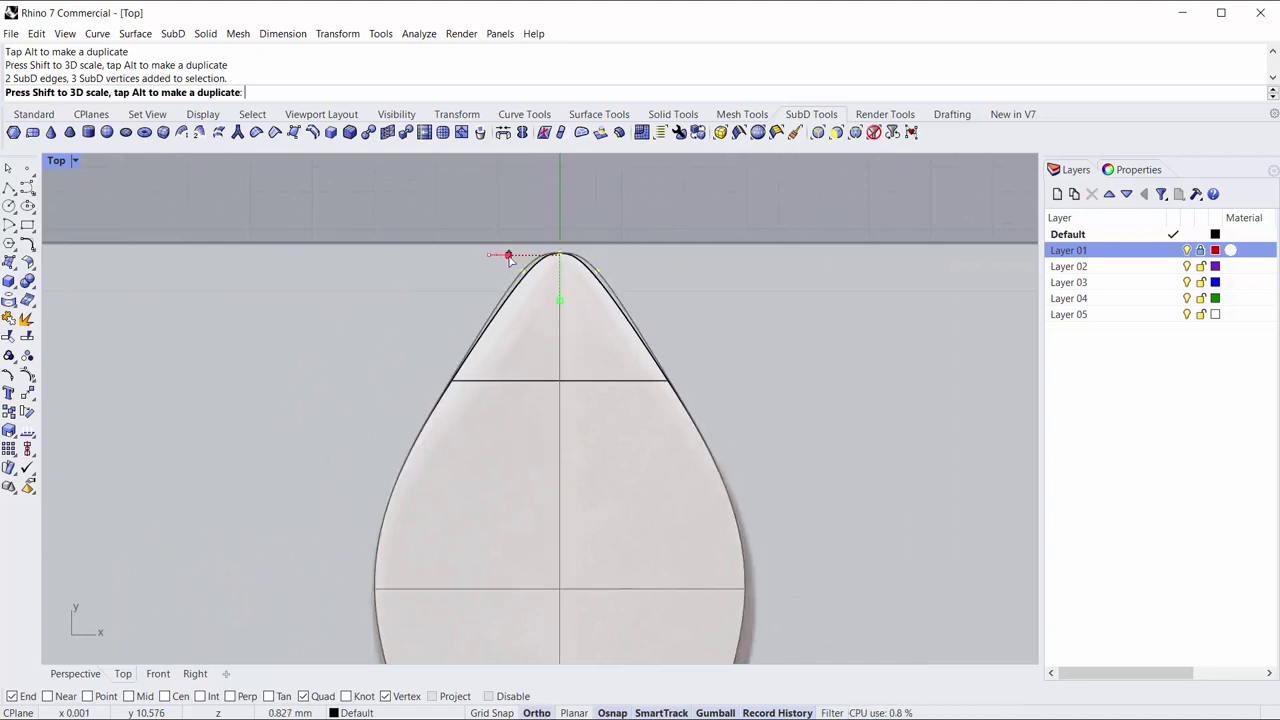
{"action": "key", "text": "Escape"}
{"action": "scroll", "coordinate": [487, 288], "scroll_direction": "down", "scroll_amount": 2}
{"action": "scroll", "coordinate": [512, 309], "scroll_direction": "down", "scroll_amount": 2}
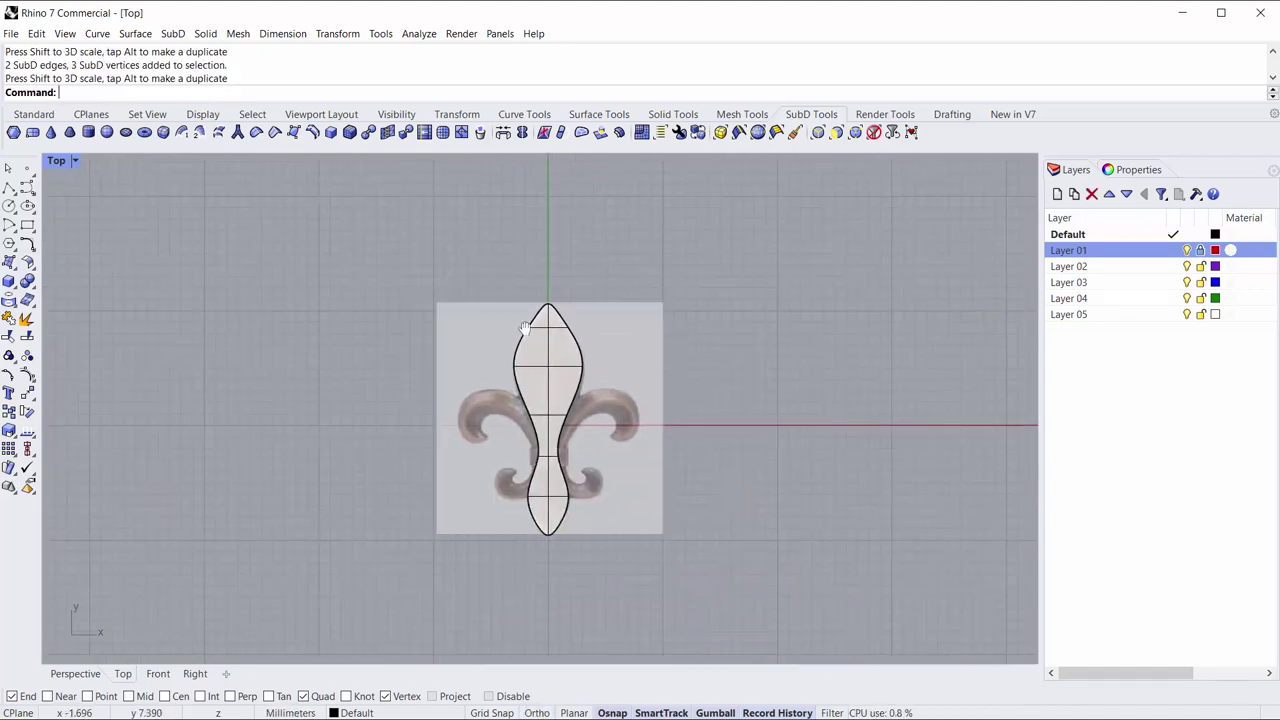
{"action": "scroll", "coordinate": [512, 309], "scroll_direction": "up", "scroll_amount": 3}
{"action": "scroll", "coordinate": [523, 443], "scroll_direction": "down", "scroll_amount": 1}
Offset the shaped SubD plane in Perspective into a closed solid with Solid=Yes.
{"action": "left_click", "coordinate": [519, 514]}
{"action": "left_click", "coordinate": [690, 523]}
{"action": "right_click_drag", "start_coordinate": [644, 456], "coordinate": [640, 485]}
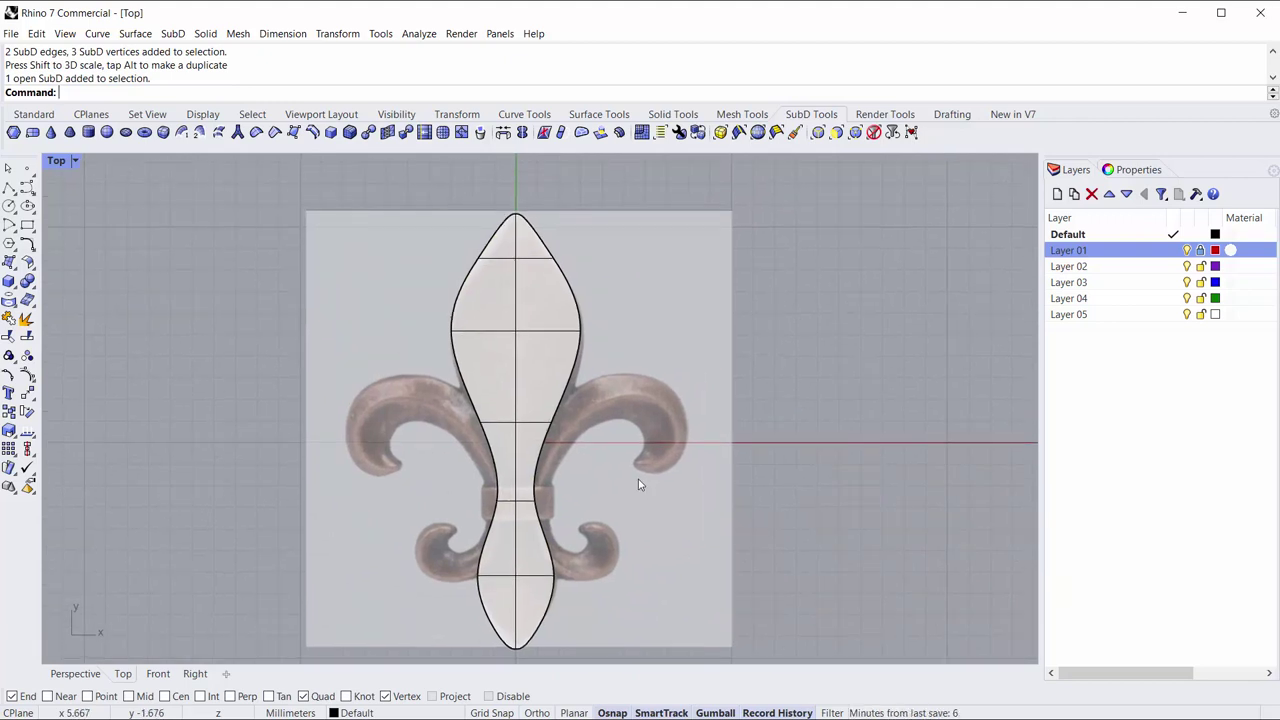
{"action": "double_click", "coordinate": [57, 165]}
{"action": "double_click", "coordinate": [576, 161]}
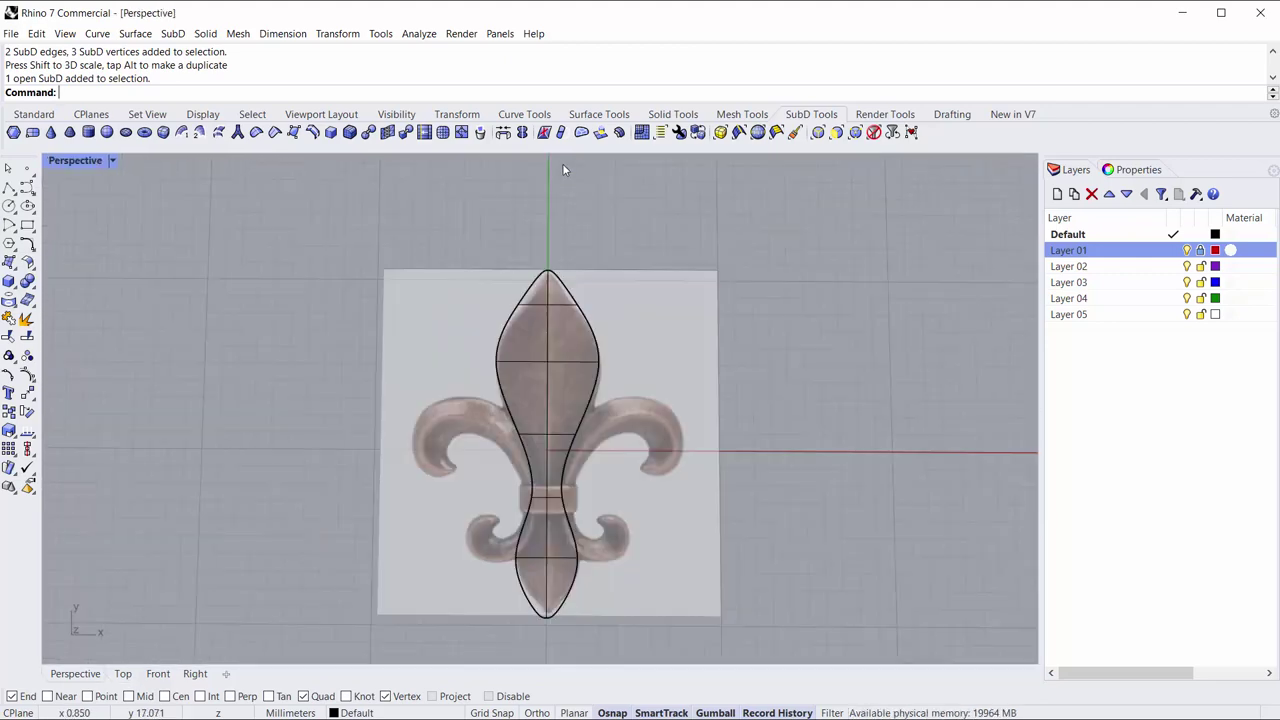
{"action": "right_click_drag", "start_coordinate": [563, 175], "coordinate": [505, 330]}
{"action": "left_click", "coordinate": [505, 330]}
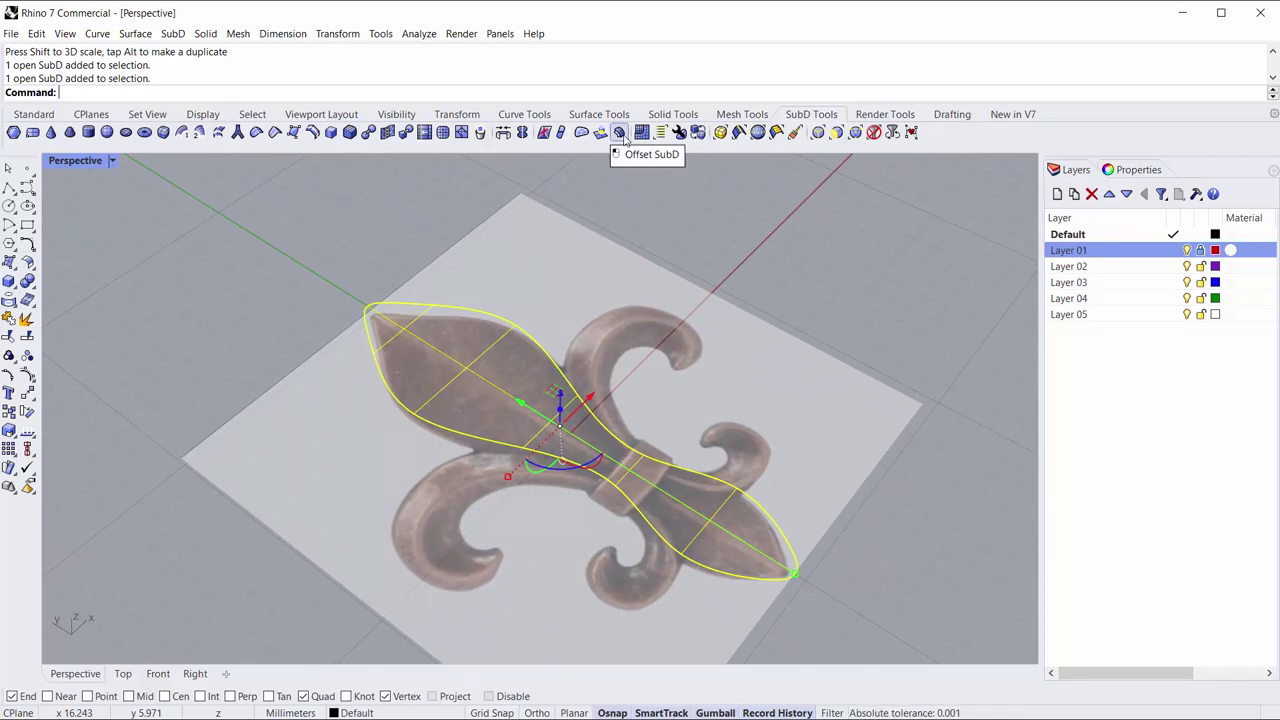
{"action": "left_click", "coordinate": [620, 134]}
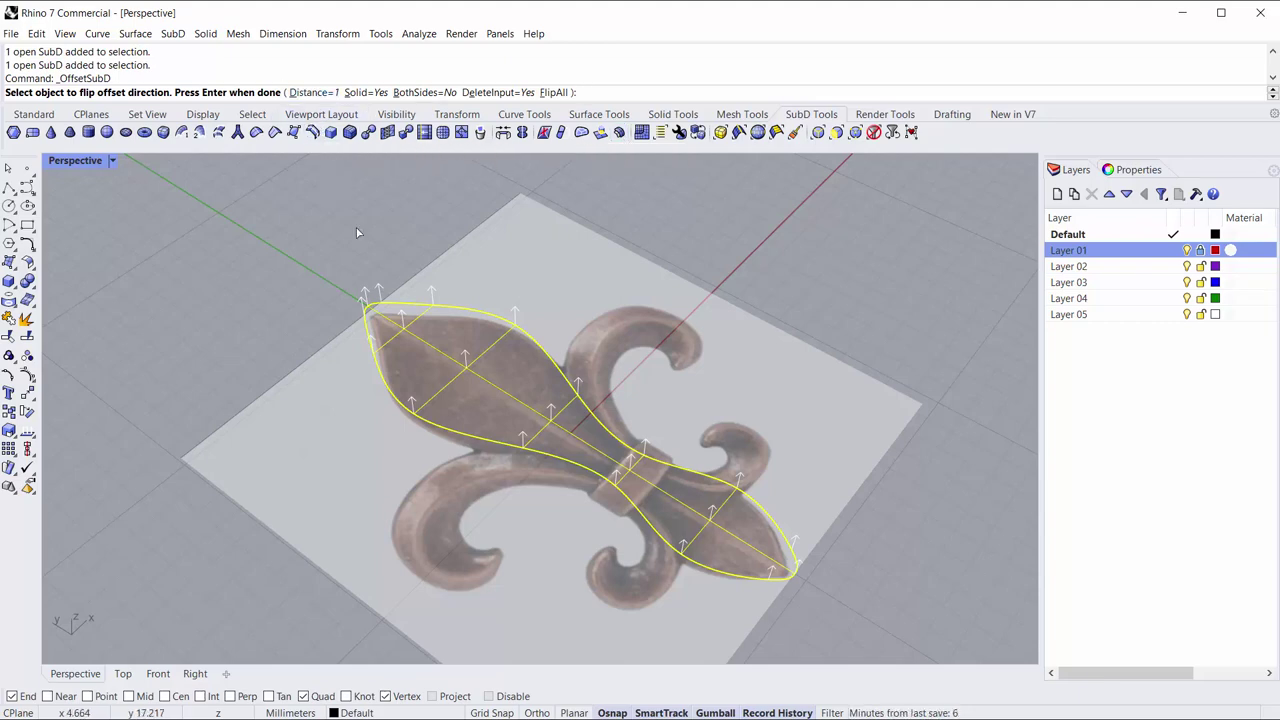
{"action": "right_click_drag", "start_coordinate": [372, 249], "coordinate": [410, 331]}
{"action": "scroll", "coordinate": [410, 331], "scroll_direction": "up", "scroll_amount": 3}
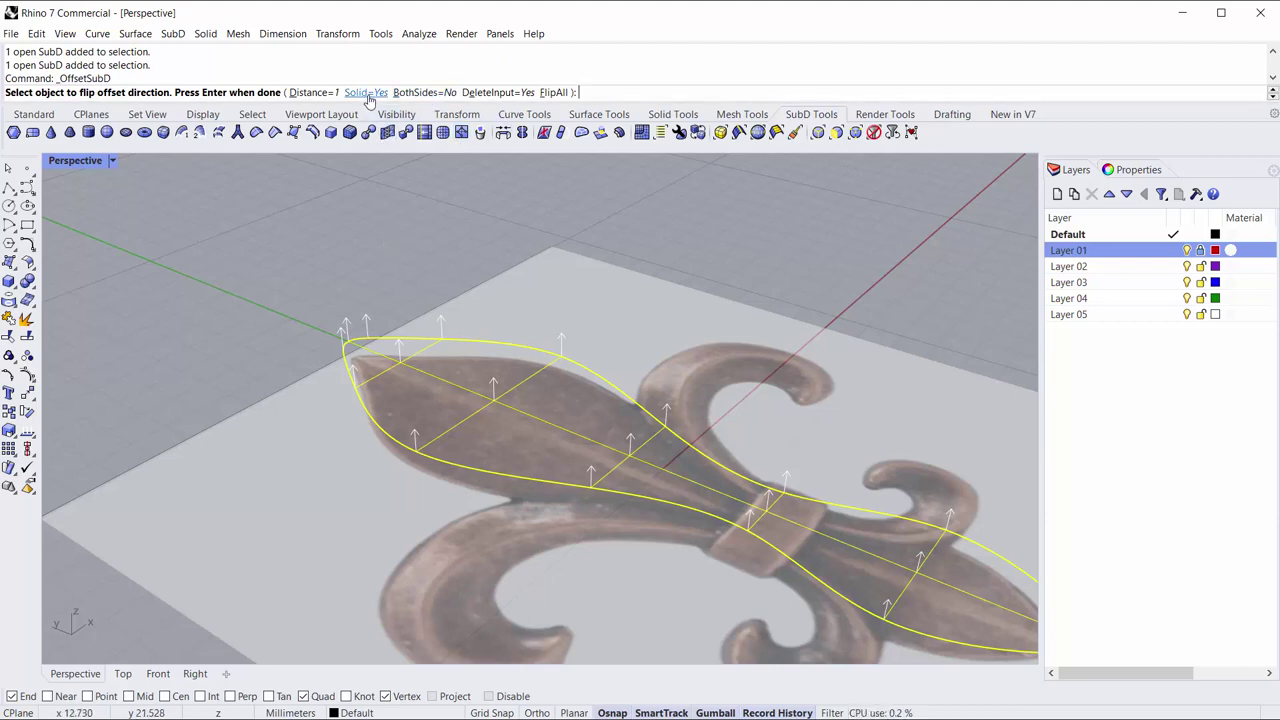
{"action": "key", "text": "Return"}
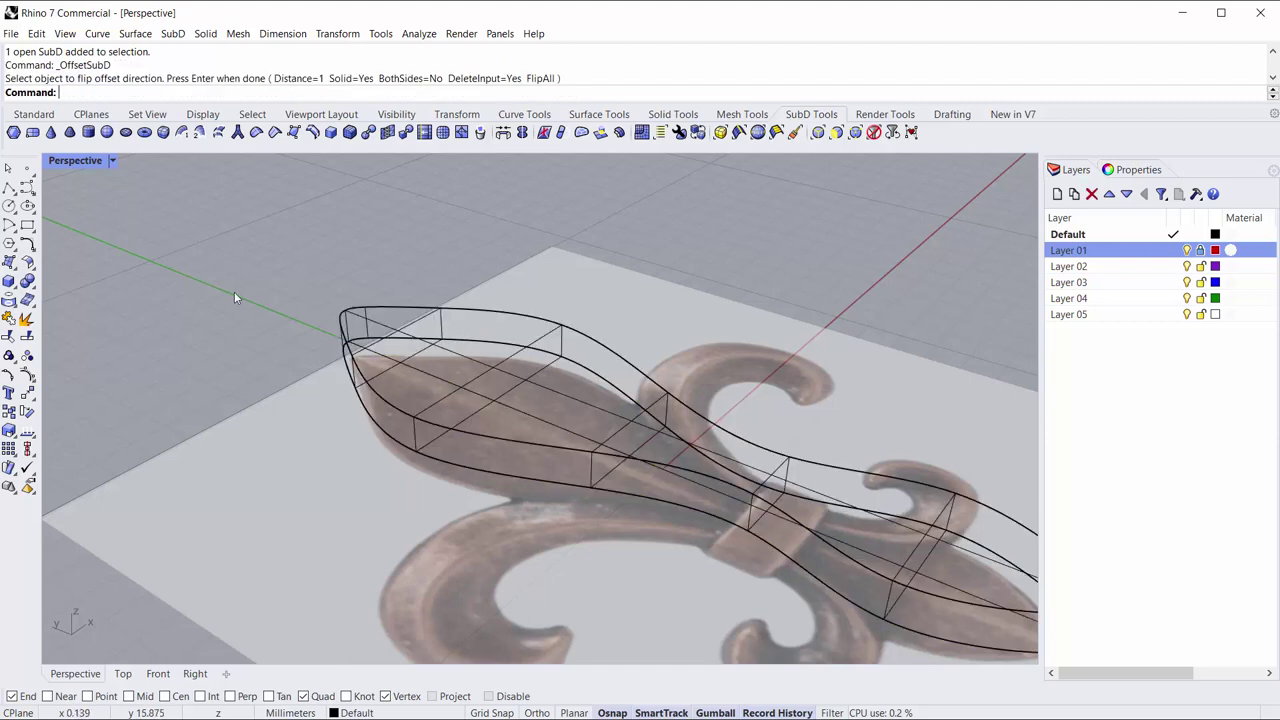
Switch the Perspective view to Shaded display.
{"action": "left_click", "coordinate": [70, 160]}
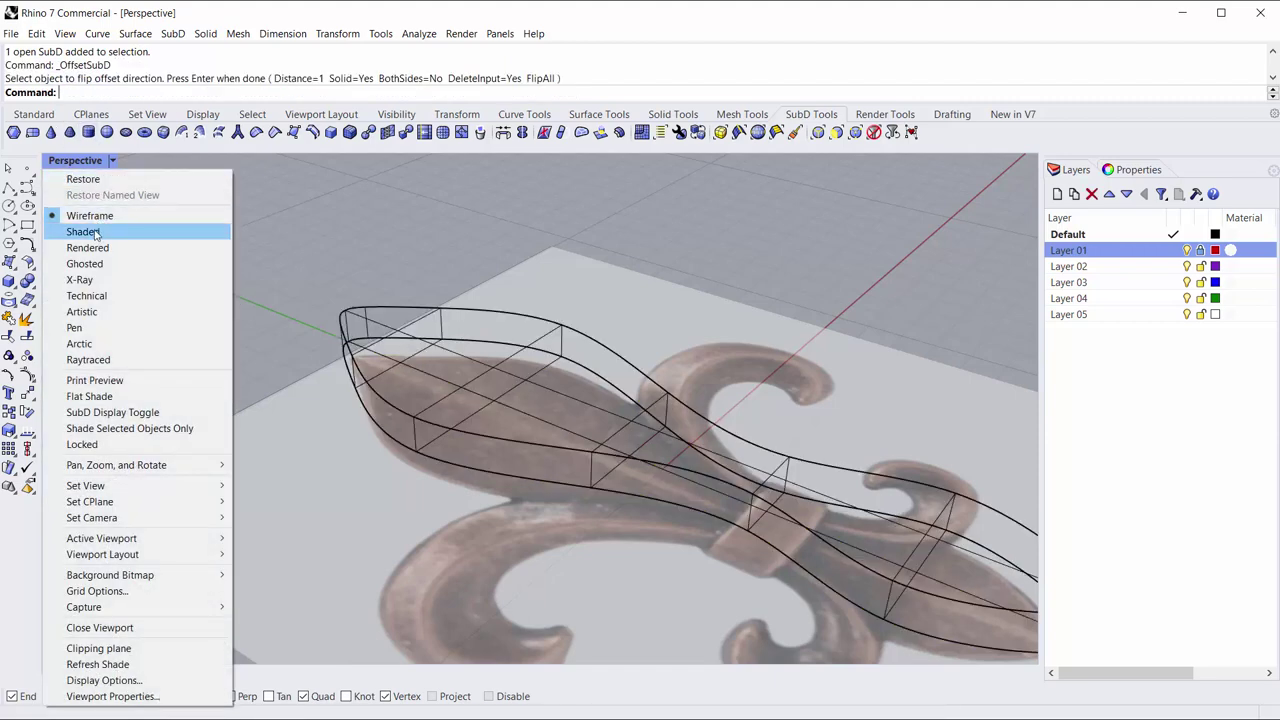
{"action": "left_click", "coordinate": [160, 231]}
{"action": "mouse_move", "coordinate": [453, 456]}
{"action": "right_mouse_down"}
{"action": "mouse_move", "coordinate": [374, 414]}
{"action": "mouse_move", "coordinate": [349, 360]}
{"action": "mouse_move", "coordinate": [374, 394]}
{"action": "mouse_move", "coordinate": [459, 428]}
{"action": "mouse_move", "coordinate": [600, 380]}
{"action": "mouse_move", "coordinate": [634, 309]}
{"action": "mouse_move", "coordinate": [447, 481]}
{"action": "mouse_move", "coordinate": [391, 402]}
{"action": "mouse_move", "coordinate": [419, 403]}
{"action": "right_mouse_up"}
Remove the creases from the solid's top edge loop and inspect the rounded result.
{"action": "double_click", "coordinate": [326, 357]}
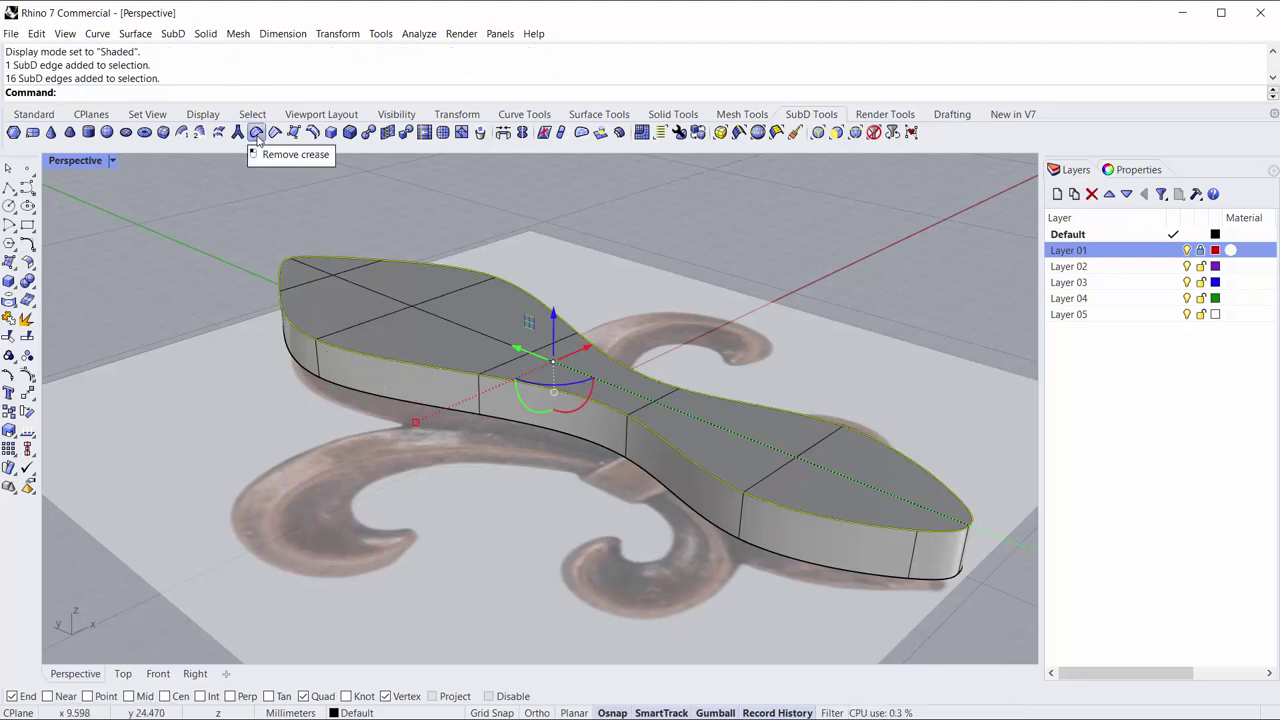
{"action": "left_click", "coordinate": [256, 133]}
{"action": "mouse_move", "coordinate": [323, 266]}
{"action": "right_mouse_down"}
{"action": "mouse_move", "coordinate": [250, 388]}
{"action": "mouse_move", "coordinate": [494, 363]}
{"action": "mouse_move", "coordinate": [486, 318]}
{"action": "right_mouse_up"}
{"action": "scroll", "coordinate": [250, 388], "scroll_direction": "down", "scroll_amount": 5}
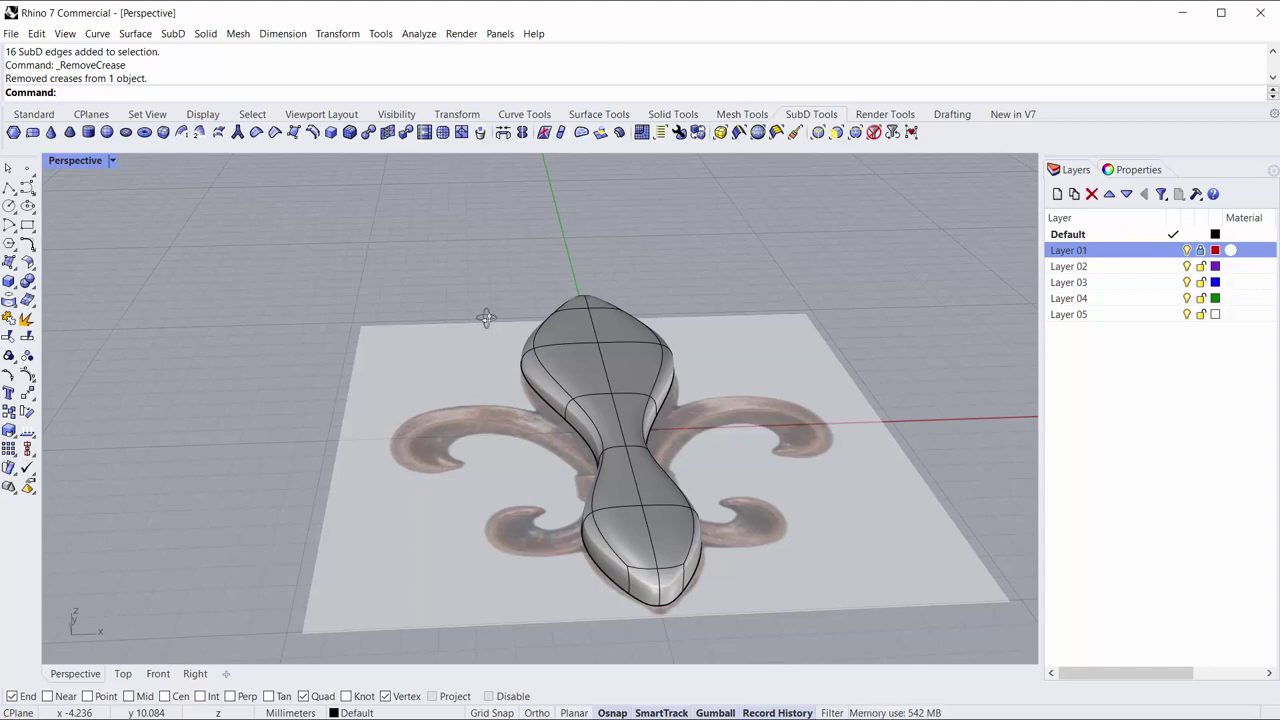
{"action": "mouse_move", "coordinate": [486, 318]}
{"action": "right_mouse_down"}
{"action": "mouse_move", "coordinate": [454, 337]}
{"action": "mouse_move", "coordinate": [649, 413]}
{"action": "mouse_move", "coordinate": [544, 385]}
{"action": "mouse_move", "coordinate": [487, 203]}
{"action": "right_mouse_up"}
{"action": "scroll", "coordinate": [649, 413], "scroll_direction": "up", "scroll_amount": 3}
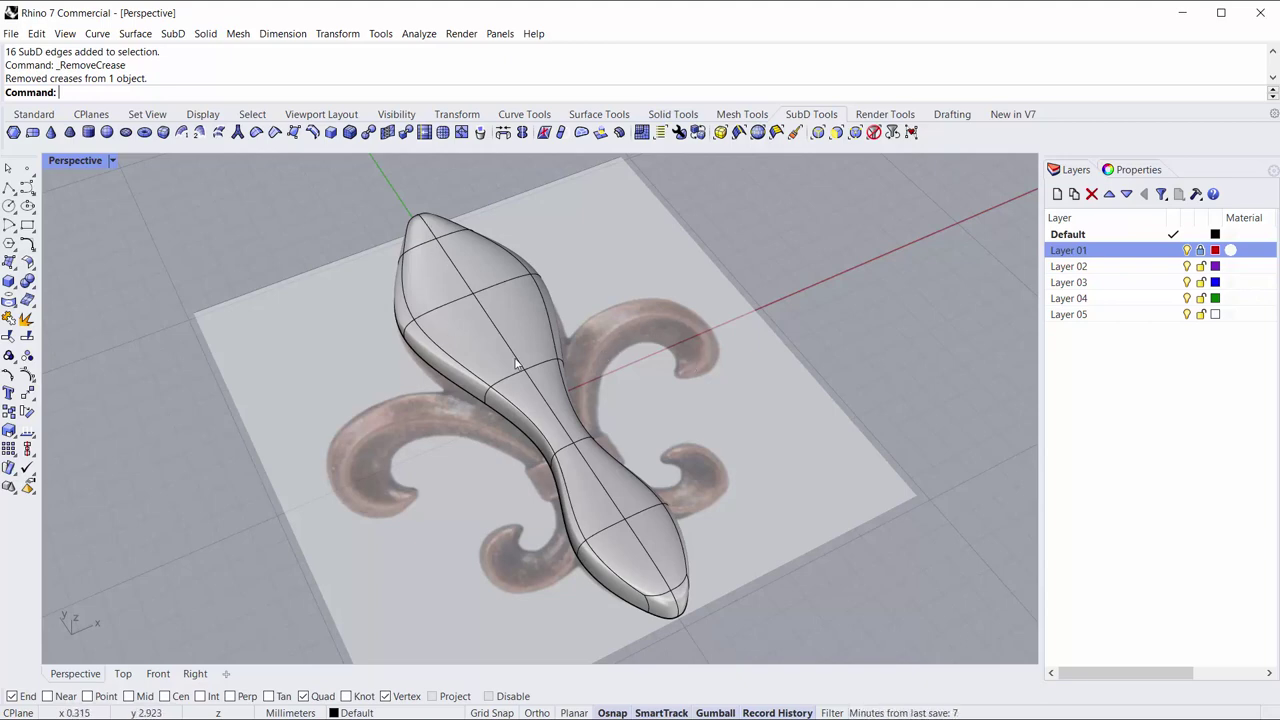
{"action": "right_click_drag", "start_coordinate": [587, 458], "coordinate": [377, 258]}
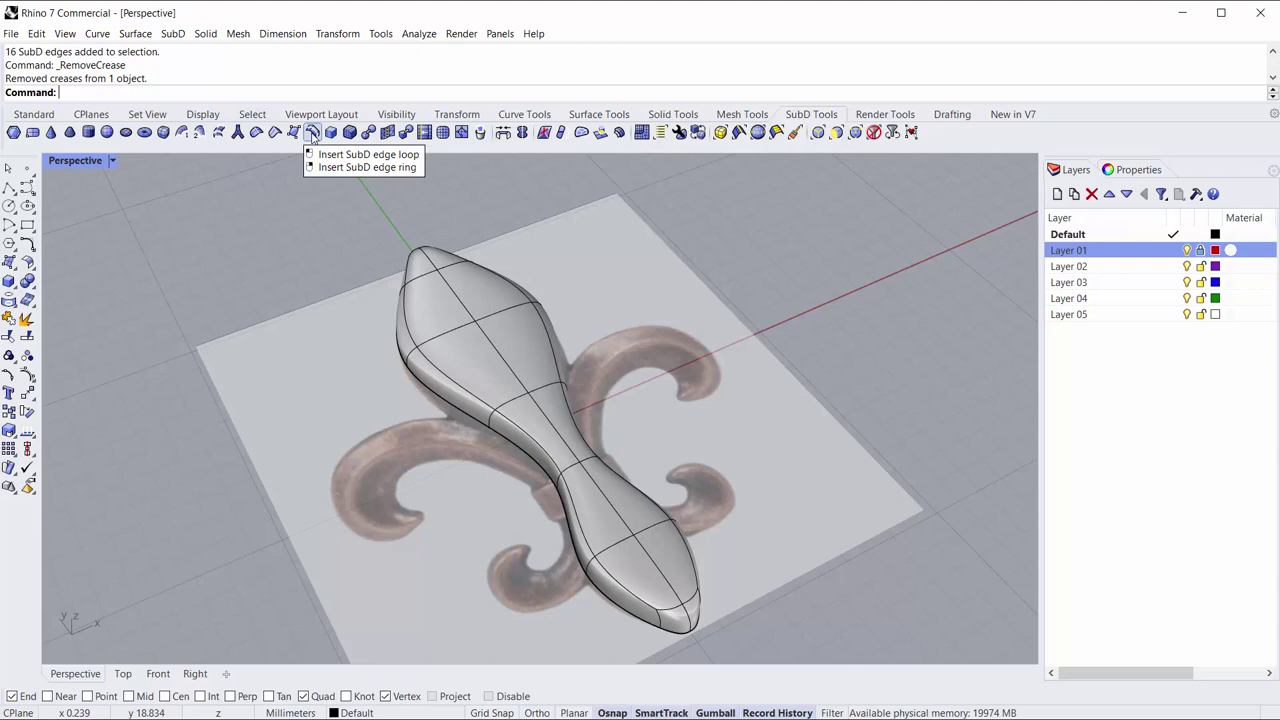
Insert edge loops on both sides of the lengthwise centre loop, using a proportional offset.
{"action": "left_click", "coordinate": [312, 134]}
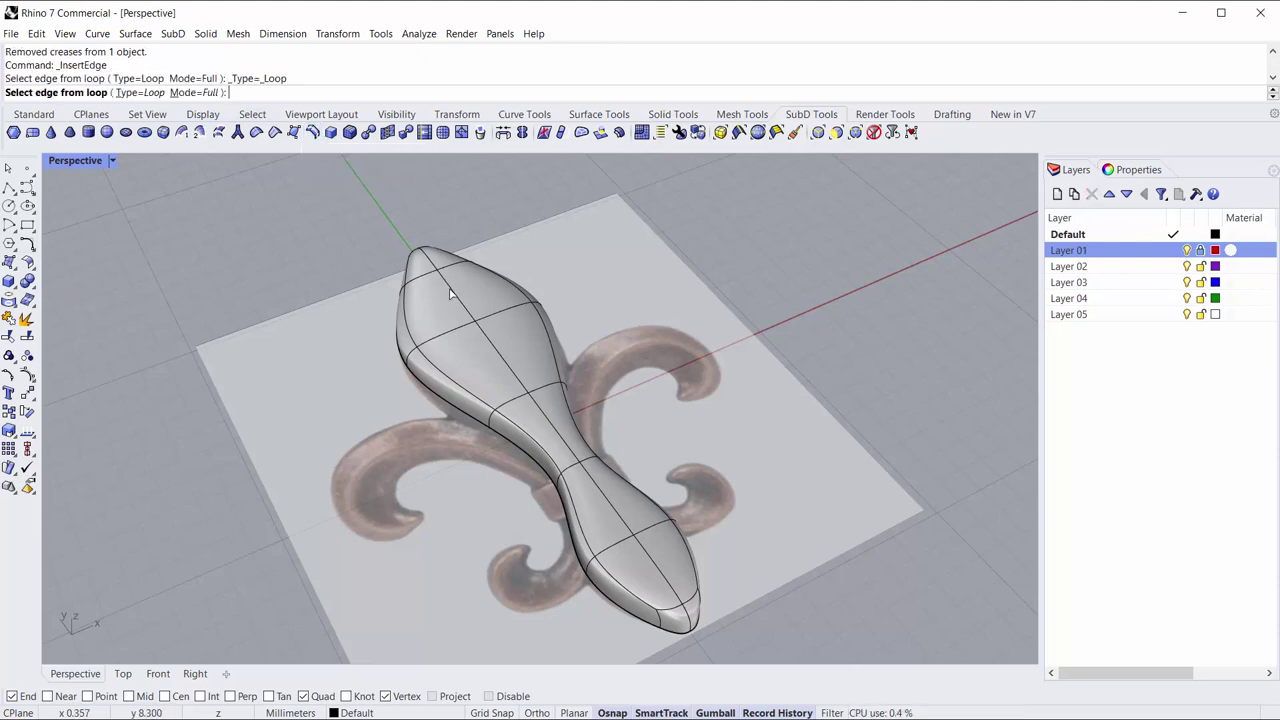
{"action": "left_click", "coordinate": [450, 293]}
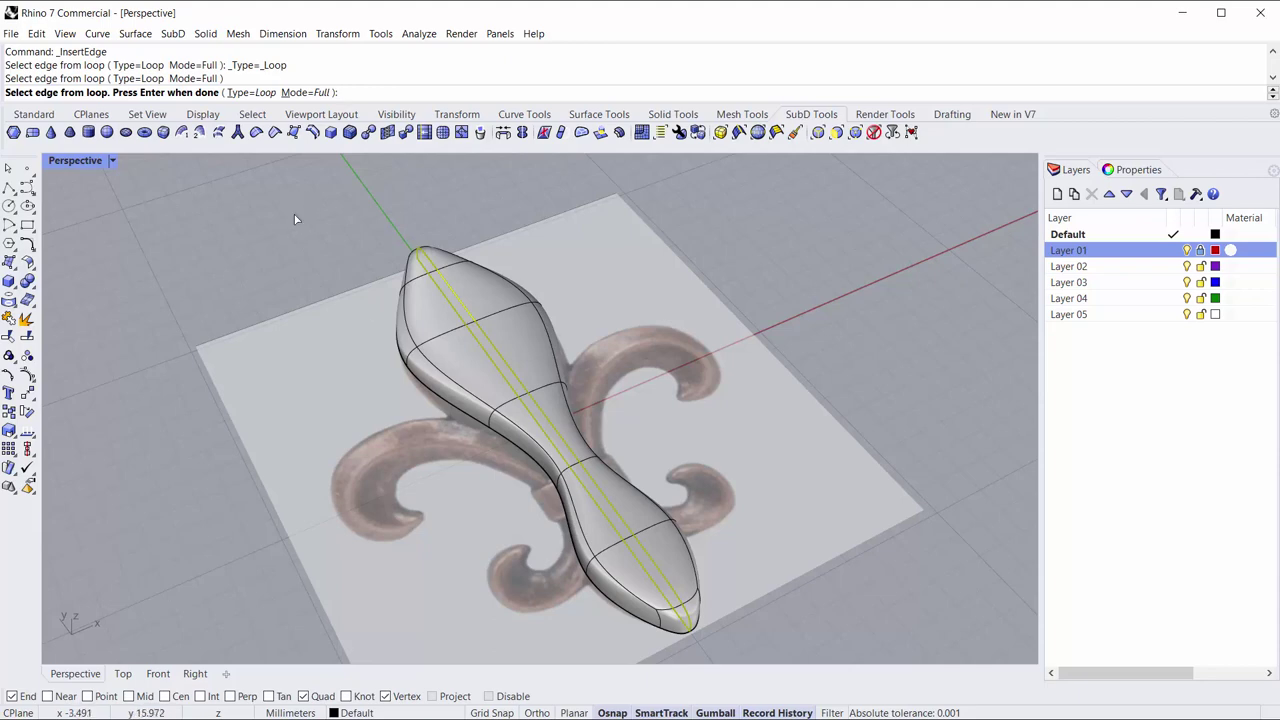
{"action": "key", "text": "Return"}
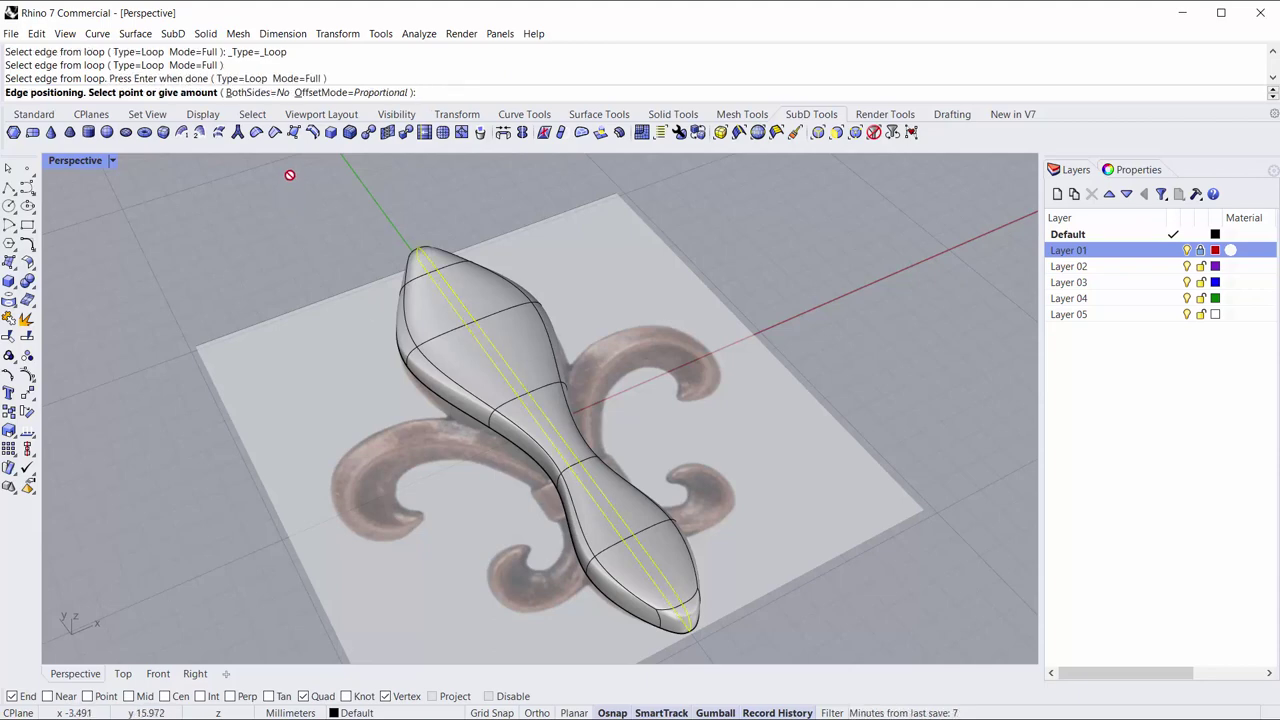
{"action": "left_click", "coordinate": [253, 93]}
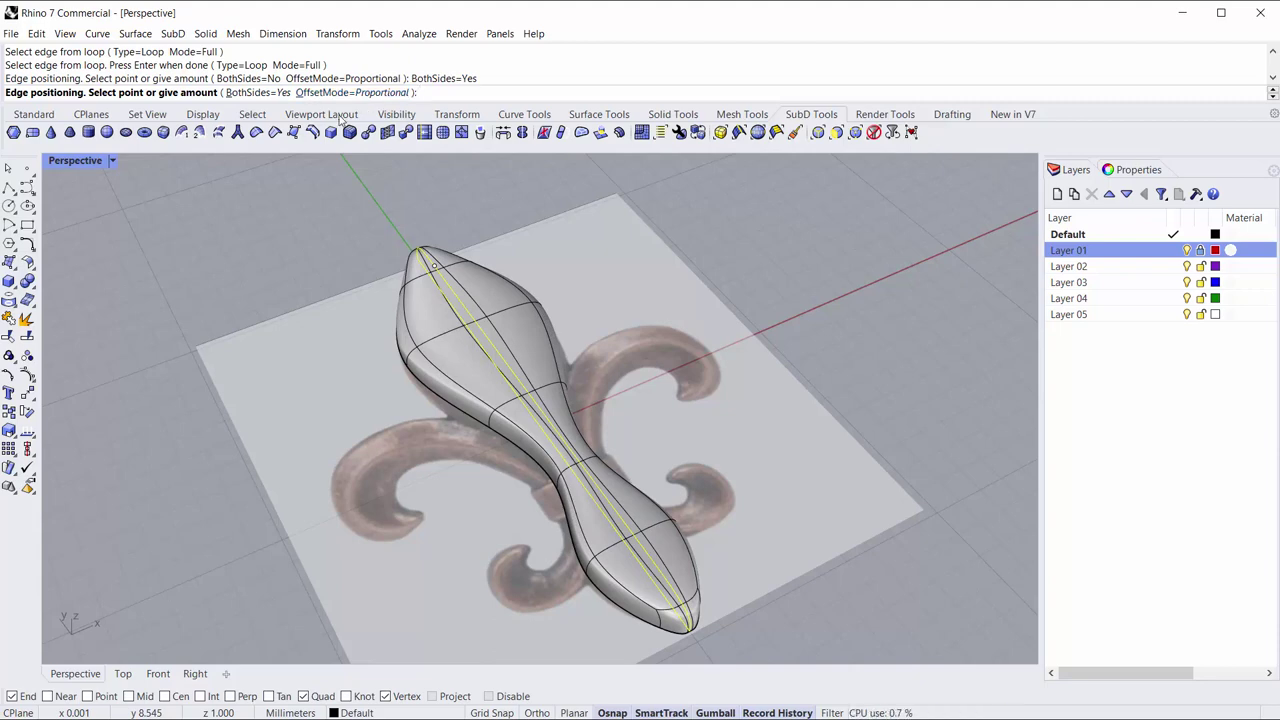
{"action": "scroll", "coordinate": [430, 338], "scroll_direction": "up", "scroll_amount": 4}
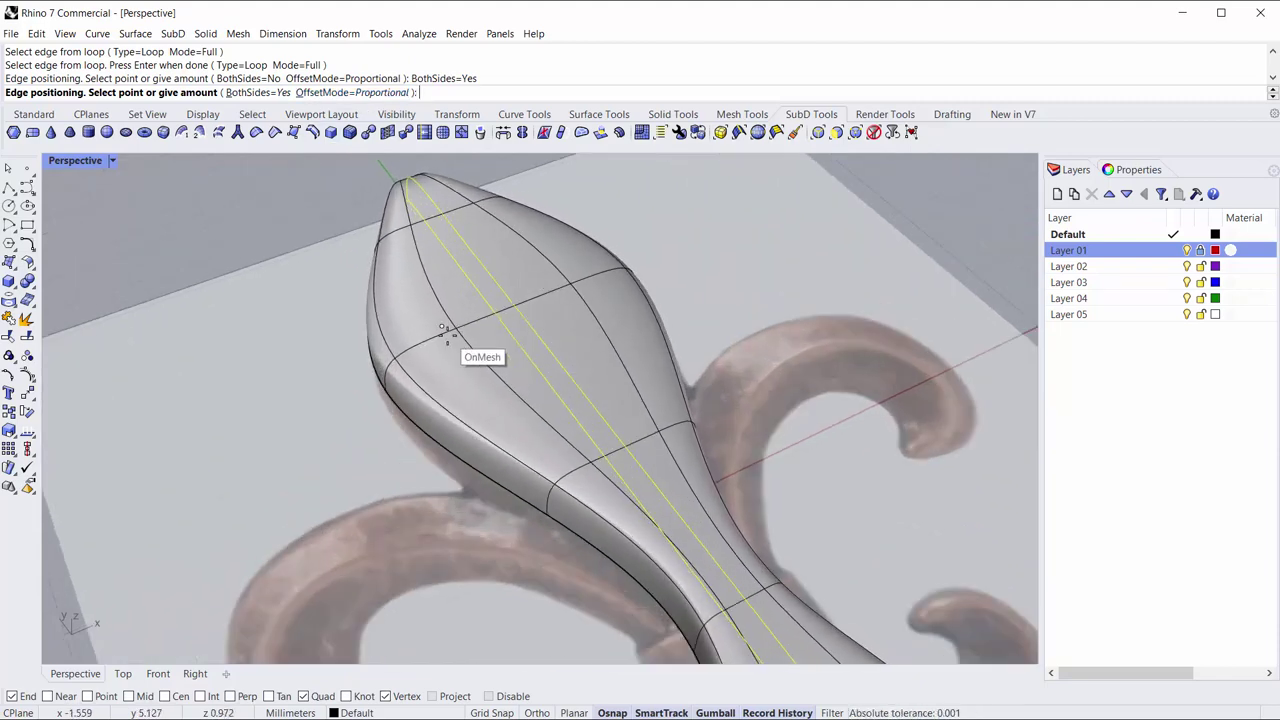
{"action": "left_click", "coordinate": [355, 92]}
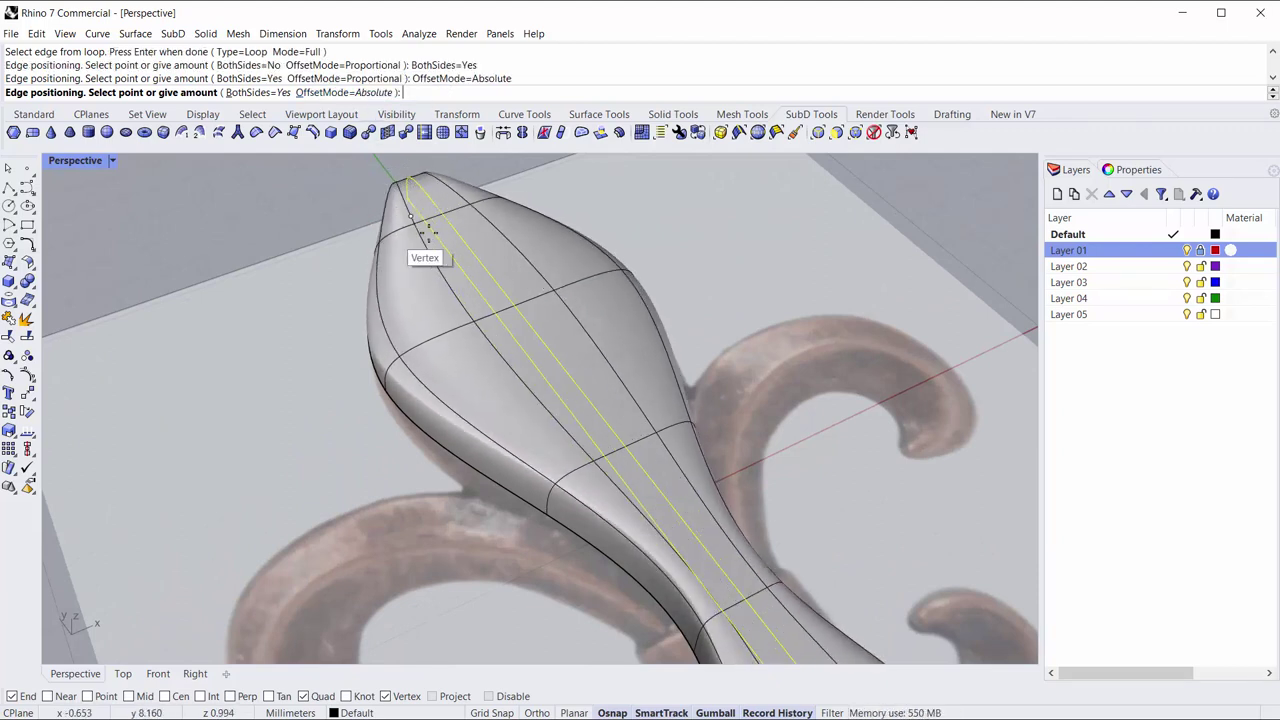
{"action": "left_click", "coordinate": [368, 93]}
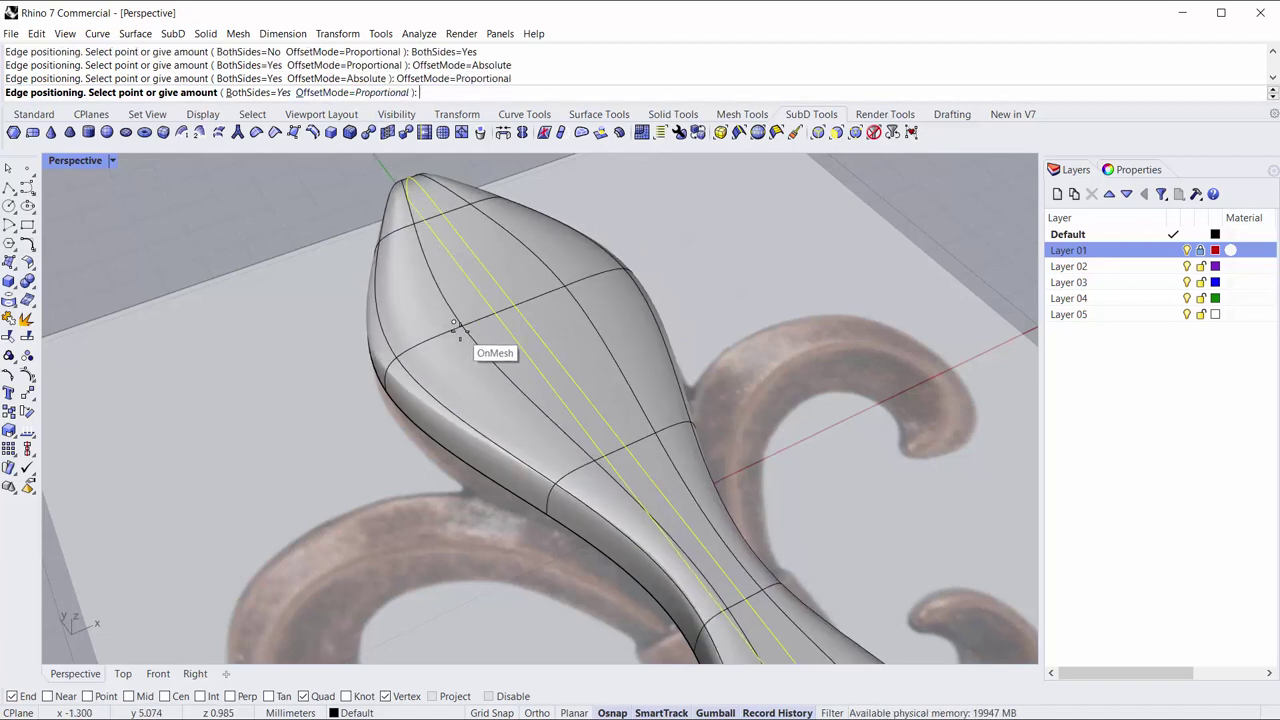
{"action": "left_click", "coordinate": [463, 337]}
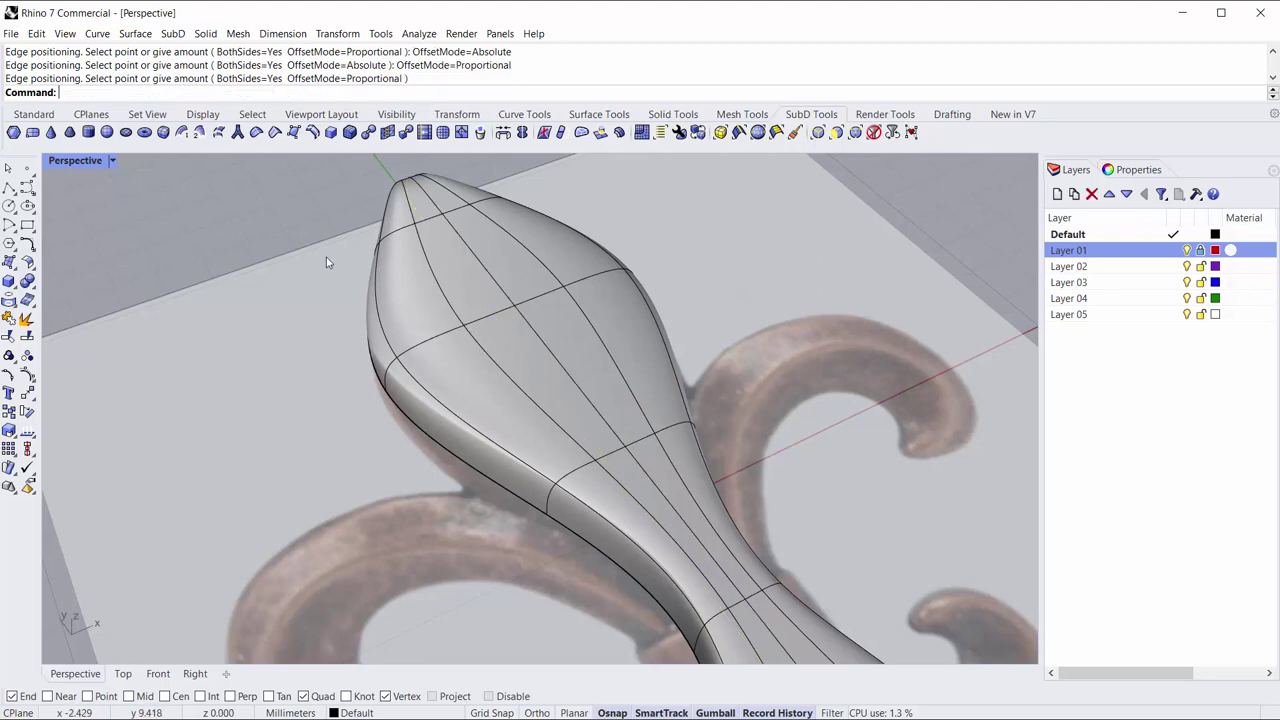
From a lower angle, select a vertex on the upper bulb and try raising it.
{"action": "mouse_move", "coordinate": [418, 329]}
{"action": "right_mouse_down"}
{"action": "mouse_move", "coordinate": [420, 380]}
{"action": "mouse_move", "coordinate": [500, 366]}
{"action": "mouse_move", "coordinate": [480, 351]}
{"action": "mouse_move", "coordinate": [484, 392]}
{"action": "right_mouse_up"}
{"action": "scroll", "coordinate": [520, 403], "scroll_direction": "up", "scroll_amount": 3}
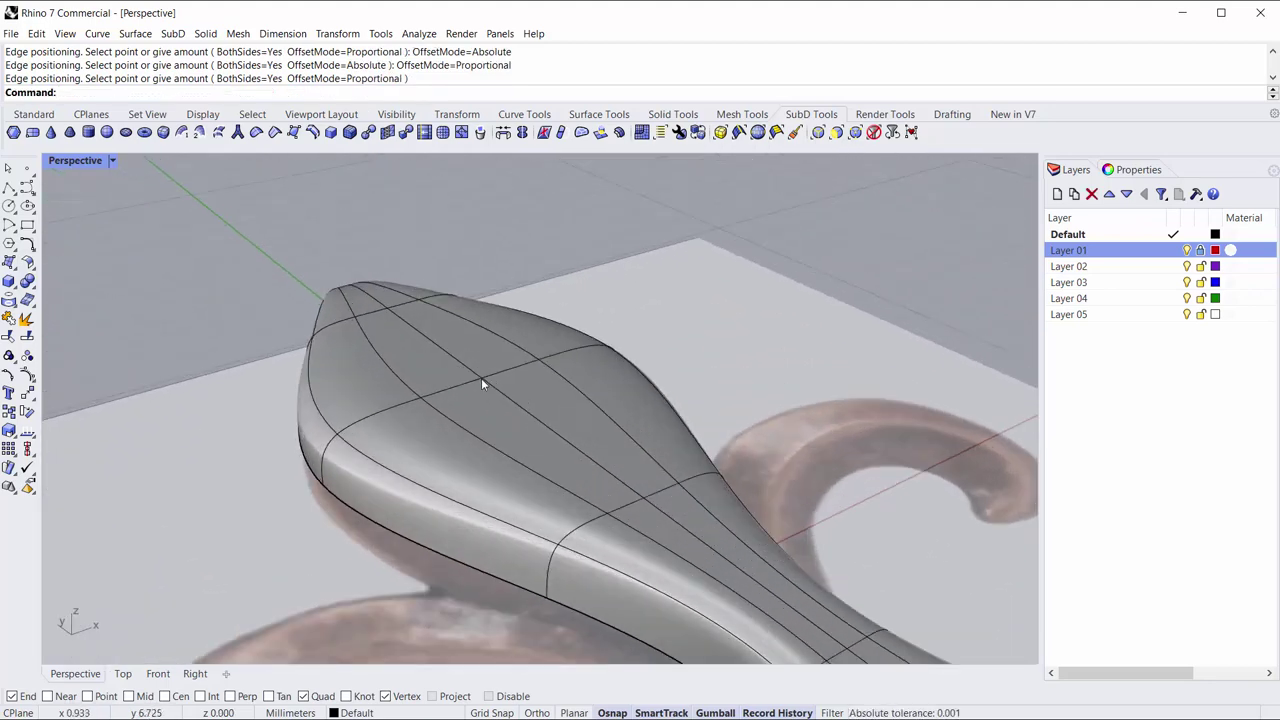
{"action": "left_click", "coordinate": [481, 378], "text": "ctrl+shift"}
{"action": "left_click_drag", "start_coordinate": [481, 345], "coordinate": [488, 215]}
Cancel the trial lift, then reselect the upper bulb vertex and raise it upward.
{"action": "key", "text": "Escape"}
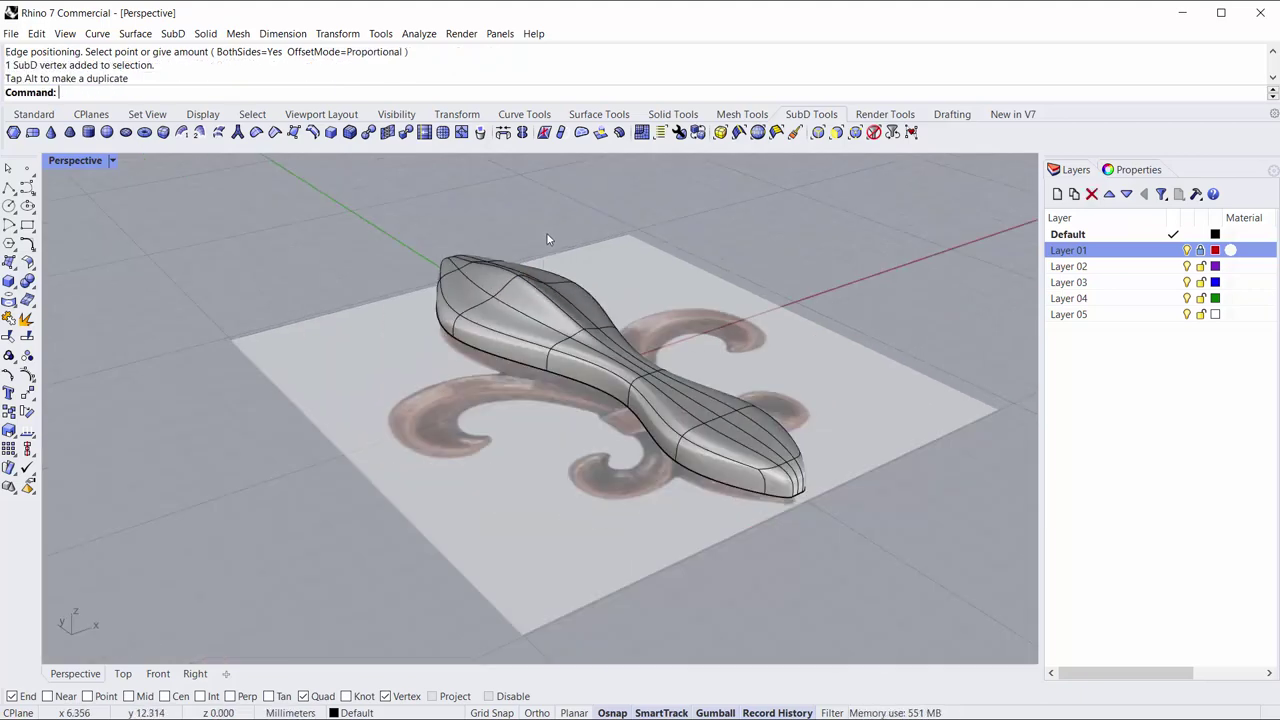
{"action": "scroll", "coordinate": [640, 430], "scroll_direction": "up", "scroll_amount": 3}
{"action": "scroll", "coordinate": [670, 480], "scroll_direction": "up", "scroll_amount": 3}
{"action": "scroll", "coordinate": [675, 495], "scroll_direction": "up", "scroll_amount": 3}
{"action": "left_click", "coordinate": [669, 488], "text": "ctrl+shift"}
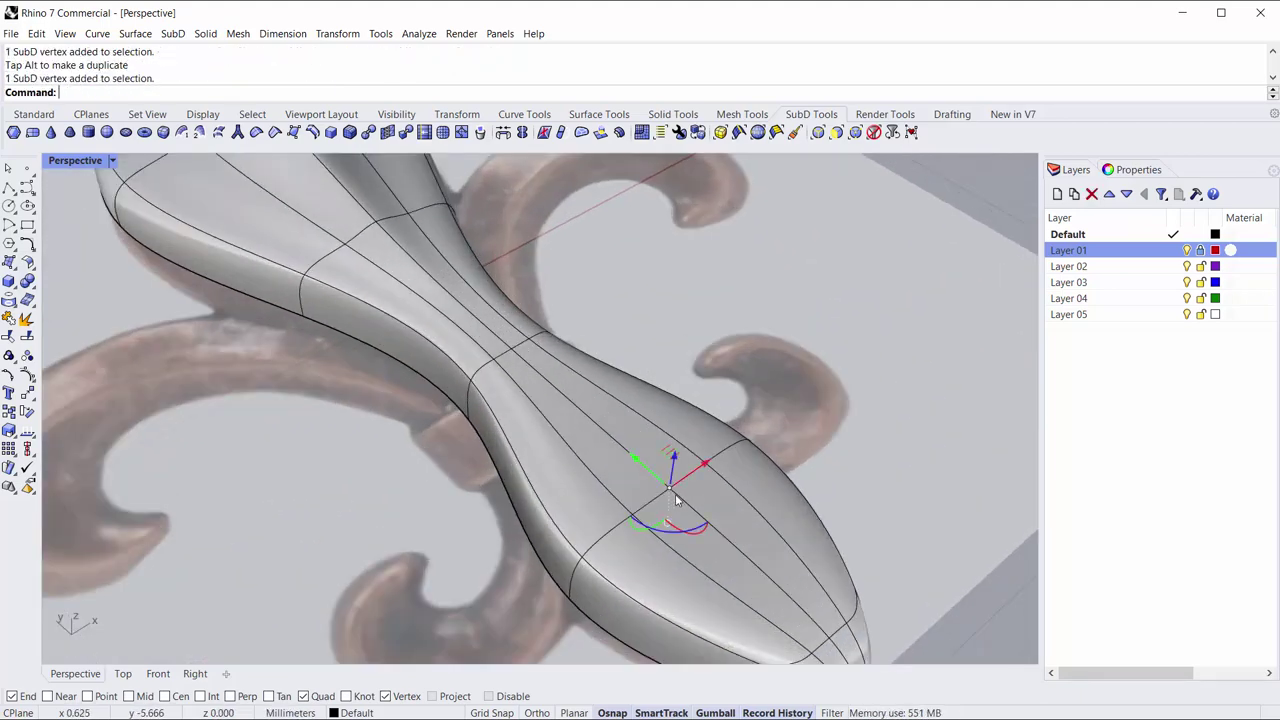
{"action": "right_click_drag", "start_coordinate": [678, 500], "coordinate": [690, 330]}
{"action": "left_click_drag", "start_coordinate": [692, 285], "coordinate": [700, 250]}
{"action": "scroll", "coordinate": [700, 350], "scroll_direction": "down", "scroll_amount": 5}
Select both lengthwise edge loops and spread them apart sideways.
{"action": "mouse_move", "coordinate": [790, 430]}
{"action": "right_mouse_down"}
{"action": "mouse_move", "coordinate": [782, 257]}
{"action": "mouse_move", "coordinate": [519, 260]}
{"action": "right_mouse_up"}
{"action": "scroll", "coordinate": [519, 260], "scroll_direction": "up", "scroll_amount": 5}
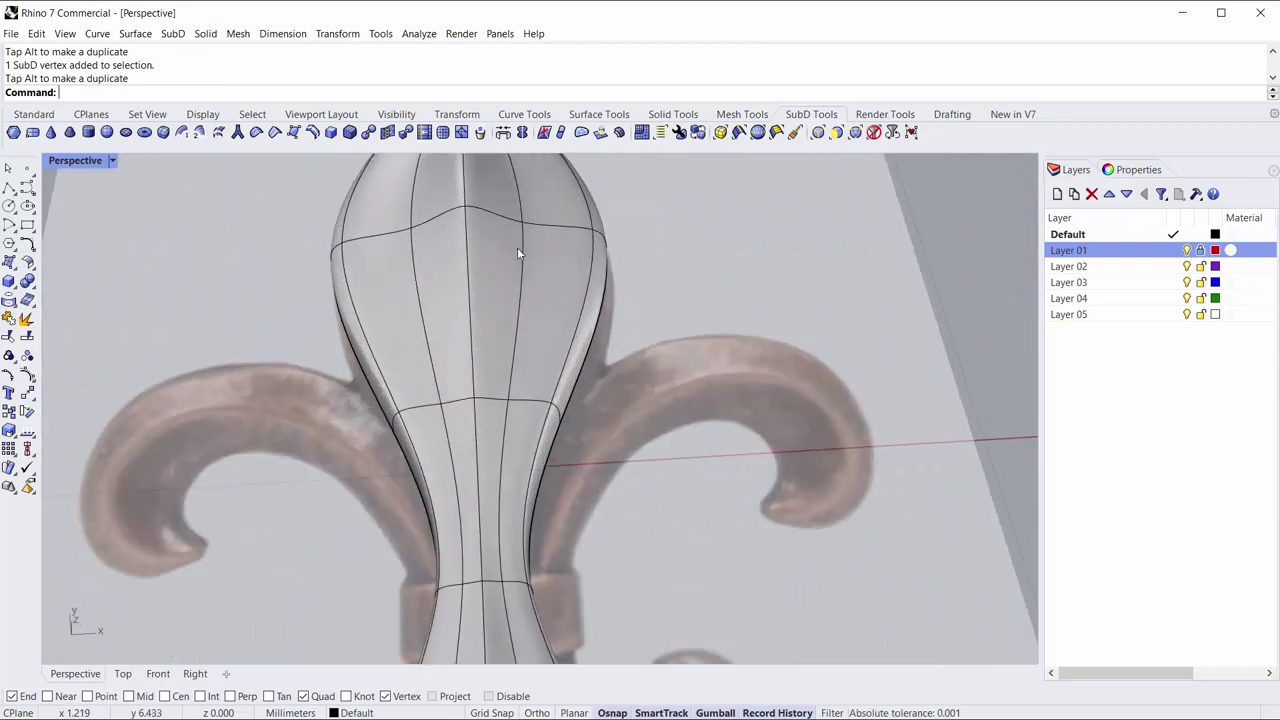
{"action": "double_click", "coordinate": [410, 262]}
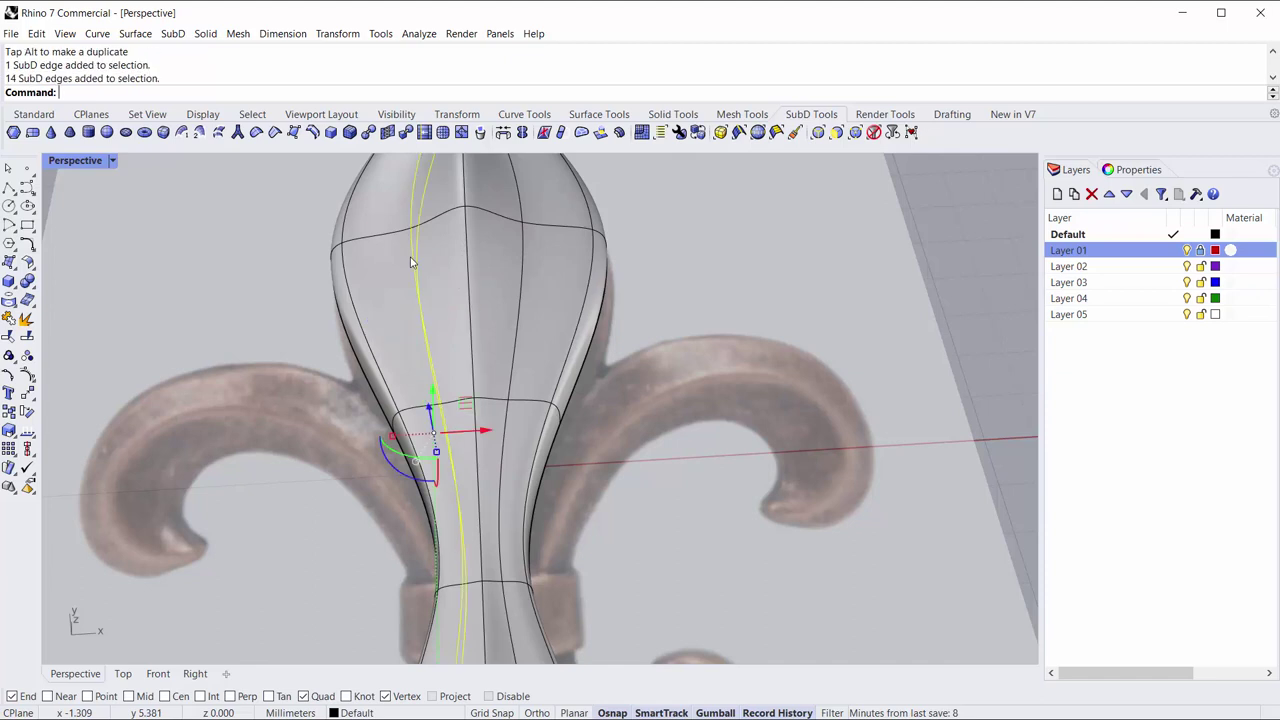
{"action": "double_click", "coordinate": [522, 285], "text": "shift"}
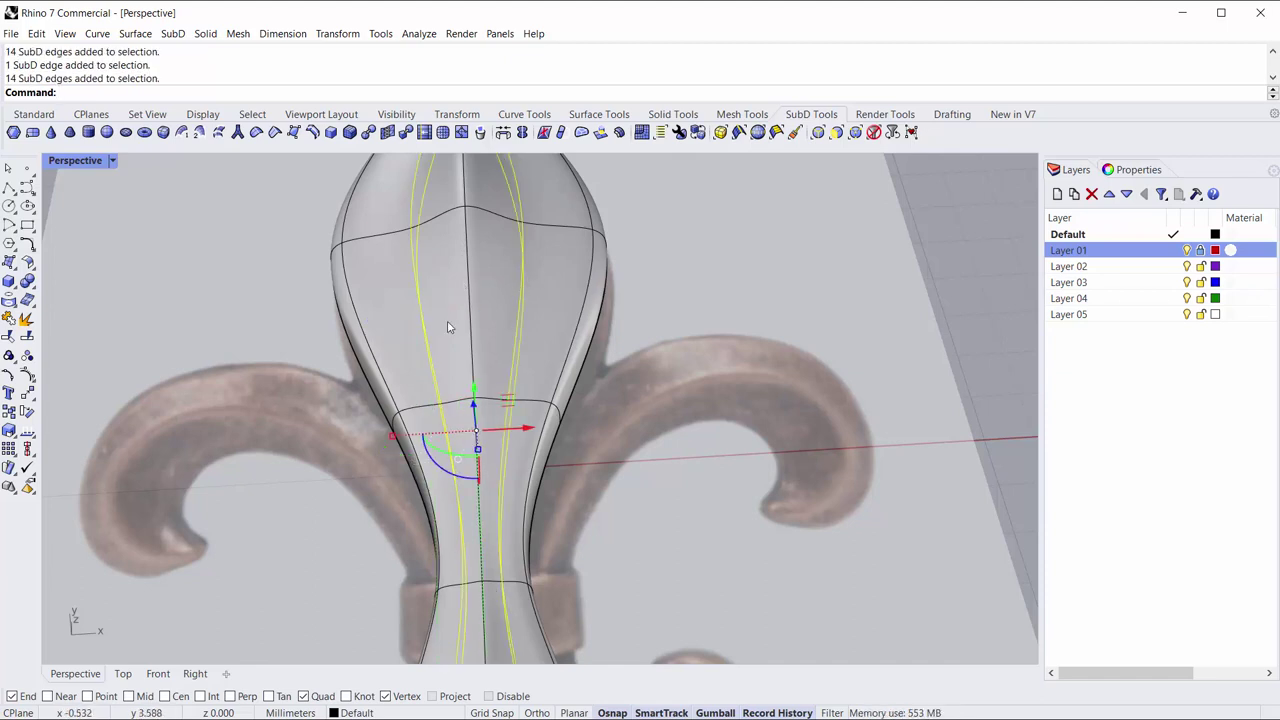
{"action": "mouse_move", "coordinate": [394, 436]}
{"action": "left_mouse_down"}
{"action": "mouse_move", "coordinate": [447, 447]}
{"action": "mouse_move", "coordinate": [428, 434]}
{"action": "left_mouse_up"}
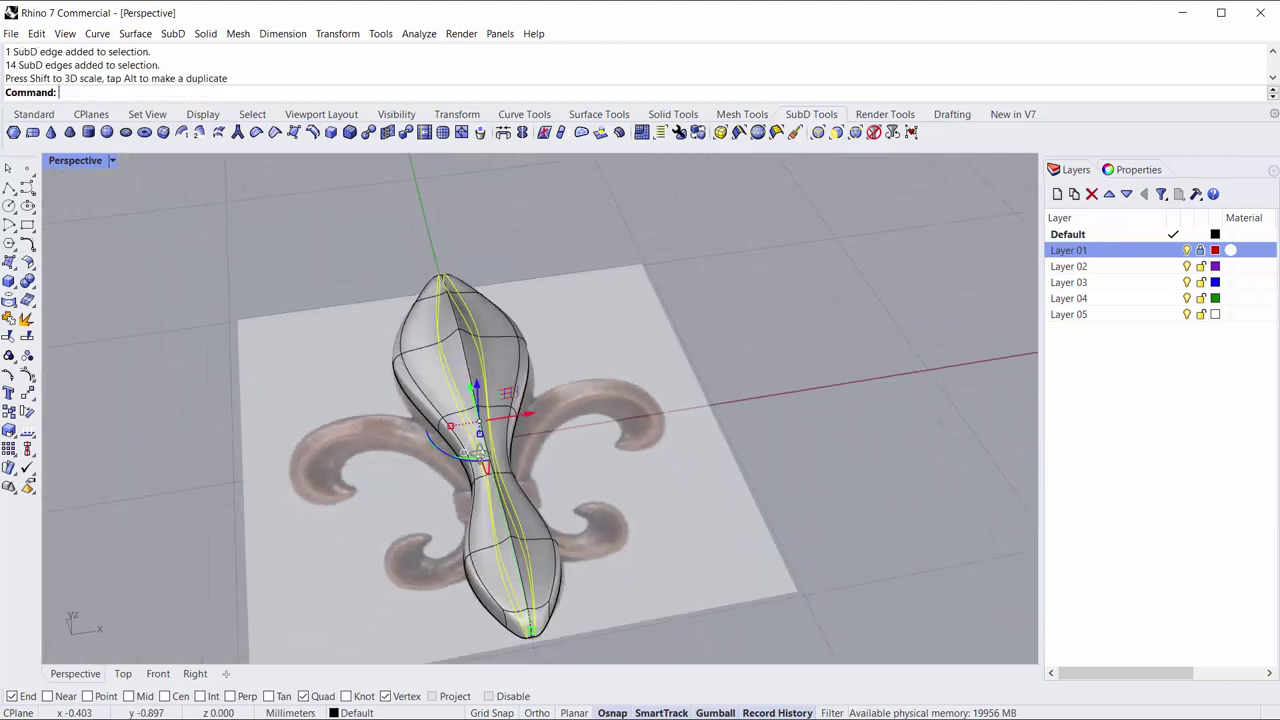
{"action": "mouse_move", "coordinate": [735, 409]}
{"action": "right_mouse_down"}
{"action": "mouse_move", "coordinate": [513, 507]}
{"action": "mouse_move", "coordinate": [528, 357]}
{"action": "mouse_move", "coordinate": [588, 384]}
{"action": "mouse_move", "coordinate": [583, 397]}
{"action": "mouse_move", "coordinate": [419, 347]}
{"action": "mouse_move", "coordinate": [689, 330]}
{"action": "mouse_move", "coordinate": [472, 361]}
{"action": "mouse_move", "coordinate": [464, 224]}
{"action": "right_mouse_up"}
{"action": "scroll", "coordinate": [472, 361], "scroll_direction": "up", "scroll_amount": 2}
{"action": "scroll", "coordinate": [491, 370], "scroll_direction": "up", "scroll_amount": 2}
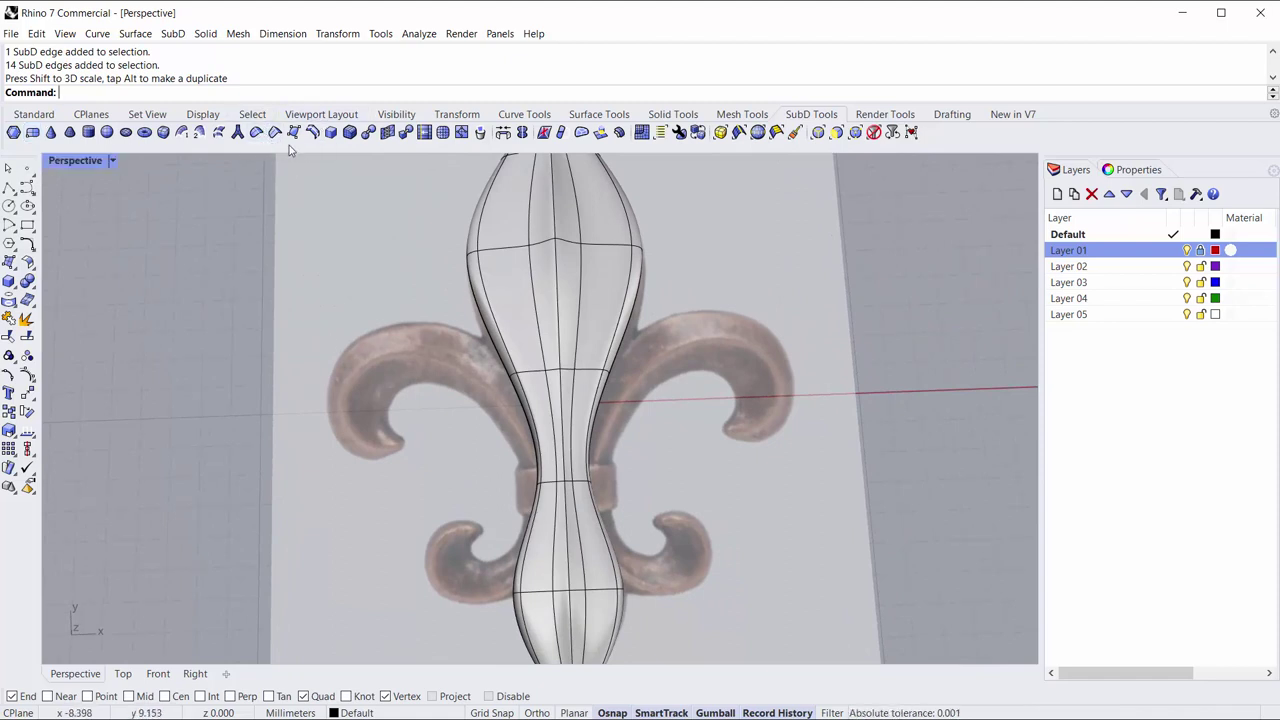
Return to the four-view layout and centre the stem's narrow waist in the Top view.
{"action": "double_click", "coordinate": [69, 162]}
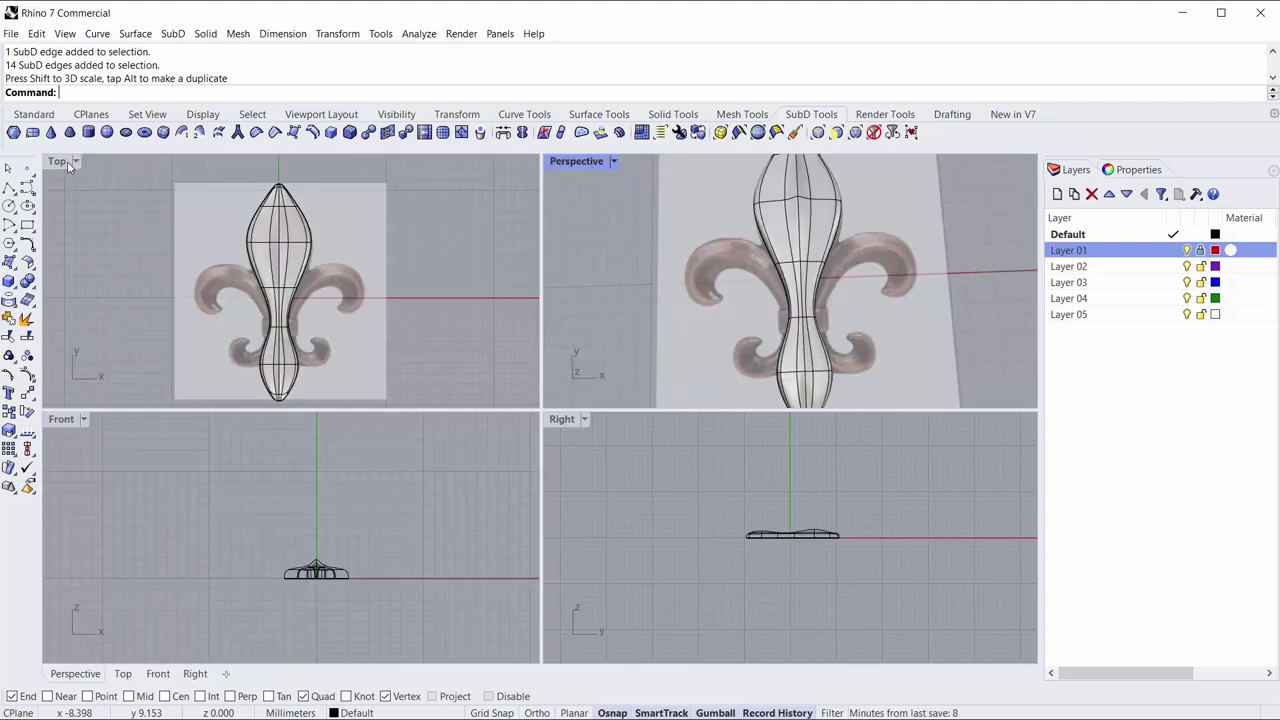
{"action": "scroll", "coordinate": [546, 453], "scroll_direction": "up", "scroll_amount": 2}
{"action": "scroll", "coordinate": [553, 389], "scroll_direction": "up", "scroll_amount": 2}
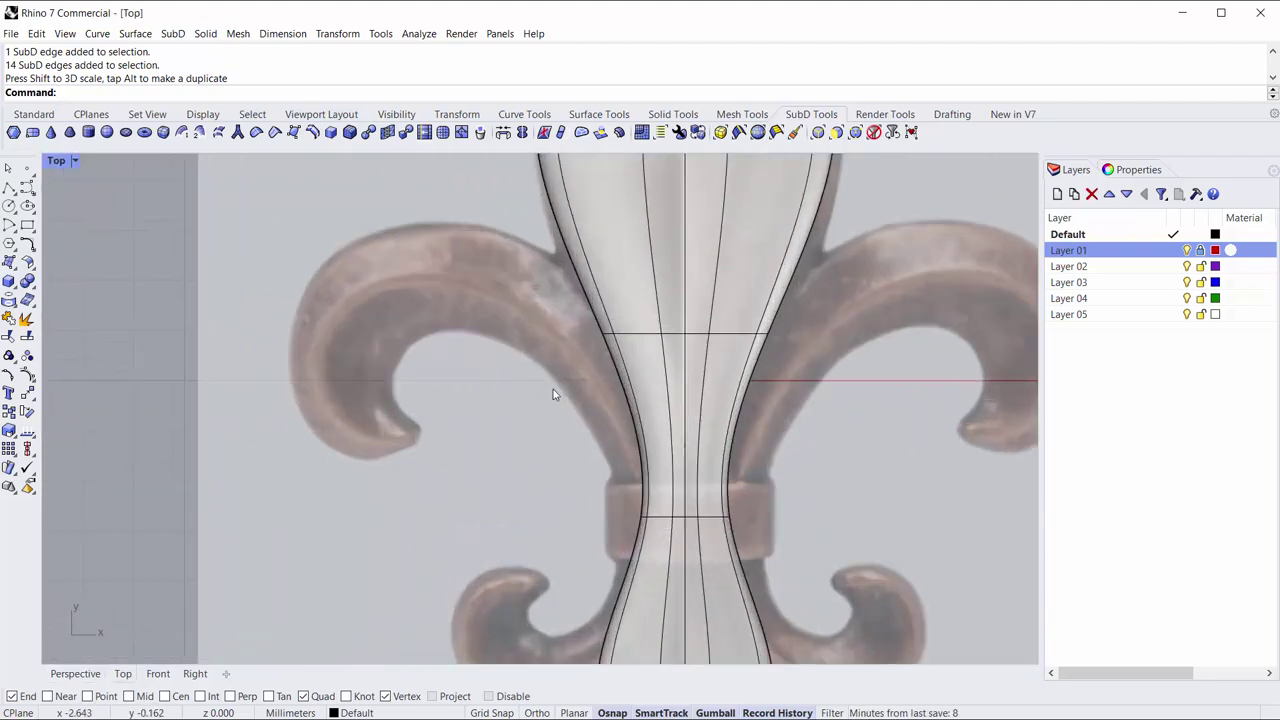
{"action": "scroll", "coordinate": [517, 403], "scroll_direction": "up", "scroll_amount": 1}
{"action": "scroll", "coordinate": [394, 355], "scroll_direction": "up", "scroll_amount": 1}
{"action": "right_click_drag", "start_coordinate": [394, 355], "coordinate": [324, 344]}
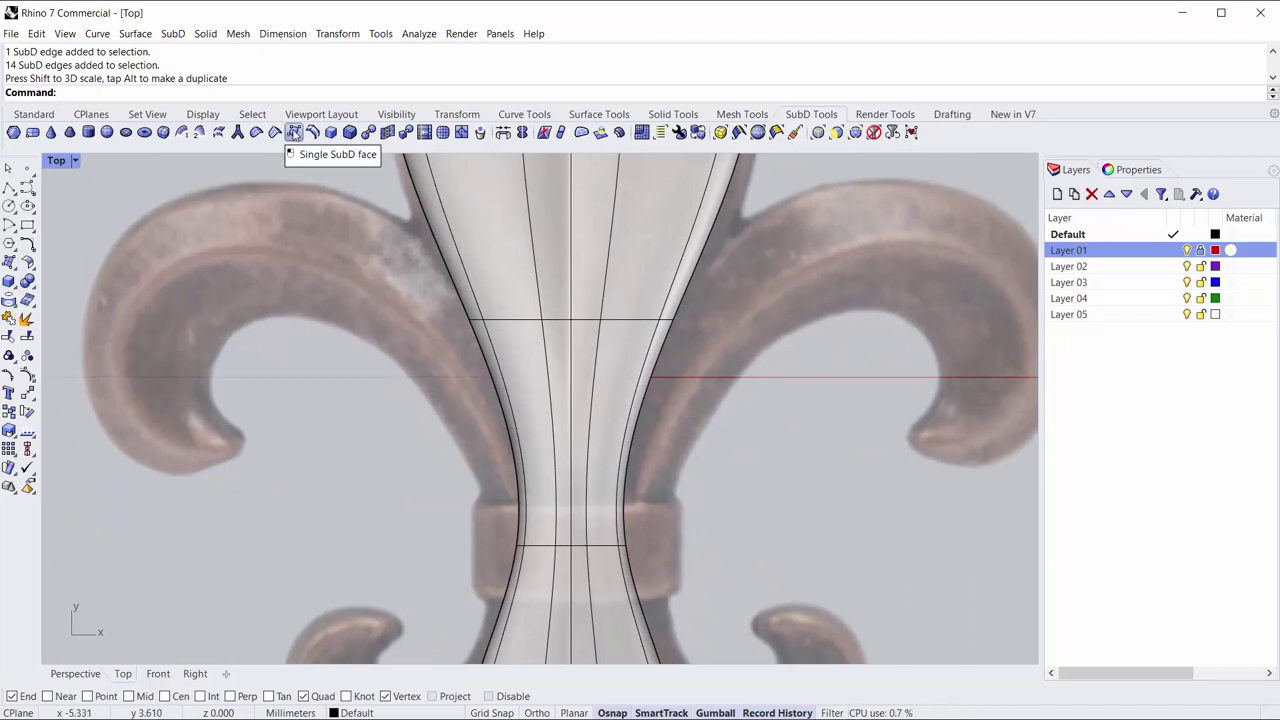
Draw a four-corner face on the stem's left side, output as SubD.
{"action": "left_click", "coordinate": [295, 135]}
{"action": "scroll", "coordinate": [478, 435], "scroll_direction": "up", "scroll_amount": 3}
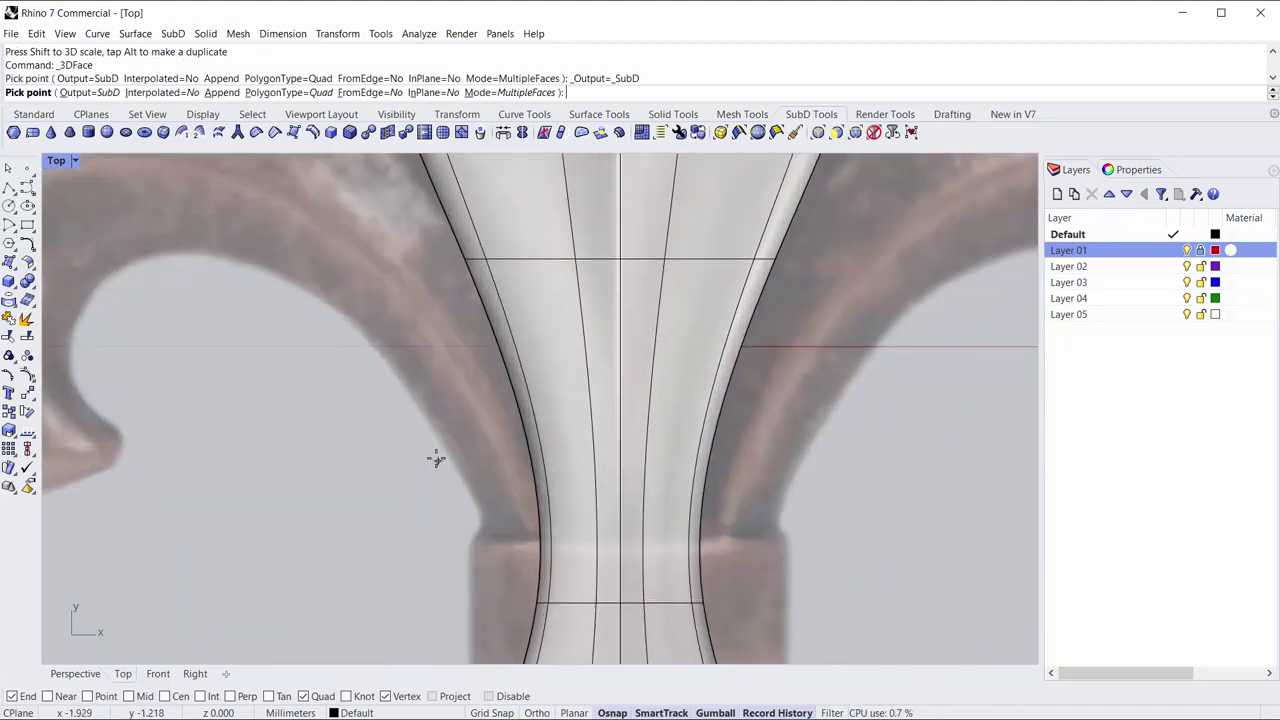
{"action": "left_click", "coordinate": [448, 456]}
{"action": "left_click", "coordinate": [529, 405]}
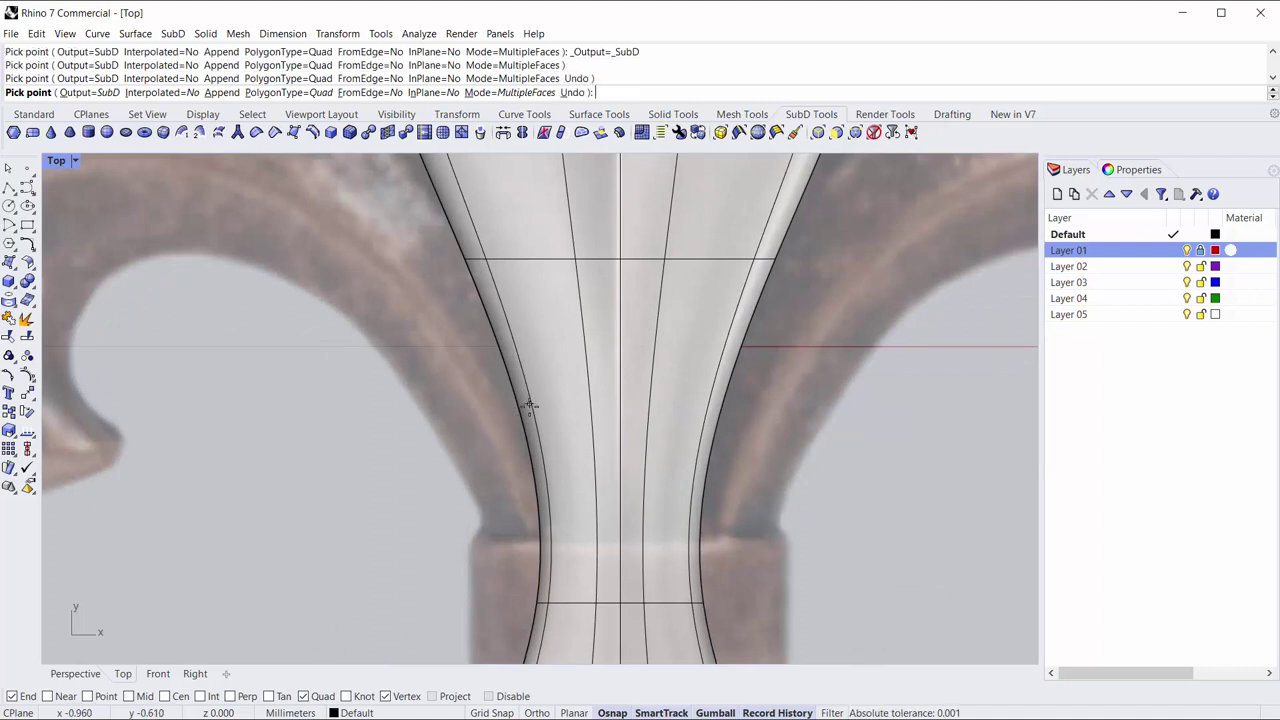
{"action": "left_click", "coordinate": [566, 520]}
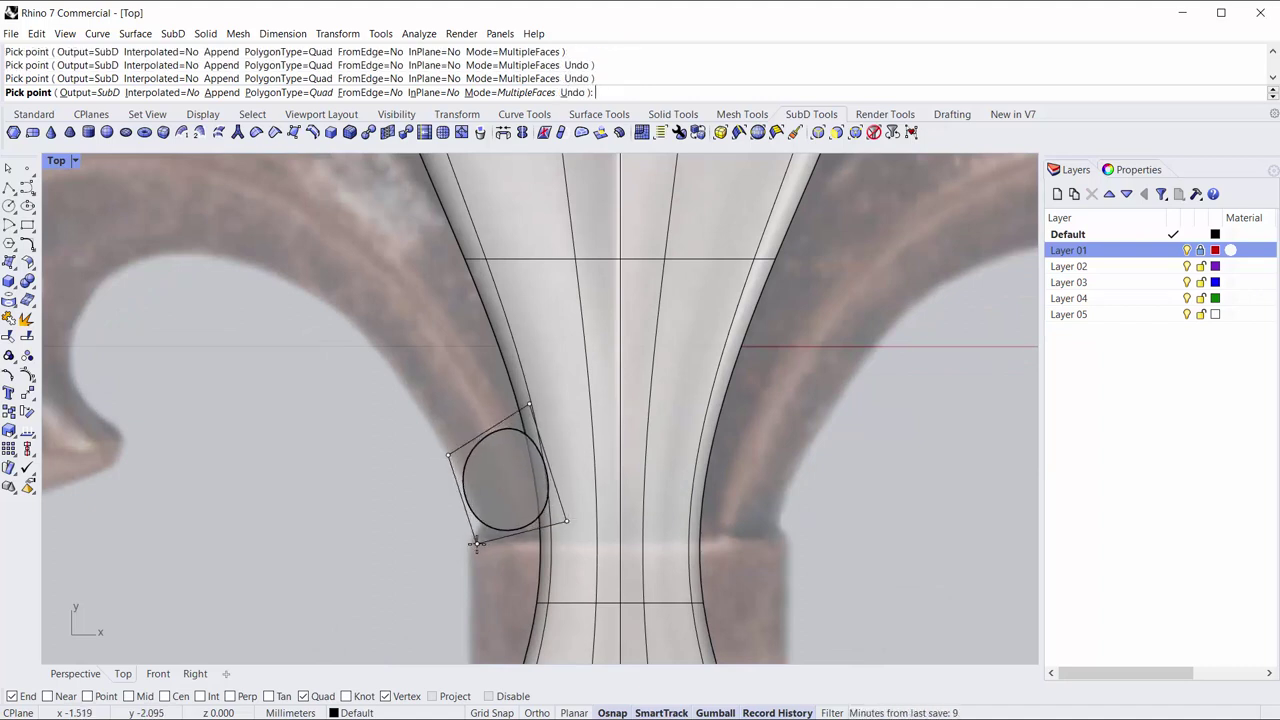
{"action": "left_click", "coordinate": [475, 542]}
{"action": "key", "text": "Return"}
{"action": "right_click_drag", "start_coordinate": [408, 531], "coordinate": [446, 491]}
{"action": "left_click", "coordinate": [524, 447]}
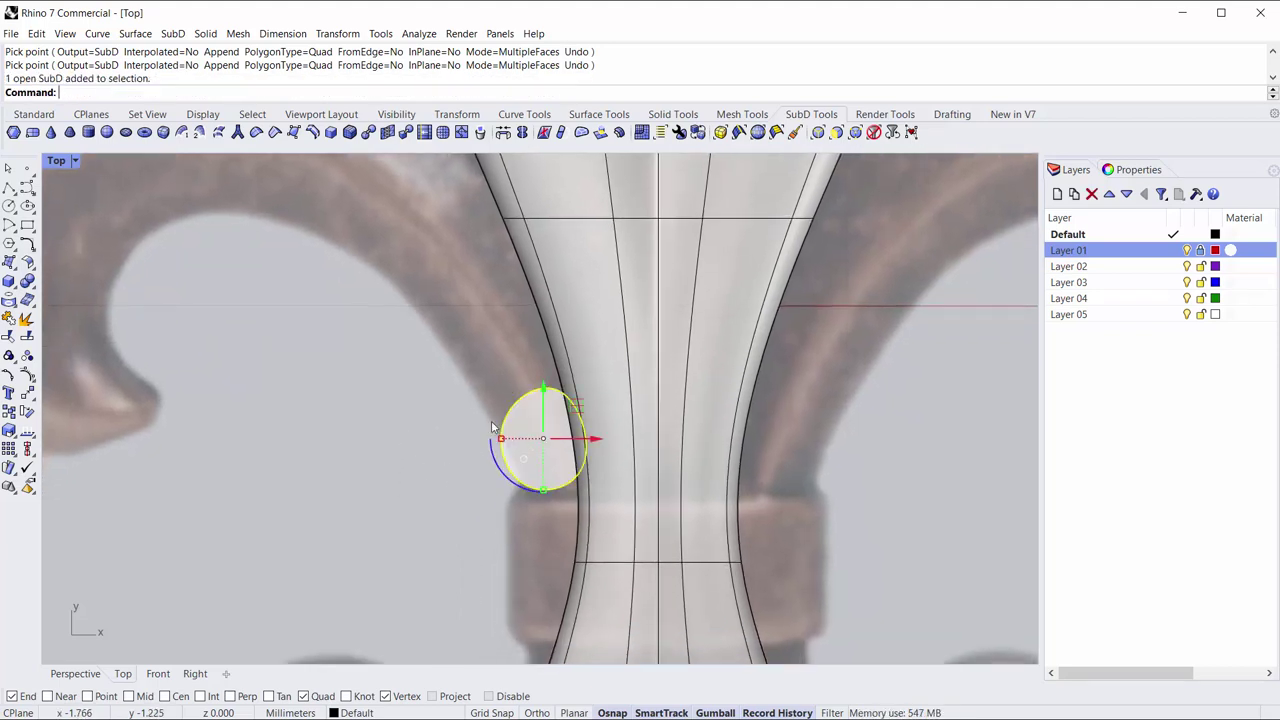
Toggle the patch between flat and smooth display and check its control points.
{"action": "key", "text": "Tab"}
{"action": "key", "text": "Tab"}
{"action": "key", "text": "Tab"}
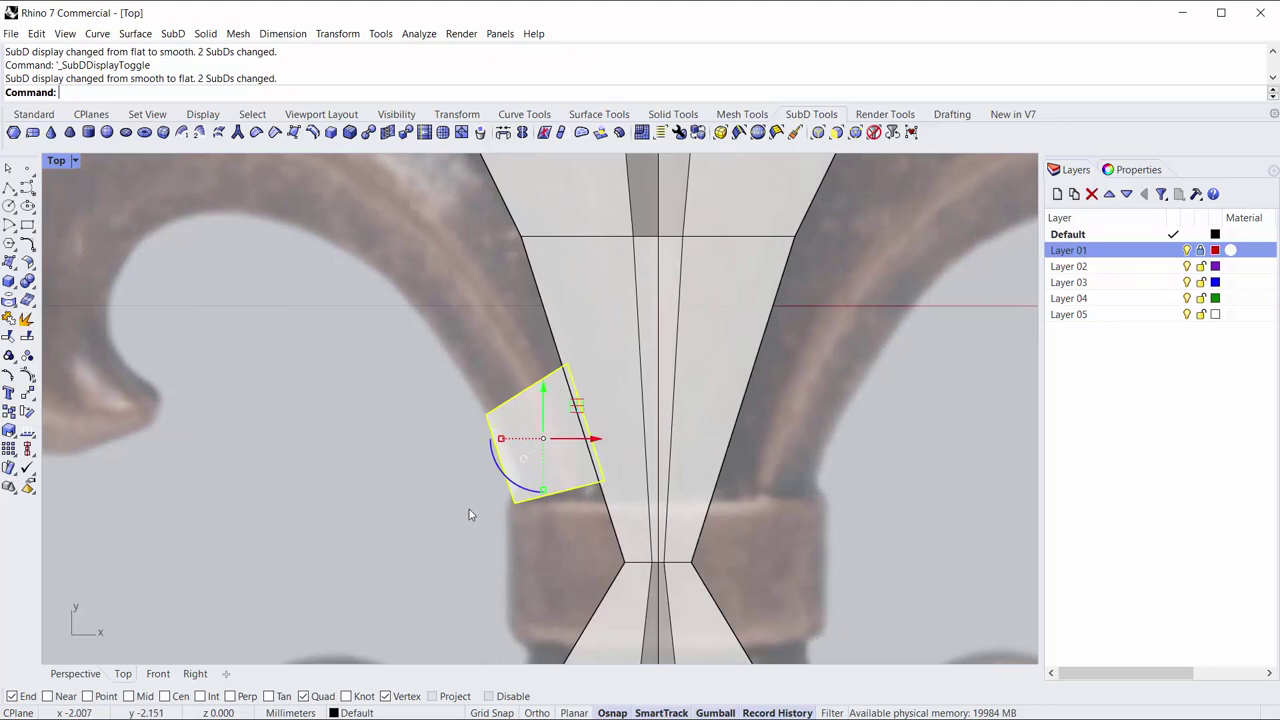
{"action": "key", "text": "Tab"}
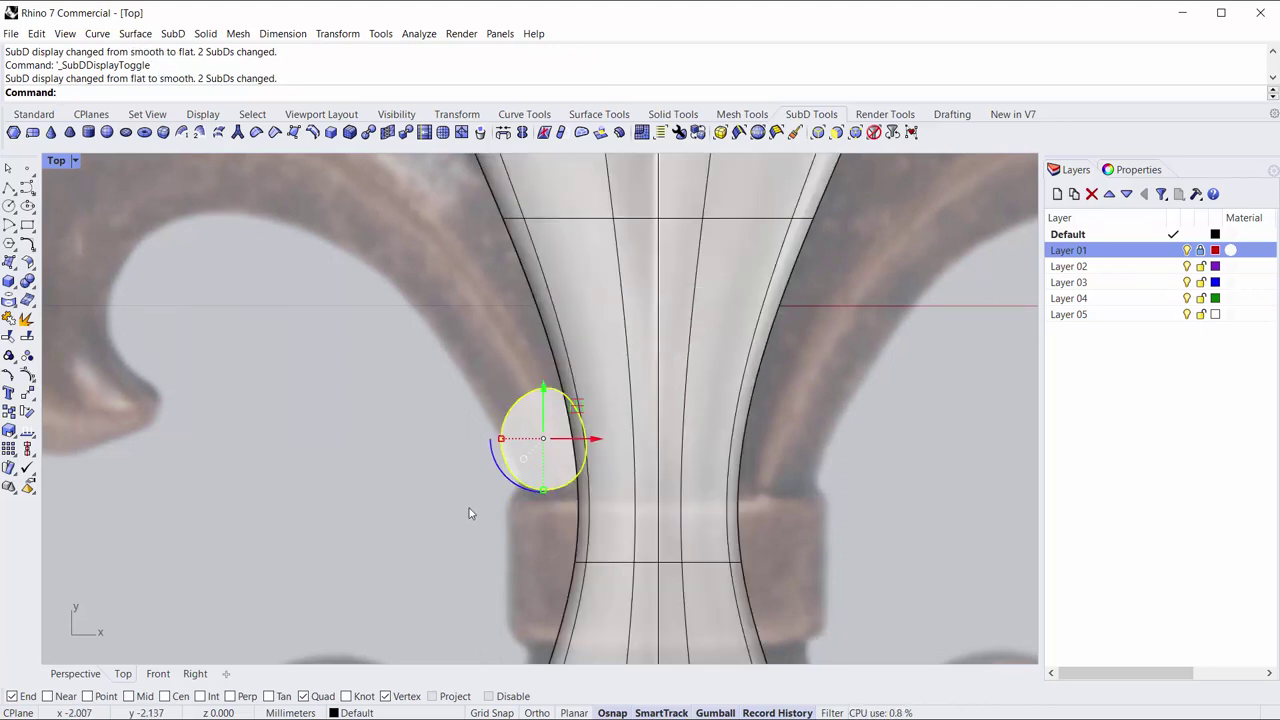
{"action": "key", "text": "F10"}
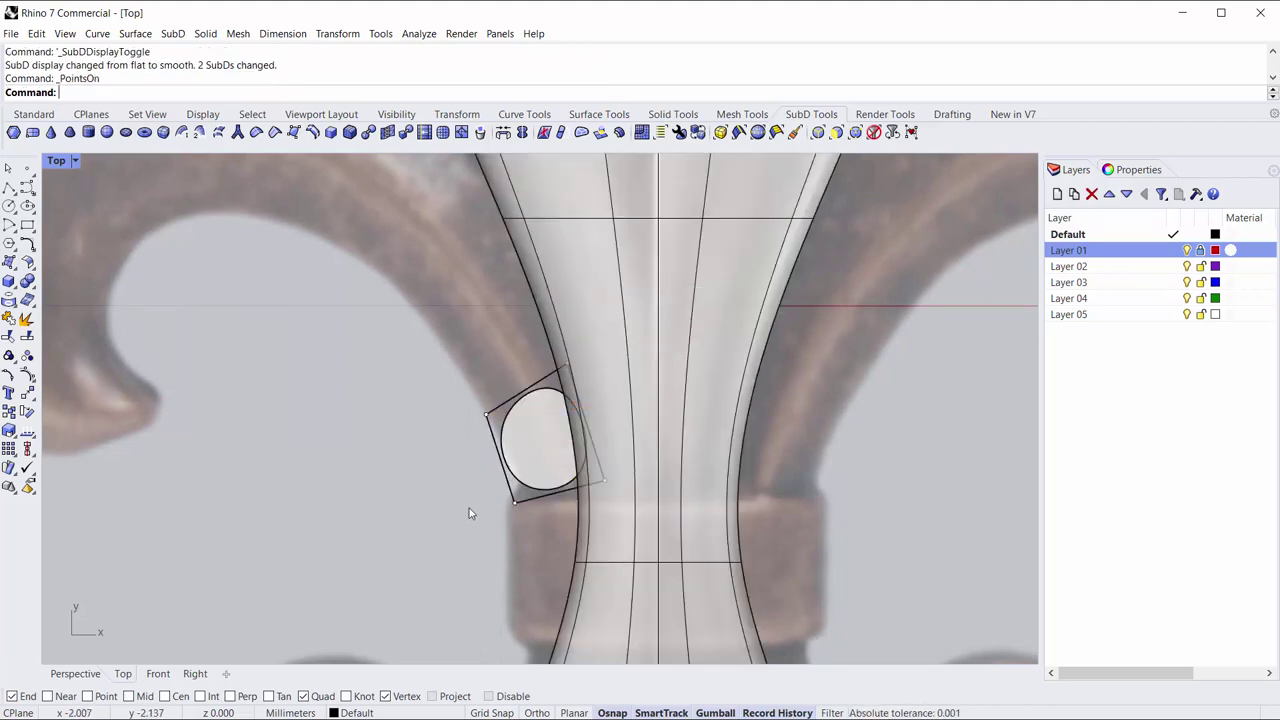
{"action": "key", "text": "F11"}
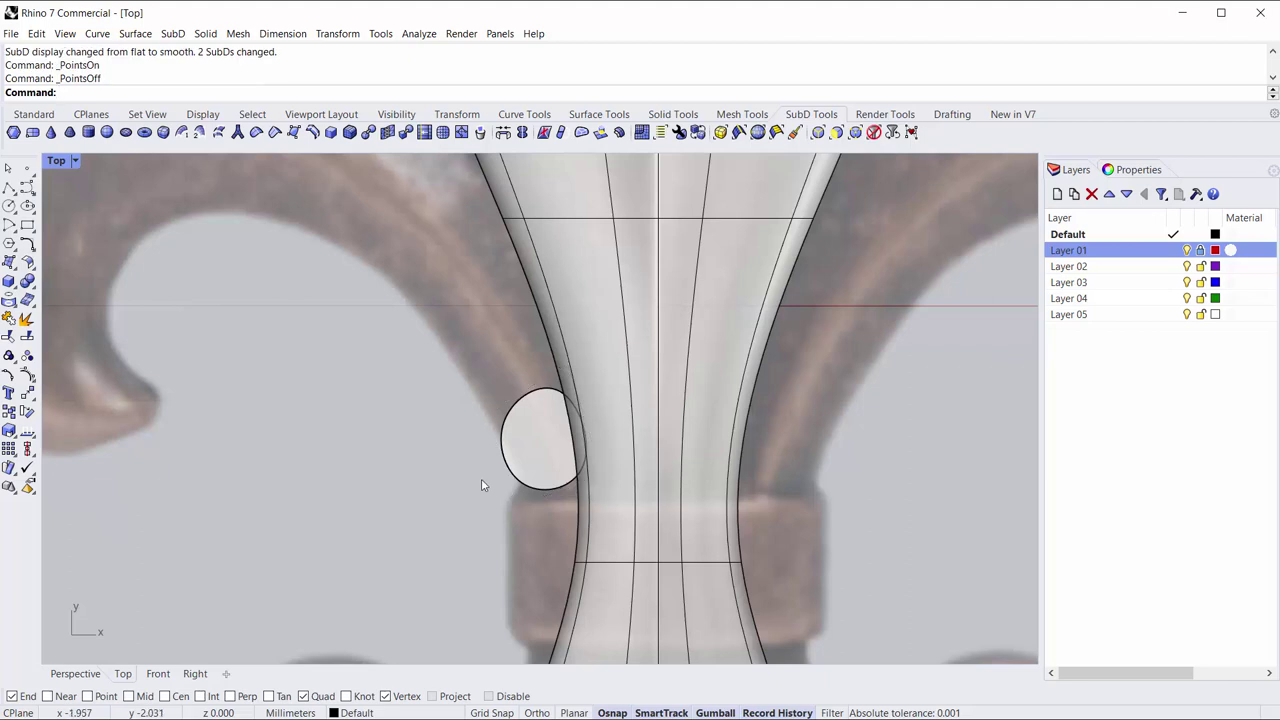
Test-select the patch's upper-left edge and left vertices, then zoom out to the stem.
{"action": "right_click_drag", "start_coordinate": [435, 401], "coordinate": [397, 377]}
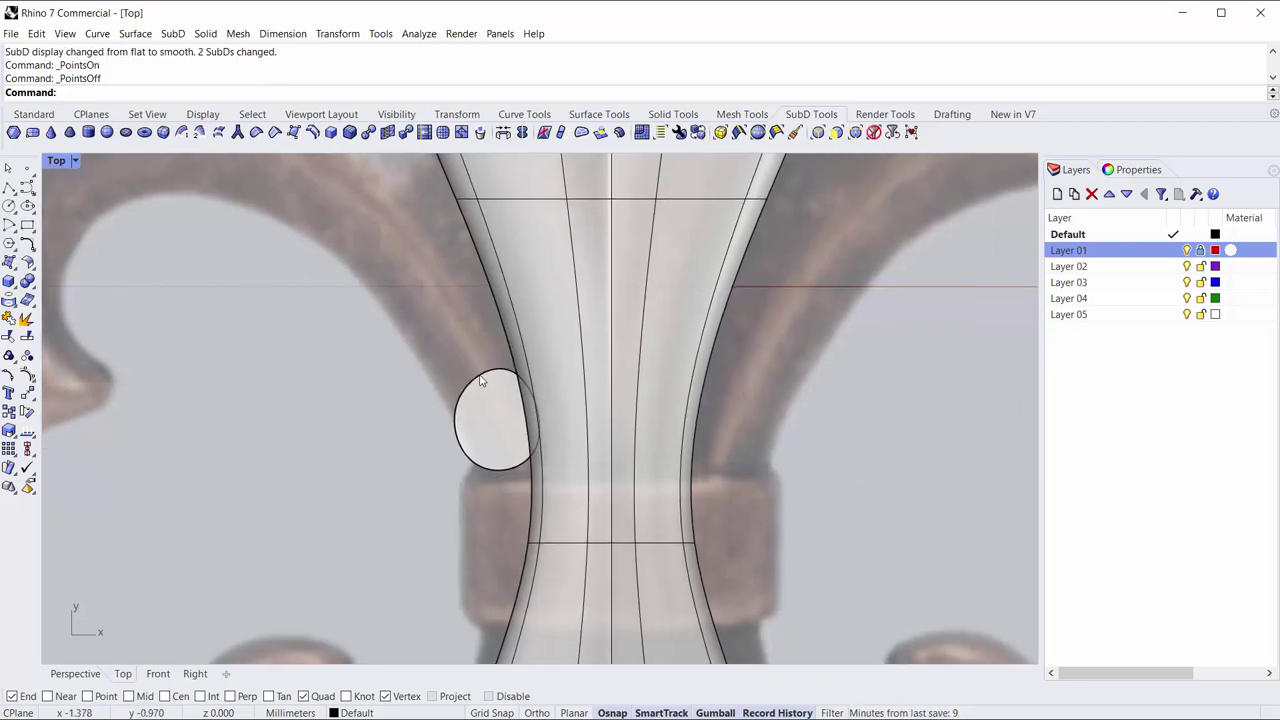
{"action": "left_click", "coordinate": [461, 400], "text": "ctrl+shift"}
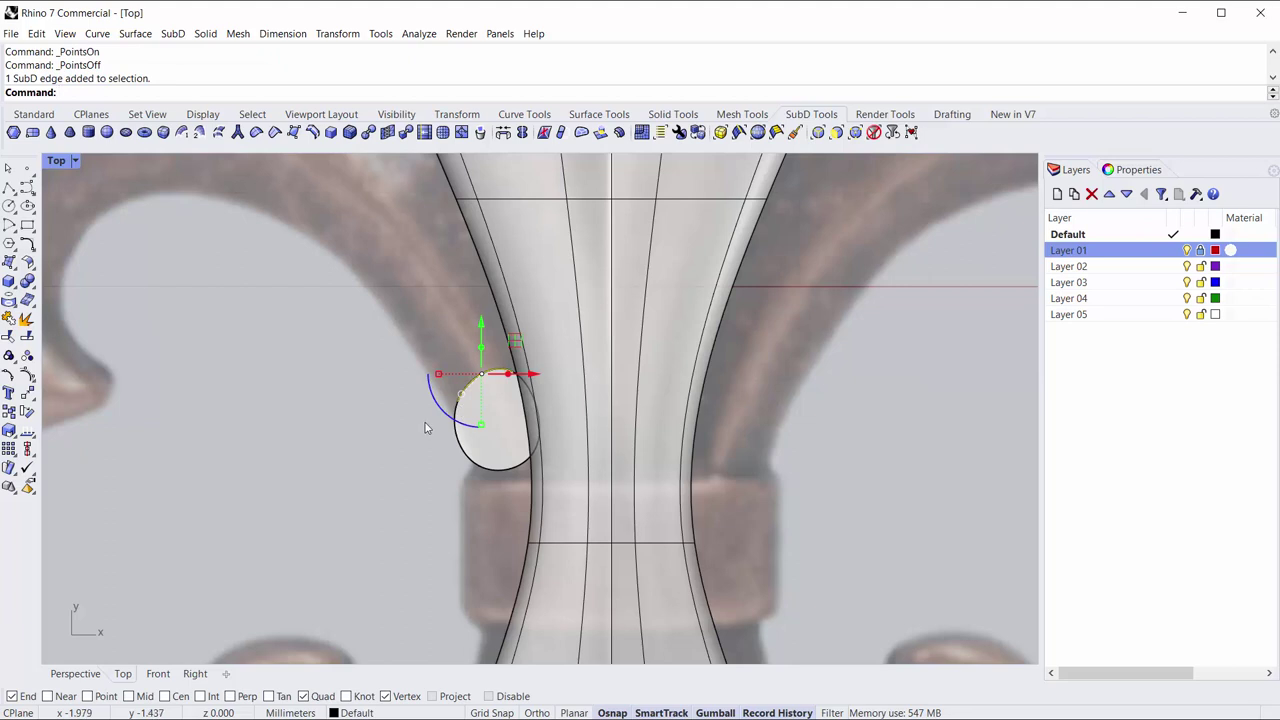
{"action": "key", "text": "Escape"}
{"action": "scroll", "coordinate": [463, 411], "scroll_direction": "up", "scroll_amount": 4}
{"action": "left_click", "coordinate": [453, 400], "text": "ctrl+shift"}
{"action": "key", "text": "Escape"}
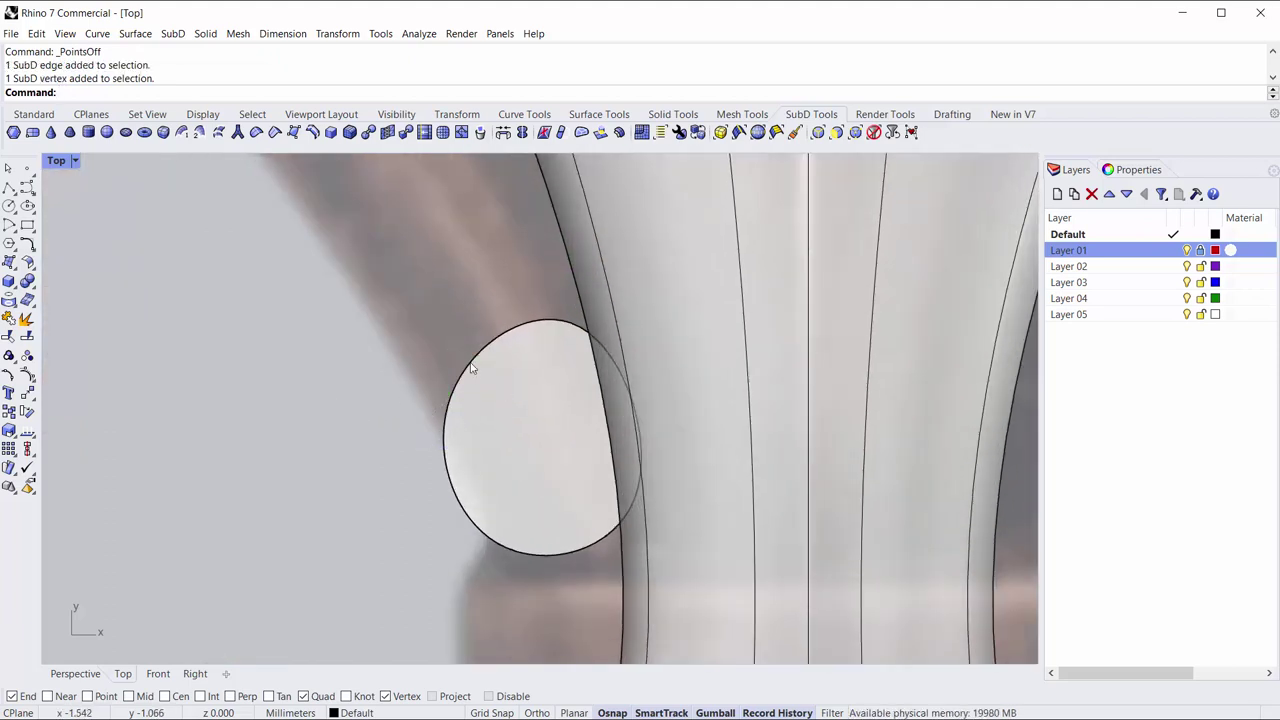
{"action": "left_click", "coordinate": [467, 374], "text": "ctrl+shift"}
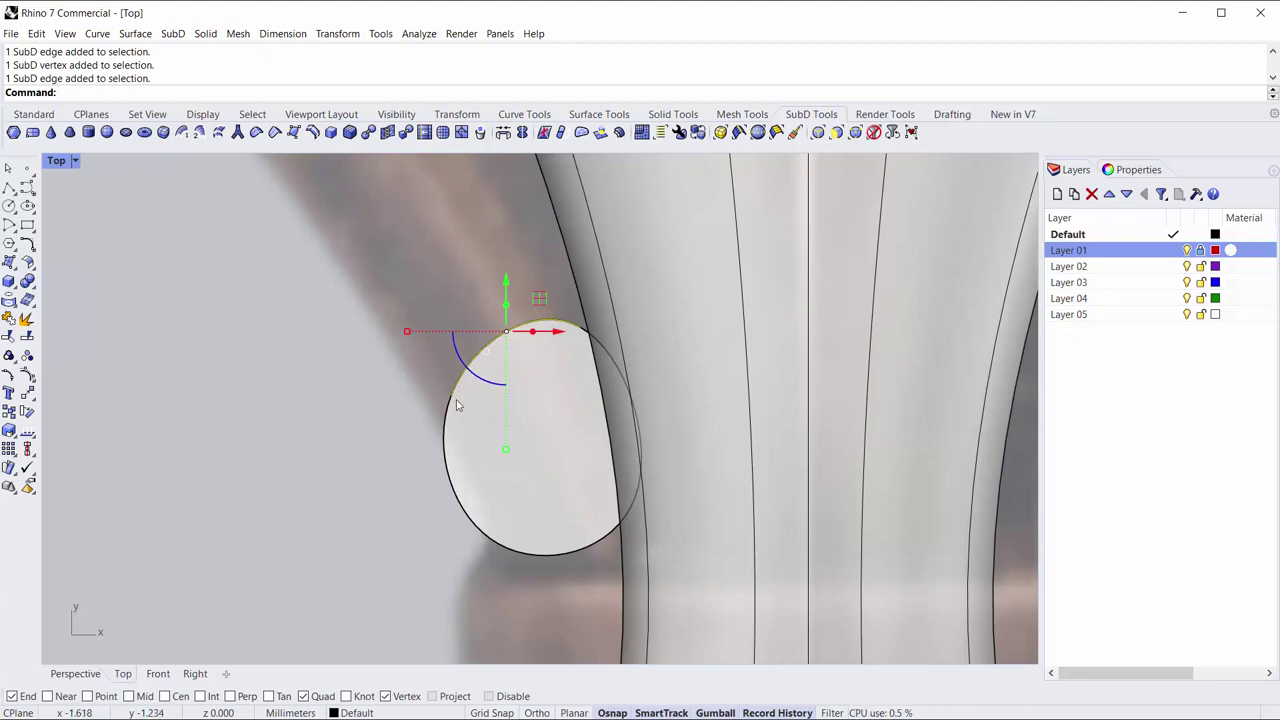
{"action": "key", "text": "Escape"}
{"action": "left_click", "coordinate": [454, 401], "text": "ctrl+shift"}
{"action": "key", "text": "Escape"}
{"action": "scroll", "coordinate": [295, 443], "scroll_direction": "down", "scroll_amount": 5}
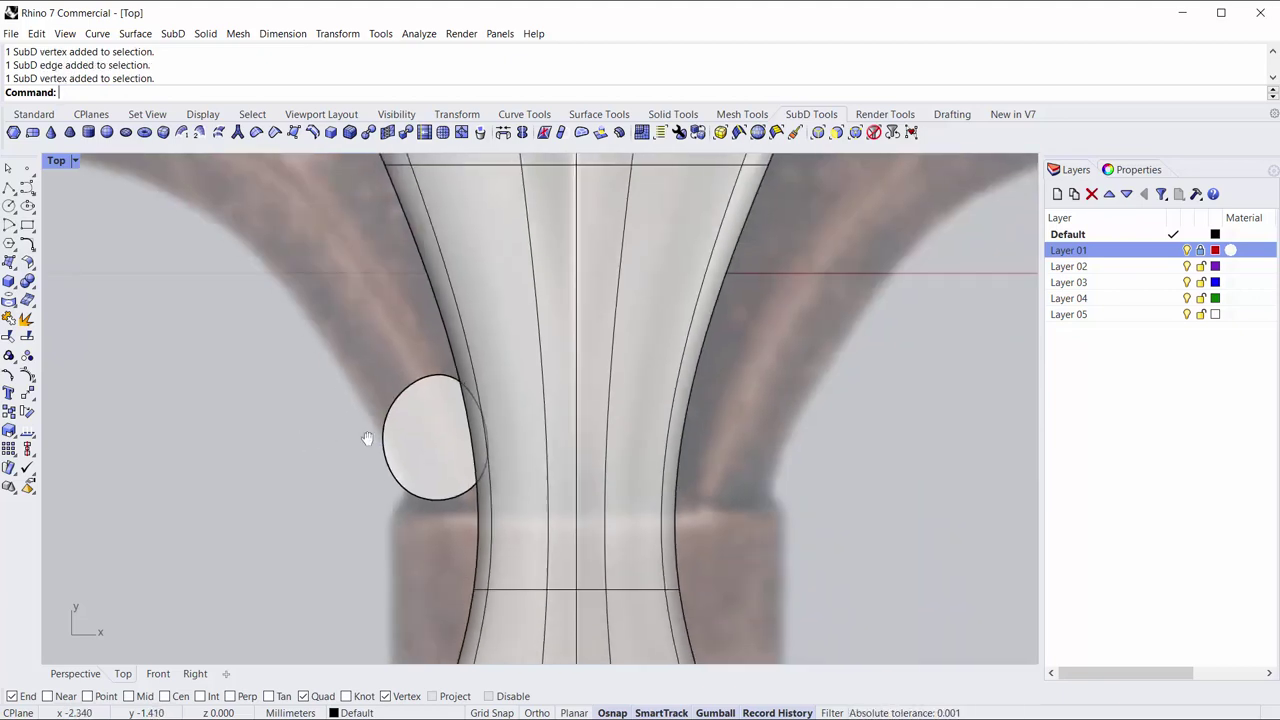
{"action": "mouse_move", "coordinate": [295, 443]}
{"action": "right_mouse_down"}
{"action": "mouse_move", "coordinate": [429, 461]}
{"action": "mouse_move", "coordinate": [410, 351]}
{"action": "right_mouse_up"}
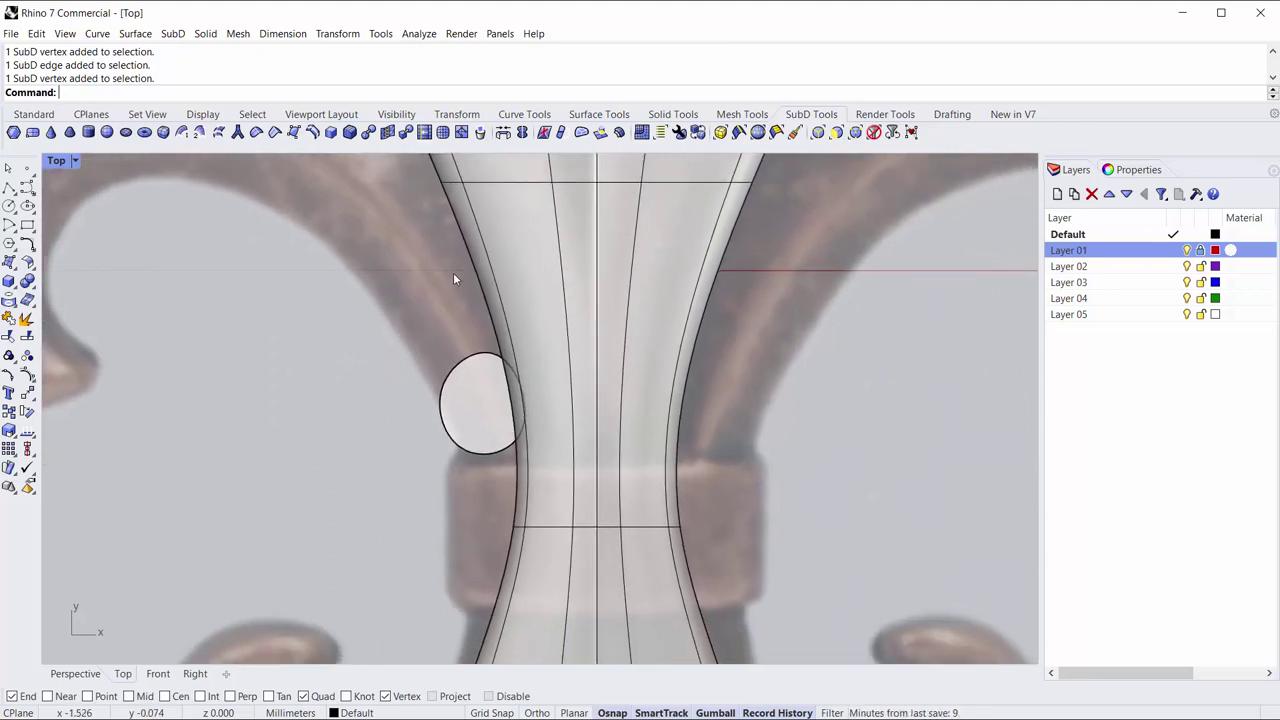
Start Append to SubD on the oval patch with PolygonType=Quad and FromEdge=Yes.
{"action": "left_click", "coordinate": [561, 133]}
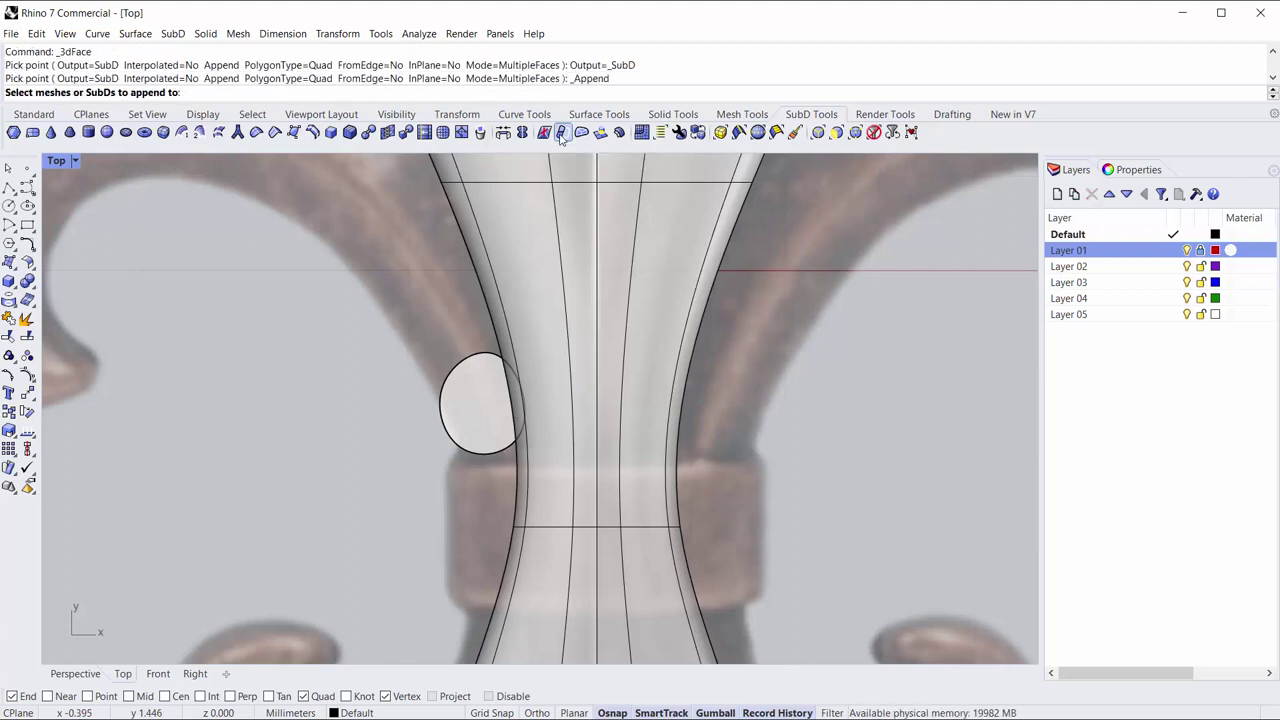
{"action": "left_click", "coordinate": [465, 398]}
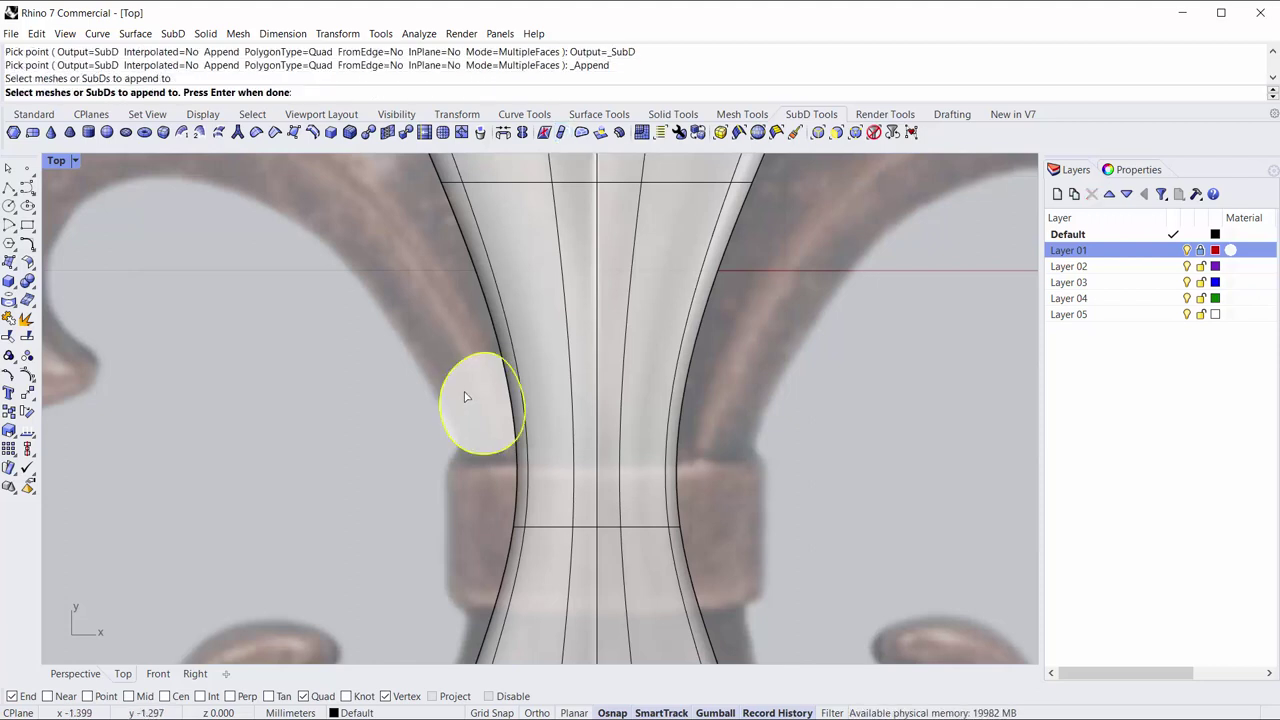
{"action": "key", "text": "Return"}
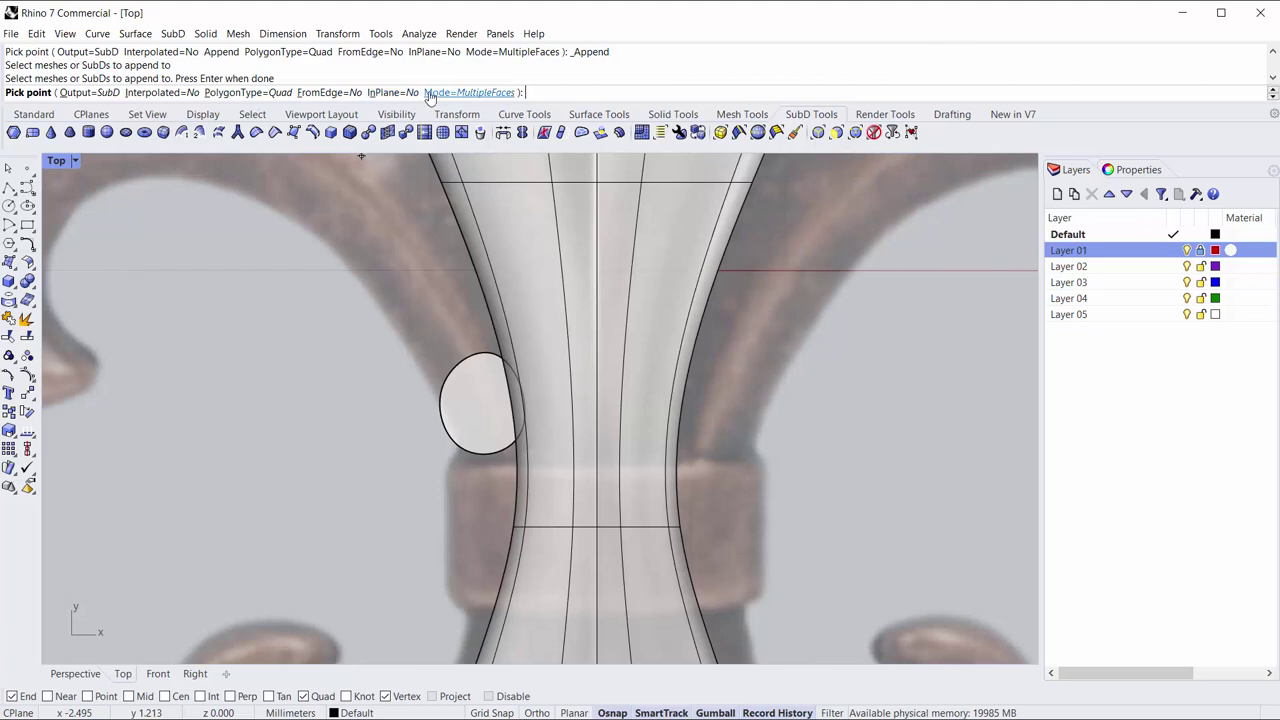
{"action": "left_click", "coordinate": [240, 93]}
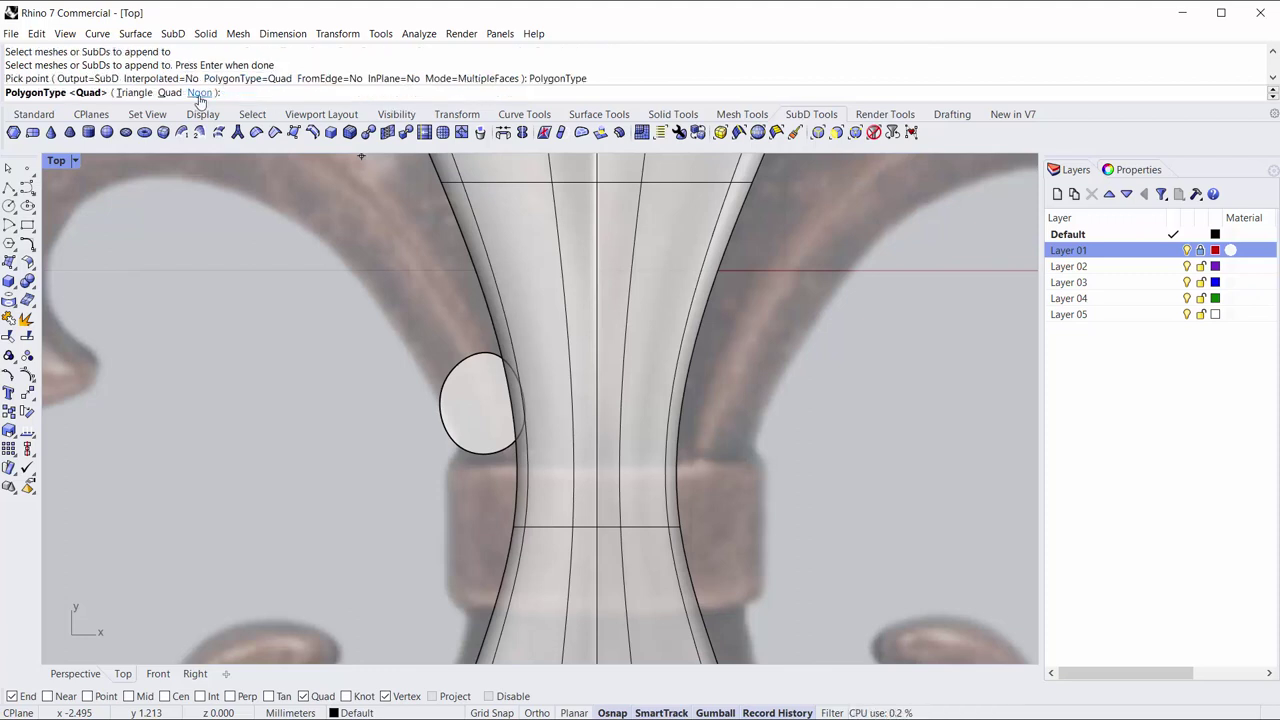
{"action": "left_click", "coordinate": [200, 93]}
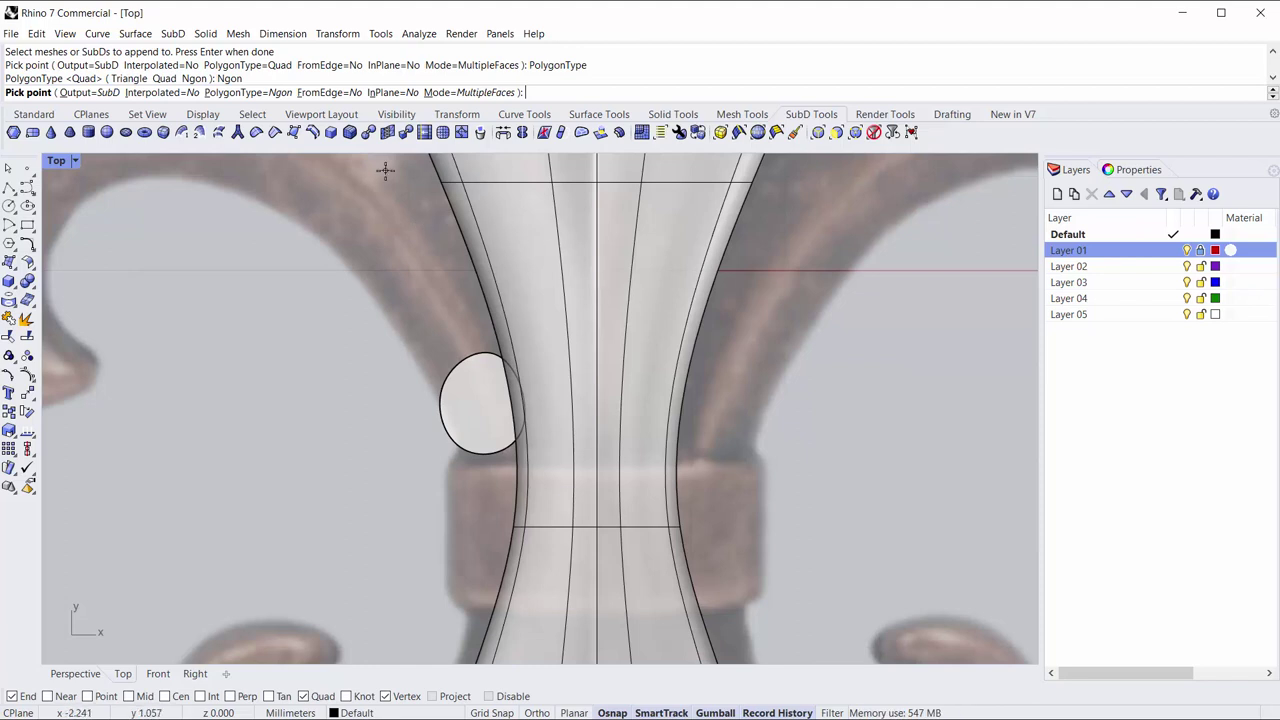
{"action": "left_click", "coordinate": [259, 94]}
{"action": "left_click", "coordinate": [171, 93]}
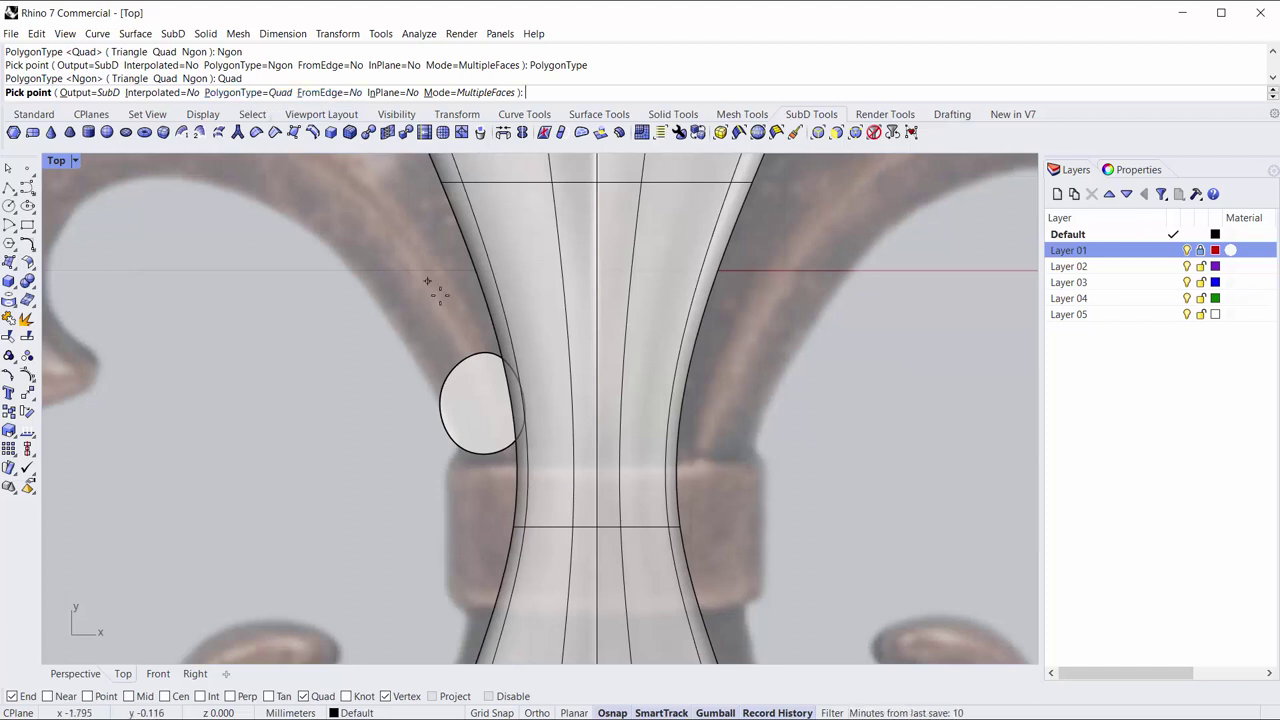
{"action": "left_click", "coordinate": [333, 92]}
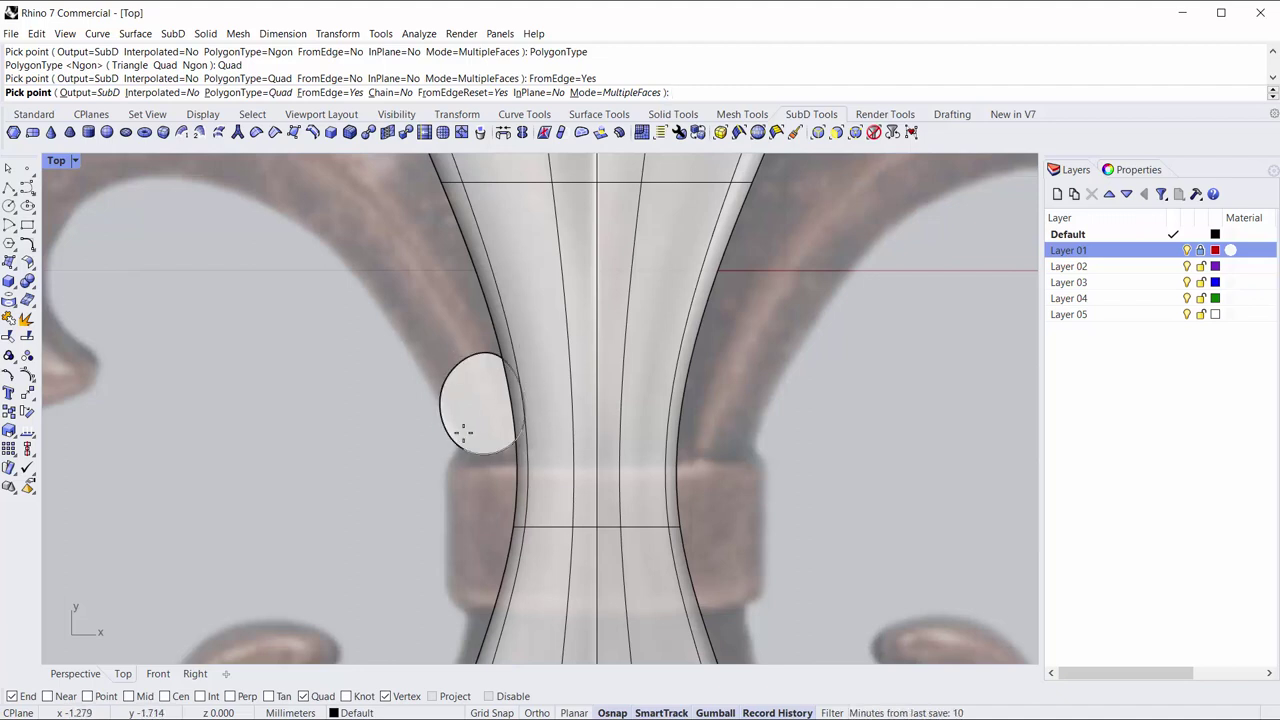
Grow quad faces from the patch's left edge up along the left petal.
{"action": "left_click", "coordinate": [444, 389]}
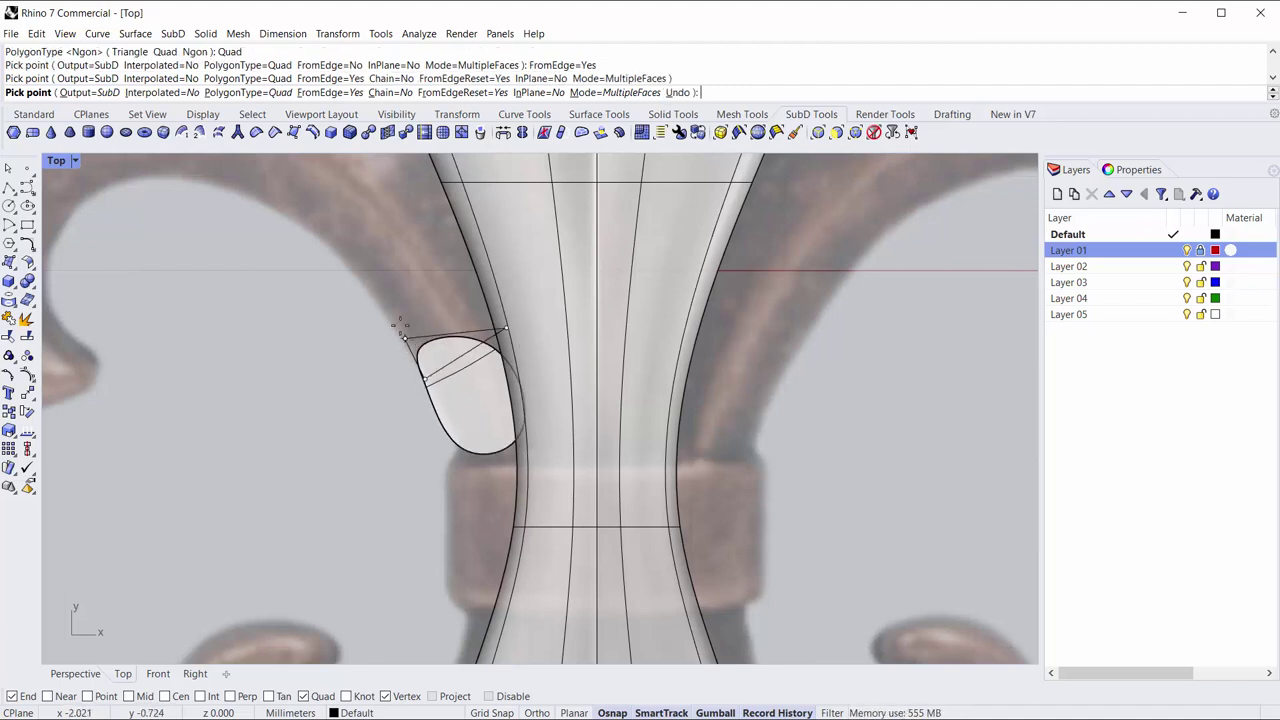
{"action": "left_click", "coordinate": [381, 302]}
{"action": "left_click", "coordinate": [472, 230]}
{"action": "scroll", "coordinate": [400, 265], "scroll_direction": "down", "scroll_amount": 2}
{"action": "scroll", "coordinate": [375, 300], "scroll_direction": "down", "scroll_amount": 2}
{"action": "scroll", "coordinate": [367, 330], "scroll_direction": "down", "scroll_amount": 2}
{"action": "left_click", "coordinate": [368, 323]}
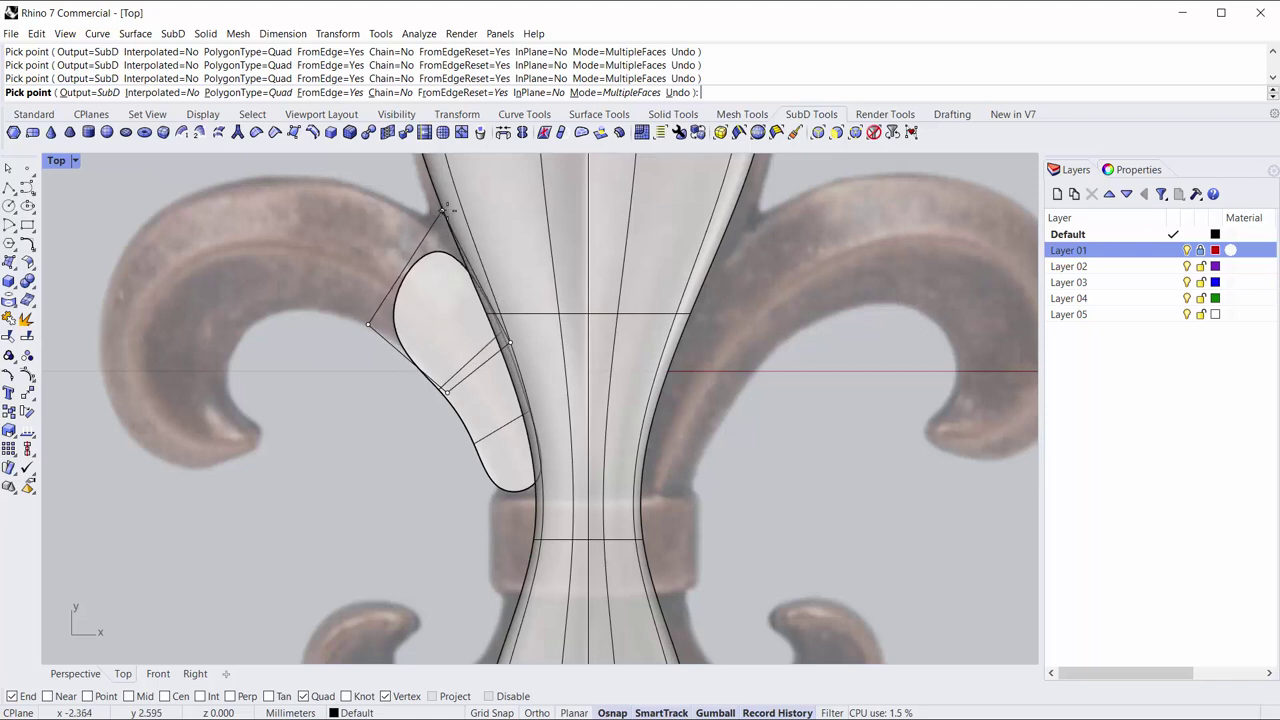
{"action": "left_click", "coordinate": [447, 208]}
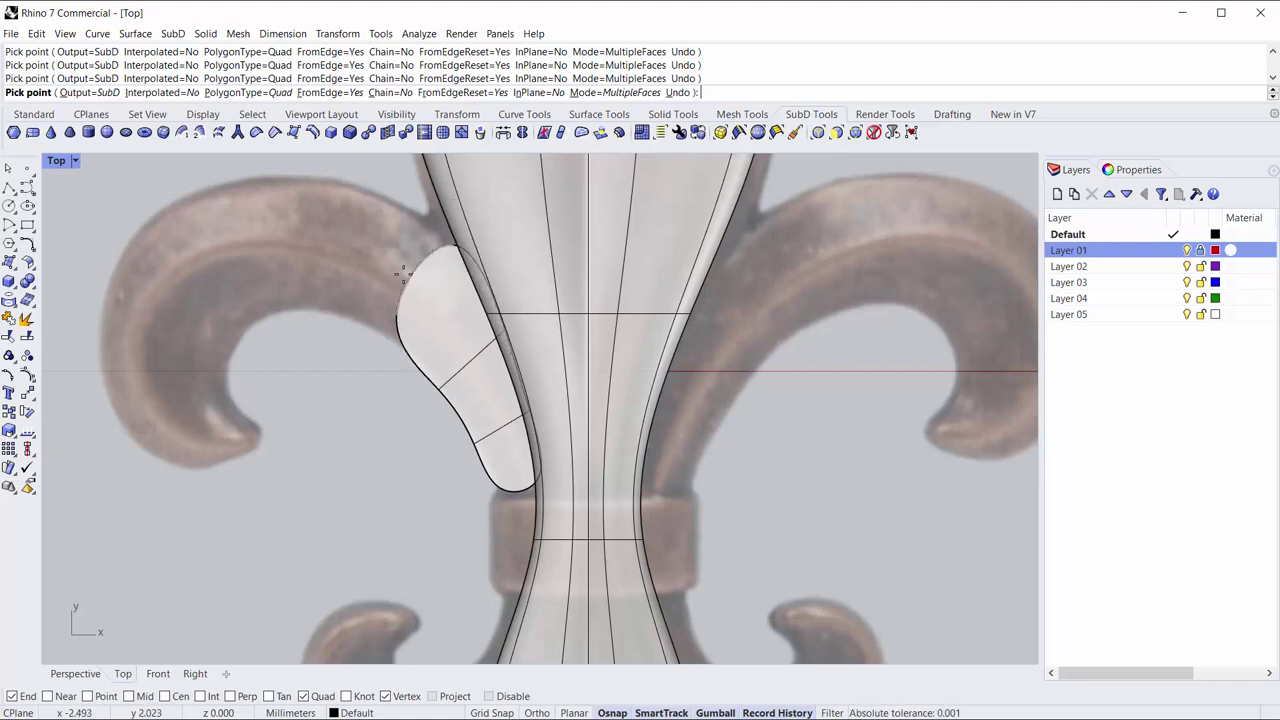
{"action": "left_click", "coordinate": [281, 297]}
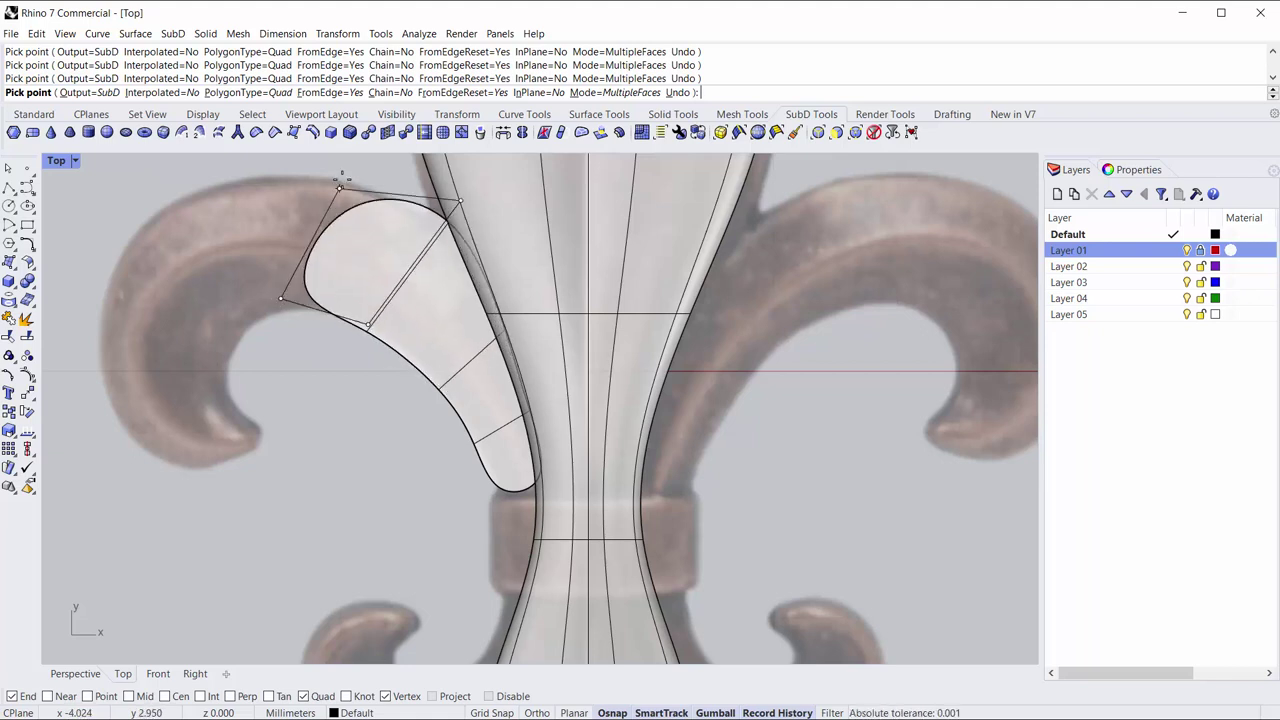
{"action": "right_click_drag", "start_coordinate": [345, 178], "coordinate": [420, 315], "text": "shift"}
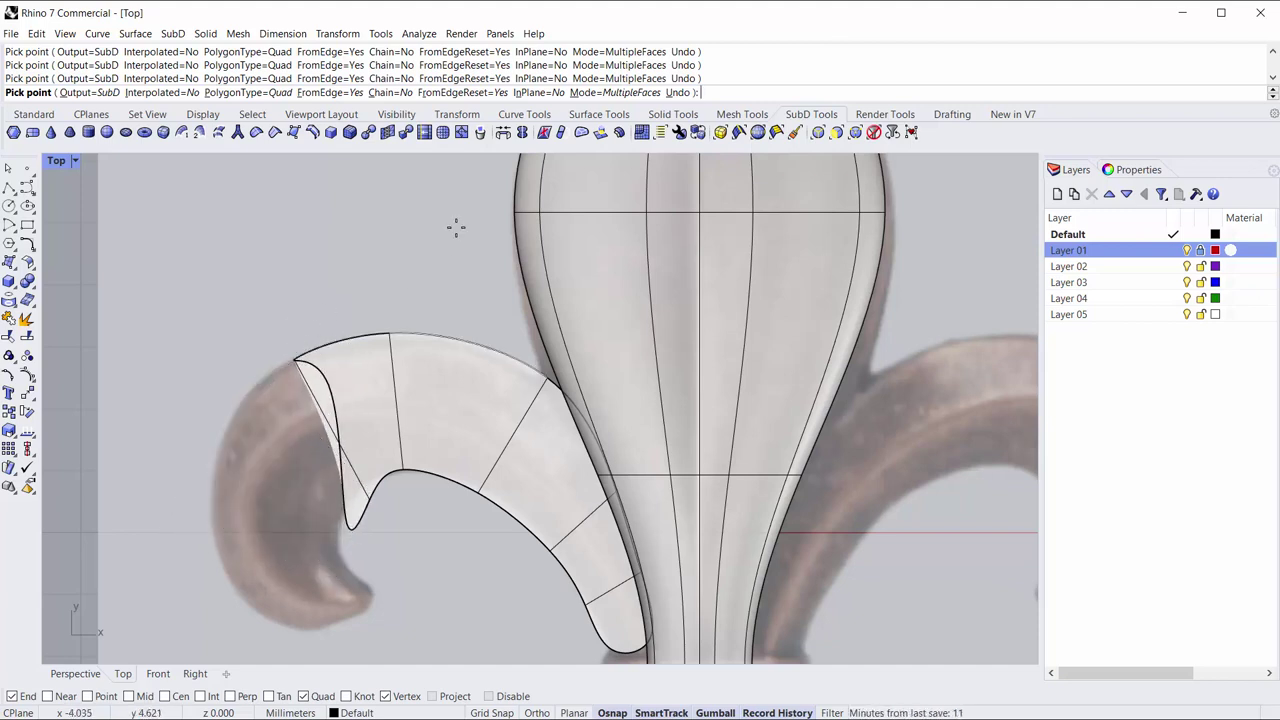
Undo the petal's tip face and rebuild it.
{"action": "left_click", "coordinate": [677, 93]}
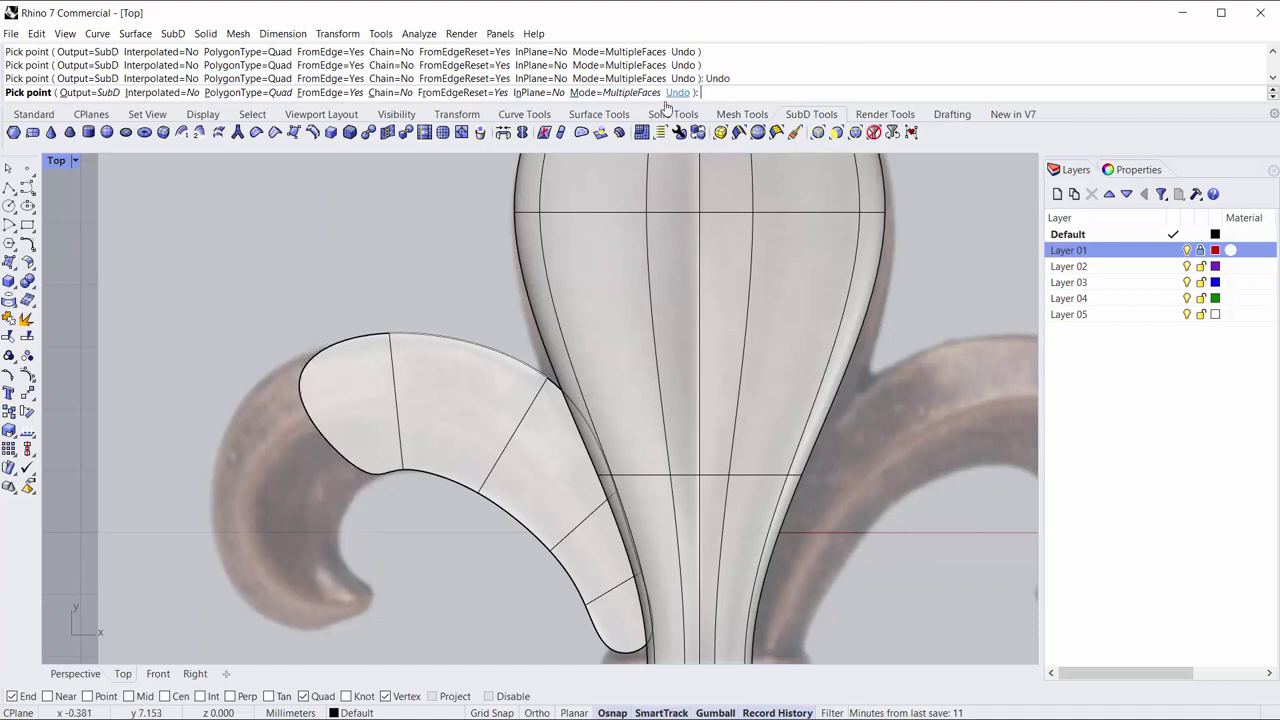
{"action": "left_click", "coordinate": [262, 377]}
{"action": "left_click", "coordinate": [334, 531]}
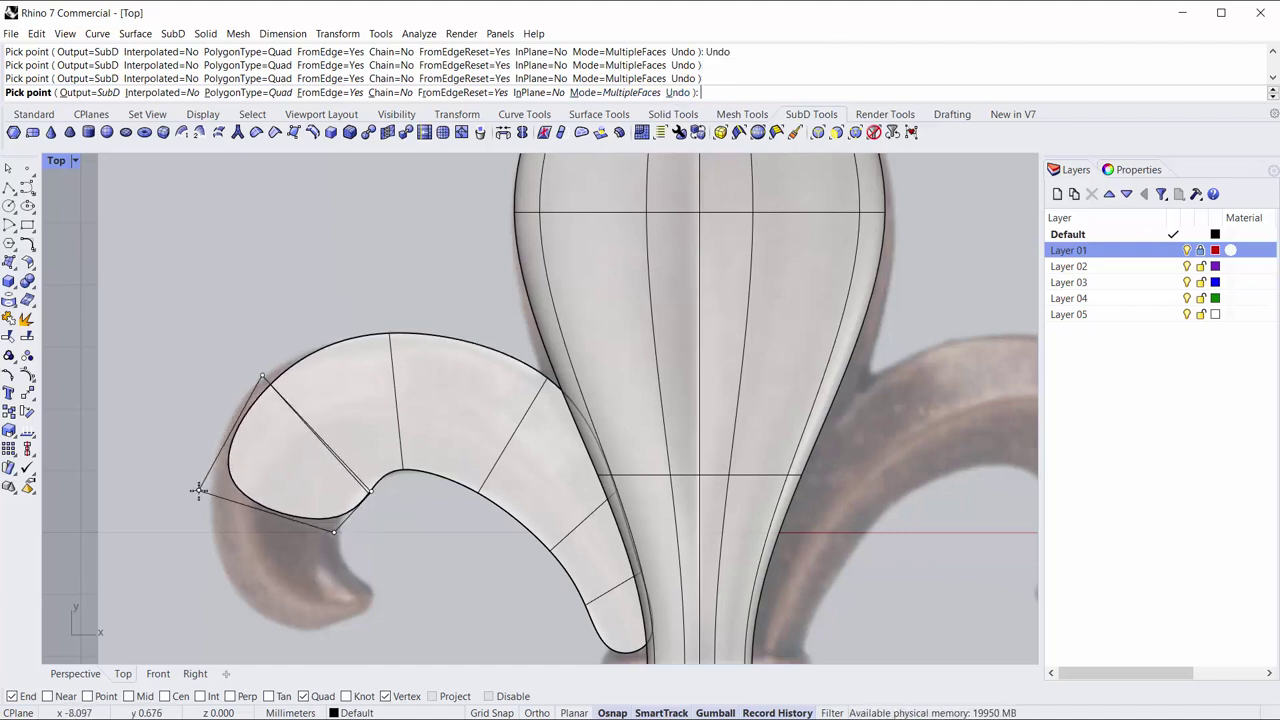
{"action": "left_click", "coordinate": [182, 493]}
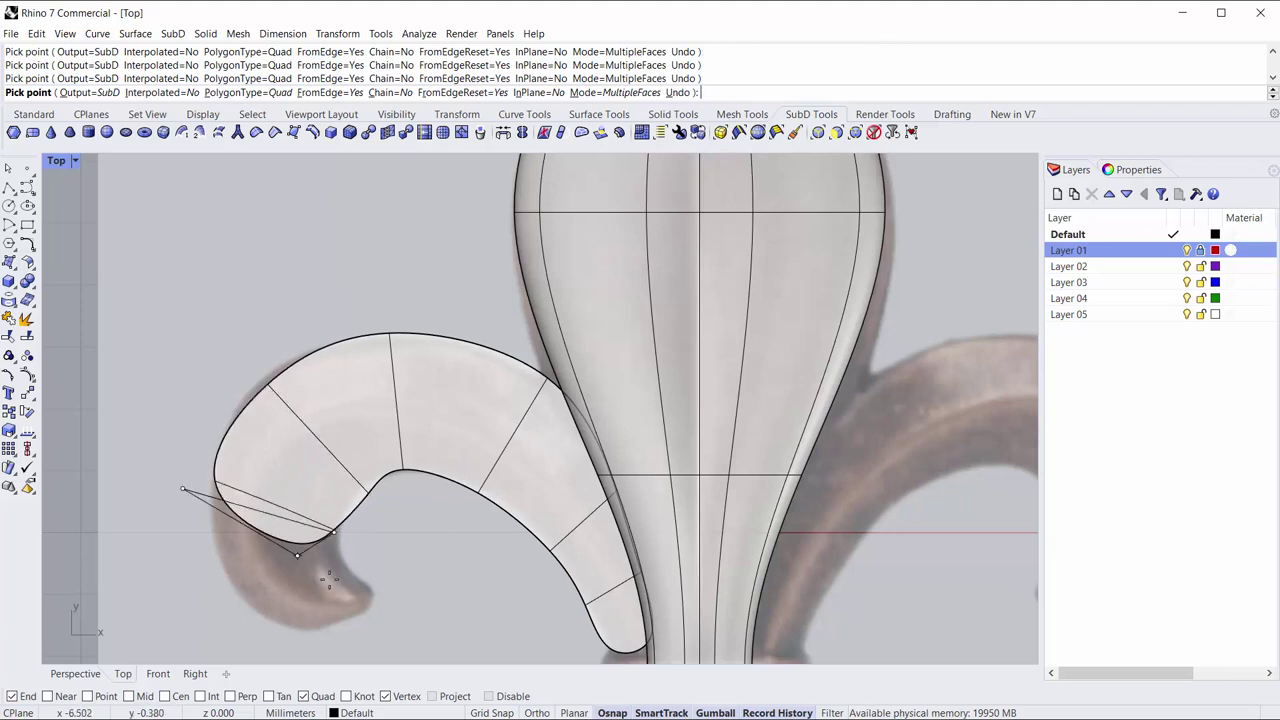
{"action": "left_click", "coordinate": [365, 587]}
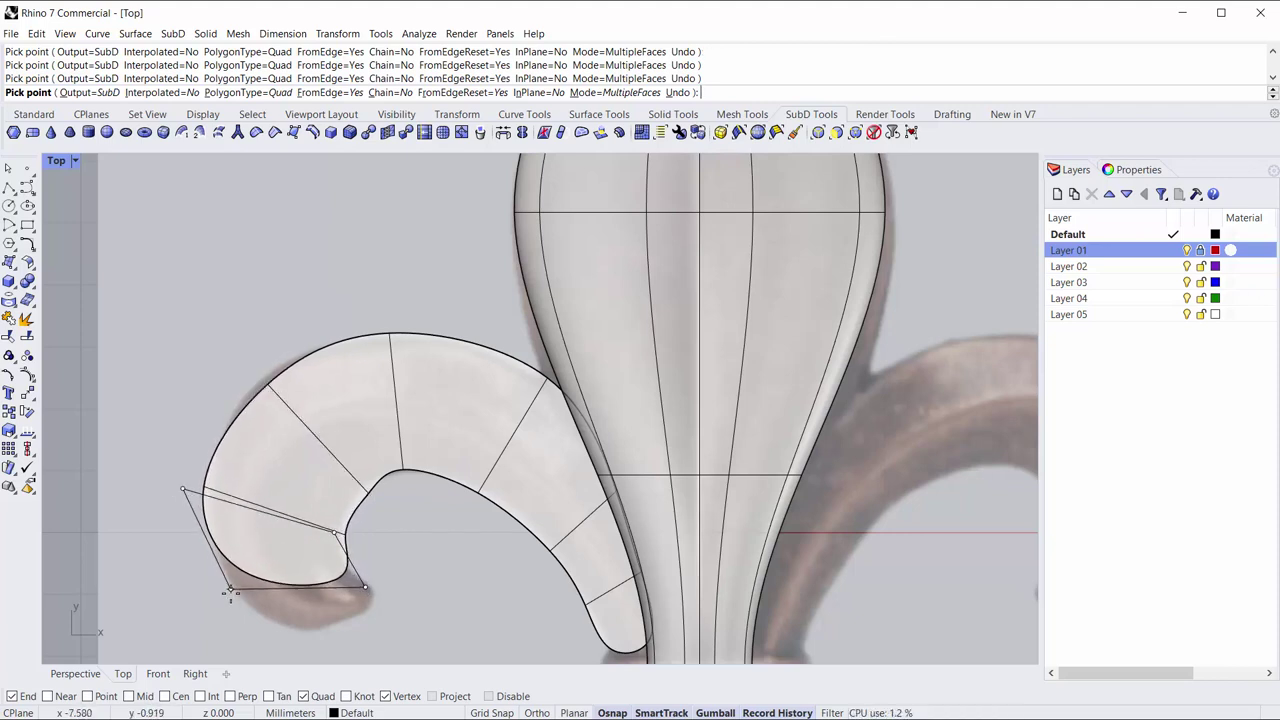
{"action": "right_click_drag", "start_coordinate": [297, 614], "coordinate": [337, 400]}
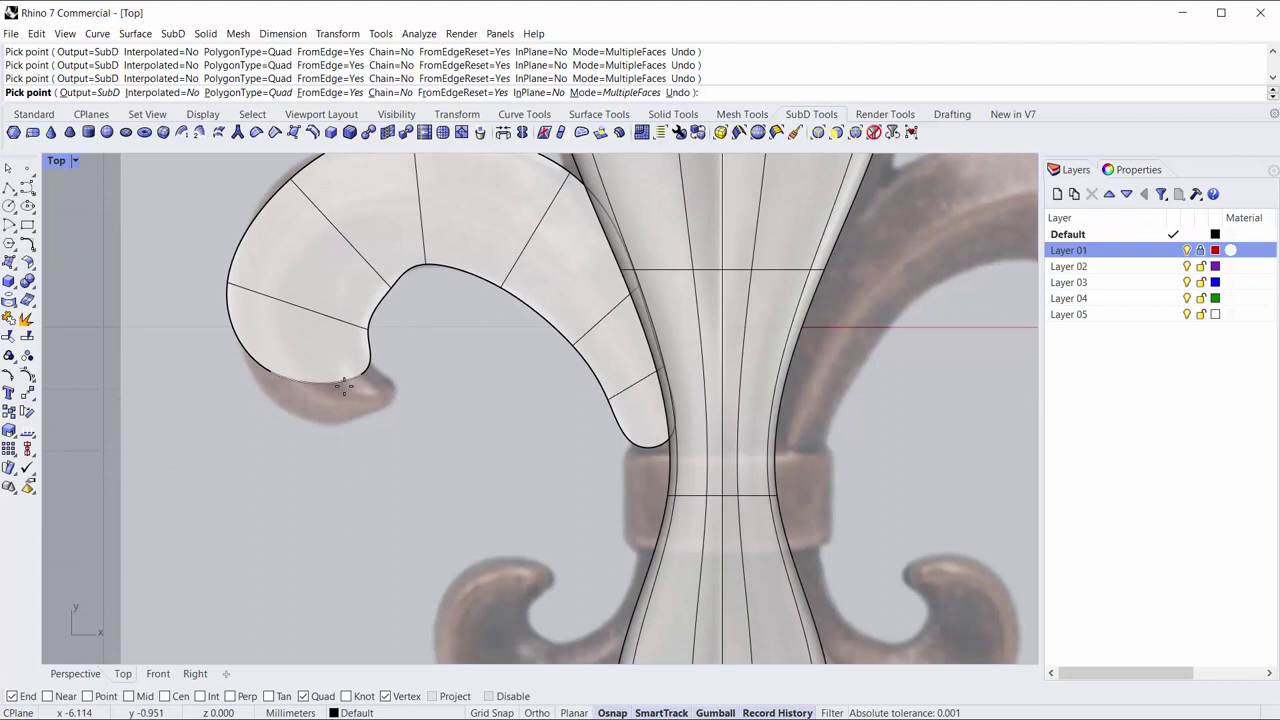
Redo the face at the curl's end and finish appending faces.
{"action": "left_click", "coordinate": [412, 400]}
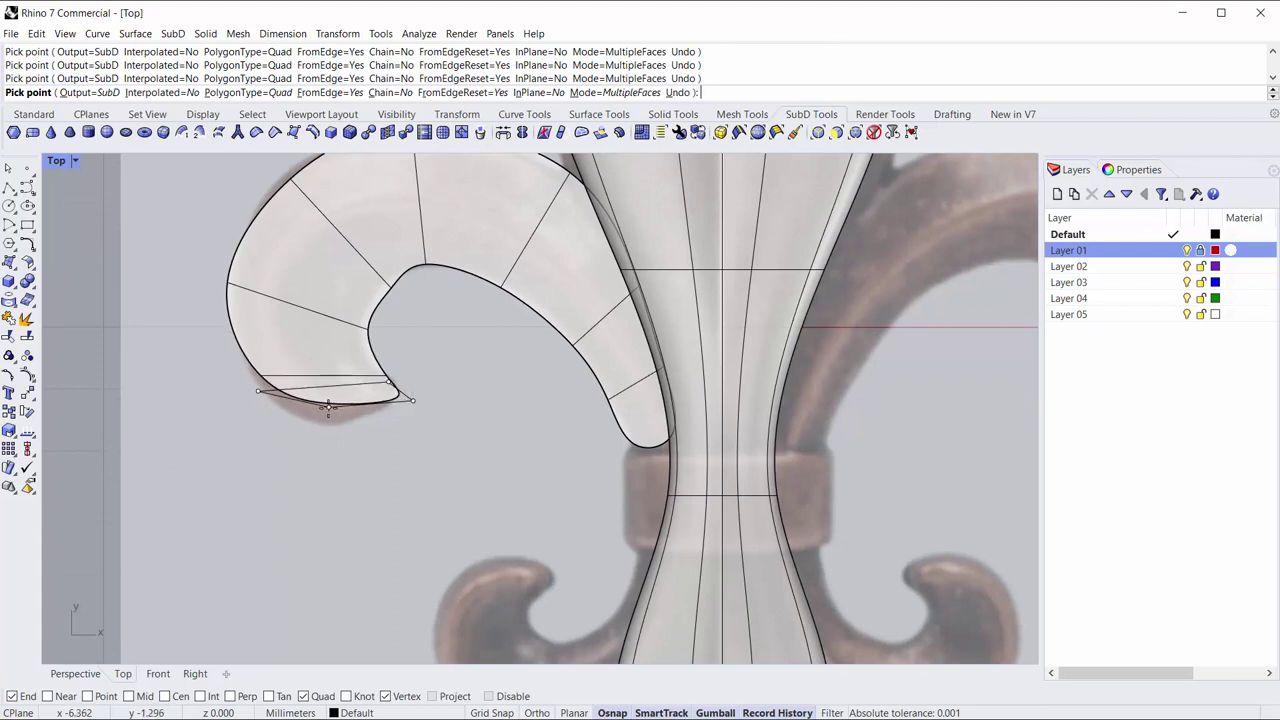
{"action": "left_click", "coordinate": [328, 406]}
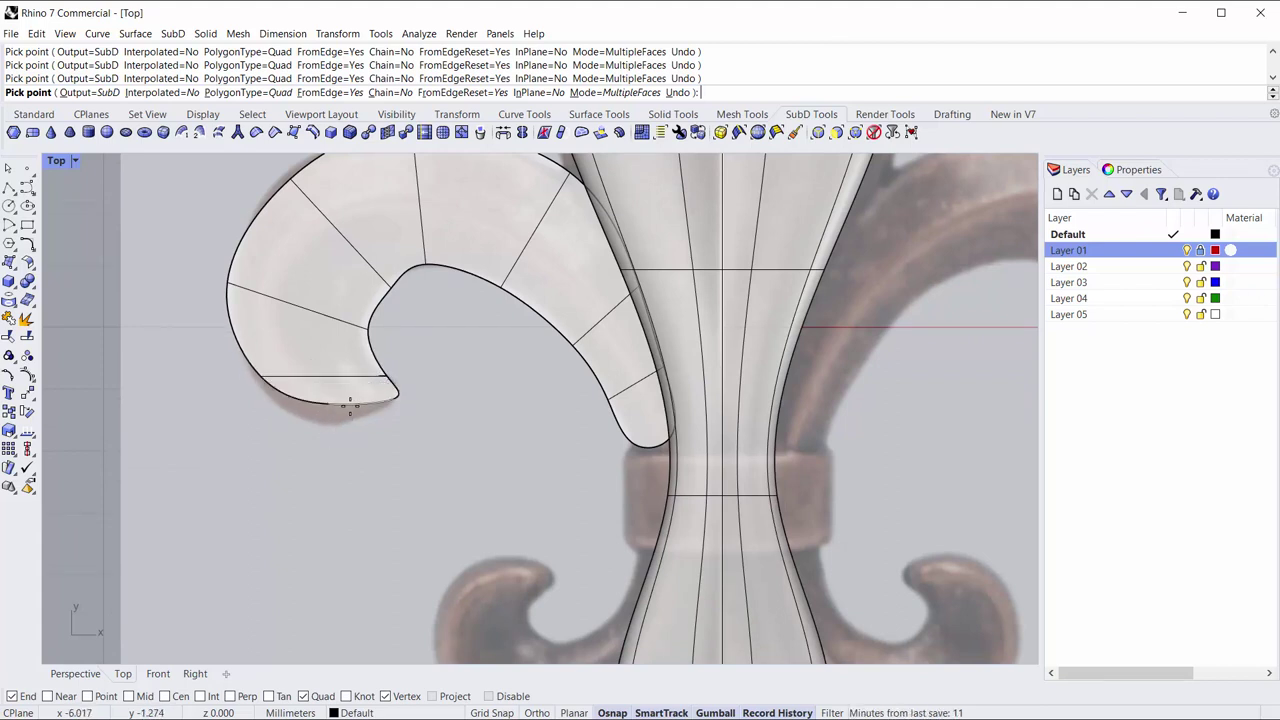
{"action": "left_click", "coordinate": [679, 93]}
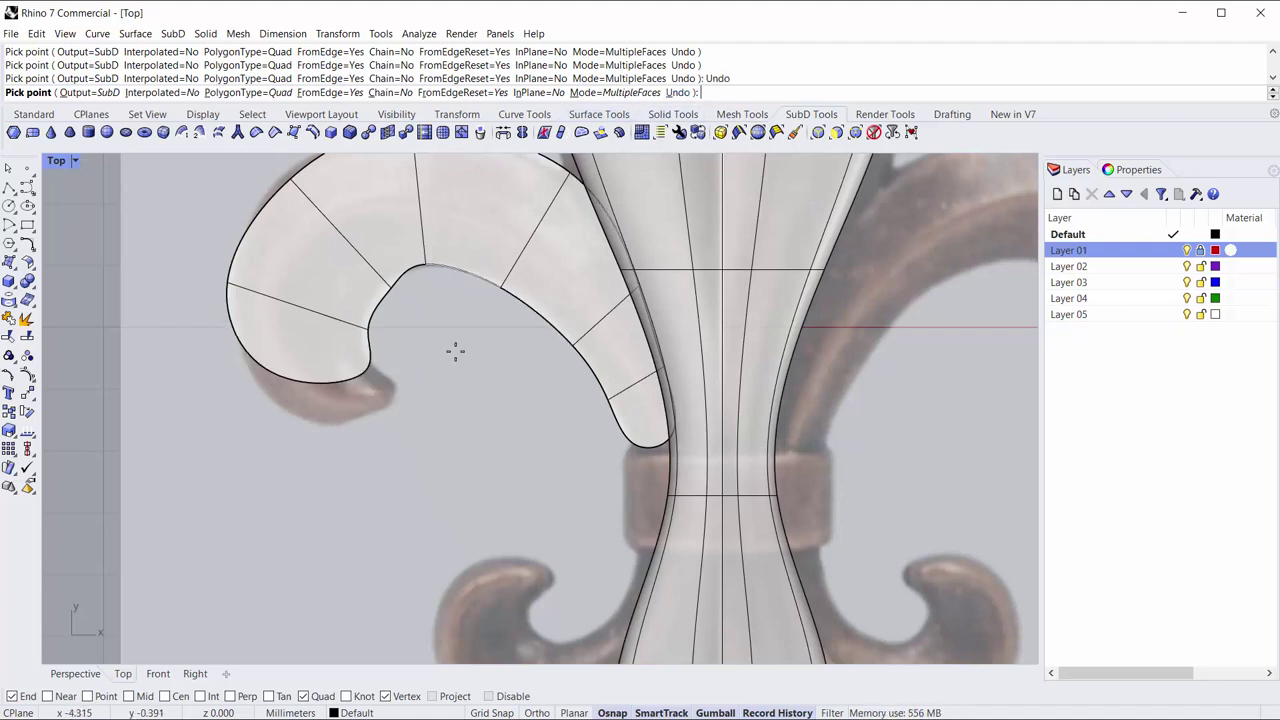
{"action": "left_click", "coordinate": [360, 378]}
{"action": "left_click", "coordinate": [411, 397]}
{"action": "left_click", "coordinate": [343, 428]}
{"action": "key", "text": "Return"}
Frame the upper curl in the Top view and select the left curl's SubD strip.
{"action": "scroll", "coordinate": [428, 458], "scroll_direction": "down", "scroll_amount": 3}
{"action": "scroll", "coordinate": [337, 414], "scroll_direction": "up", "scroll_amount": 1}
{"action": "scroll", "coordinate": [371, 418], "scroll_direction": "up", "scroll_amount": 1}
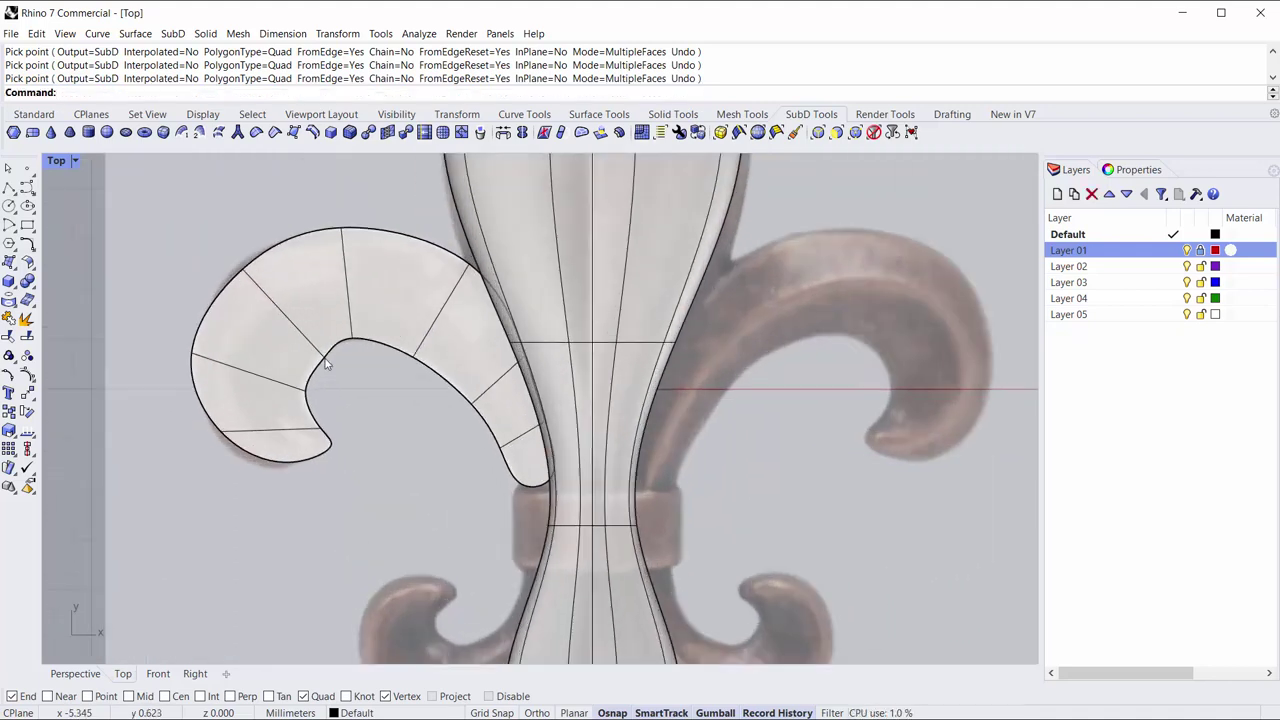
{"action": "scroll", "coordinate": [371, 418], "scroll_direction": "up", "scroll_amount": 1}
{"action": "right_click_drag", "start_coordinate": [301, 374], "coordinate": [284, 327]}
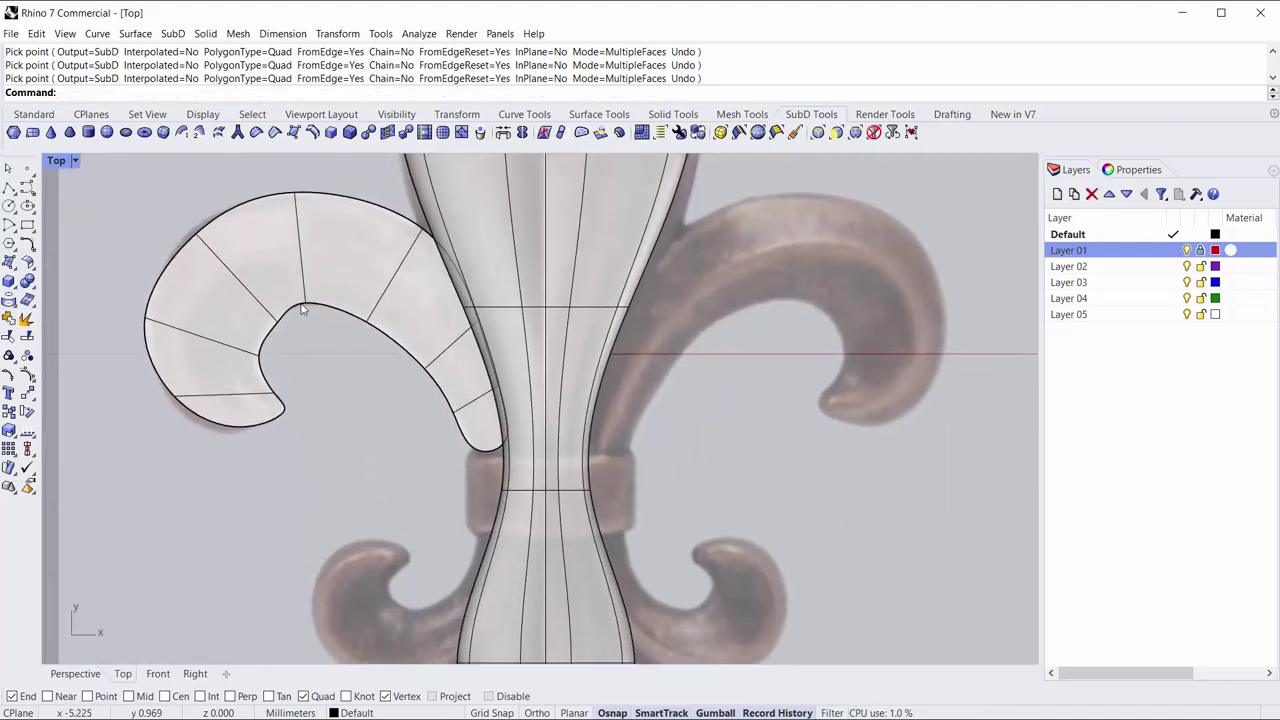
{"action": "right_click_drag", "start_coordinate": [391, 333], "coordinate": [365, 278]}
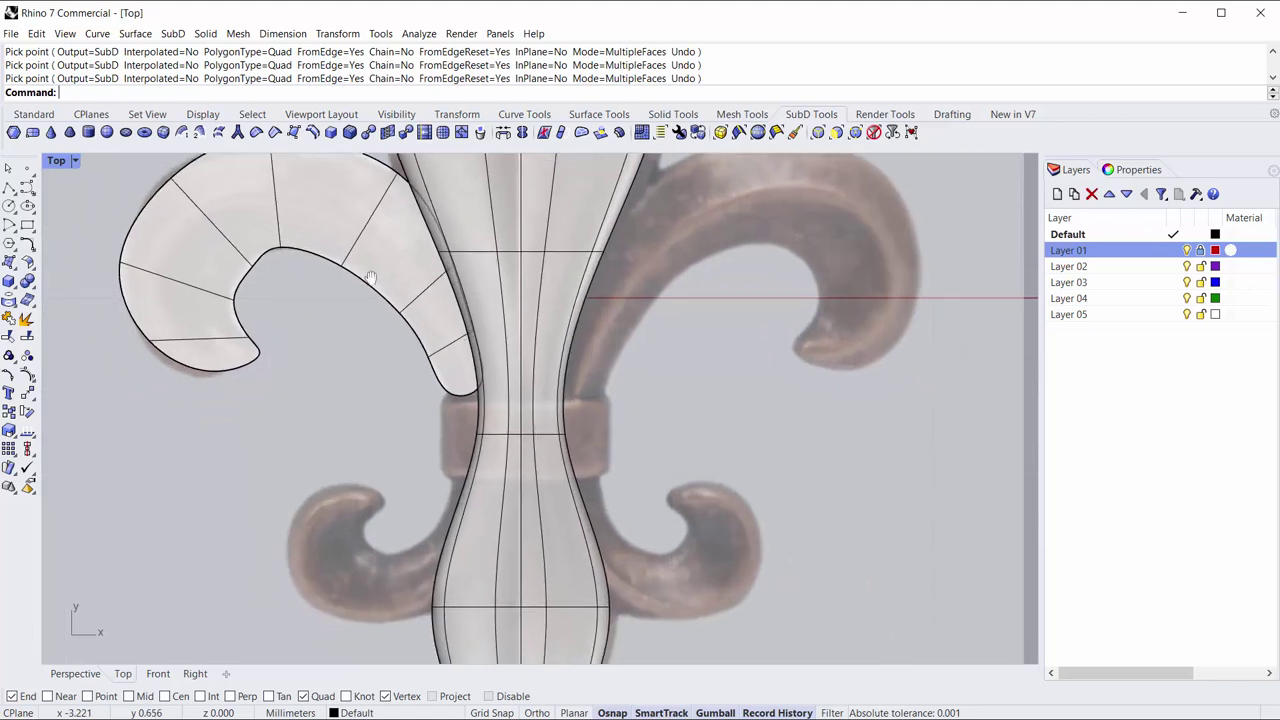
{"action": "left_click", "coordinate": [365, 236]}
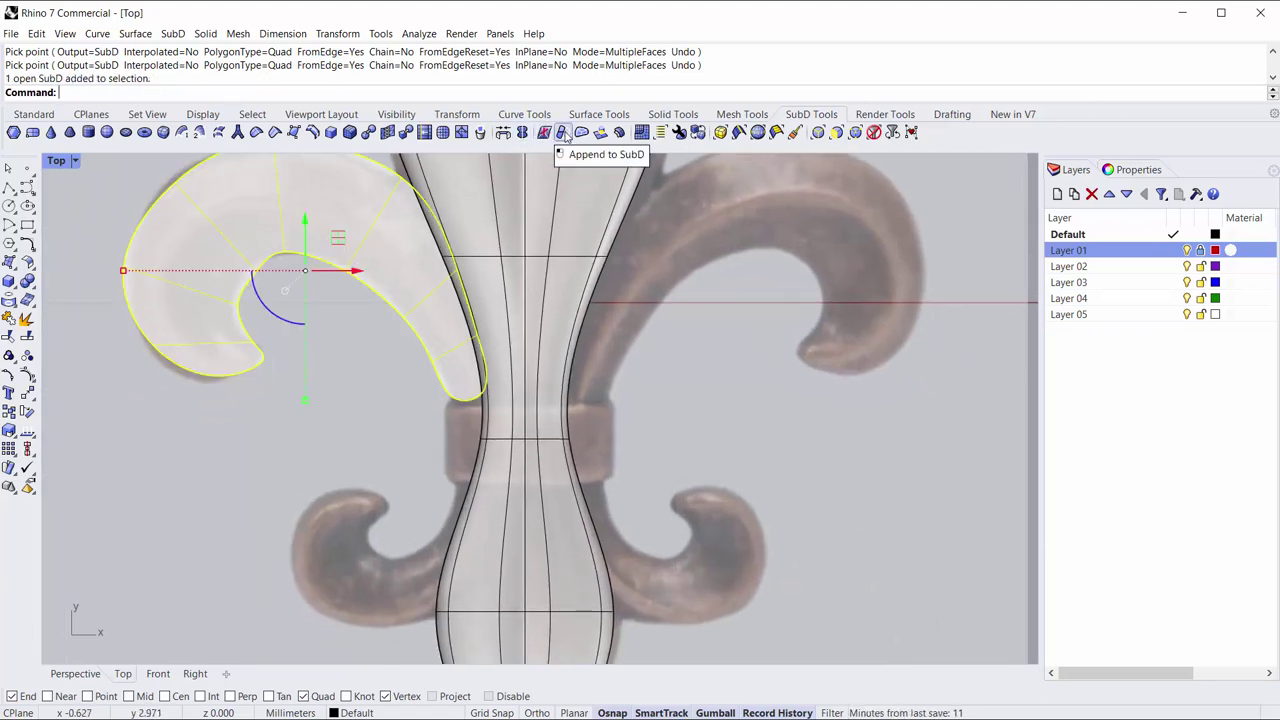
Append a quad face from the strip's end edge down the stem with FromEdge=Yes.
{"action": "left_click", "coordinate": [563, 133]}
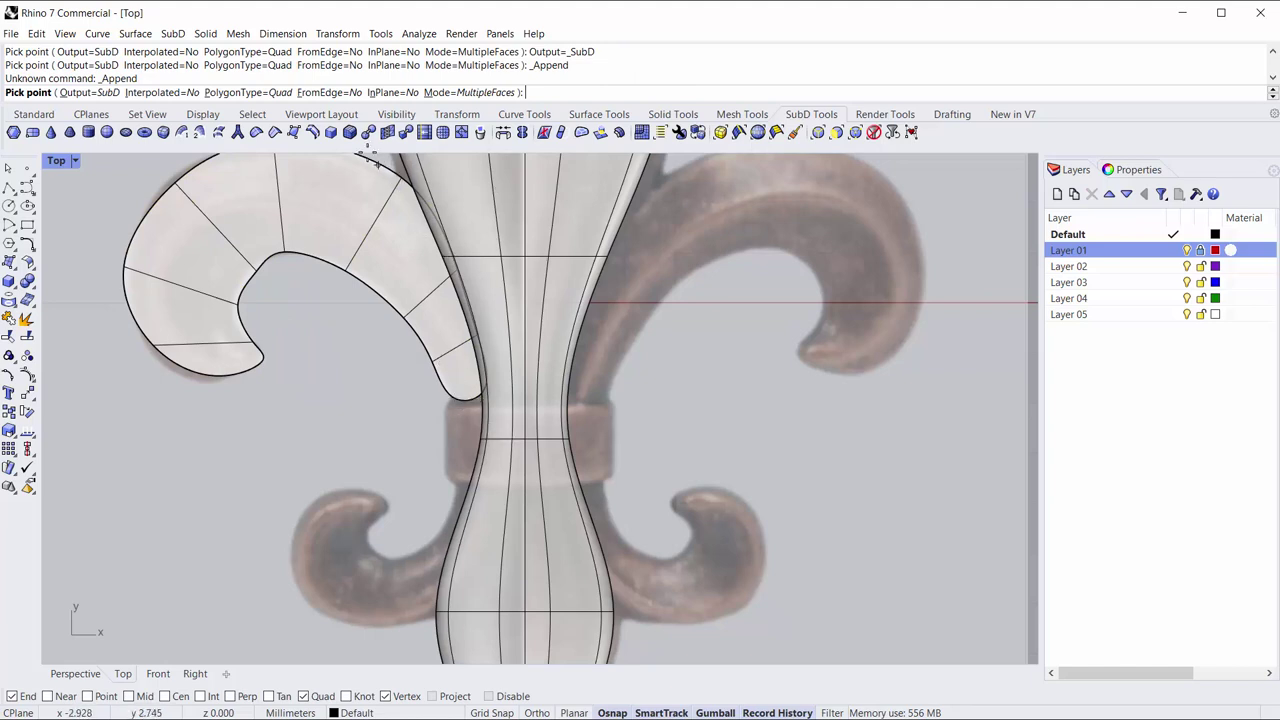
{"action": "left_click", "coordinate": [340, 92]}
{"action": "scroll", "coordinate": [469, 378], "scroll_direction": "up", "scroll_amount": 3}
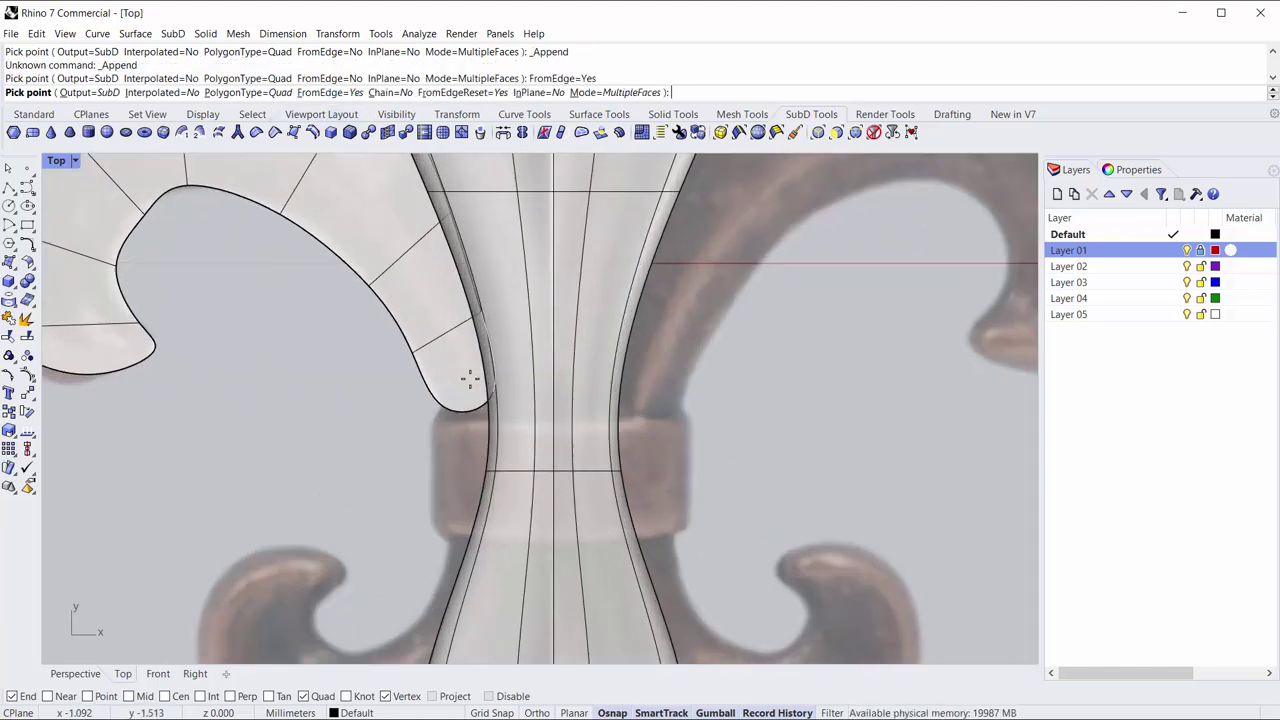
{"action": "left_click", "coordinate": [448, 416]}
{"action": "left_click", "coordinate": [444, 490]}
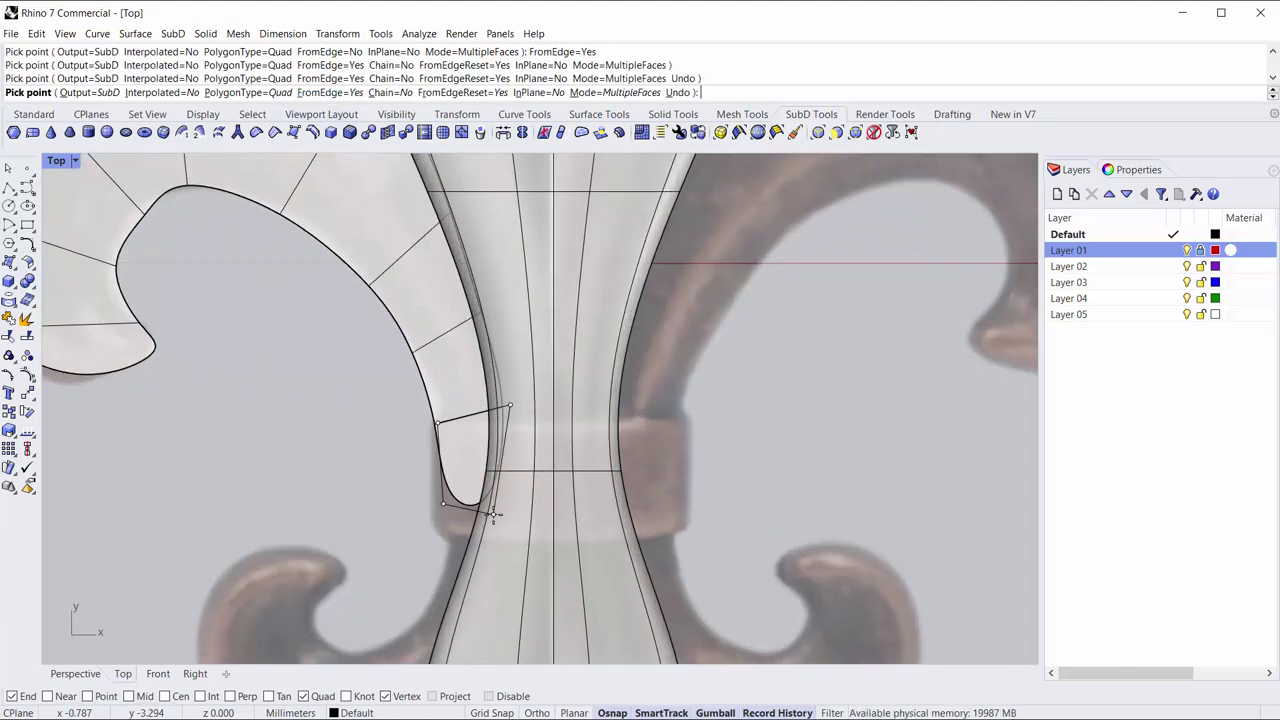
{"action": "left_click", "coordinate": [478, 520]}
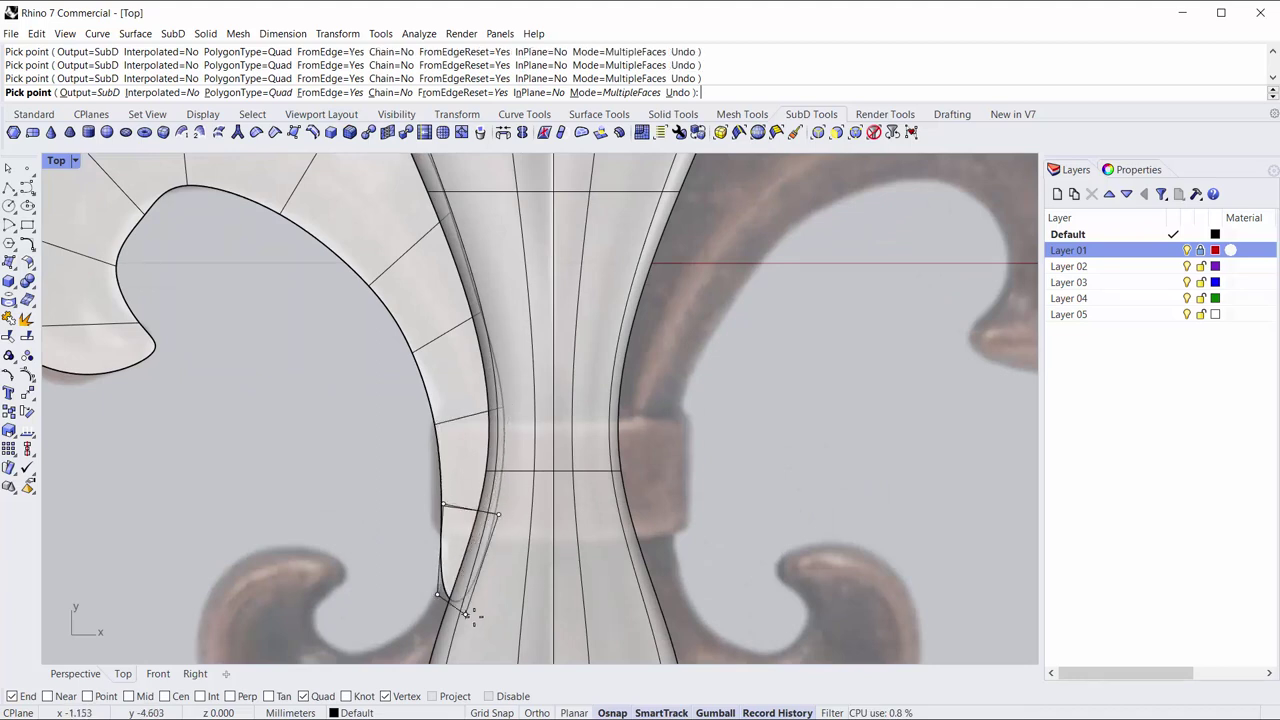
{"action": "mouse_move", "coordinate": [495, 569]}
{"action": "right_mouse_down"}
{"action": "mouse_move", "coordinate": [530, 519]}
{"action": "mouse_move", "coordinate": [600, 318]}
{"action": "right_mouse_up"}
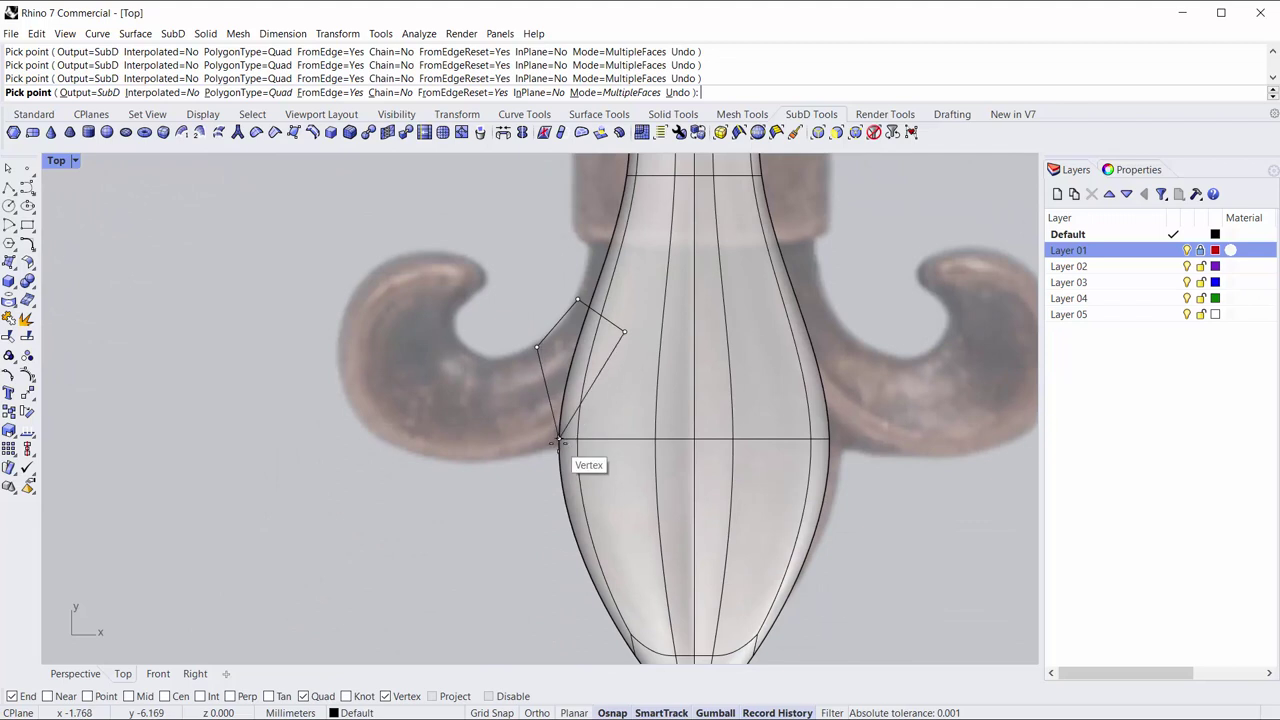
{"action": "scroll", "coordinate": [571, 457], "scroll_direction": "down", "scroll_amount": 3}
{"action": "right_click_drag", "start_coordinate": [561, 400], "coordinate": [561, 485]}
Fill the small lower-left curl with quad faces, including its top face.
{"action": "left_click", "coordinate": [548, 425]}
{"action": "left_click", "coordinate": [498, 419]}
{"action": "left_click", "coordinate": [492, 483]}
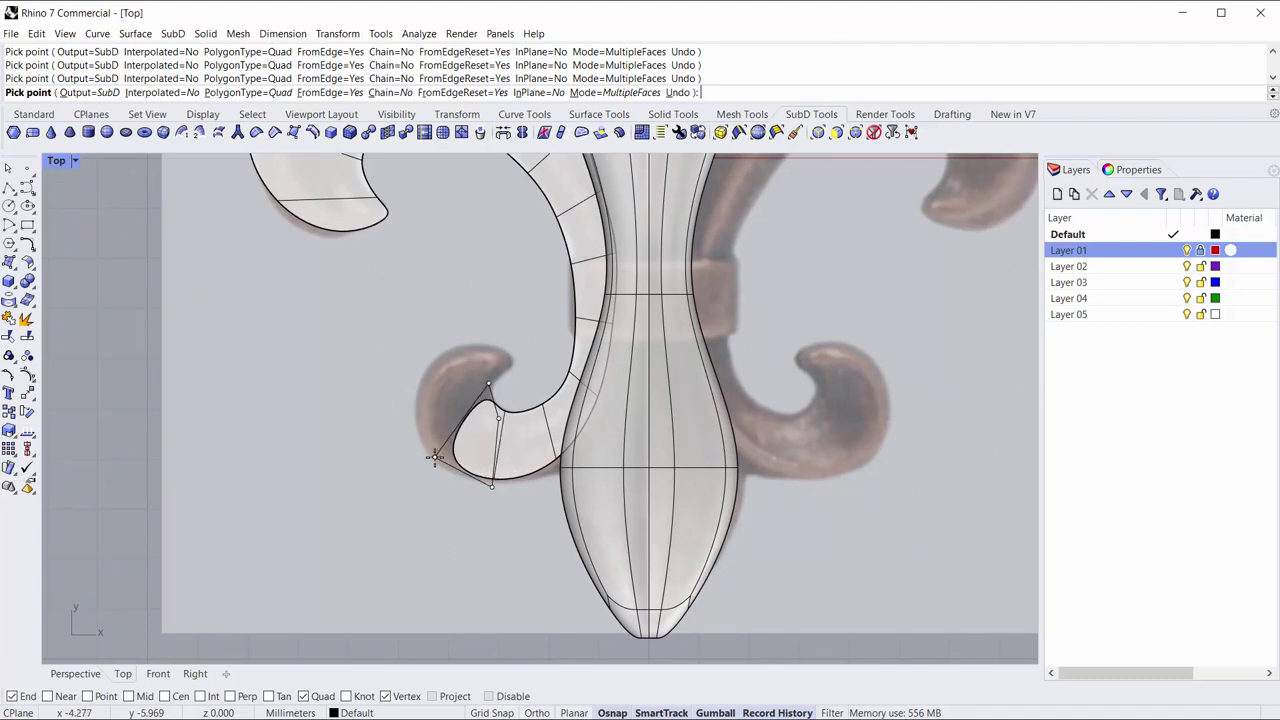
{"action": "left_click", "coordinate": [435, 456]}
{"action": "left_click", "coordinate": [498, 368]}
{"action": "left_click", "coordinate": [409, 374]}
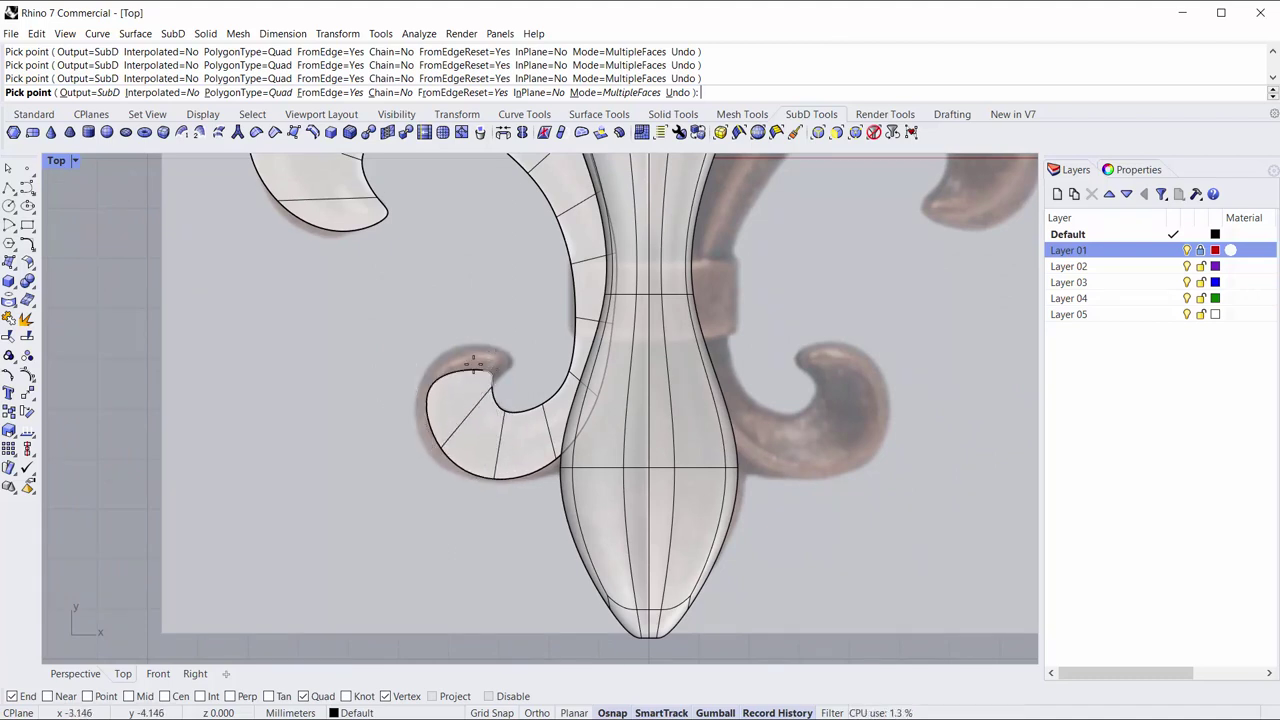
{"action": "left_click", "coordinate": [472, 364]}
{"action": "left_click", "coordinate": [518, 348]}
{"action": "left_click", "coordinate": [470, 330]}
{"action": "key", "text": "Return"}
{"action": "scroll", "coordinate": [467, 383], "scroll_direction": "down", "scroll_amount": 3}
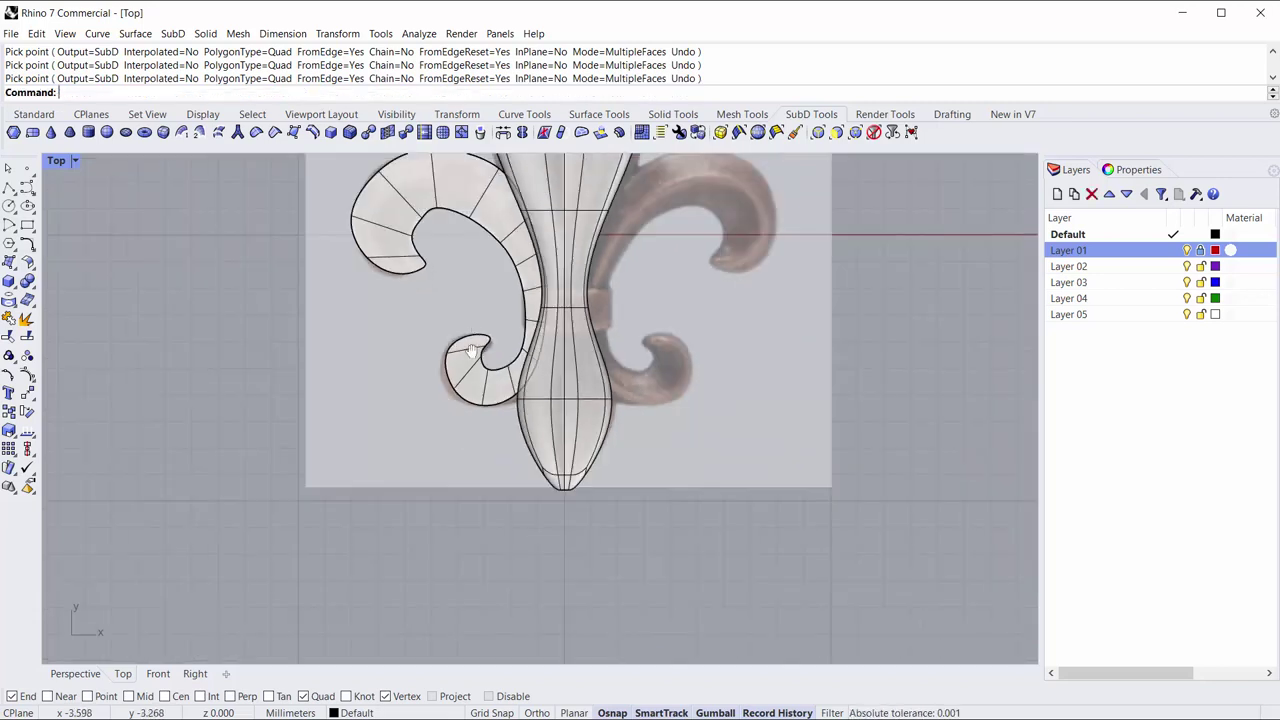
{"action": "scroll", "coordinate": [430, 410], "scroll_direction": "up", "scroll_amount": 2}
{"action": "scroll", "coordinate": [422, 452], "scroll_direction": "up", "scroll_amount": 1}
{"action": "scroll", "coordinate": [420, 464], "scroll_direction": "up", "scroll_amount": 1}
{"action": "right_click_drag", "start_coordinate": [420, 464], "coordinate": [458, 461]}
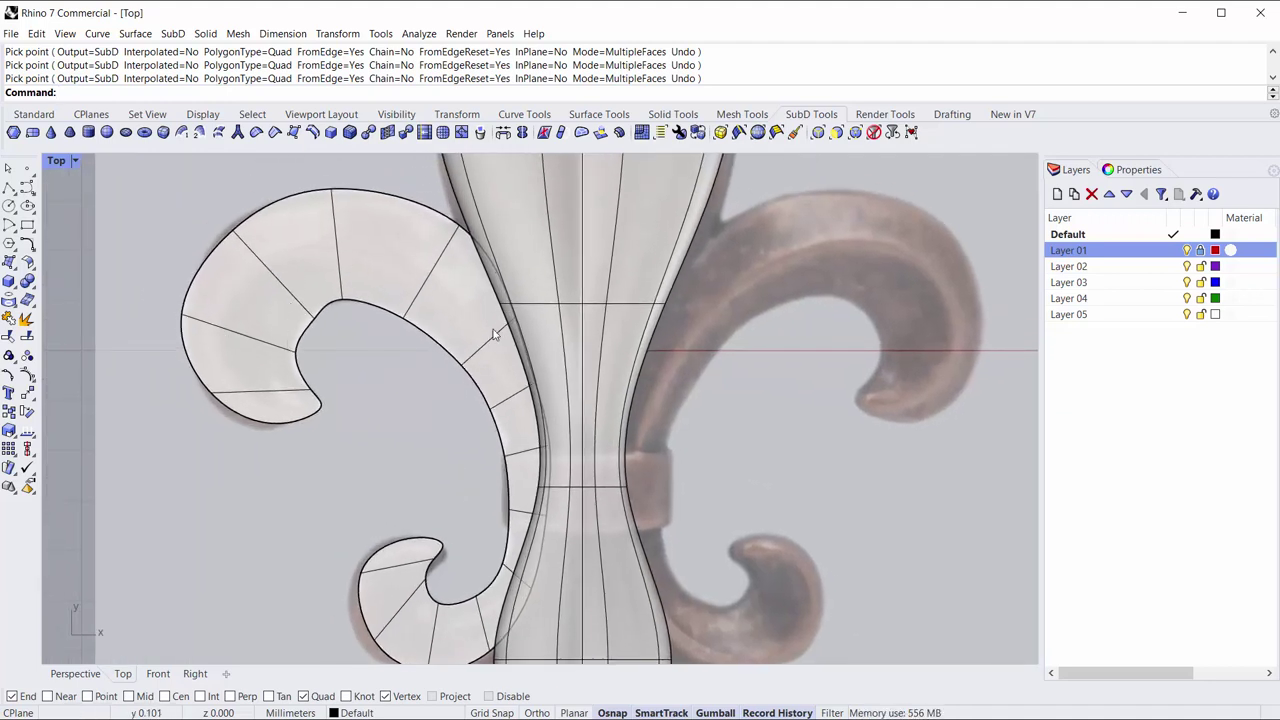
{"action": "right_click_drag", "start_coordinate": [290, 381], "coordinate": [340, 429]}
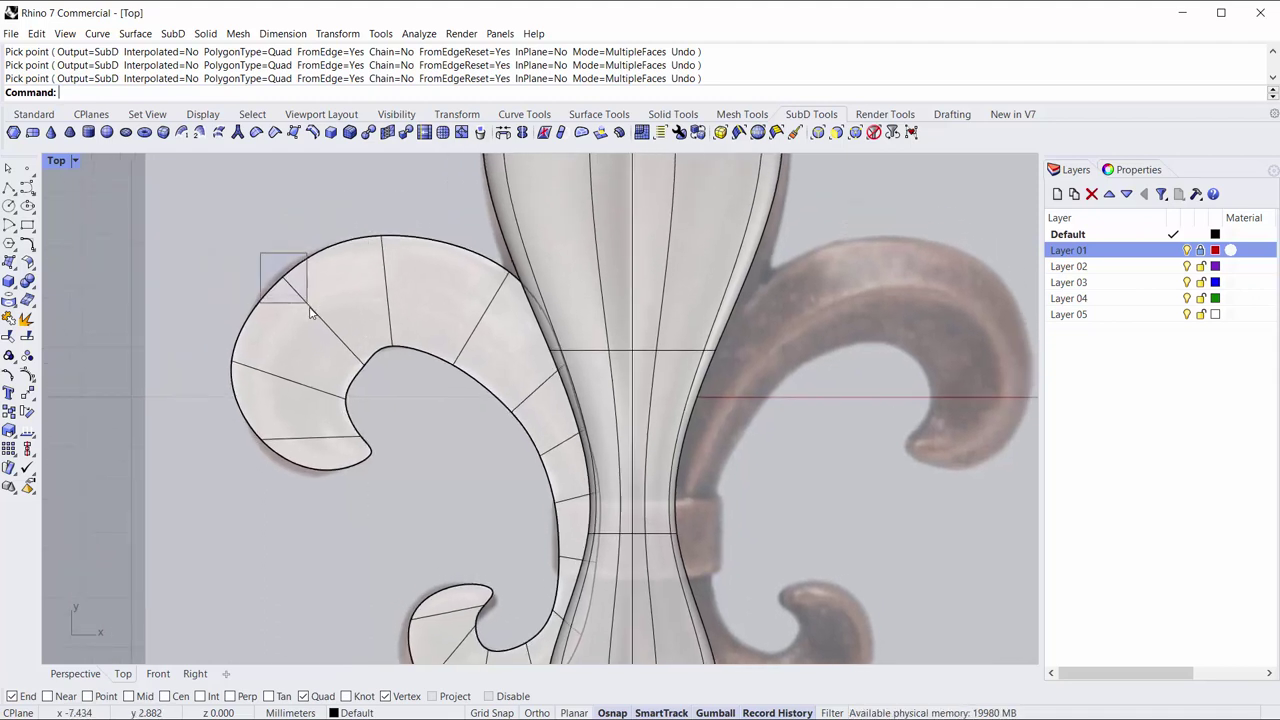
{"action": "left_click_drag", "start_coordinate": [260, 253], "coordinate": [310, 313]}
{"action": "scroll", "coordinate": [310, 313], "scroll_direction": "up", "scroll_amount": 2}
Move the curl's outer and inner vertices to follow the reference outline.
{"action": "left_click_drag", "start_coordinate": [313, 244], "coordinate": [309, 236]}
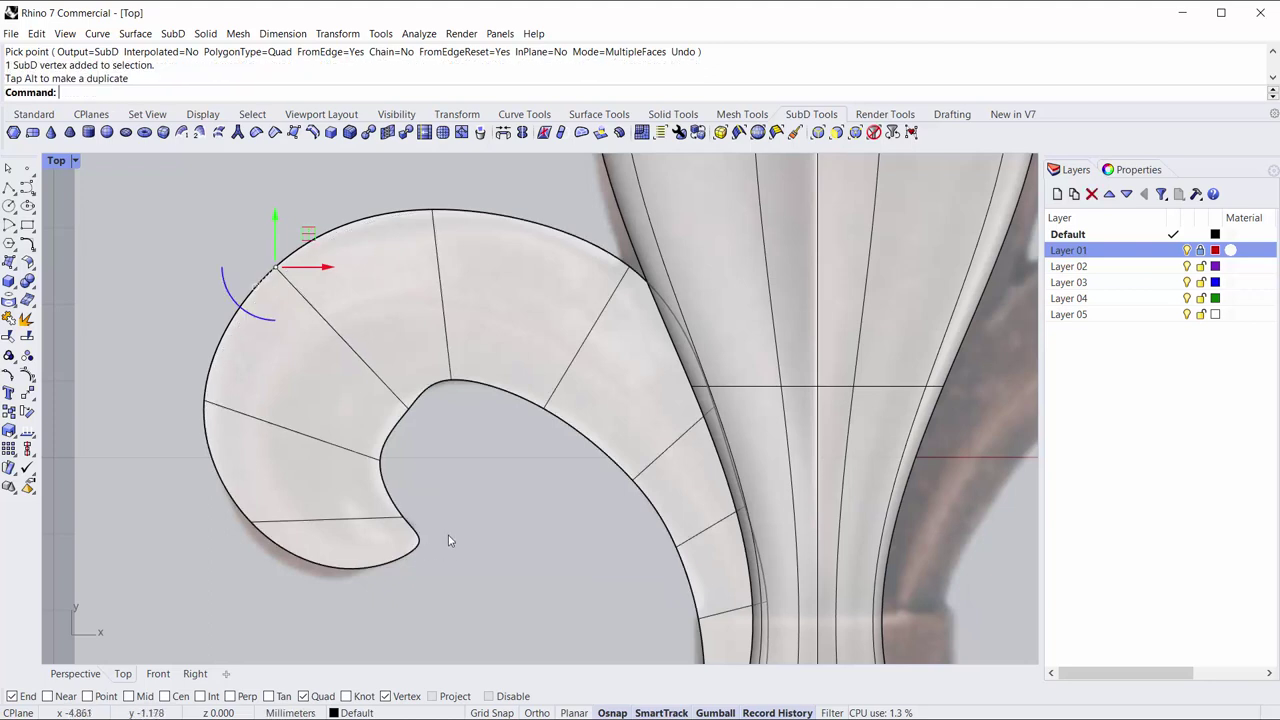
{"action": "left_click", "coordinate": [411, 413]}
{"action": "left_click_drag", "start_coordinate": [437, 380], "coordinate": [424, 382]}
{"action": "scroll", "coordinate": [514, 477], "scroll_direction": "down", "scroll_amount": 3}
{"action": "scroll", "coordinate": [463, 400], "scroll_direction": "up", "scroll_amount": 1}
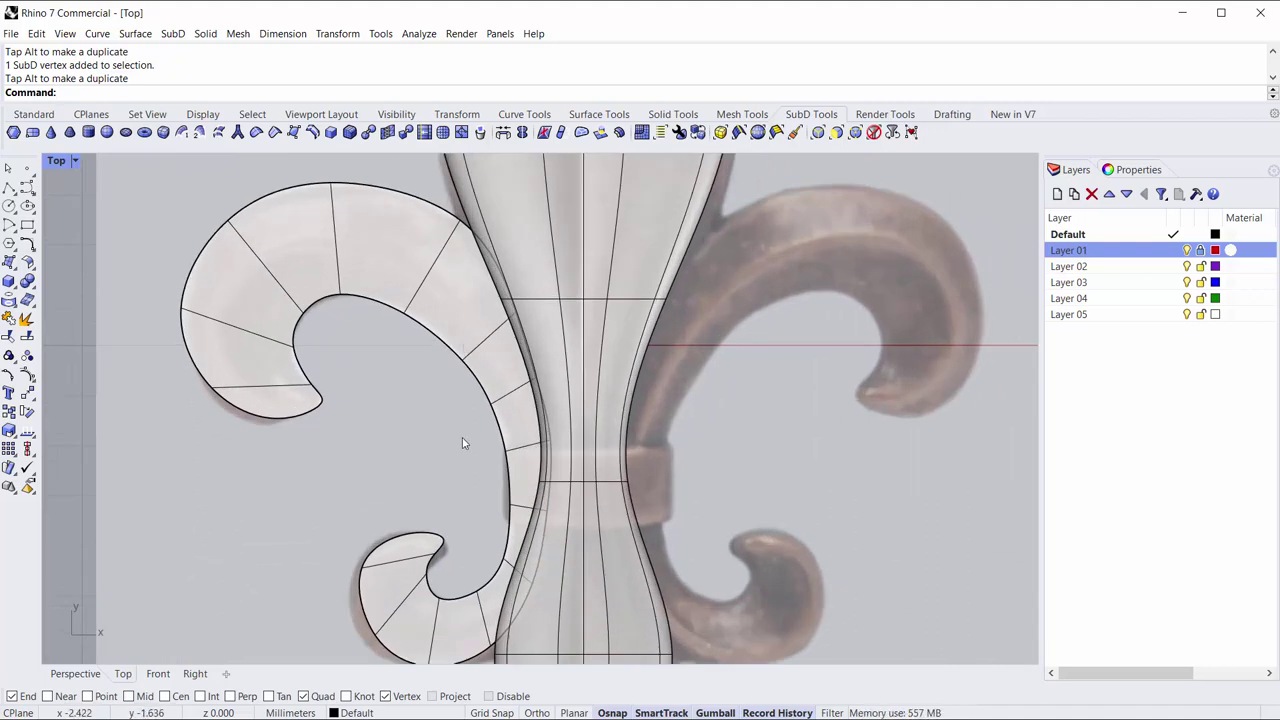
Delete an extra interior edge and pull the left and top vertices to widen the lobe.
{"action": "left_click", "coordinate": [259, 343]}
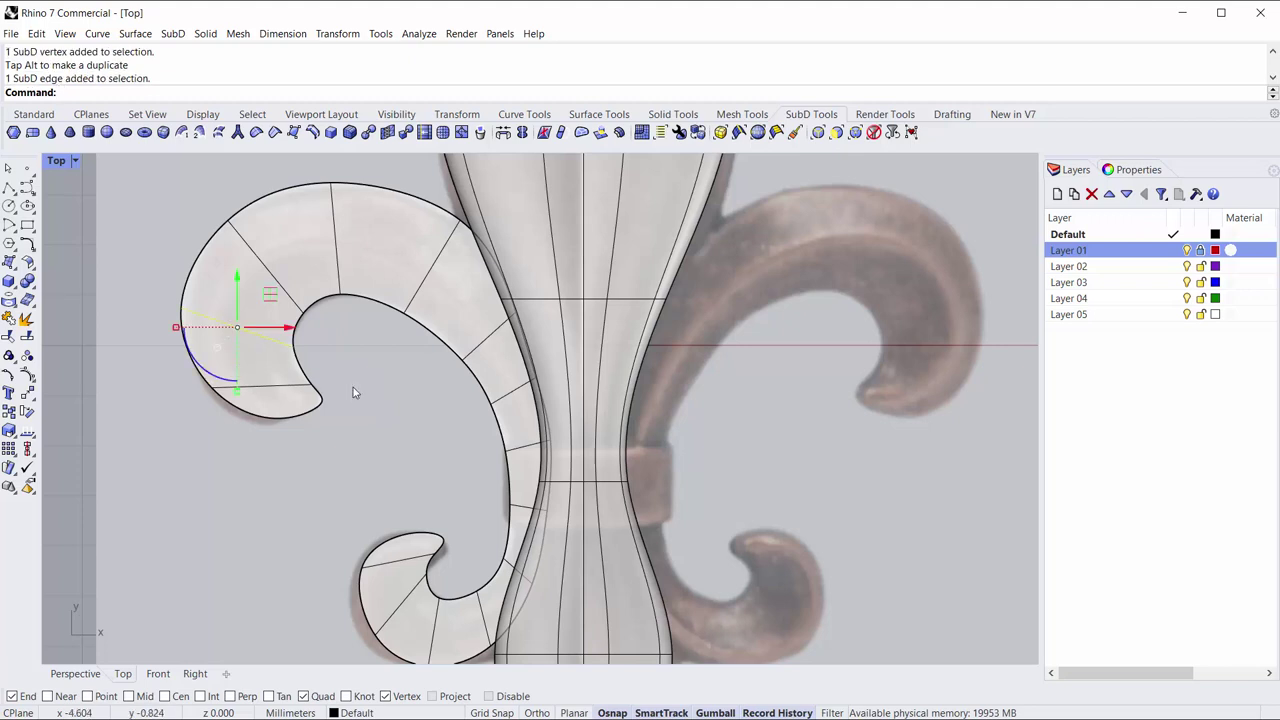
{"action": "key", "text": "Delete"}
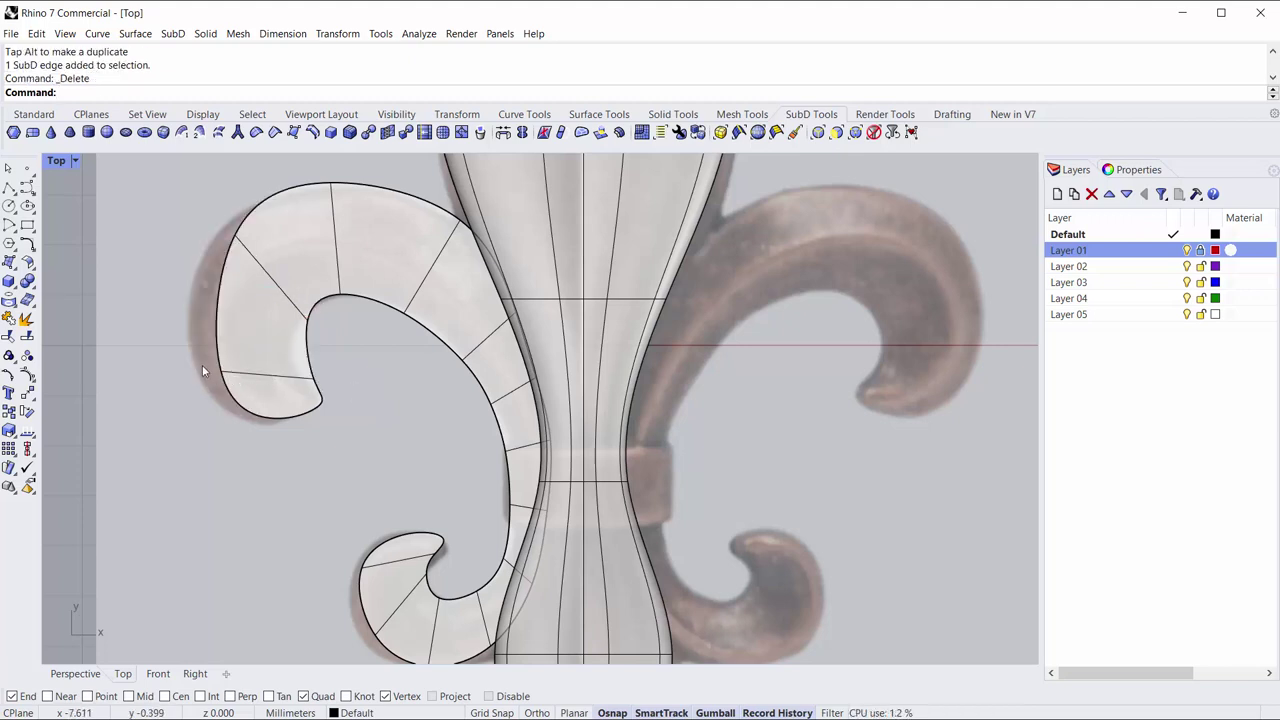
{"action": "left_click", "coordinate": [221, 372]}
{"action": "left_click_drag", "start_coordinate": [251, 350], "coordinate": [232, 344]}
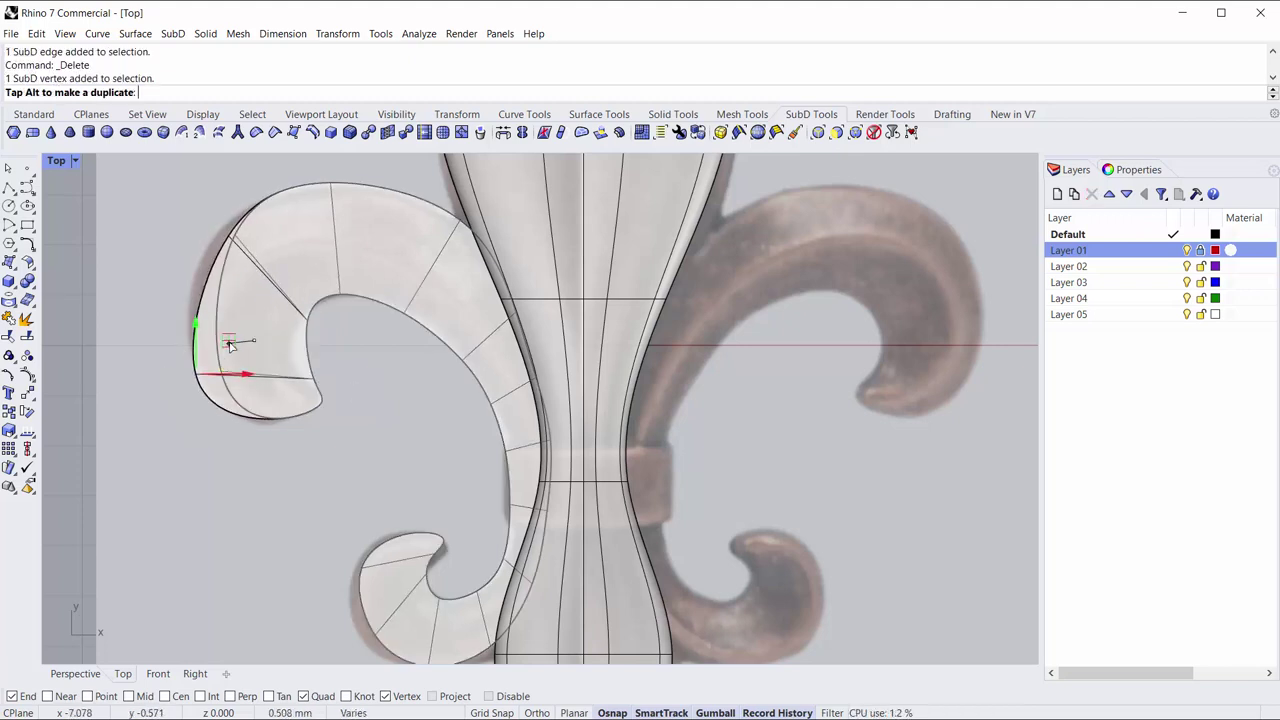
{"action": "left_click", "coordinate": [369, 379]}
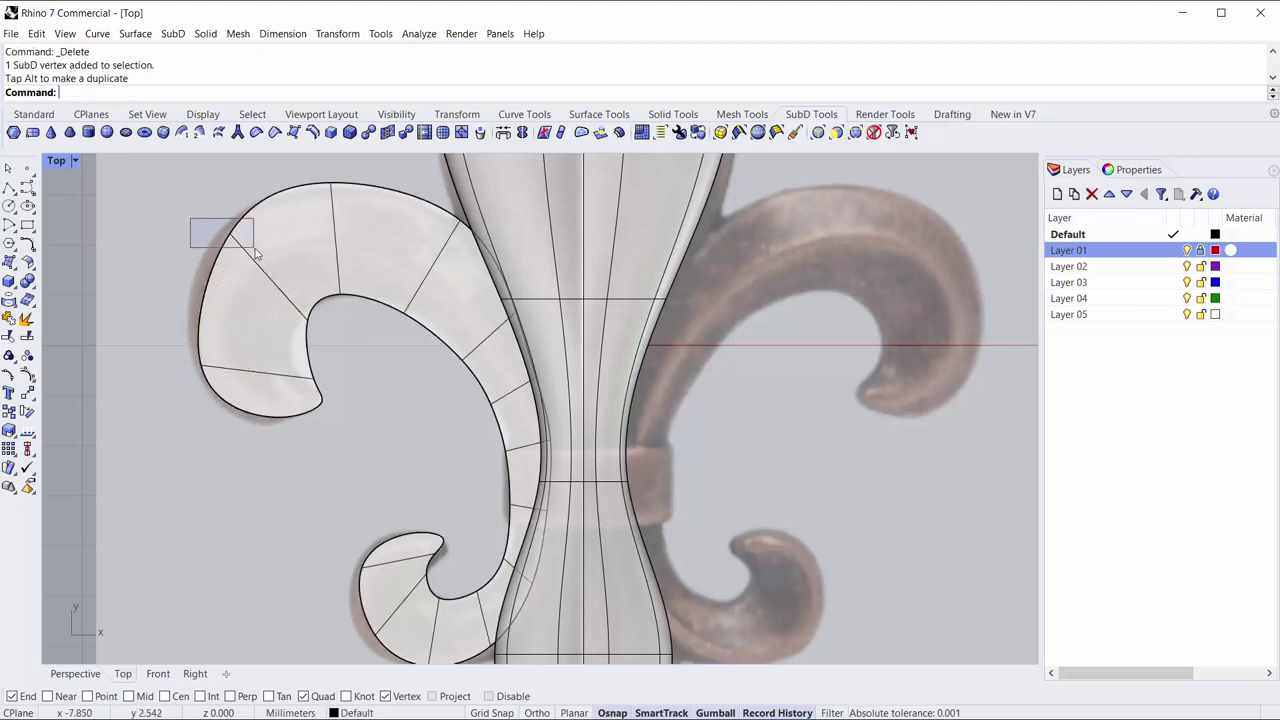
{"action": "mouse_move", "coordinate": [190, 218]}
{"action": "left_mouse_down"}
{"action": "mouse_move", "coordinate": [256, 255]}
{"action": "mouse_move", "coordinate": [208, 243]}
{"action": "left_mouse_up"}
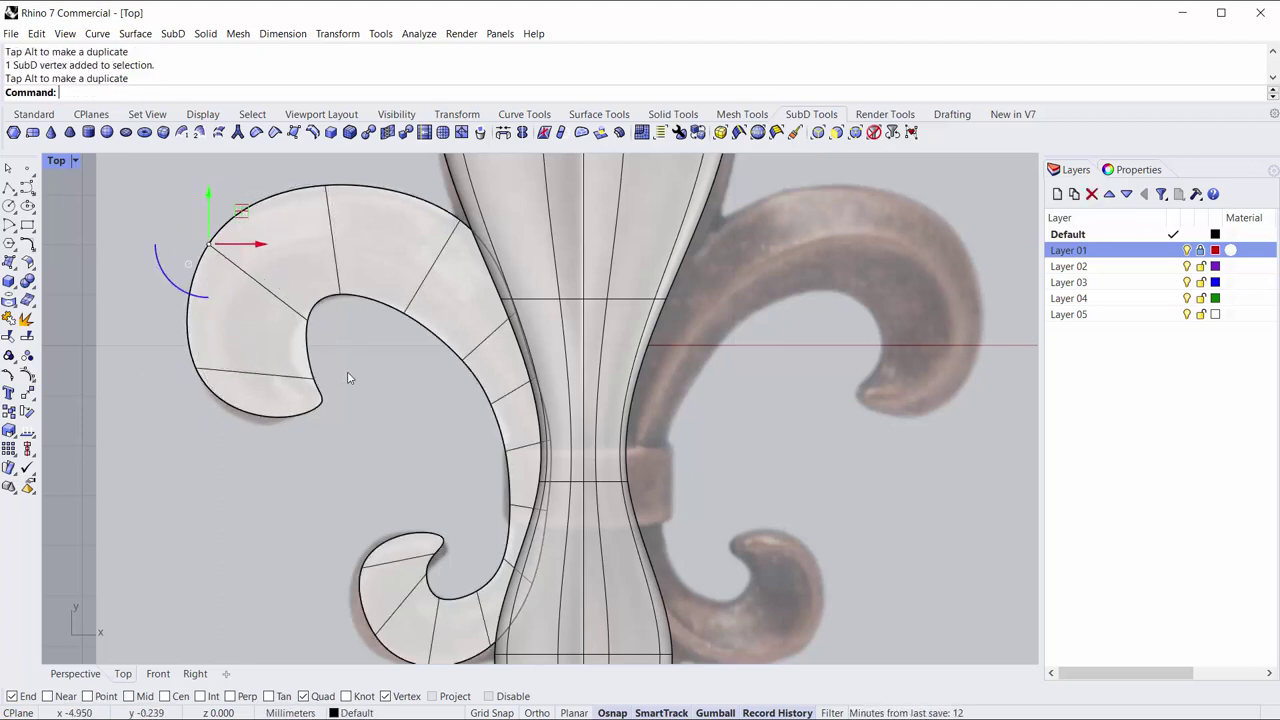
Delete the two extra edges beside the stem.
{"action": "left_click", "coordinate": [510, 397]}
{"action": "key", "text": "Delete"}
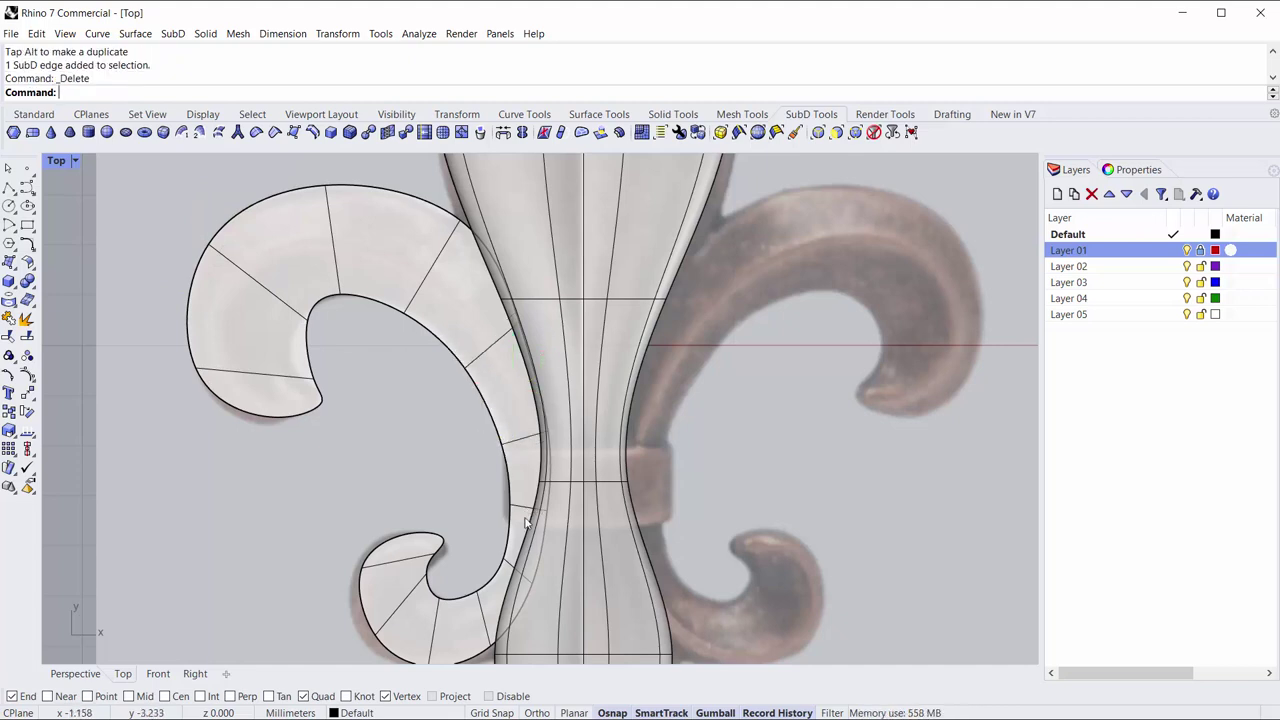
{"action": "left_click", "coordinate": [527, 516]}
{"action": "key", "text": "Delete"}
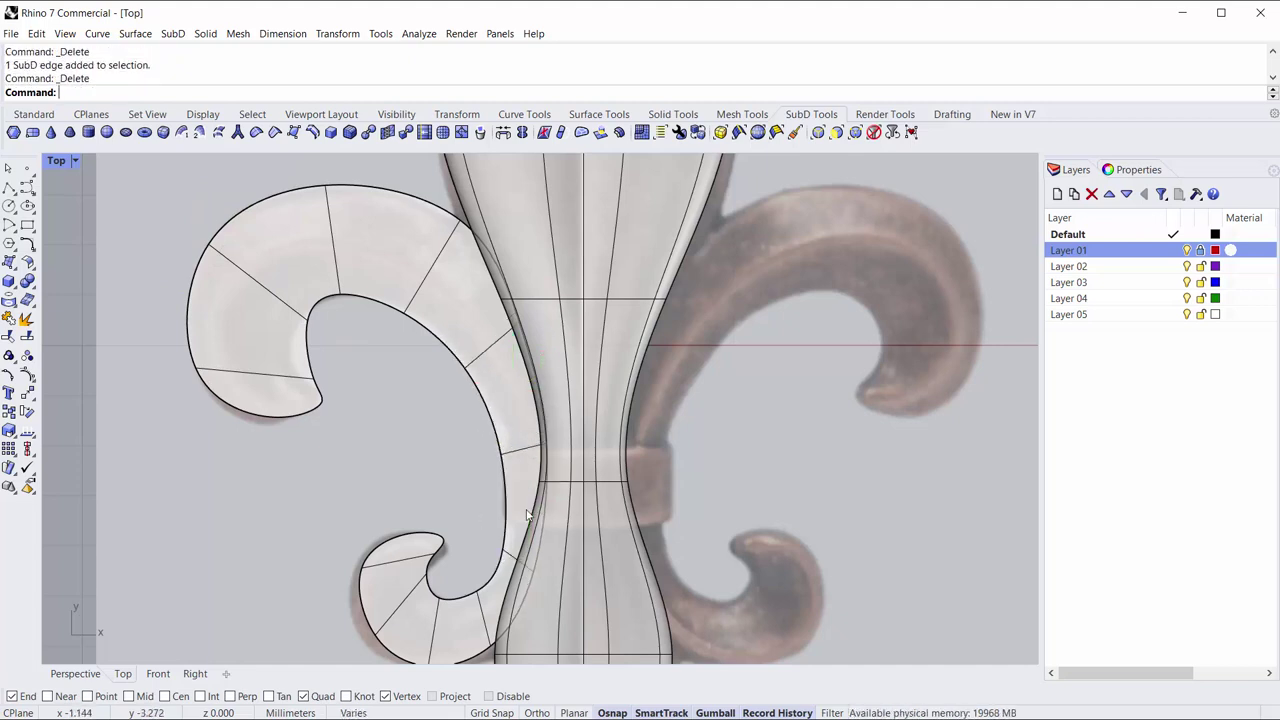
Delete the extra short edge on the lower curl and move its bottom vertex to match the reference.
{"action": "scroll", "coordinate": [485, 540], "scroll_direction": "up", "scroll_amount": 2}
{"action": "scroll", "coordinate": [478, 555], "scroll_direction": "up", "scroll_amount": 1}
{"action": "scroll", "coordinate": [484, 530], "scroll_direction": "up", "scroll_amount": 2}
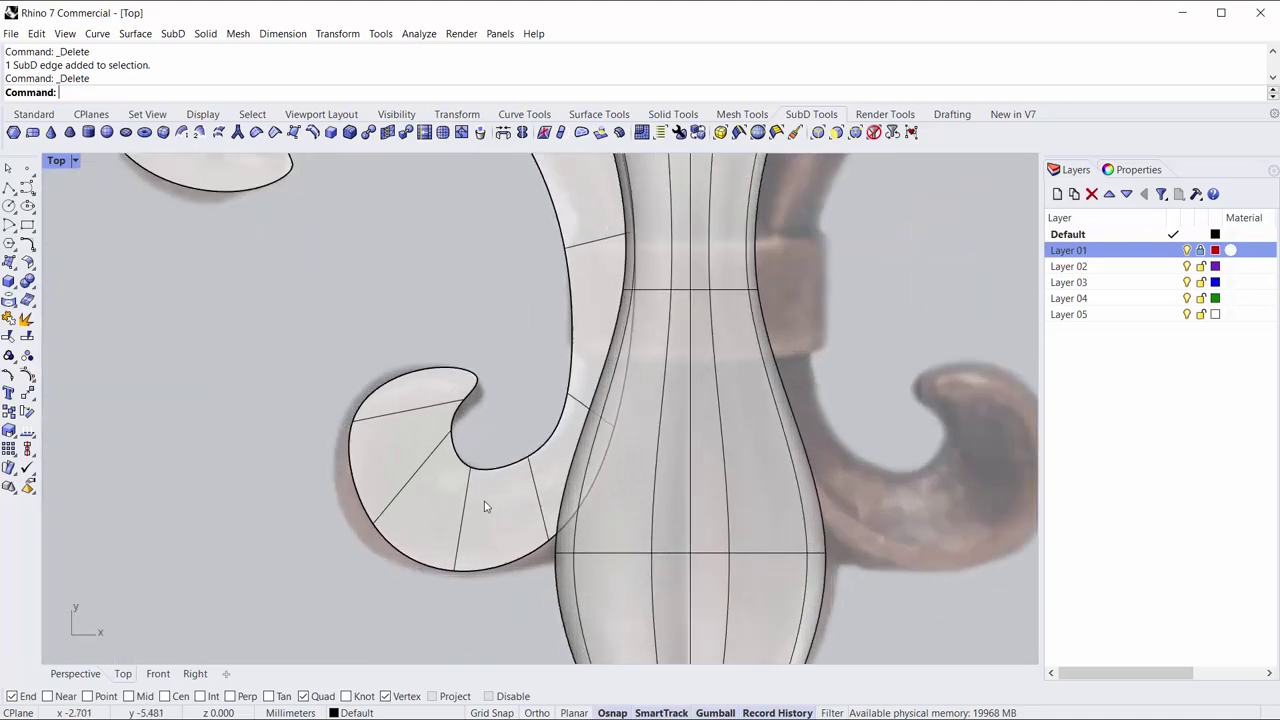
{"action": "left_click", "coordinate": [540, 508]}
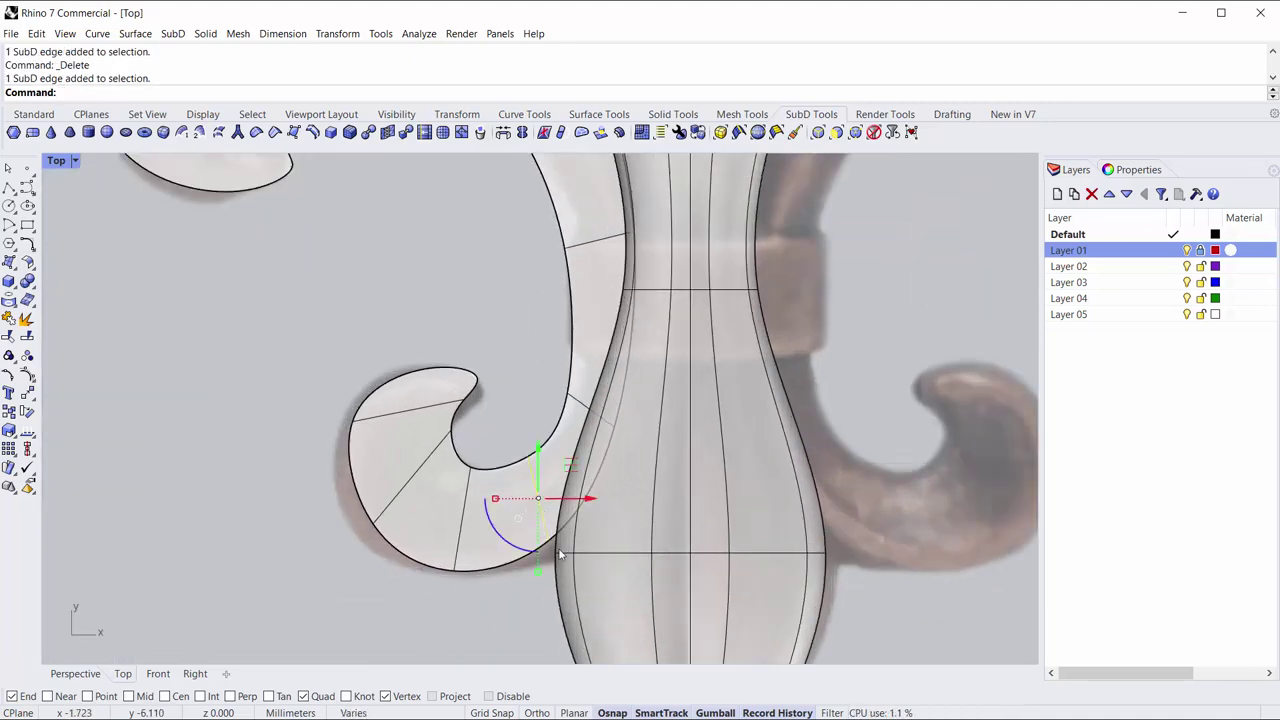
{"action": "key", "text": "Delete"}
{"action": "left_click", "coordinate": [466, 553]}
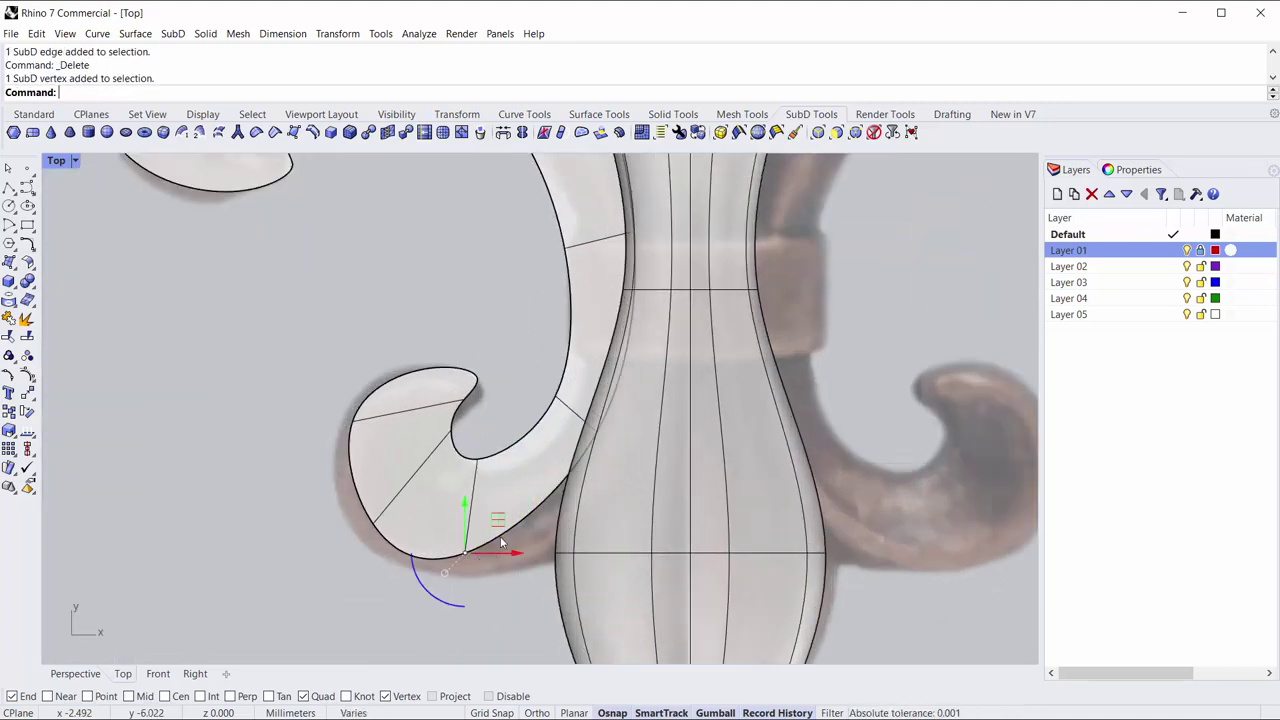
{"action": "mouse_move", "coordinate": [497, 518]}
{"action": "left_mouse_down"}
{"action": "mouse_move", "coordinate": [585, 543]}
{"action": "mouse_move", "coordinate": [545, 520]}
{"action": "left_mouse_up"}
{"action": "key", "text": "Escape"}
Push the lower curl's left-side vertices outward to follow the reference outline.
{"action": "left_click", "coordinate": [418, 494]}
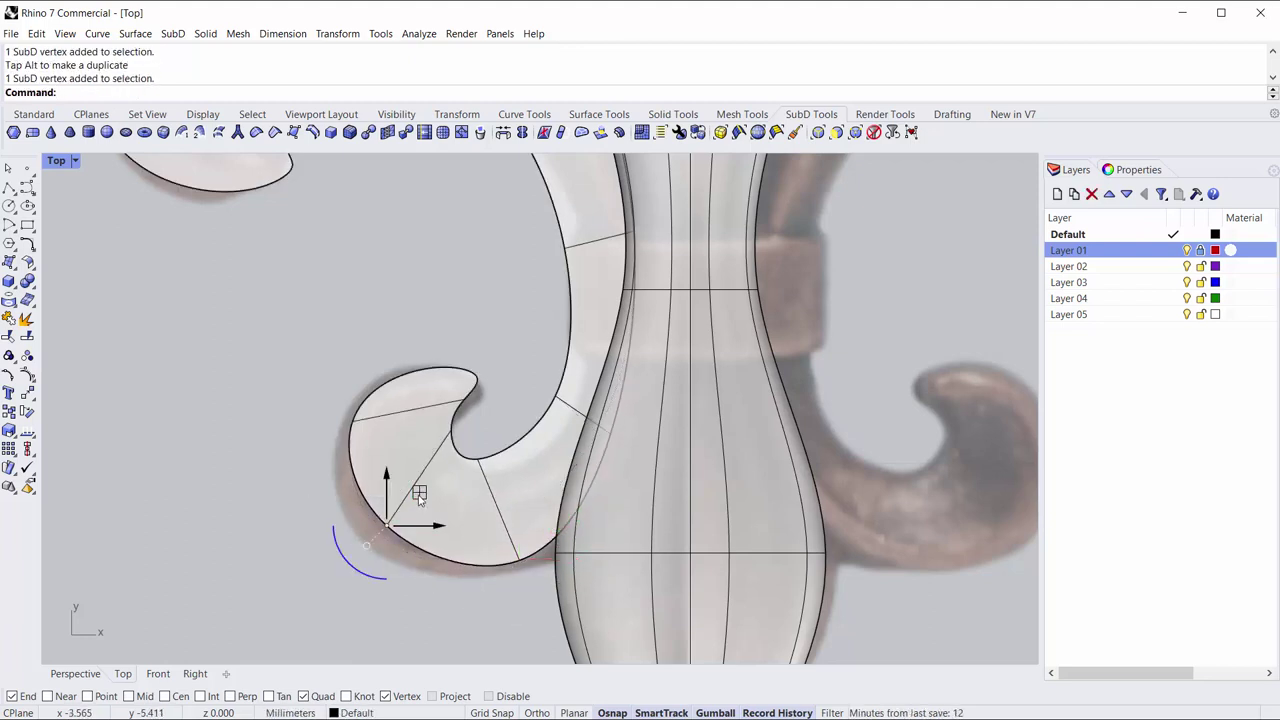
{"action": "left_click_drag", "start_coordinate": [418, 494], "coordinate": [397, 509]}
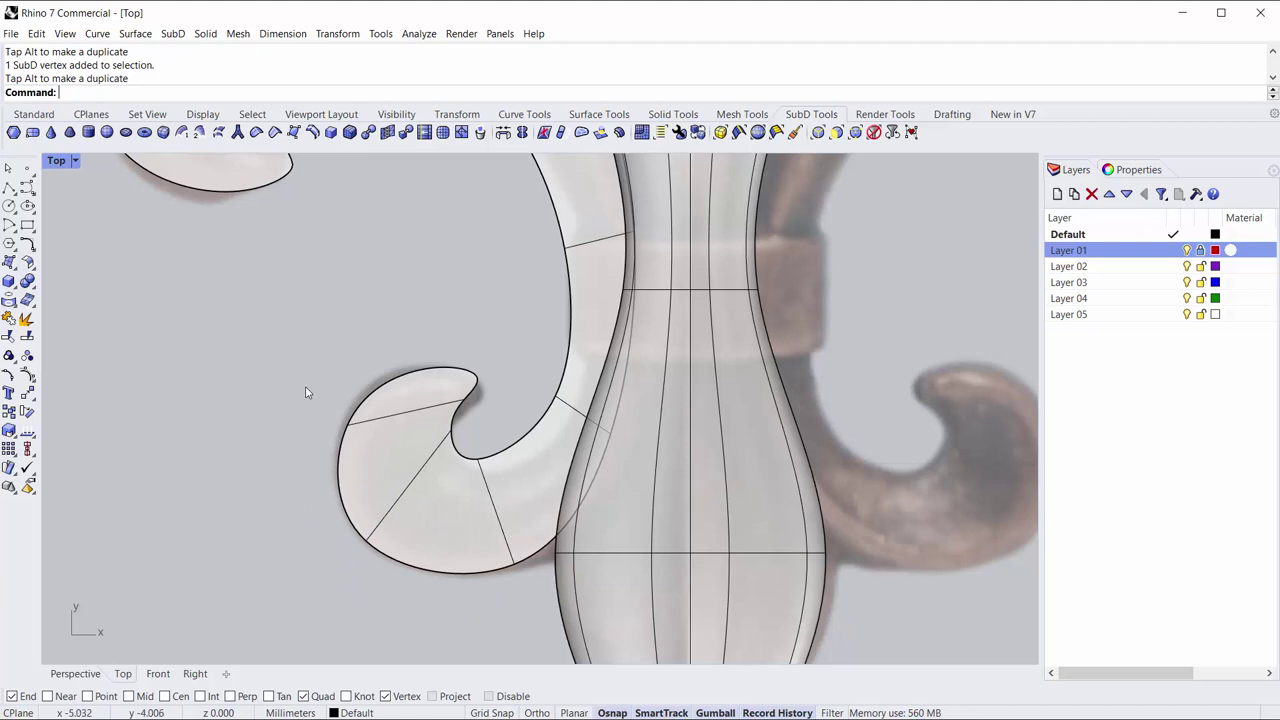
{"action": "left_click", "coordinate": [347, 426]}
{"action": "left_click_drag", "start_coordinate": [380, 395], "coordinate": [372, 400]}
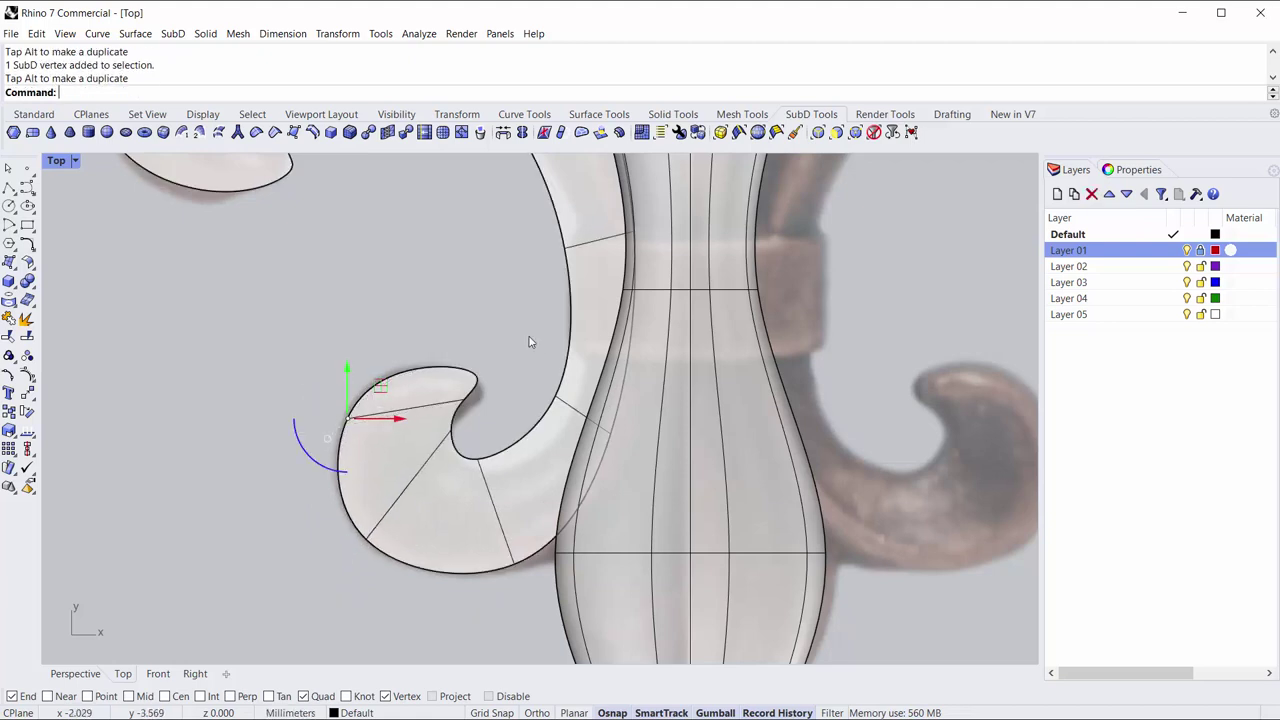
{"action": "scroll", "coordinate": [500, 370], "scroll_direction": "up", "scroll_amount": 5}
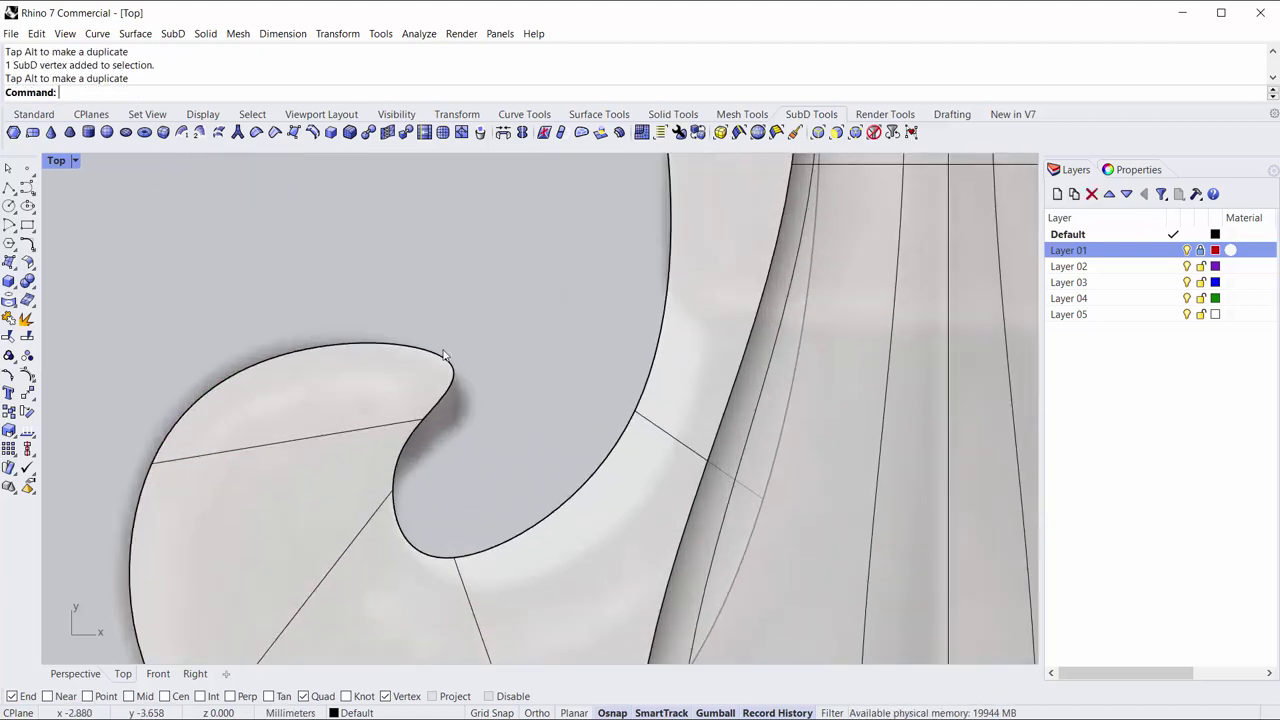
Sharpen the curl tip into a pointed hook and raise its left-end vertex slightly.
{"action": "left_click", "coordinate": [450, 364]}
{"action": "left_click_drag", "start_coordinate": [497, 332], "coordinate": [503, 368]}
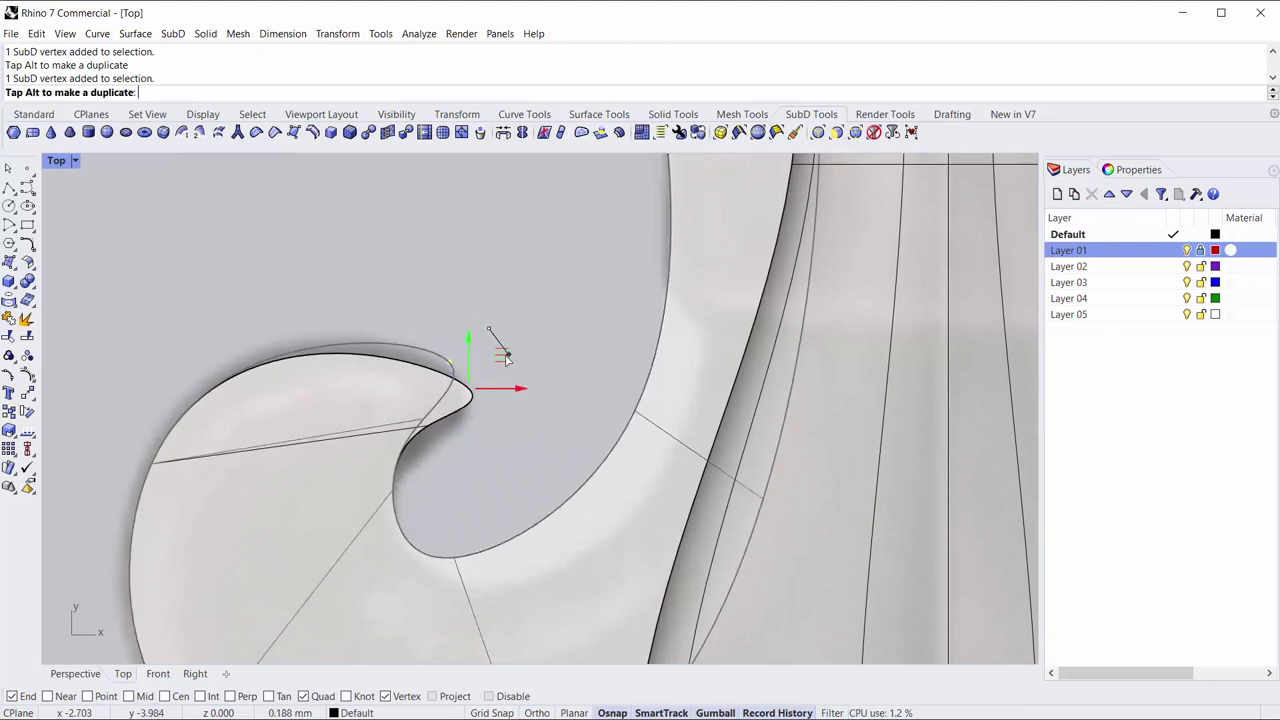
{"action": "left_click", "coordinate": [431, 429]}
{"action": "left_click_drag", "start_coordinate": [431, 429], "coordinate": [468, 399]}
{"action": "left_click", "coordinate": [476, 524]}
{"action": "left_click", "coordinate": [151, 463]}
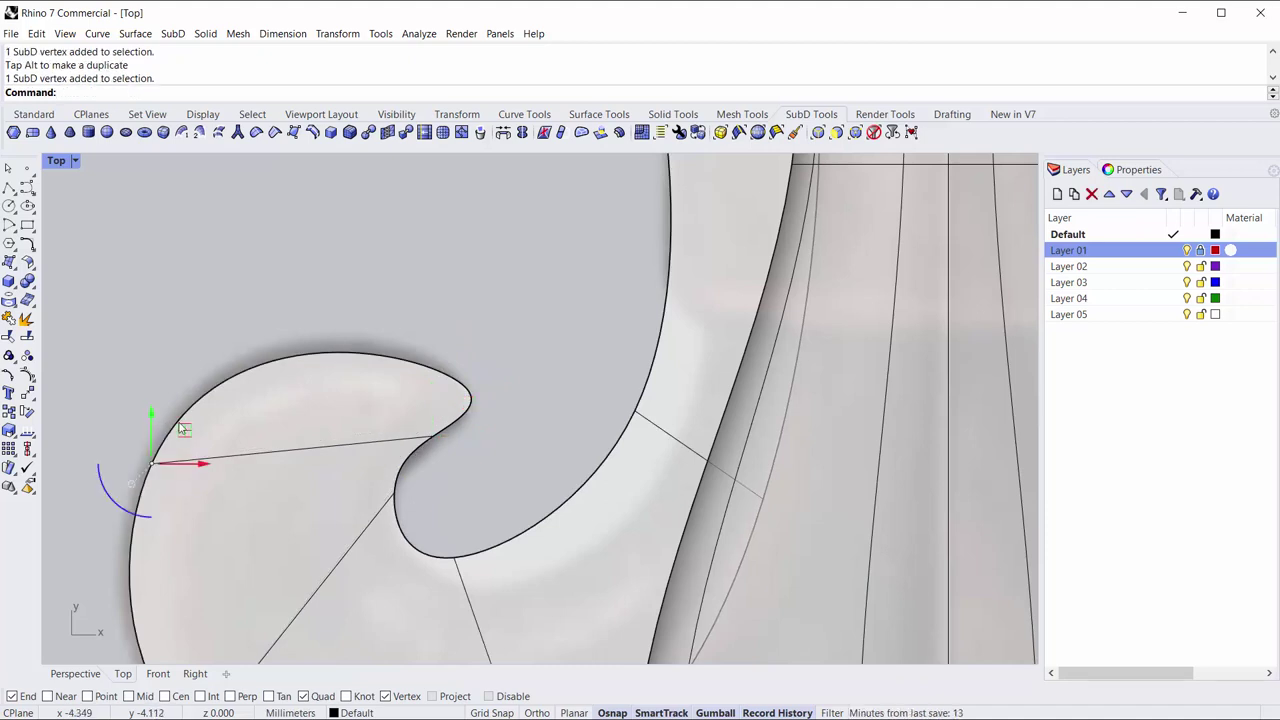
{"action": "left_click_drag", "start_coordinate": [184, 430], "coordinate": [185, 421]}
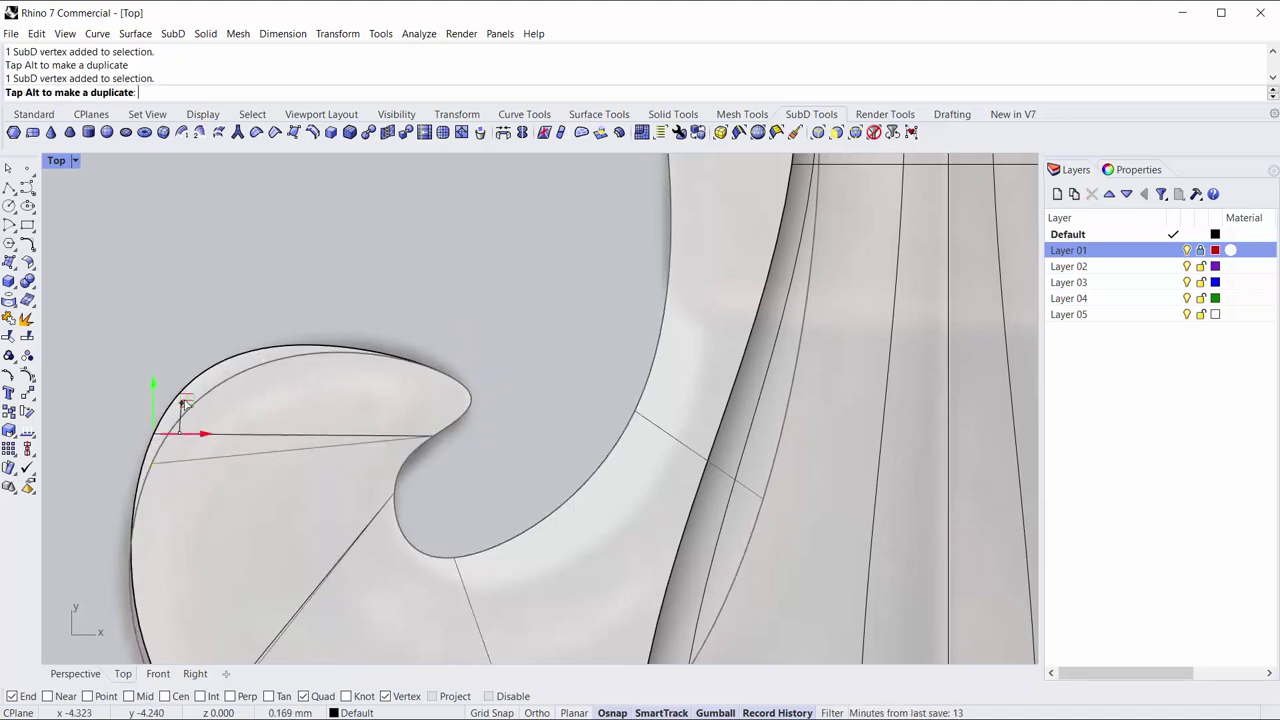
In flat SubD display, shift the curl's top corner right and pull its inner notch down.
{"action": "left_click", "coordinate": [270, 335]}
{"action": "left_click", "coordinate": [368, 370]}
{"action": "key", "text": "Tab"}
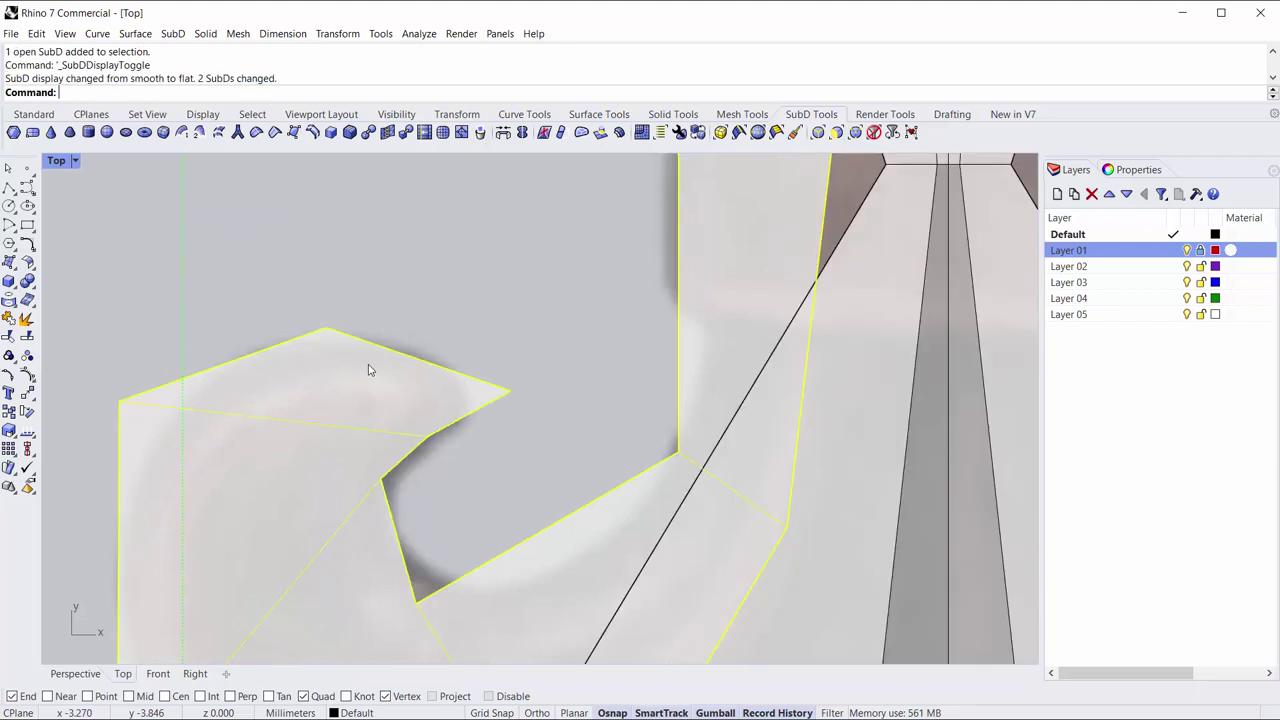
{"action": "left_click", "coordinate": [345, 313]}
{"action": "left_click", "coordinate": [326, 327], "text": "ctrl+shift"}
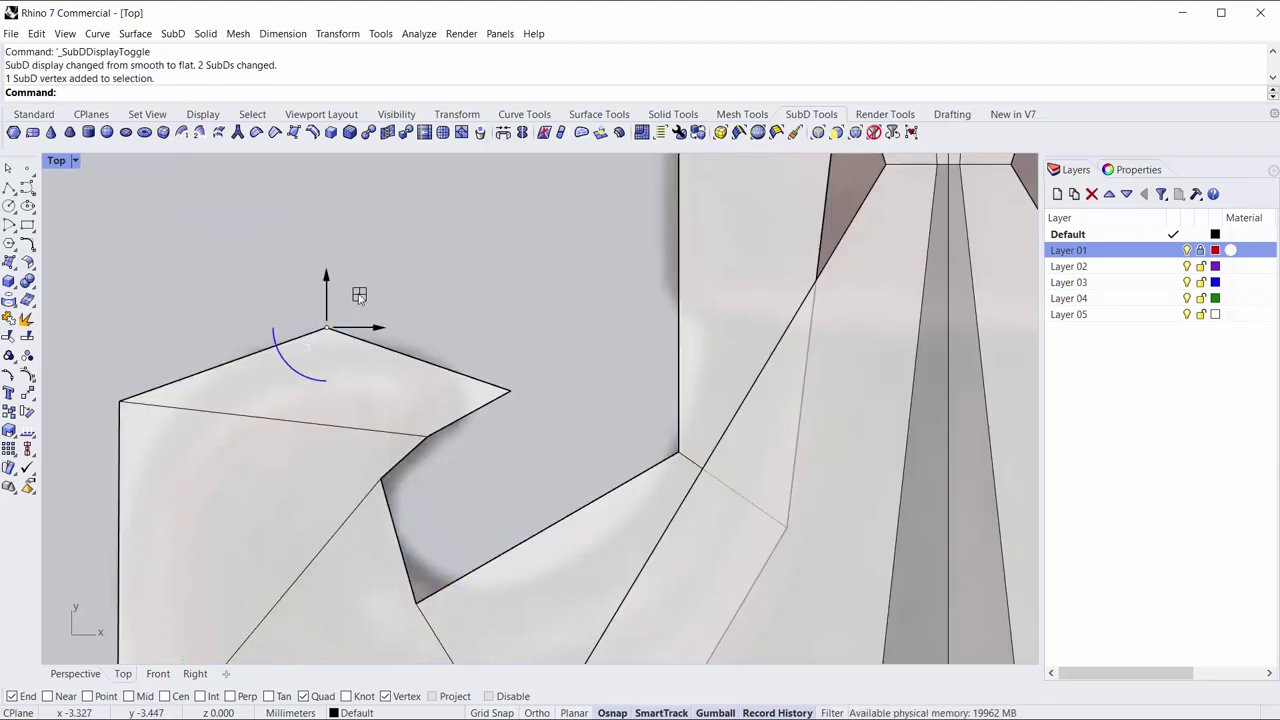
{"action": "left_click_drag", "start_coordinate": [359, 295], "coordinate": [431, 310]}
{"action": "left_click", "coordinate": [253, 295]}
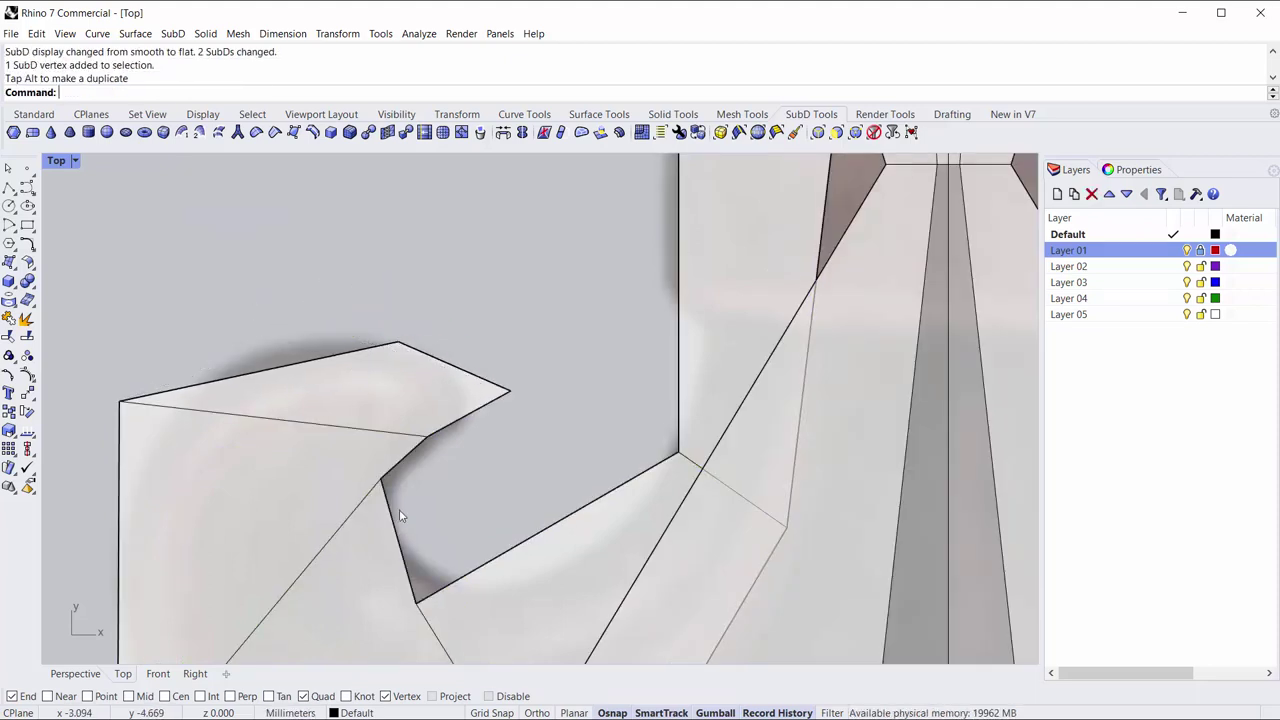
{"action": "left_click", "coordinate": [382, 481], "text": "ctrl+shift"}
{"action": "left_click_drag", "start_coordinate": [415, 474], "coordinate": [419, 512]}
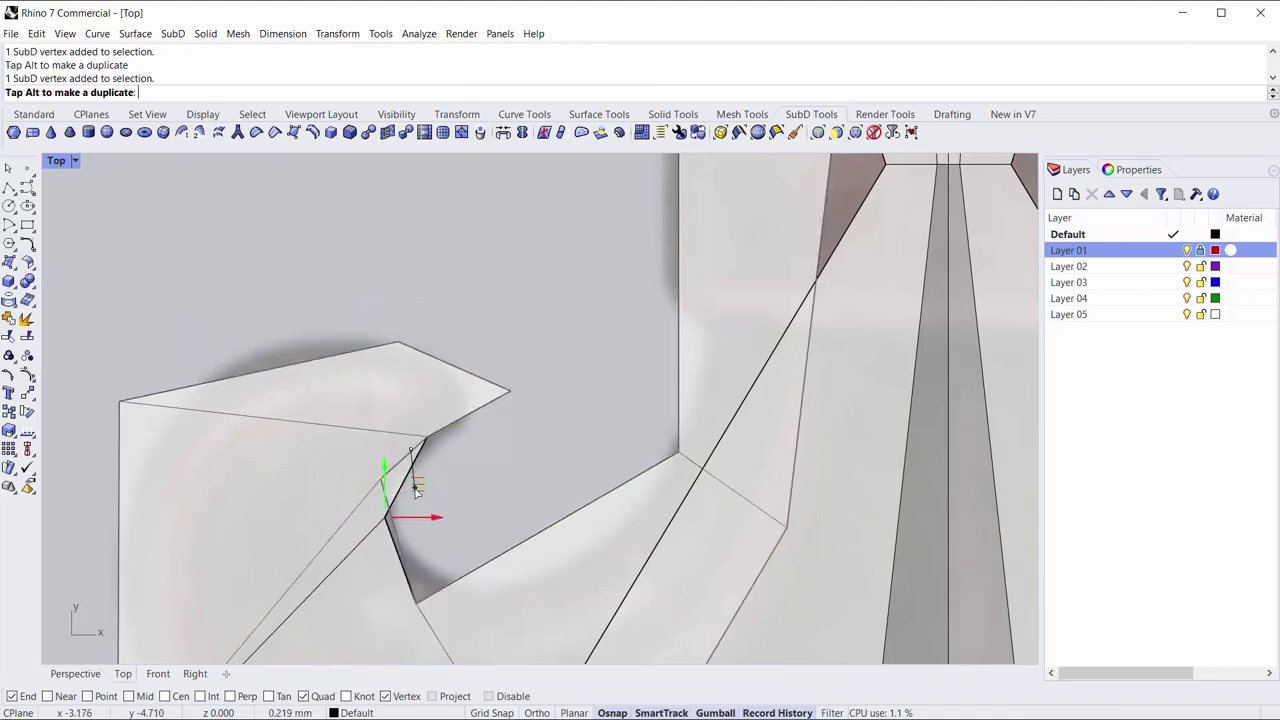
{"action": "key", "text": "Tab"}
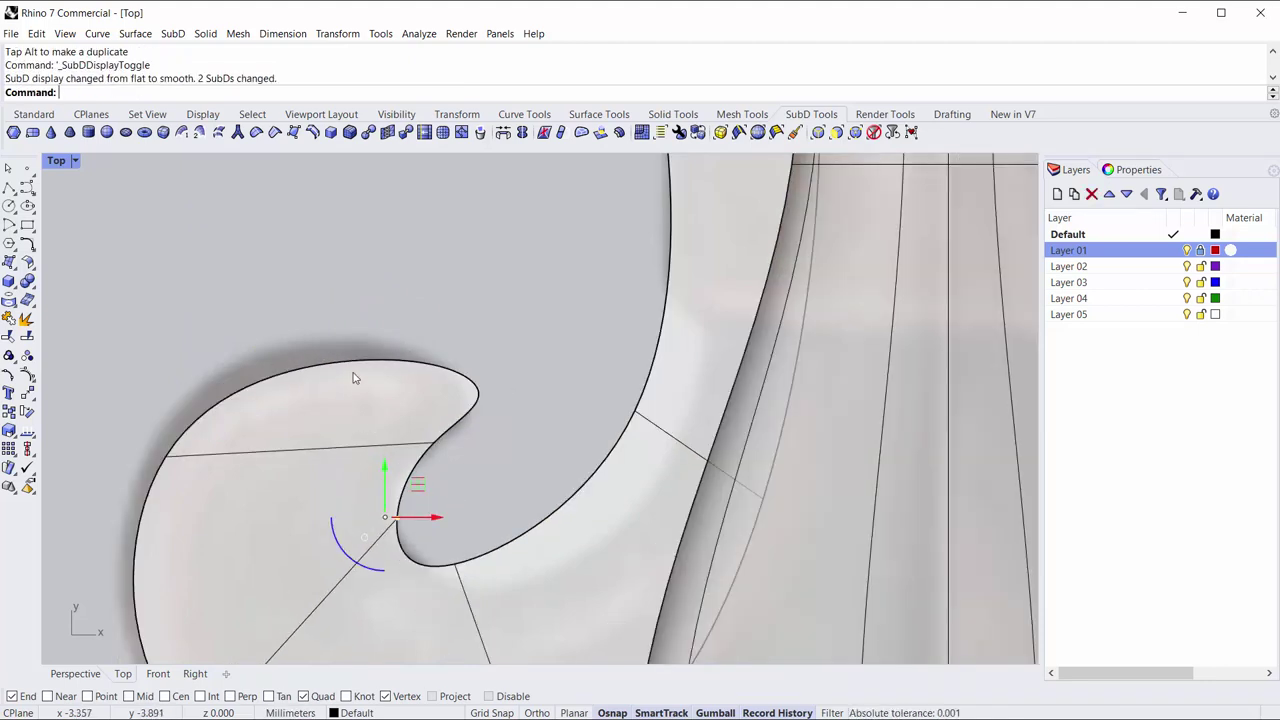
Widen the curl's upper-left edge and reshape its tip into a rounder hook.
{"action": "left_click", "coordinate": [323, 368], "text": "ctrl+shift"}
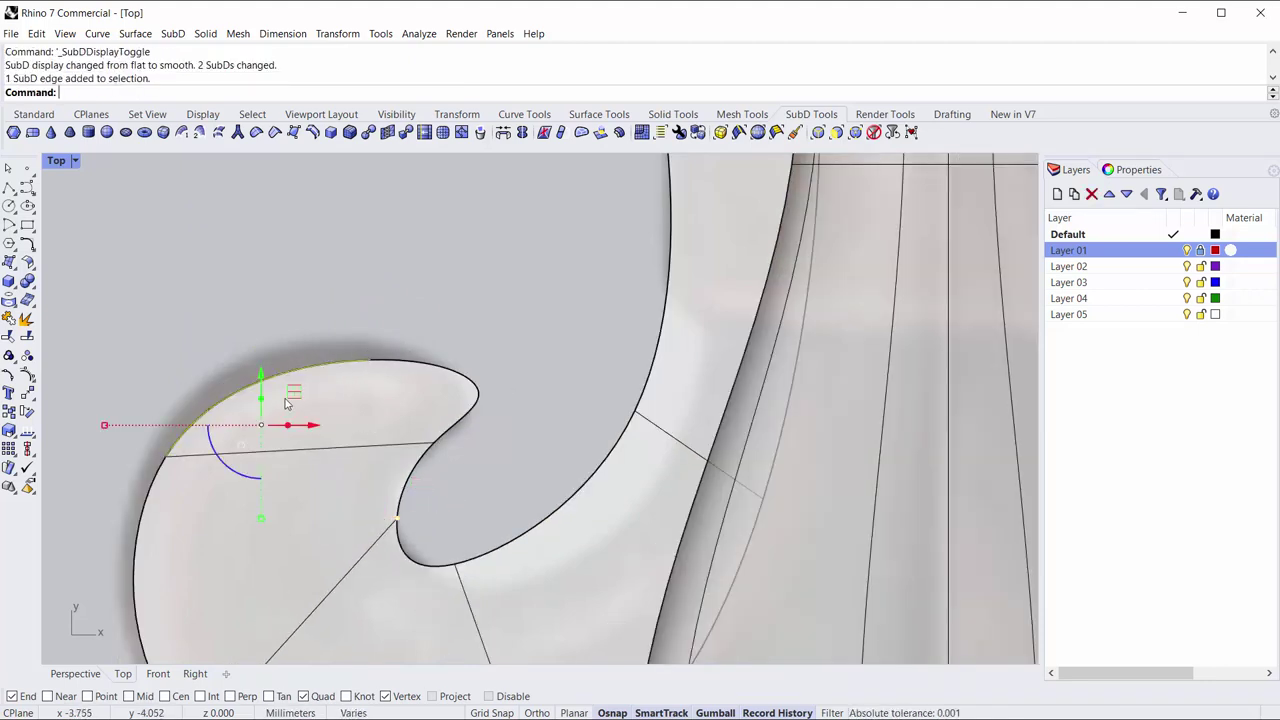
{"action": "left_click_drag", "start_coordinate": [288, 400], "coordinate": [277, 381]}
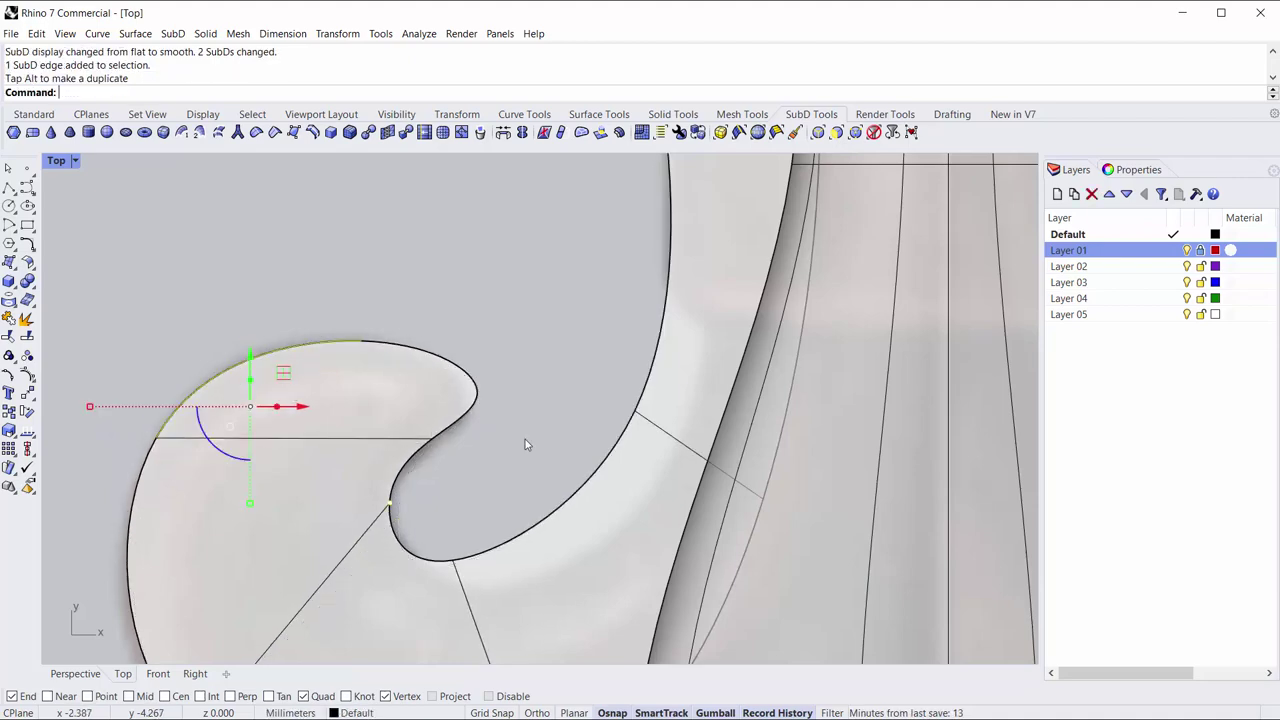
{"action": "scroll", "coordinate": [527, 445], "scroll_direction": "down", "scroll_amount": 5}
{"action": "right_click_drag", "start_coordinate": [329, 437], "coordinate": [406, 524]}
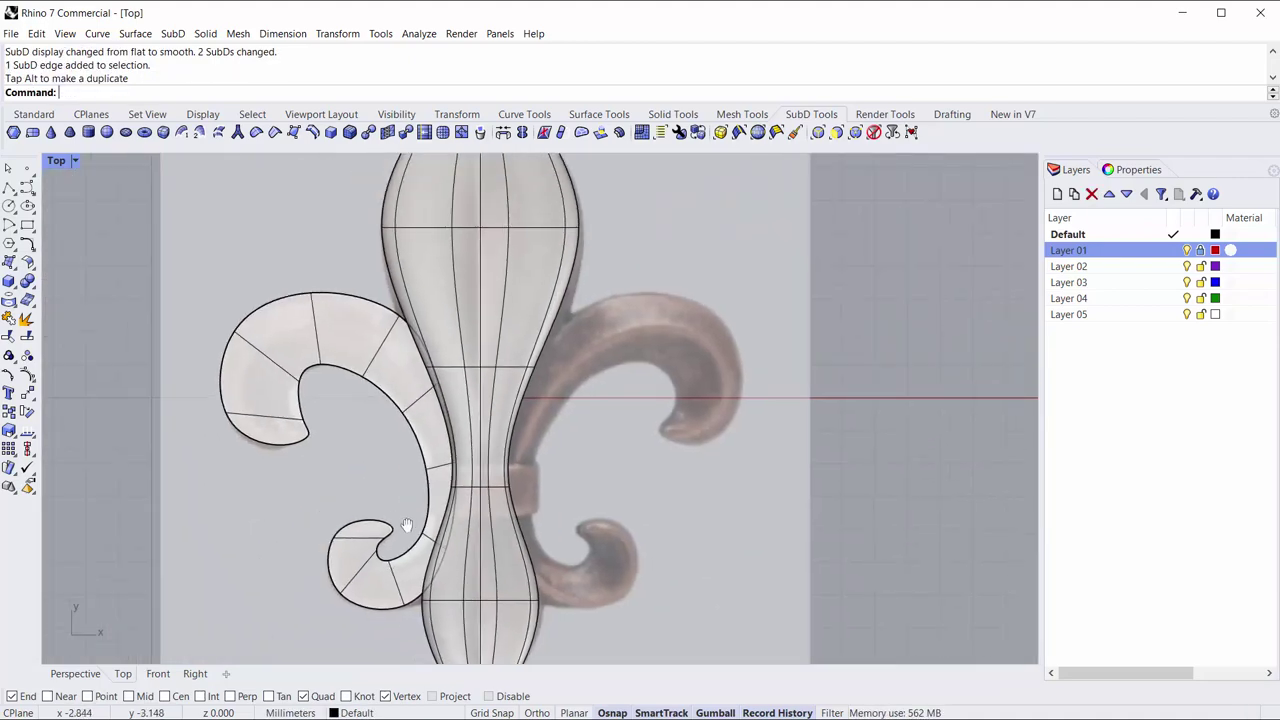
{"action": "scroll", "coordinate": [363, 397], "scroll_direction": "up", "scroll_amount": 5}
{"action": "scroll", "coordinate": [368, 422], "scroll_direction": "up", "scroll_amount": 2}
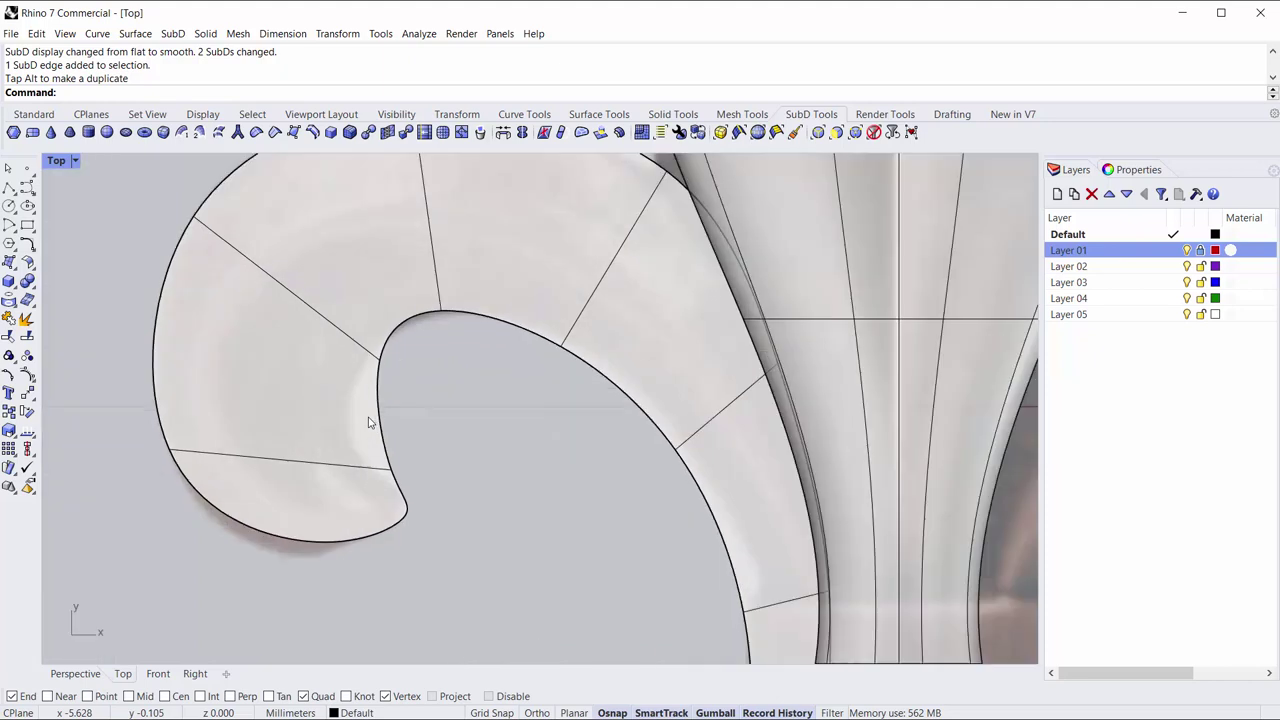
{"action": "left_click", "coordinate": [392, 470]}
{"action": "left_click_drag", "start_coordinate": [425, 440], "coordinate": [383, 410]}
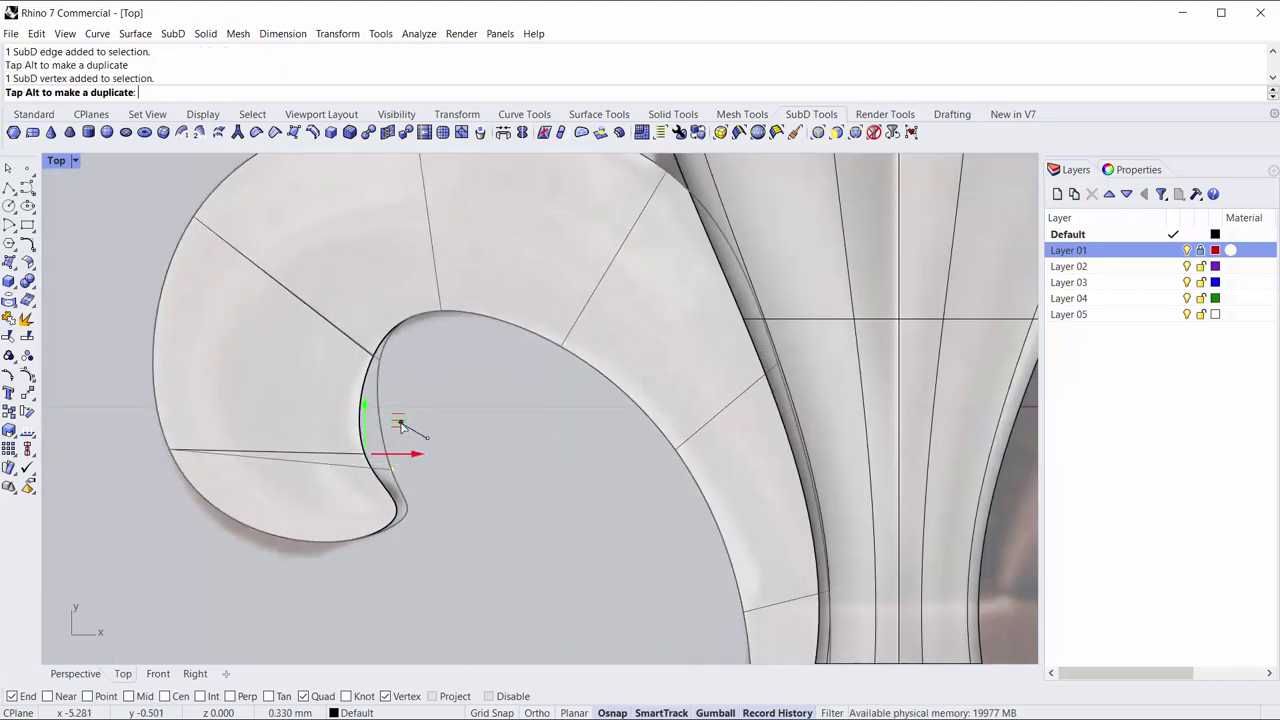
{"action": "left_click", "coordinate": [411, 505]}
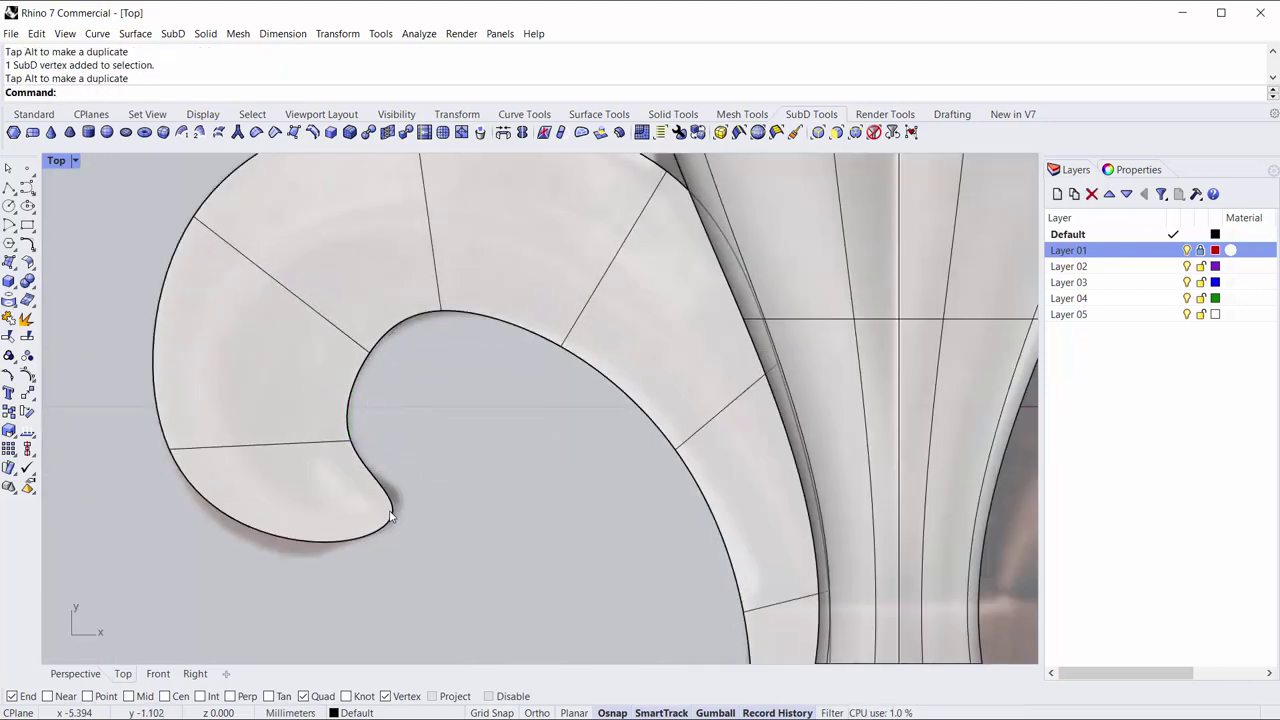
{"action": "left_click_drag", "start_coordinate": [430, 492], "coordinate": [440, 482]}
{"action": "left_click", "coordinate": [446, 590]}
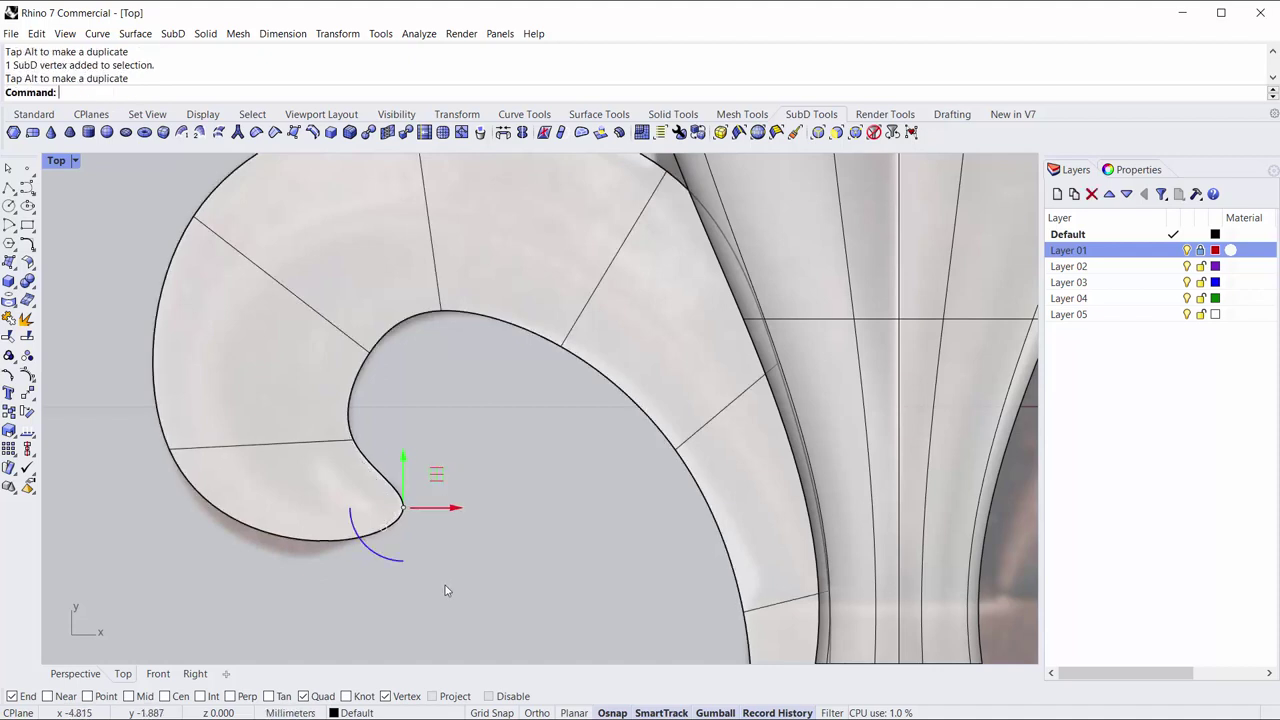
Move the curl's bottom edge and inner top point to round the inner arc.
{"action": "left_click", "coordinate": [341, 549]}
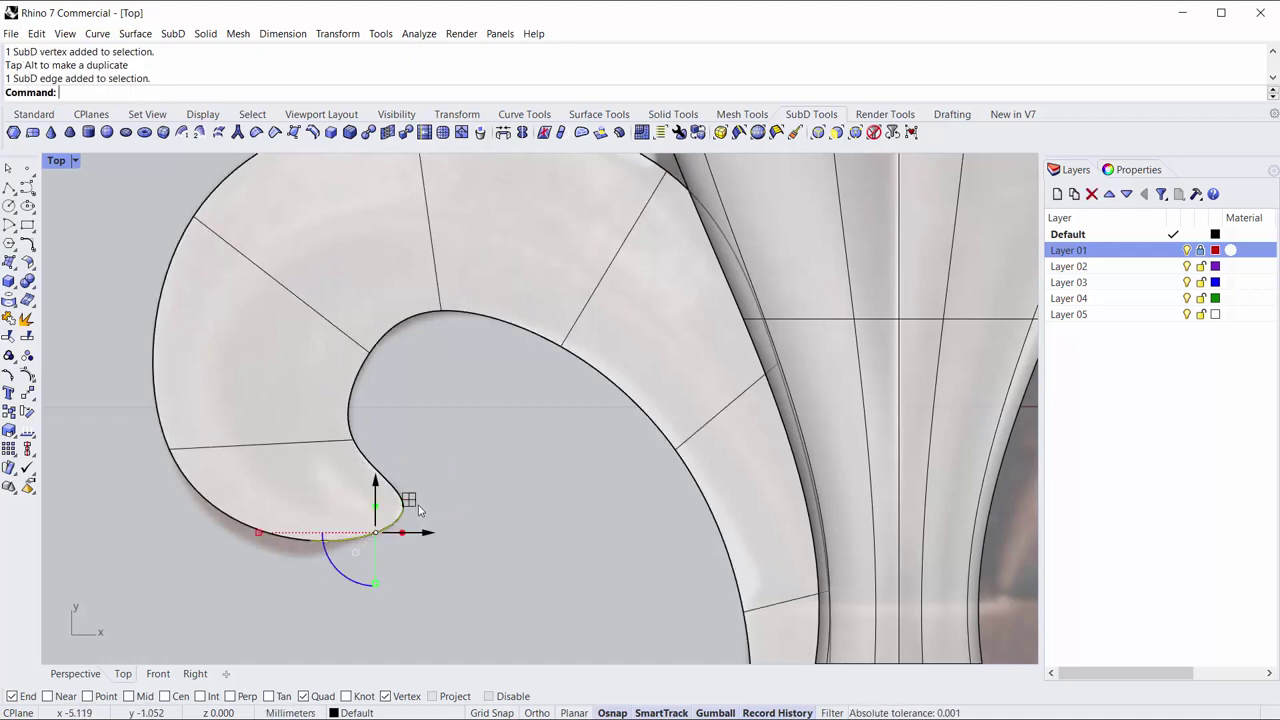
{"action": "left_click_drag", "start_coordinate": [418, 510], "coordinate": [497, 525]}
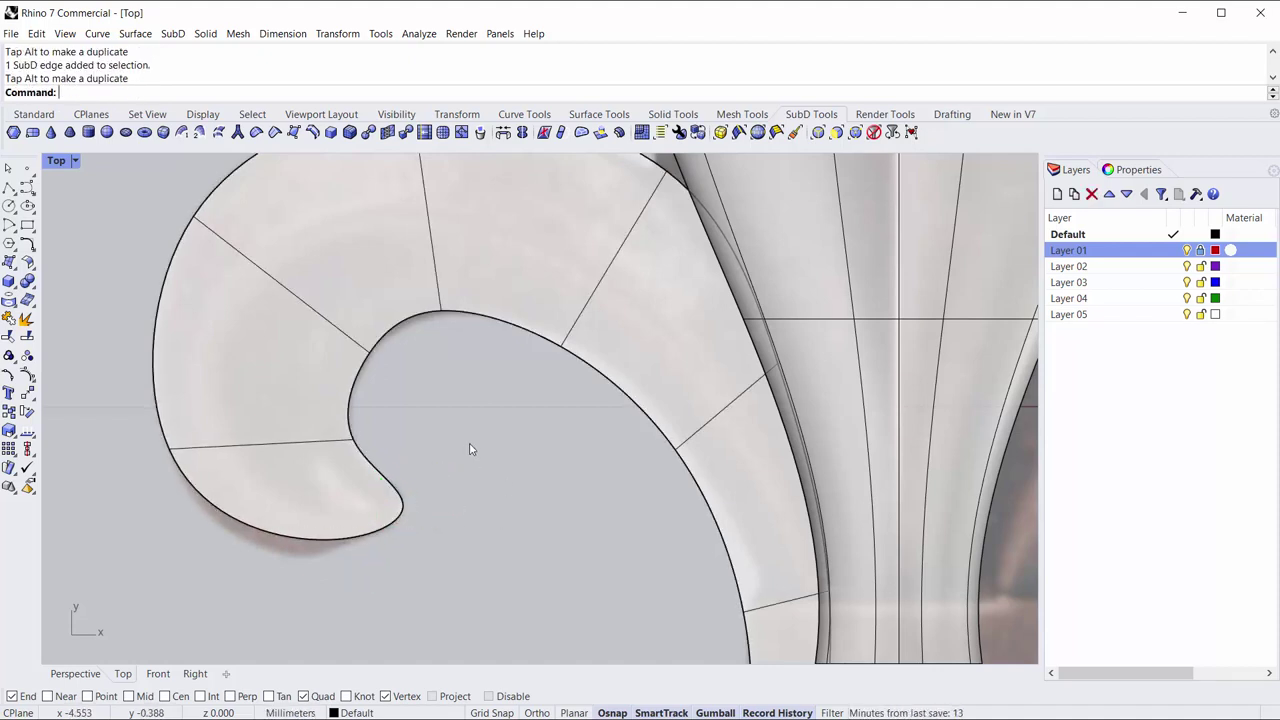
{"action": "left_click", "coordinate": [497, 525]}
{"action": "scroll", "coordinate": [470, 449], "scroll_direction": "down", "scroll_amount": 1}
{"action": "scroll", "coordinate": [420, 410], "scroll_direction": "down", "scroll_amount": 2}
{"action": "scroll", "coordinate": [366, 371], "scroll_direction": "up", "scroll_amount": 3}
{"action": "left_click", "coordinate": [349, 370]}
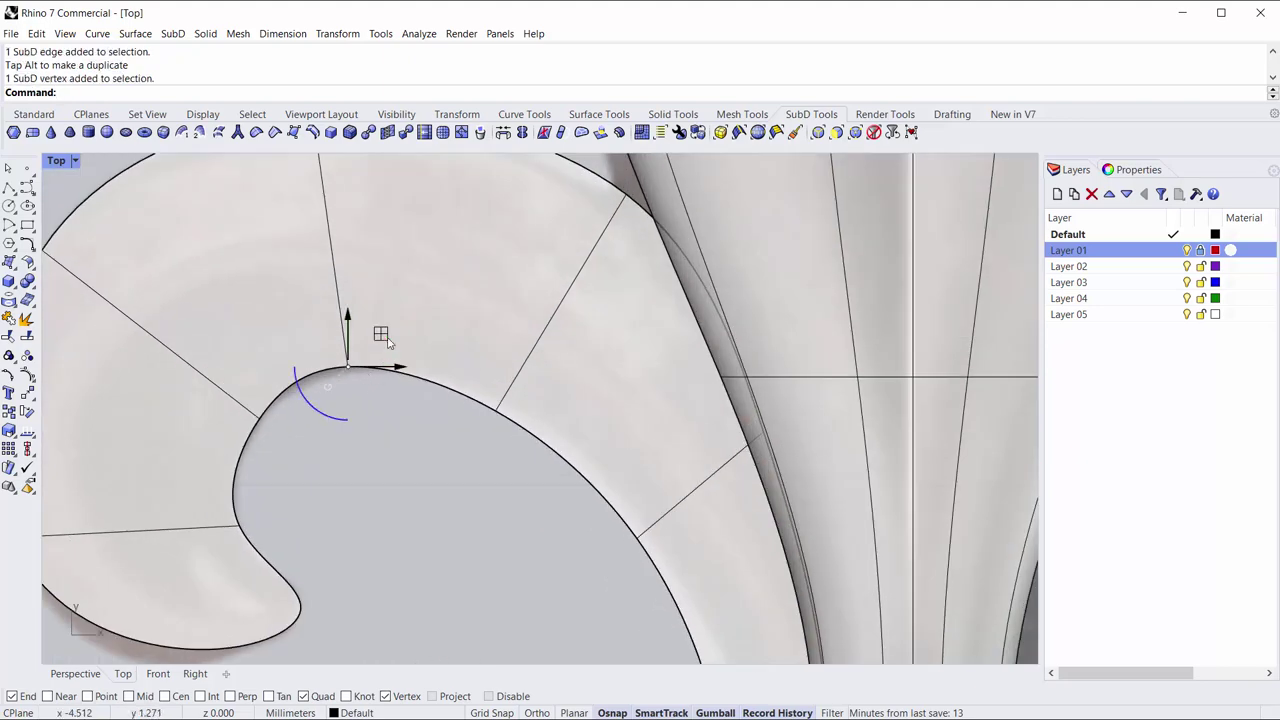
{"action": "left_click_drag", "start_coordinate": [349, 368], "coordinate": [373, 362]}
{"action": "left_click", "coordinate": [515, 464]}
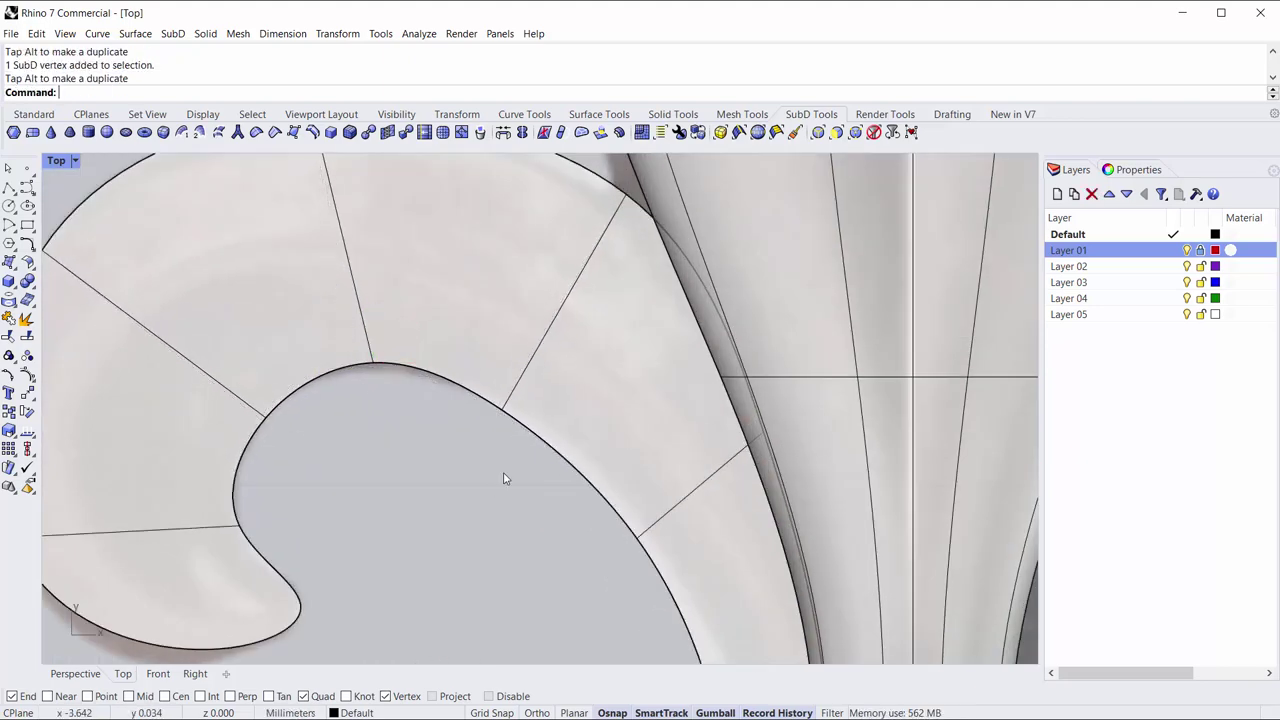
{"action": "scroll", "coordinate": [515, 464], "scroll_direction": "down", "scroll_amount": 3}
{"action": "scroll", "coordinate": [471, 423], "scroll_direction": "down", "scroll_amount": 2}
Select the whole left curl and maximize the Perspective viewport.
{"action": "scroll", "coordinate": [430, 400], "scroll_direction": "up", "scroll_amount": 1}
{"action": "left_click", "coordinate": [411, 383]}
{"action": "scroll", "coordinate": [422, 325], "scroll_direction": "up", "scroll_amount": 3}
{"action": "scroll", "coordinate": [460, 305], "scroll_direction": "up", "scroll_amount": 3}
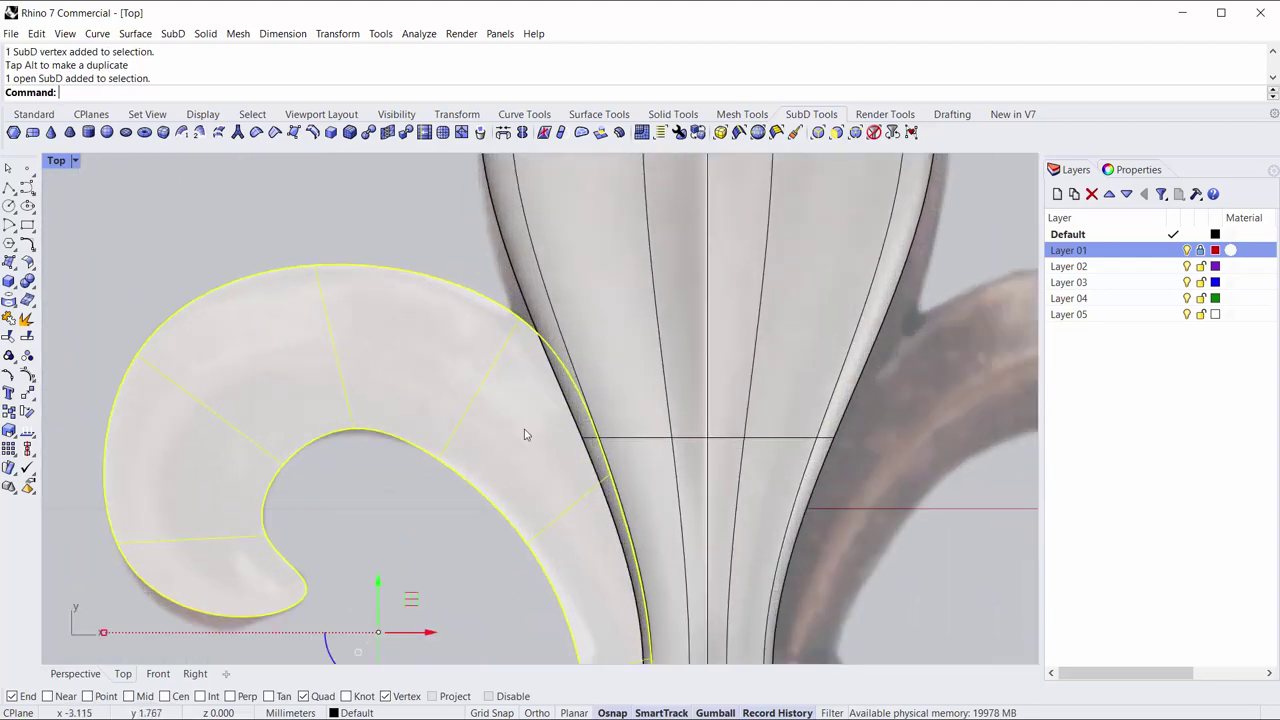
{"action": "scroll", "coordinate": [597, 463], "scroll_direction": "down", "scroll_amount": 4}
{"action": "scroll", "coordinate": [432, 395], "scroll_direction": "up", "scroll_amount": 2}
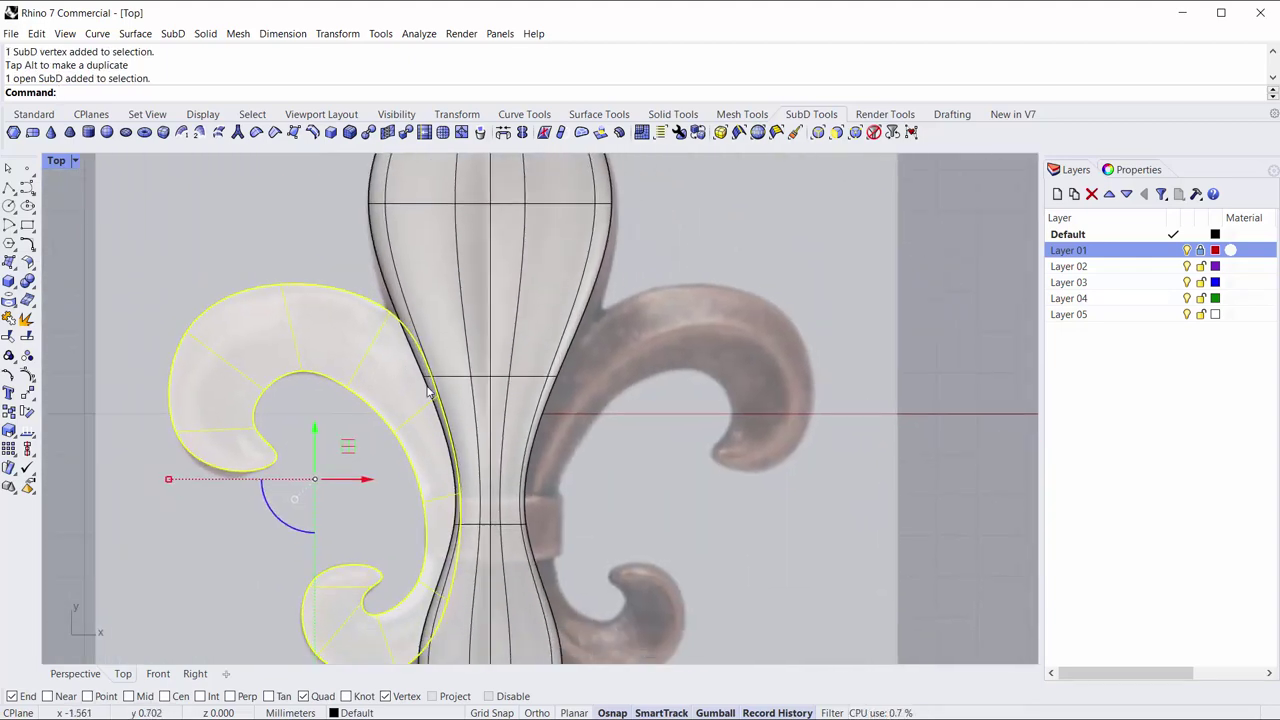
{"action": "left_click", "coordinate": [370, 533]}
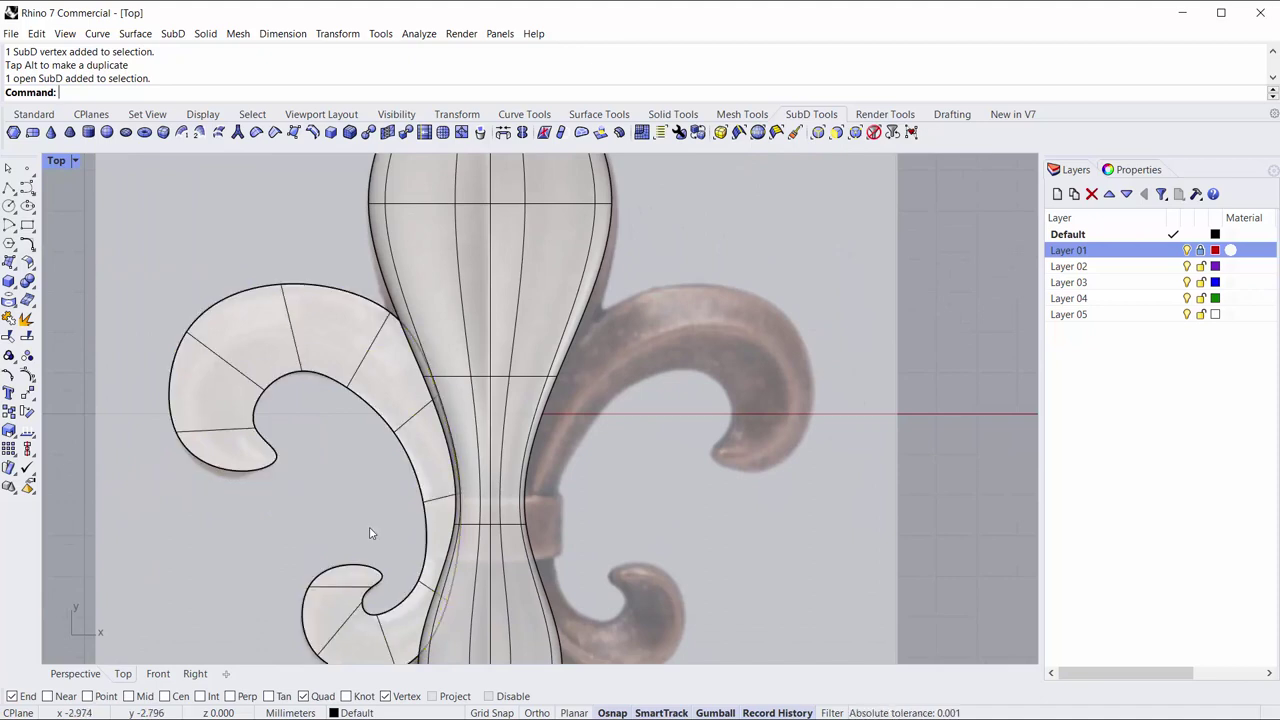
{"action": "left_click", "coordinate": [453, 412]}
{"action": "key", "text": "Escape"}
{"action": "scroll", "coordinate": [406, 491], "scroll_direction": "down", "scroll_amount": 3}
{"action": "left_click", "coordinate": [414, 400]}
{"action": "scroll", "coordinate": [414, 414], "scroll_direction": "up", "scroll_amount": 2}
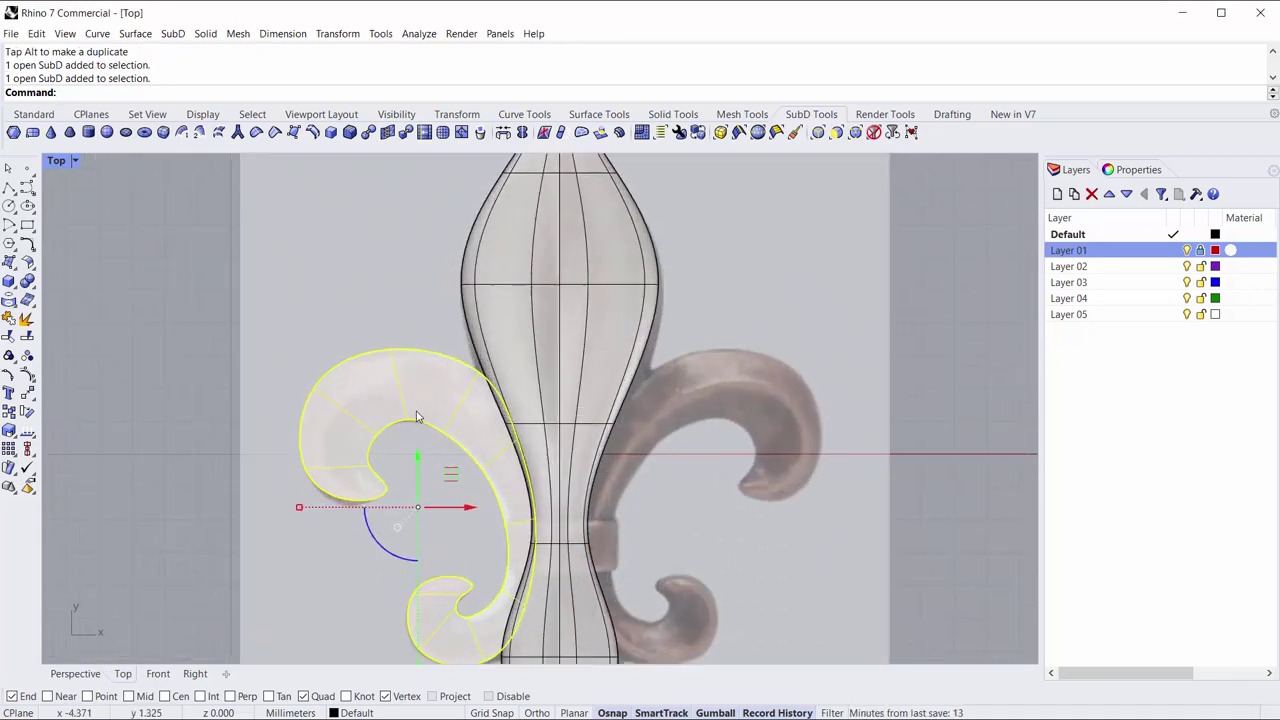
{"action": "double_click", "coordinate": [57, 163]}
{"action": "double_click", "coordinate": [580, 162]}
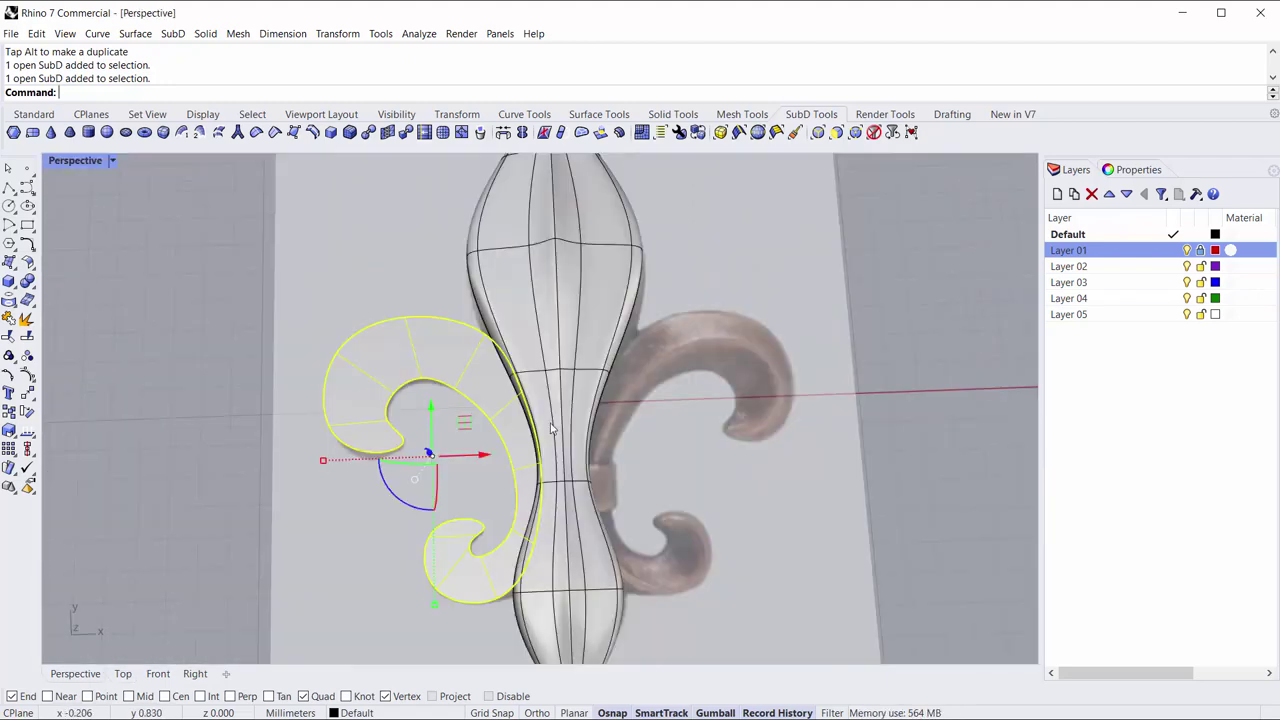
Thicken the curl into a solid with OffsetSubD, using FlipAll.
{"action": "left_click", "coordinate": [620, 133]}
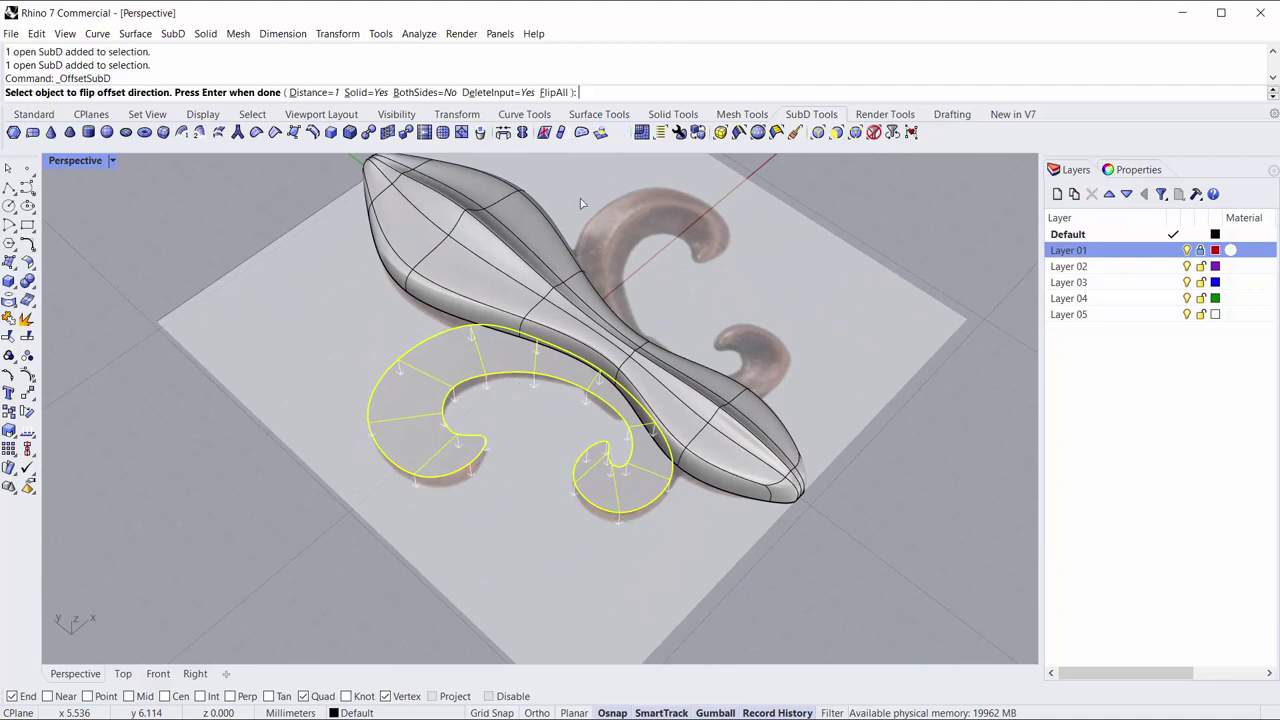
{"action": "right_click_drag", "start_coordinate": [388, 419], "coordinate": [422, 377]}
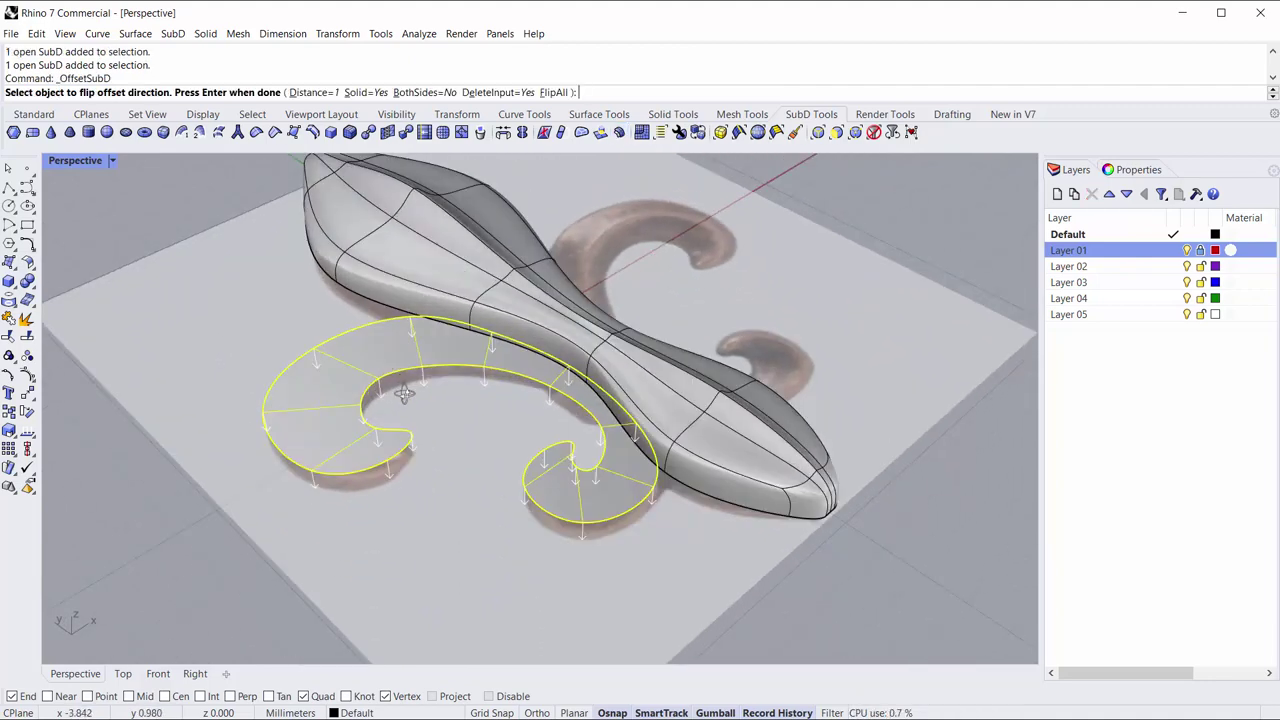
{"action": "scroll", "coordinate": [422, 377], "scroll_direction": "up", "scroll_amount": 5}
{"action": "scroll", "coordinate": [422, 377], "scroll_direction": "down", "scroll_amount": 2}
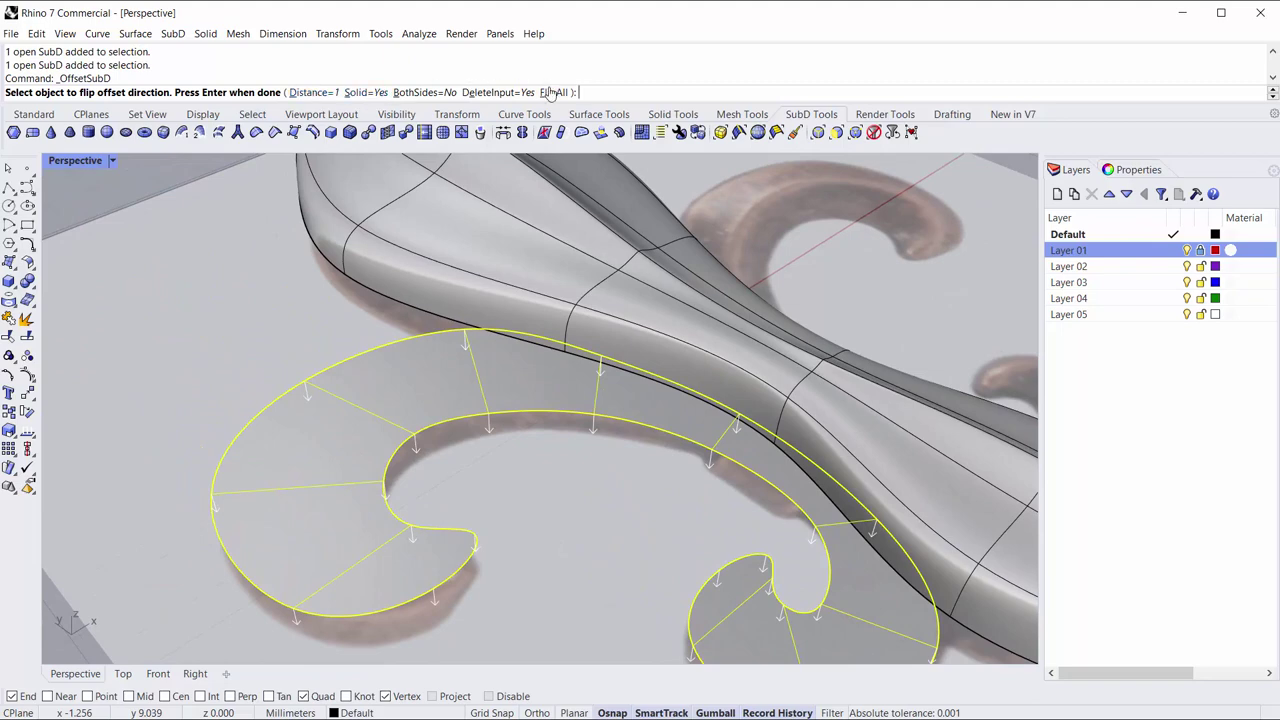
{"action": "left_click", "coordinate": [552, 92]}
{"action": "key", "text": "Return"}
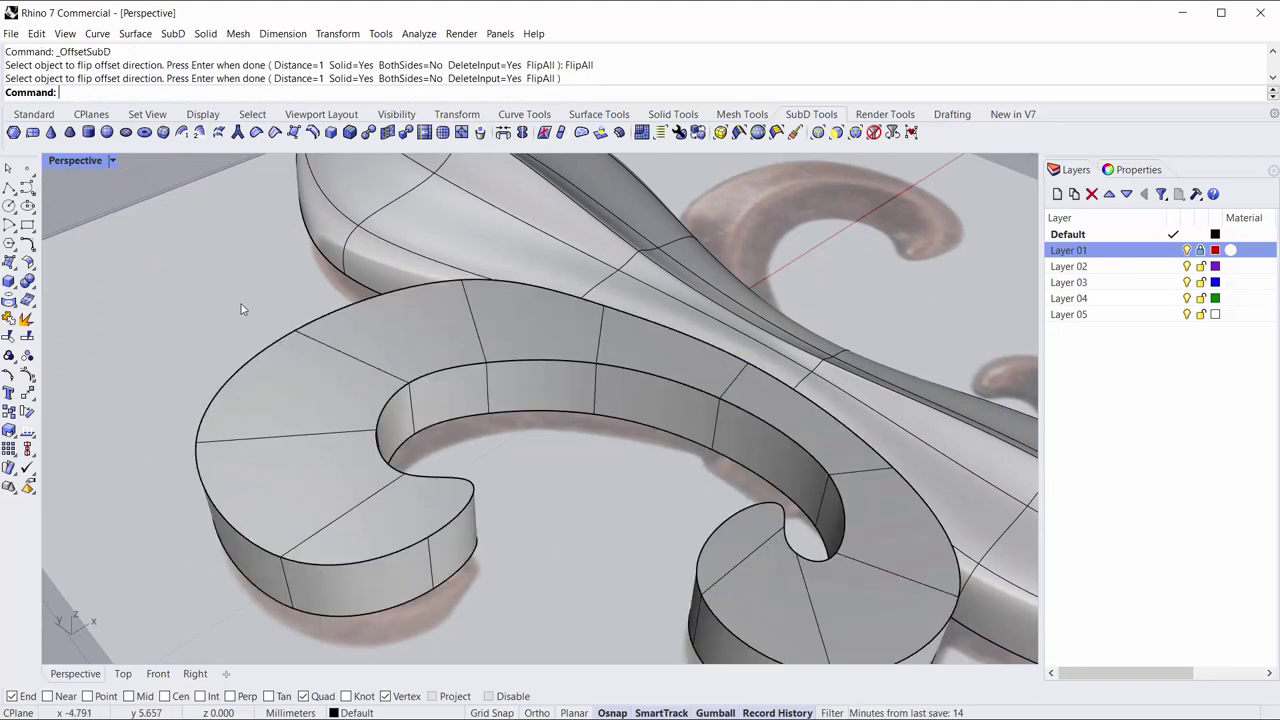
Run RemoveCrease on the curl's creased edge loop and orbit to inspect the rounded result.
{"action": "scroll", "coordinate": [208, 349], "scroll_direction": "down", "scroll_amount": 5}
{"action": "mouse_move", "coordinate": [208, 349]}
{"action": "right_mouse_down"}
{"action": "mouse_move", "coordinate": [250, 360]}
{"action": "mouse_move", "coordinate": [330, 180]}
{"action": "right_mouse_up"}
{"action": "scroll", "coordinate": [250, 360], "scroll_direction": "up", "scroll_amount": 4}
{"action": "scroll", "coordinate": [299, 368], "scroll_direction": "up", "scroll_amount": 3}
{"action": "double_click", "coordinate": [298, 362], "text": "ctrl+shift"}
{"action": "left_click", "coordinate": [256, 132]}
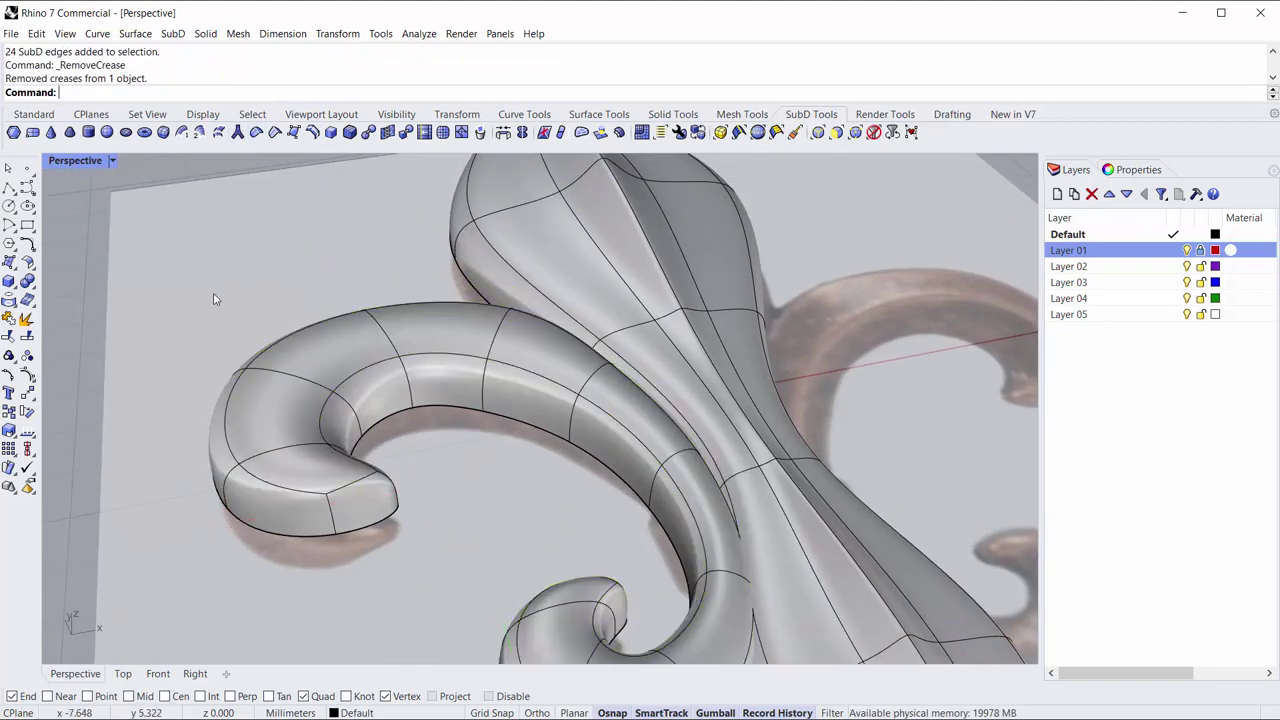
{"action": "scroll", "coordinate": [211, 300], "scroll_direction": "down", "scroll_amount": 3}
{"action": "mouse_move", "coordinate": [211, 300]}
{"action": "right_mouse_down"}
{"action": "mouse_move", "coordinate": [326, 348]}
{"action": "mouse_move", "coordinate": [351, 391]}
{"action": "mouse_move", "coordinate": [329, 434]}
{"action": "right_mouse_up"}
{"action": "scroll", "coordinate": [340, 425], "scroll_direction": "up", "scroll_amount": 2}
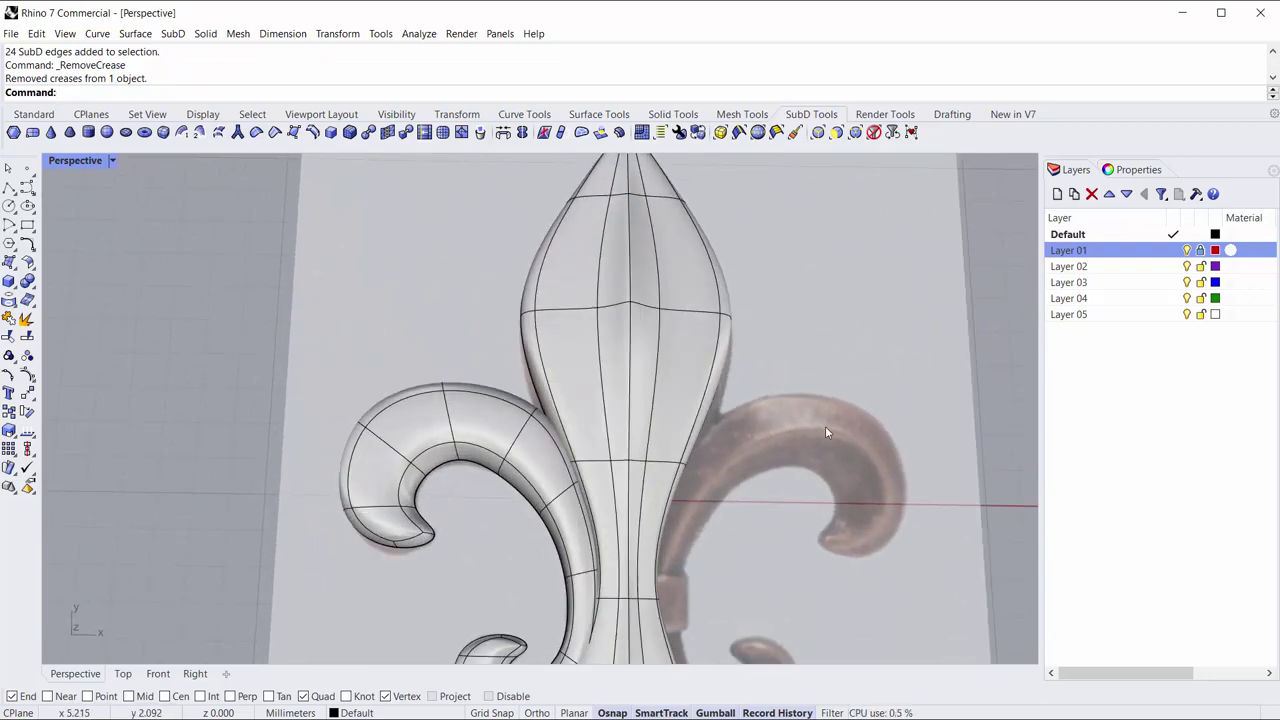
{"action": "scroll", "coordinate": [370, 470], "scroll_direction": "up", "scroll_amount": 3}
{"action": "mouse_move", "coordinate": [363, 457]}
{"action": "right_mouse_down"}
{"action": "mouse_move", "coordinate": [400, 400]}
{"action": "mouse_move", "coordinate": [453, 410]}
{"action": "right_mouse_up"}
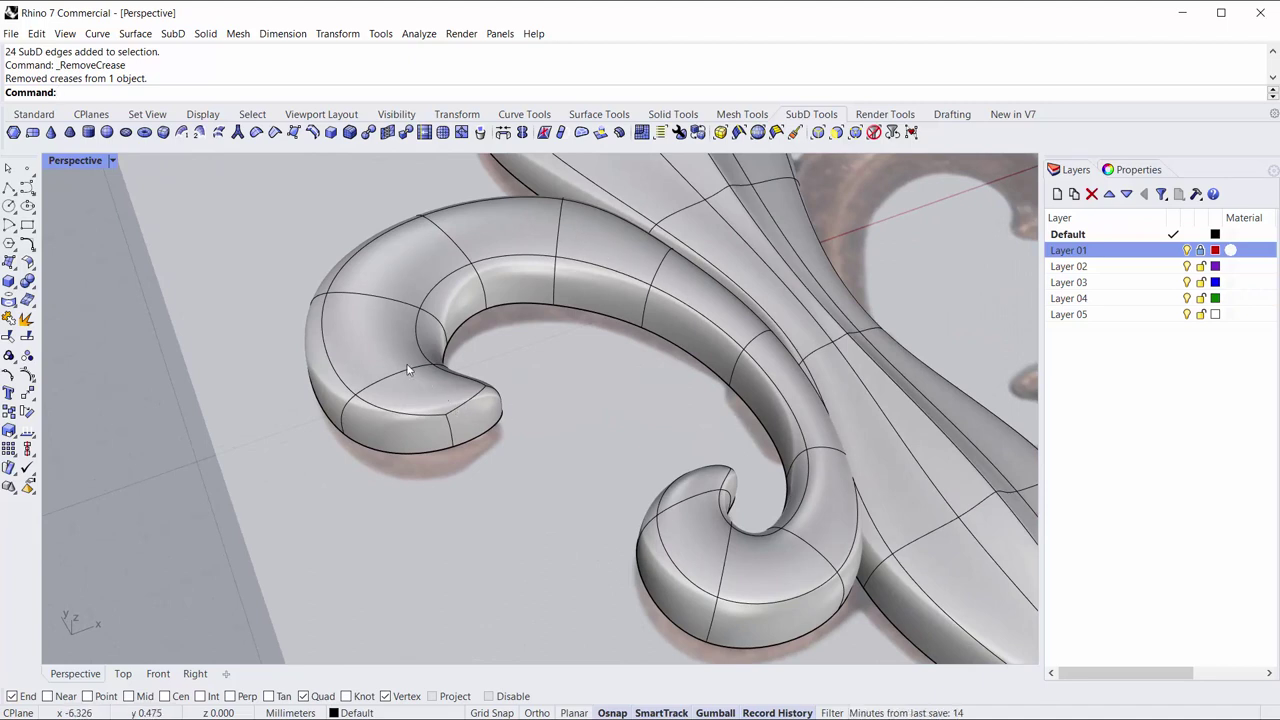
{"action": "scroll", "coordinate": [400, 385], "scroll_direction": "up", "scroll_amount": 2}
{"action": "scroll", "coordinate": [392, 435], "scroll_direction": "up", "scroll_amount": 2}
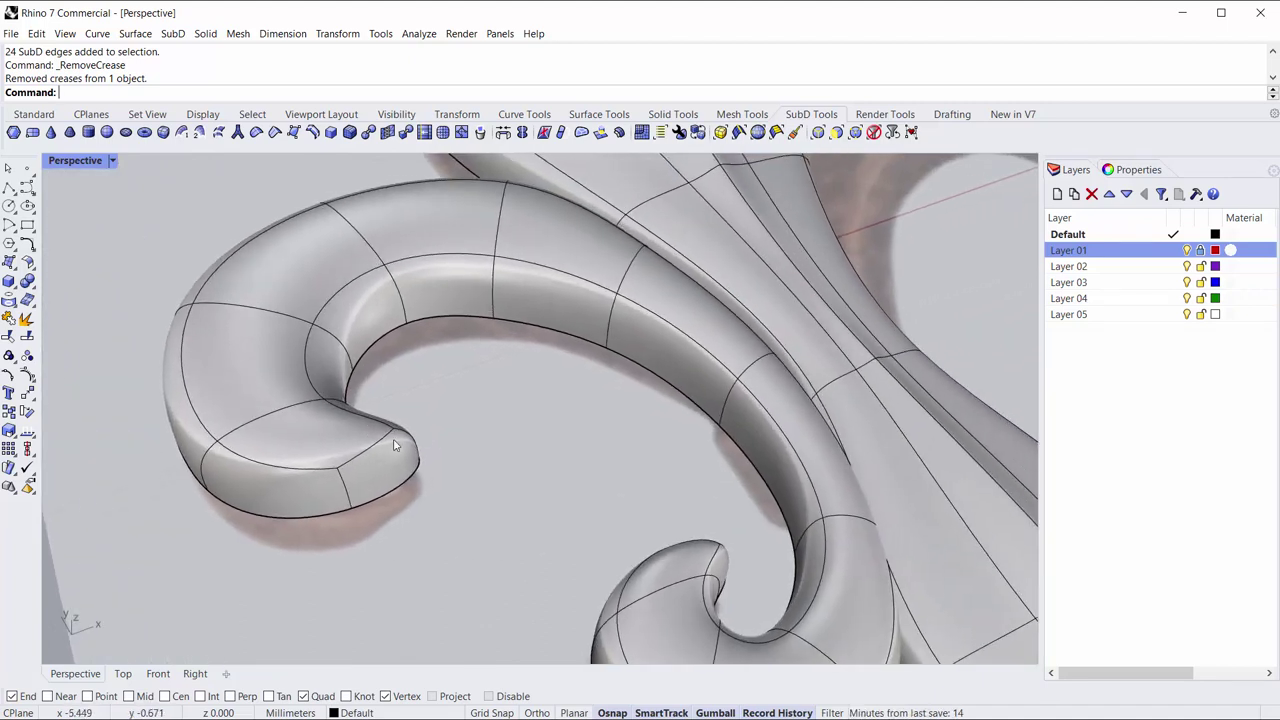
{"action": "double_click", "coordinate": [305, 472]}
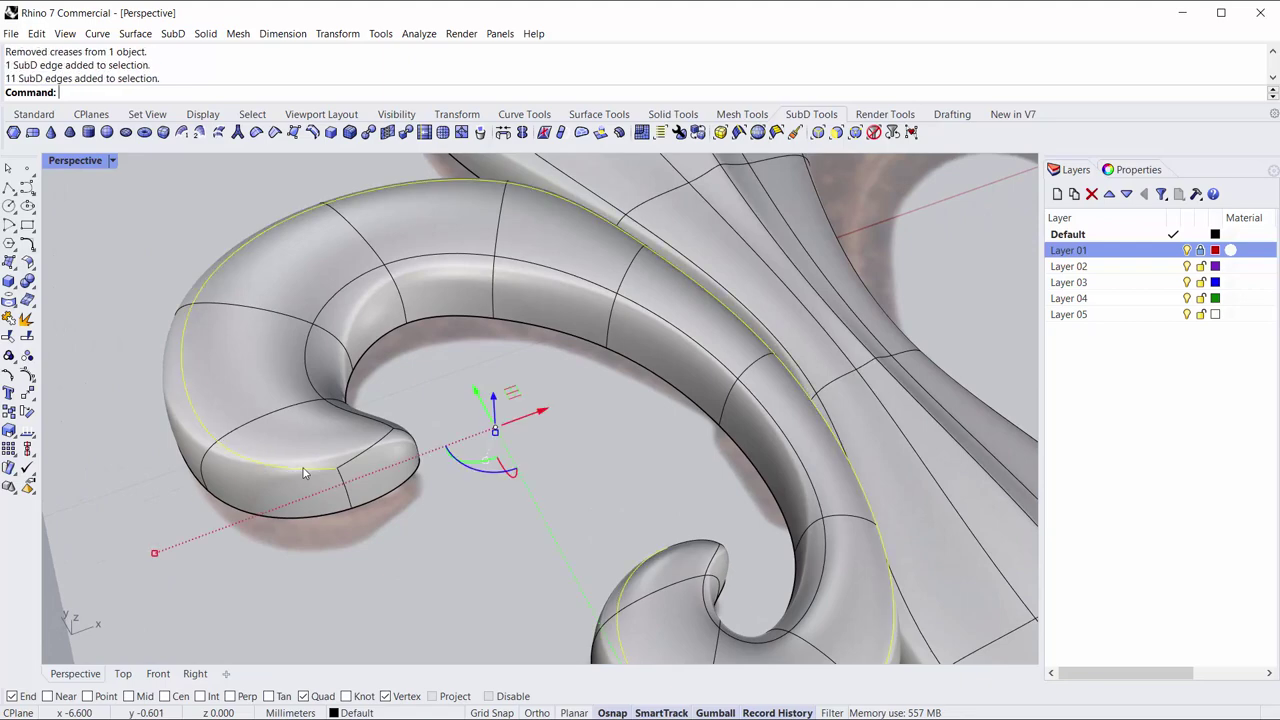
{"action": "left_click", "coordinate": [312, 133]}
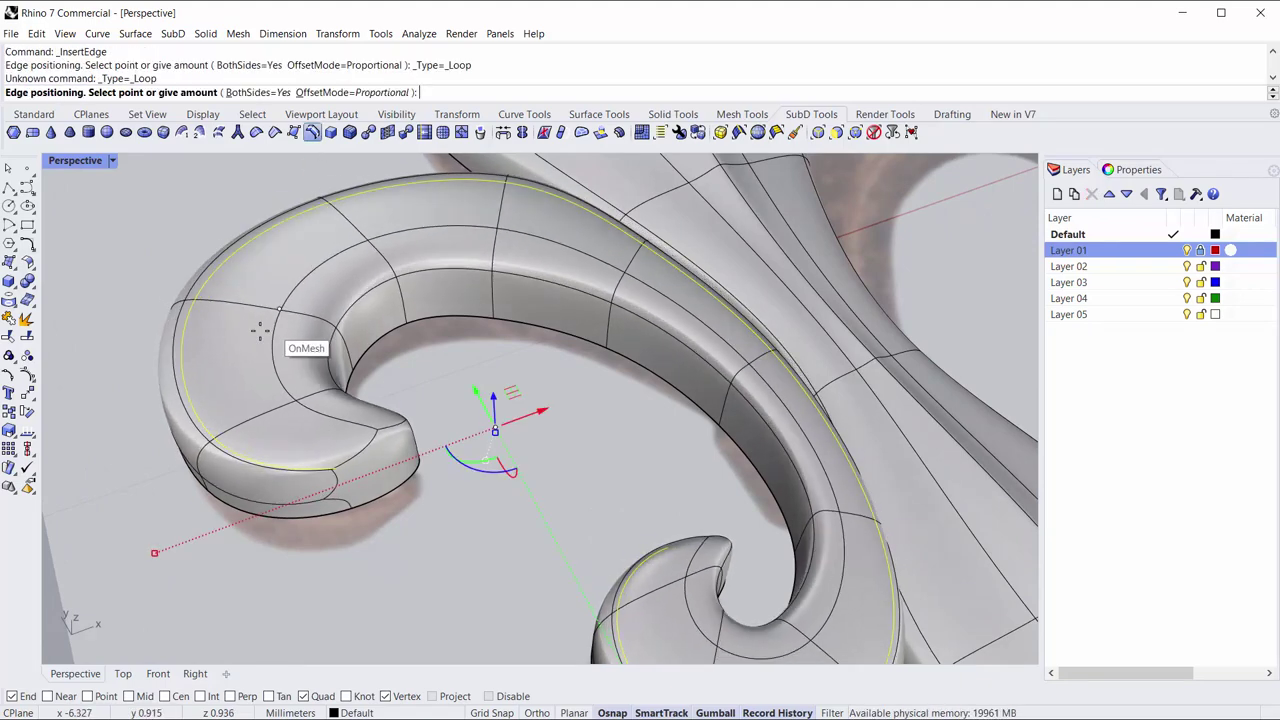
{"action": "left_click", "coordinate": [245, 94]}
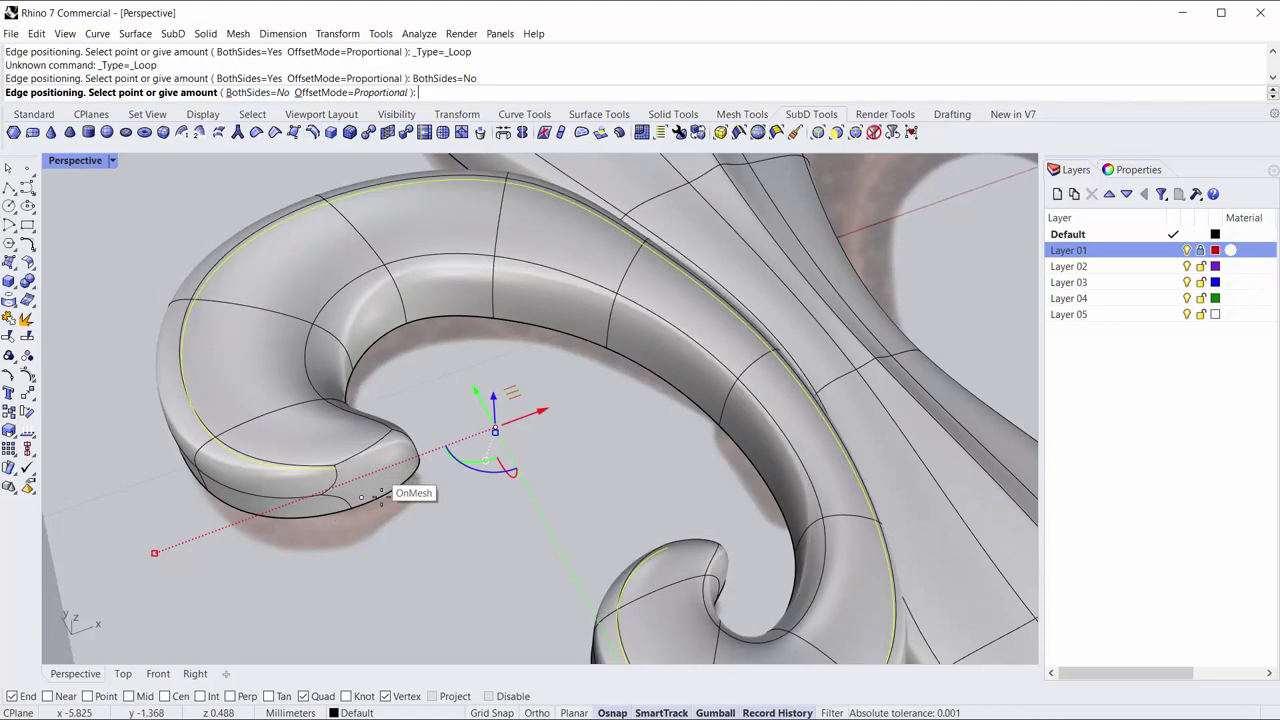
{"action": "left_click", "coordinate": [351, 437]}
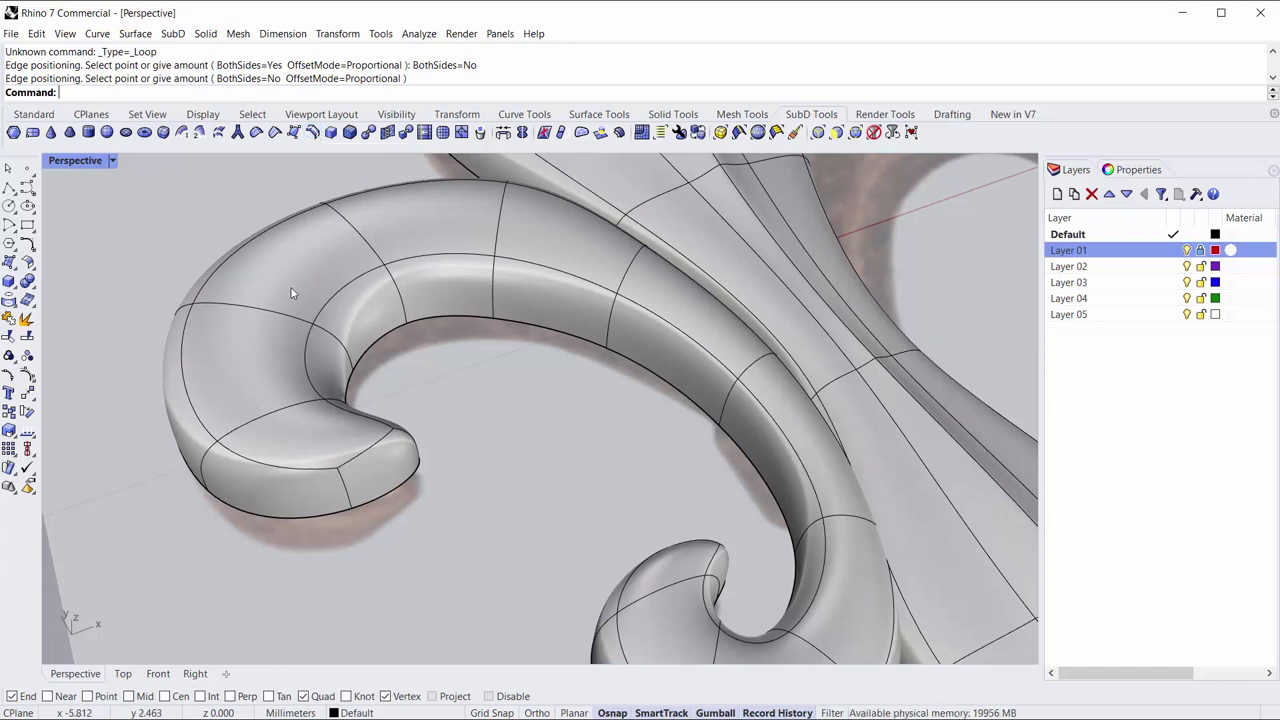
{"action": "double_click", "coordinate": [308, 358]}
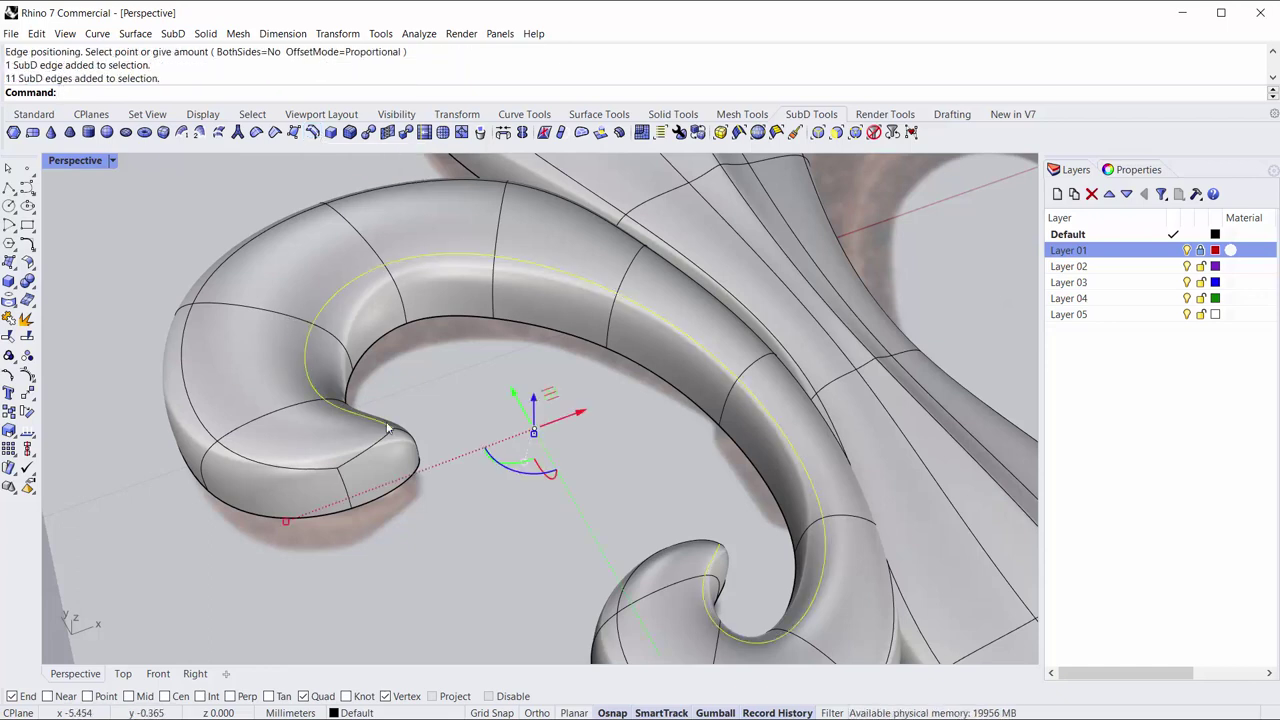
{"action": "key", "text": "Escape"}
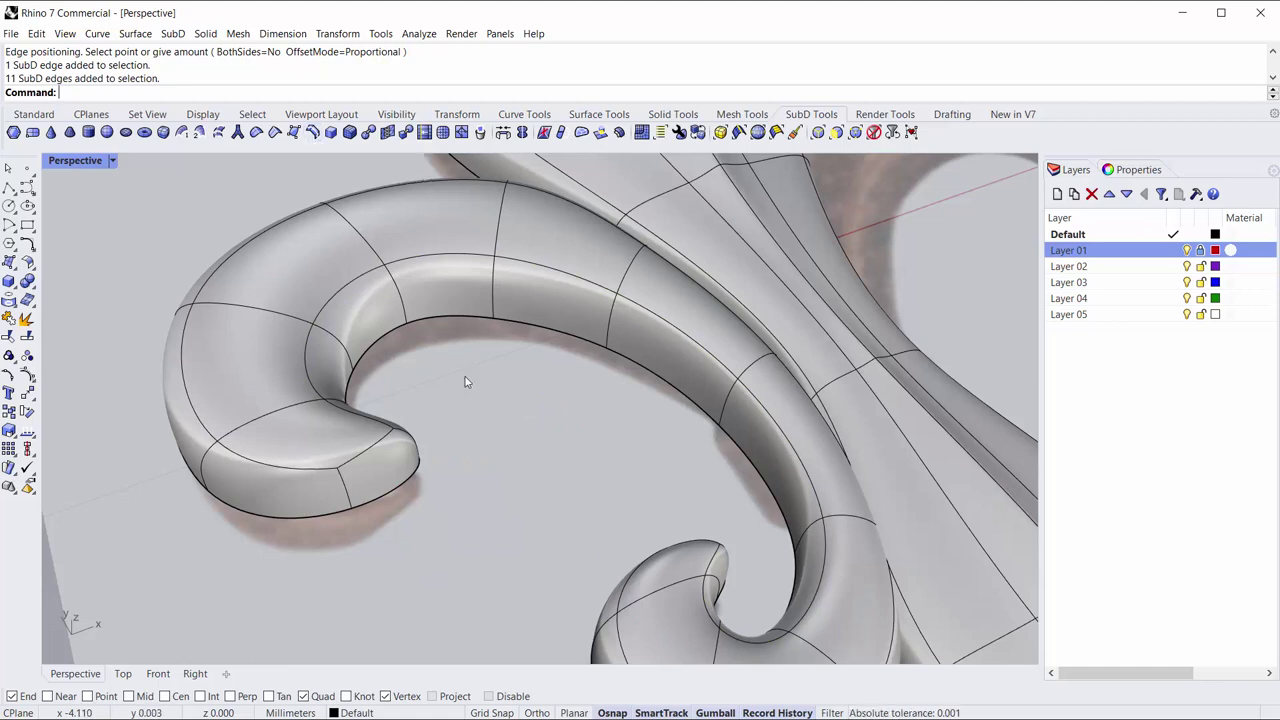
{"action": "left_click", "coordinate": [270, 418]}
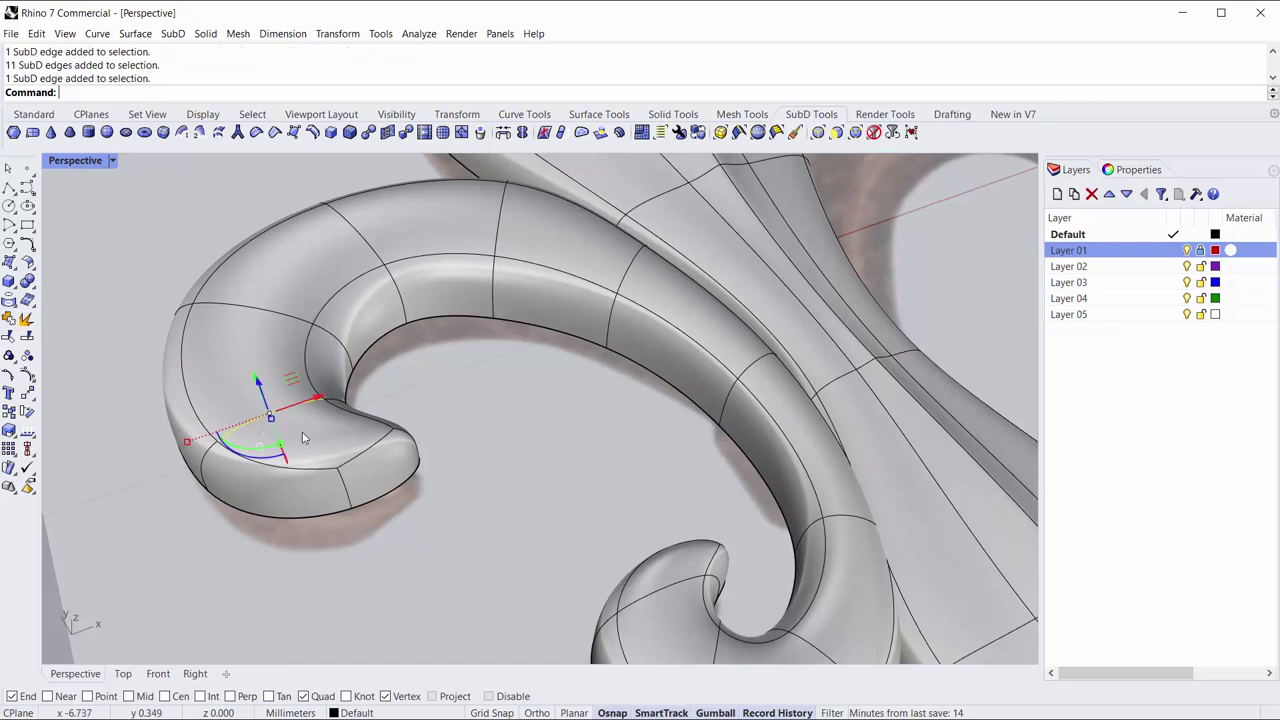
{"action": "left_click", "coordinate": [352, 462]}
{"action": "left_click", "coordinate": [252, 311], "text": "shift"}
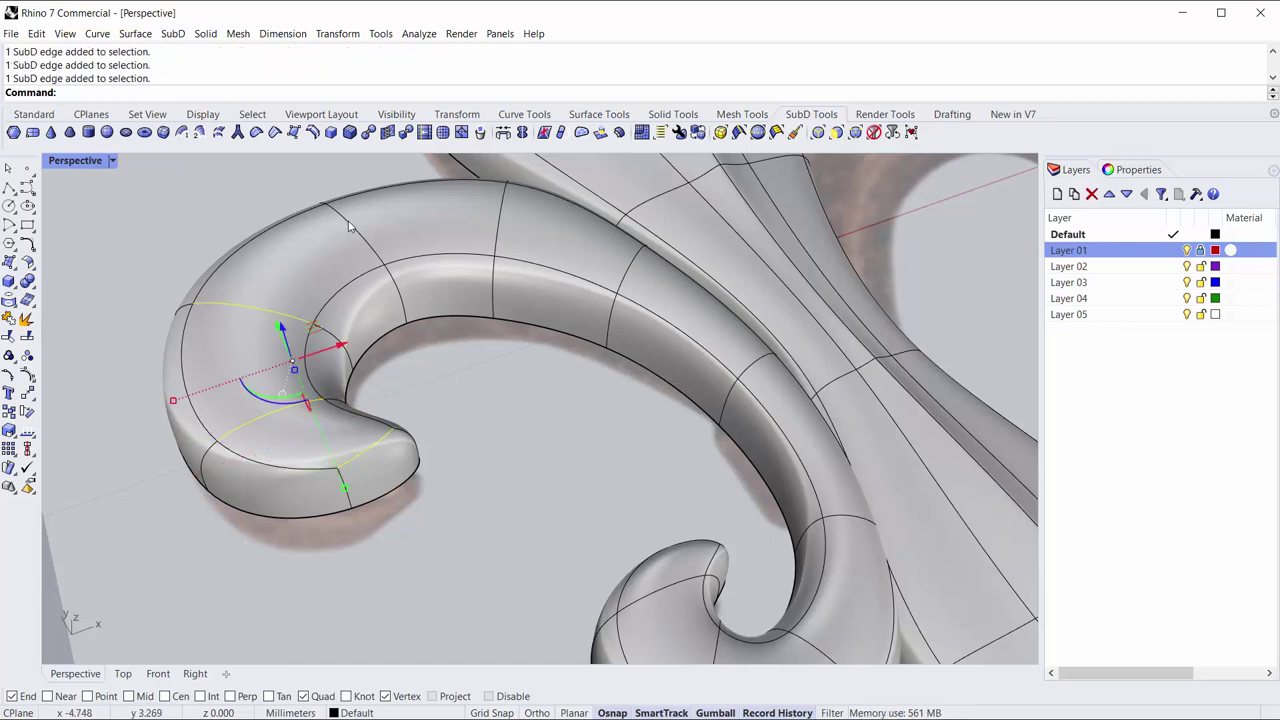
{"action": "left_click", "coordinate": [349, 226], "text": "shift"}
{"action": "left_click", "coordinate": [497, 217], "text": "shift"}
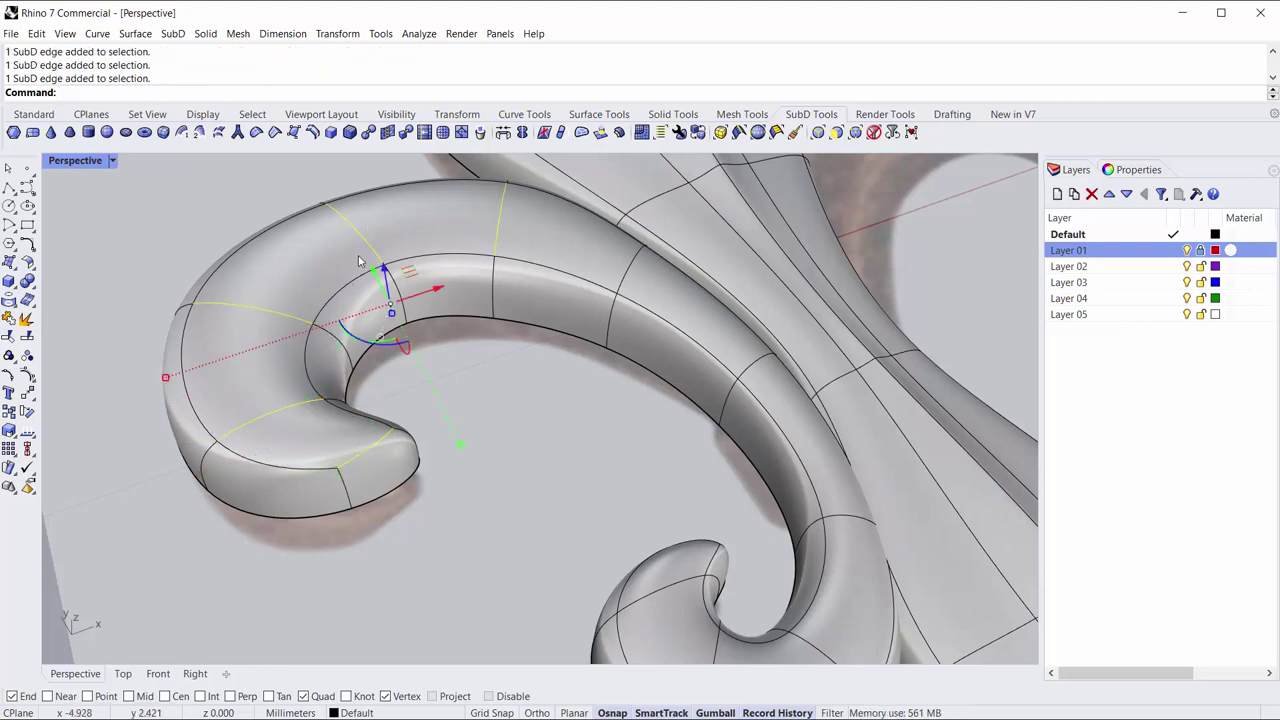
{"action": "key", "text": "Escape"}
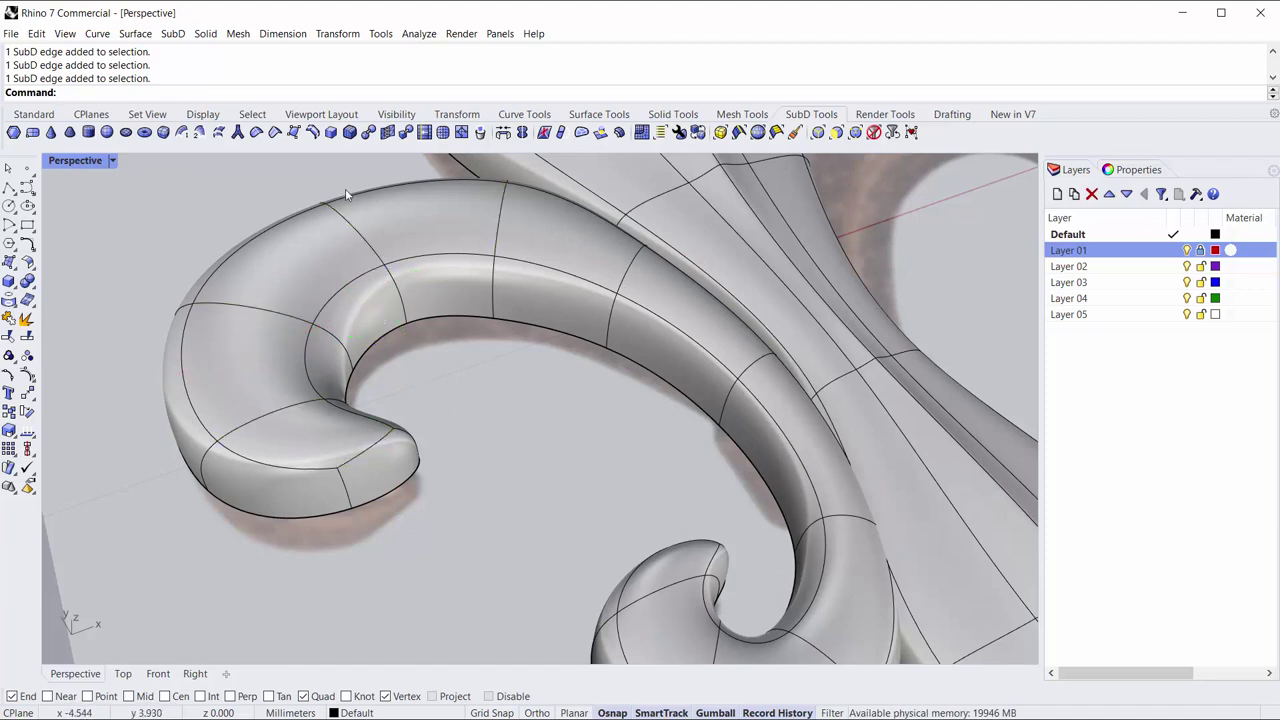
Insert a ring of crosswise edges across the left curl with ring-mode Insert SubD Edge.
{"action": "right_click", "coordinate": [313, 137]}
{"action": "left_click", "coordinate": [284, 412]}
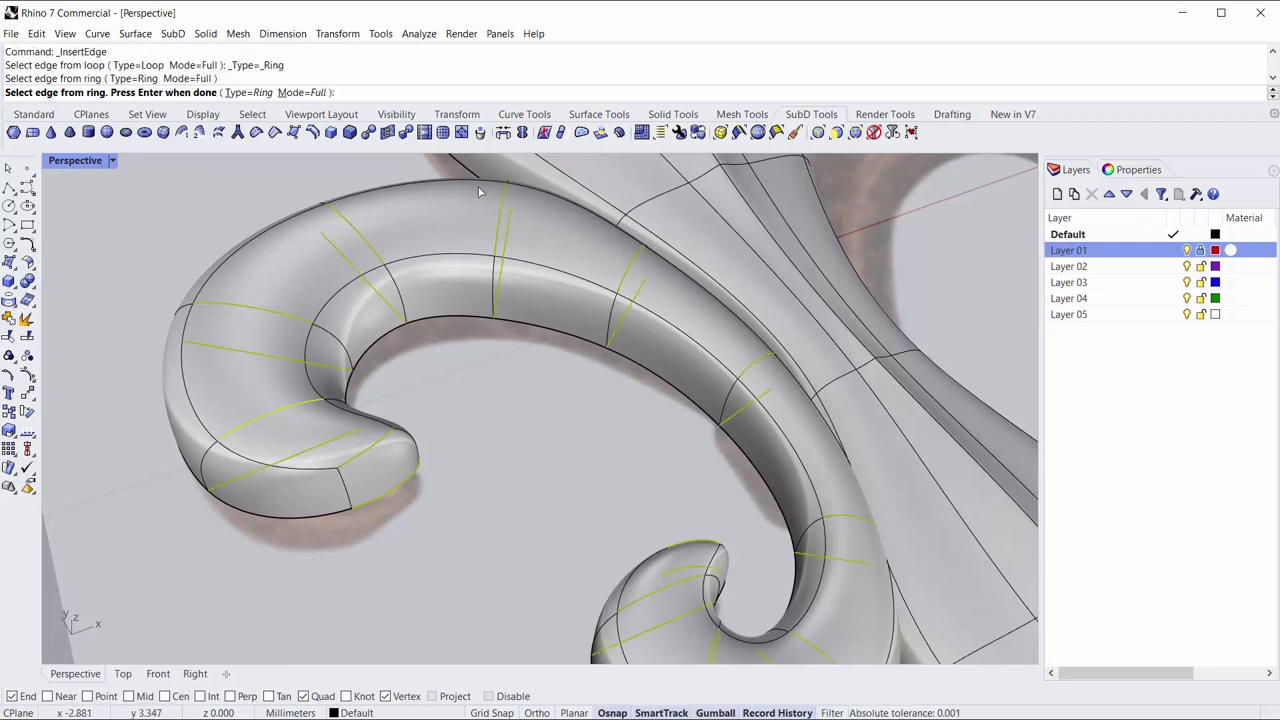
{"action": "scroll", "coordinate": [713, 355], "scroll_direction": "down", "scroll_amount": 5}
{"action": "mouse_move", "coordinate": [534, 397]}
{"action": "right_mouse_down"}
{"action": "mouse_move", "coordinate": [540, 358]}
{"action": "mouse_move", "coordinate": [331, 380]}
{"action": "right_mouse_up"}
{"action": "scroll", "coordinate": [331, 380], "scroll_direction": "up", "scroll_amount": 3}
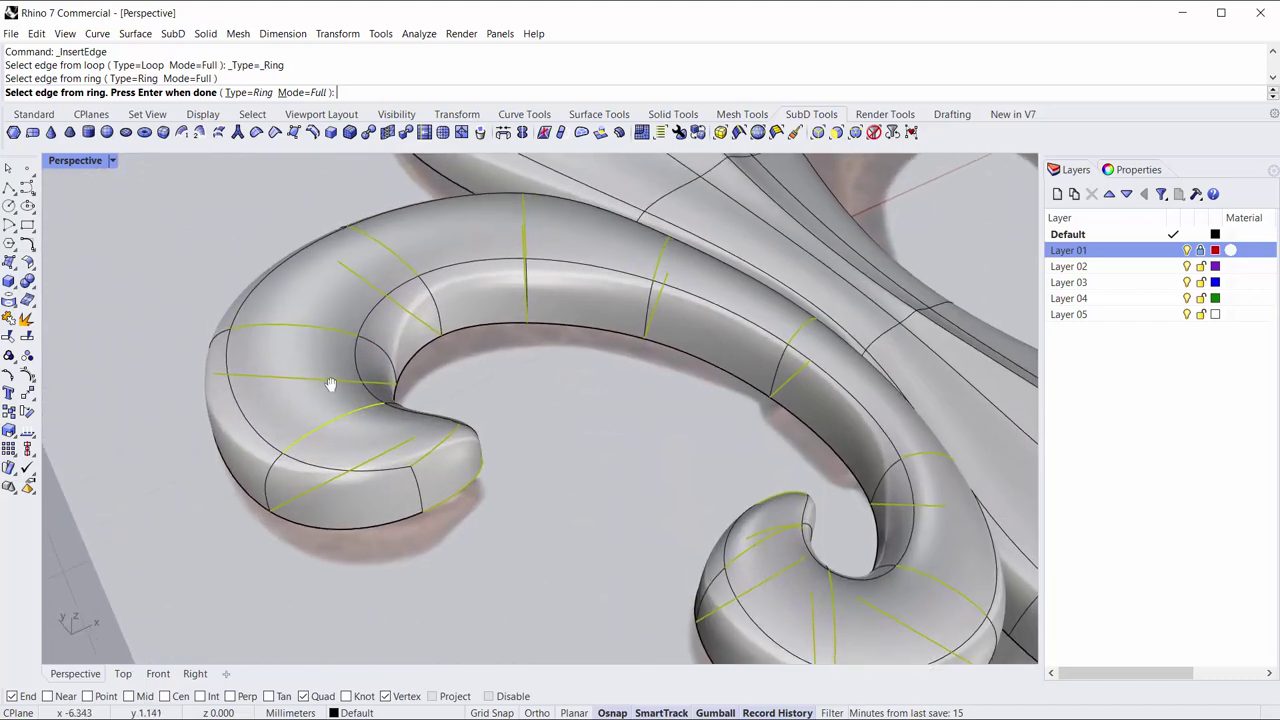
{"action": "scroll", "coordinate": [326, 387], "scroll_direction": "up", "scroll_amount": 2}
{"action": "key", "text": "Return"}
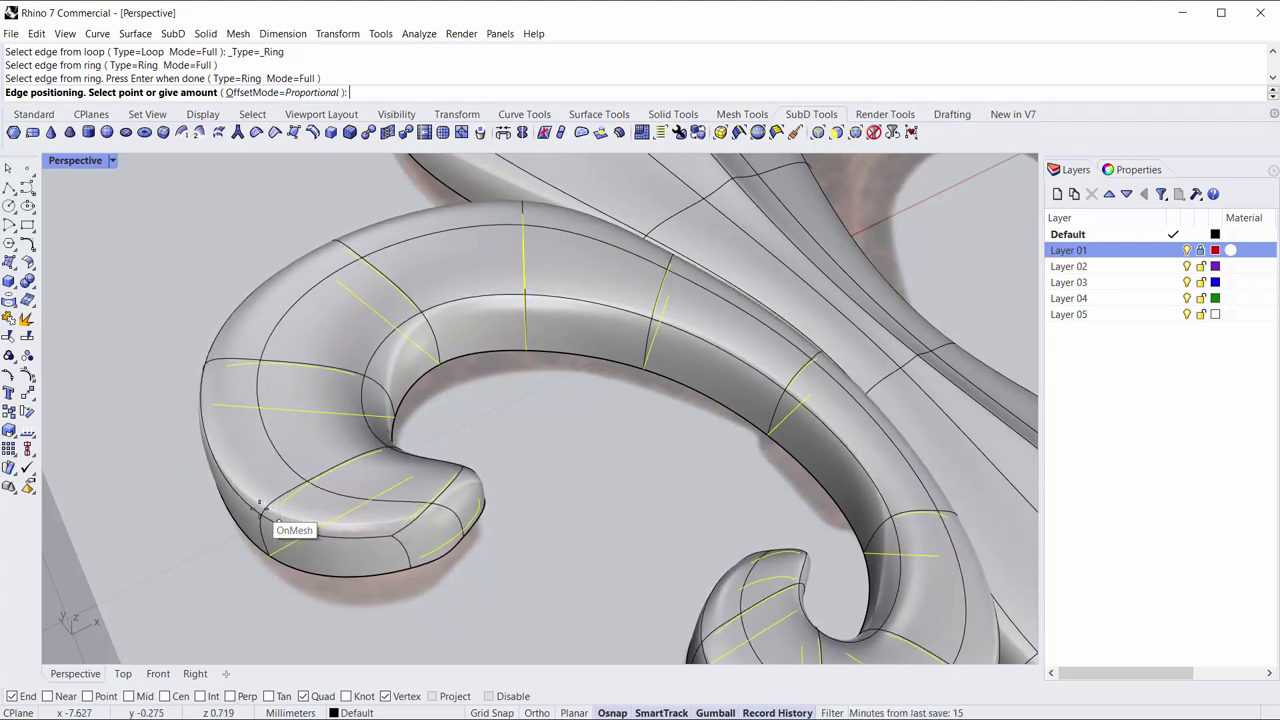
{"action": "left_click", "coordinate": [259, 502]}
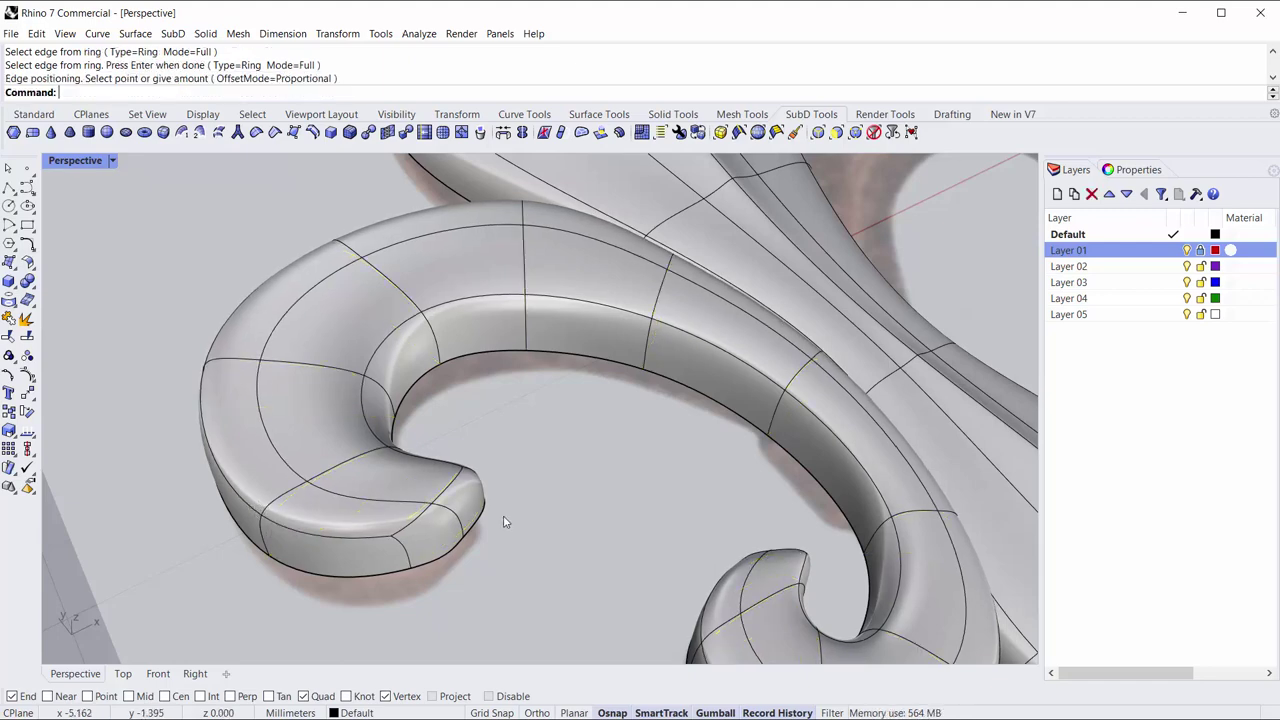
{"action": "right_click_drag", "start_coordinate": [508, 521], "coordinate": [379, 533]}
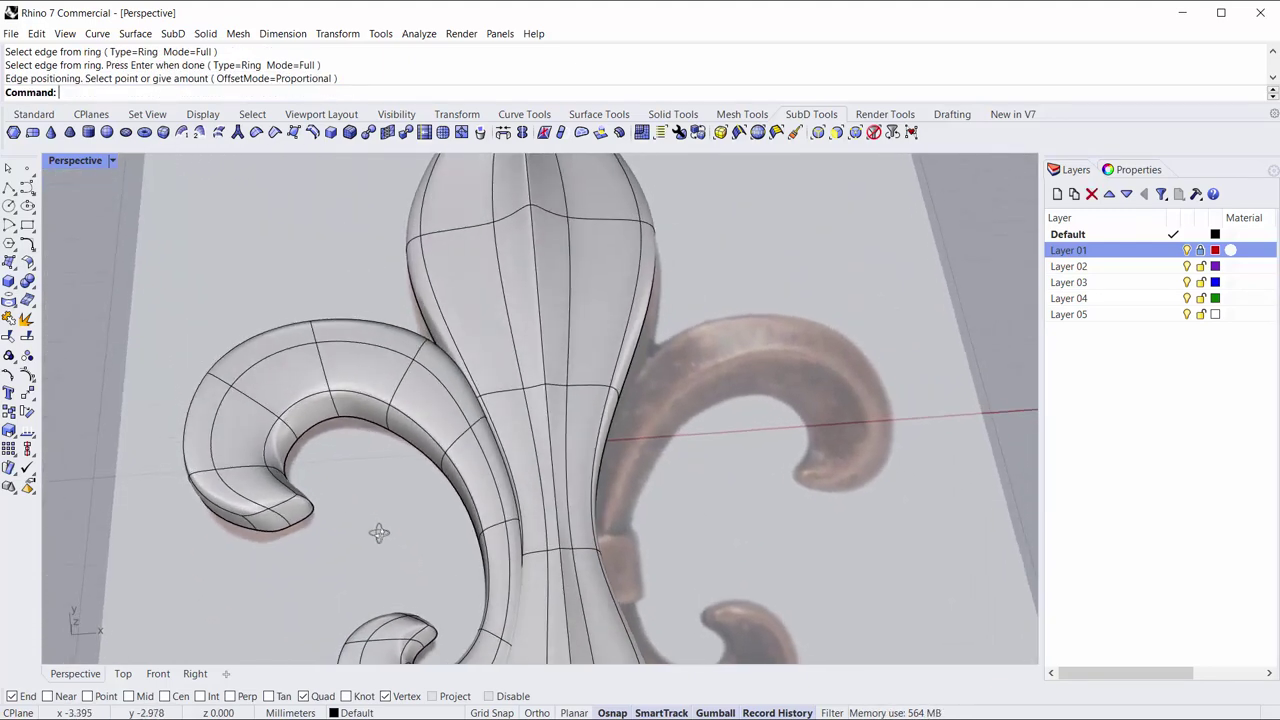
{"action": "scroll", "coordinate": [255, 446], "scroll_direction": "up", "scroll_amount": 3}
{"action": "scroll", "coordinate": [255, 446], "scroll_direction": "up", "scroll_amount": 3}
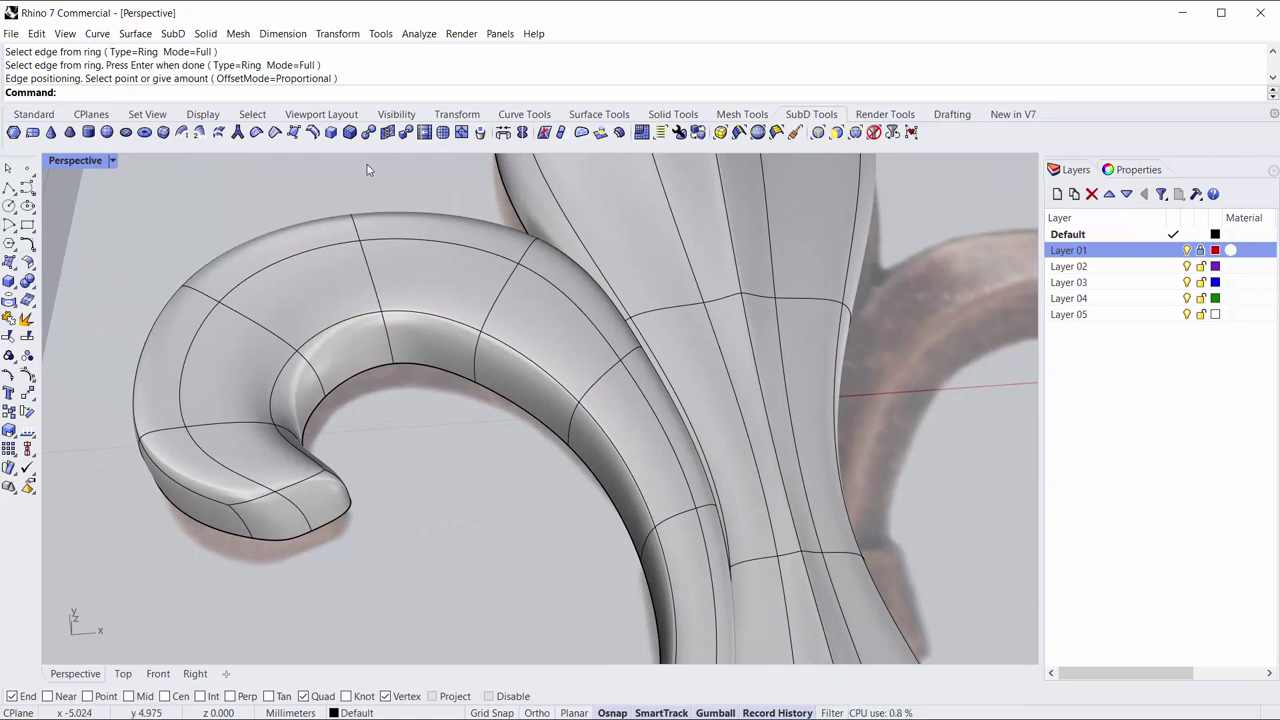
Insert an edge loop along the curl near its outer rim using OffsetMode=Absolute.
{"action": "left_click", "coordinate": [312, 132]}
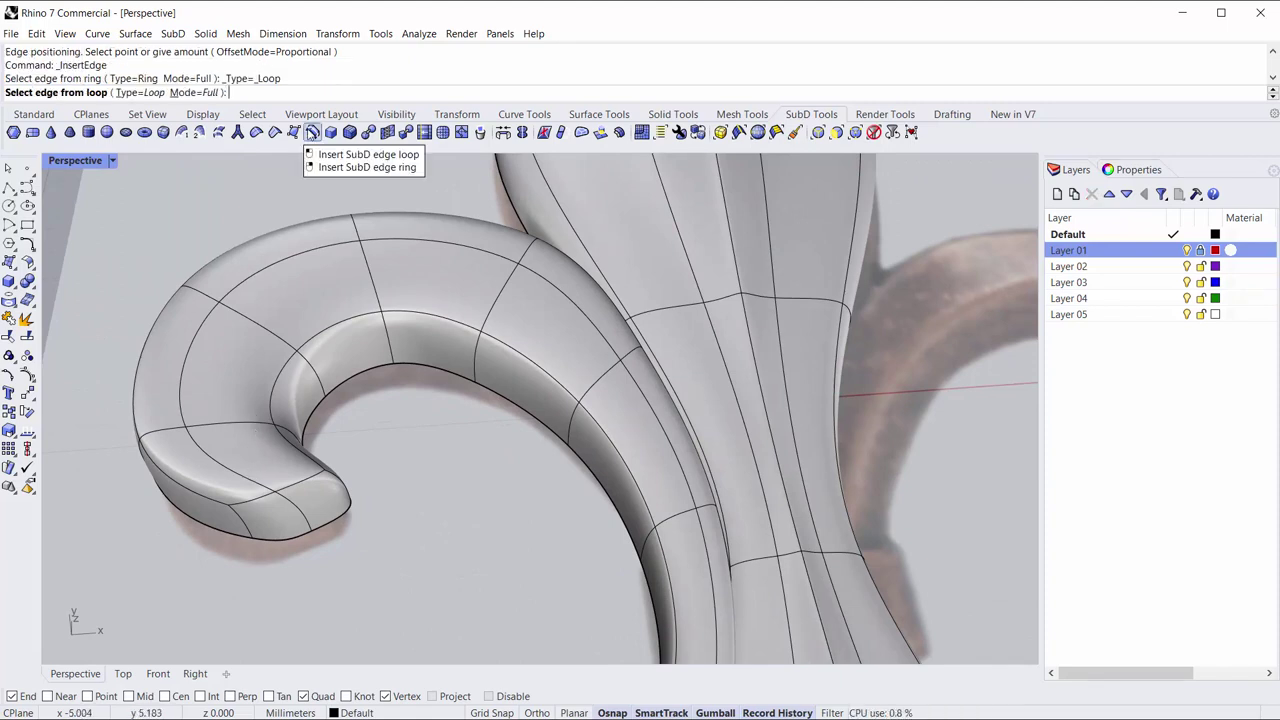
{"action": "left_click", "coordinate": [248, 473]}
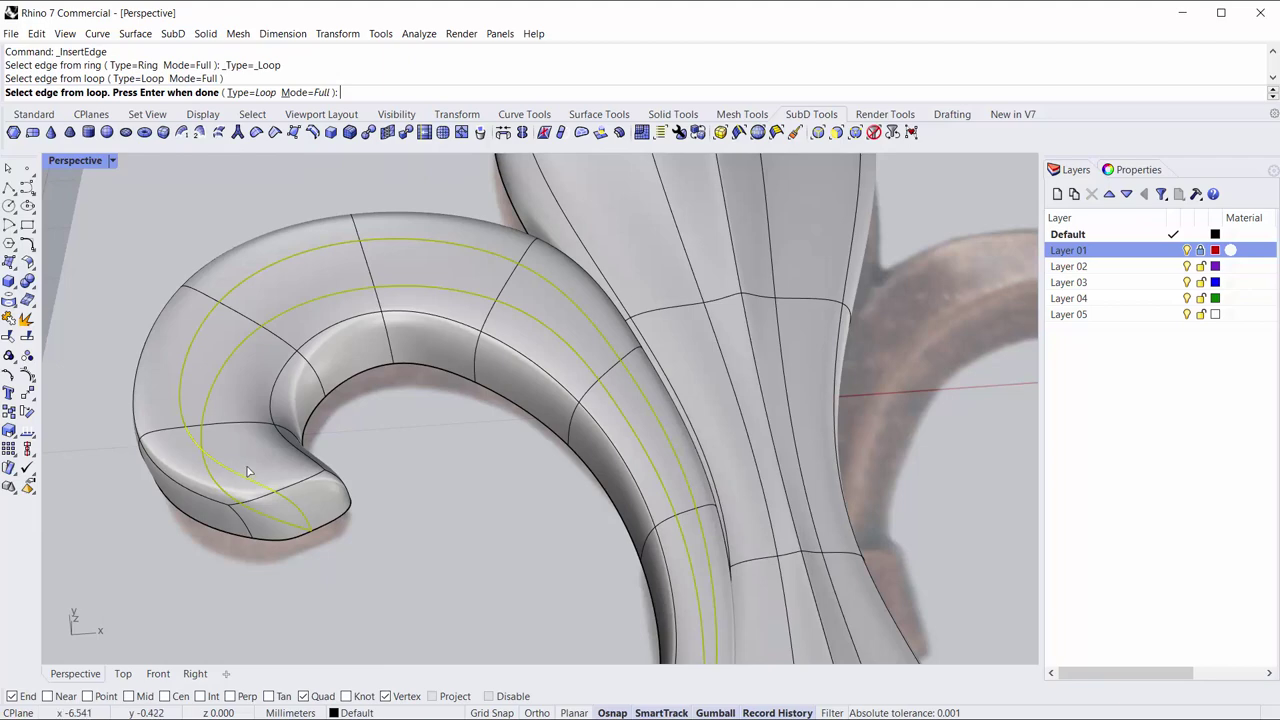
{"action": "key", "text": "Return"}
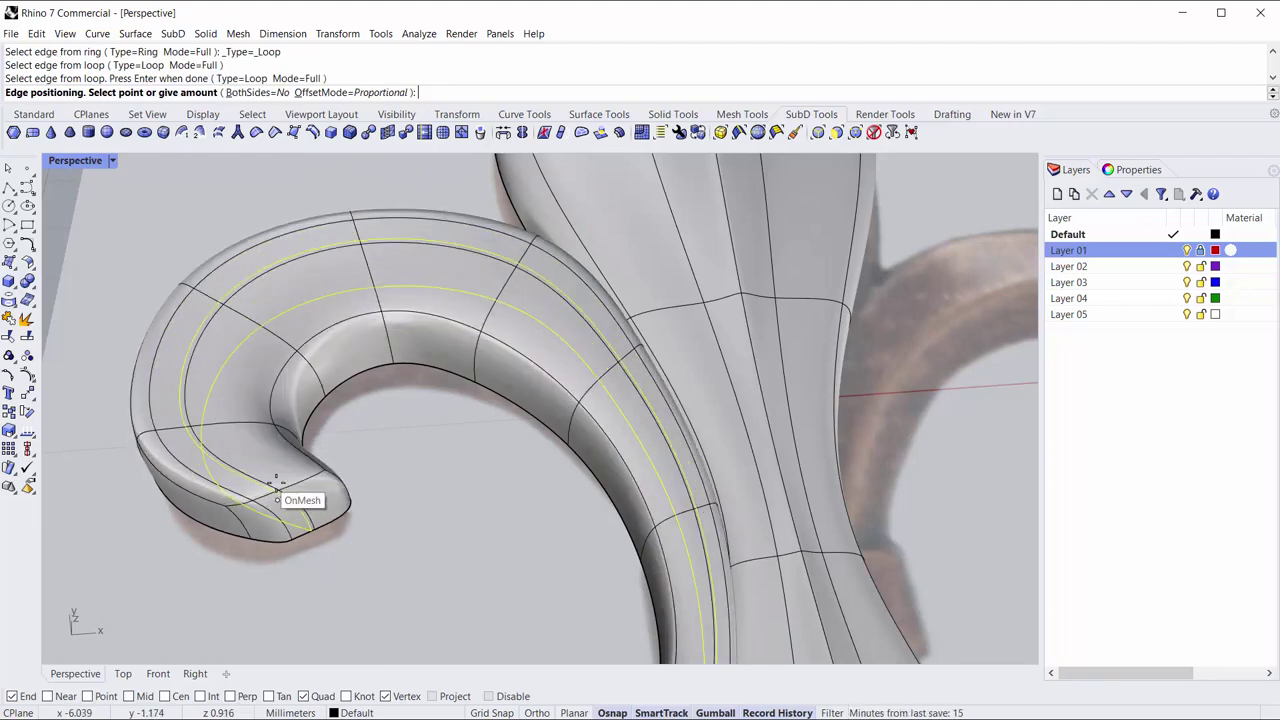
{"action": "left_click", "coordinate": [372, 94]}
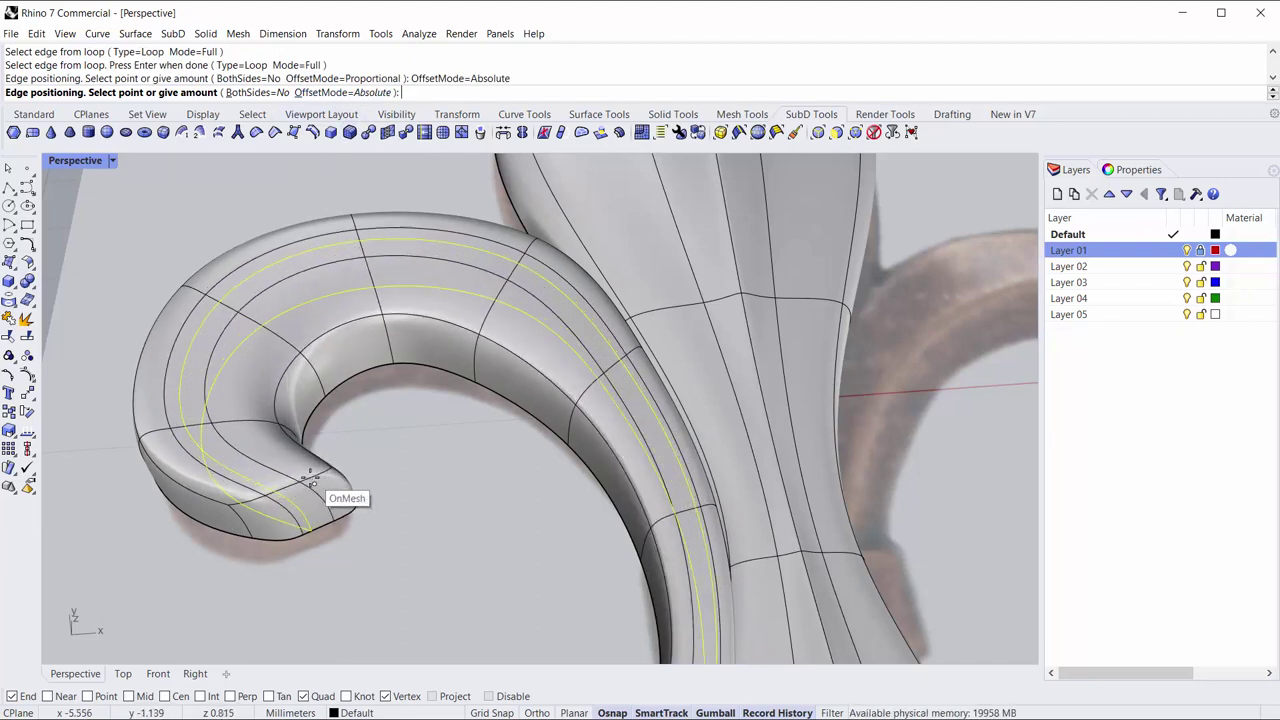
{"action": "left_click", "coordinate": [322, 476]}
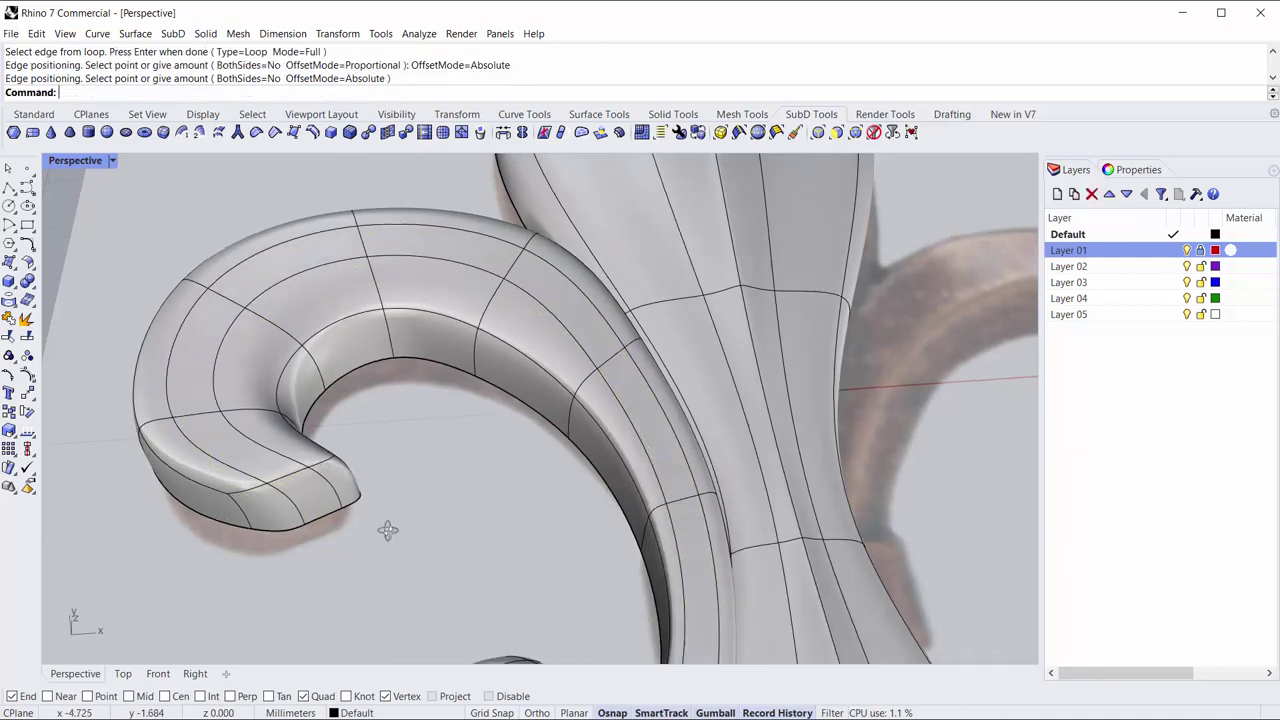
{"action": "mouse_move", "coordinate": [389, 520]}
{"action": "right_mouse_down"}
{"action": "mouse_move", "coordinate": [403, 503]}
{"action": "mouse_move", "coordinate": [432, 508]}
{"action": "right_mouse_up"}
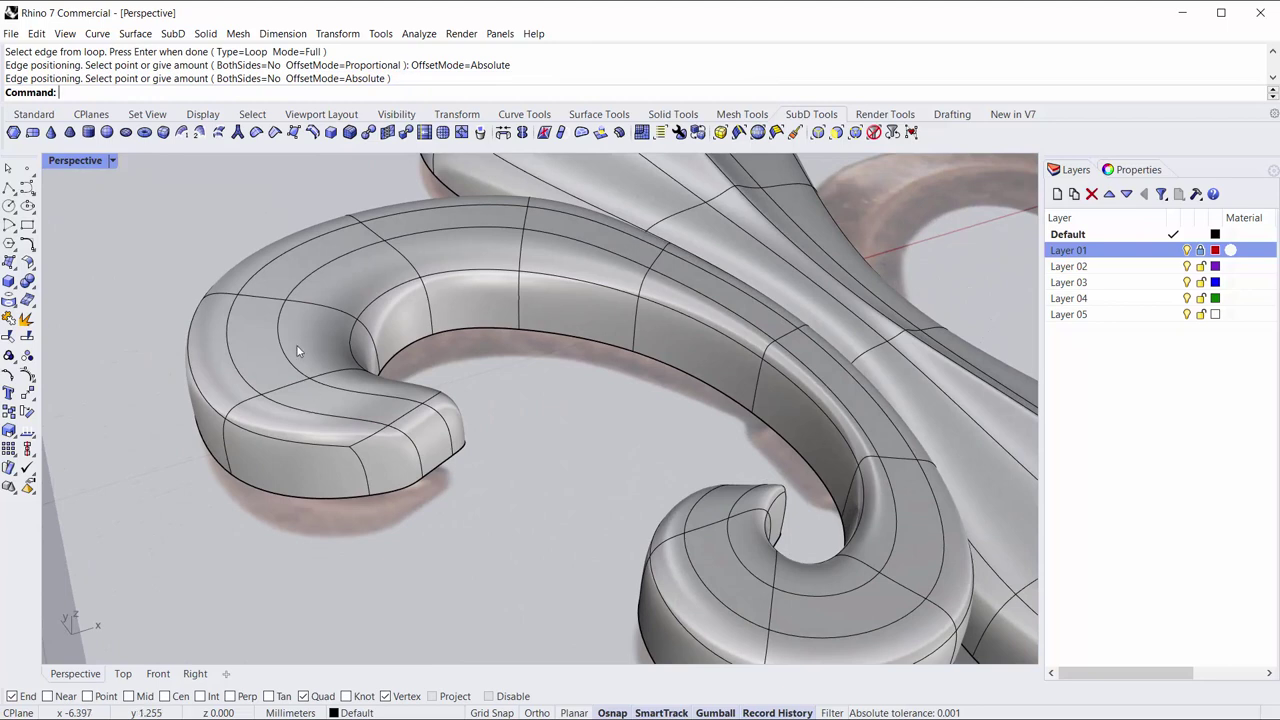
With the Edges selection filter, select the curls' top loop and window-deselect the whole SubD.
{"action": "left_click", "coordinate": [826, 139]}
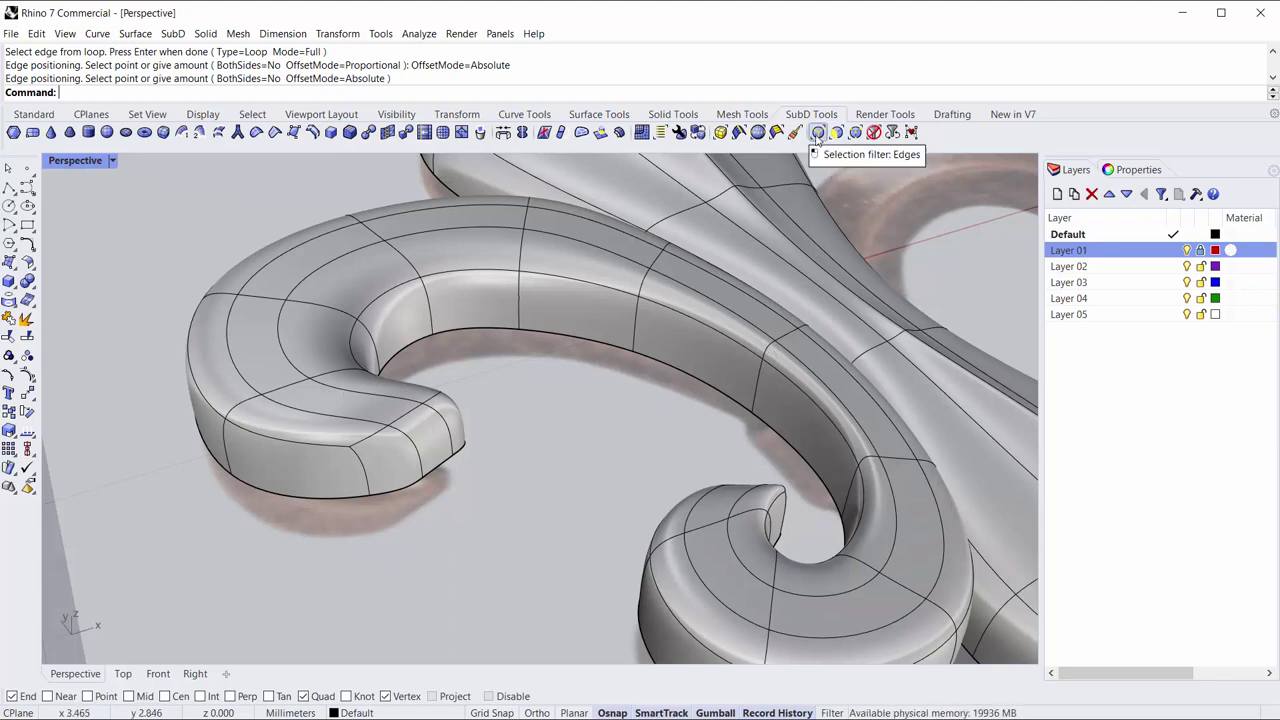
{"action": "double_click", "coordinate": [370, 426]}
{"action": "right_click_drag", "start_coordinate": [425, 524], "coordinate": [440, 463]}
{"action": "scroll", "coordinate": [457, 469], "scroll_direction": "down", "scroll_amount": 5}
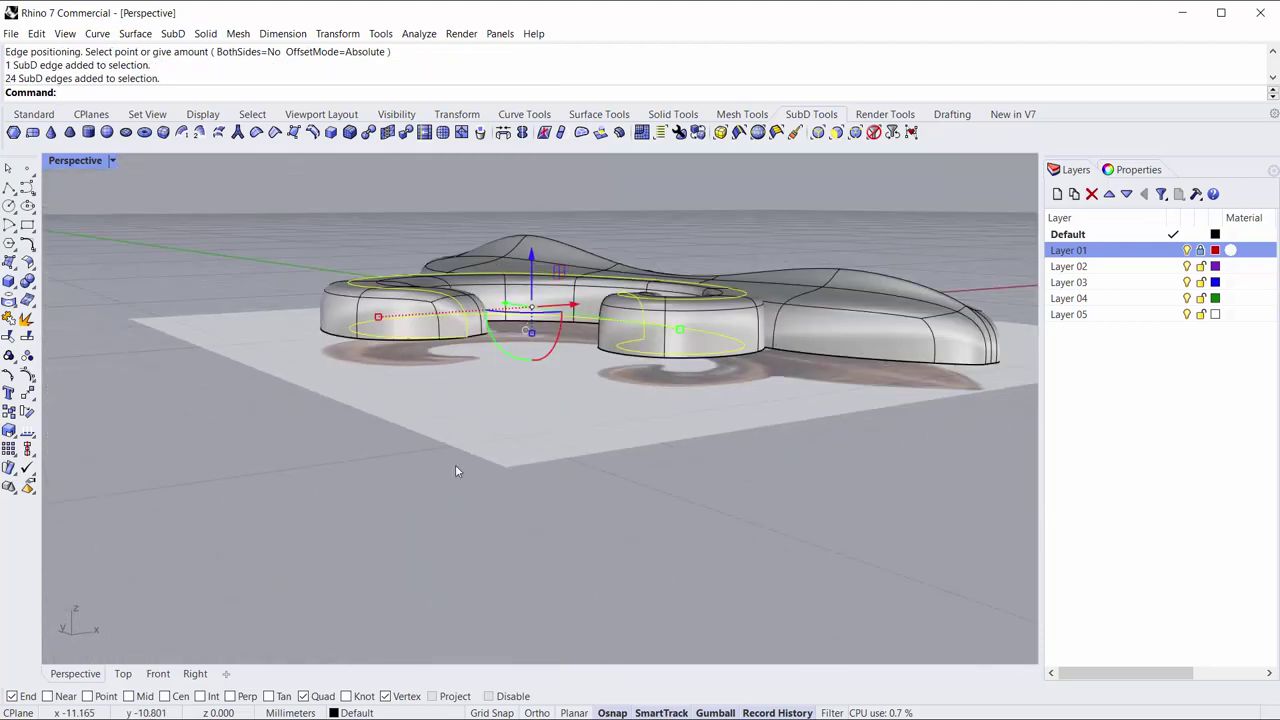
{"action": "right_click_drag", "start_coordinate": [788, 563], "coordinate": [775, 538]}
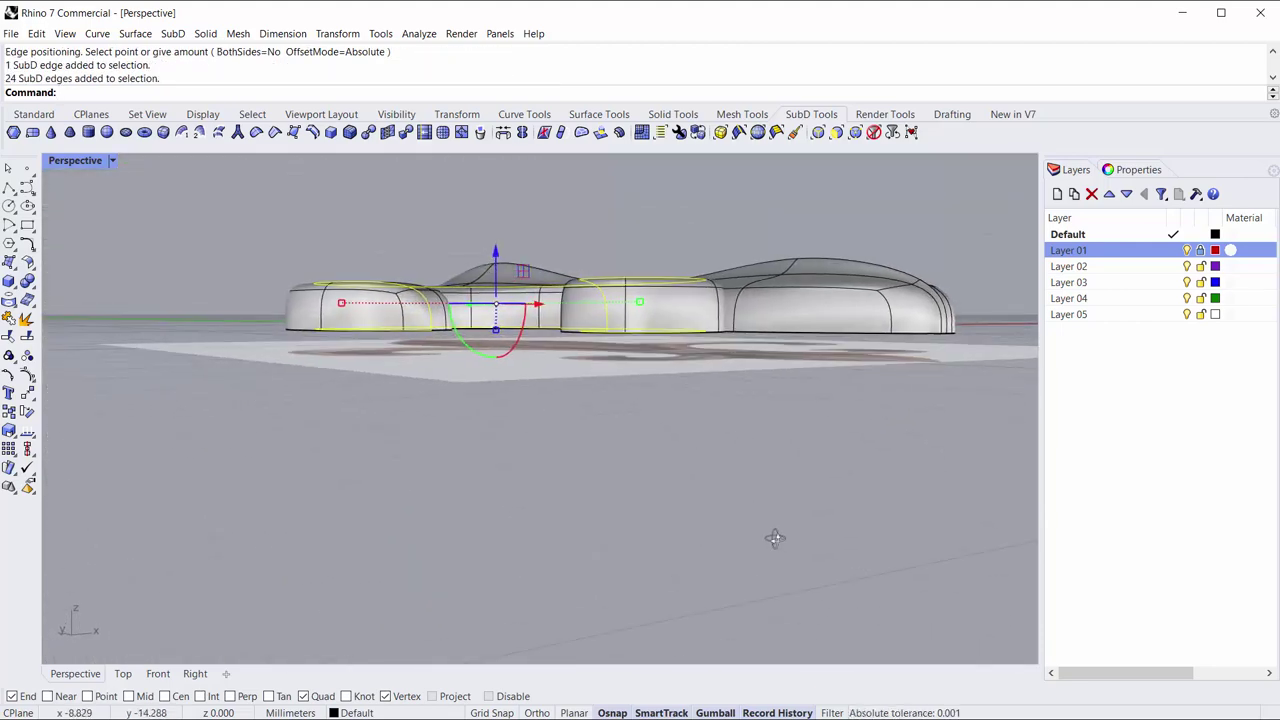
{"action": "left_click_drag", "start_coordinate": [853, 514], "coordinate": [215, 315]}
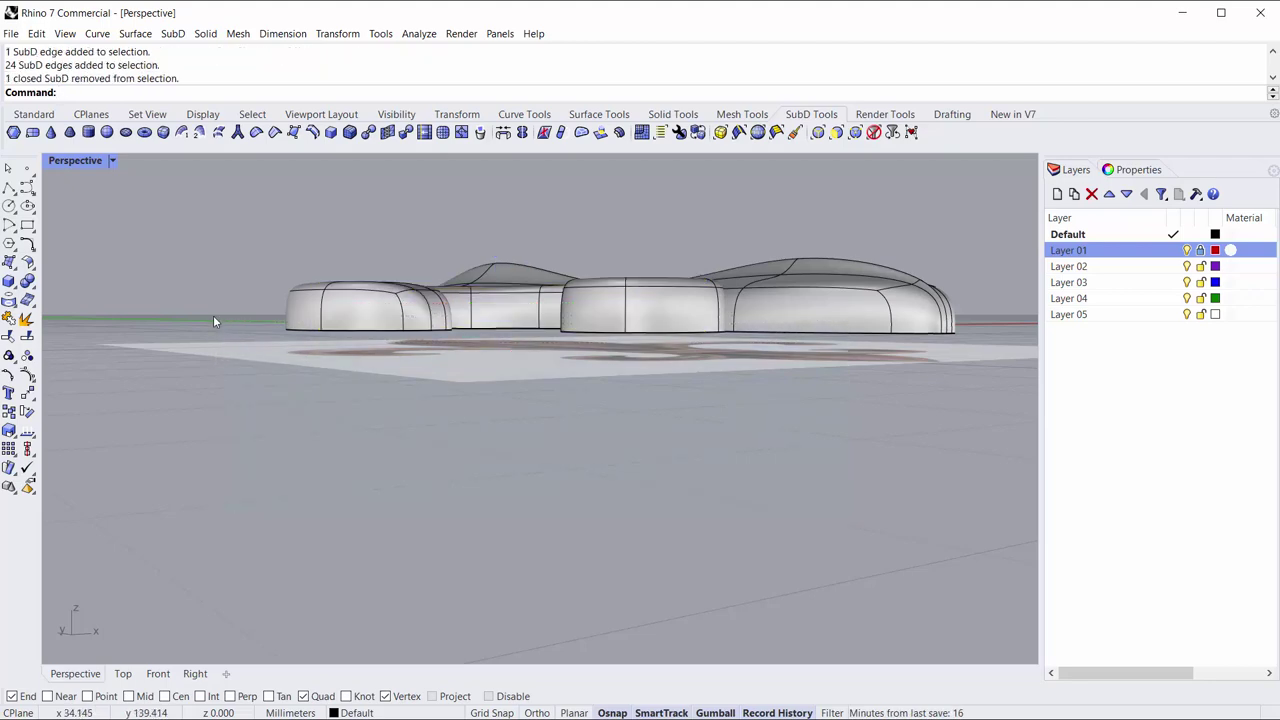
{"action": "mouse_move", "coordinate": [213, 316]}
{"action": "right_mouse_down"}
{"action": "mouse_move", "coordinate": [360, 367]}
{"action": "mouse_move", "coordinate": [351, 408]}
{"action": "right_mouse_up"}
{"action": "scroll", "coordinate": [351, 408], "scroll_direction": "up", "scroll_amount": 5}
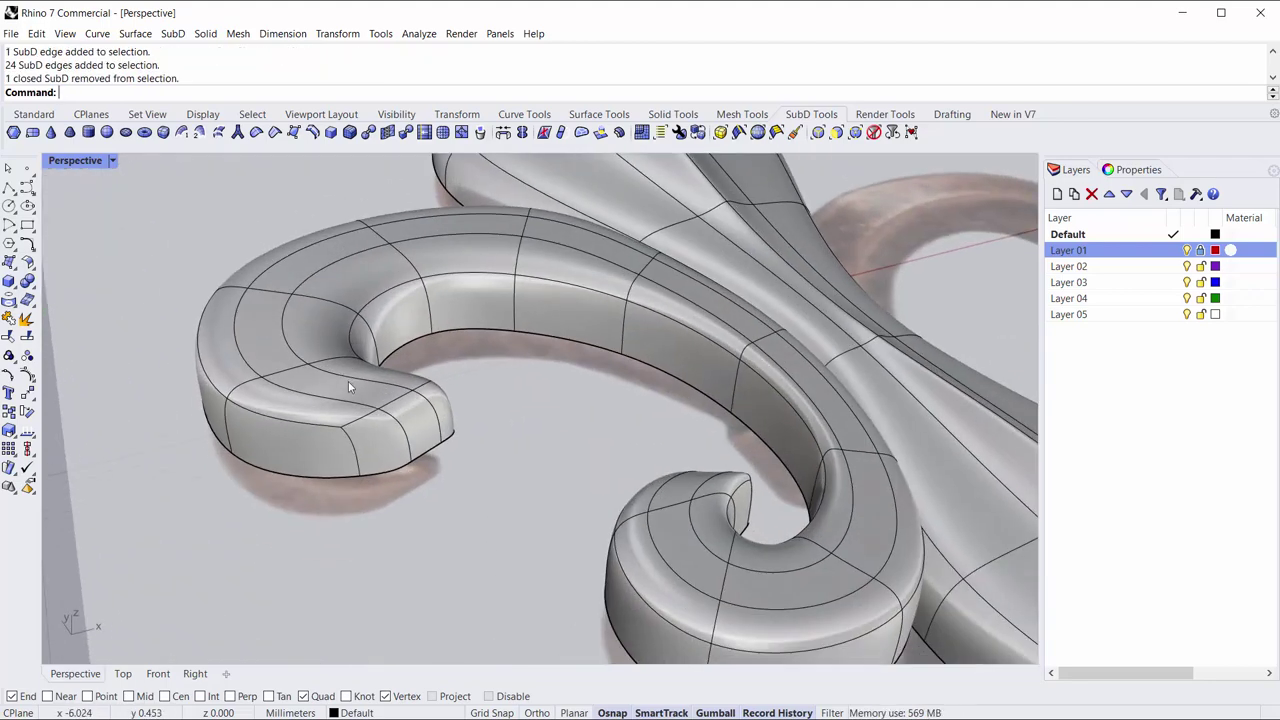
{"action": "scroll", "coordinate": [348, 382], "scroll_direction": "up", "scroll_amount": 2}
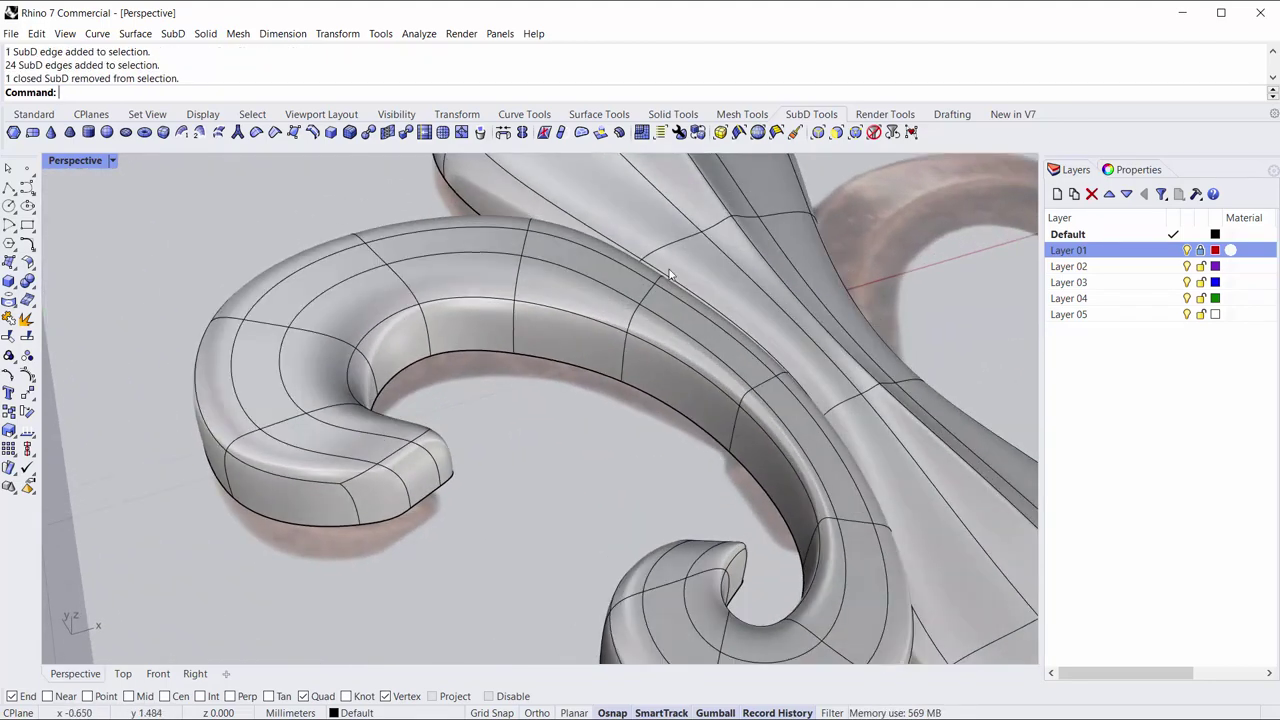
Reselect the 24-edge top loop, deselect the extra lower edges, and lift it upward.
{"action": "left_click", "coordinate": [818, 134]}
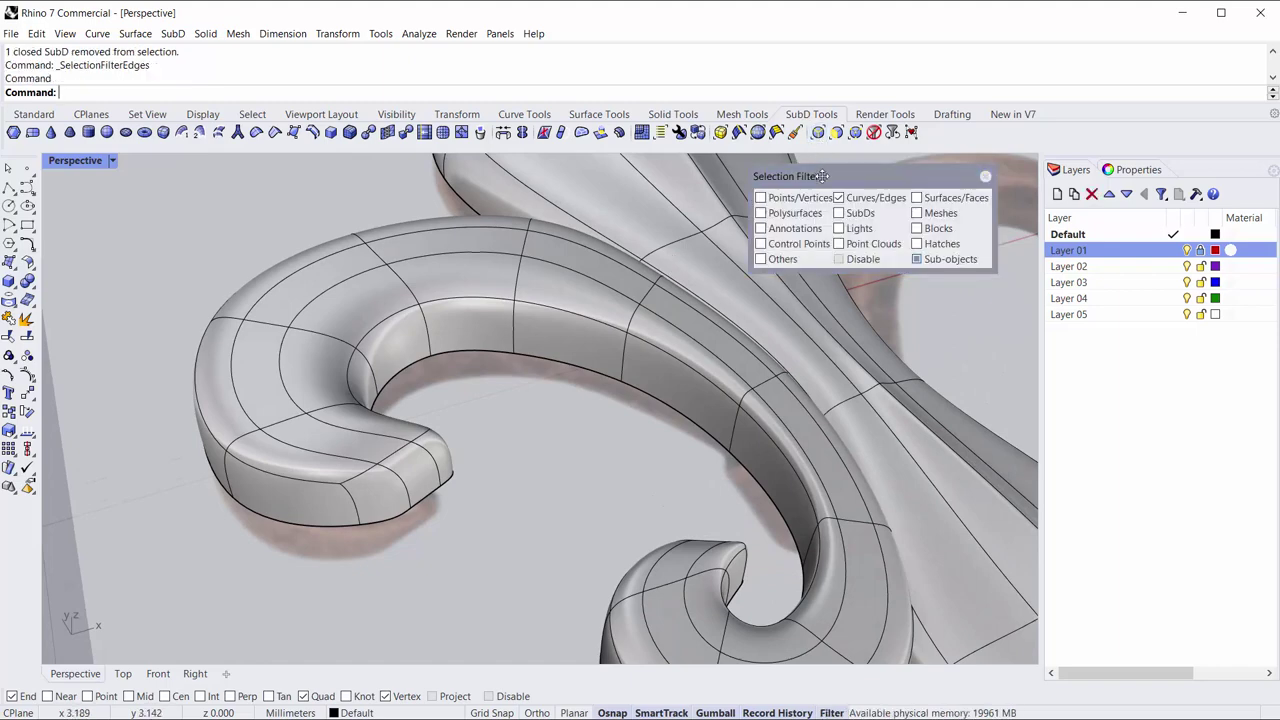
{"action": "scroll", "coordinate": [540, 440], "scroll_direction": "down", "scroll_amount": 3}
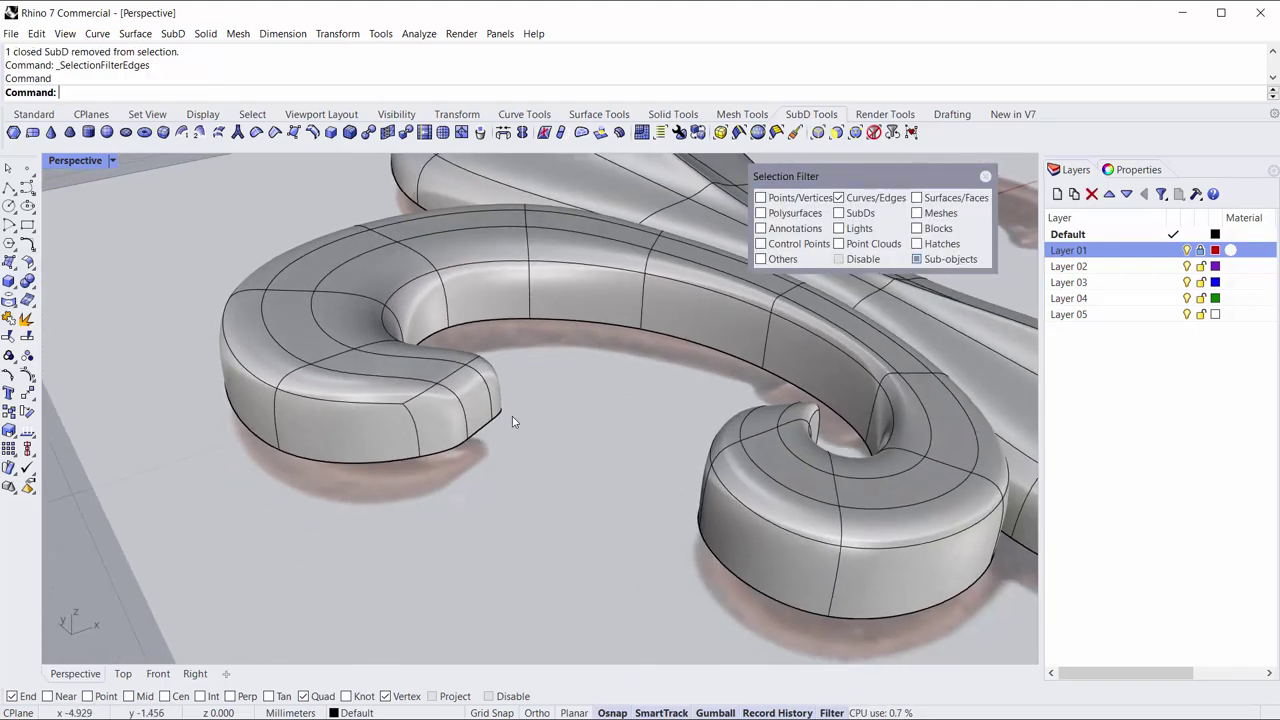
{"action": "double_click", "coordinate": [400, 383]}
{"action": "right_click_drag", "start_coordinate": [483, 450], "coordinate": [470, 453]}
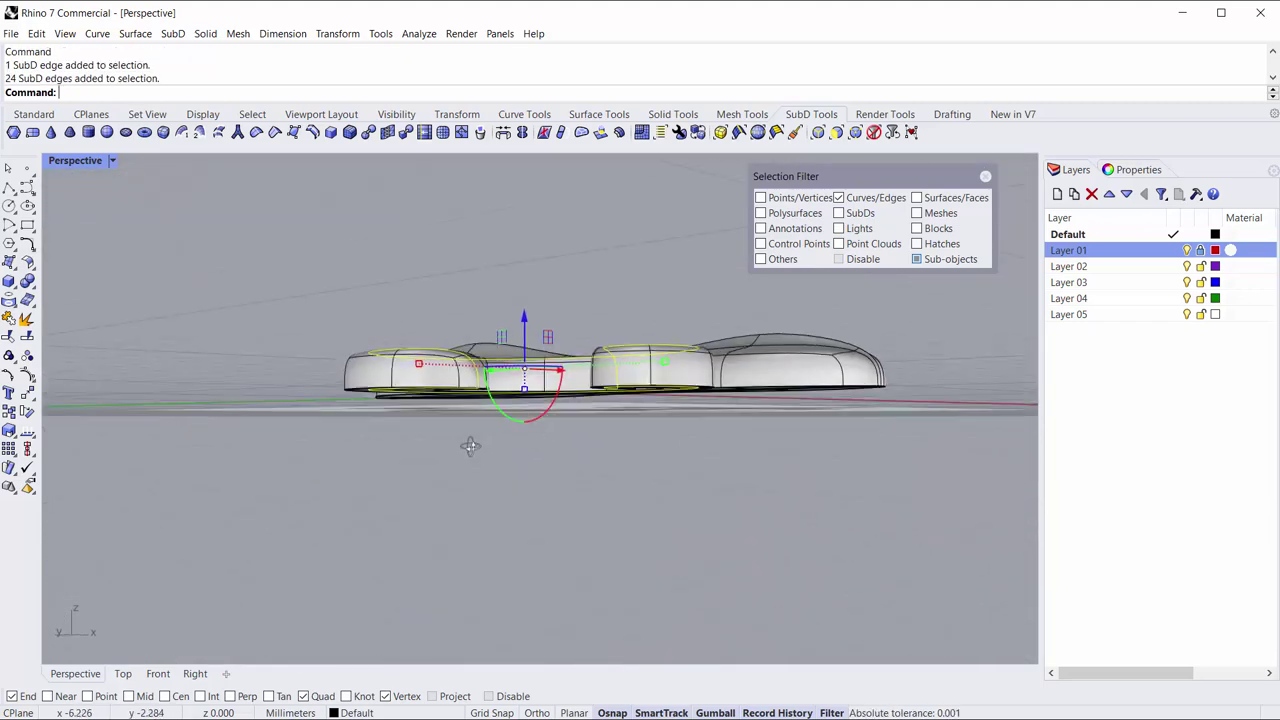
{"action": "left_click_drag", "start_coordinate": [814, 590], "coordinate": [286, 389], "text": "ctrl"}
{"action": "right_click_drag", "start_coordinate": [284, 386], "coordinate": [300, 420]}
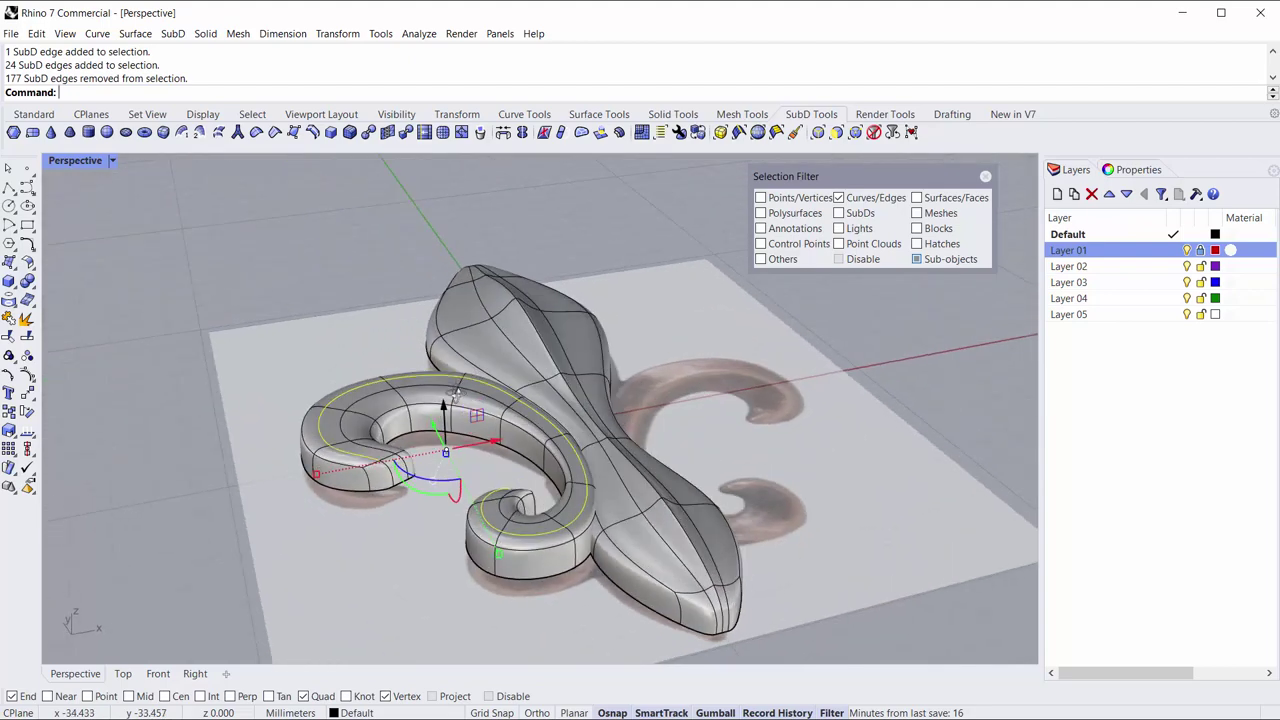
{"action": "scroll", "coordinate": [500, 335], "scroll_direction": "up", "scroll_amount": 3}
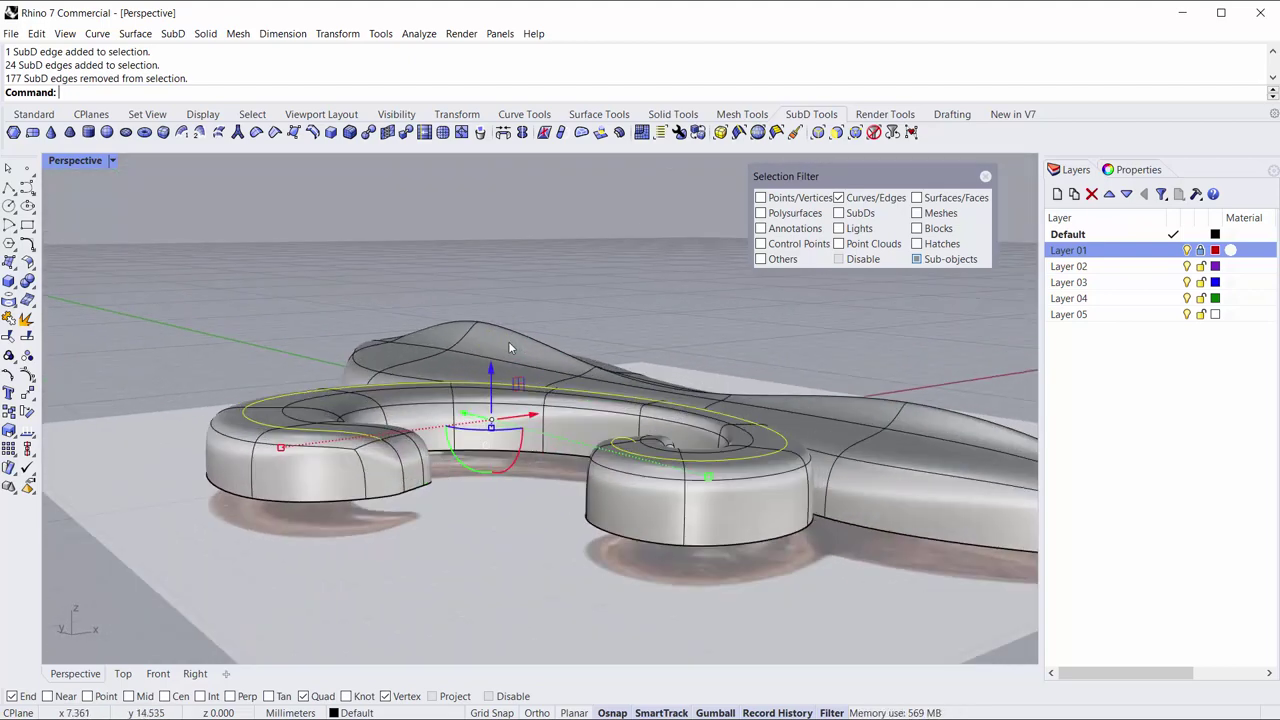
{"action": "left_click_drag", "start_coordinate": [493, 364], "coordinate": [493, 351]}
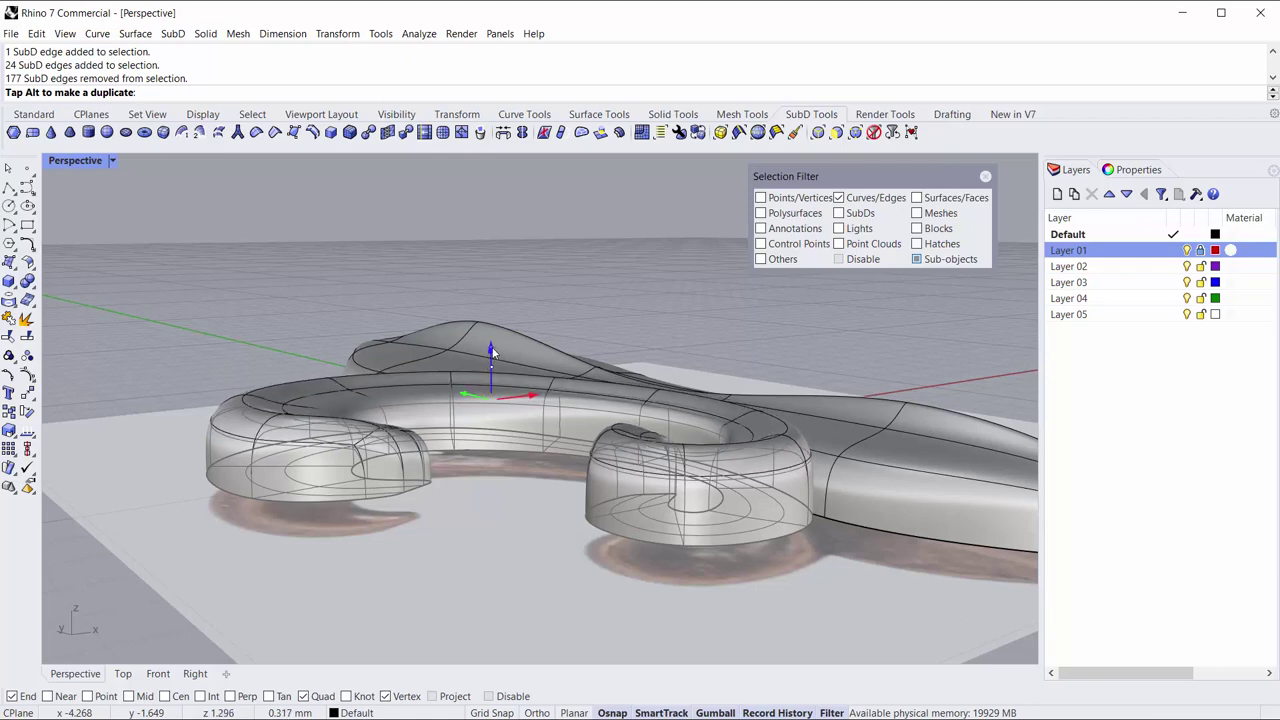
Finish raising the top loop, then lower the left scroll's inner edge loop slightly.
{"action": "left_click_drag", "start_coordinate": [493, 353], "coordinate": [490, 346]}
{"action": "left_click", "coordinate": [328, 312]}
{"action": "scroll", "coordinate": [325, 340], "scroll_direction": "up", "scroll_amount": 3}
{"action": "scroll", "coordinate": [300, 375], "scroll_direction": "up", "scroll_amount": 3}
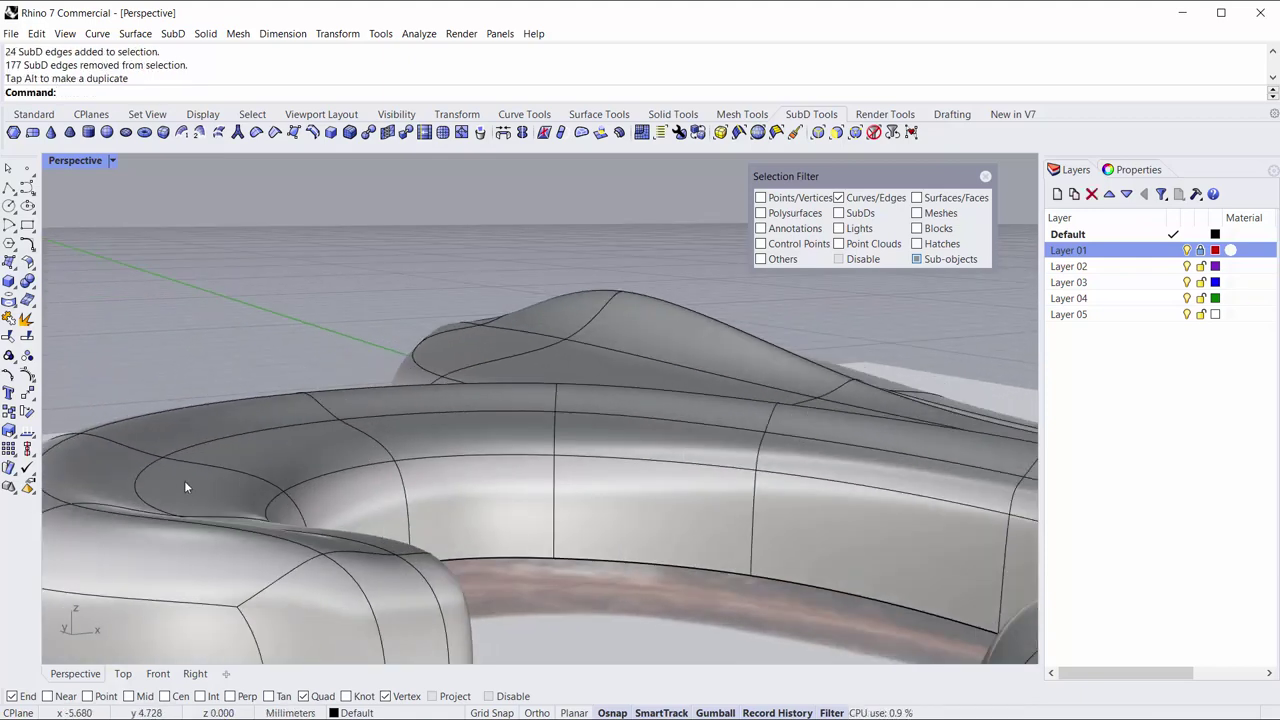
{"action": "double_click", "coordinate": [313, 484]}
{"action": "scroll", "coordinate": [407, 497], "scroll_direction": "down", "scroll_amount": 3}
{"action": "scroll", "coordinate": [400, 495], "scroll_direction": "down", "scroll_amount": 2}
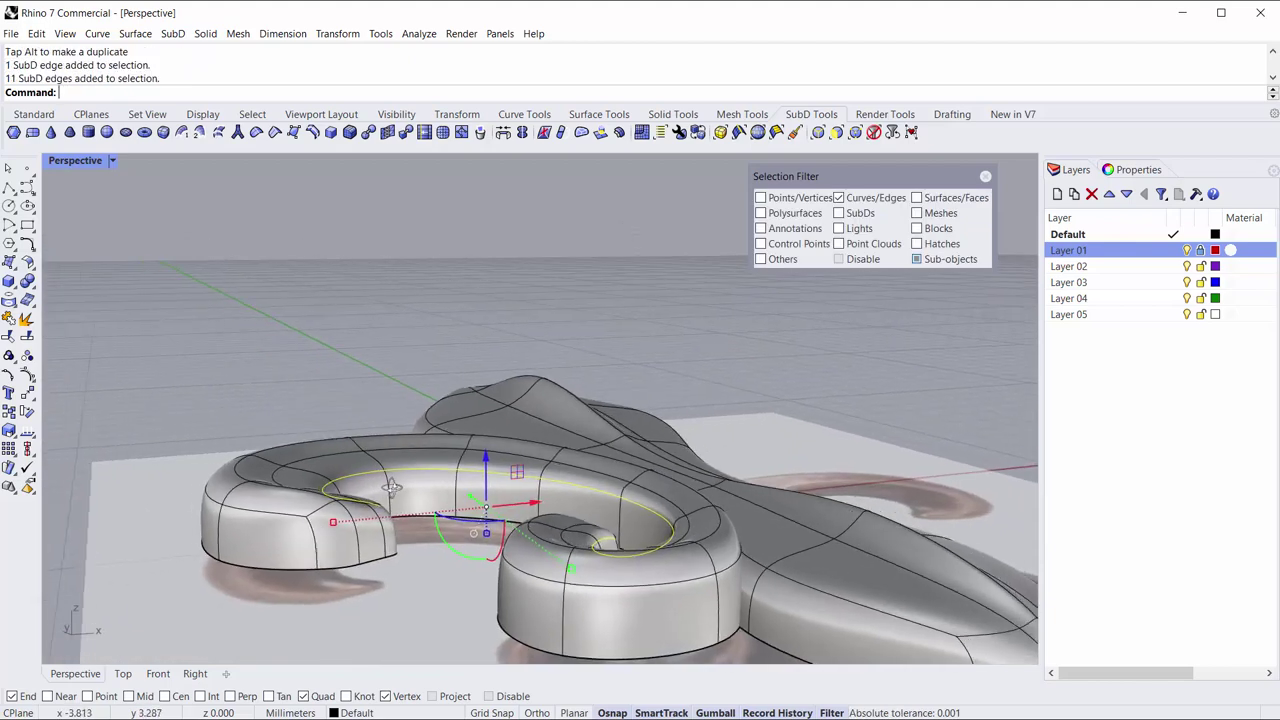
{"action": "left_click_drag", "start_coordinate": [487, 460], "coordinate": [485, 495]}
Select the edge loop around the curl, trim unwanted edges, and shift it vertically.
{"action": "right_click_drag", "start_coordinate": [442, 566], "coordinate": [381, 580]}
{"action": "scroll", "coordinate": [394, 457], "scroll_direction": "up", "scroll_amount": 2}
{"action": "scroll", "coordinate": [414, 449], "scroll_direction": "up", "scroll_amount": 2}
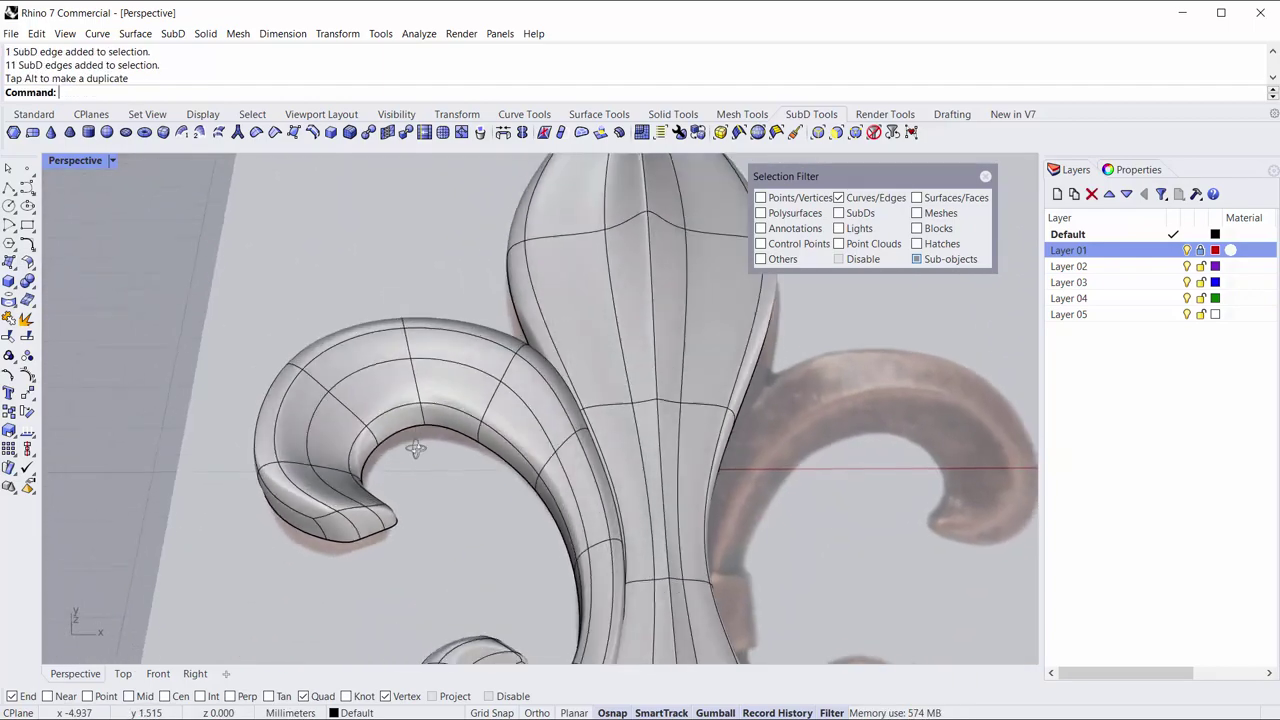
{"action": "scroll", "coordinate": [403, 422], "scroll_direction": "up", "scroll_amount": 1}
{"action": "scroll", "coordinate": [330, 500], "scroll_direction": "up", "scroll_amount": 1}
{"action": "scroll", "coordinate": [330, 500], "scroll_direction": "up", "scroll_amount": 1}
{"action": "scroll", "coordinate": [348, 482], "scroll_direction": "up", "scroll_amount": 1}
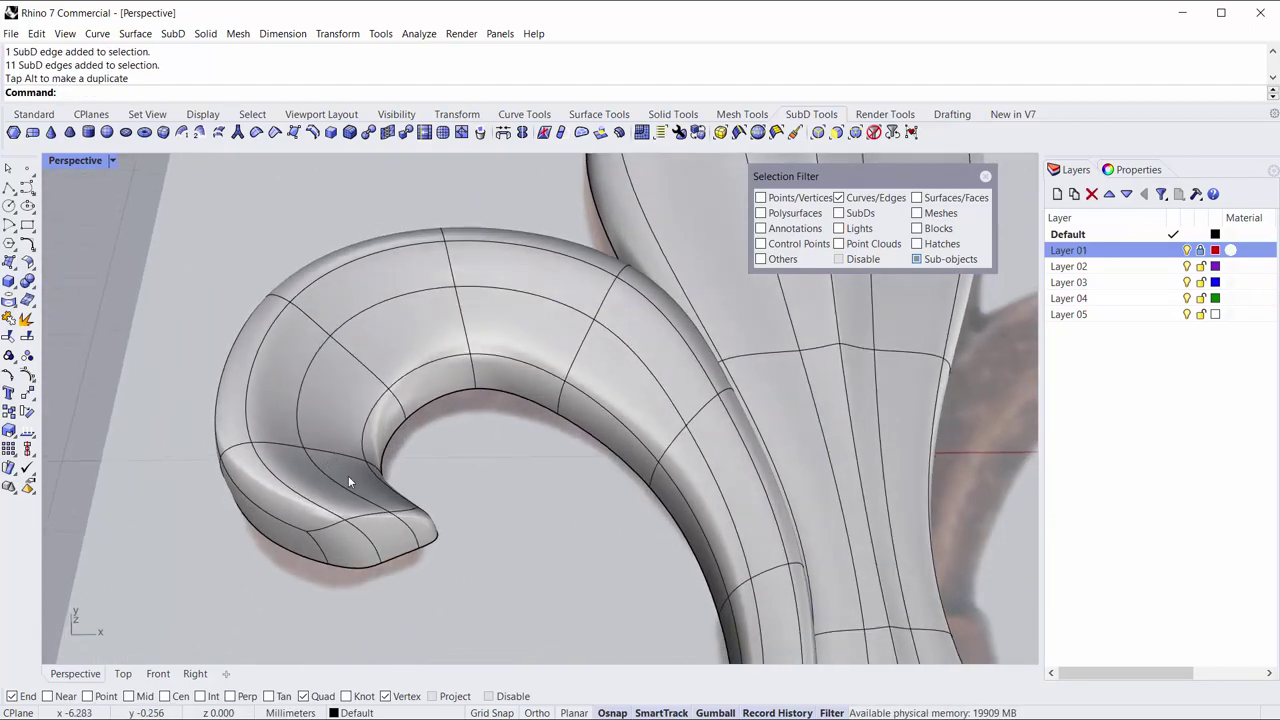
{"action": "double_click", "coordinate": [344, 486]}
{"action": "mouse_move", "coordinate": [389, 480]}
{"action": "right_mouse_down"}
{"action": "mouse_move", "coordinate": [398, 415]}
{"action": "mouse_move", "coordinate": [635, 466]}
{"action": "right_mouse_up"}
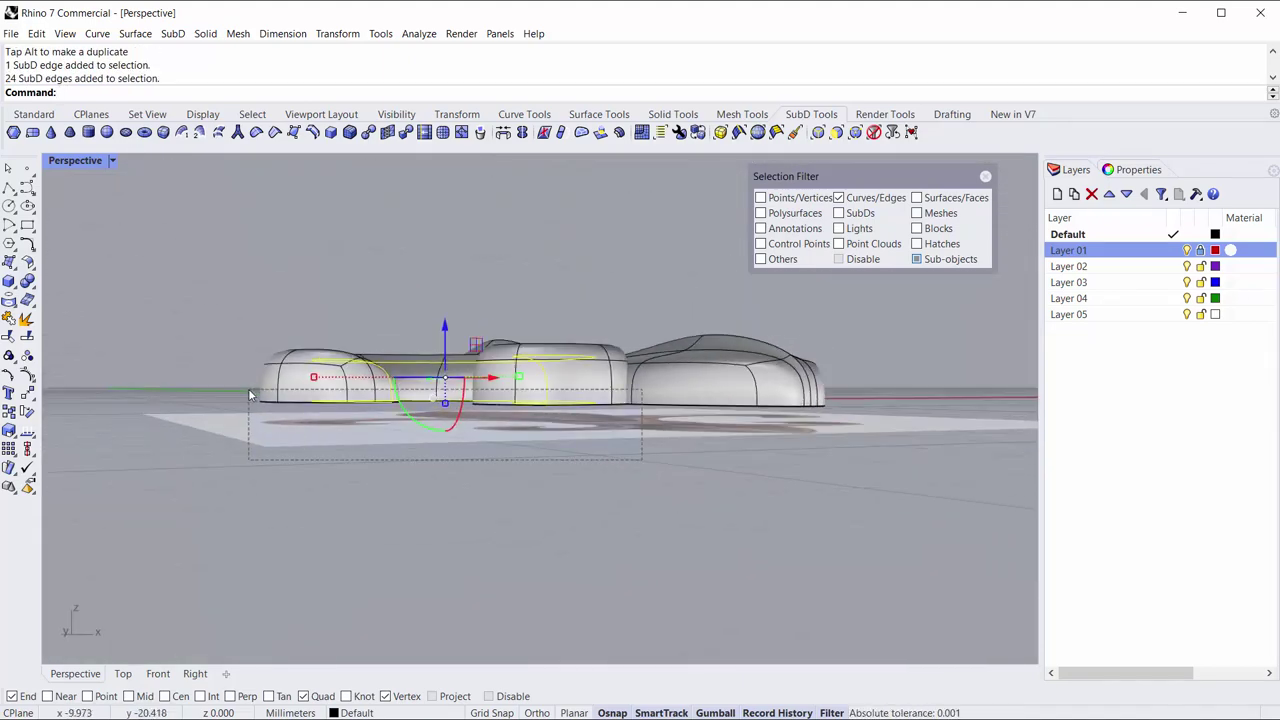
{"action": "left_click_drag", "start_coordinate": [250, 394], "coordinate": [250, 394], "text": "ctrl"}
{"action": "left_click", "coordinate": [447, 313]}
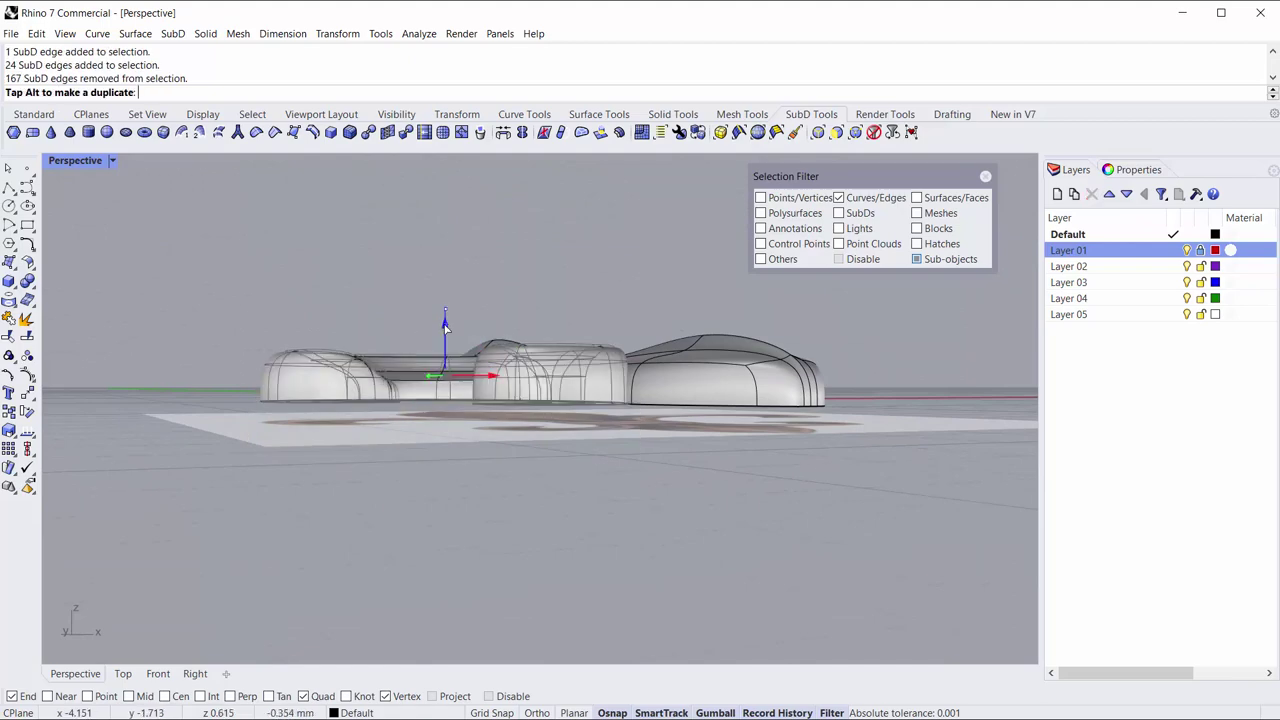
{"action": "mouse_move", "coordinate": [448, 292]}
{"action": "right_mouse_down"}
{"action": "mouse_move", "coordinate": [385, 425]}
{"action": "mouse_move", "coordinate": [400, 445]}
{"action": "right_mouse_up"}
{"action": "scroll", "coordinate": [410, 455], "scroll_direction": "up", "scroll_amount": 2}
Shift an edge loop across the upper left horn down and to the right.
{"action": "scroll", "coordinate": [420, 468], "scroll_direction": "up", "scroll_amount": 1}
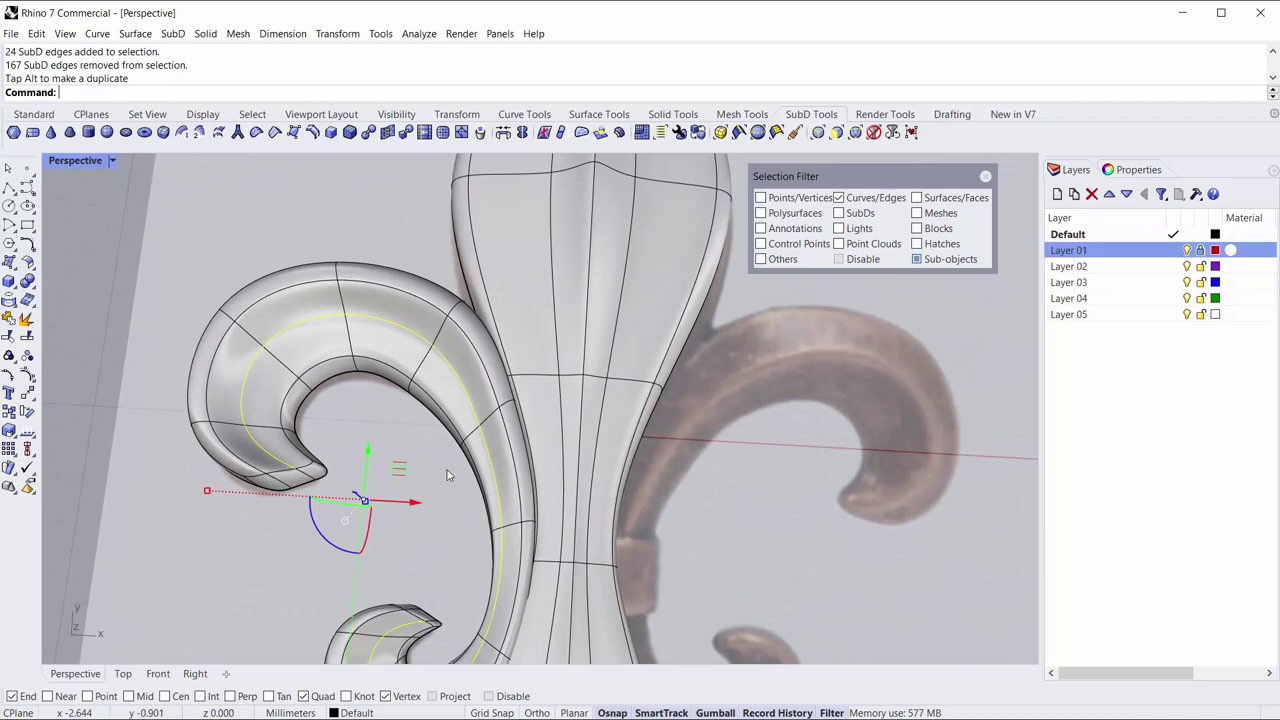
{"action": "left_click", "coordinate": [448, 475]}
{"action": "scroll", "coordinate": [448, 470], "scroll_direction": "up", "scroll_amount": 2}
{"action": "scroll", "coordinate": [500, 455], "scroll_direction": "up", "scroll_amount": 1}
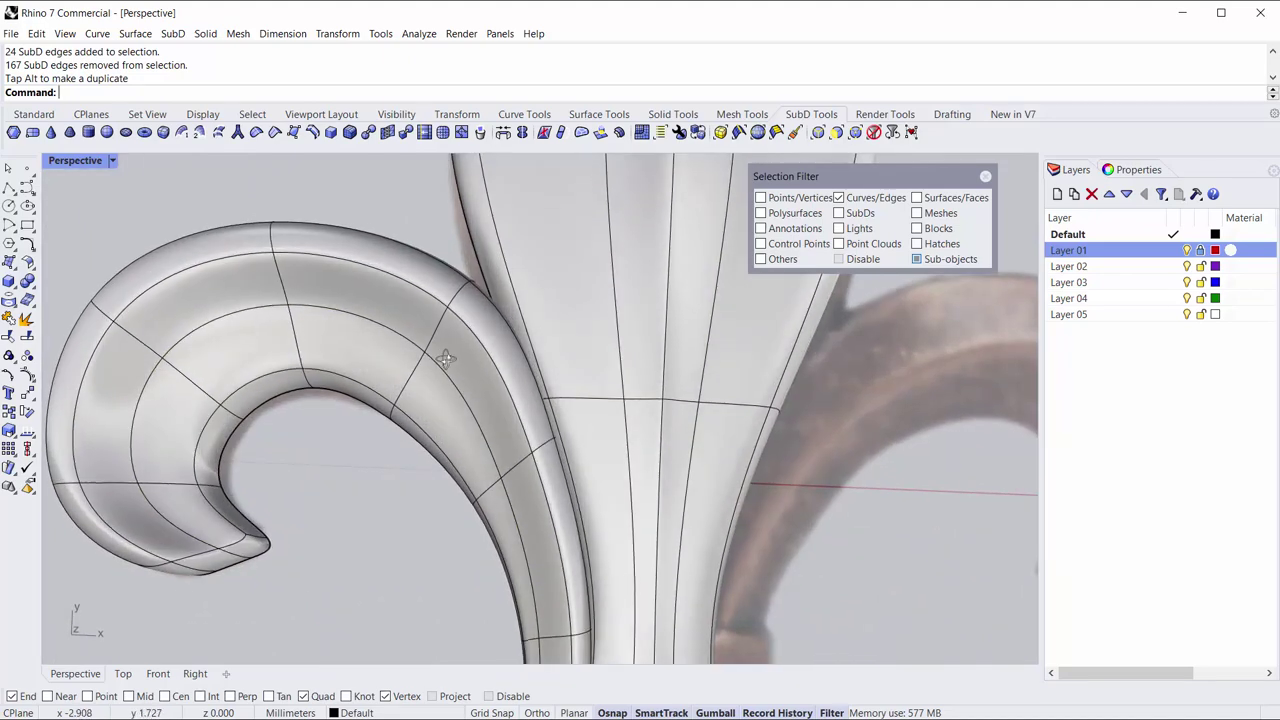
{"action": "double_click", "coordinate": [543, 450]}
{"action": "left_click_drag", "start_coordinate": [558, 430], "coordinate": [581, 447]}
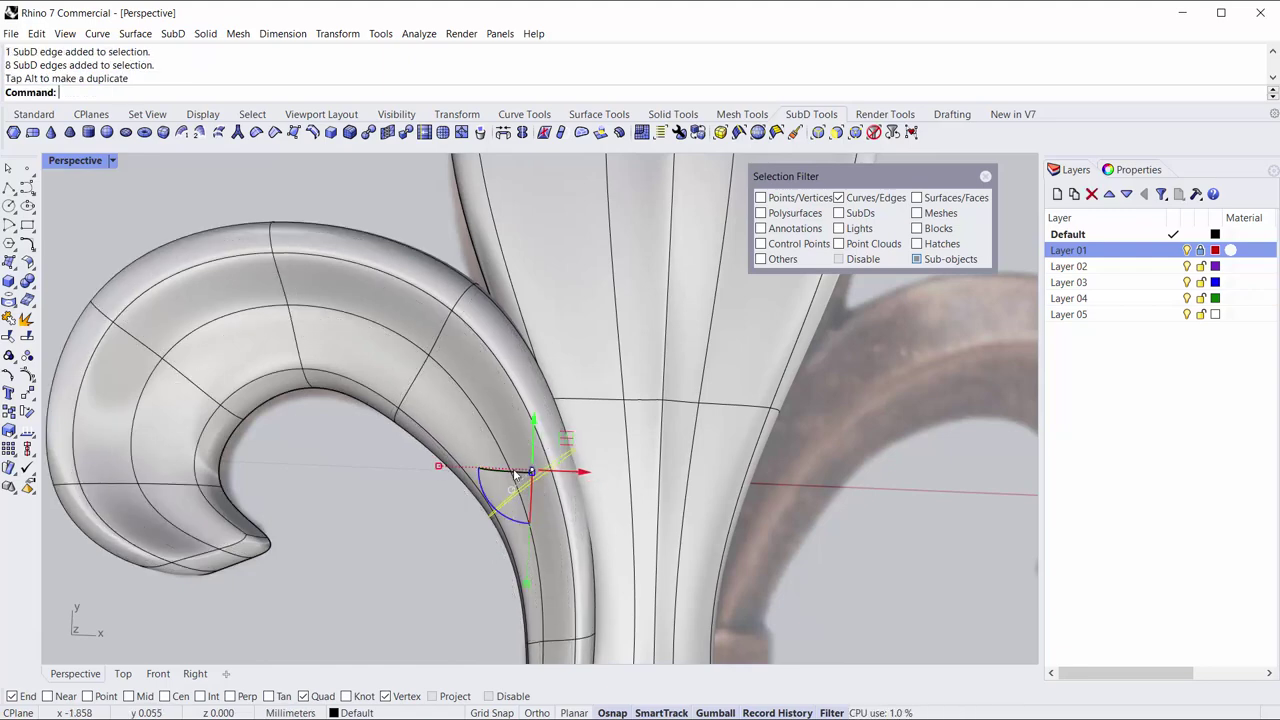
{"action": "scroll", "coordinate": [515, 476], "scroll_direction": "down", "scroll_amount": 2}
{"action": "scroll", "coordinate": [362, 280], "scroll_direction": "up", "scroll_amount": 3}
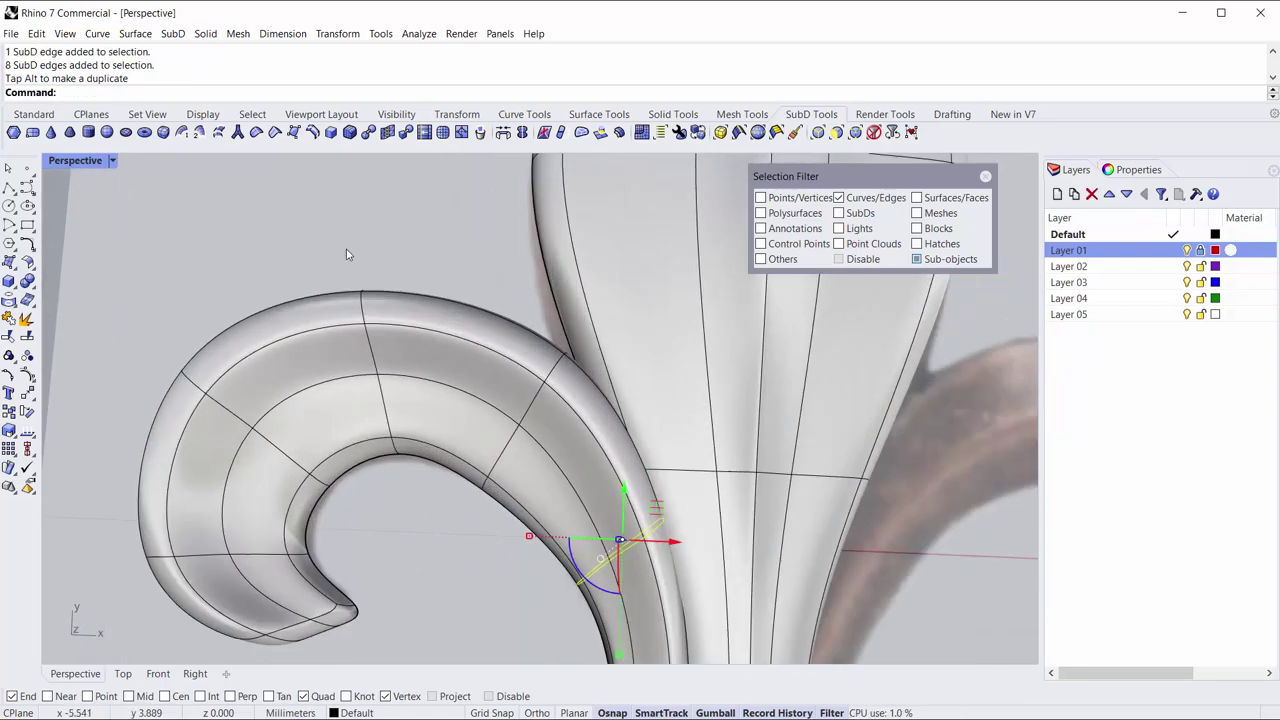
Move the horn's top edge to reshape its crest.
{"action": "key", "text": "Escape"}
{"action": "left_click", "coordinate": [375, 322]}
{"action": "right_click_drag", "start_coordinate": [375, 322], "coordinate": [462, 335]}
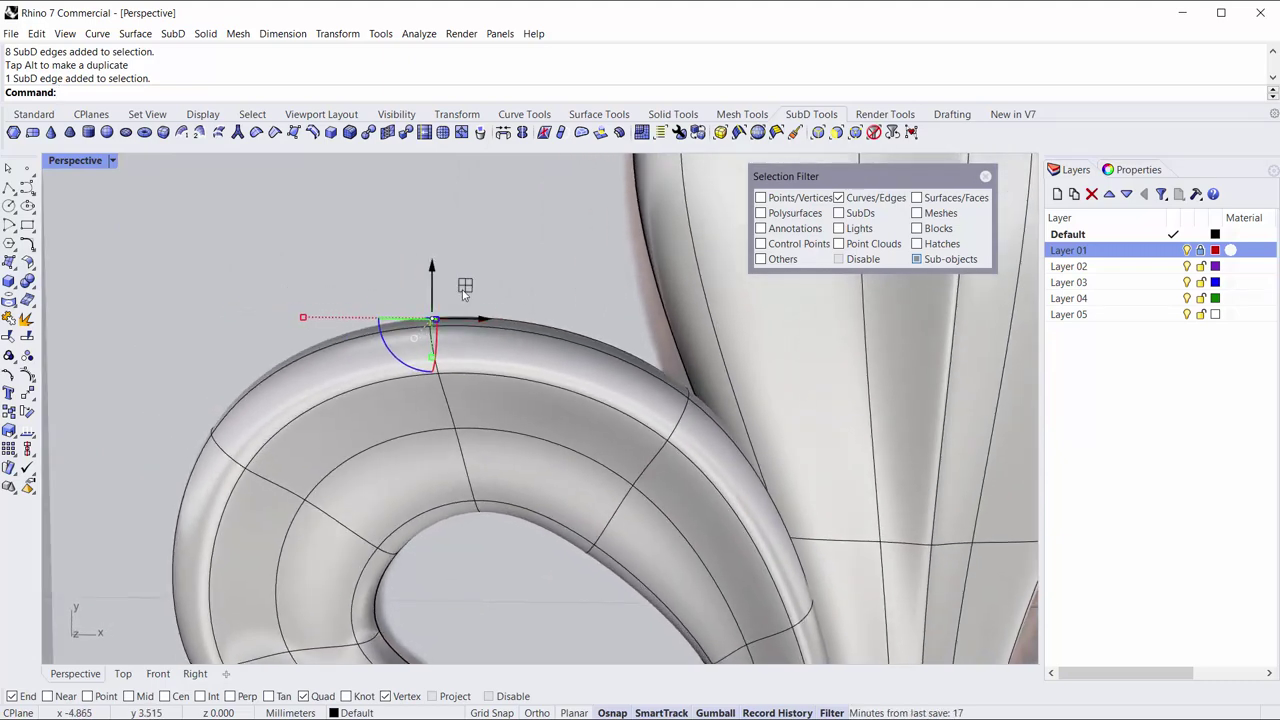
{"action": "left_click_drag", "start_coordinate": [466, 285], "coordinate": [294, 257]}
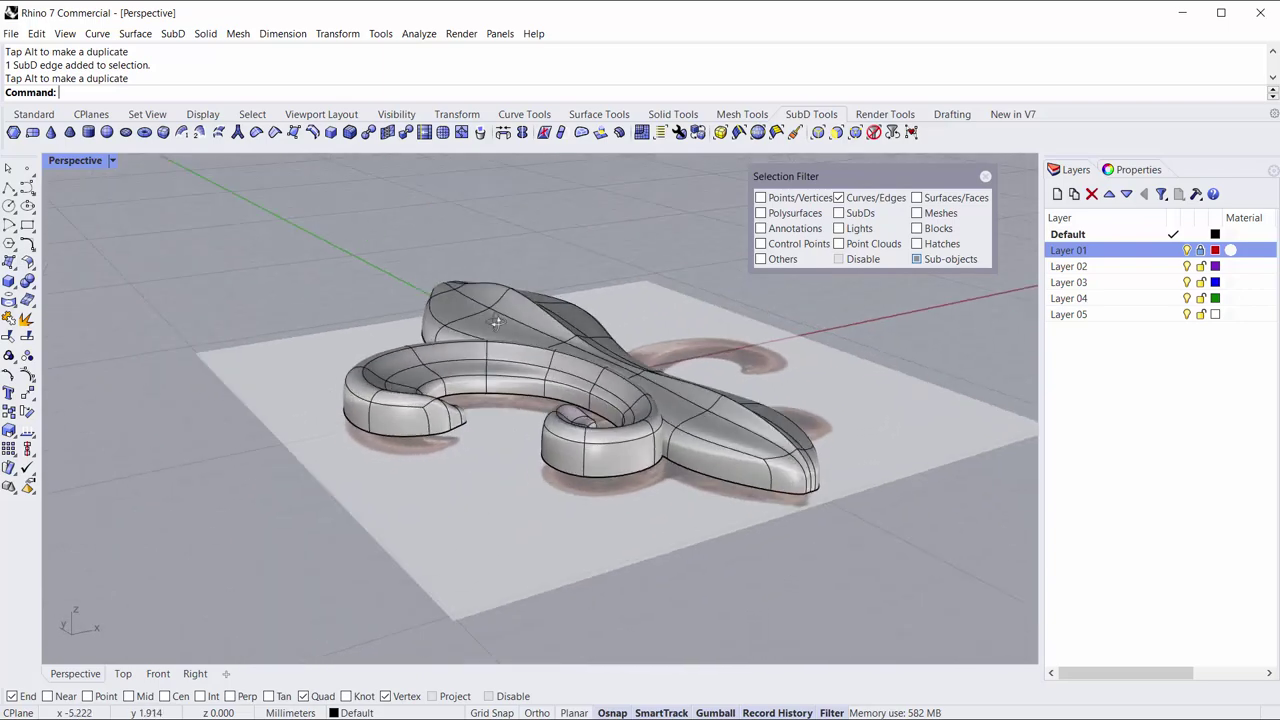
{"action": "mouse_move", "coordinate": [507, 318]}
{"action": "right_mouse_down"}
{"action": "mouse_move", "coordinate": [384, 467]}
{"action": "mouse_move", "coordinate": [438, 393]}
{"action": "mouse_move", "coordinate": [391, 483]}
{"action": "mouse_move", "coordinate": [411, 363]}
{"action": "mouse_move", "coordinate": [433, 332]}
{"action": "mouse_move", "coordinate": [495, 370]}
{"action": "mouse_move", "coordinate": [497, 411]}
{"action": "right_mouse_up"}
{"action": "scroll", "coordinate": [355, 453], "scroll_direction": "up", "scroll_amount": 5}
Restore whole-object selection and squash the left scroll piece vertically.
{"action": "left_click", "coordinate": [478, 352]}
{"action": "left_click", "coordinate": [497, 411]}
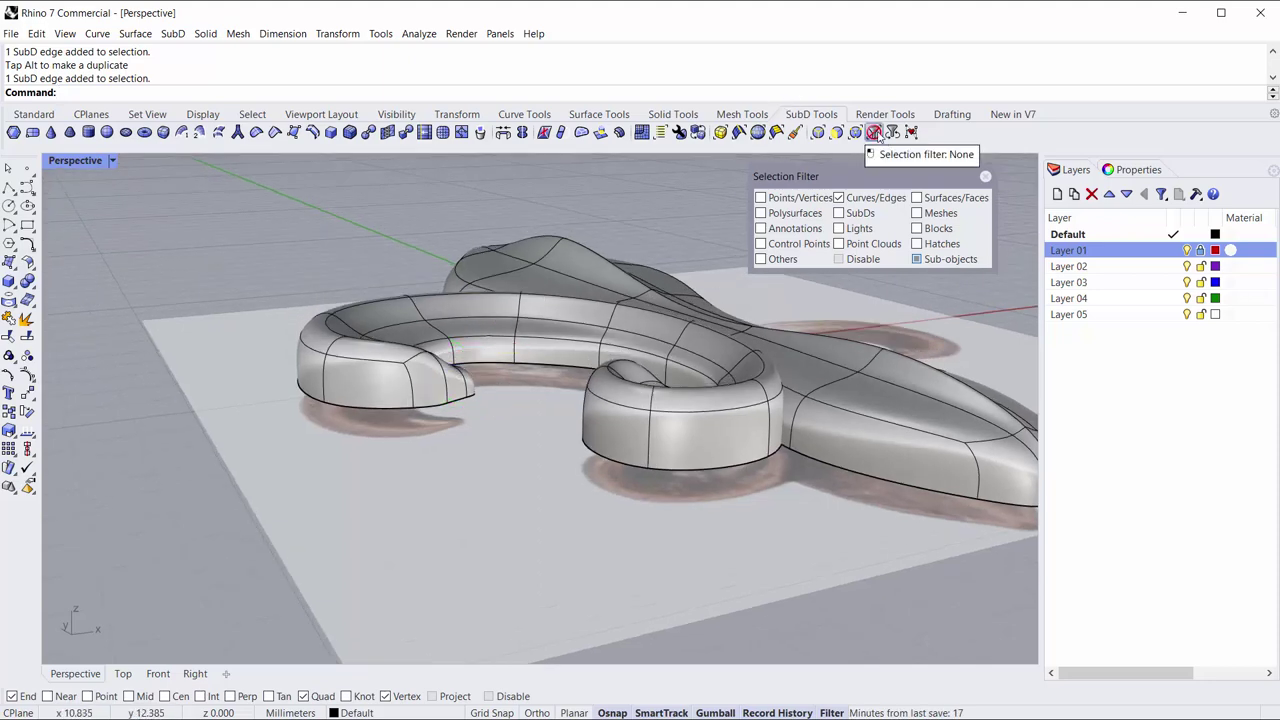
{"action": "left_click", "coordinate": [873, 132]}
{"action": "left_click", "coordinate": [505, 333]}
{"action": "mouse_move", "coordinate": [505, 333]}
{"action": "right_mouse_down"}
{"action": "mouse_move", "coordinate": [443, 443]}
{"action": "mouse_move", "coordinate": [443, 331]}
{"action": "right_mouse_up"}
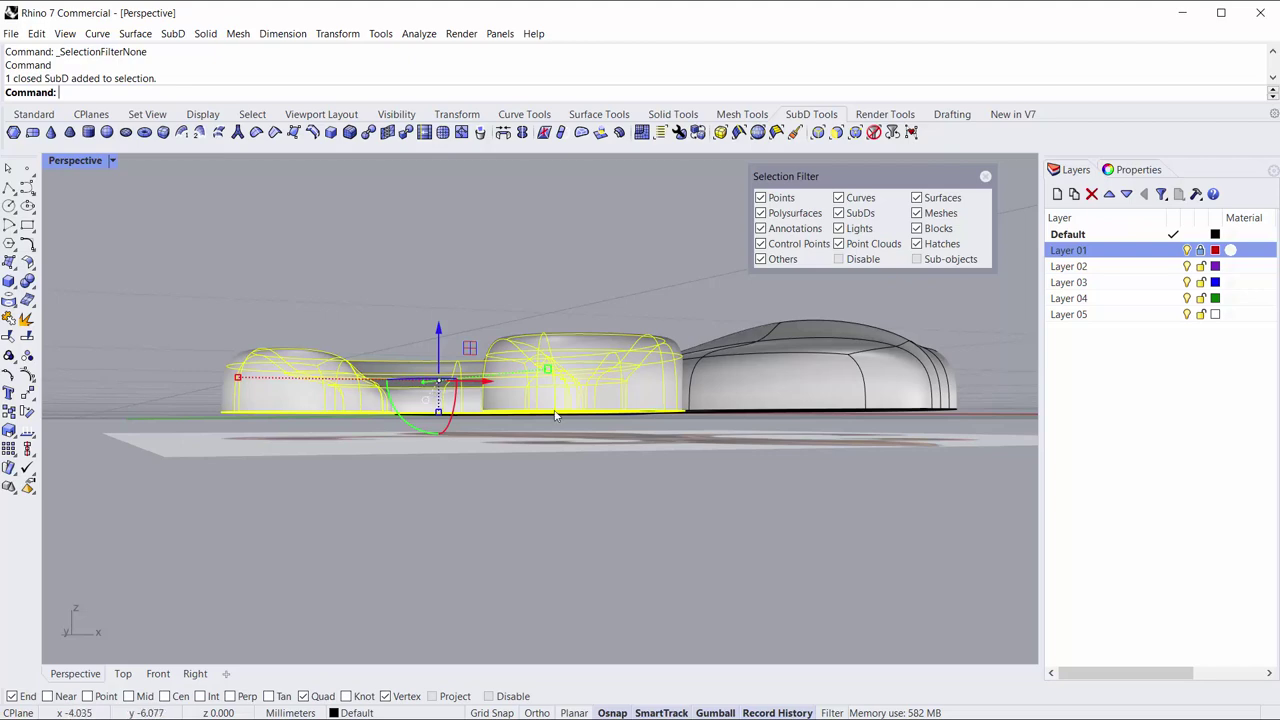
{"action": "right_click_drag", "start_coordinate": [555, 416], "coordinate": [456, 420]}
{"action": "left_click_drag", "start_coordinate": [440, 422], "coordinate": [440, 347]}
{"action": "left_click", "coordinate": [626, 515]}
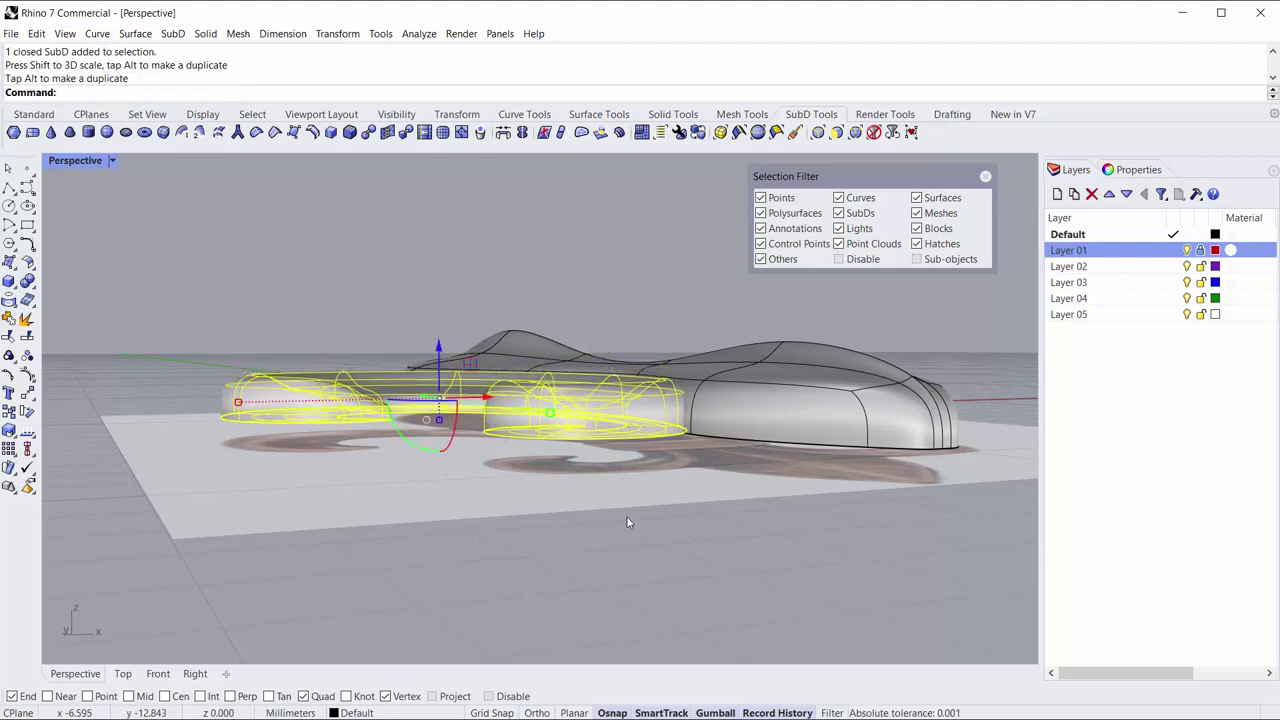
Mirror the left scroll piece from 0,0,0 along the stem's centre line.
{"action": "right_click_drag", "start_coordinate": [626, 515], "coordinate": [433, 385]}
{"action": "left_click", "coordinate": [431, 382]}
{"action": "type", "text": "mirror"}
{"action": "key", "text": "Return"}
{"action": "type", "text": "0,0,0"}
{"action": "key", "text": "Return"}
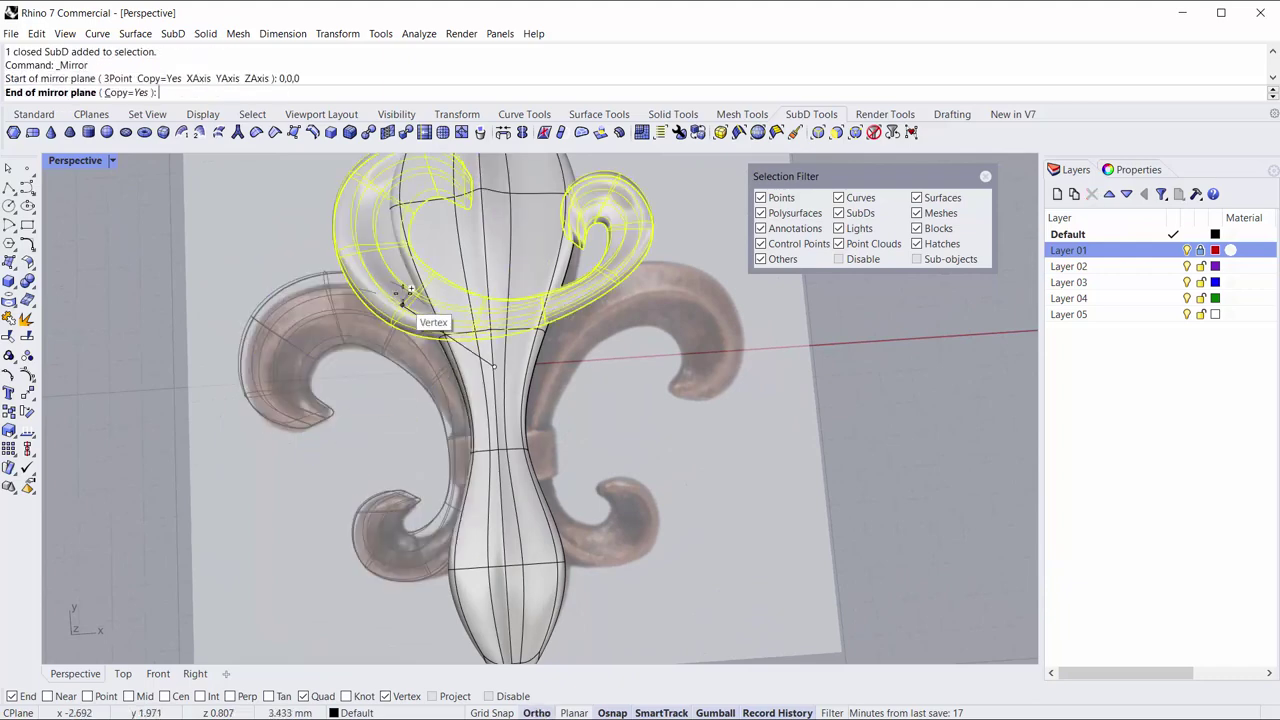
{"action": "left_click", "coordinate": [358, 235]}
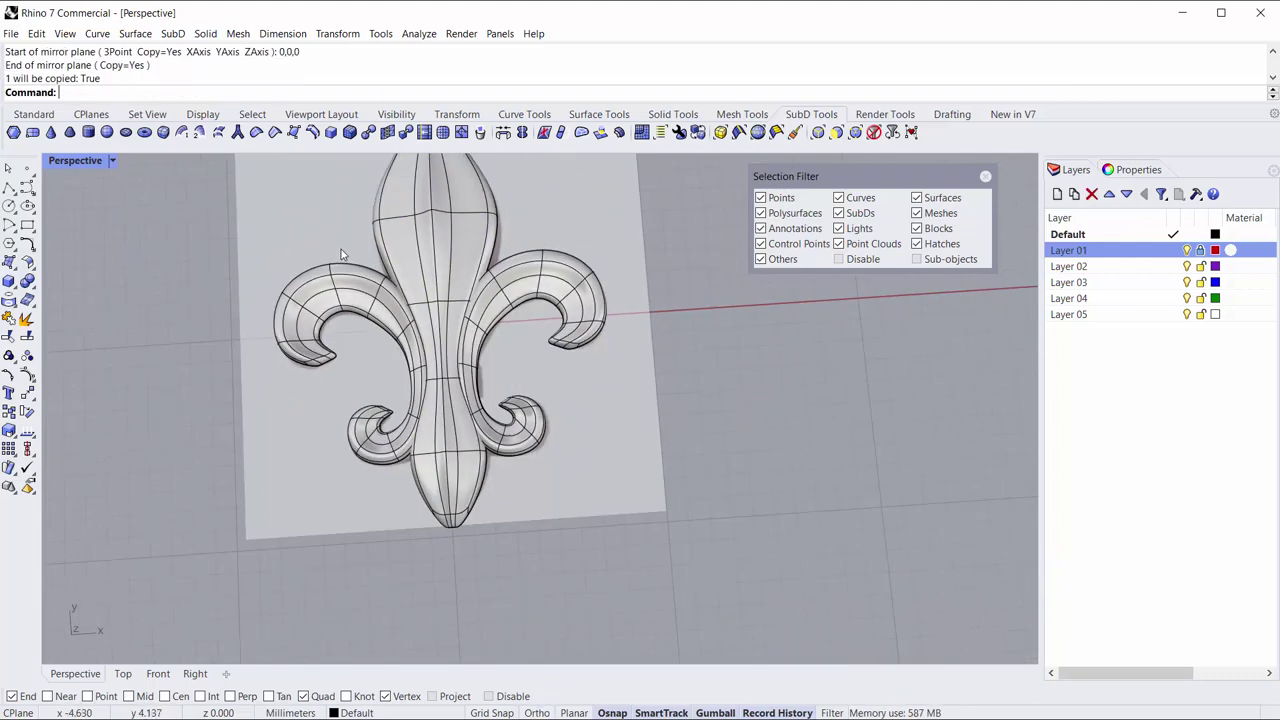
{"action": "mouse_move", "coordinate": [341, 249]}
{"action": "right_mouse_down"}
{"action": "mouse_move", "coordinate": [422, 342]}
{"action": "mouse_move", "coordinate": [457, 408]}
{"action": "right_mouse_up"}
{"action": "scroll", "coordinate": [565, 437], "scroll_direction": "up", "scroll_amount": 5}
{"action": "mouse_move", "coordinate": [587, 469]}
{"action": "right_mouse_down"}
{"action": "mouse_move", "coordinate": [607, 450]}
{"action": "mouse_move", "coordinate": [512, 430]}
{"action": "right_mouse_up"}
{"action": "scroll", "coordinate": [607, 450], "scroll_direction": "down", "scroll_amount": 5}
Maximize the Top view and zoom in on the mirrored fleur-de-lis.
{"action": "double_click", "coordinate": [75, 163]}
{"action": "double_click", "coordinate": [62, 161]}
{"action": "scroll", "coordinate": [351, 370], "scroll_direction": "down", "scroll_amount": 2}
{"action": "scroll", "coordinate": [351, 370], "scroll_direction": "up", "scroll_amount": 1}
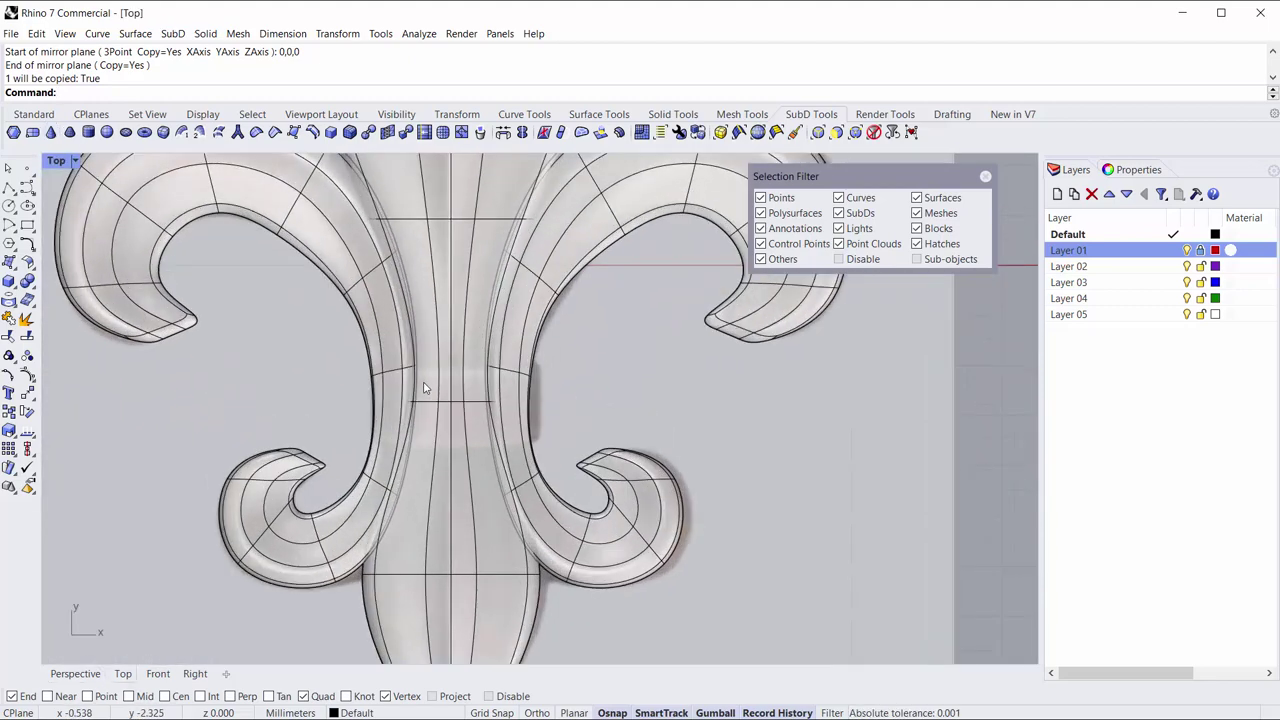
{"action": "scroll", "coordinate": [370, 364], "scroll_direction": "up", "scroll_amount": 1}
{"action": "scroll", "coordinate": [391, 358], "scroll_direction": "up", "scroll_amount": 1}
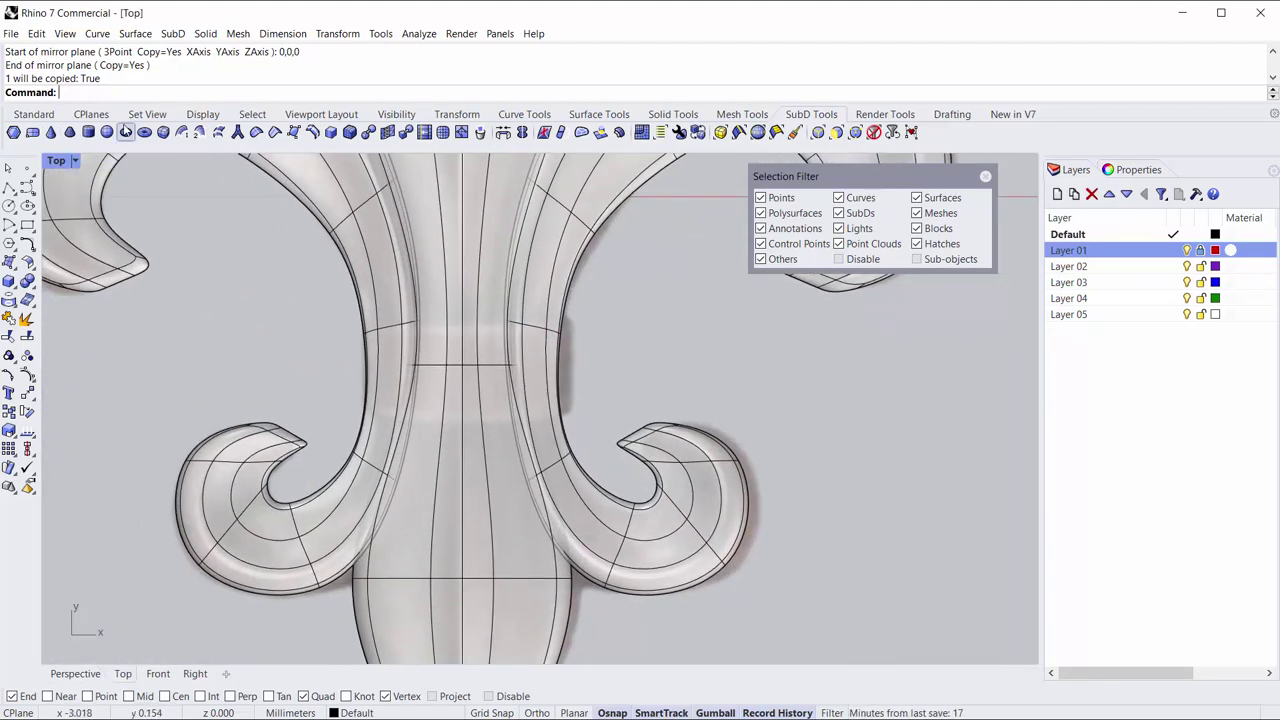
Draw a SubD box across the stem's waist, with its corners set in Top and height in Front.
{"action": "left_click", "coordinate": [163, 133]}
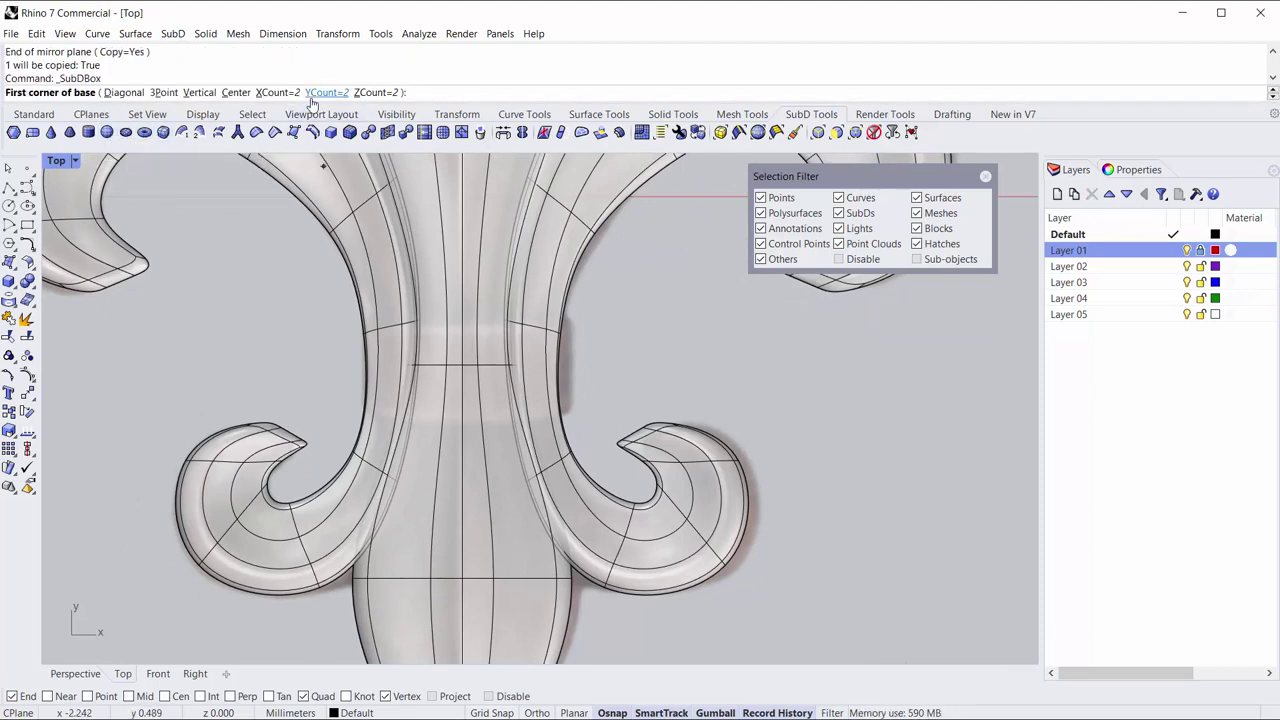
{"action": "left_click", "coordinate": [324, 313]}
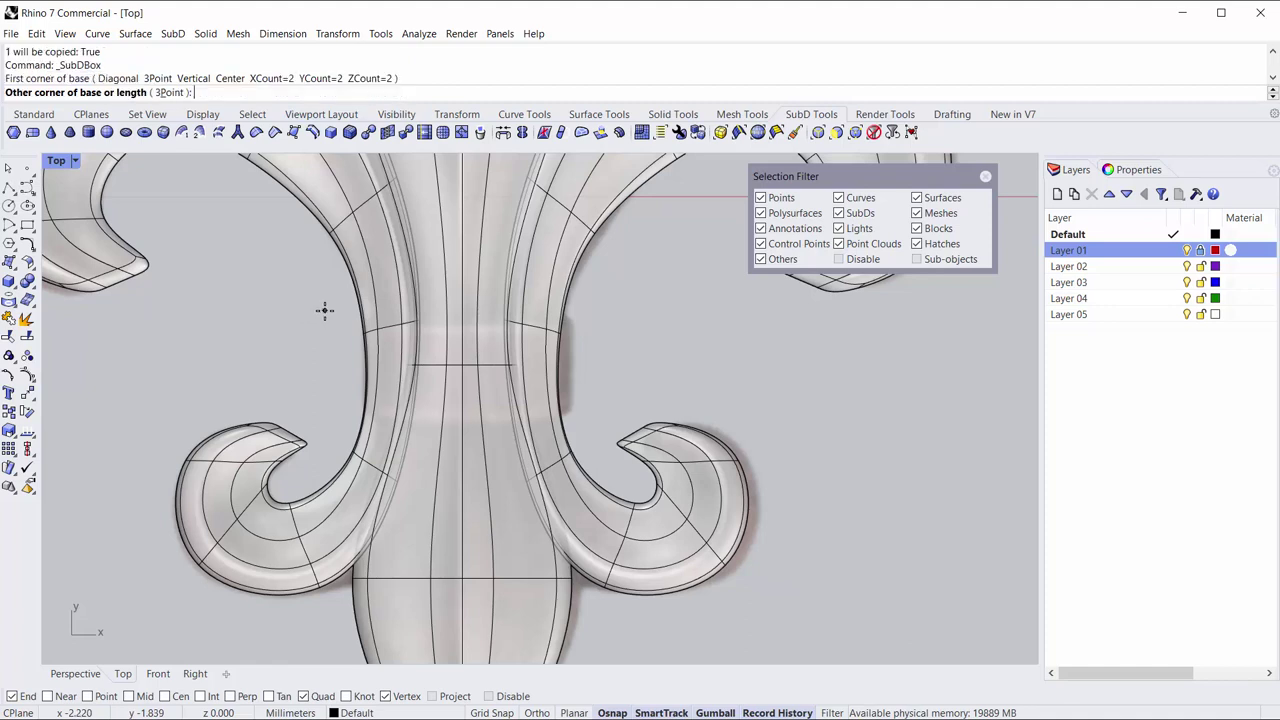
{"action": "left_click", "coordinate": [603, 414]}
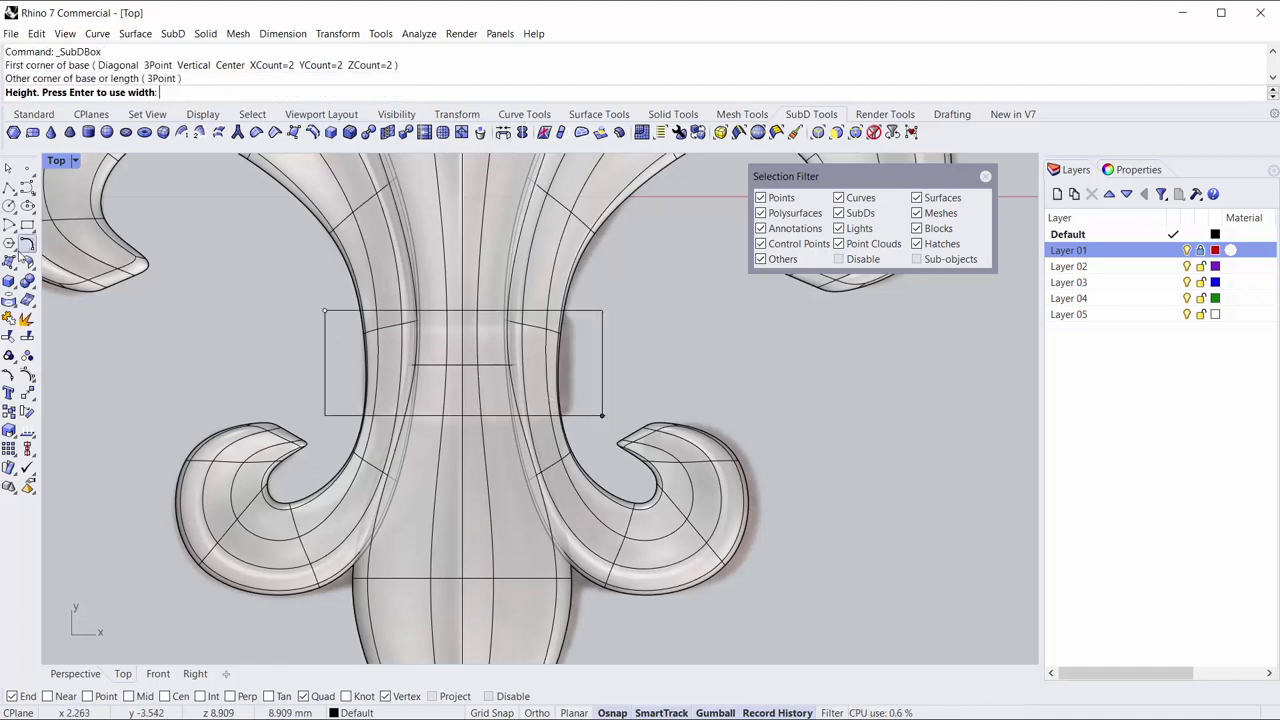
{"action": "double_click", "coordinate": [57, 161]}
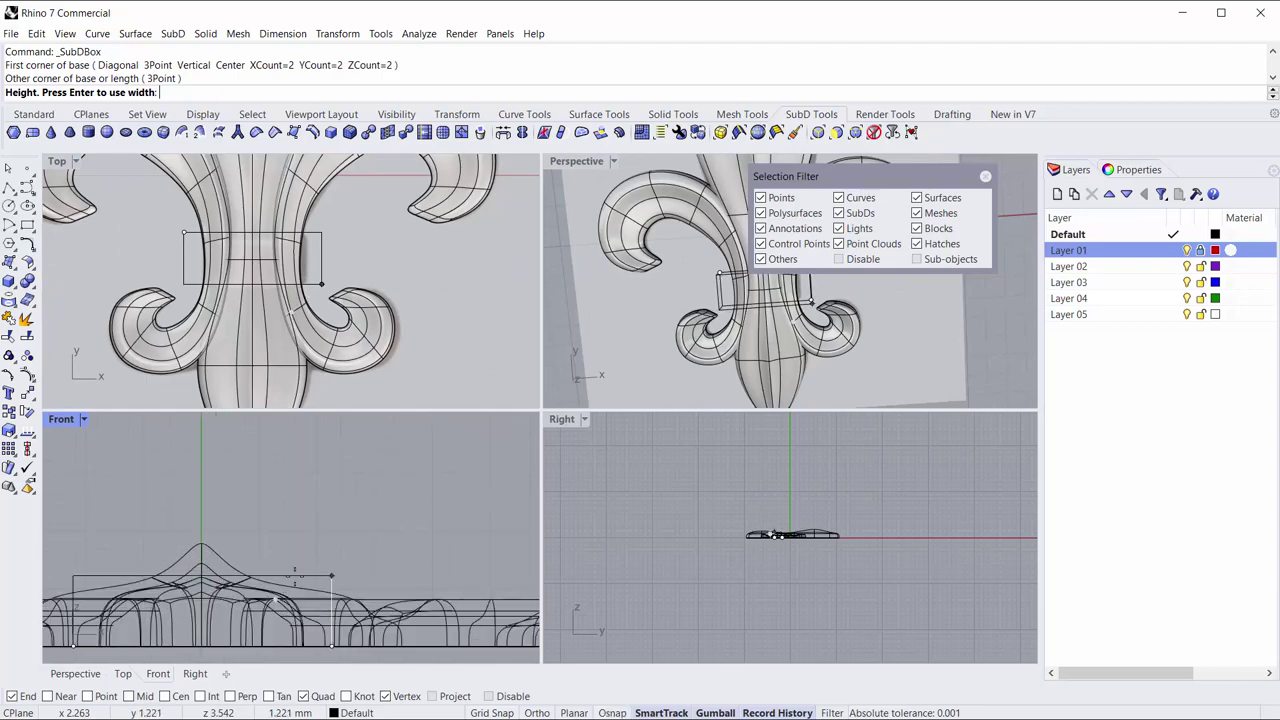
{"action": "left_click", "coordinate": [335, 565]}
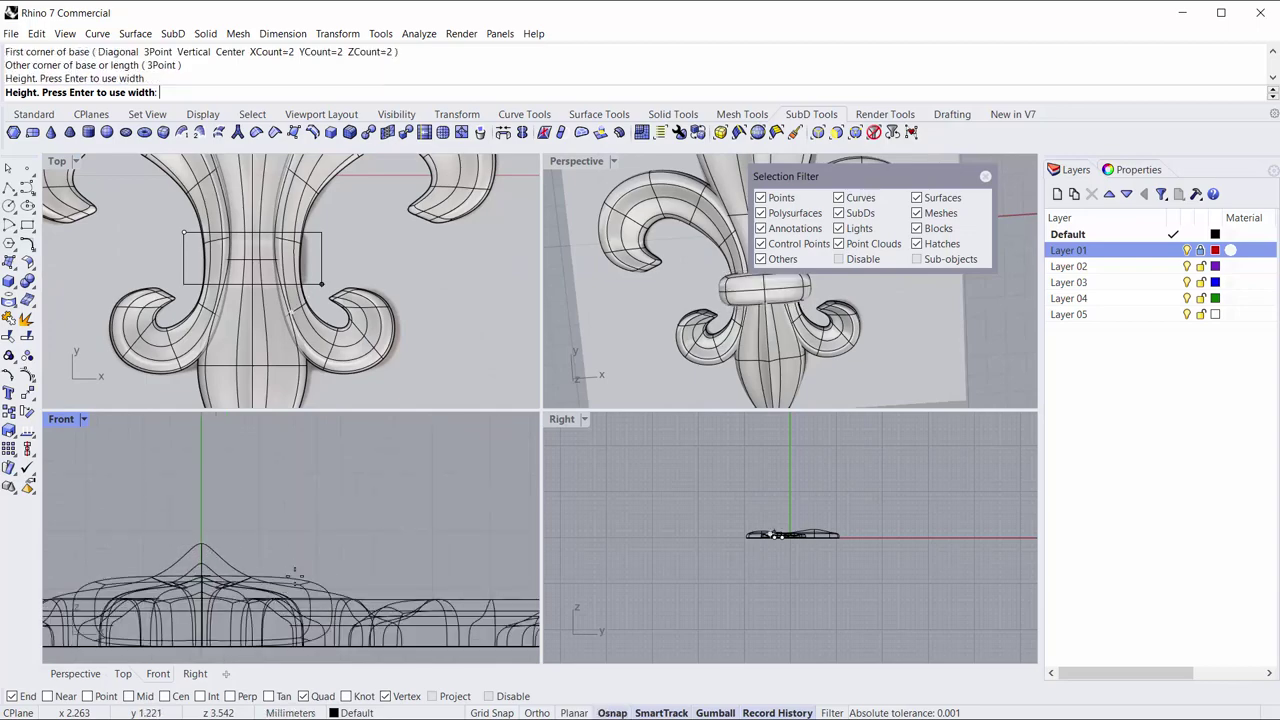
{"action": "double_click", "coordinate": [567, 162]}
{"action": "mouse_move", "coordinate": [513, 513]}
{"action": "right_mouse_down"}
{"action": "mouse_move", "coordinate": [528, 370]}
{"action": "mouse_move", "coordinate": [578, 320]}
{"action": "mouse_move", "coordinate": [581, 384]}
{"action": "right_mouse_up"}
{"action": "scroll", "coordinate": [525, 400], "scroll_direction": "up", "scroll_amount": 5}
Stretch the band vertically and scale three underside faces to round it.
{"action": "left_click", "coordinate": [530, 395]}
{"action": "left_click_drag", "start_coordinate": [581, 384], "coordinate": [584, 390]}
{"action": "mouse_move", "coordinate": [617, 457]}
{"action": "right_mouse_down"}
{"action": "mouse_move", "coordinate": [587, 328]}
{"action": "mouse_move", "coordinate": [595, 340]}
{"action": "right_mouse_up"}
{"action": "left_click", "coordinate": [596, 340], "text": "ctrl+shift"}
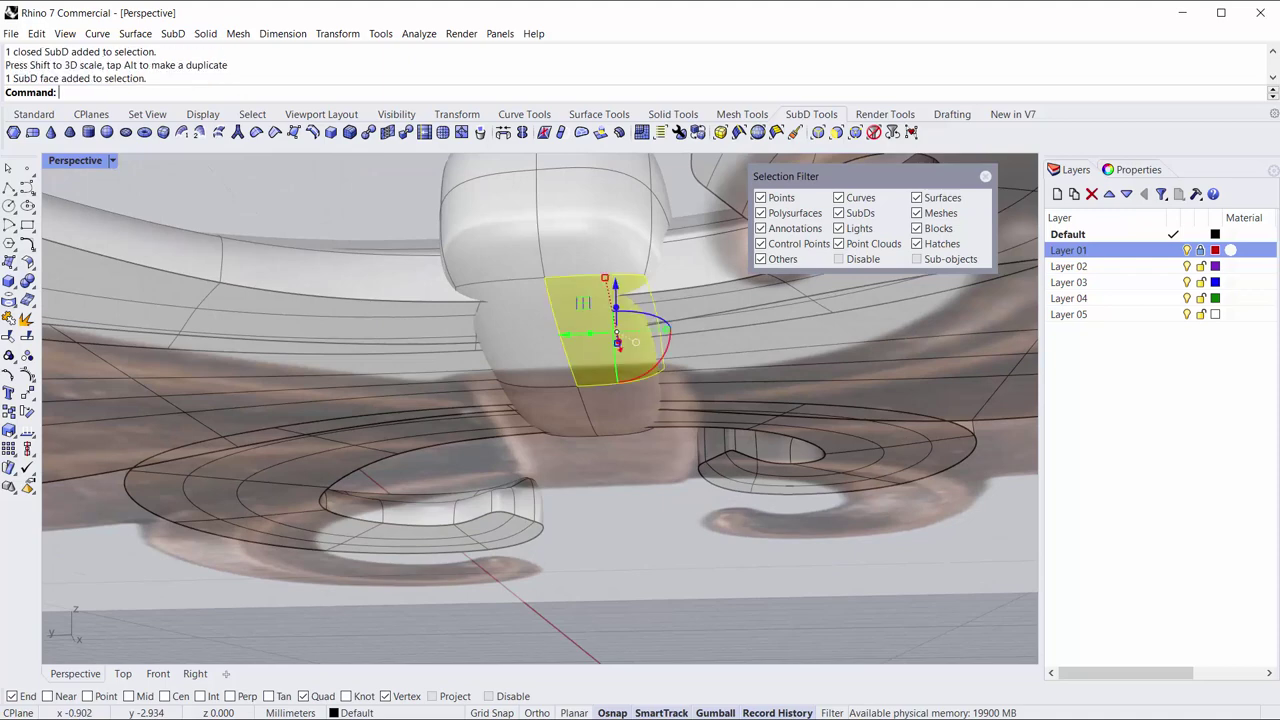
{"action": "left_click", "coordinate": [535, 330], "text": "ctrl+shift"}
{"action": "left_click", "coordinate": [590, 427], "text": "ctrl+shift"}
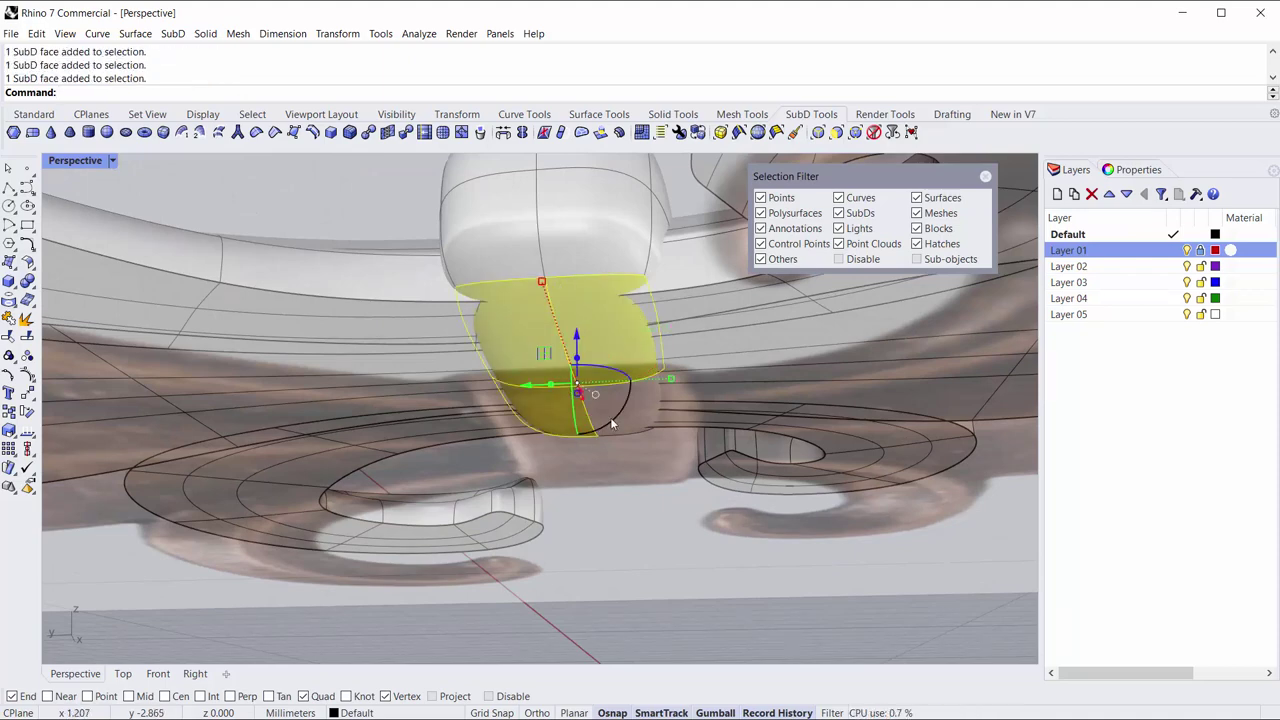
{"action": "scroll", "coordinate": [630, 376], "scroll_direction": "up", "scroll_amount": 1}
{"action": "scroll", "coordinate": [483, 306], "scroll_direction": "up", "scroll_amount": 1}
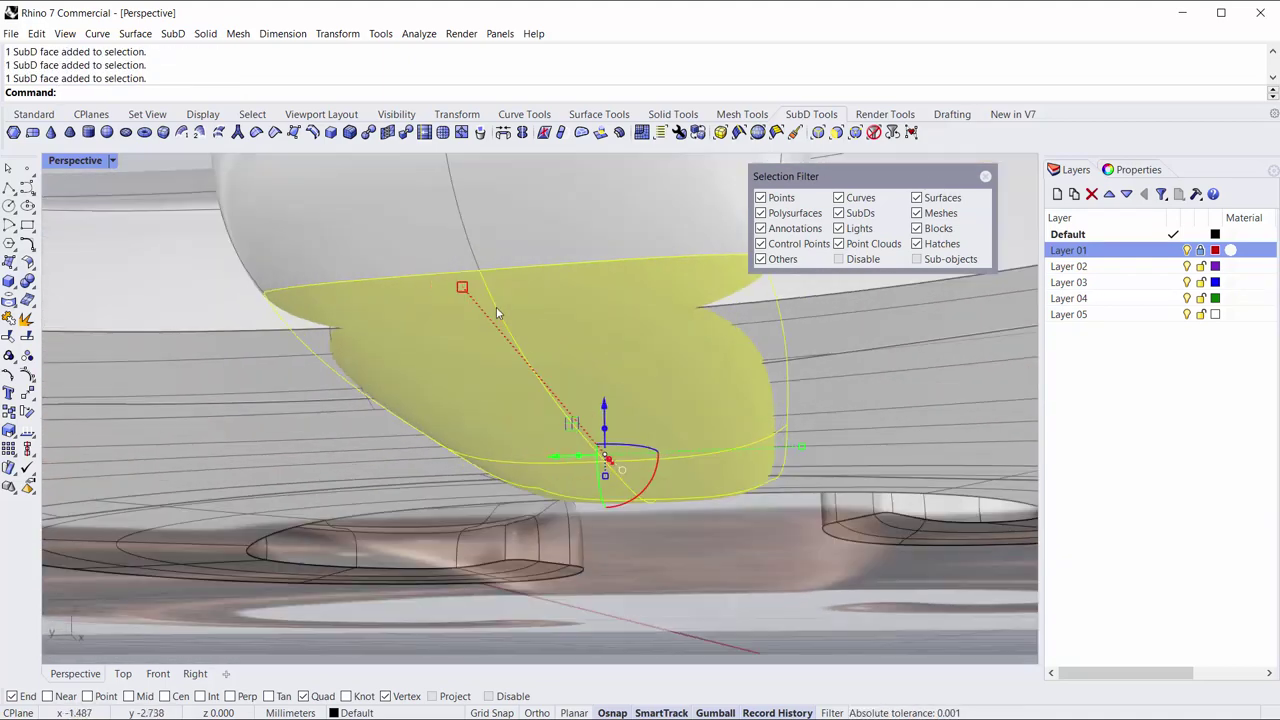
{"action": "left_click_drag", "start_coordinate": [463, 289], "coordinate": [452, 288]}
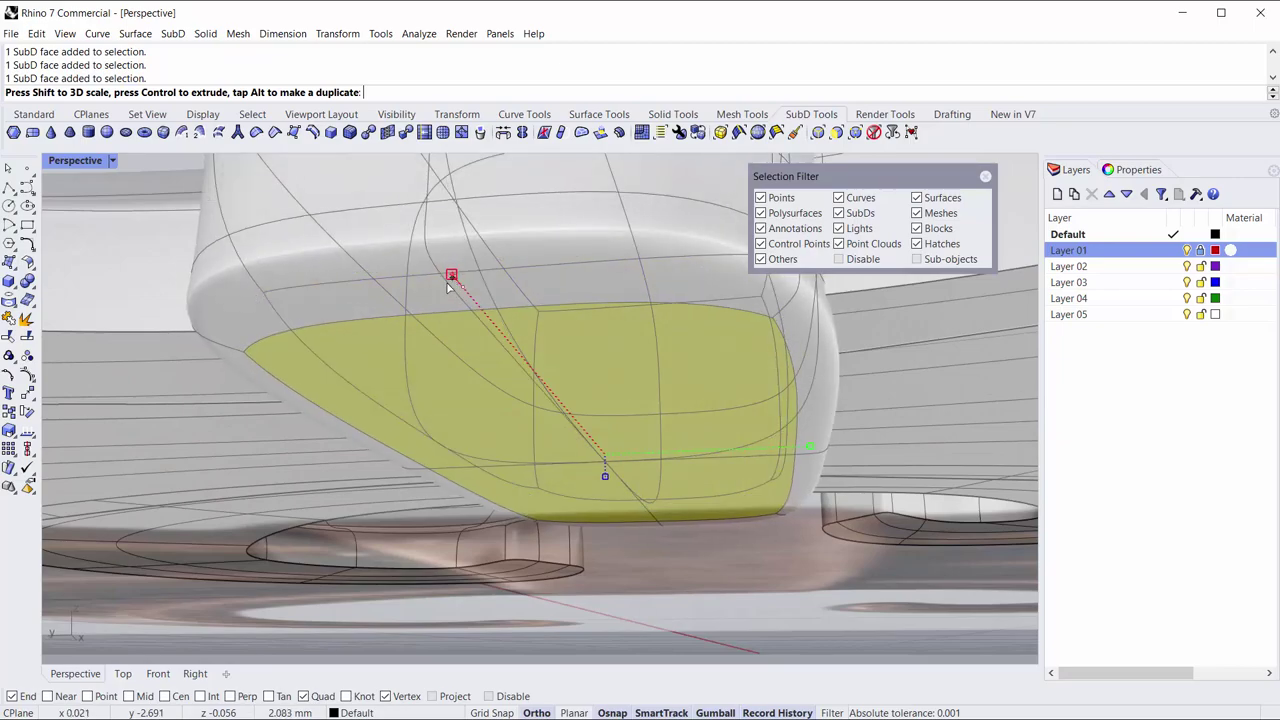
{"action": "scroll", "coordinate": [479, 333], "scroll_direction": "down", "scroll_amount": 3}
{"action": "right_click_drag", "start_coordinate": [479, 333], "coordinate": [473, 500]}
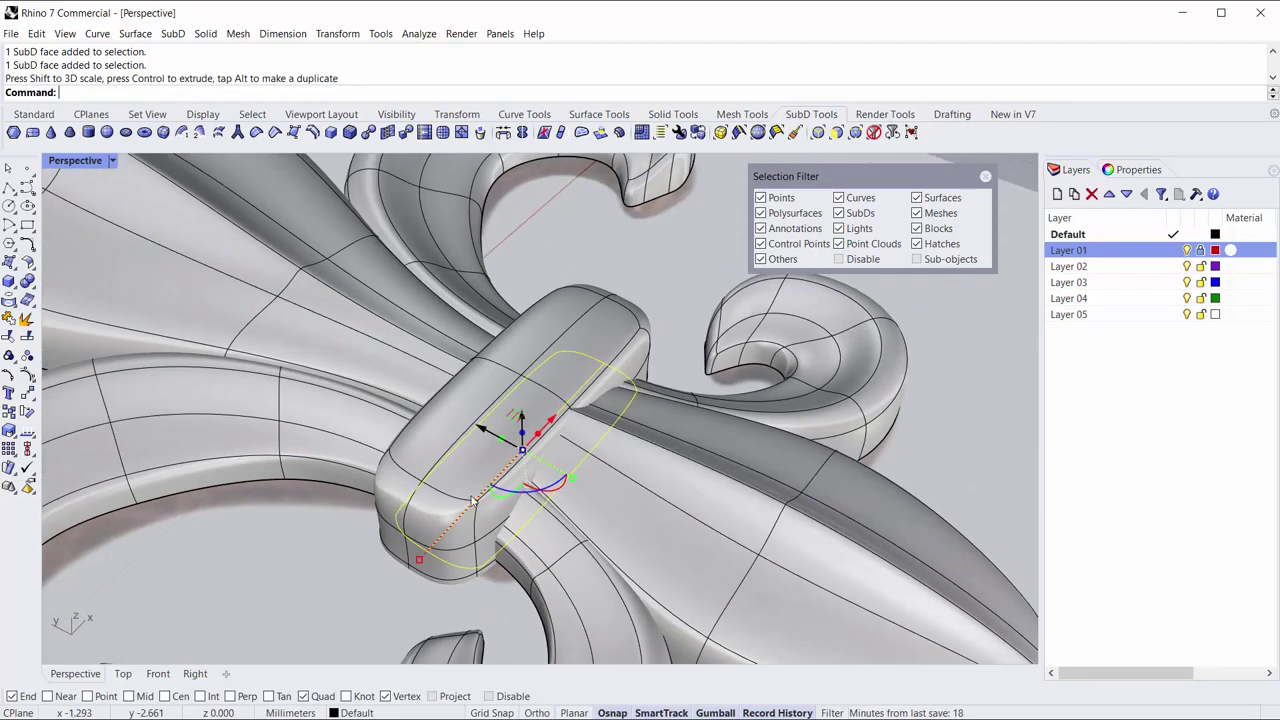
Resize four faces on top of the band.
{"action": "left_click", "coordinate": [634, 228]}
{"action": "mouse_move", "coordinate": [651, 280]}
{"action": "right_mouse_down"}
{"action": "mouse_move", "coordinate": [543, 377]}
{"action": "mouse_move", "coordinate": [531, 474]}
{"action": "right_mouse_up"}
{"action": "left_click", "coordinate": [531, 474], "text": "ctrl+shift"}
{"action": "left_click", "coordinate": [606, 370], "text": "ctrl+shift"}
{"action": "left_click", "coordinate": [552, 380], "text": "ctrl+shift"}
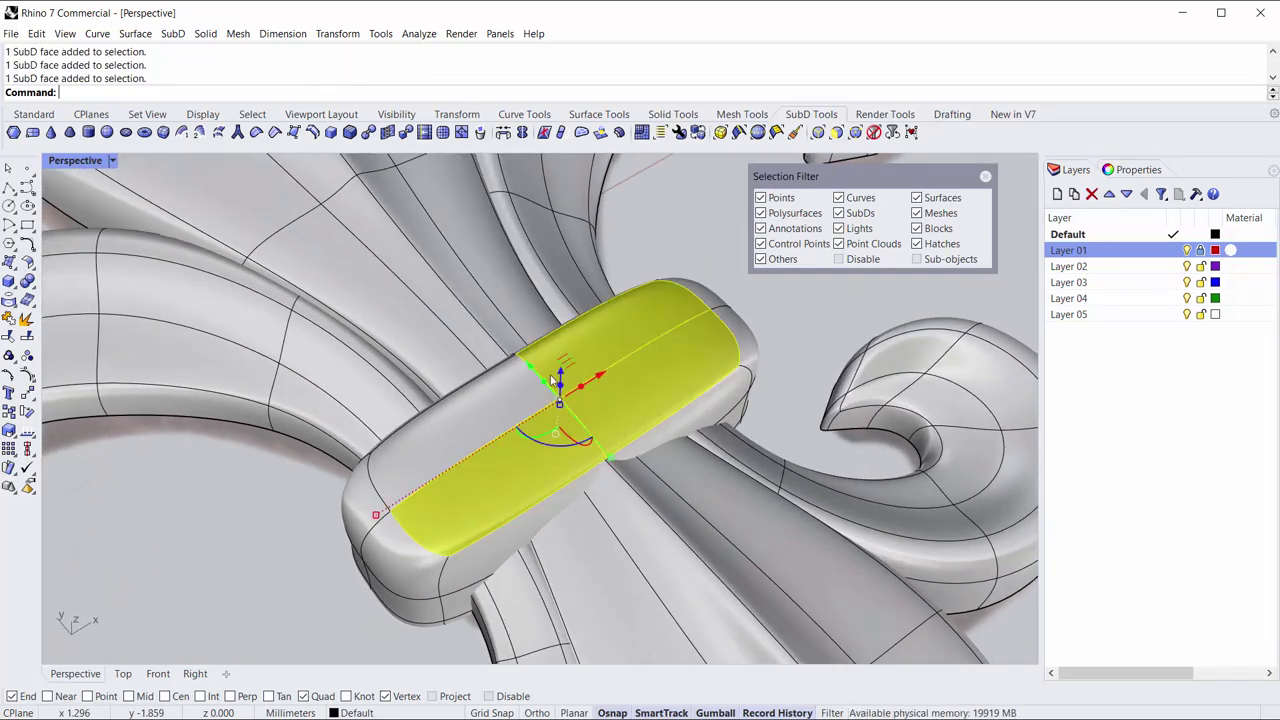
{"action": "left_click", "coordinate": [450, 425], "text": "ctrl+shift"}
{"action": "left_click_drag", "start_coordinate": [382, 511], "coordinate": [400, 495]}
Reshape both rounded ends of the band using their end faces.
{"action": "right_click_drag", "start_coordinate": [400, 495], "coordinate": [395, 522]}
{"action": "key", "text": "Escape"}
{"action": "left_click", "coordinate": [384, 510], "text": "ctrl+shift"}
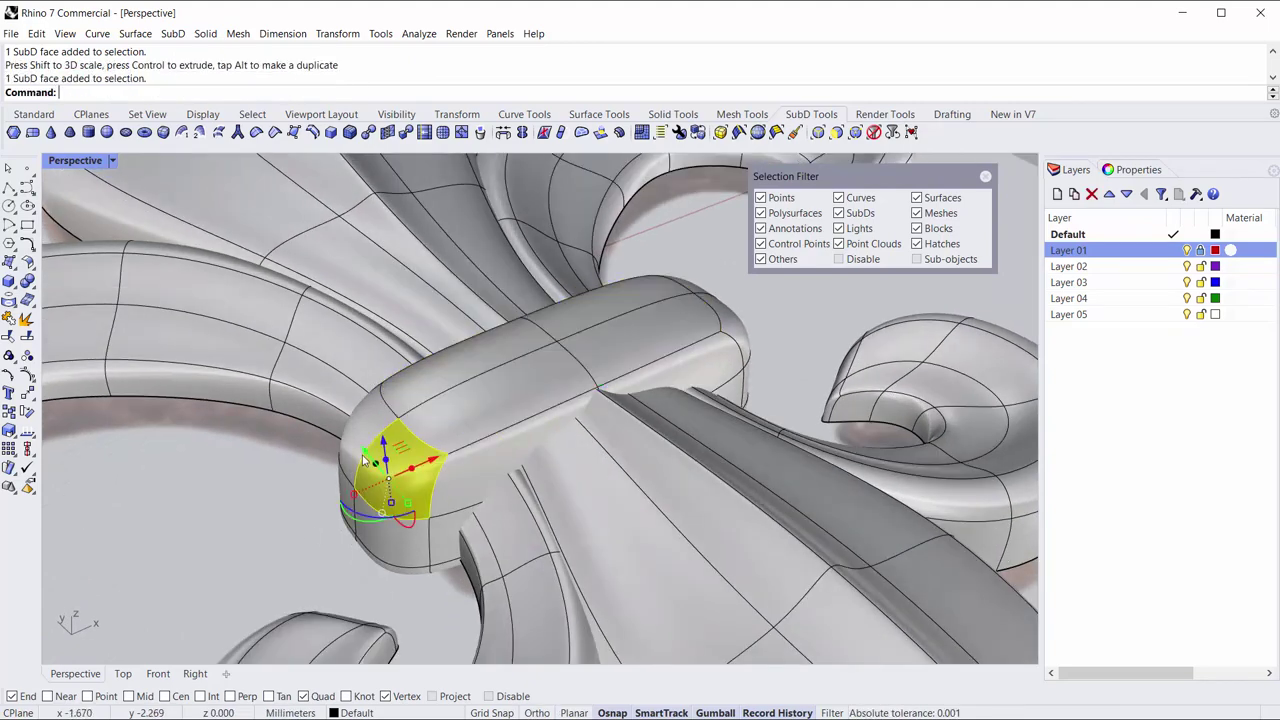
{"action": "left_click", "coordinate": [360, 475], "text": "ctrl+shift"}
{"action": "right_click_drag", "start_coordinate": [360, 475], "coordinate": [480, 439]}
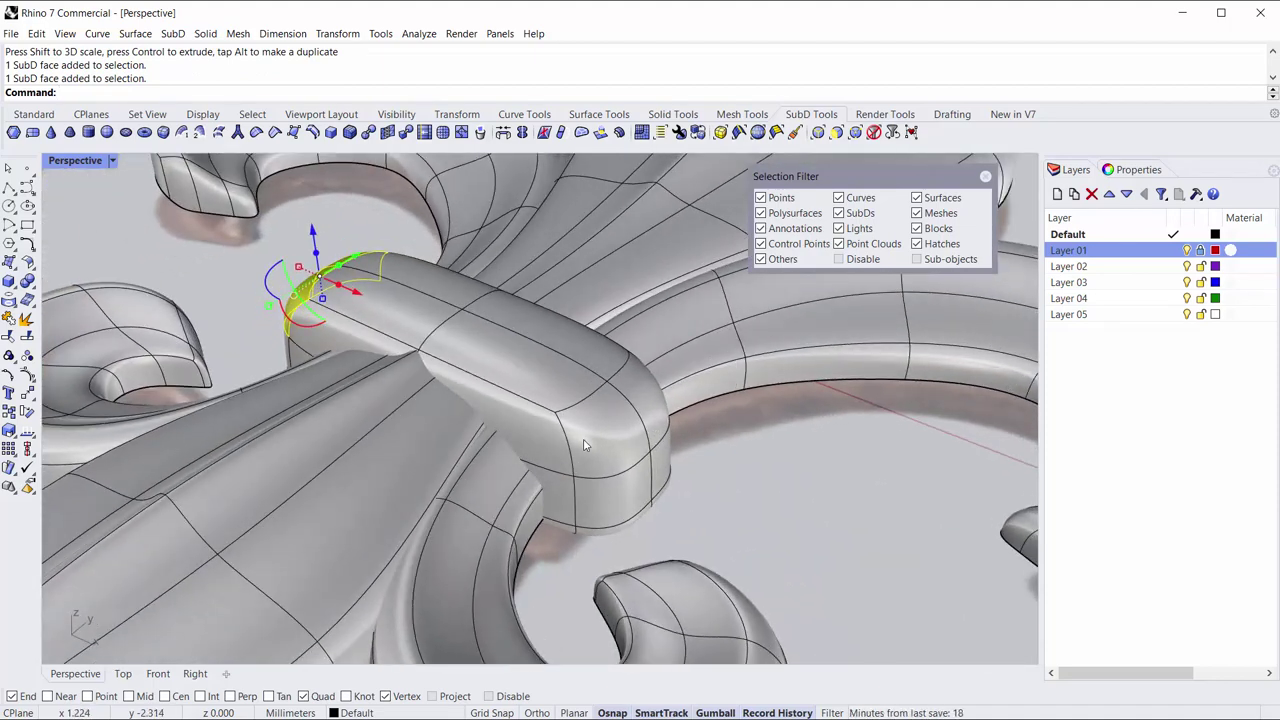
{"action": "left_click", "coordinate": [586, 443], "text": "ctrl+shift"}
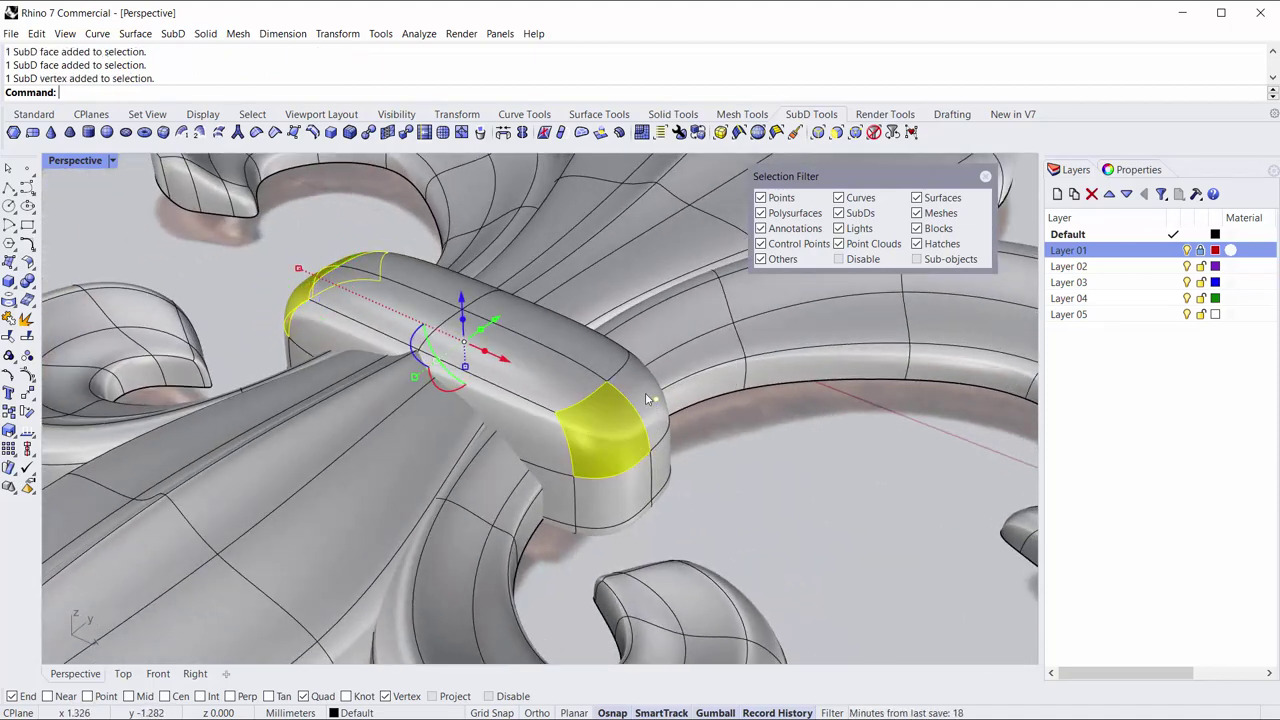
{"action": "left_click", "coordinate": [646, 398], "text": "ctrl+shift"}
{"action": "left_click_drag", "start_coordinate": [467, 310], "coordinate": [445, 300]}
Move two edges on the band's top upward to refine its shape.
{"action": "left_click", "coordinate": [280, 304]}
{"action": "left_click", "coordinate": [458, 323], "text": "ctrl+shift"}
{"action": "left_click", "coordinate": [467, 285], "text": "ctrl+shift"}
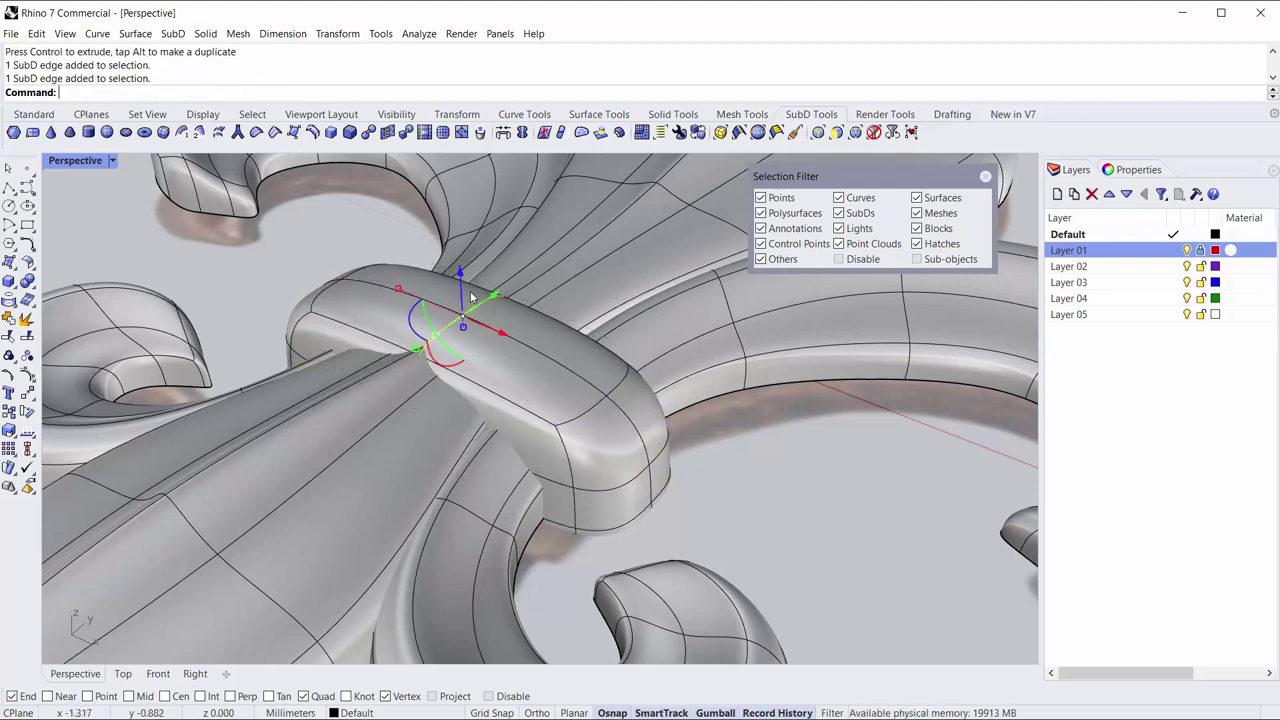
{"action": "left_click_drag", "start_coordinate": [462, 280], "coordinate": [462, 260]}
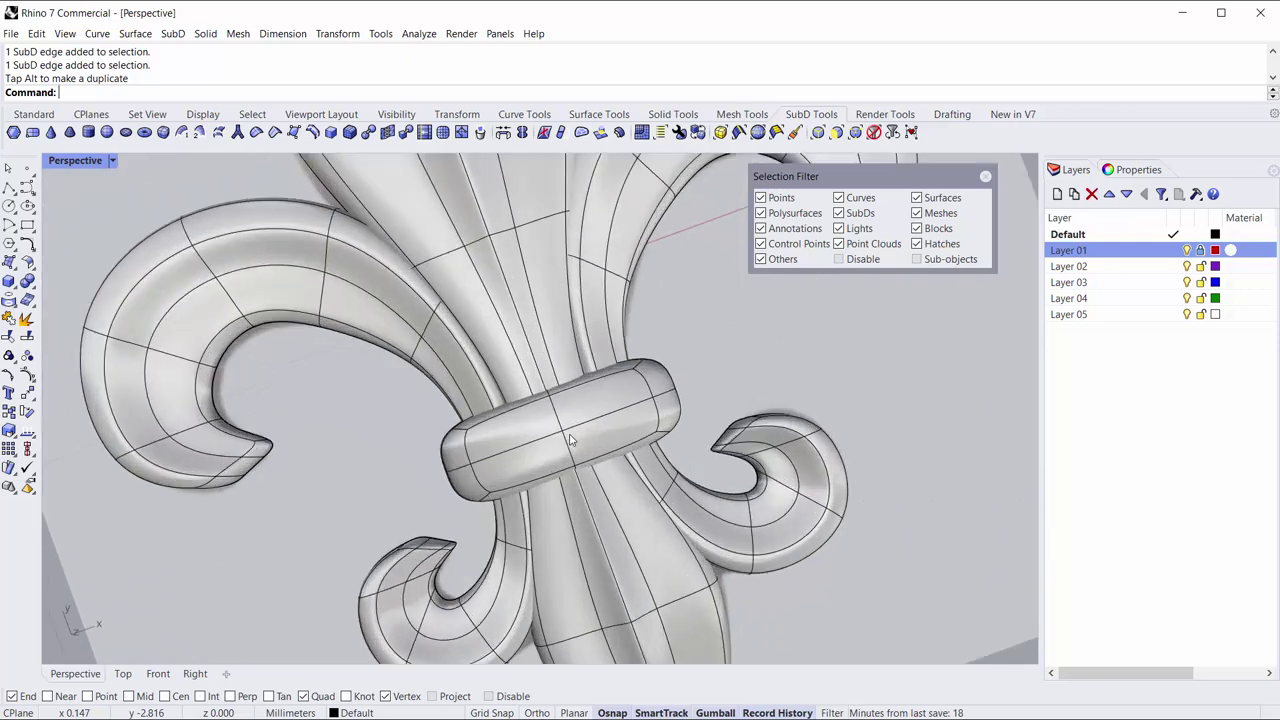
Insert new edge loops on both sides of the band's middle loop.
{"action": "right_click_drag", "start_coordinate": [570, 440], "coordinate": [573, 388]}
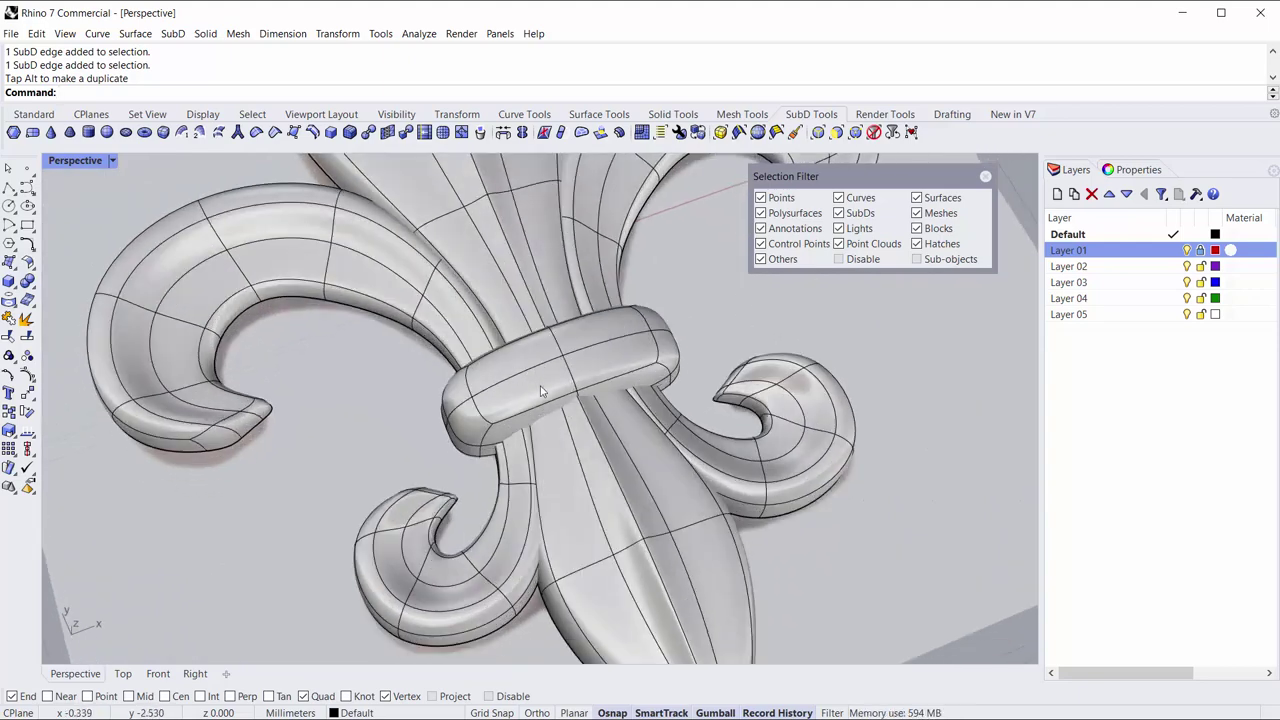
{"action": "mouse_move", "coordinate": [540, 390]}
{"action": "right_mouse_down"}
{"action": "mouse_move", "coordinate": [583, 323]}
{"action": "mouse_move", "coordinate": [519, 345]}
{"action": "right_mouse_up"}
{"action": "double_click", "coordinate": [576, 308]}
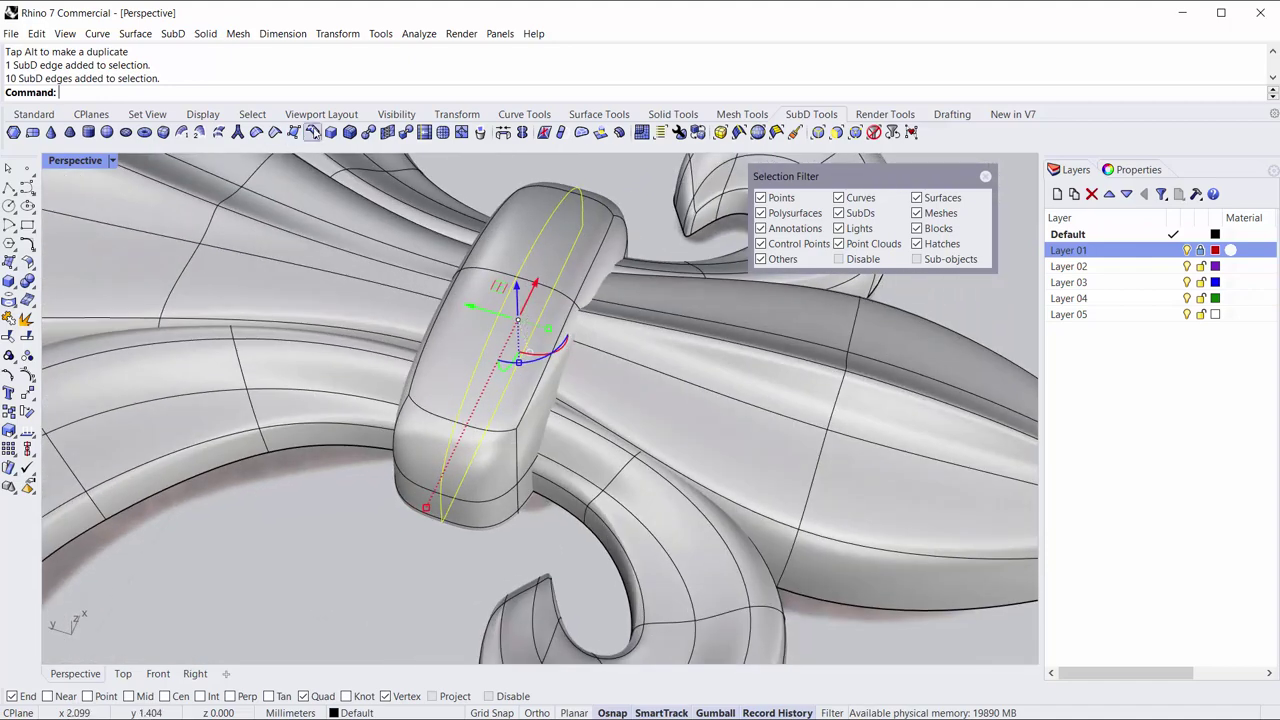
{"action": "left_click", "coordinate": [312, 132]}
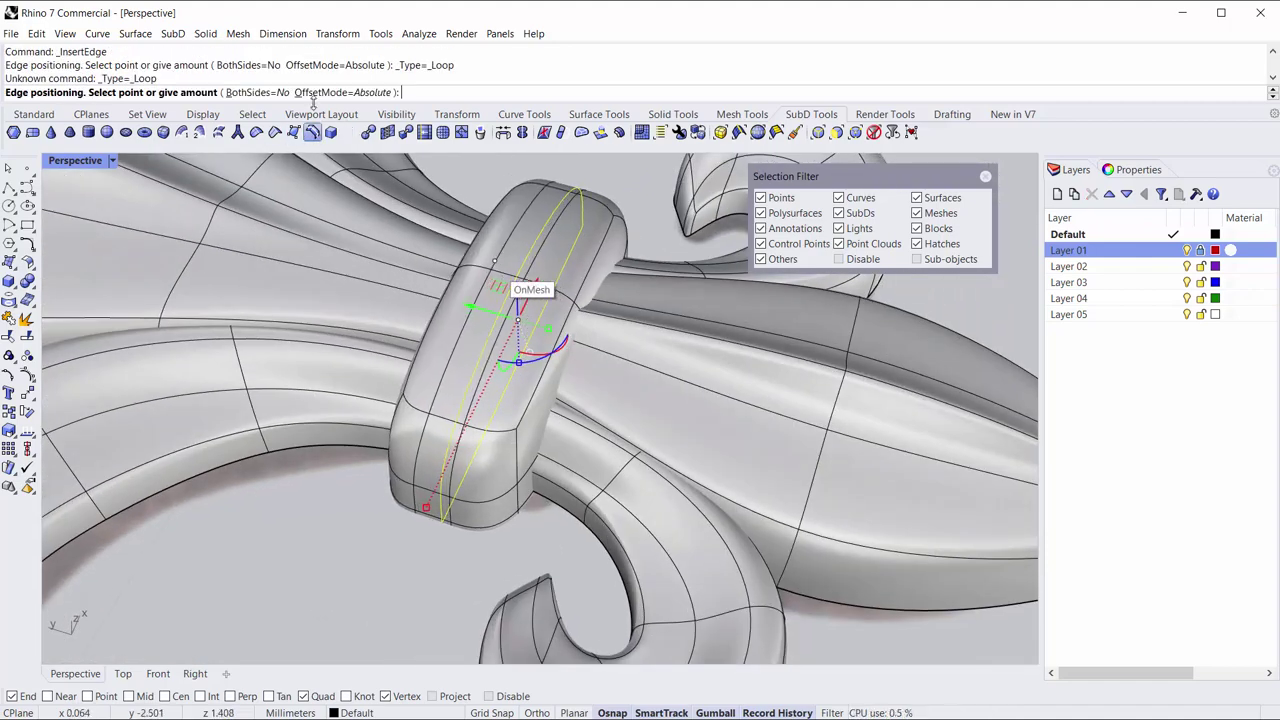
{"action": "left_click", "coordinate": [257, 92]}
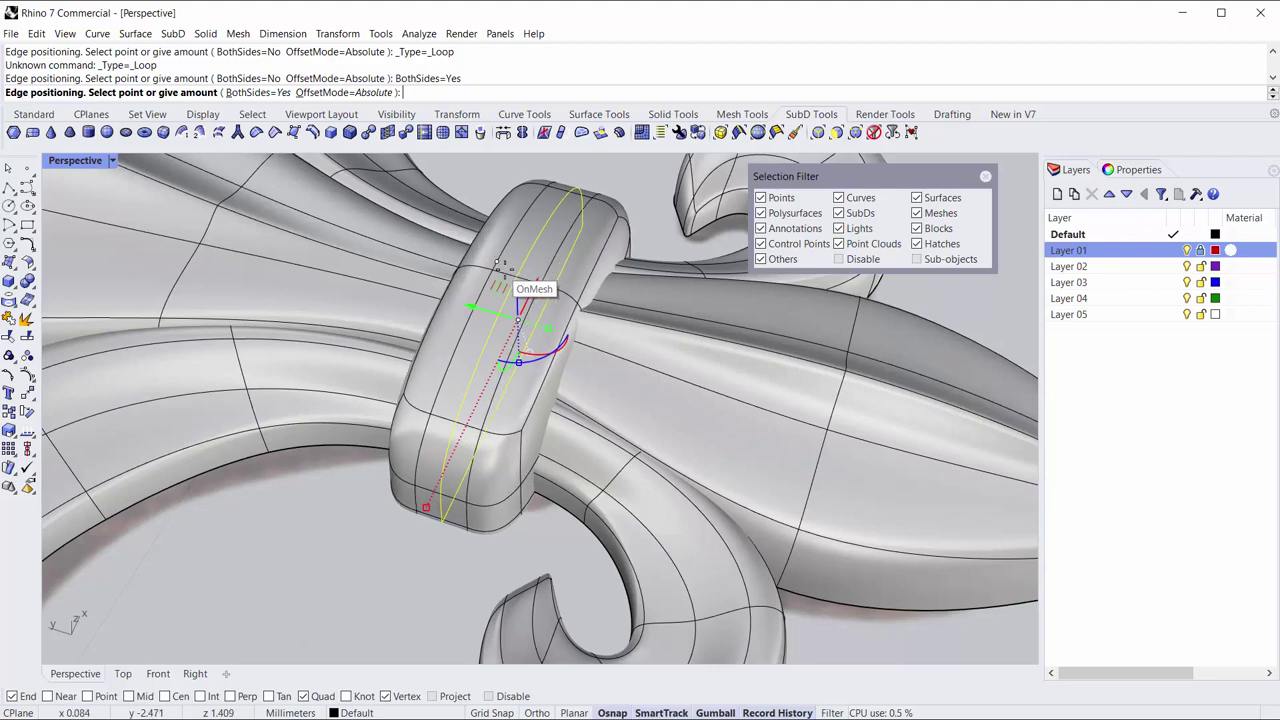
{"action": "left_click", "coordinate": [504, 264]}
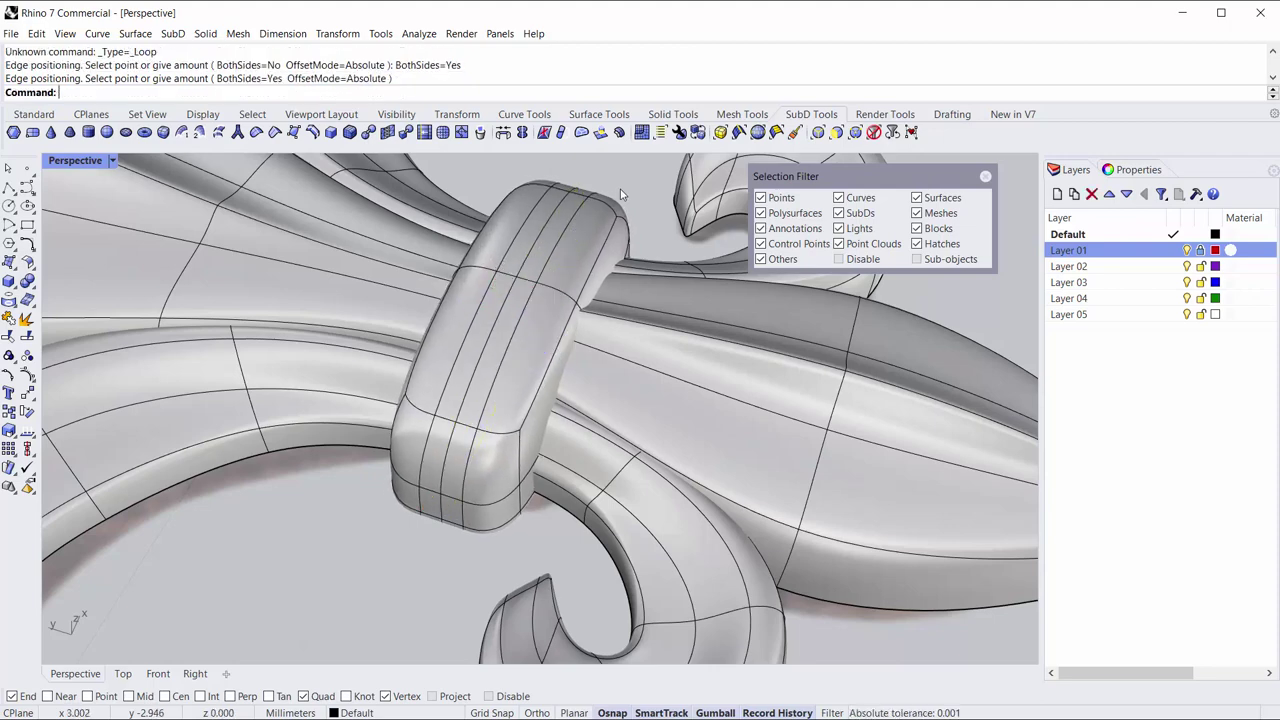
Pull two top edges of the band outward into a raised ridge.
{"action": "left_click", "coordinate": [547, 232], "text": "ctrl+shift"}
{"action": "left_click", "coordinate": [520, 285], "text": "ctrl+shift"}
{"action": "right_click_drag", "start_coordinate": [541, 340], "coordinate": [494, 323]}
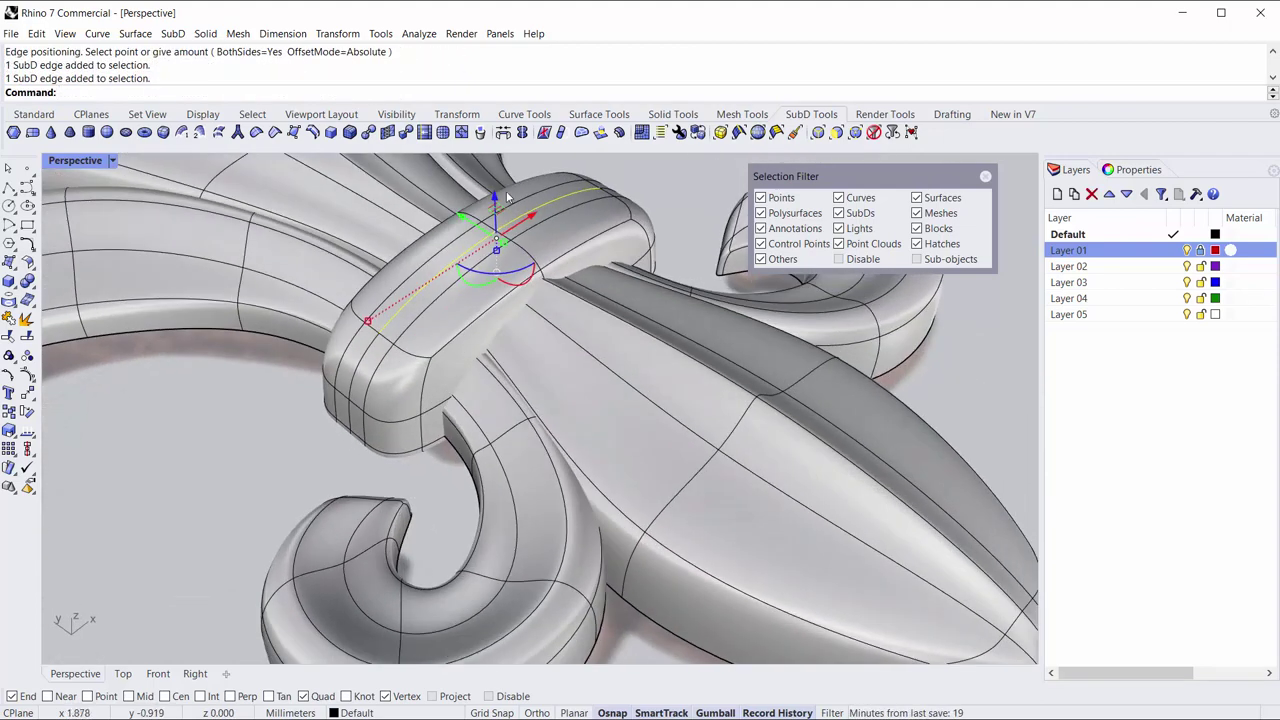
{"action": "left_click_drag", "start_coordinate": [494, 201], "coordinate": [670, 204]}
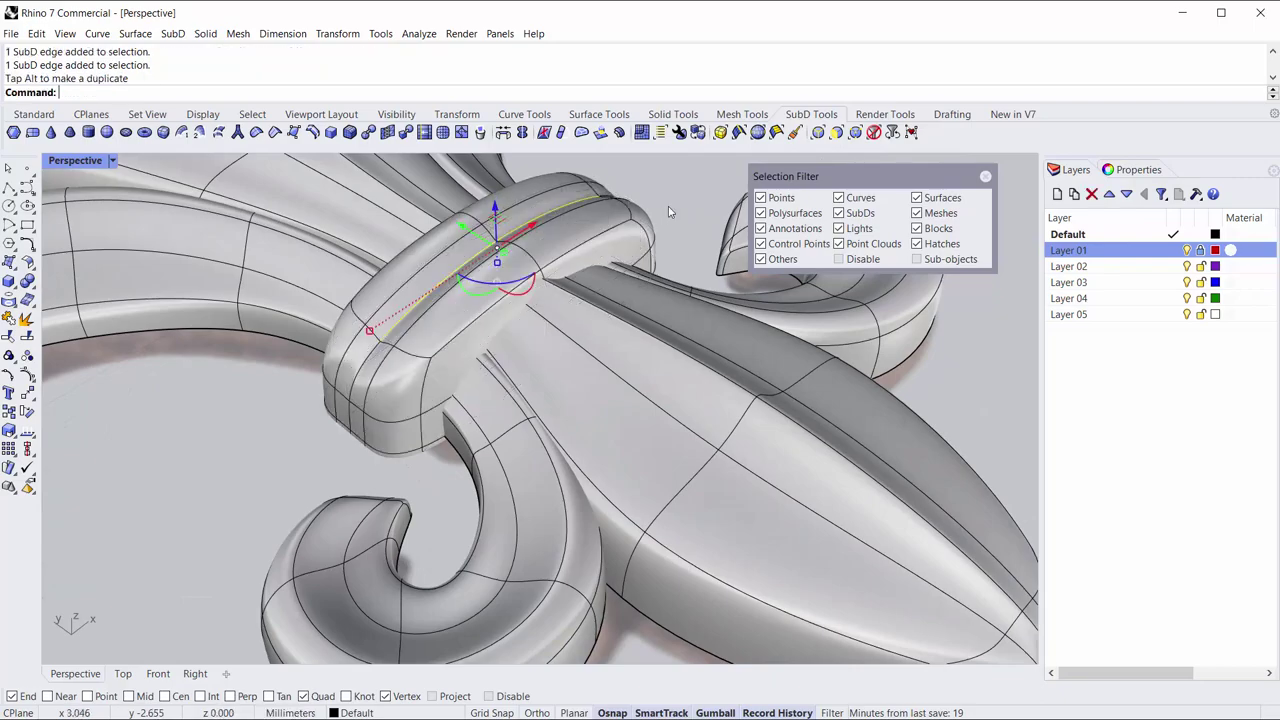
{"action": "left_click", "coordinate": [677, 207]}
{"action": "right_click_drag", "start_coordinate": [677, 207], "coordinate": [553, 321]}
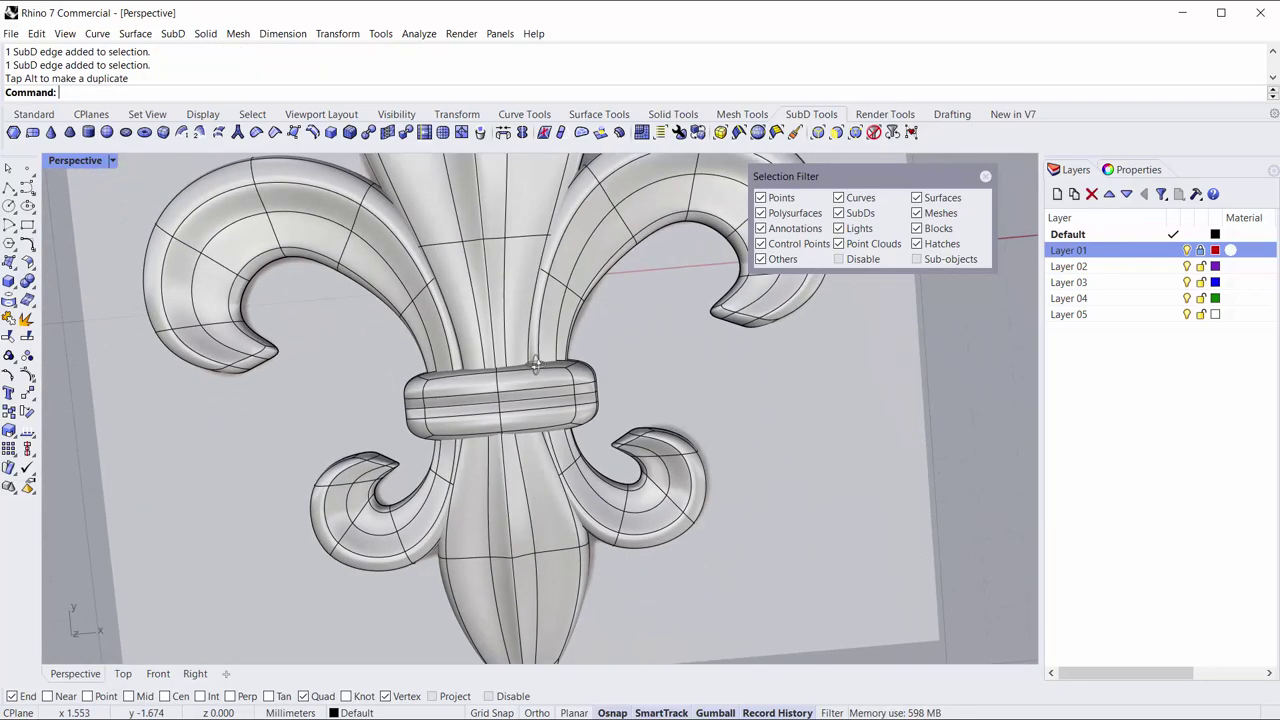
{"action": "scroll", "coordinate": [520, 504], "scroll_direction": "up", "scroll_amount": 2}
{"action": "mouse_move", "coordinate": [520, 504]}
{"action": "right_mouse_down"}
{"action": "mouse_move", "coordinate": [490, 416]}
{"action": "mouse_move", "coordinate": [525, 400]}
{"action": "mouse_move", "coordinate": [498, 450]}
{"action": "right_mouse_up"}
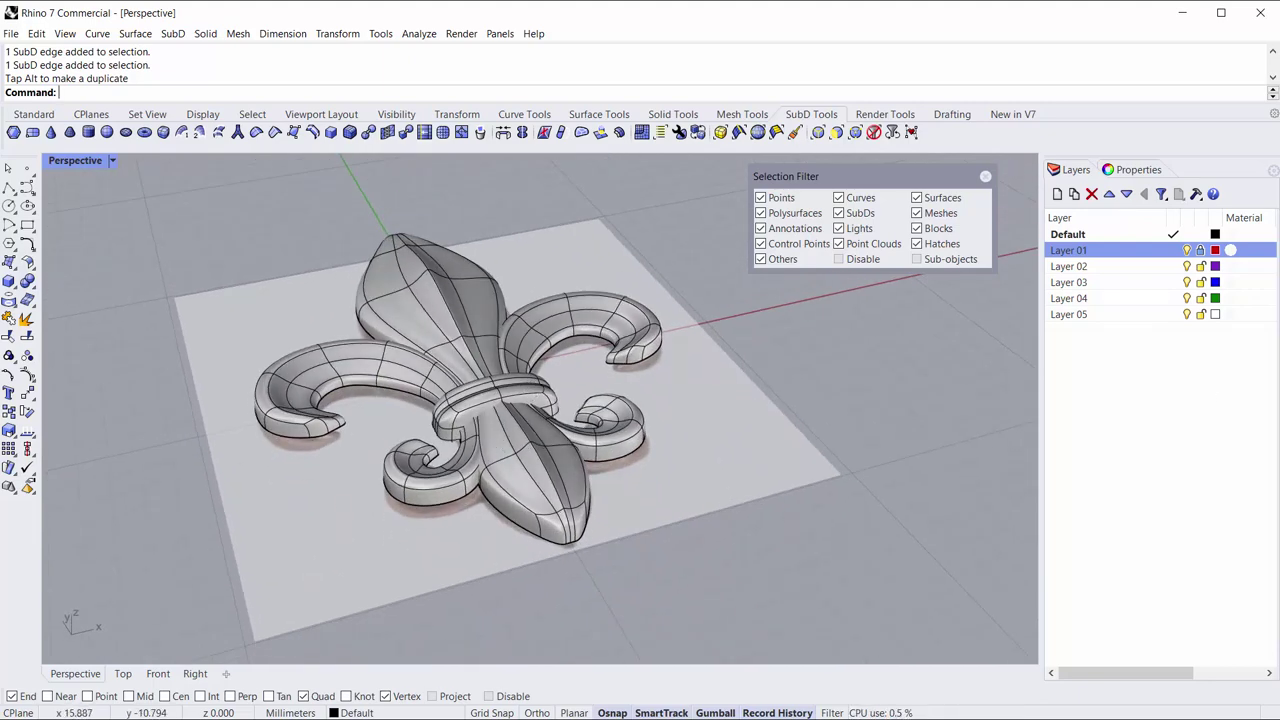
Hide the base plane and lift all four SubD pieces upward, dismissing the history warning.
{"action": "left_click", "coordinate": [1199, 251]}
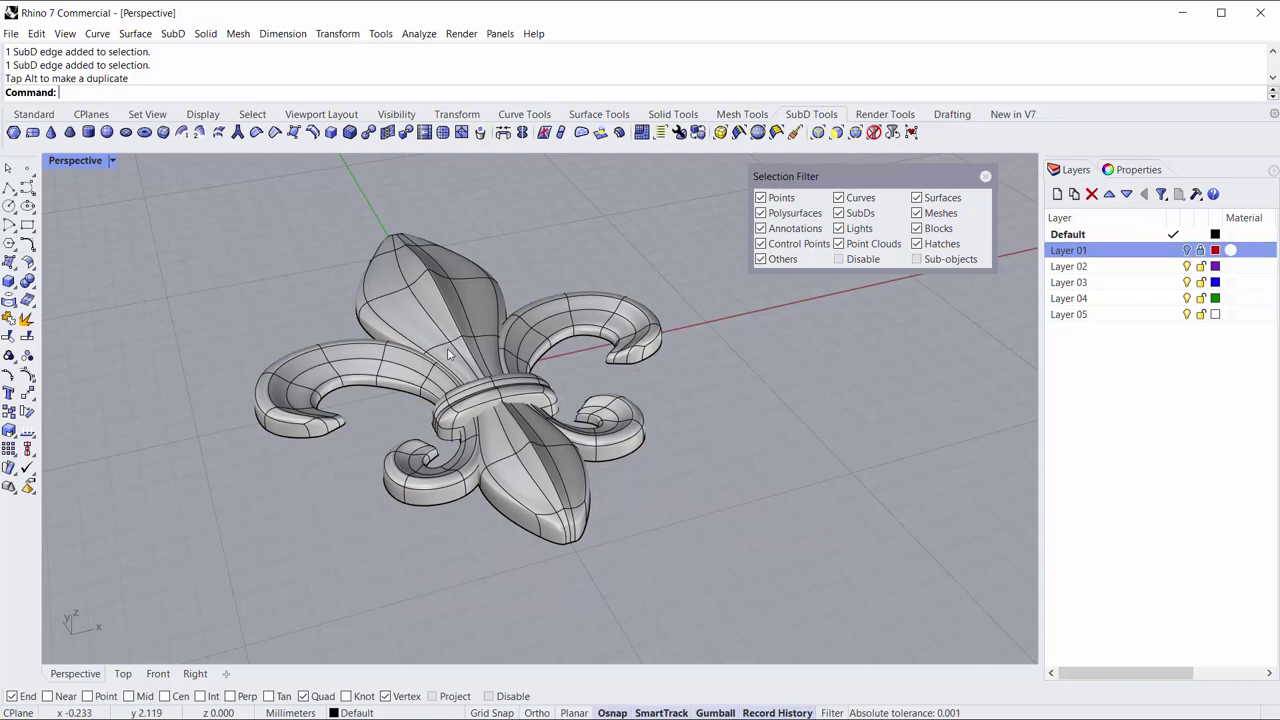
{"action": "mouse_move", "coordinate": [446, 354]}
{"action": "right_mouse_down"}
{"action": "mouse_move", "coordinate": [430, 310]}
{"action": "mouse_move", "coordinate": [390, 280]}
{"action": "right_mouse_up"}
{"action": "scroll", "coordinate": [430, 310], "scroll_direction": "down", "scroll_amount": 3}
{"action": "left_click_drag", "start_coordinate": [380, 269], "coordinate": [727, 635]}
{"action": "mouse_move", "coordinate": [727, 635]}
{"action": "right_mouse_down"}
{"action": "mouse_move", "coordinate": [677, 449]}
{"action": "mouse_move", "coordinate": [506, 335]}
{"action": "right_mouse_up"}
{"action": "left_click_drag", "start_coordinate": [533, 355], "coordinate": [596, 213]}
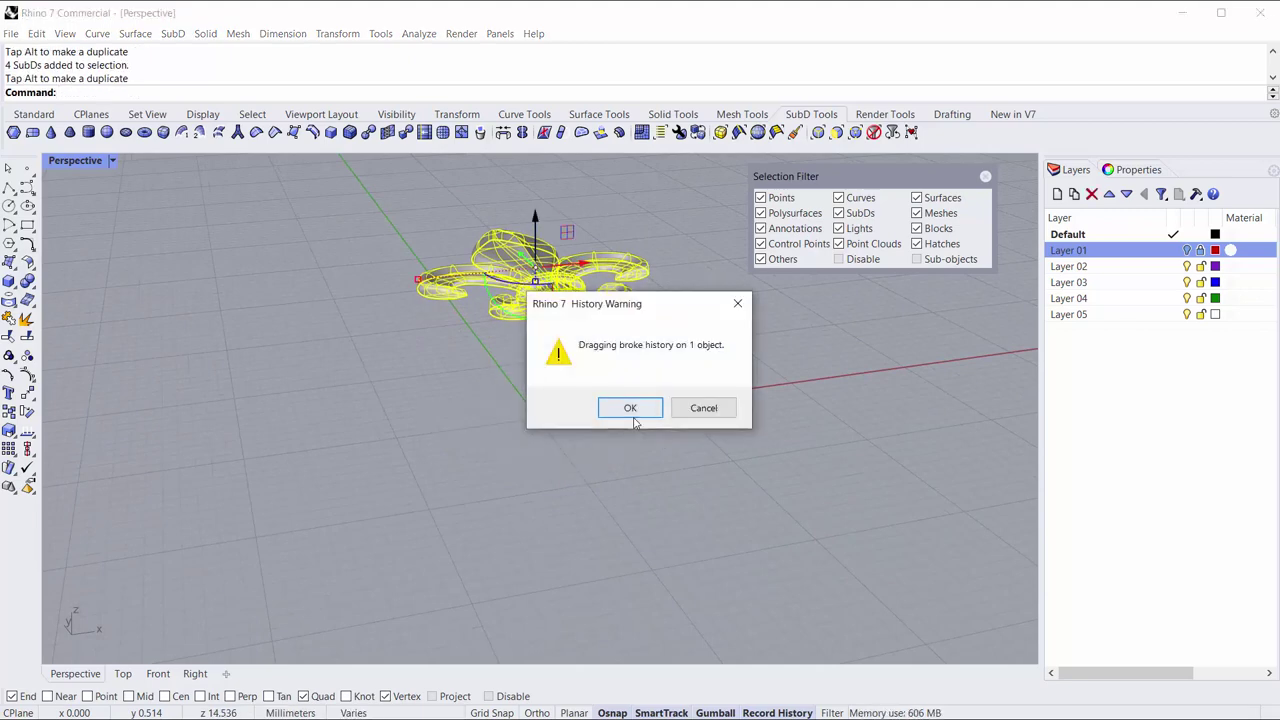
{"action": "left_click", "coordinate": [630, 408]}
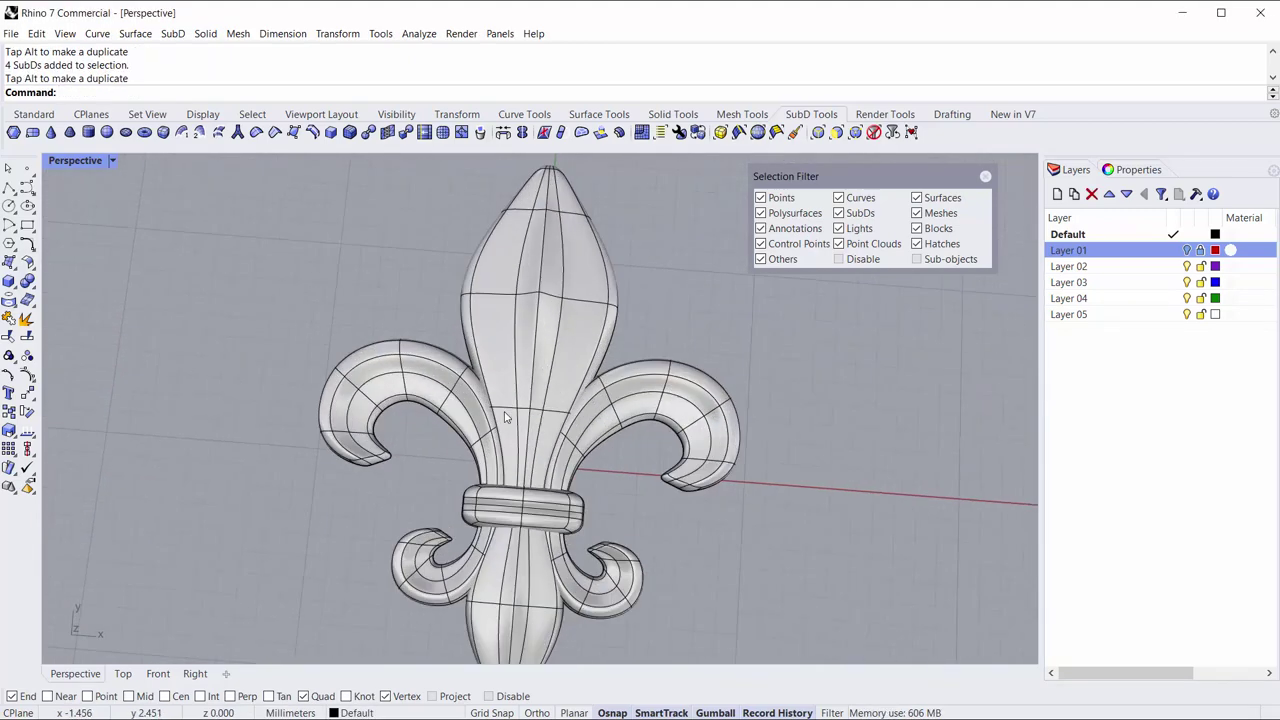
Maximize the Top view and zoom to frame the fleur-de-lis.
{"action": "right_click_drag", "start_coordinate": [505, 417], "coordinate": [212, 253]}
{"action": "double_click", "coordinate": [57, 161]}
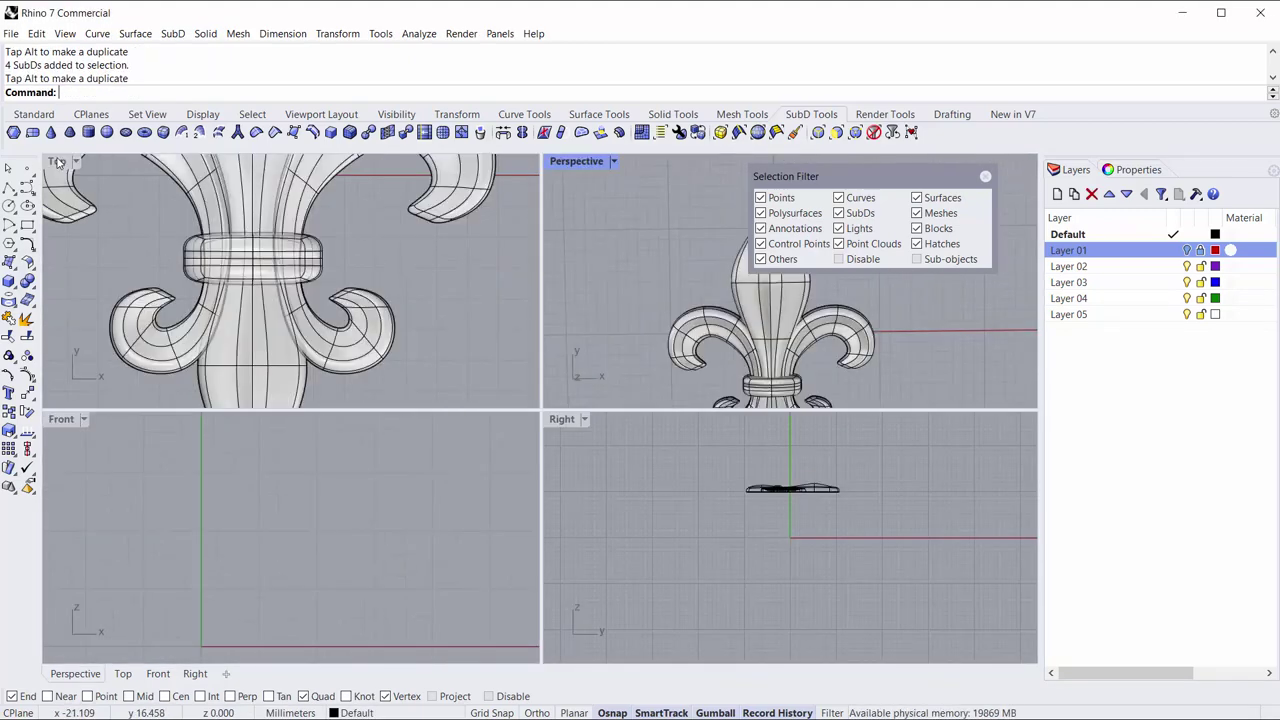
{"action": "double_click", "coordinate": [57, 161]}
{"action": "scroll", "coordinate": [517, 313], "scroll_direction": "down", "scroll_amount": 2}
{"action": "scroll", "coordinate": [517, 313], "scroll_direction": "down", "scroll_amount": 2}
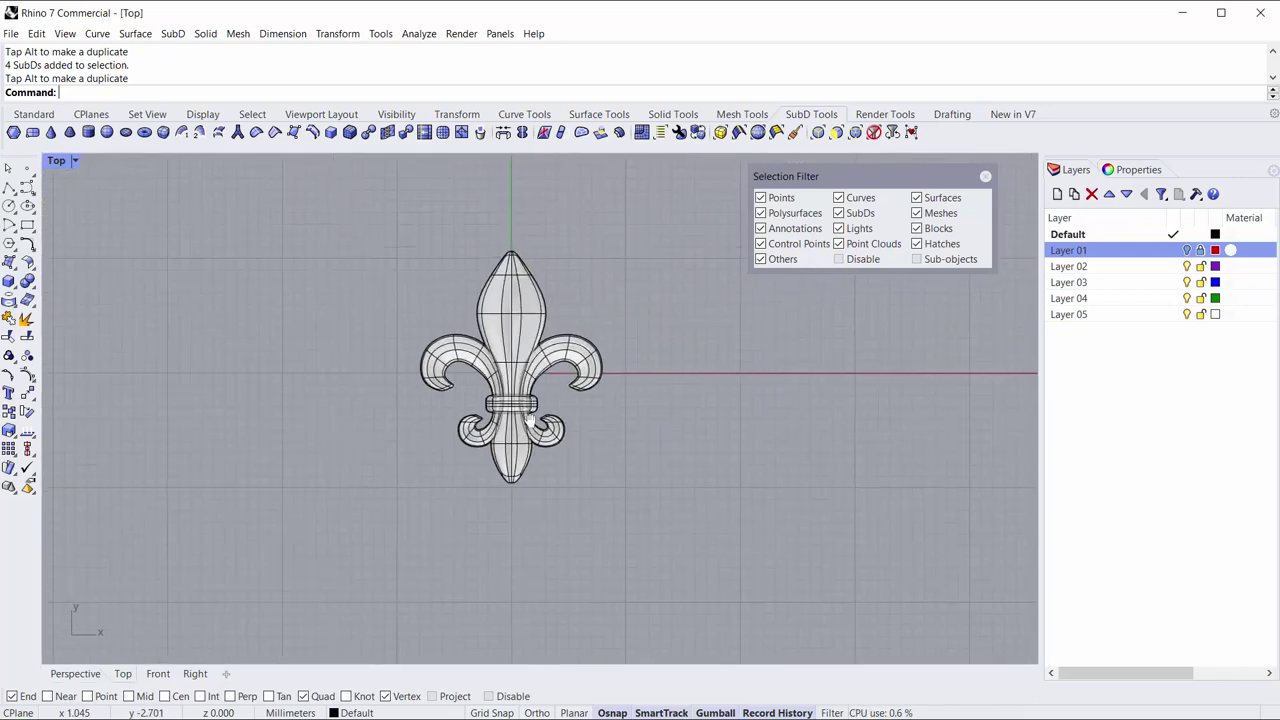
{"action": "scroll", "coordinate": [517, 313], "scroll_direction": "down", "scroll_amount": 1}
{"action": "scroll", "coordinate": [455, 300], "scroll_direction": "up", "scroll_amount": 3}
{"action": "scroll", "coordinate": [455, 300], "scroll_direction": "up", "scroll_amount": 2}
{"action": "scroll", "coordinate": [455, 300], "scroll_direction": "up", "scroll_amount": 2}
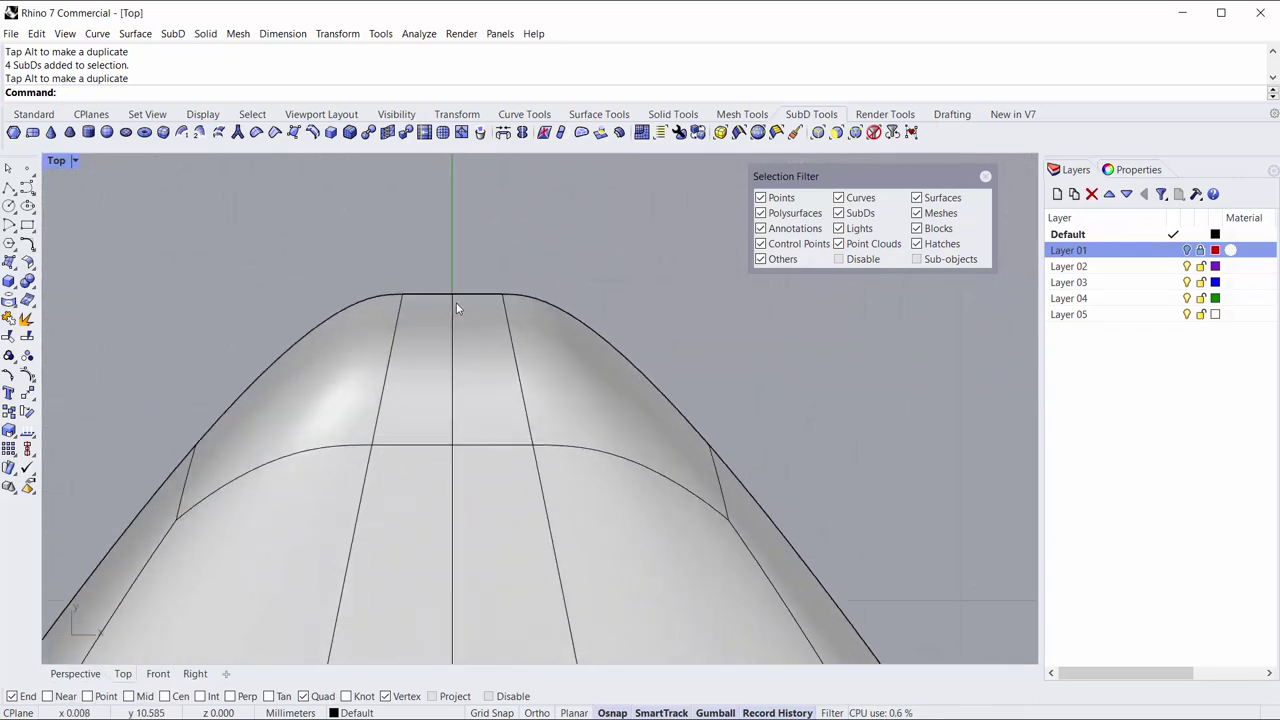
{"action": "scroll", "coordinate": [455, 300], "scroll_direction": "up", "scroll_amount": 3}
{"action": "scroll", "coordinate": [427, 298], "scroll_direction": "up", "scroll_amount": 2}
{"action": "scroll", "coordinate": [485, 302], "scroll_direction": "down", "scroll_amount": 3}
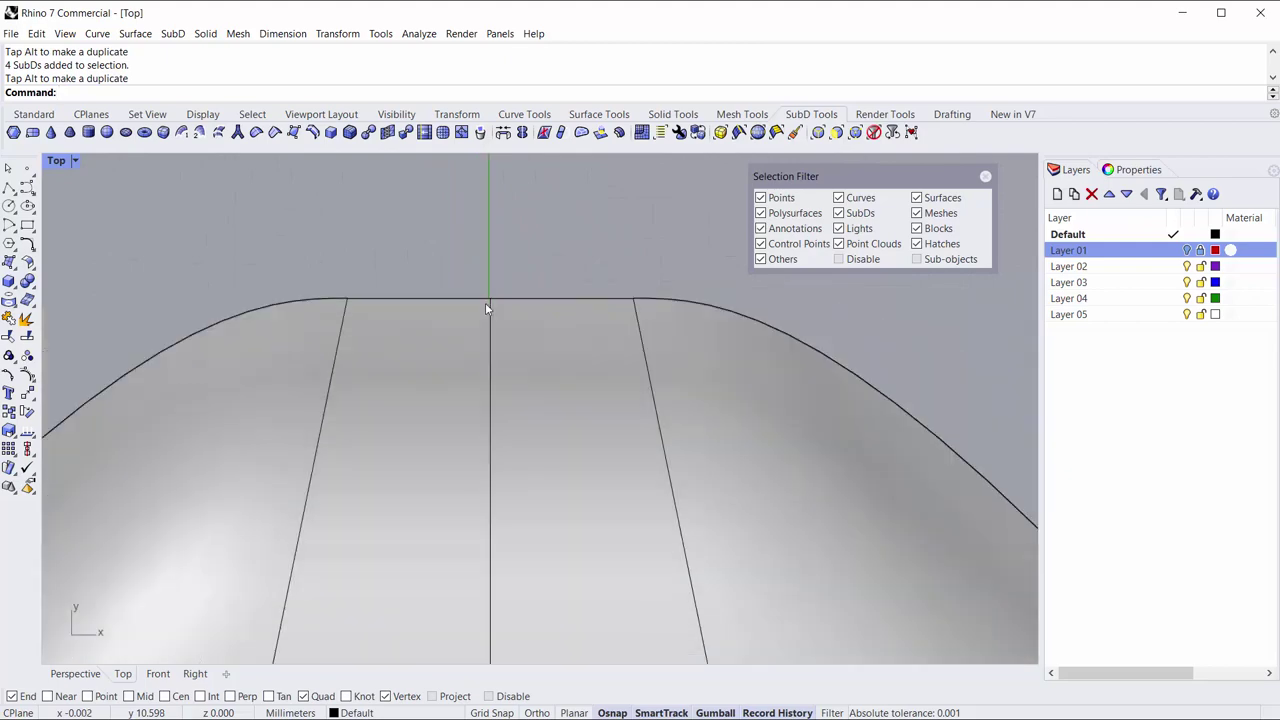
{"action": "scroll", "coordinate": [485, 302], "scroll_direction": "down", "scroll_amount": 2}
{"action": "scroll", "coordinate": [485, 302], "scroll_direction": "down", "scroll_amount": 3}
{"action": "scroll", "coordinate": [485, 302], "scroll_direction": "down", "scroll_amount": 3}
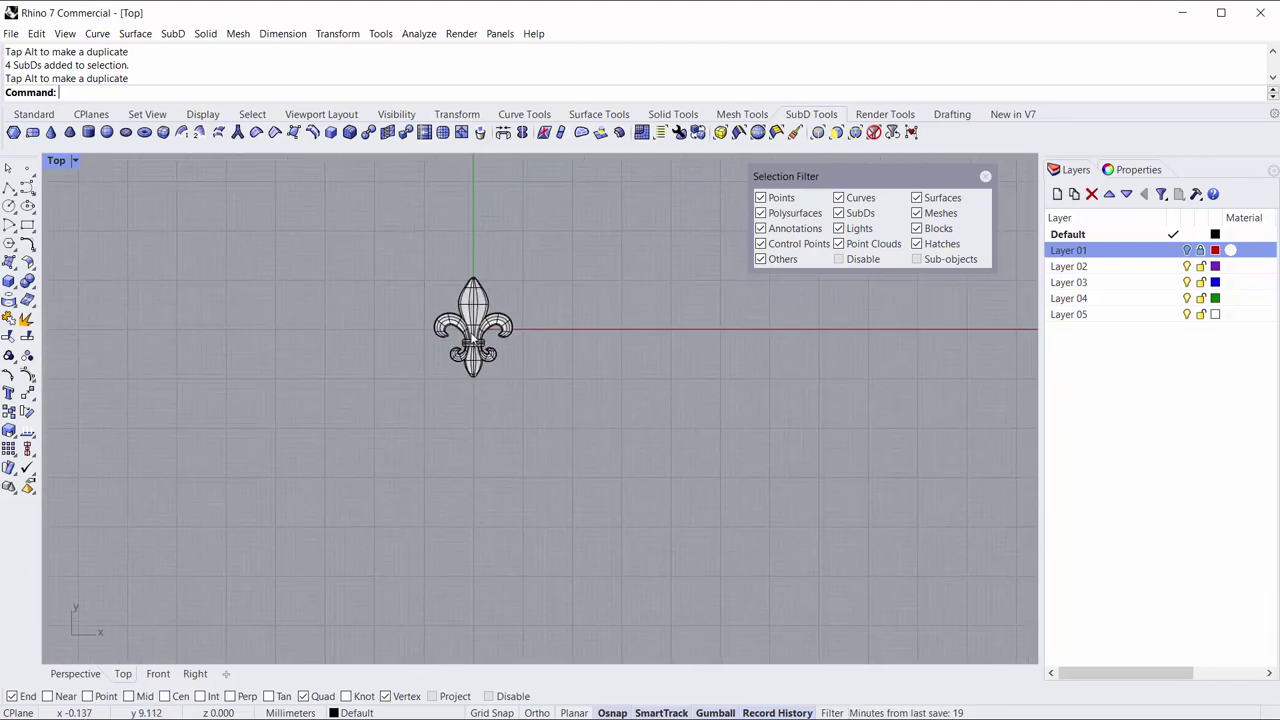
{"action": "scroll", "coordinate": [472, 338], "scroll_direction": "up", "scroll_amount": 3}
Move an inner edge of the left arm to reshape its curve.
{"action": "right_click_drag", "start_coordinate": [472, 338], "coordinate": [515, 393]}
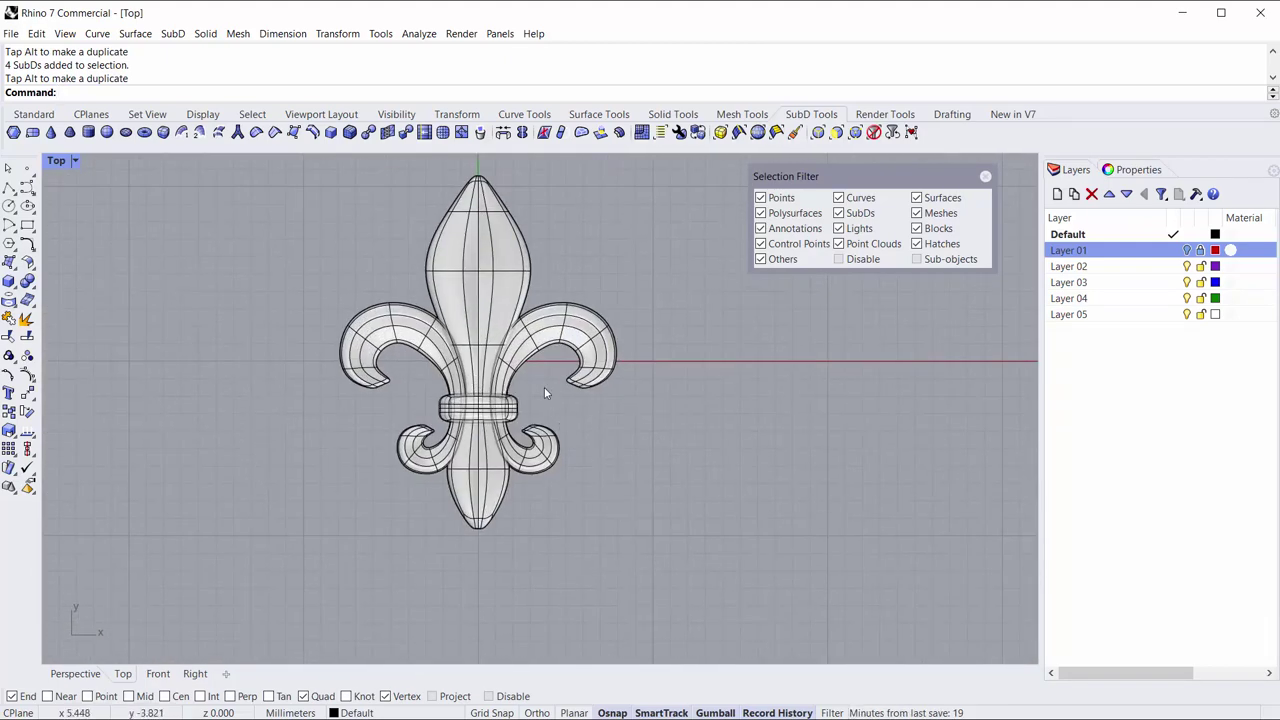
{"action": "scroll", "coordinate": [436, 360], "scroll_direction": "up", "scroll_amount": 3}
{"action": "scroll", "coordinate": [410, 340], "scroll_direction": "up", "scroll_amount": 1}
{"action": "scroll", "coordinate": [395, 325], "scroll_direction": "up", "scroll_amount": 2}
{"action": "scroll", "coordinate": [392, 325], "scroll_direction": "up", "scroll_amount": 2}
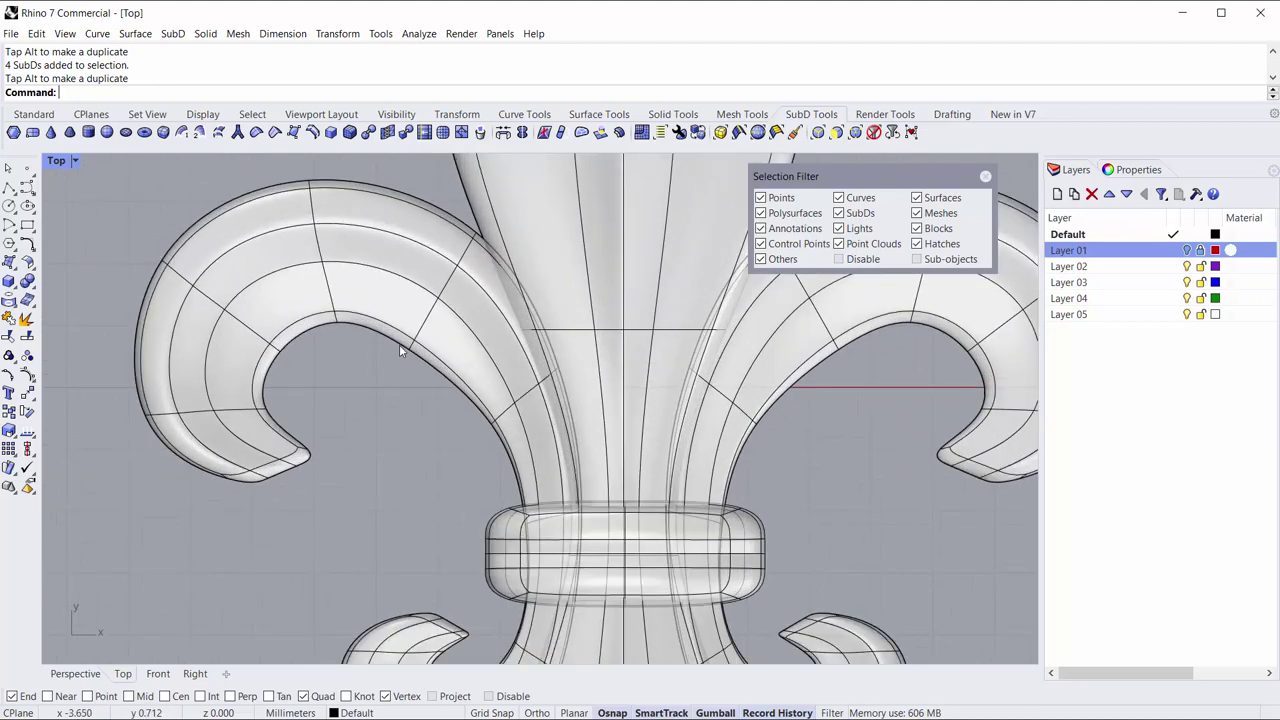
{"action": "scroll", "coordinate": [392, 325], "scroll_direction": "up", "scroll_amount": 4}
{"action": "left_click", "coordinate": [428, 356], "text": "ctrl+shift"}
{"action": "left_click_drag", "start_coordinate": [460, 327], "coordinate": [429, 476]}
{"action": "scroll", "coordinate": [435, 531], "scroll_direction": "down", "scroll_amount": 5}
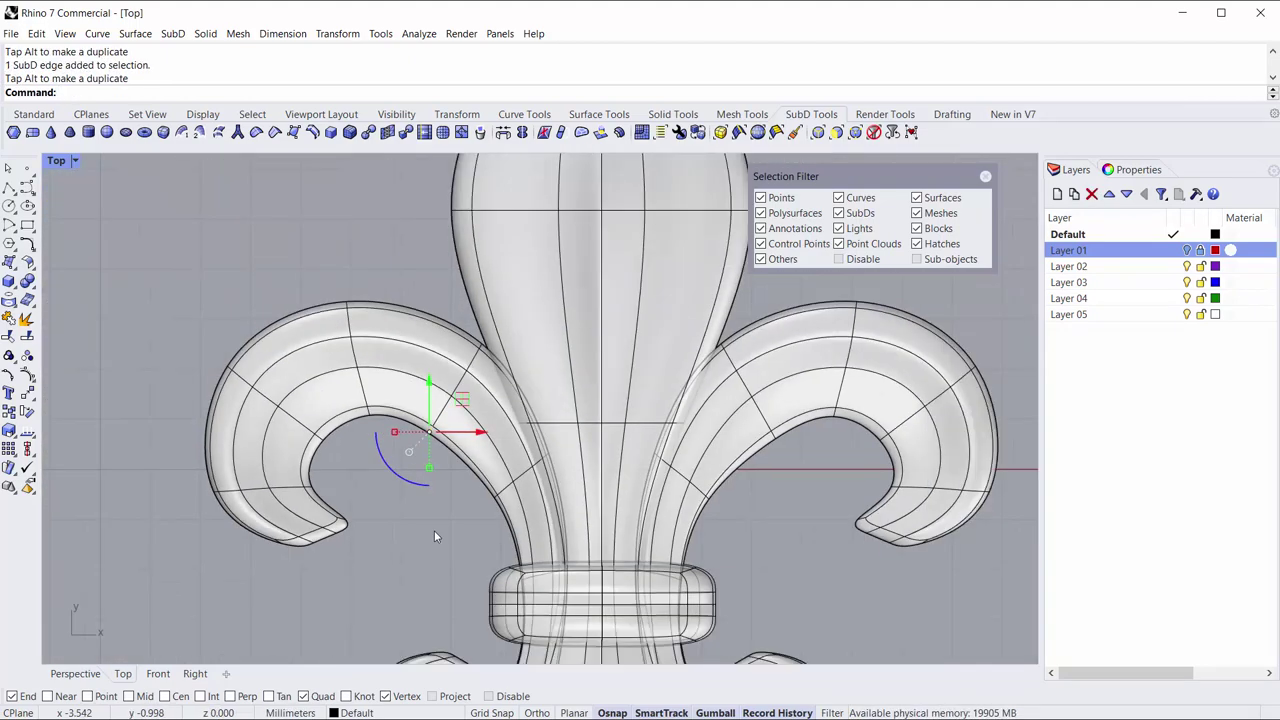
{"action": "scroll", "coordinate": [436, 522], "scroll_direction": "down", "scroll_amount": 3}
{"action": "right_click_drag", "start_coordinate": [436, 522], "coordinate": [427, 399]}
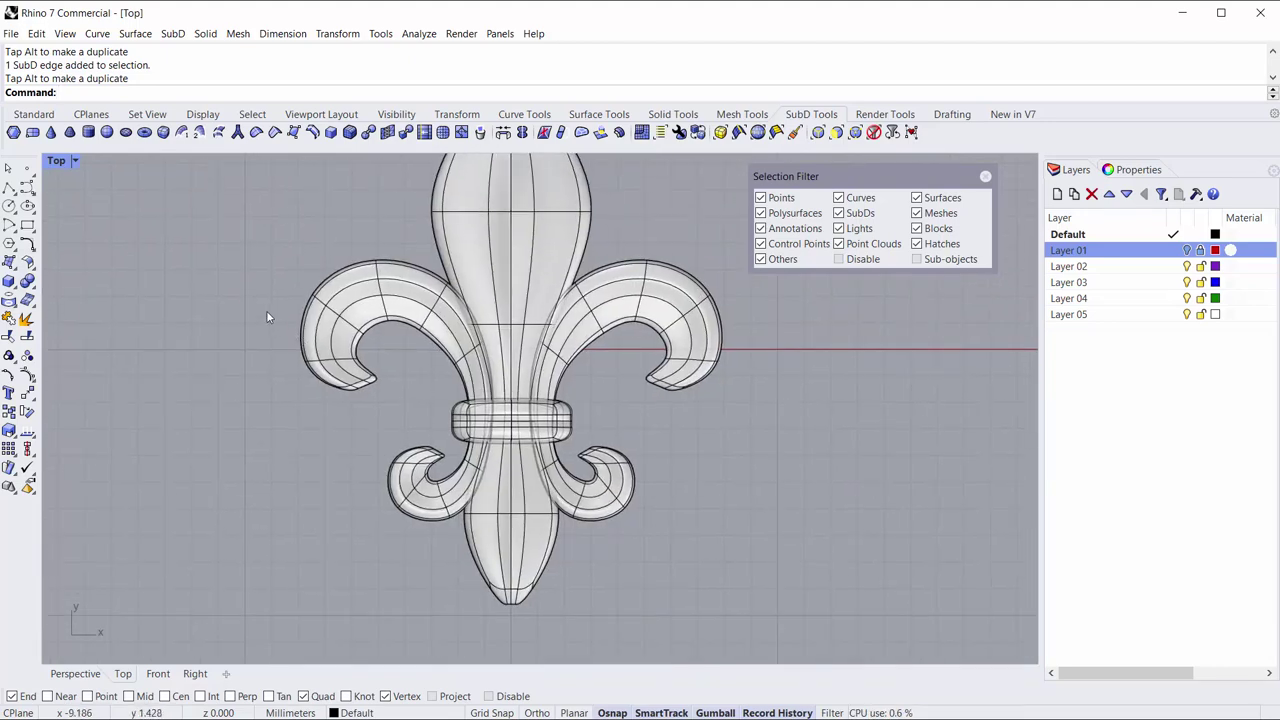
In the maximized Front view, draw an upright circle centred on the origin, toggling Ortho for its diameter.
{"action": "double_click", "coordinate": [58, 161]}
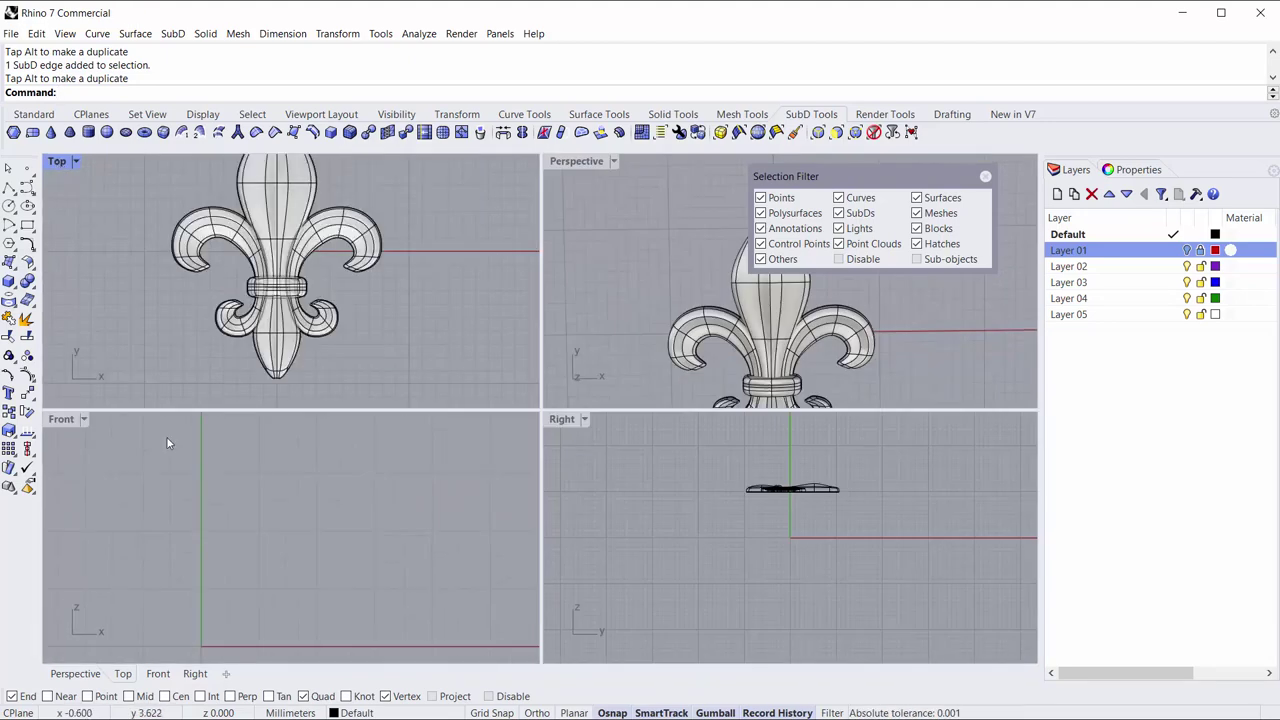
{"action": "double_click", "coordinate": [58, 419]}
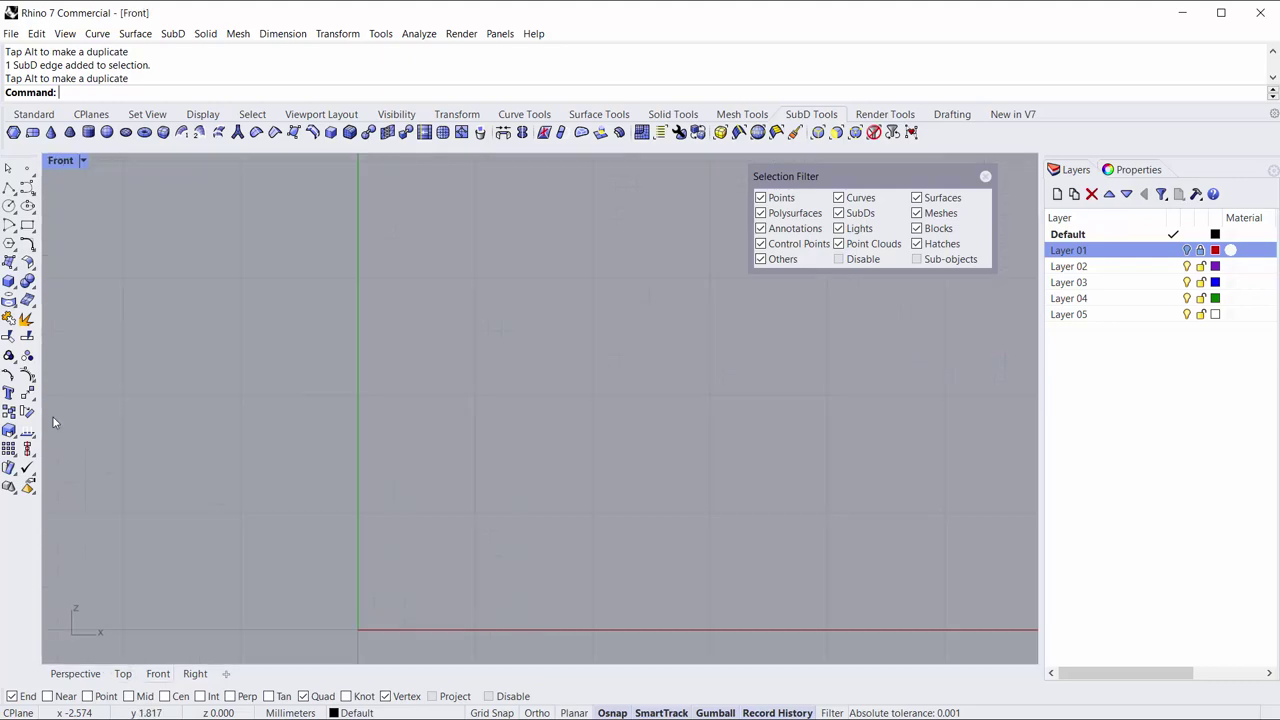
{"action": "scroll", "coordinate": [430, 574], "scroll_direction": "down", "scroll_amount": 5}
{"action": "scroll", "coordinate": [466, 557], "scroll_direction": "down", "scroll_amount": 3}
{"action": "scroll", "coordinate": [486, 490], "scroll_direction": "up", "scroll_amount": 2}
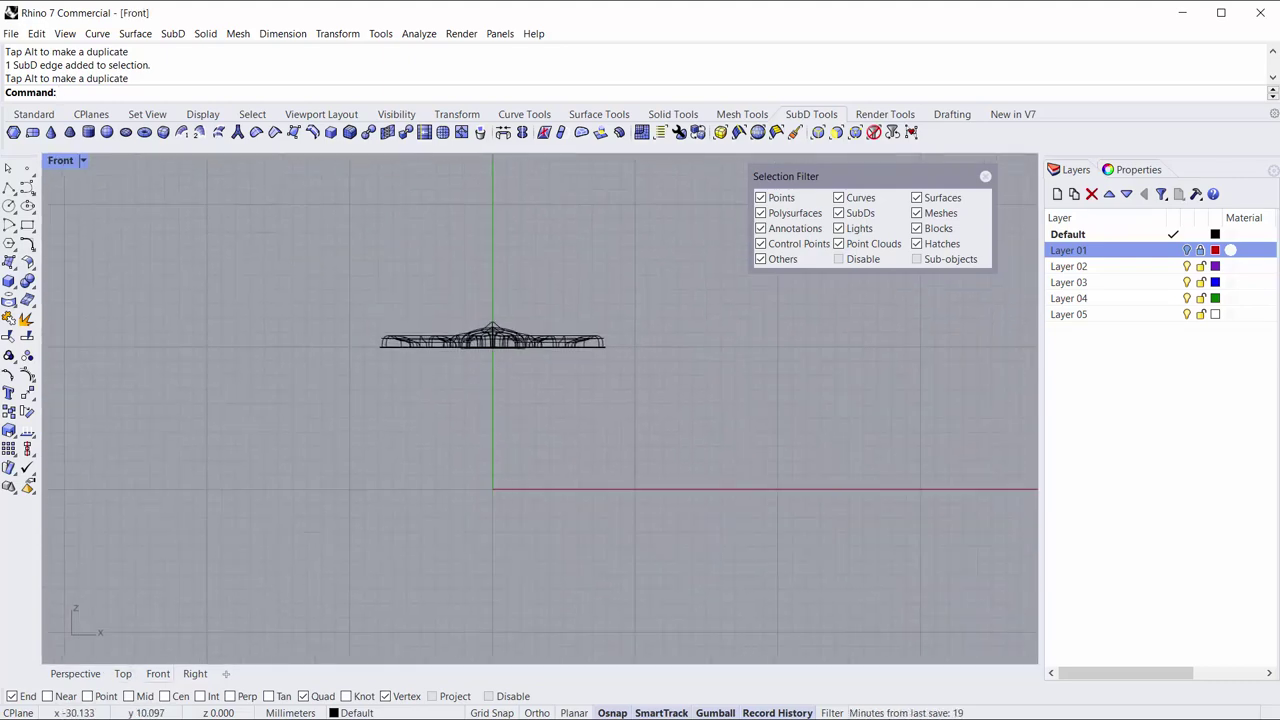
{"action": "left_click", "coordinate": [9, 206]}
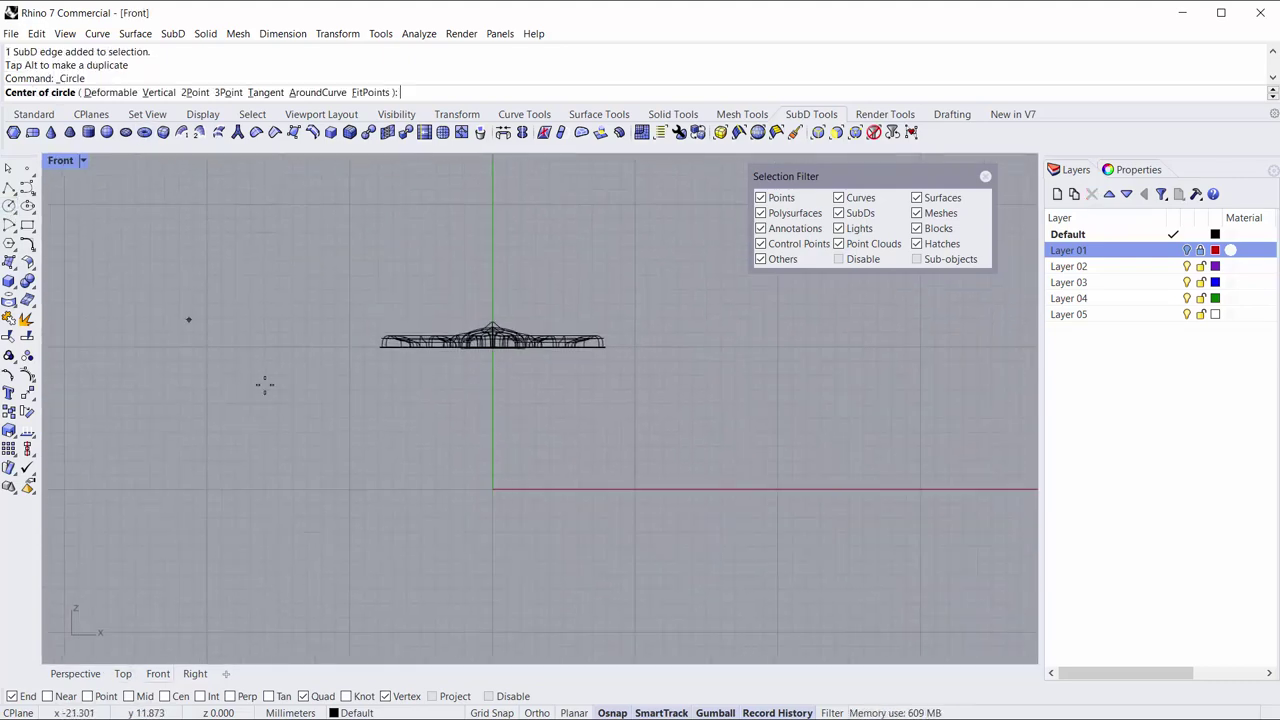
{"action": "type", "text": "0"}
{"action": "left_click", "coordinate": [492, 487]}
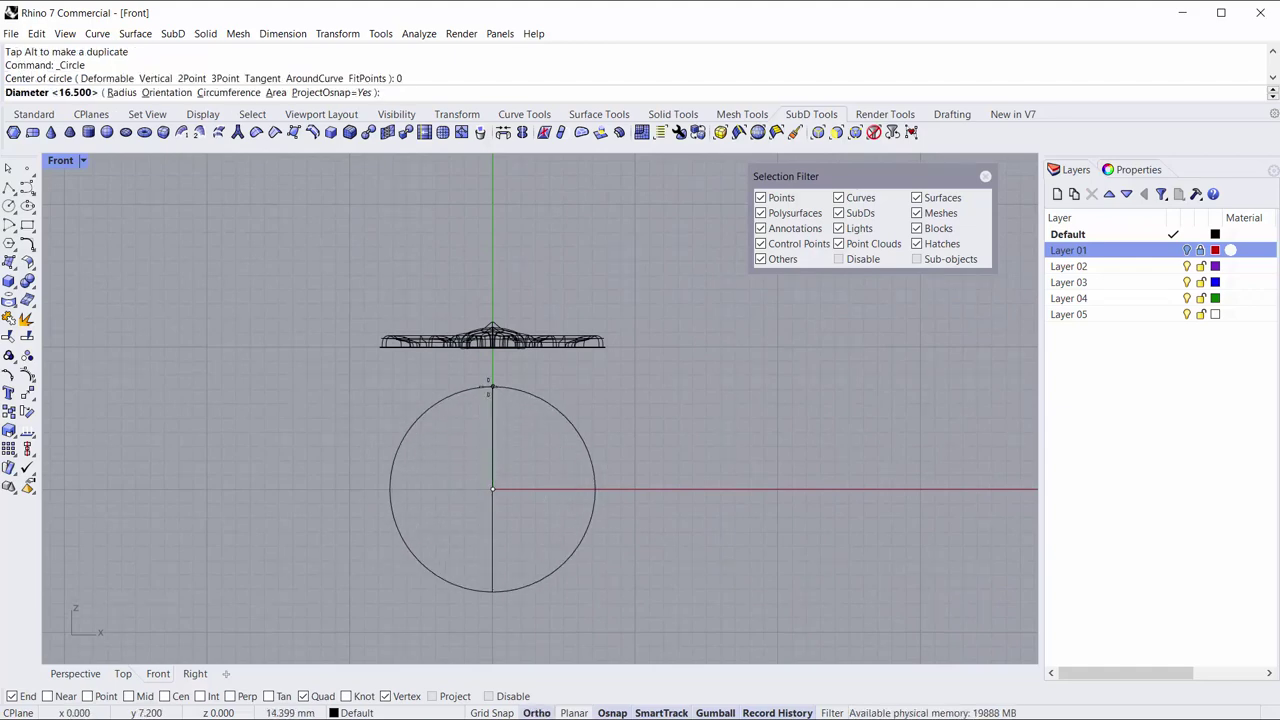
{"action": "key", "text": "F8"}
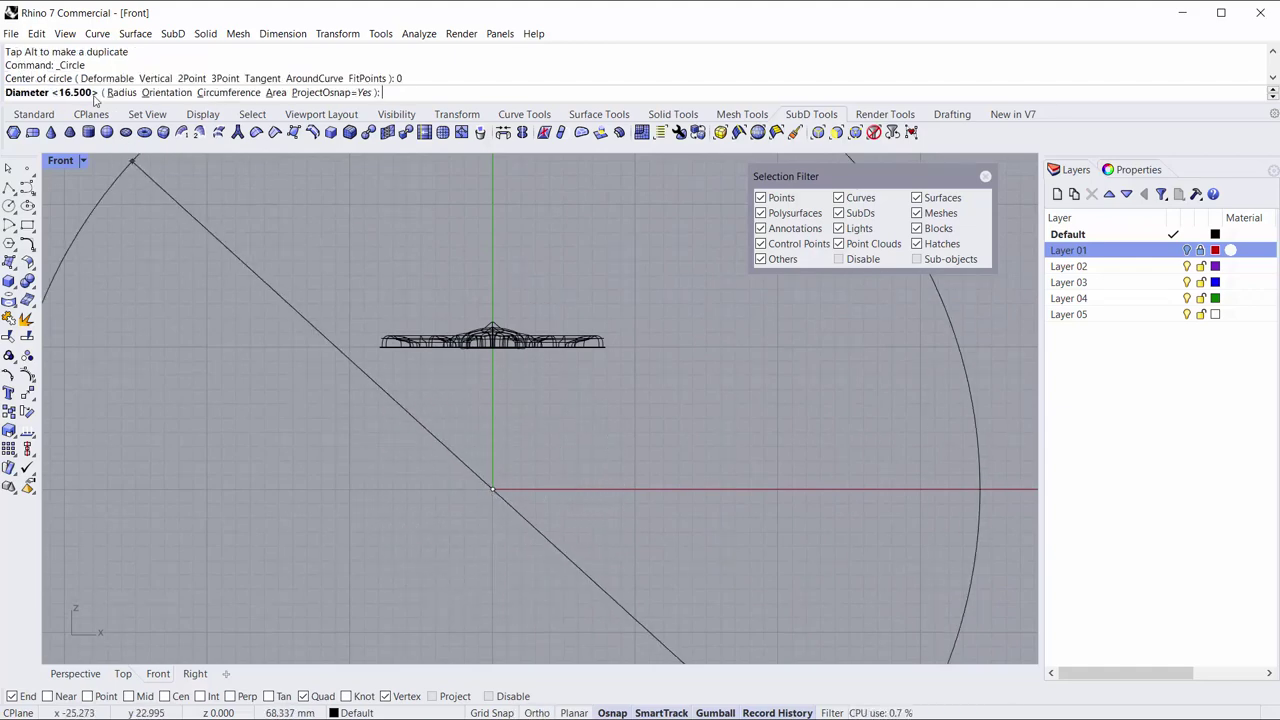
{"action": "key", "text": "F8"}
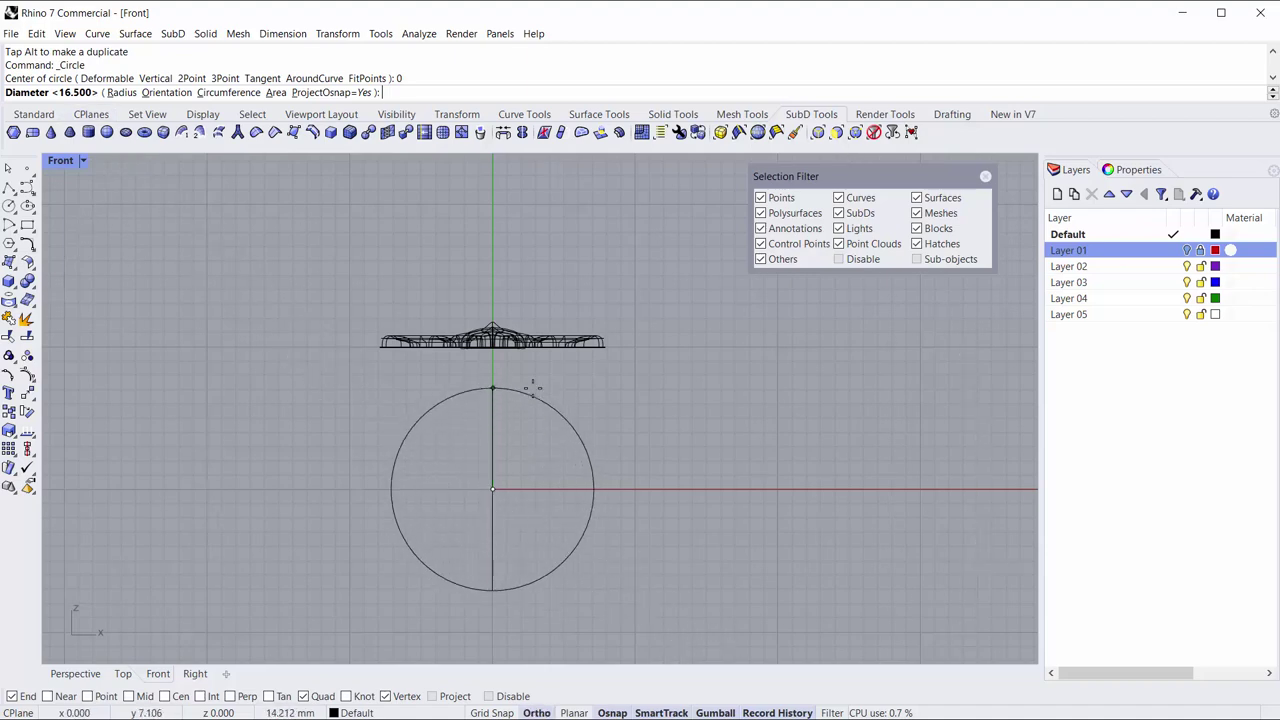
{"action": "key", "text": "F8"}
Finish the ring circle and select all four fleur-de-lis pieces in Front view.
{"action": "left_click", "coordinate": [509, 372]}
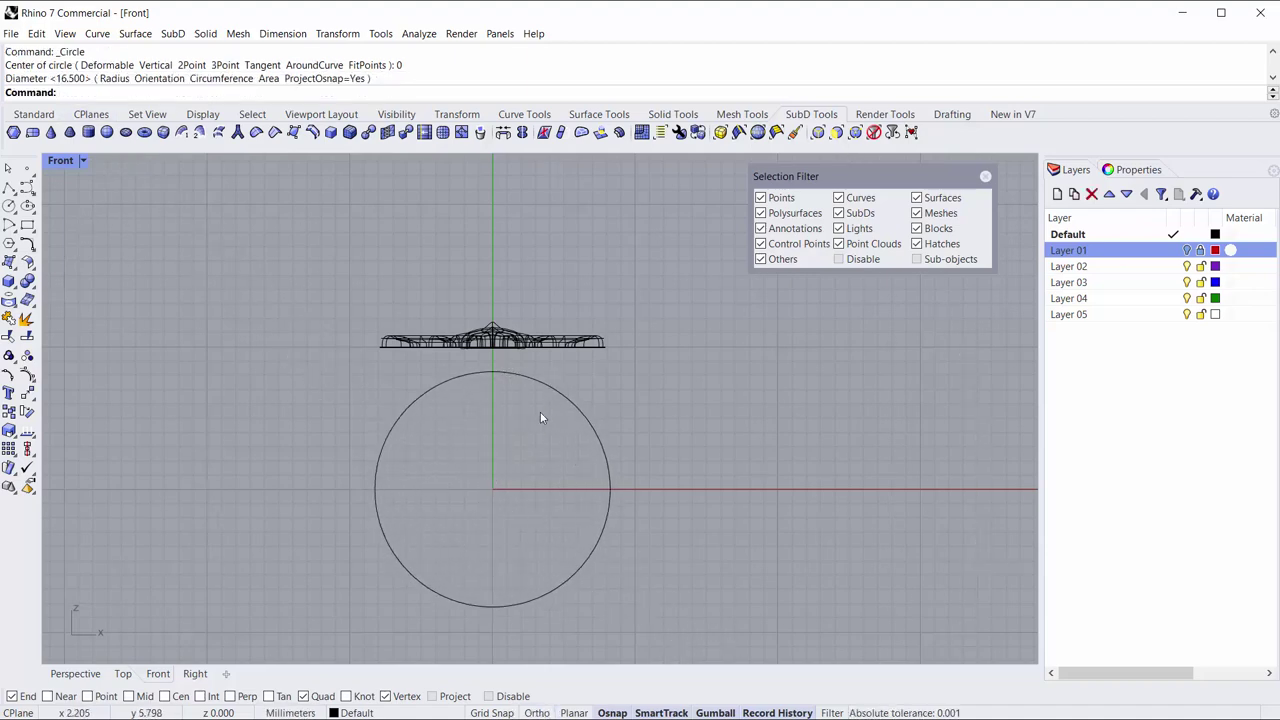
{"action": "left_click_drag", "start_coordinate": [350, 296], "coordinate": [688, 373]}
{"action": "scroll", "coordinate": [500, 345], "scroll_direction": "up", "scroll_amount": 3}
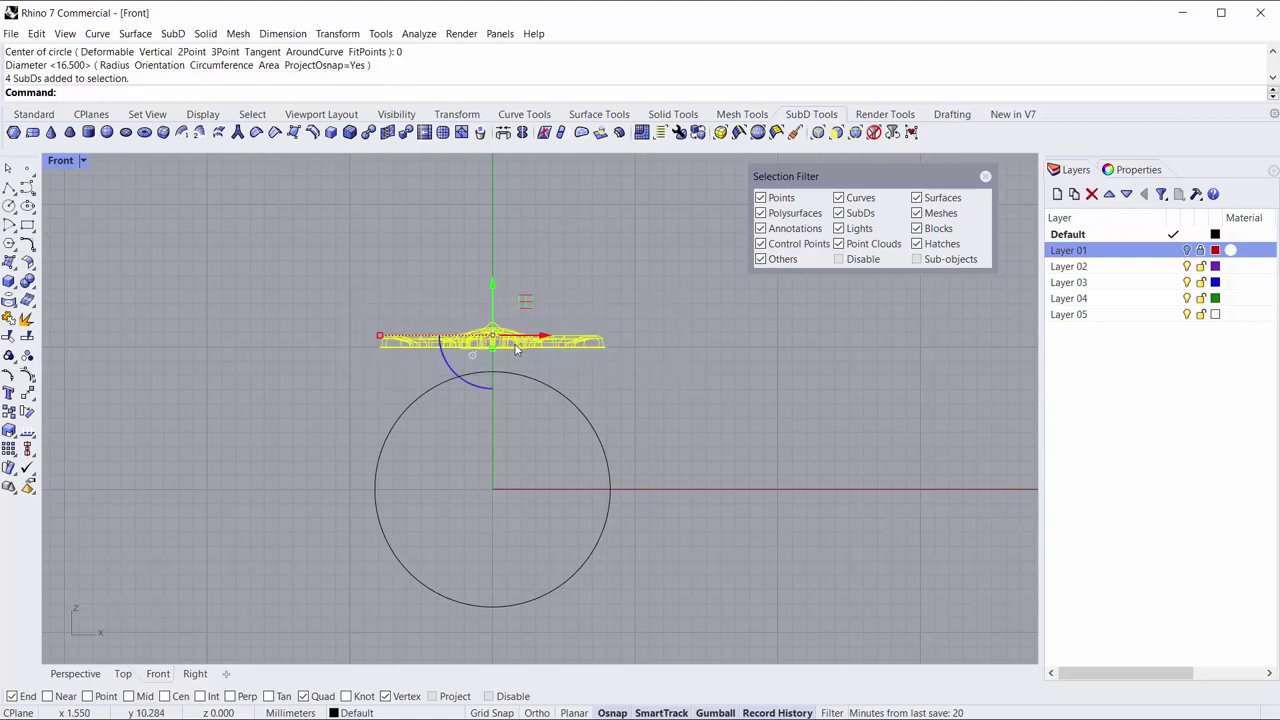
{"action": "scroll", "coordinate": [470, 360], "scroll_direction": "up", "scroll_amount": 2}
{"action": "right_click_drag", "start_coordinate": [450, 370], "coordinate": [313, 423]}
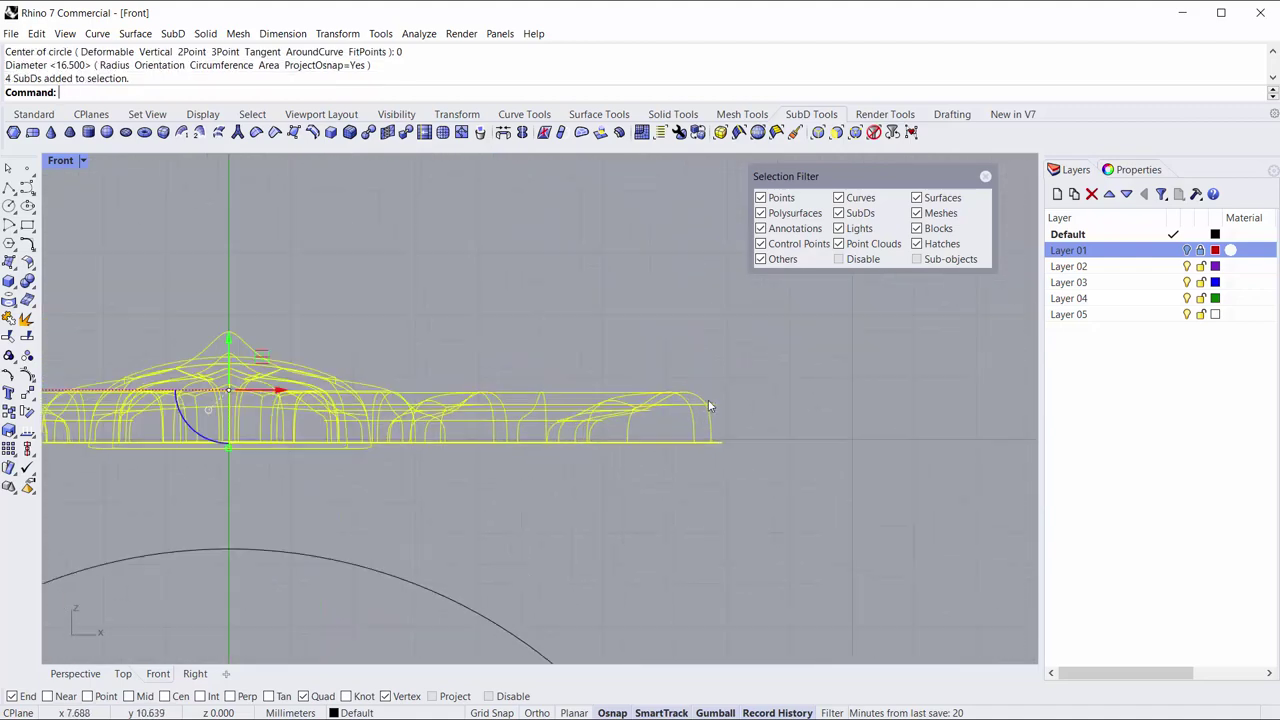
{"action": "right_click_drag", "start_coordinate": [708, 405], "coordinate": [763, 405]}
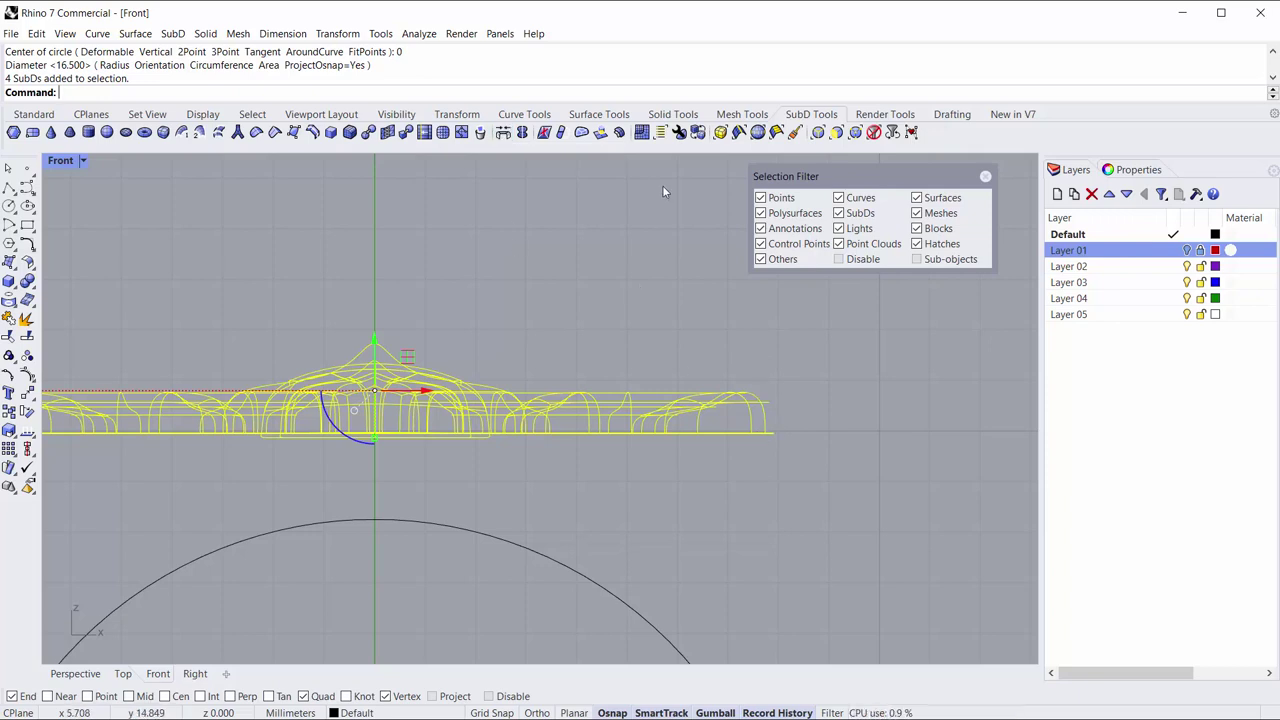
Stretch the four fleur-de-lis pieces upward with a one-direction Scale1D from the Transform tab.
{"action": "left_click", "coordinate": [463, 116]}
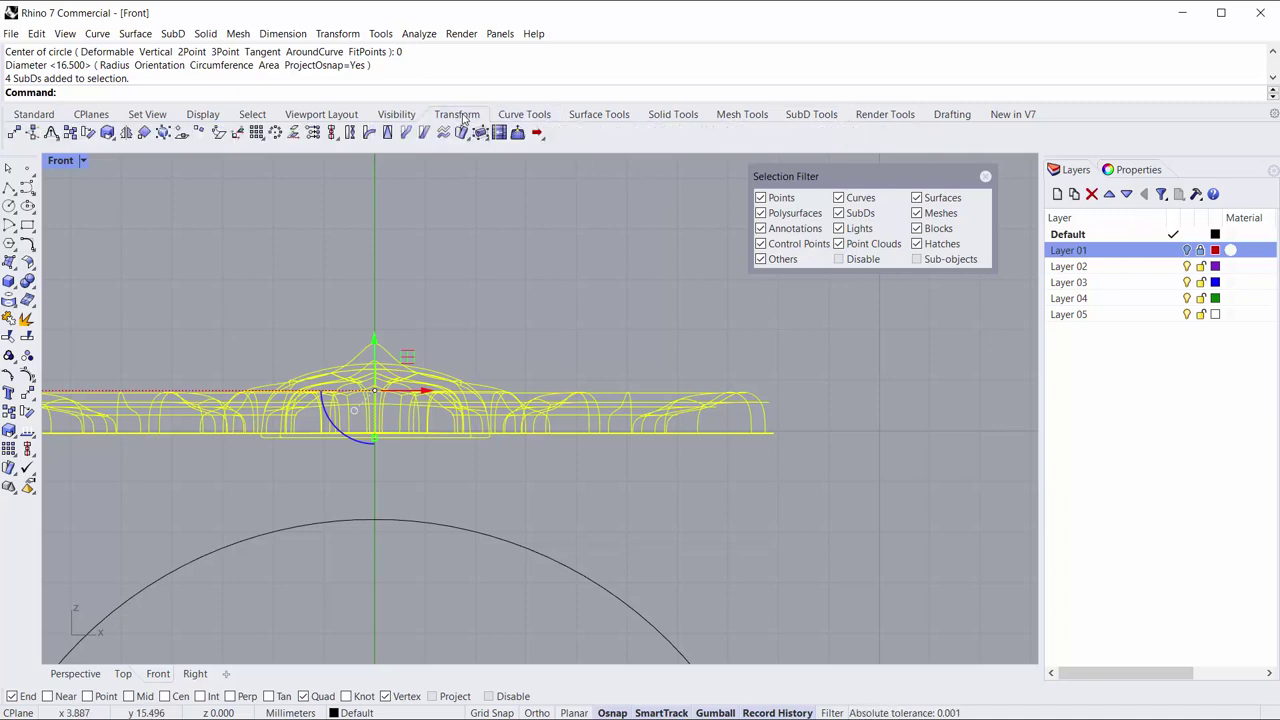
{"action": "key", "text": "s"}
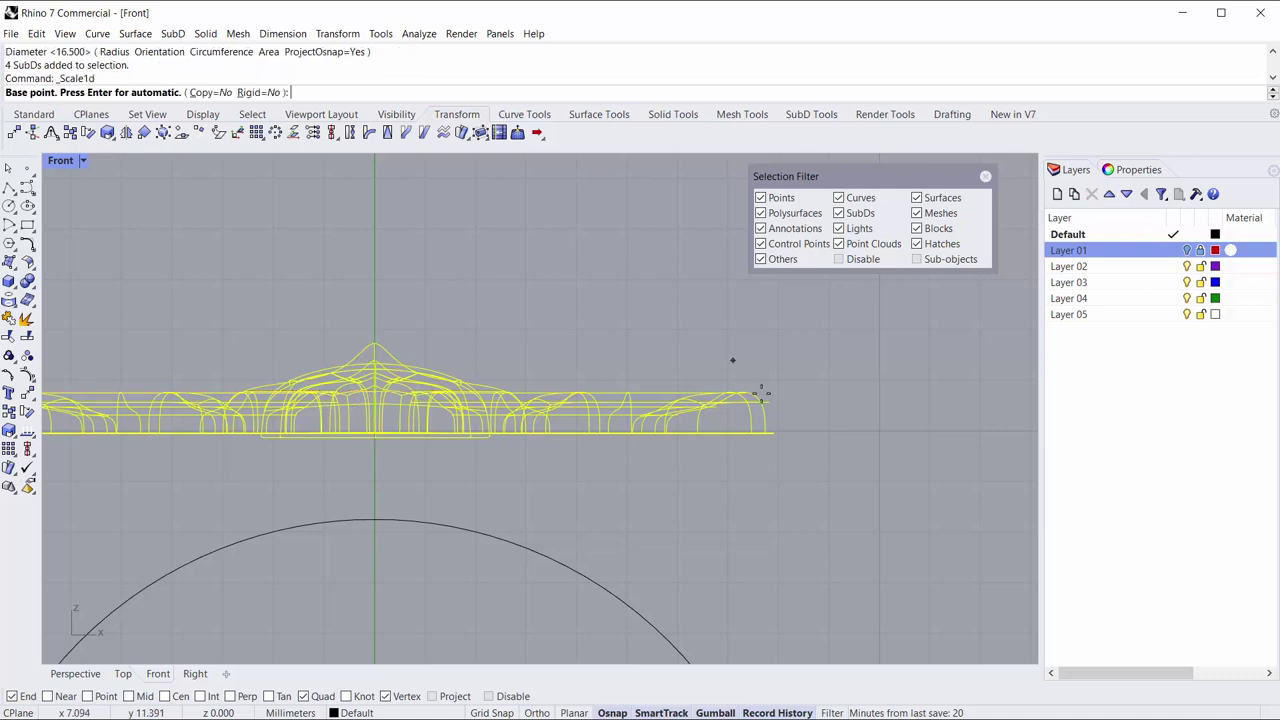
{"action": "left_click", "coordinate": [765, 433]}
{"action": "left_click", "coordinate": [765, 344]}
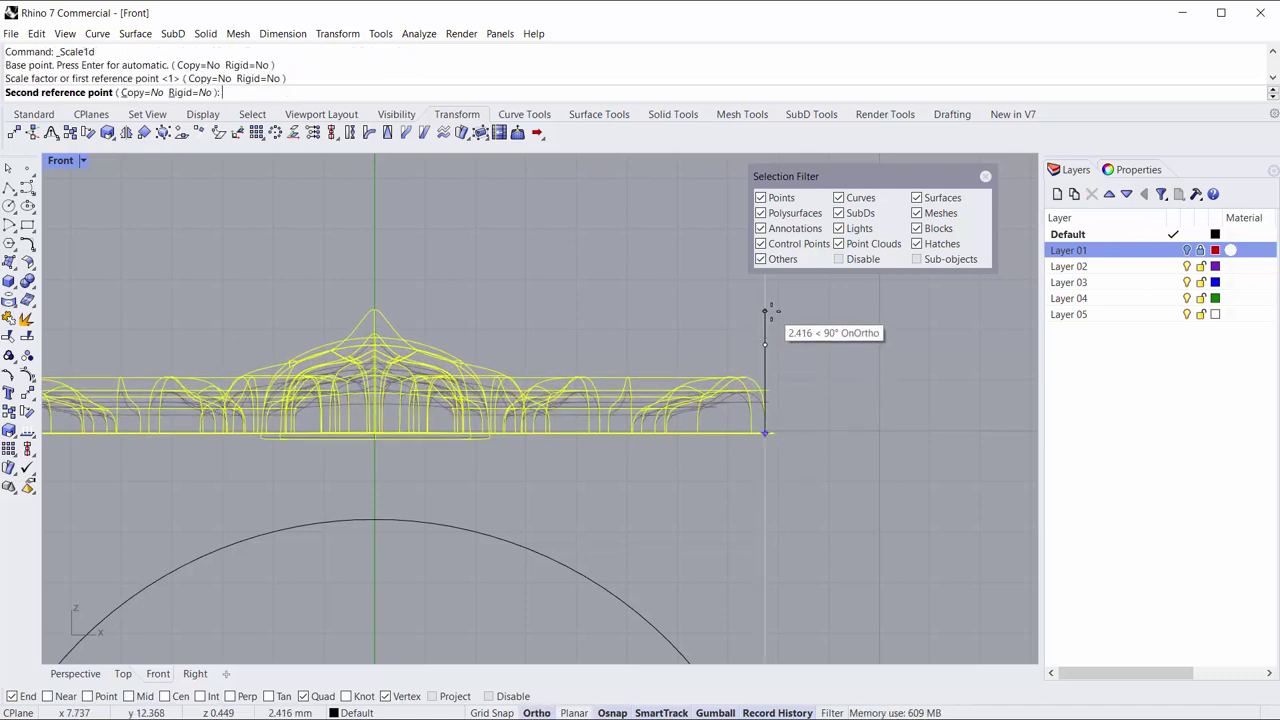
{"action": "left_click", "coordinate": [765, 314]}
{"action": "key", "text": "Escape"}
{"action": "scroll", "coordinate": [551, 343], "scroll_direction": "down", "scroll_amount": 3}
{"action": "left_click_drag", "start_coordinate": [320, 310], "coordinate": [776, 418]}
Scale the whole fleur-de-lis down in Top view, shrinking it a little more with the gumball.
{"action": "double_click", "coordinate": [62, 167]}
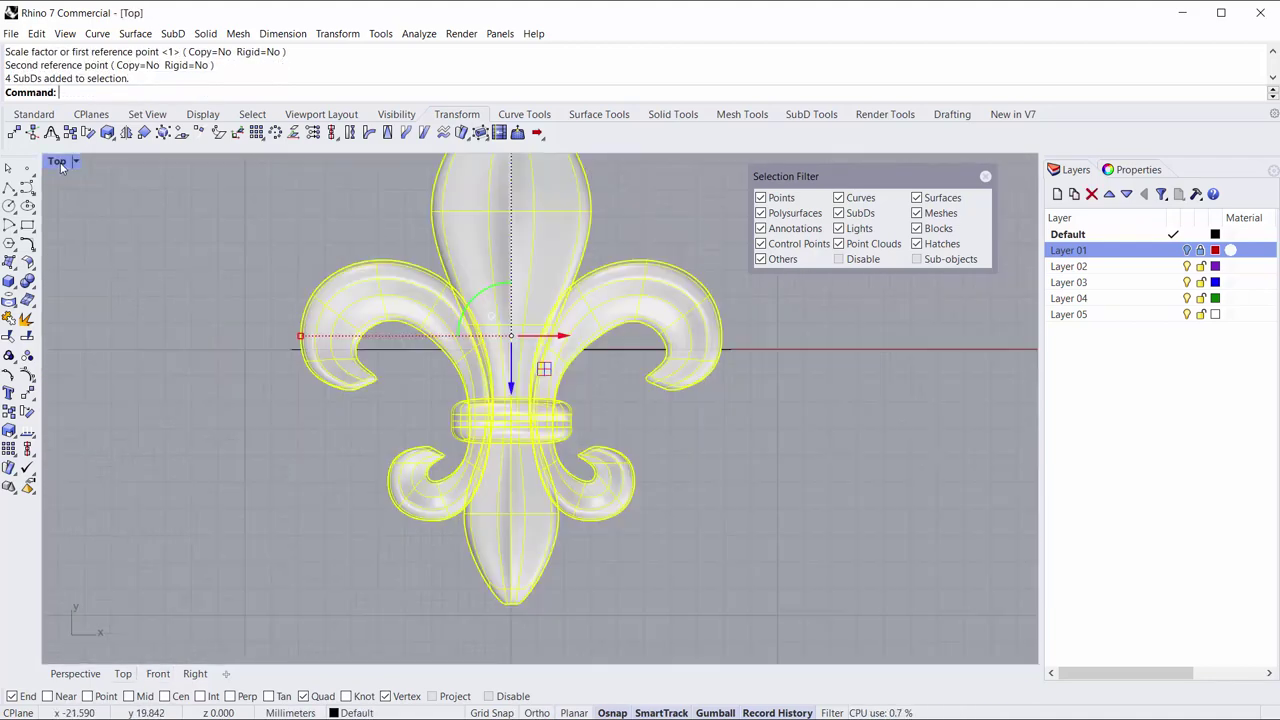
{"action": "scroll", "coordinate": [446, 451], "scroll_direction": "down", "scroll_amount": 3}
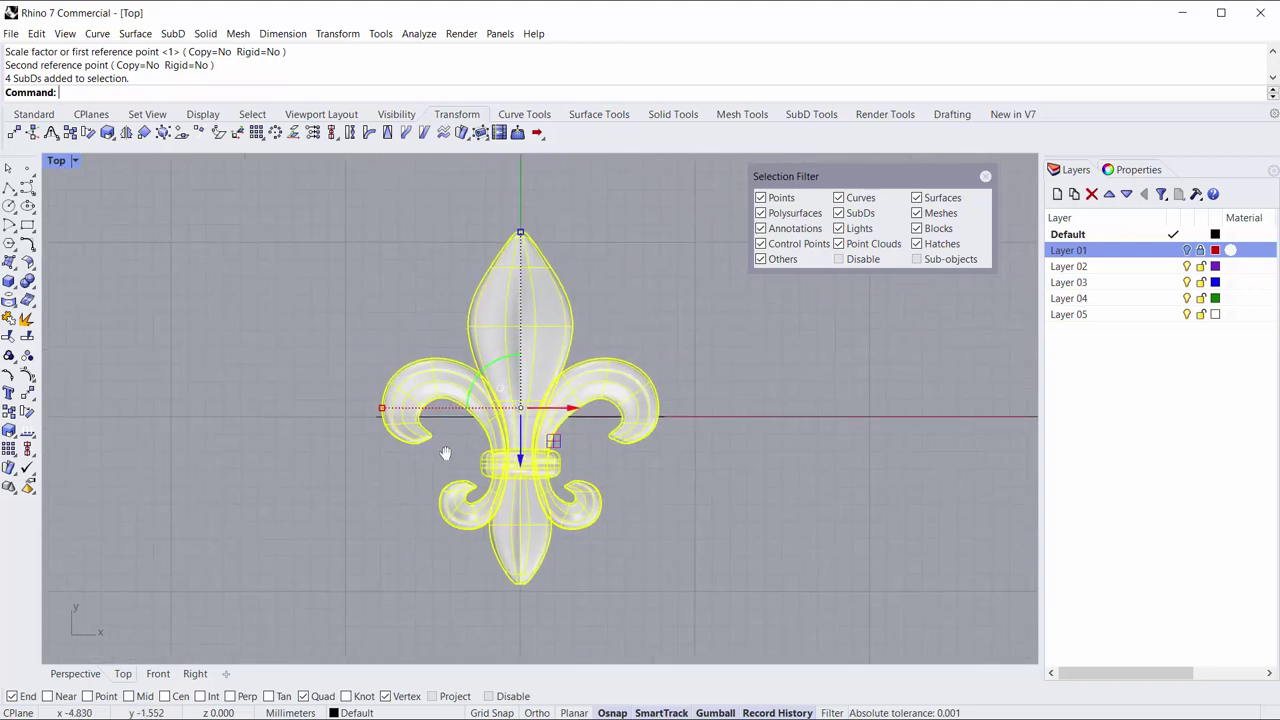
{"action": "left_click", "coordinate": [385, 411]}
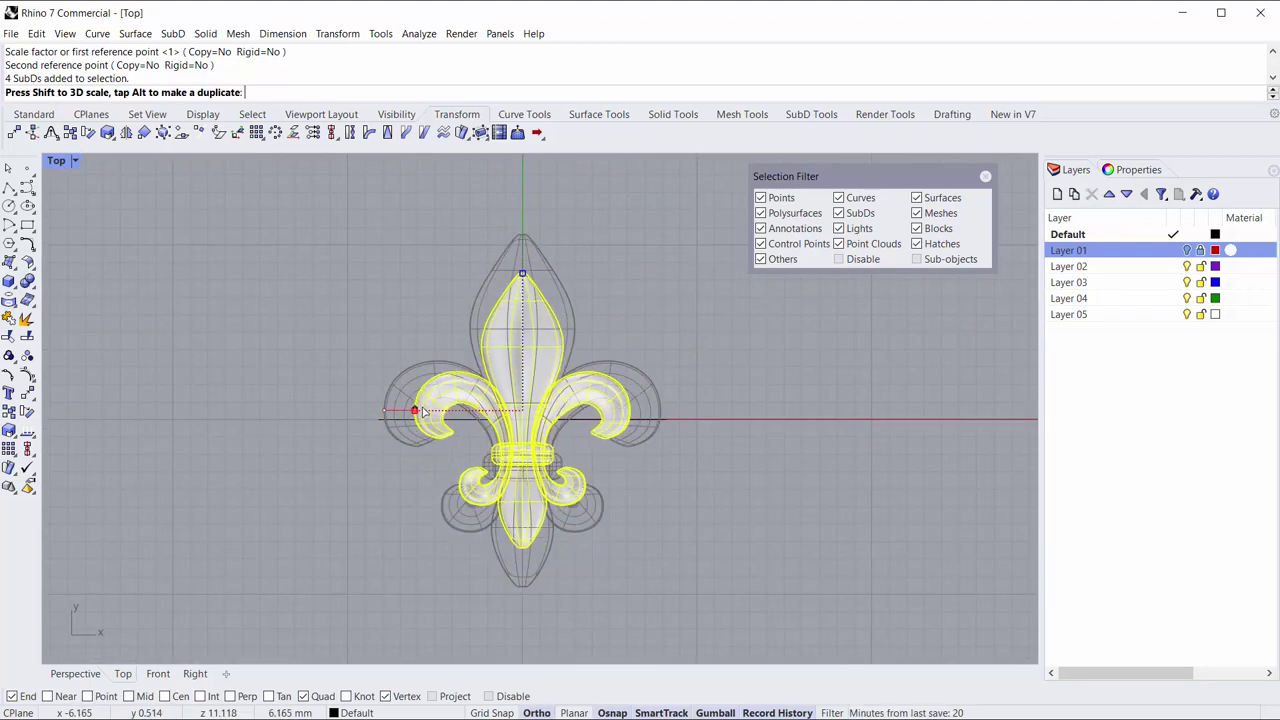
{"action": "left_click", "coordinate": [432, 411]}
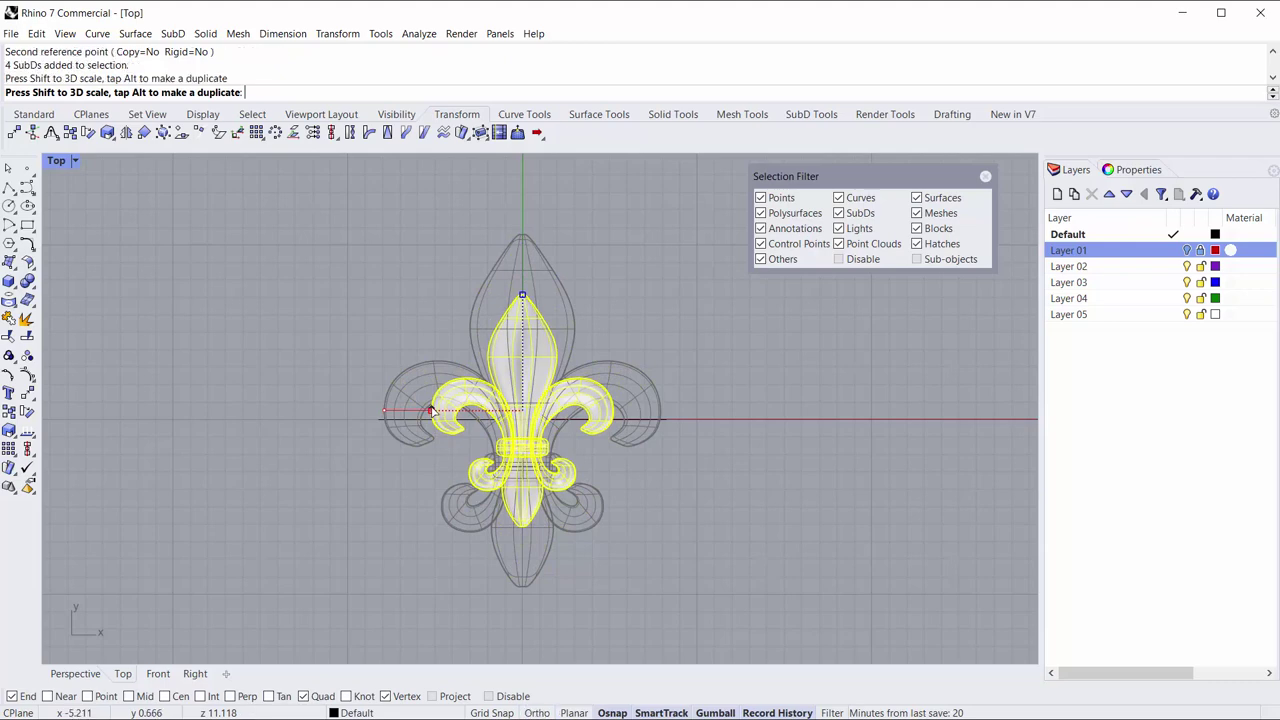
{"action": "right_click_drag", "start_coordinate": [529, 489], "coordinate": [541, 449]}
{"action": "scroll", "coordinate": [470, 415], "scroll_direction": "up", "scroll_amount": 5}
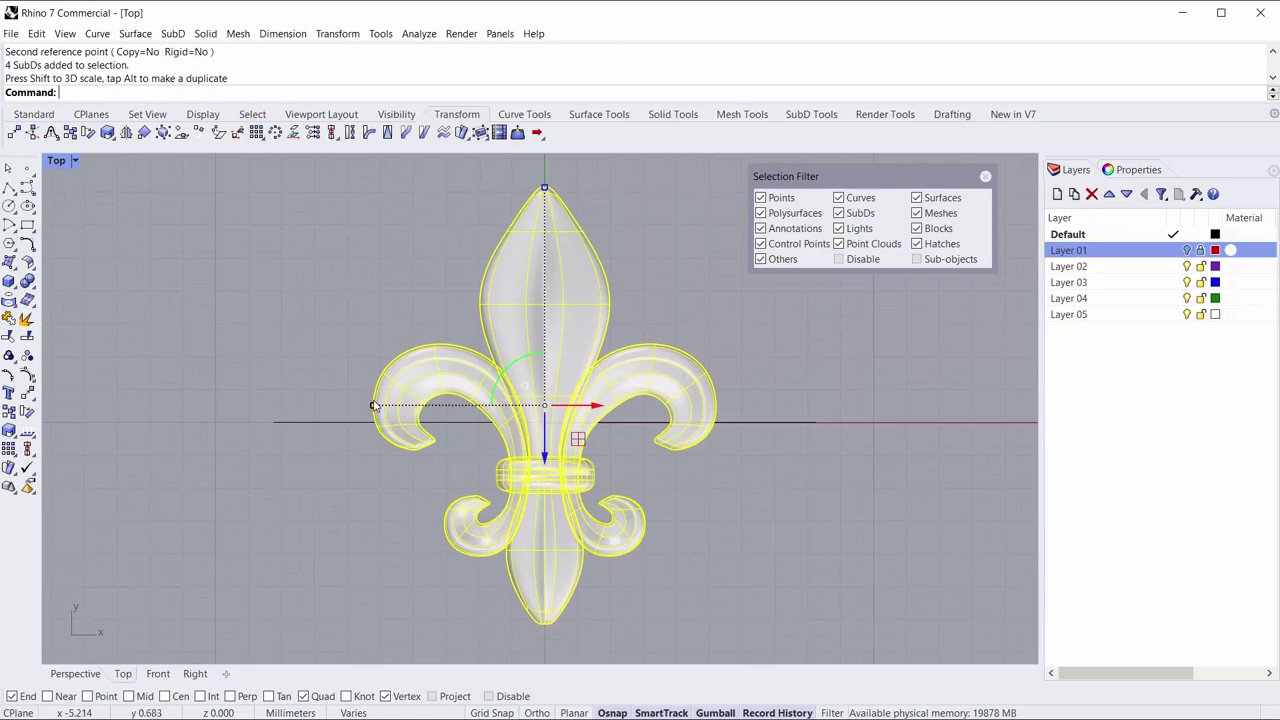
{"action": "left_click_drag", "start_coordinate": [373, 405], "coordinate": [383, 403]}
{"action": "left_click", "coordinate": [398, 276]}
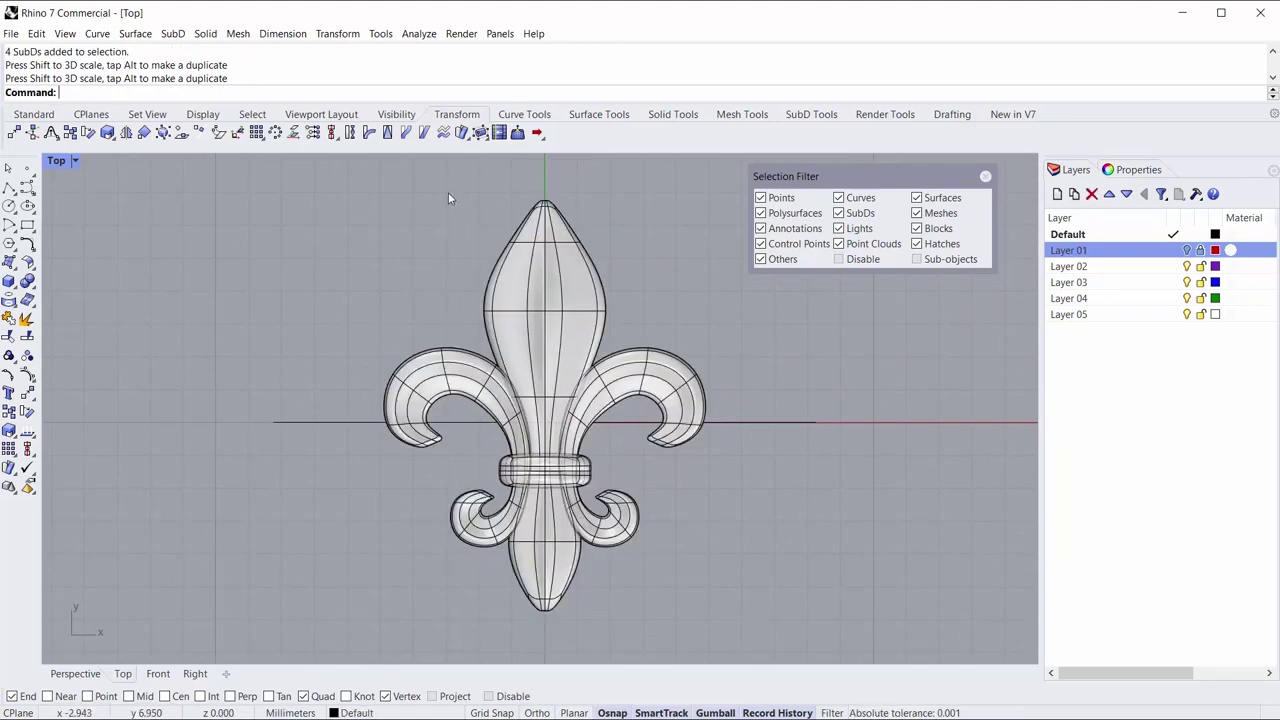
Make the top lobe faces narrower and move them lower with the gumball.
{"action": "left_click_drag", "start_coordinate": [448, 193], "coordinate": [645, 350]}
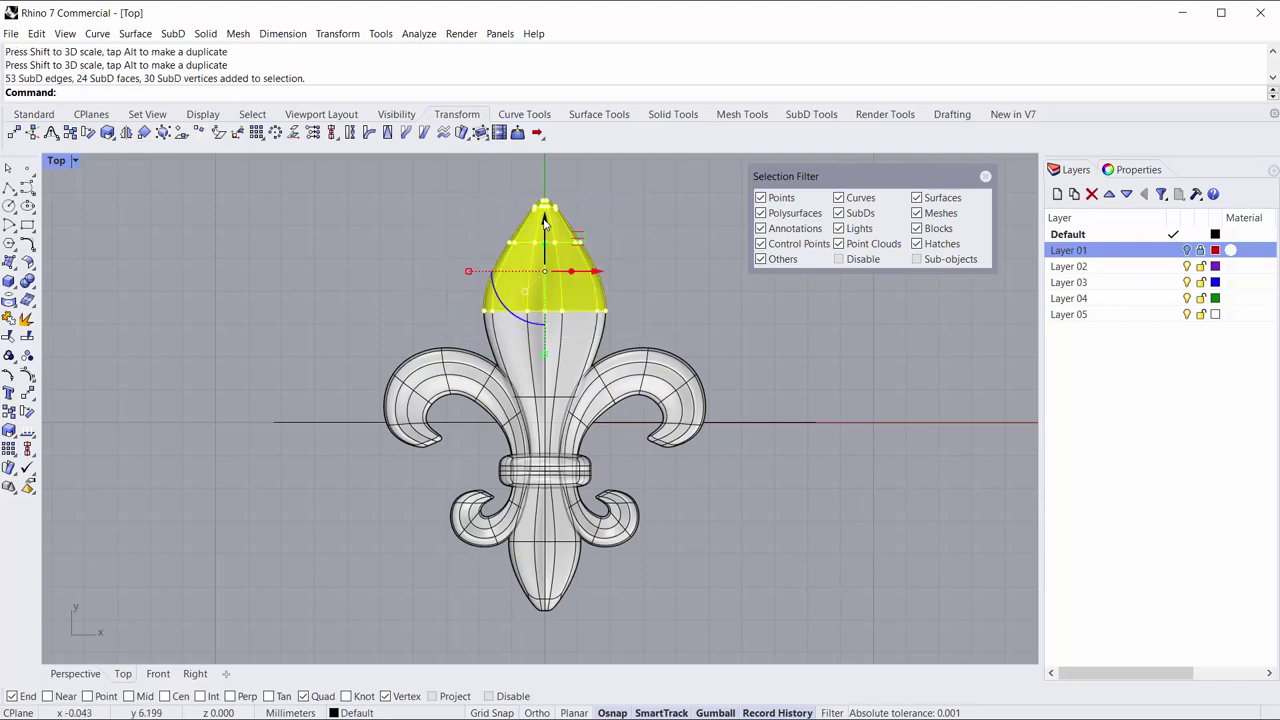
{"action": "left_click_drag", "start_coordinate": [544, 220], "coordinate": [544, 228]}
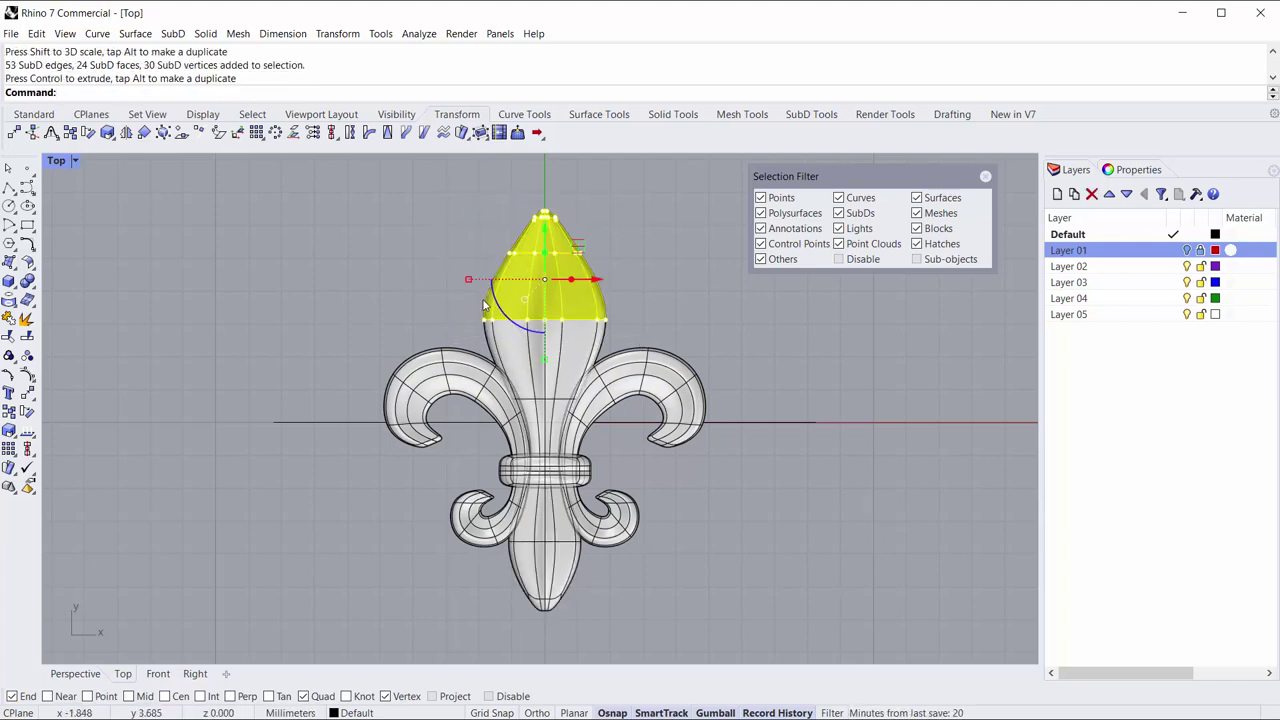
{"action": "left_click_drag", "start_coordinate": [469, 279], "coordinate": [476, 282]}
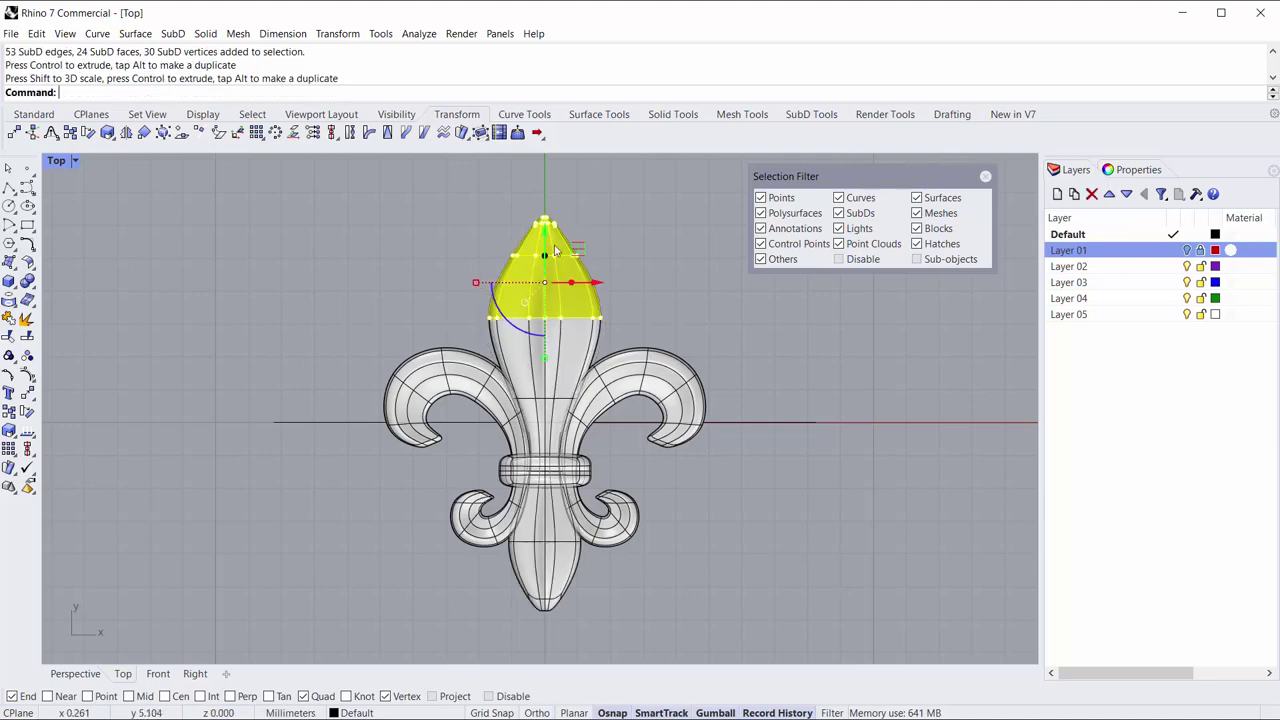
{"action": "left_click_drag", "start_coordinate": [545, 231], "coordinate": [545, 238]}
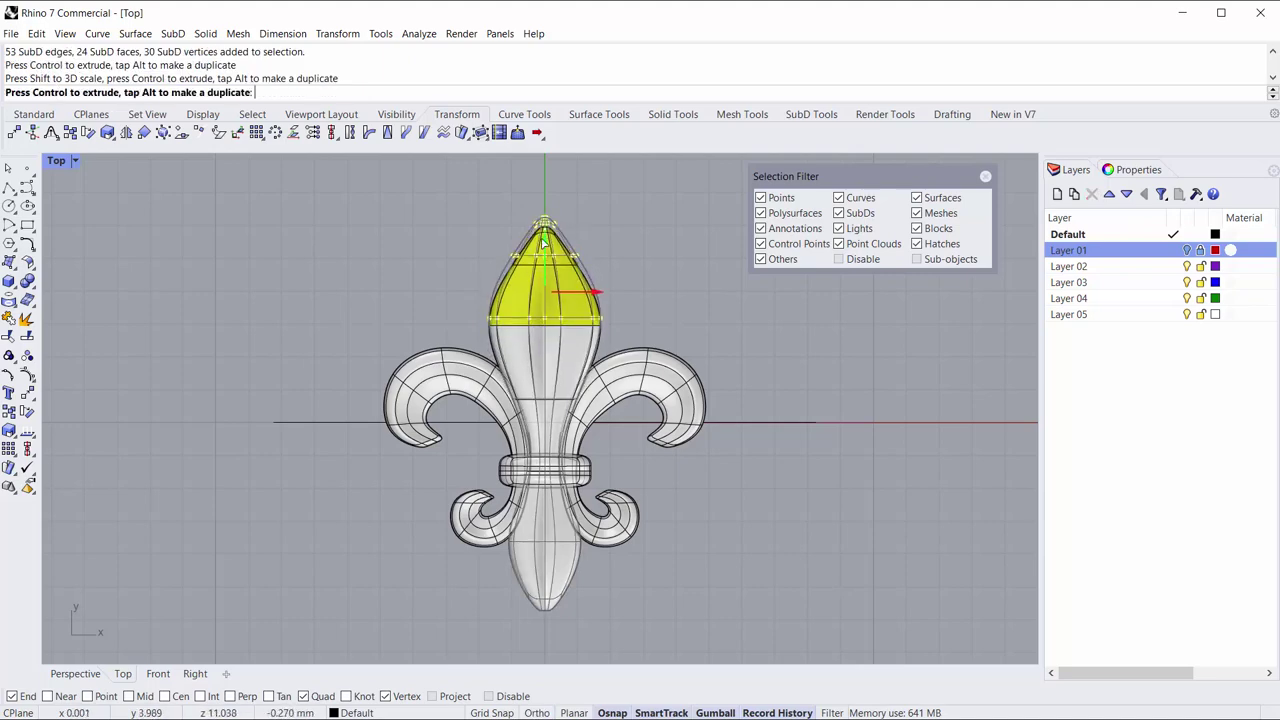
{"action": "left_click", "coordinate": [585, 607]}
Reshape the pointed bottom tip faces with a small gumball drag.
{"action": "scroll", "coordinate": [585, 600], "scroll_direction": "up", "scroll_amount": 2}
{"action": "scroll", "coordinate": [585, 596], "scroll_direction": "up", "scroll_amount": 2}
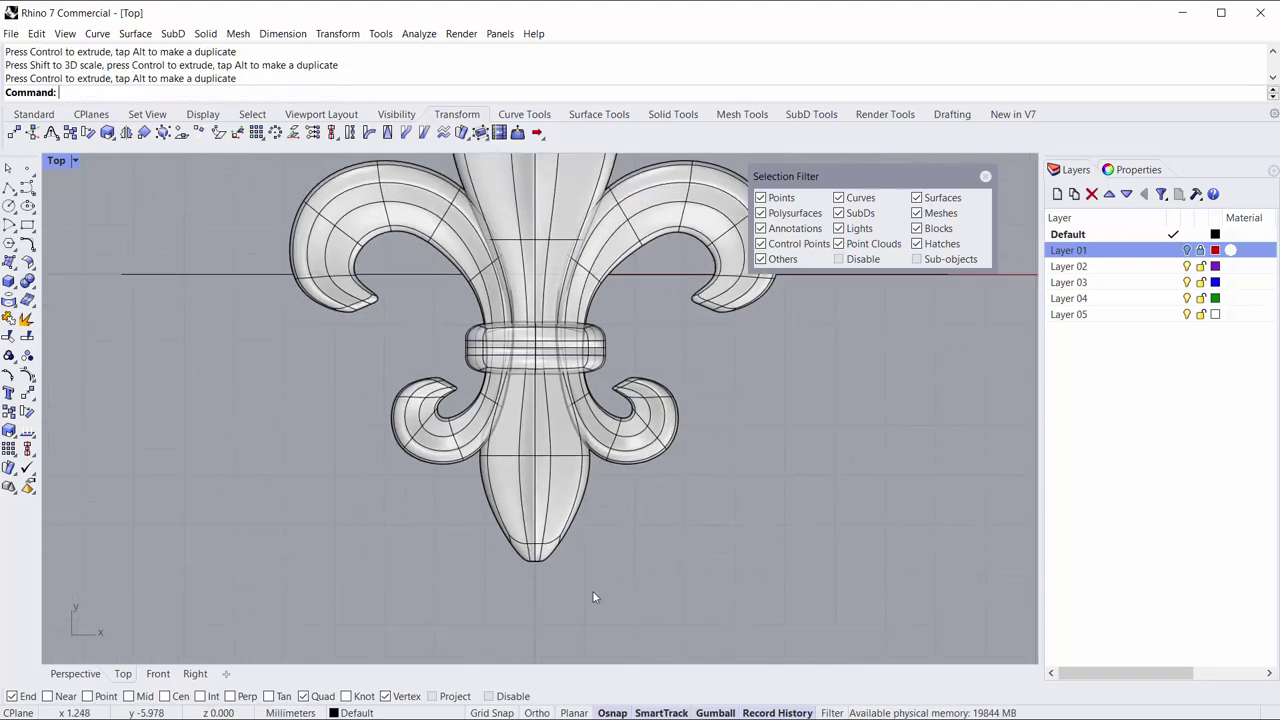
{"action": "left_click_drag", "start_coordinate": [428, 518], "coordinate": [656, 618]}
{"action": "left_click_drag", "start_coordinate": [537, 512], "coordinate": [537, 525]}
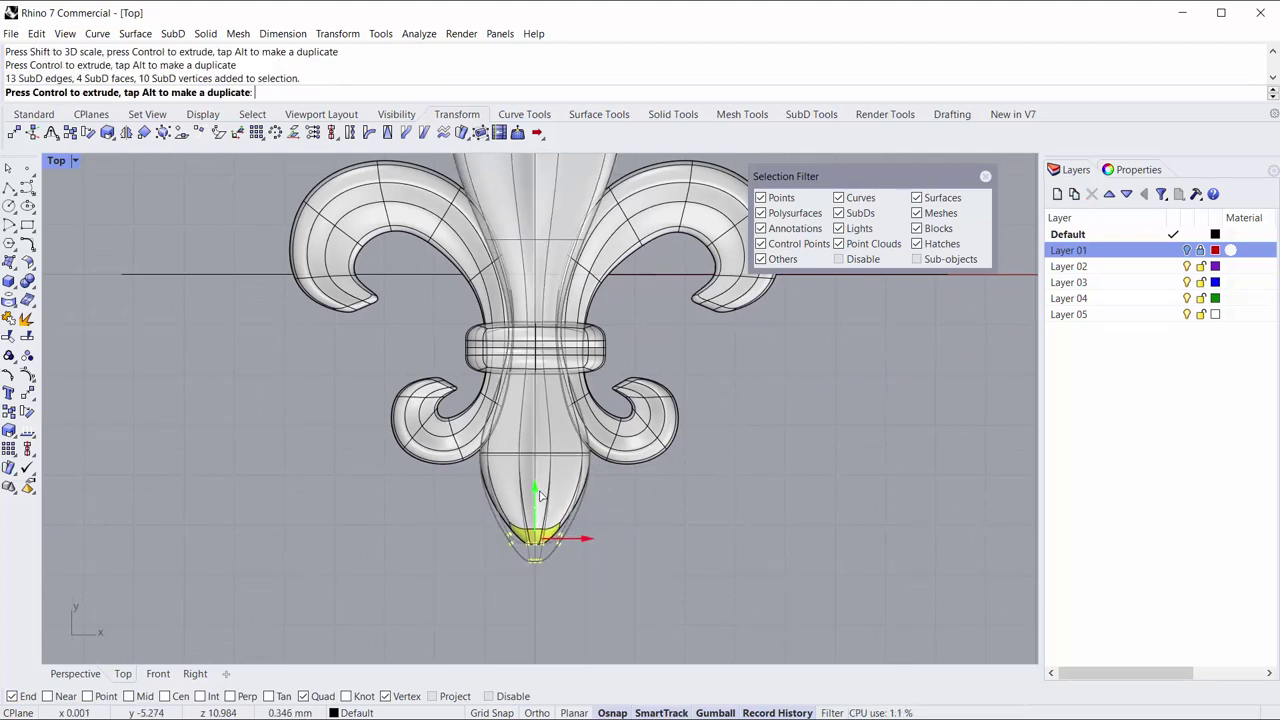
{"action": "left_click", "coordinate": [700, 537]}
{"action": "scroll", "coordinate": [569, 489], "scroll_direction": "down", "scroll_amount": 3}
{"action": "right_click_drag", "start_coordinate": [569, 489], "coordinate": [476, 522]}
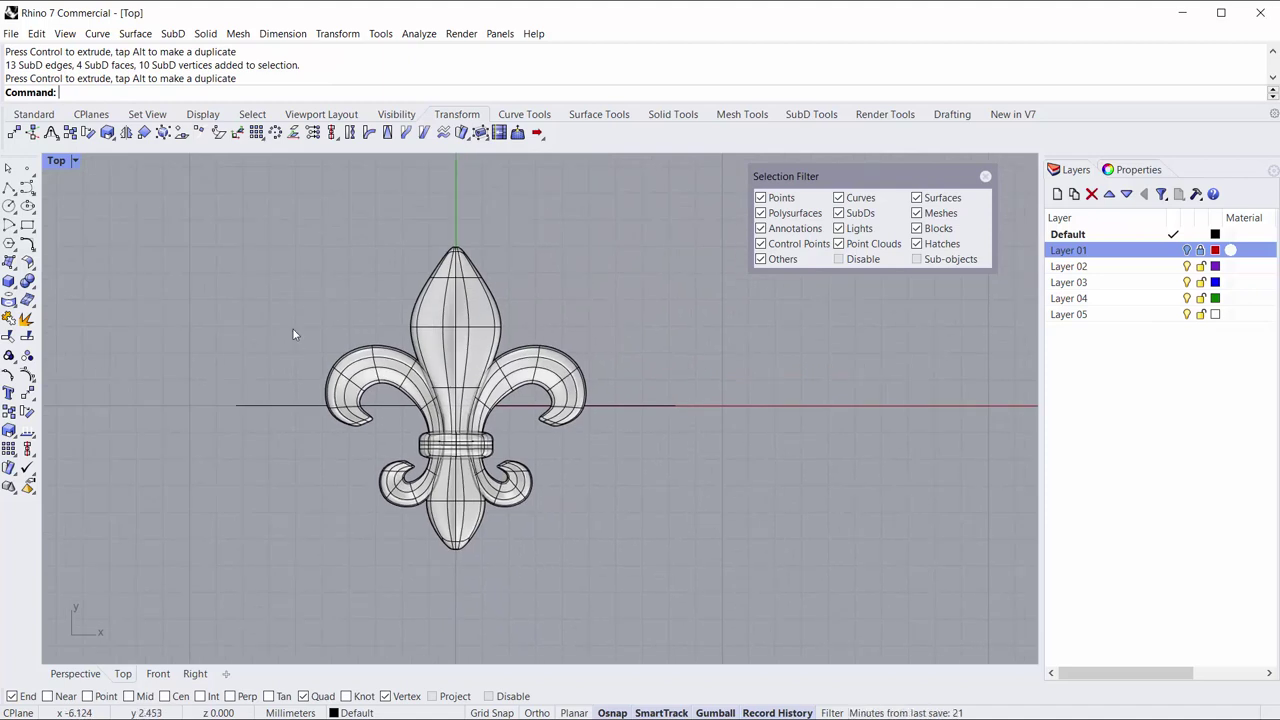
Move the whole fleur-de-lis down onto the ring circle in Front view.
{"action": "double_click", "coordinate": [55, 162]}
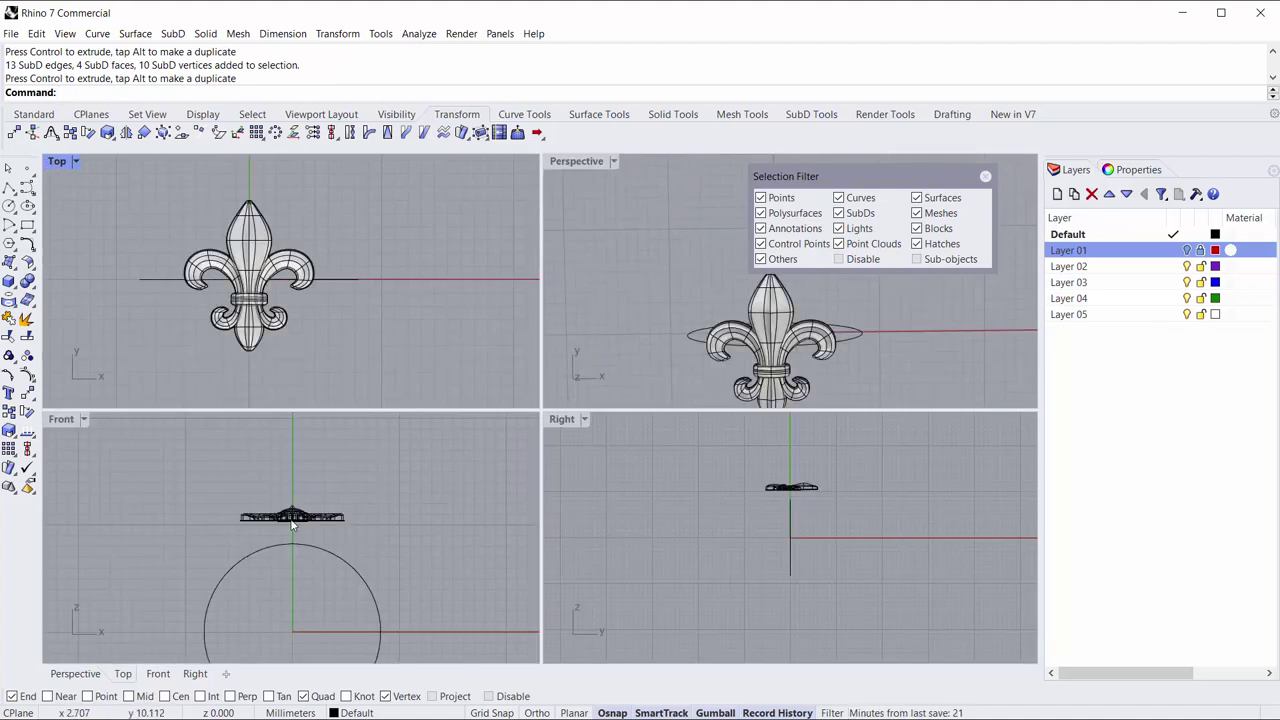
{"action": "scroll", "coordinate": [270, 520], "scroll_direction": "up", "scroll_amount": 3}
{"action": "left_click_drag", "start_coordinate": [165, 474], "coordinate": [441, 542]}
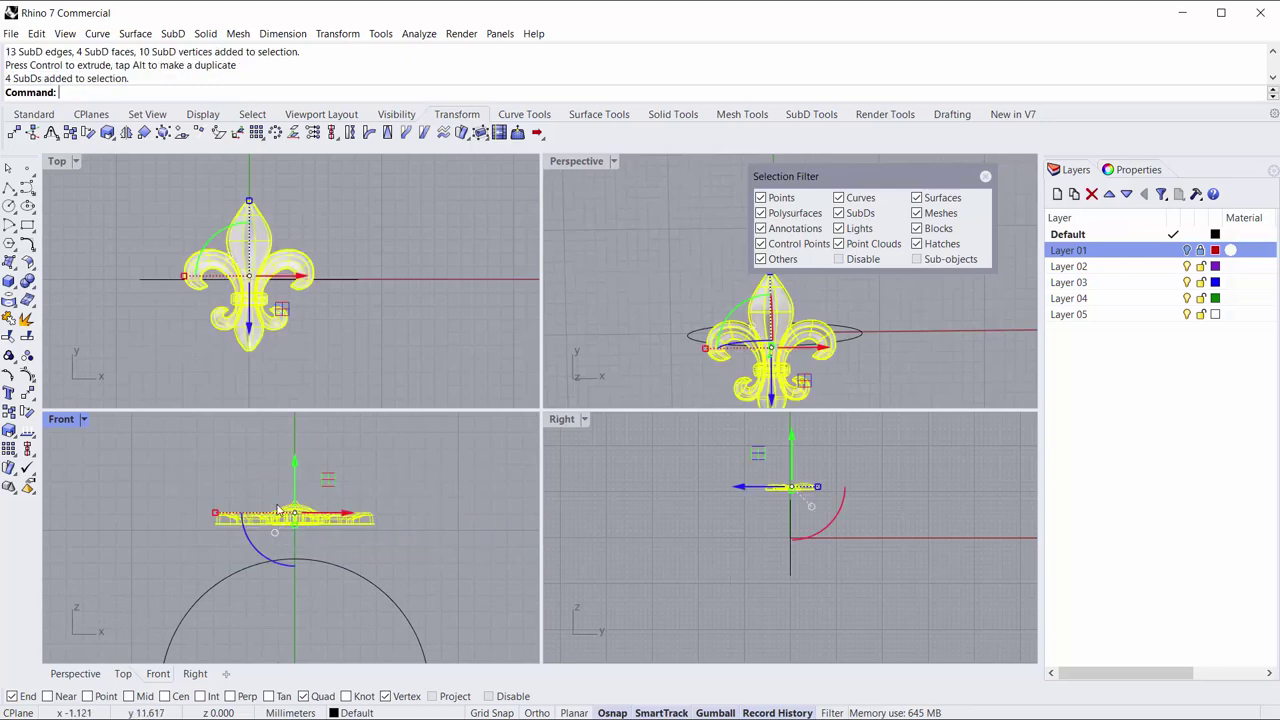
{"action": "scroll", "coordinate": [278, 510], "scroll_direction": "up", "scroll_amount": 1}
{"action": "left_click_drag", "start_coordinate": [280, 512], "coordinate": [298, 519]}
Stretch the fleur-de-lis taller with a one-direction Scale1D from its lower-right corner.
{"action": "key", "text": "s"}
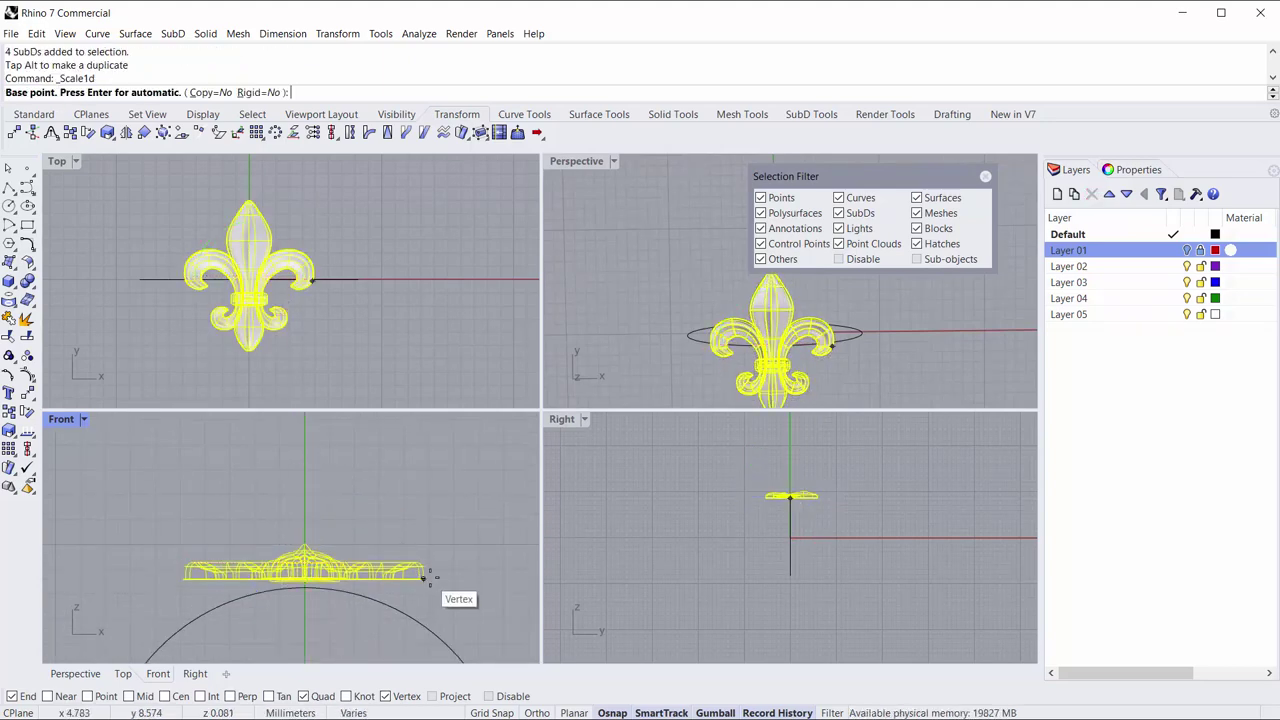
{"action": "left_click", "coordinate": [423, 578]}
{"action": "left_click", "coordinate": [423, 533]}
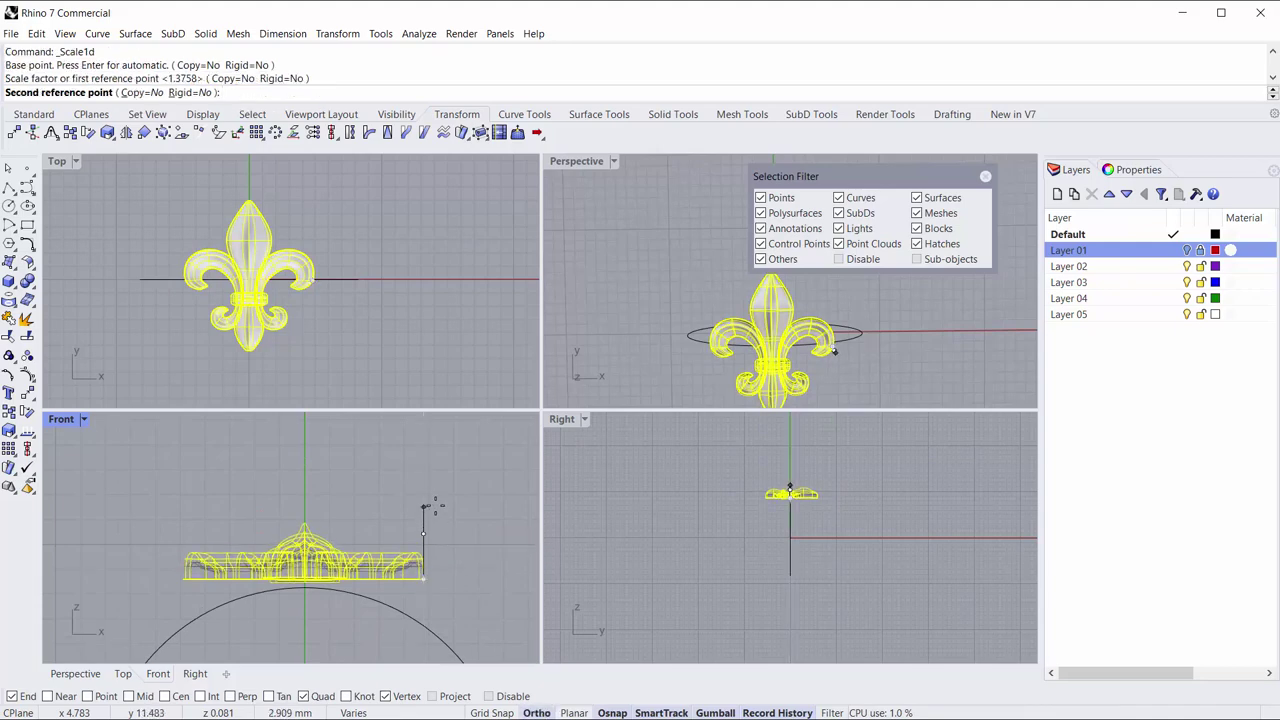
{"action": "left_click", "coordinate": [431, 511]}
{"action": "key", "text": "Escape"}
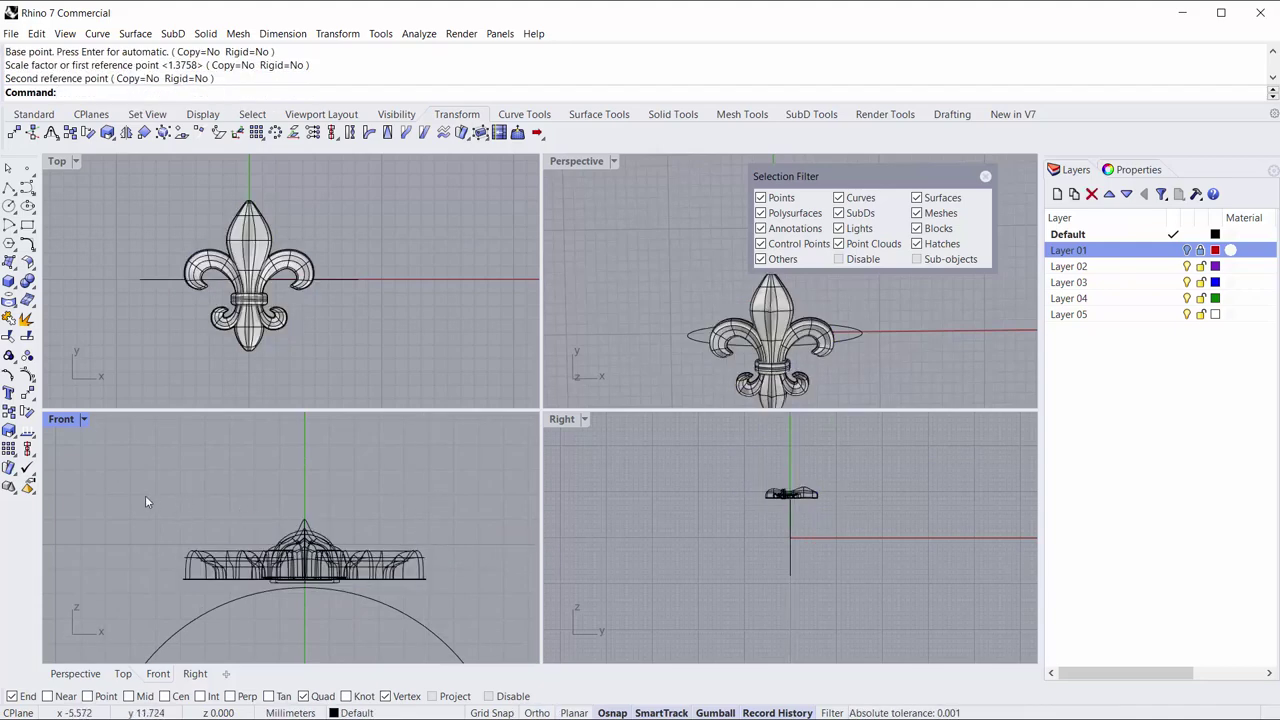
{"action": "right_click_drag", "start_coordinate": [131, 493], "coordinate": [91, 493]}
{"action": "left_click", "coordinate": [293, 553]}
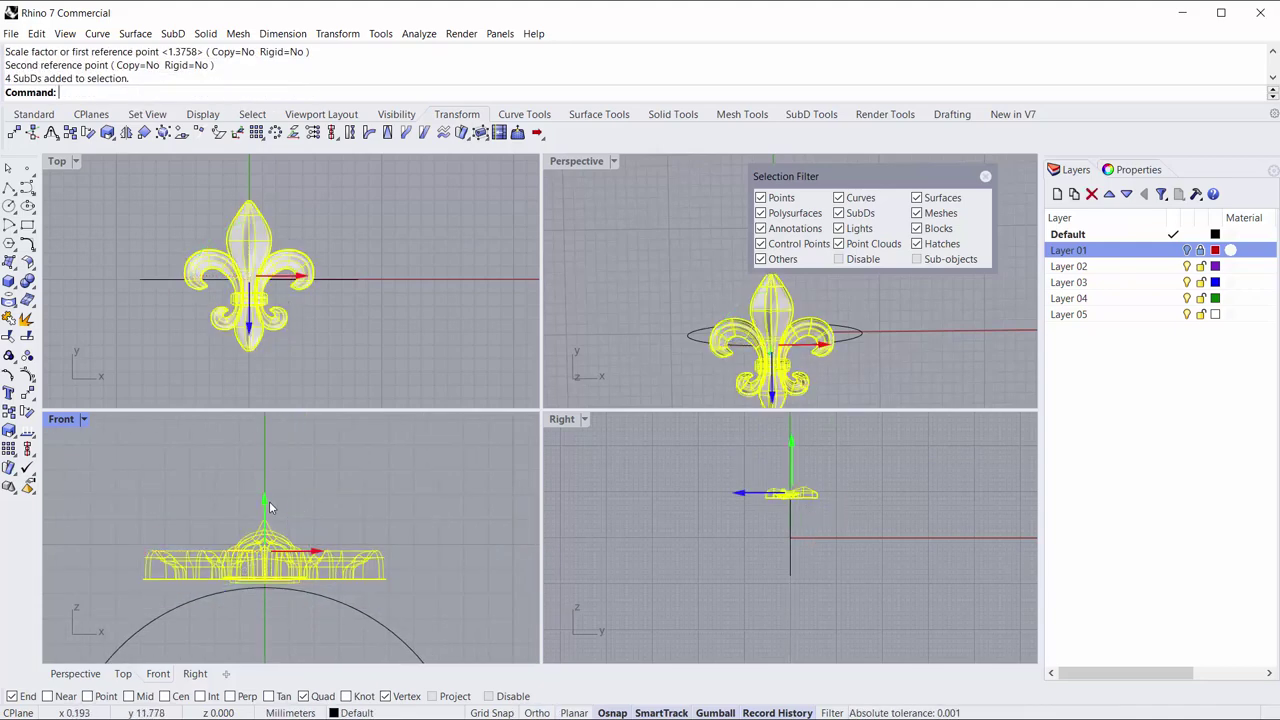
{"action": "left_click_drag", "start_coordinate": [268, 507], "coordinate": [448, 516]}
{"action": "key", "text": "Escape"}
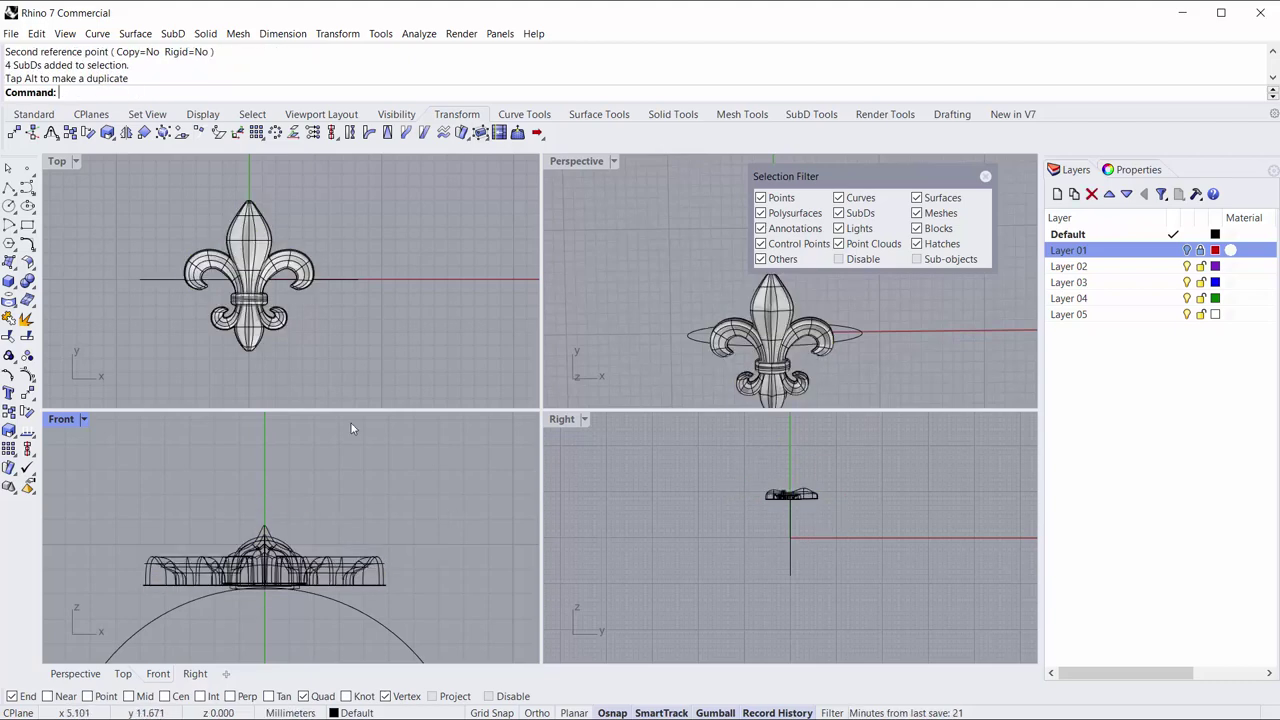
{"action": "right_click_drag", "start_coordinate": [273, 279], "coordinate": [307, 310]}
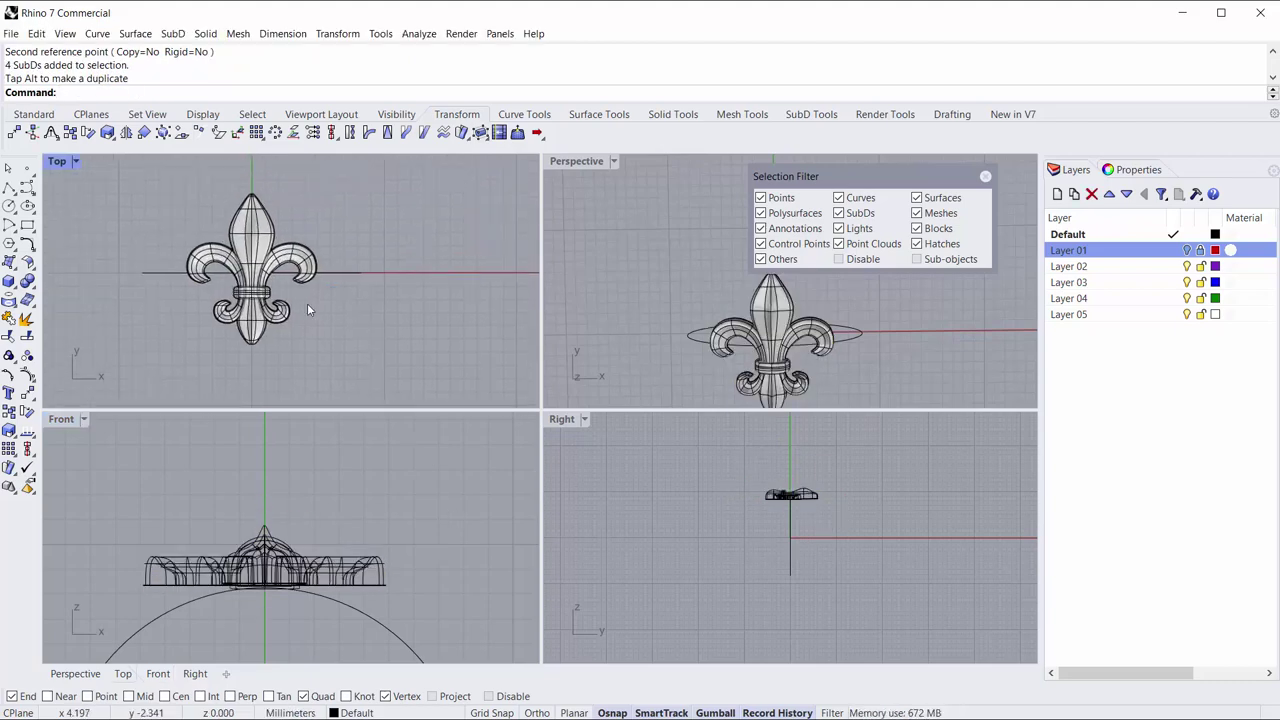
Lower the two side domes slightly in the maximized Front view.
{"action": "double_click", "coordinate": [61, 419]}
{"action": "scroll", "coordinate": [473, 532], "scroll_direction": "down", "scroll_amount": 2}
{"action": "right_click_drag", "start_coordinate": [473, 532], "coordinate": [475, 442]}
{"action": "scroll", "coordinate": [350, 378], "scroll_direction": "up", "scroll_amount": 3}
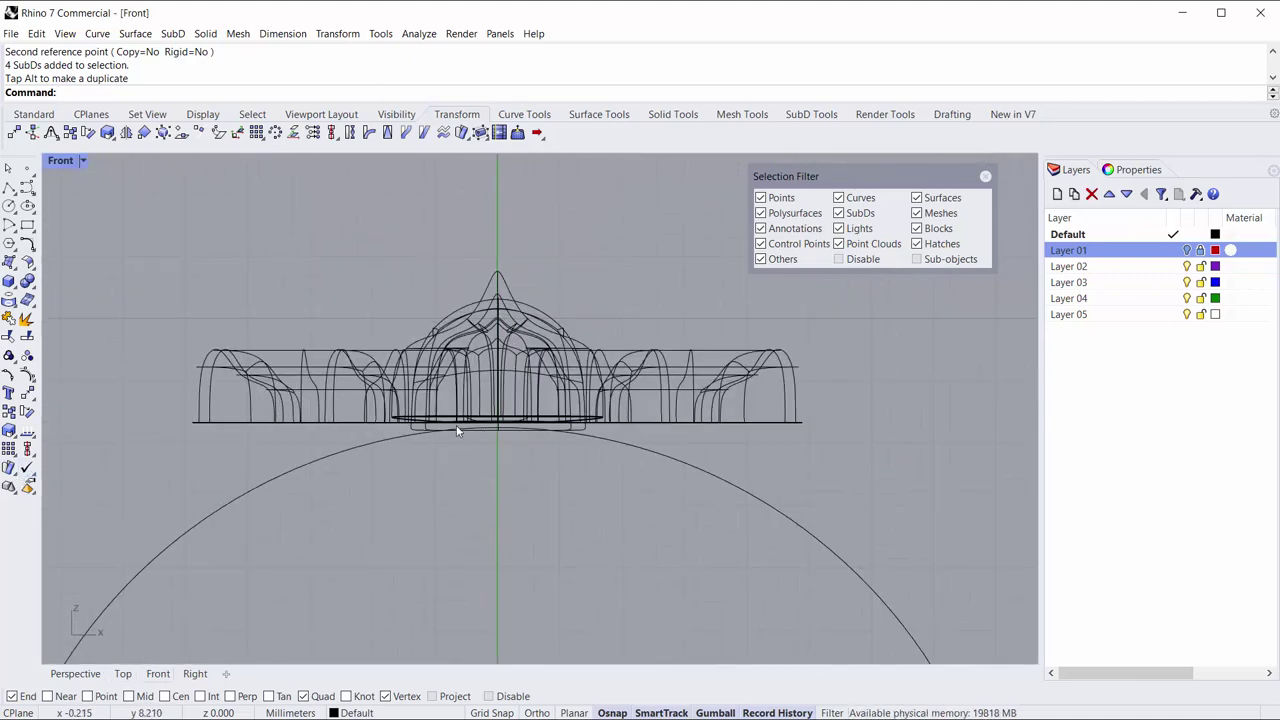
{"action": "left_click_drag", "start_coordinate": [126, 309], "coordinate": [830, 427]}
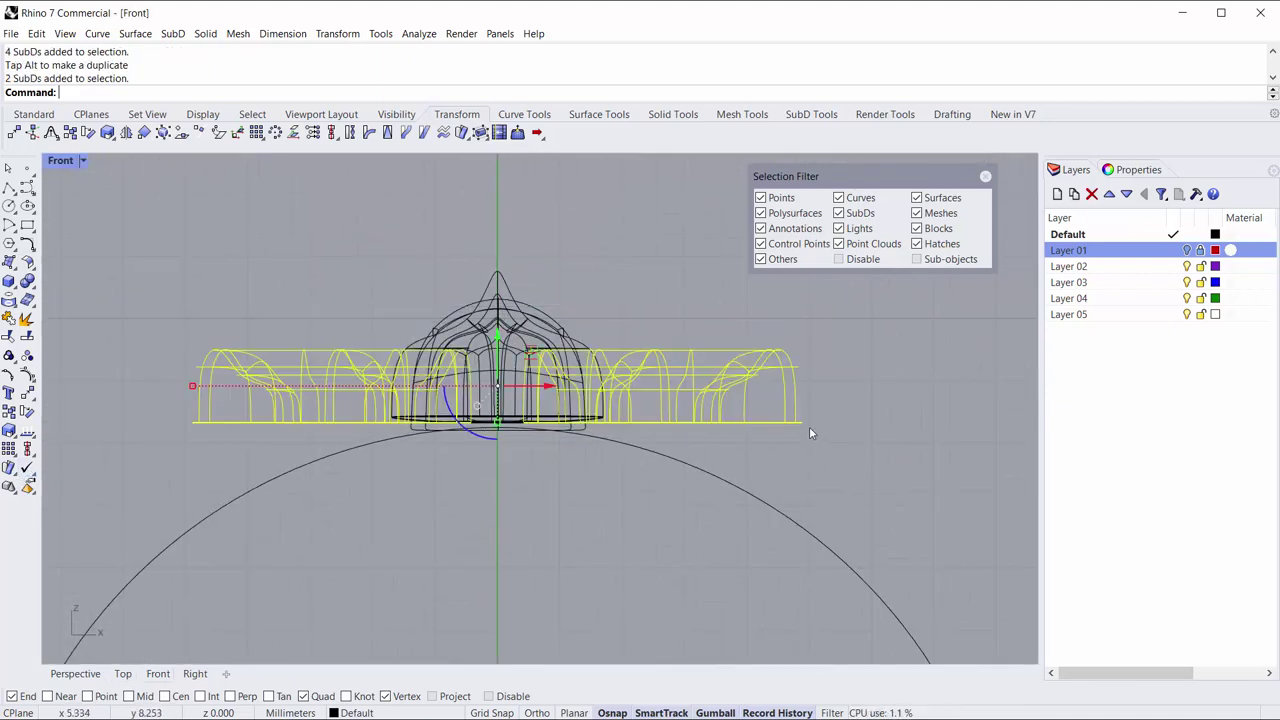
{"action": "scroll", "coordinate": [464, 400], "scroll_direction": "up", "scroll_amount": 3}
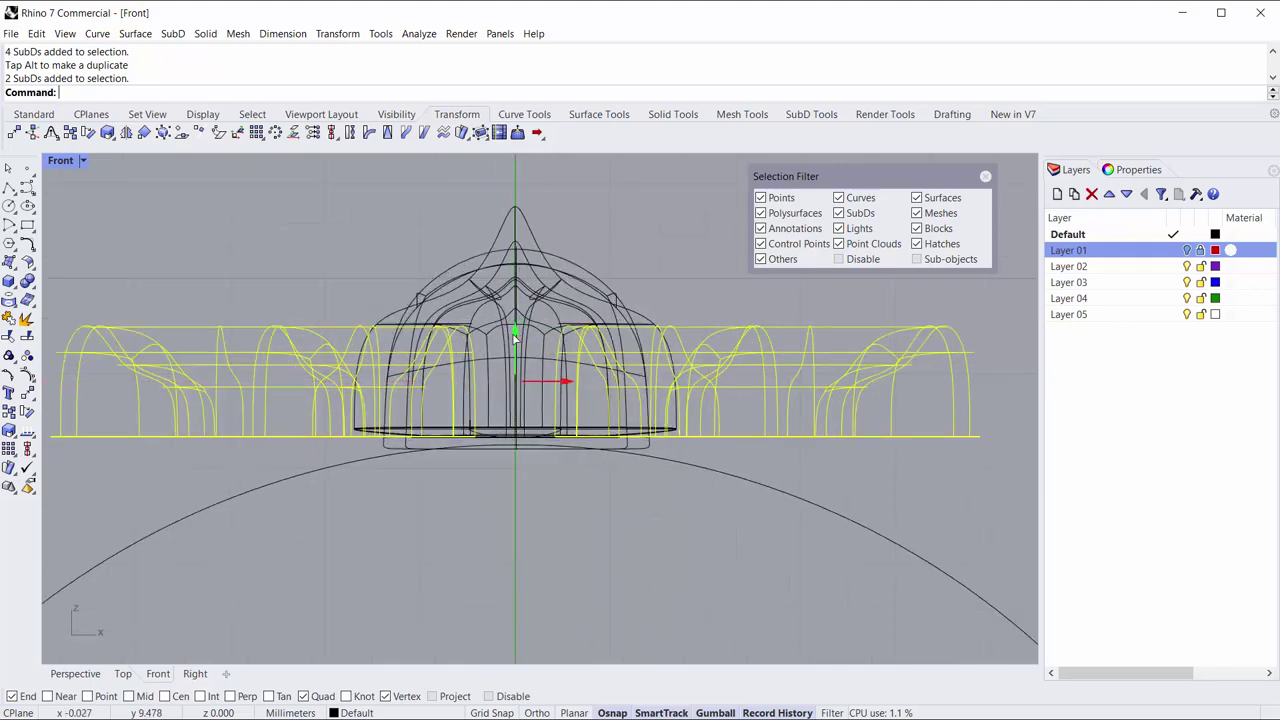
{"action": "left_click_drag", "start_coordinate": [514, 335], "coordinate": [514, 334]}
Lower the central dome slightly with the gumball.
{"action": "left_click", "coordinate": [531, 236]}
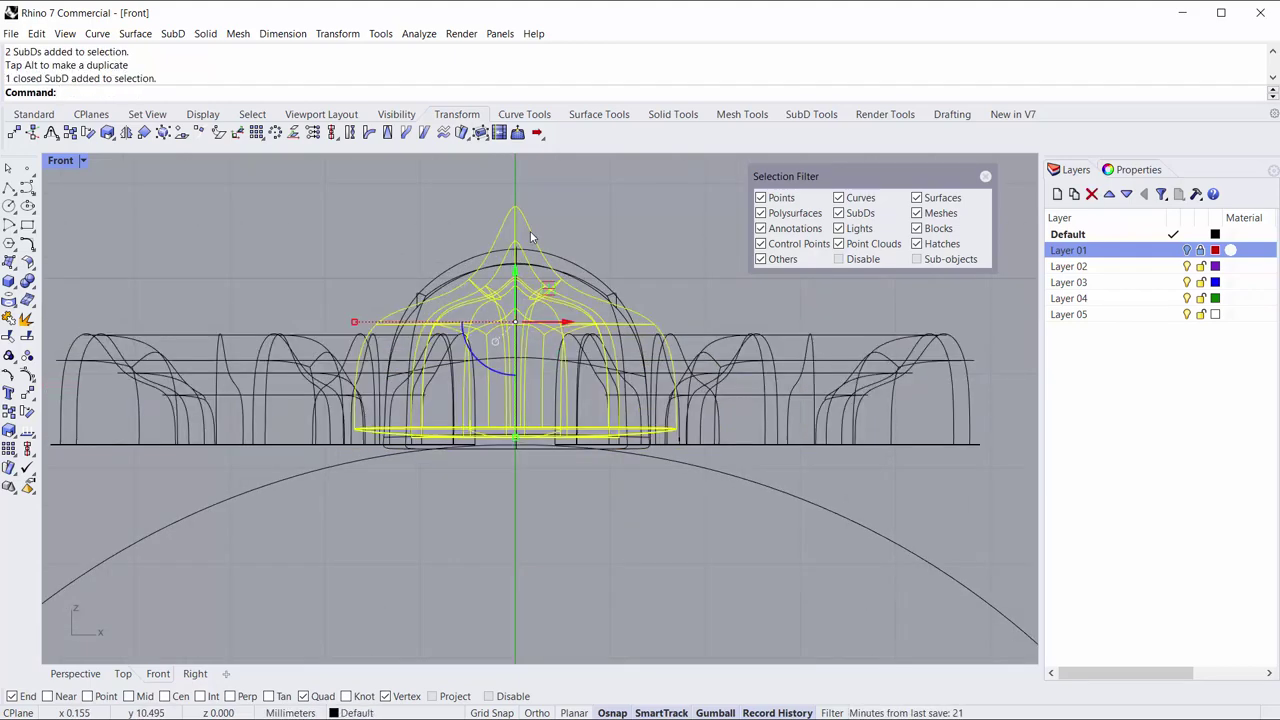
{"action": "left_click_drag", "start_coordinate": [514, 272], "coordinate": [514, 287]}
{"action": "left_click", "coordinate": [601, 474]}
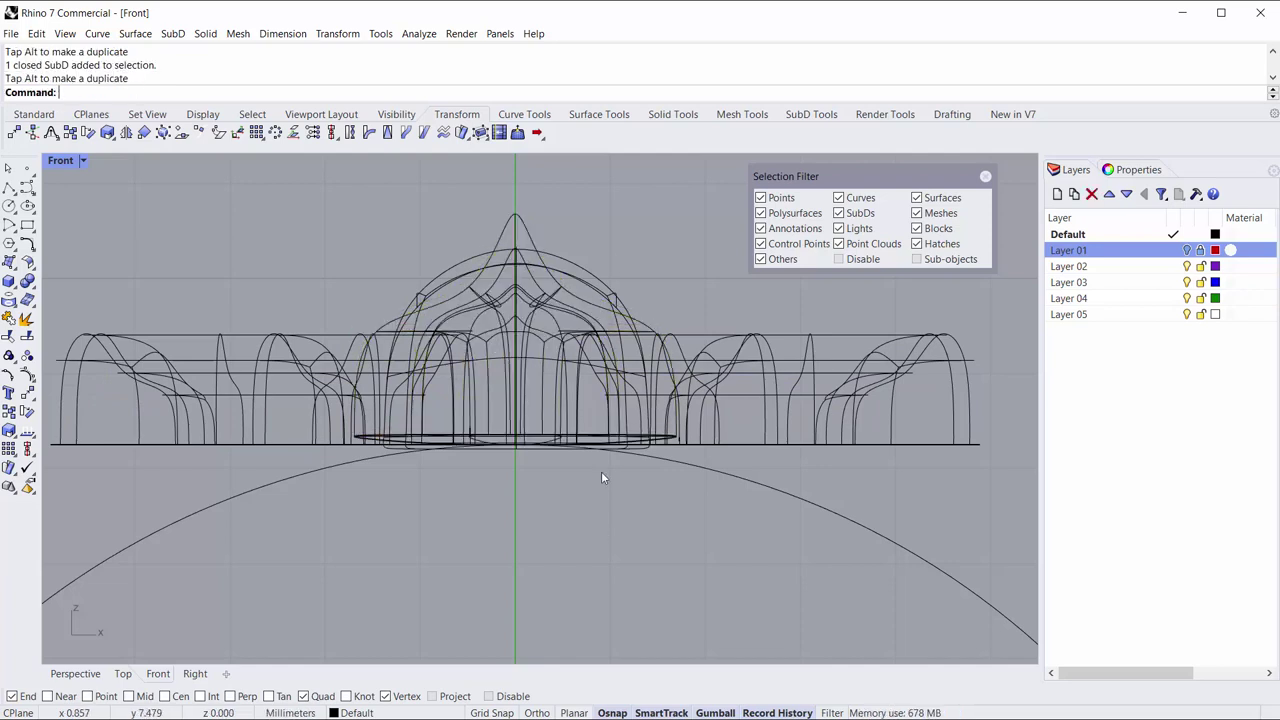
{"action": "left_click", "coordinate": [588, 273]}
{"action": "left_click", "coordinate": [635, 263]}
{"action": "scroll", "coordinate": [635, 263], "scroll_direction": "down", "scroll_amount": 5}
Make a first Bend attempt on the four pieces with a spine along the top's base.
{"action": "left_click_drag", "start_coordinate": [870, 400], "coordinate": [840, 417]}
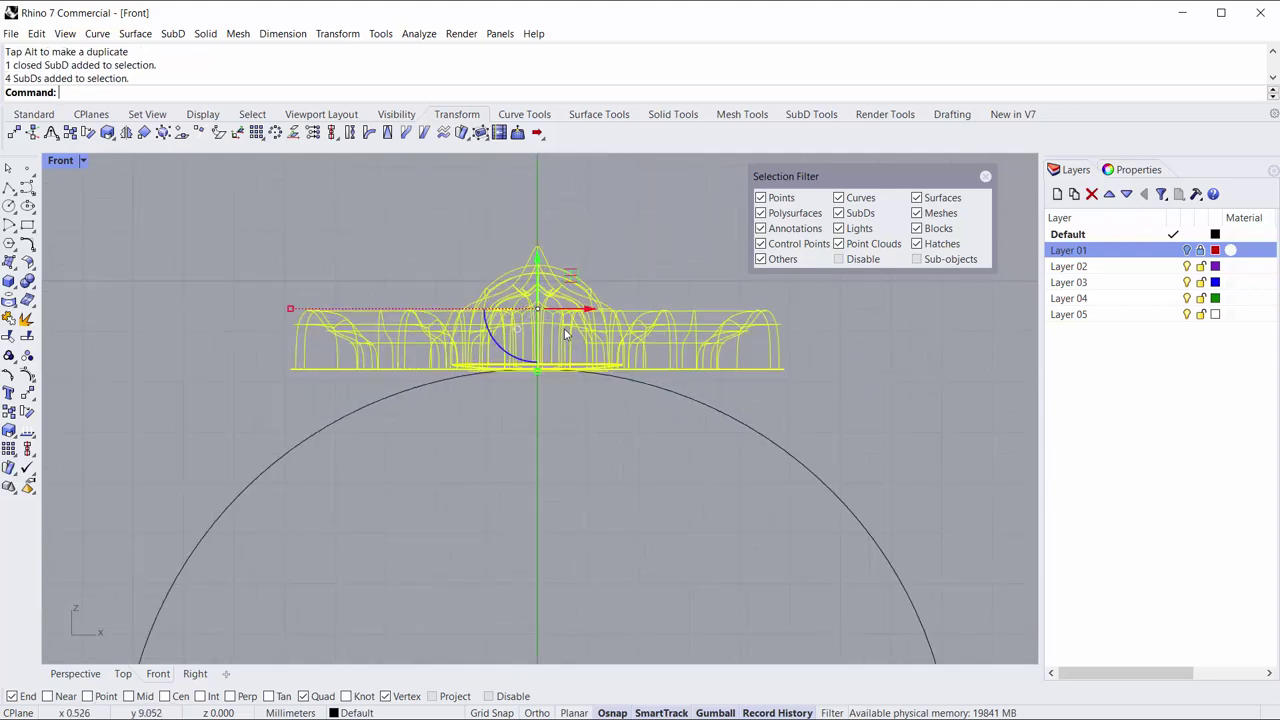
{"action": "scroll", "coordinate": [600, 330], "scroll_direction": "up", "scroll_amount": 3}
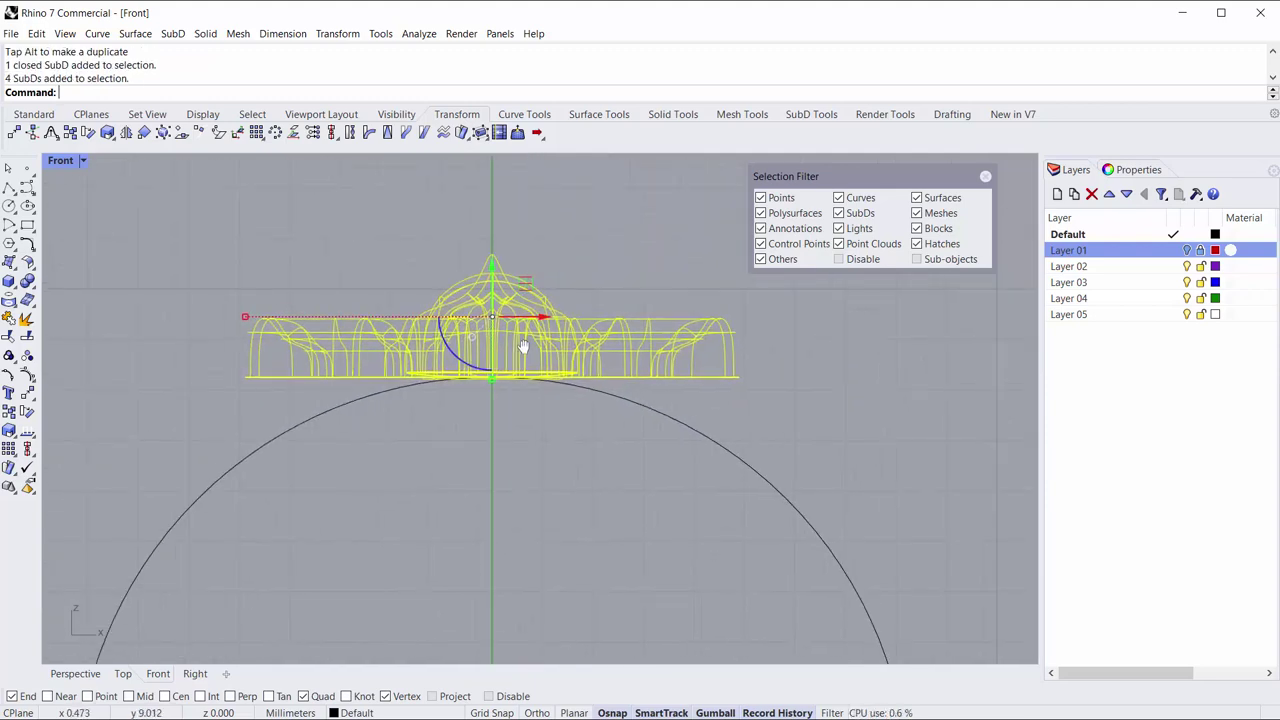
{"action": "left_click", "coordinate": [368, 133]}
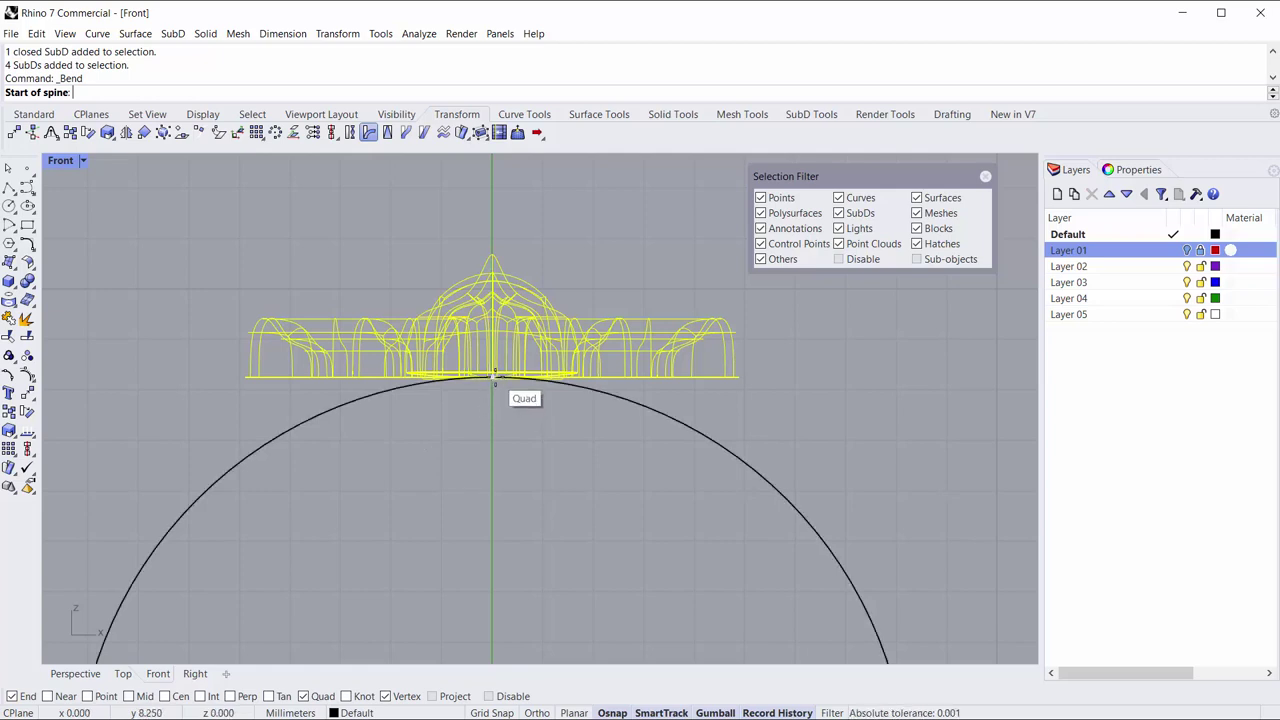
{"action": "left_click", "coordinate": [493, 378]}
{"action": "scroll", "coordinate": [380, 400], "scroll_direction": "down", "scroll_amount": 3}
{"action": "left_click", "coordinate": [231, 392]}
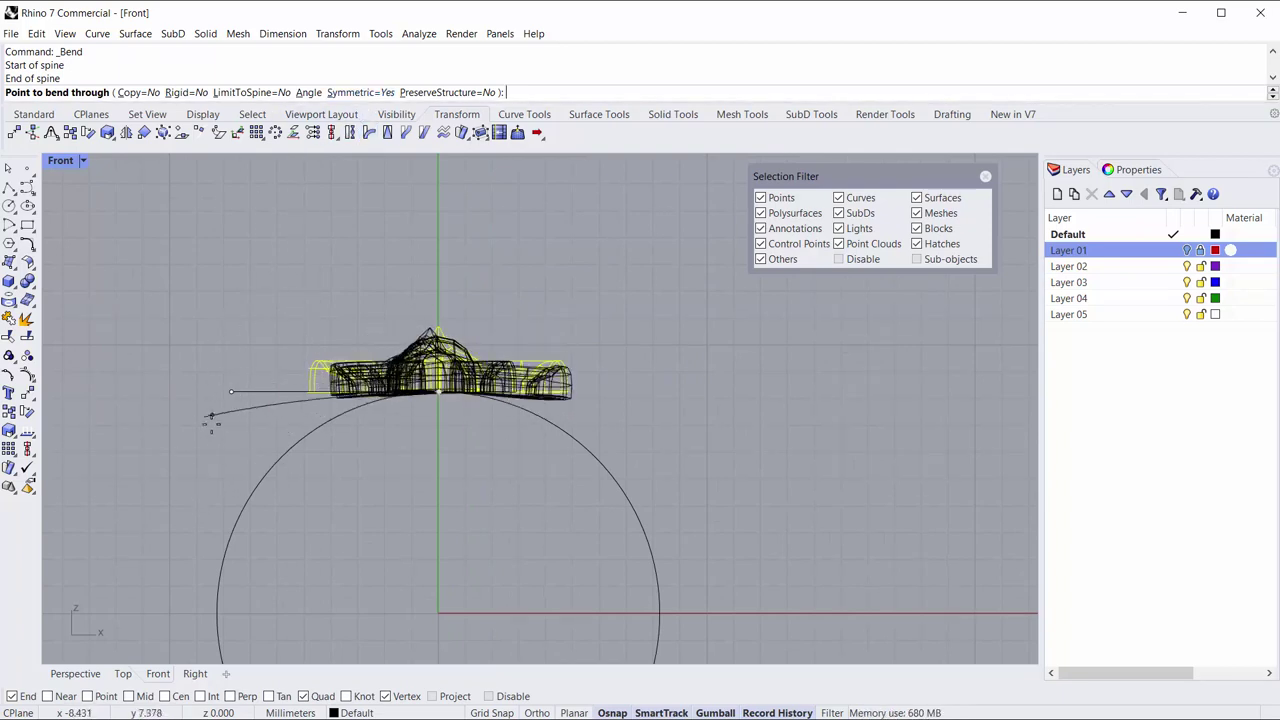
{"action": "left_click", "coordinate": [236, 378]}
{"action": "scroll", "coordinate": [360, 395], "scroll_direction": "up", "scroll_amount": 2}
{"action": "scroll", "coordinate": [360, 395], "scroll_direction": "up", "scroll_amount": 3}
{"action": "scroll", "coordinate": [647, 455], "scroll_direction": "up", "scroll_amount": 2}
{"action": "key", "text": "Return"}
Bend the top with a spine from its centre to its base, through a point on the circle.
{"action": "scroll", "coordinate": [628, 350], "scroll_direction": "up", "scroll_amount": 3}
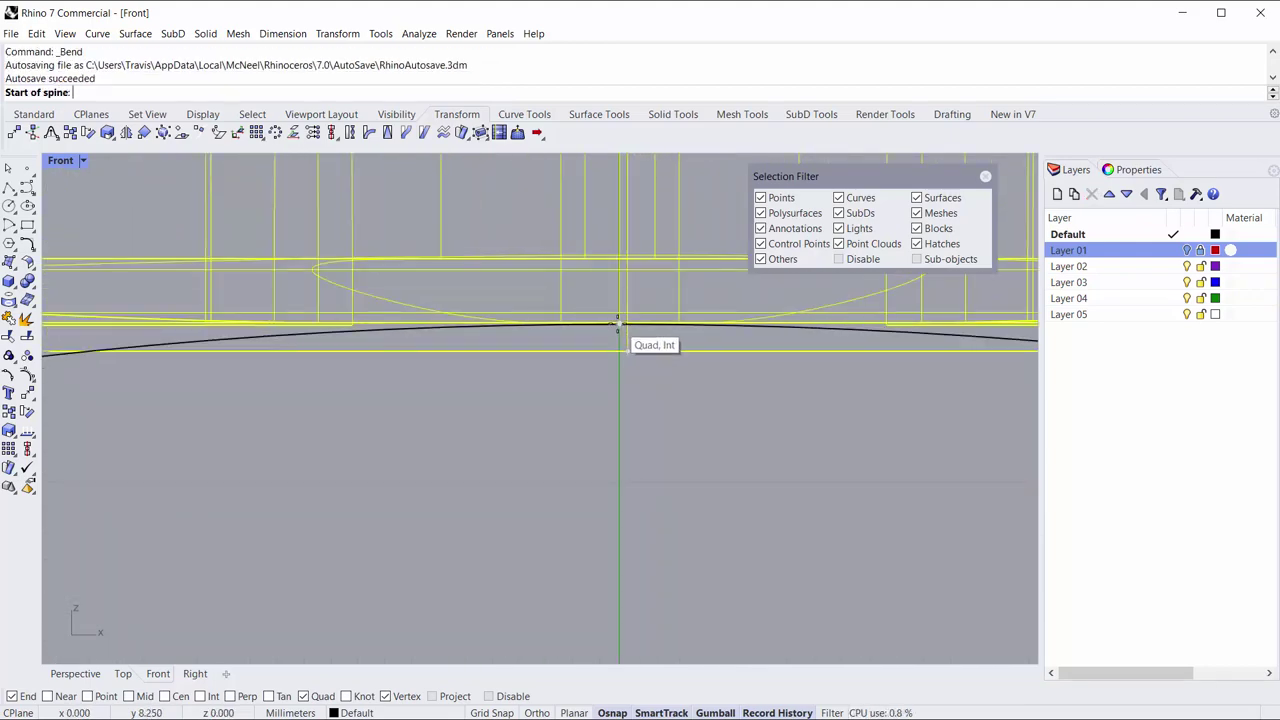
{"action": "left_click", "coordinate": [617, 323]}
{"action": "scroll", "coordinate": [490, 330], "scroll_direction": "down", "scroll_amount": 3}
{"action": "scroll", "coordinate": [490, 332], "scroll_direction": "down", "scroll_amount": 3}
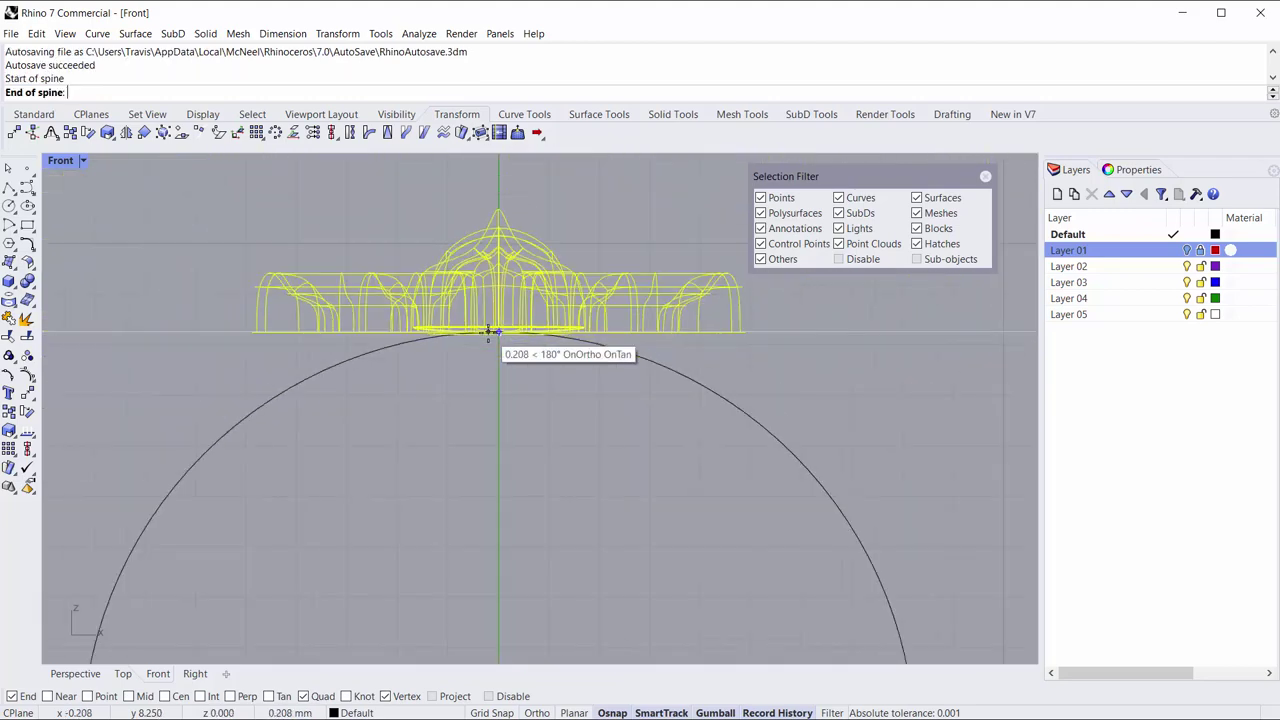
{"action": "left_click", "coordinate": [152, 328]}
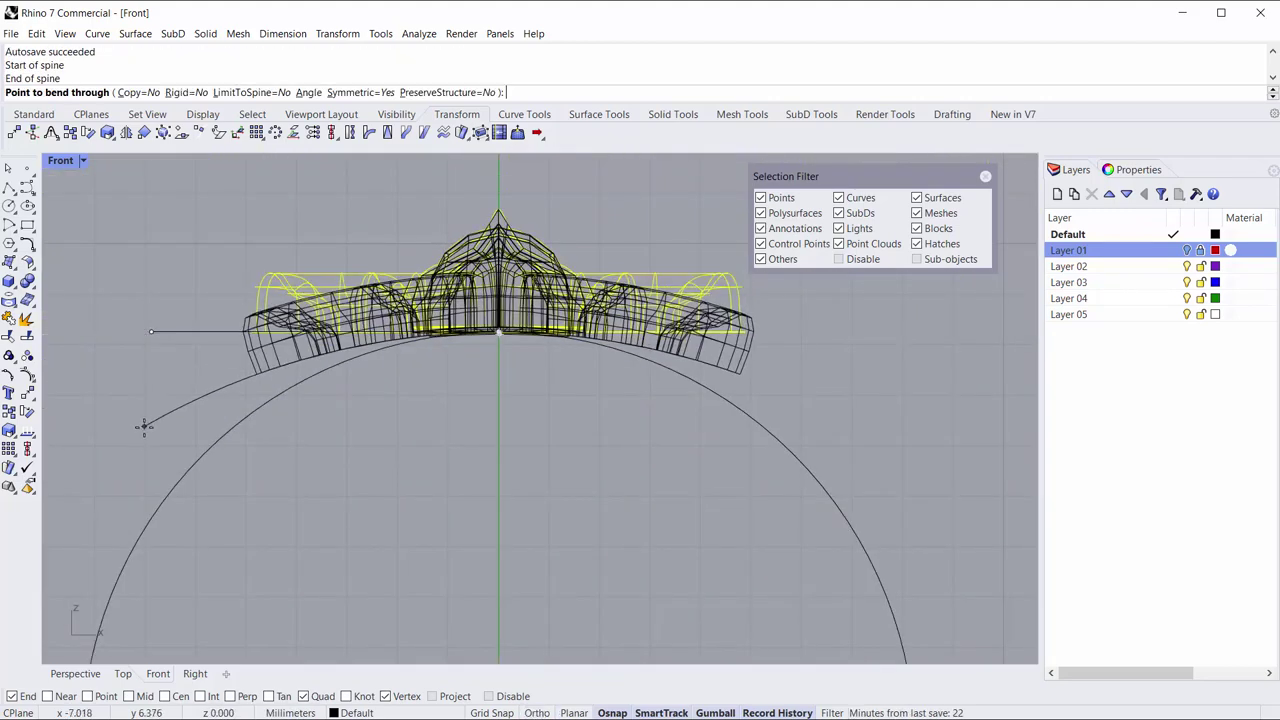
{"action": "scroll", "coordinate": [140, 458], "scroll_direction": "down", "scroll_amount": 3}
{"action": "right_click_drag", "start_coordinate": [141, 458], "coordinate": [238, 416]}
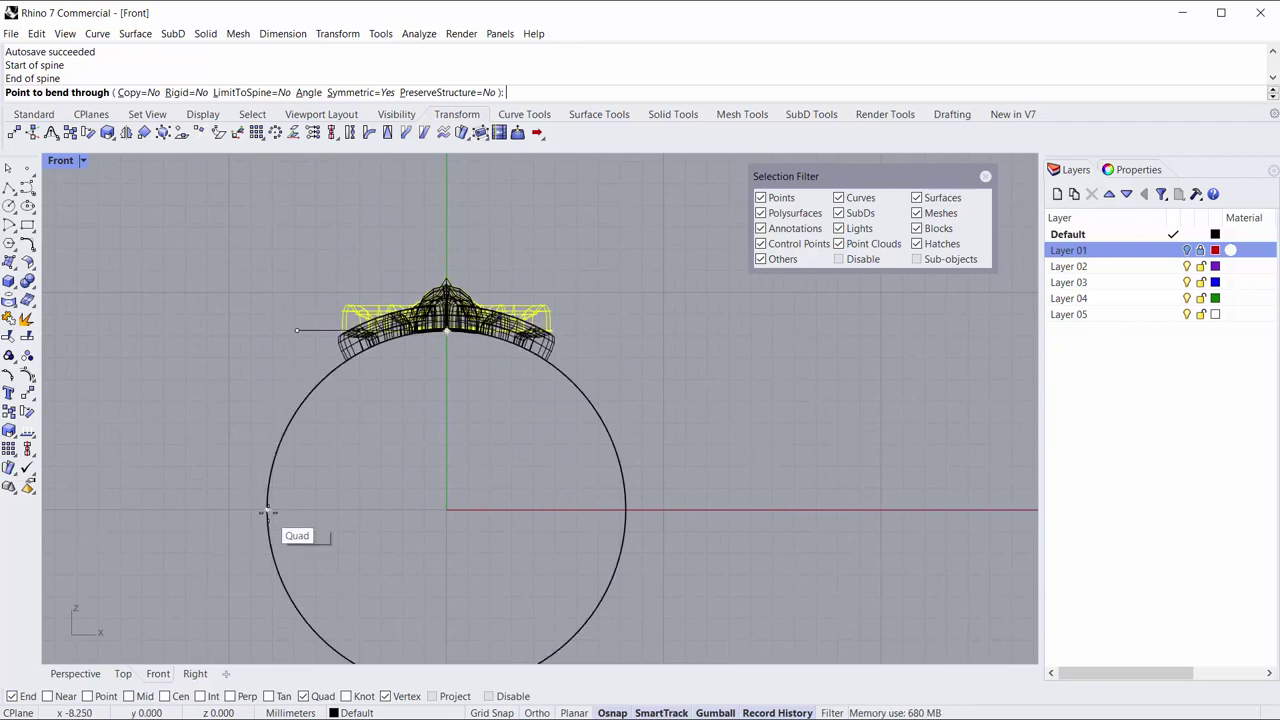
{"action": "left_click", "coordinate": [267, 510]}
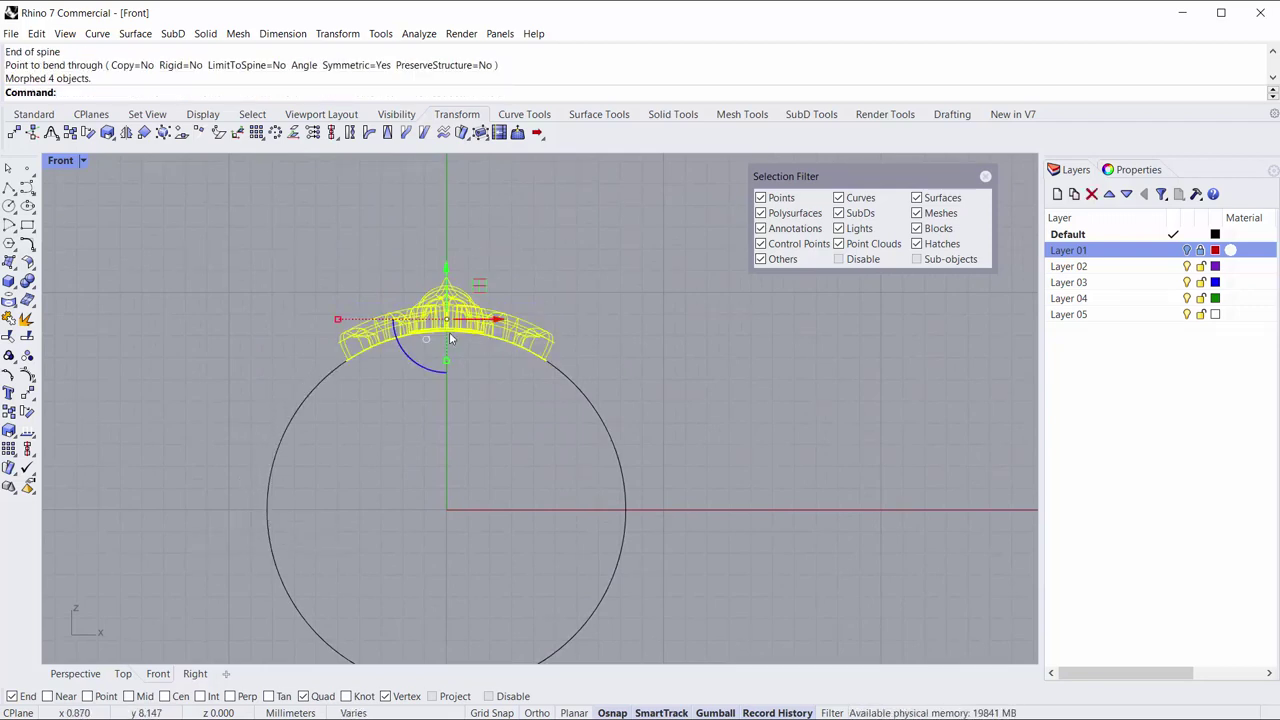
{"action": "left_click", "coordinate": [435, 483]}
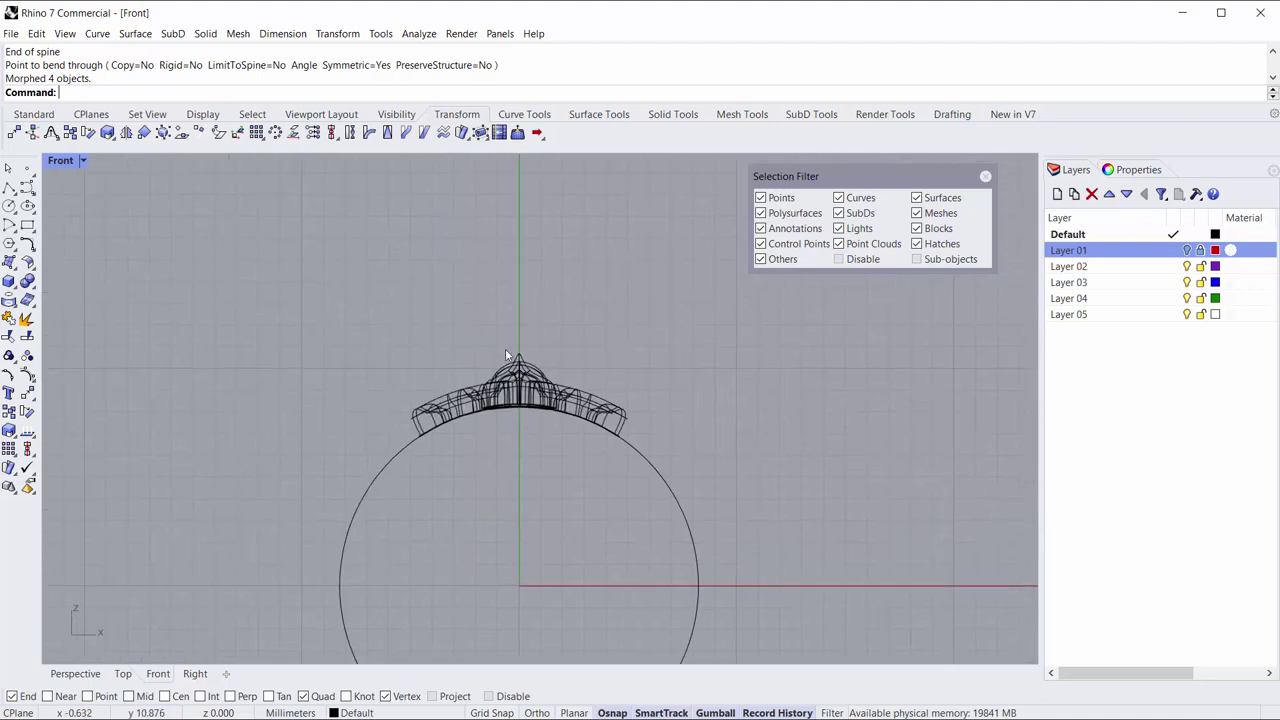
{"action": "scroll", "coordinate": [300, 270], "scroll_direction": "up", "scroll_amount": 4}
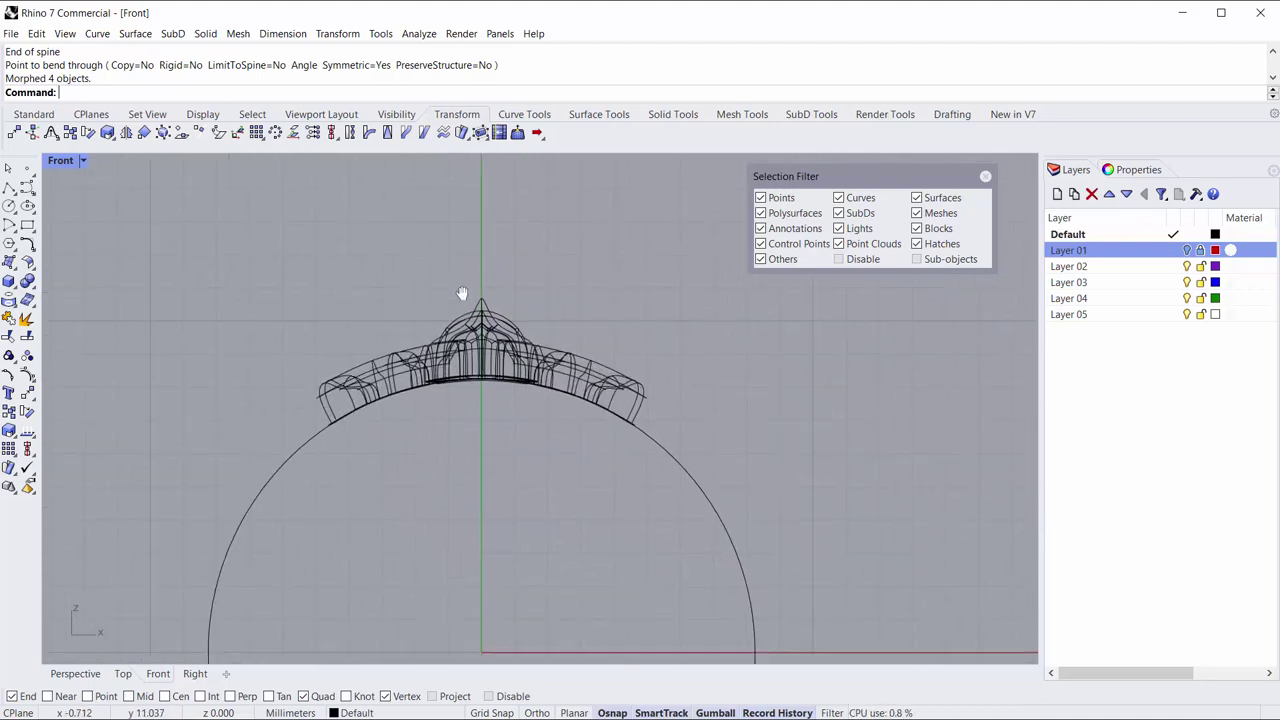
Raise one petal tip vertex slightly in the maximized Perspective view.
{"action": "double_click", "coordinate": [60, 160]}
{"action": "double_click", "coordinate": [576, 160]}
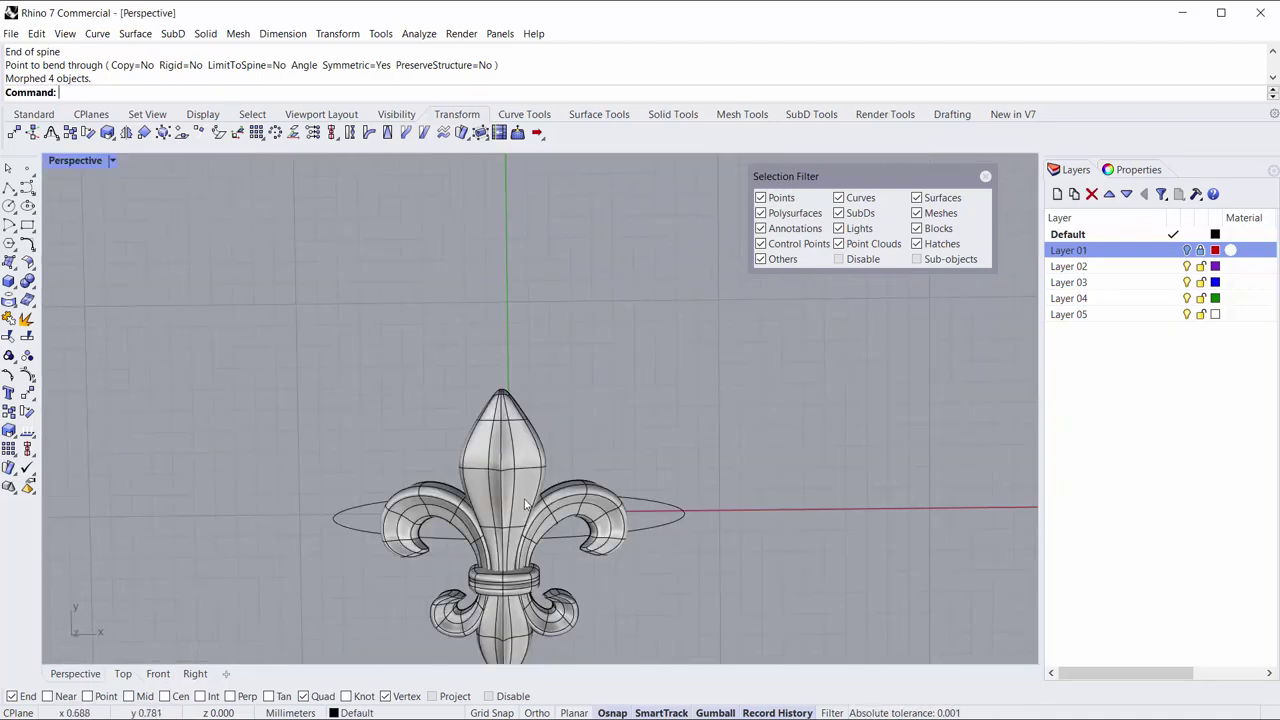
{"action": "mouse_move", "coordinate": [600, 300]}
{"action": "right_mouse_down"}
{"action": "mouse_move", "coordinate": [698, 330]}
{"action": "mouse_move", "coordinate": [364, 335]}
{"action": "right_mouse_up"}
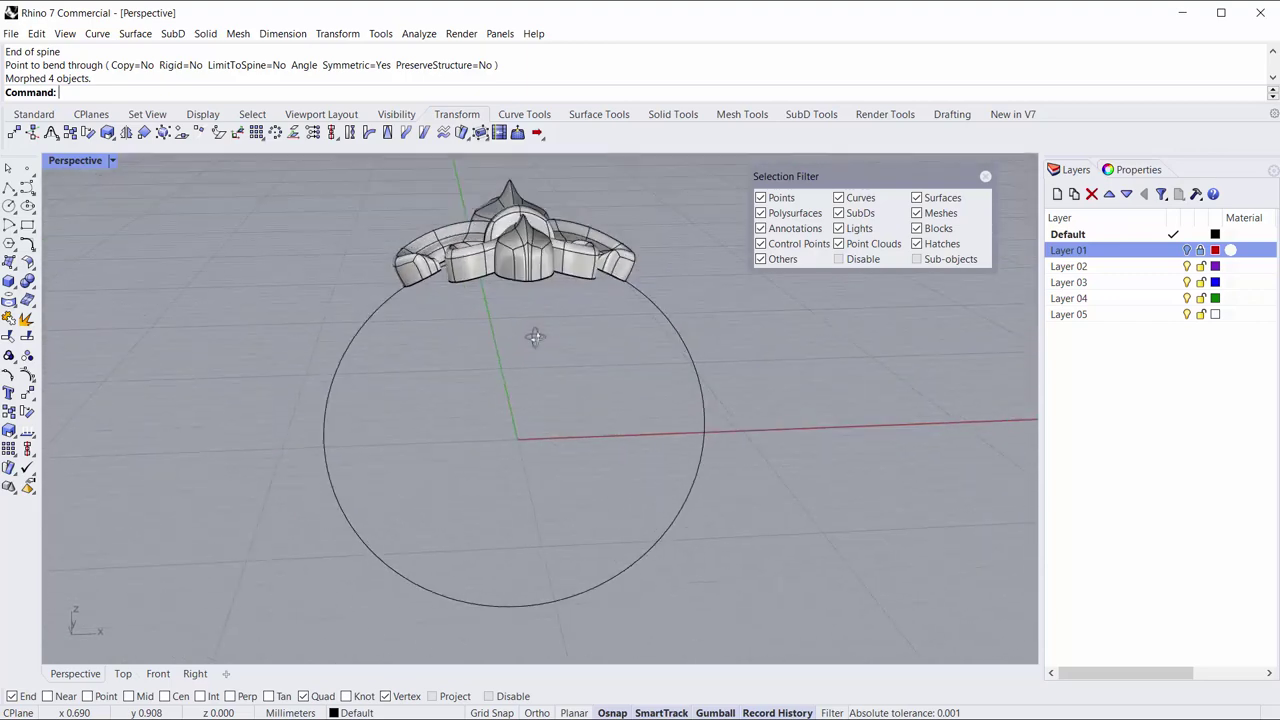
{"action": "scroll", "coordinate": [364, 335], "scroll_direction": "up", "scroll_amount": 3}
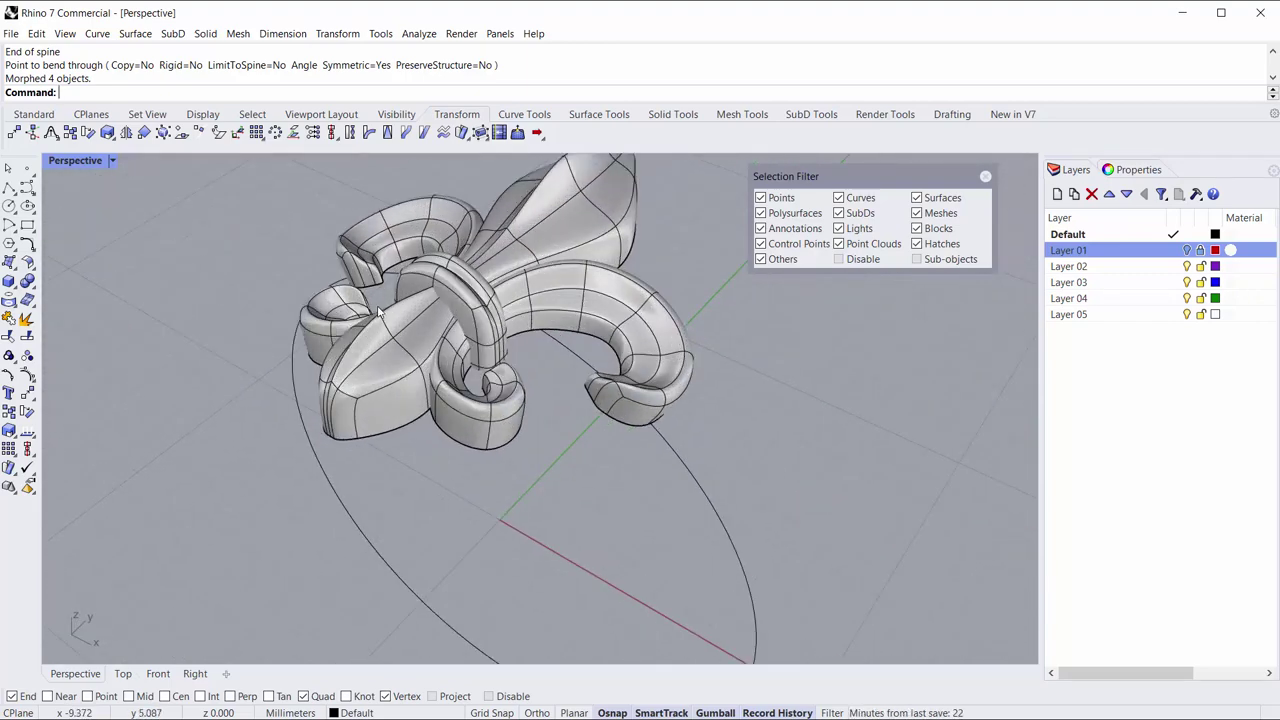
{"action": "left_click", "coordinate": [380, 316]}
{"action": "mouse_move", "coordinate": [457, 321]}
{"action": "right_mouse_down"}
{"action": "mouse_move", "coordinate": [455, 270]}
{"action": "mouse_move", "coordinate": [350, 228]}
{"action": "mouse_move", "coordinate": [353, 250]}
{"action": "right_mouse_up"}
{"action": "left_click", "coordinate": [432, 265]}
{"action": "left_click_drag", "start_coordinate": [347, 224], "coordinate": [399, 208]}
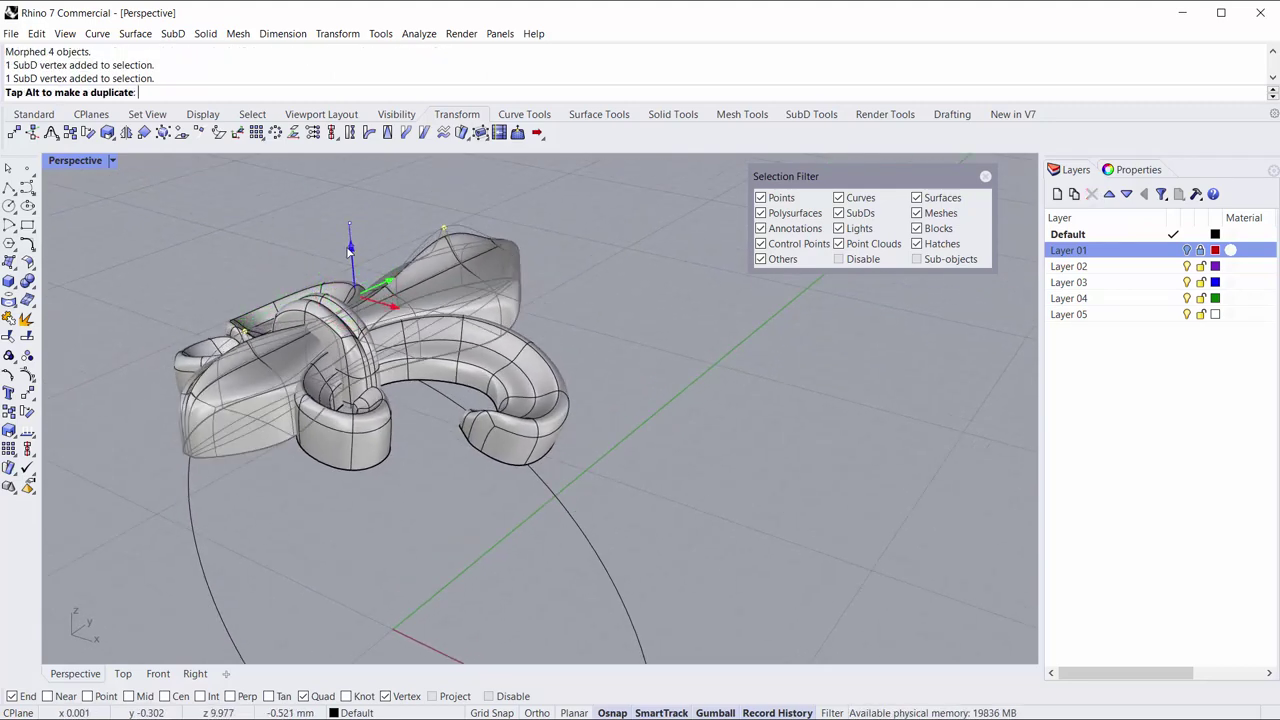
{"action": "left_click", "coordinate": [399, 208]}
Orbit the Perspective view around the ring to inspect the bent top.
{"action": "mouse_move", "coordinate": [399, 208]}
{"action": "right_mouse_down"}
{"action": "mouse_move", "coordinate": [426, 315]}
{"action": "mouse_move", "coordinate": [466, 314]}
{"action": "mouse_move", "coordinate": [424, 416]}
{"action": "mouse_move", "coordinate": [382, 403]}
{"action": "right_mouse_up"}
{"action": "scroll", "coordinate": [624, 414], "scroll_direction": "up", "scroll_amount": 5}
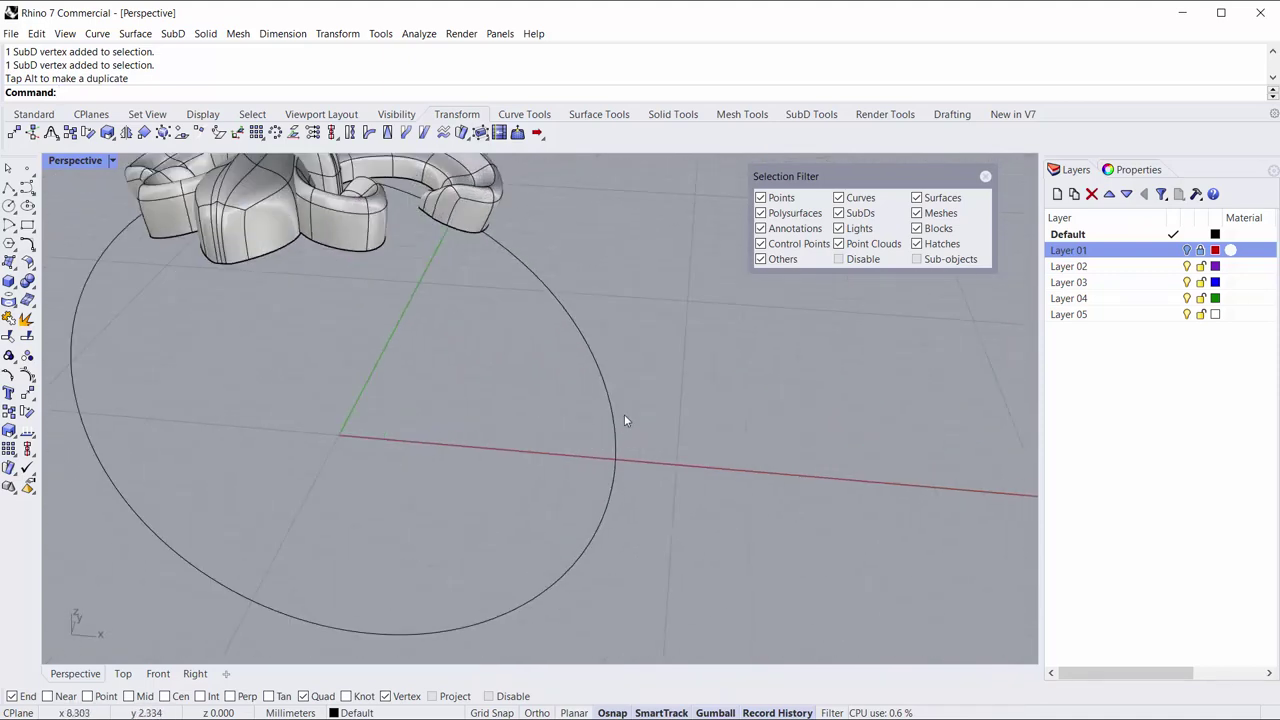
{"action": "scroll", "coordinate": [482, 379], "scroll_direction": "down", "scroll_amount": 5}
{"action": "right_click_drag", "start_coordinate": [482, 379], "coordinate": [510, 433]}
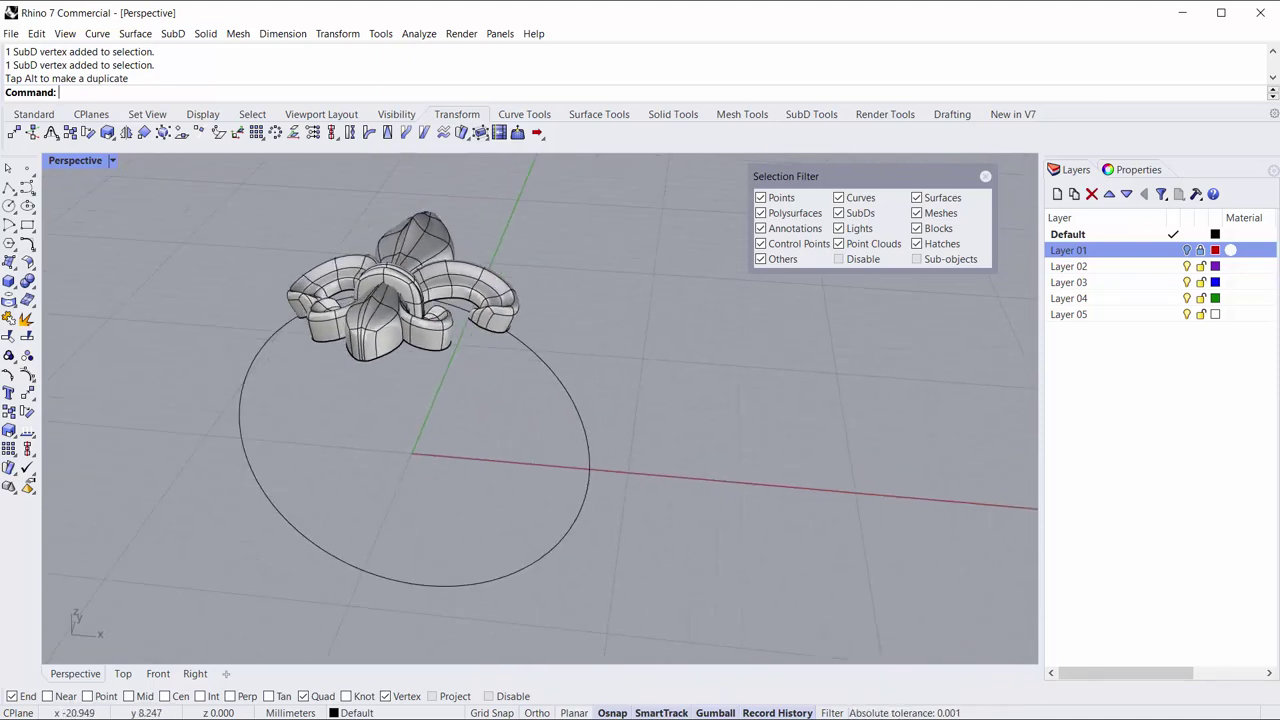
Draw a 2 mm diameter circle on the ring circle as the shank profile.
{"action": "left_click", "coordinate": [8, 206]}
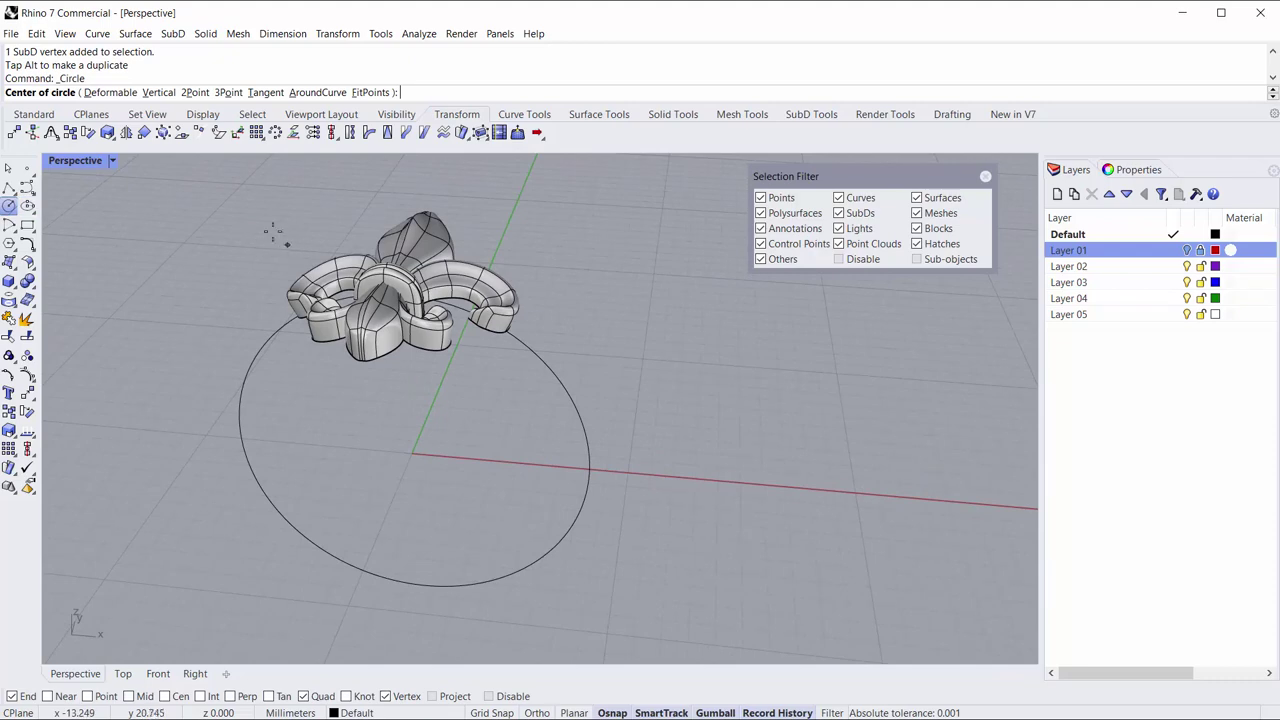
{"action": "left_click", "coordinate": [195, 92]}
{"action": "left_click", "coordinate": [588, 469]}
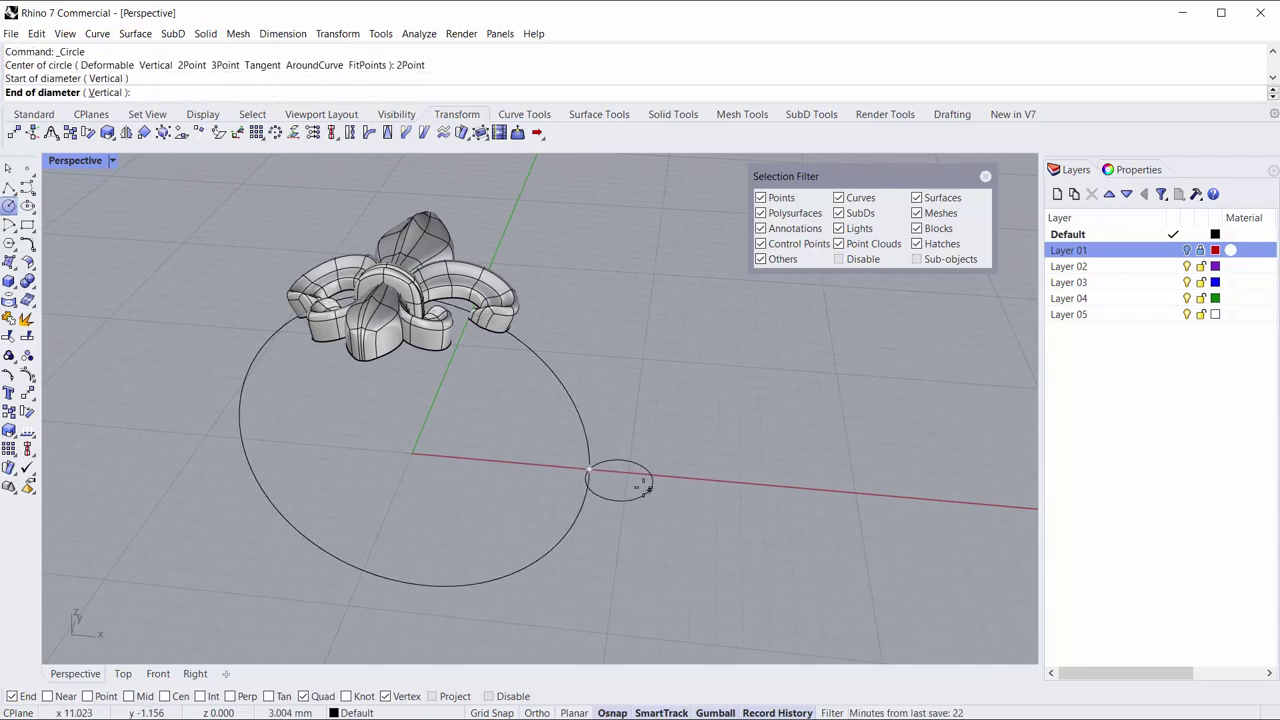
{"action": "type", "text": "2"}
{"action": "key", "text": "Return"}
{"action": "left_click", "coordinate": [645, 505]}
{"action": "right_click_drag", "start_coordinate": [645, 523], "coordinate": [503, 438]}
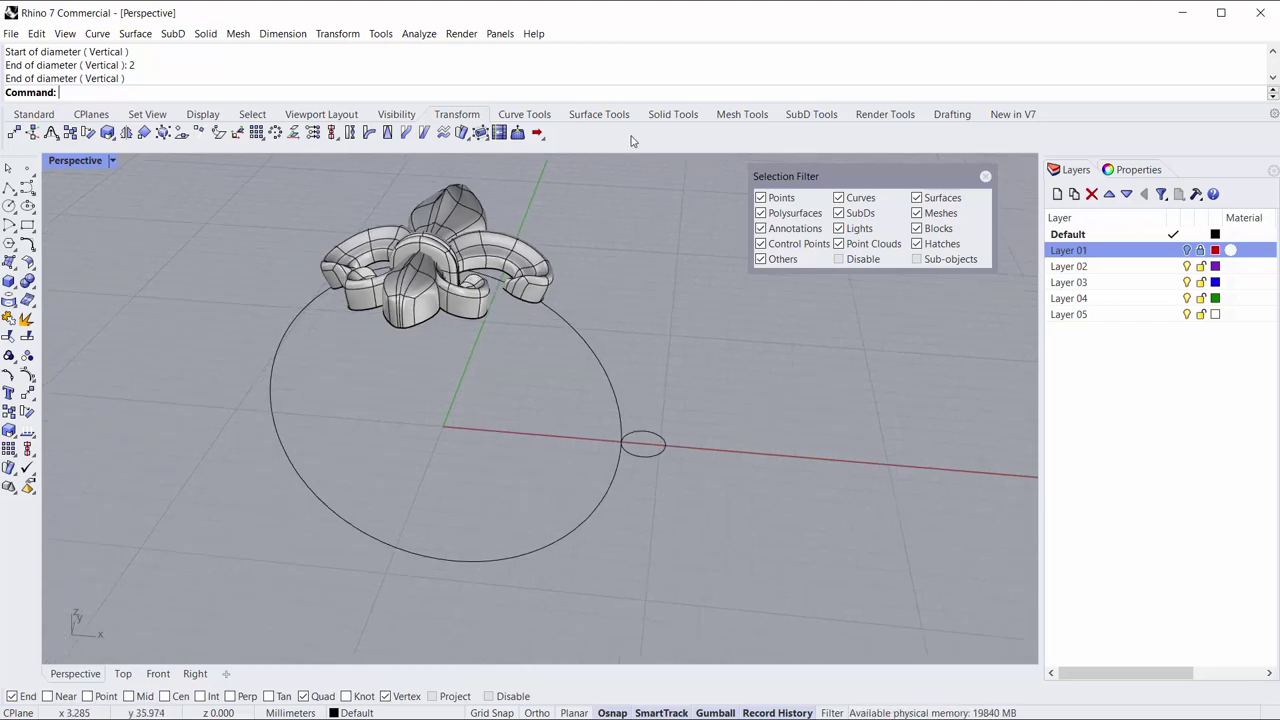
Start a SubD Sweep1 with the big circle as rail and the small circle as cross-section.
{"action": "left_click", "coordinate": [820, 118]}
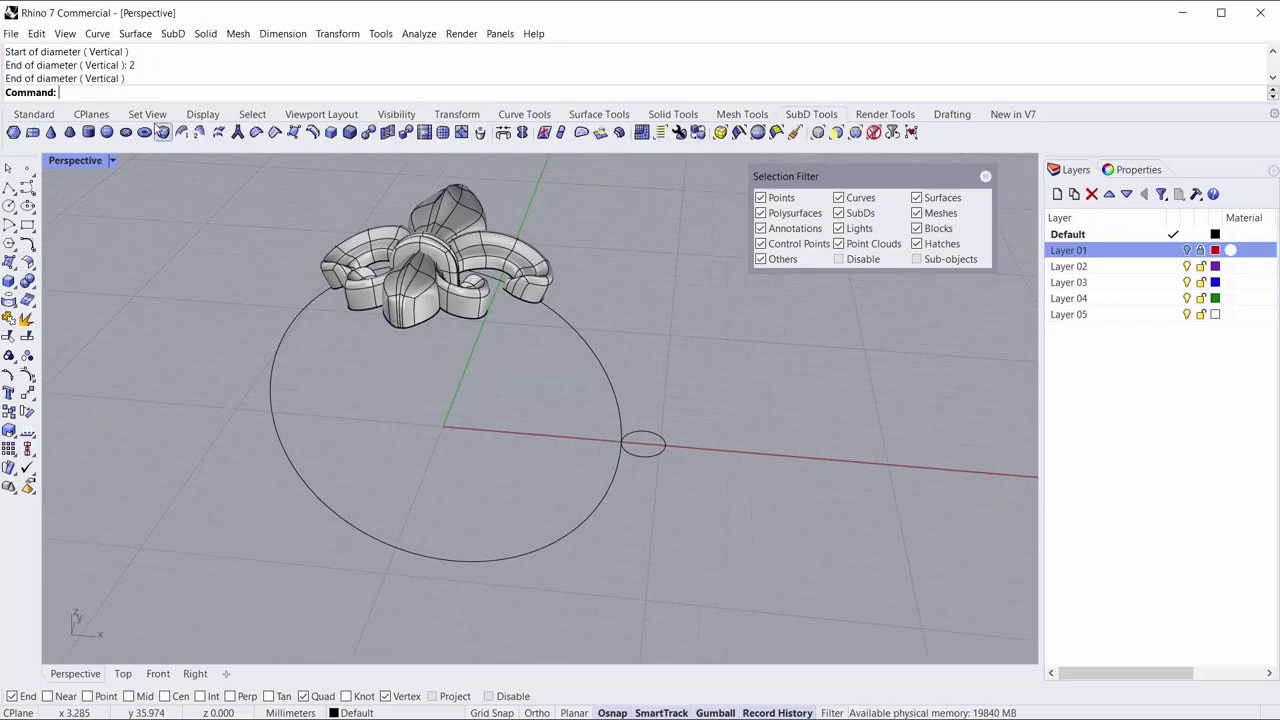
{"action": "left_click", "coordinate": [146, 133]}
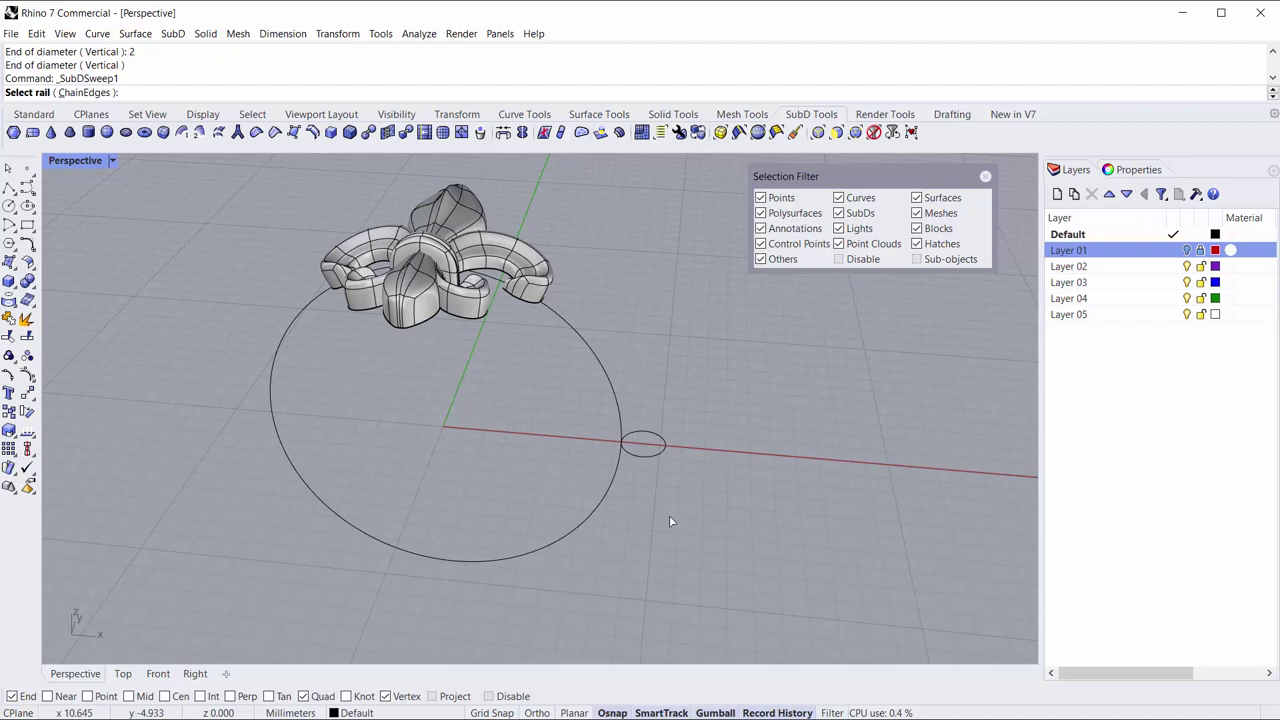
{"action": "left_click", "coordinate": [596, 493]}
{"action": "left_click", "coordinate": [651, 459]}
{"action": "key", "text": "Return"}
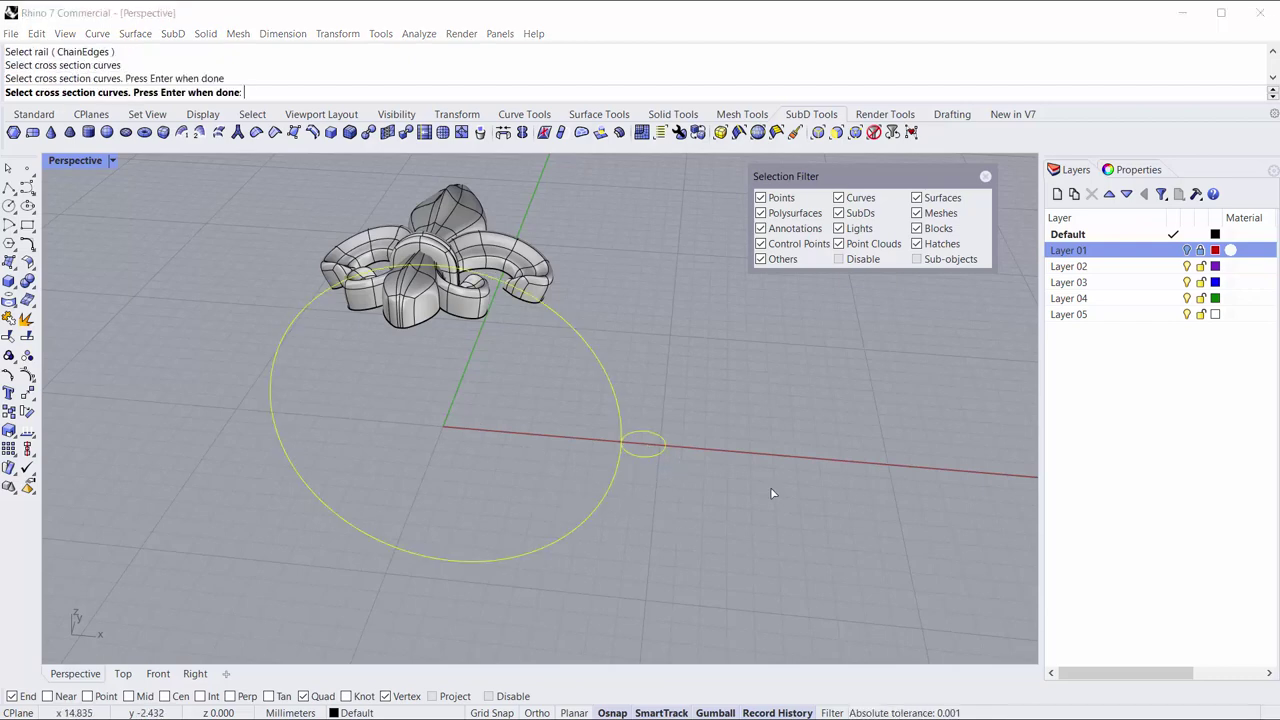
Set the sweep to 8 rail segments and create the round SubD shank.
{"action": "right_click_drag", "start_coordinate": [454, 446], "coordinate": [435, 353]}
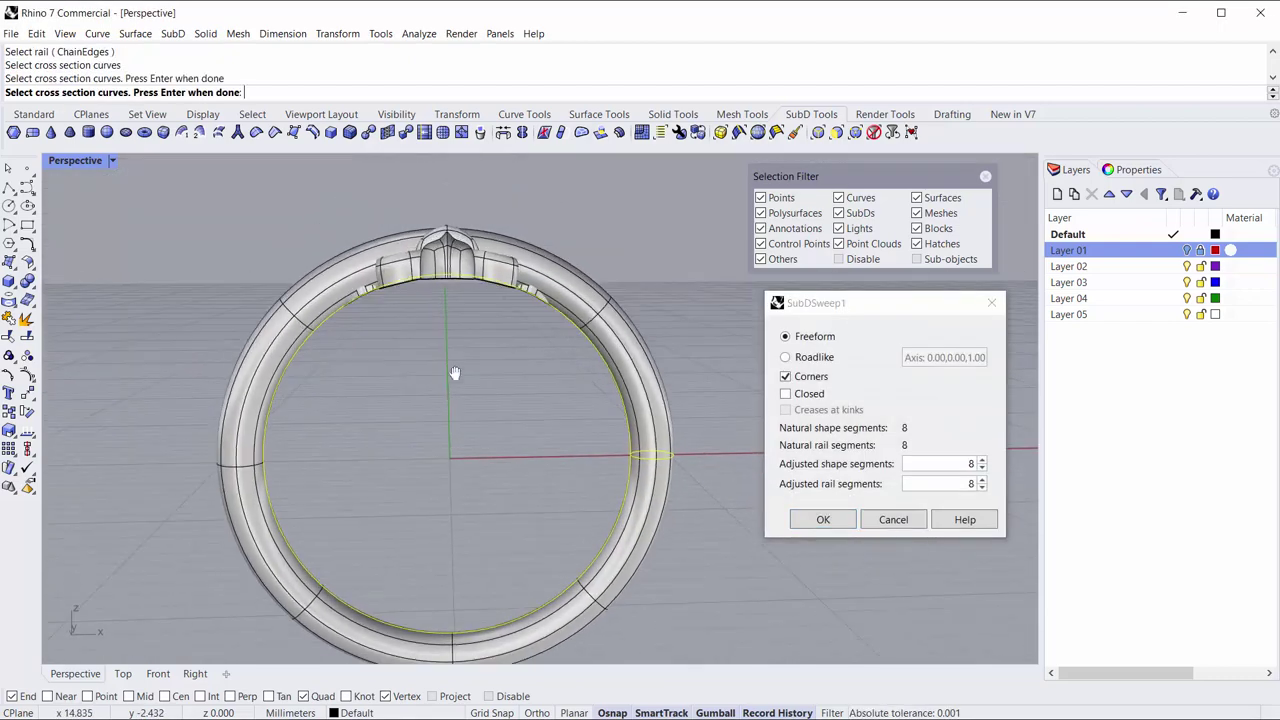
{"action": "scroll", "coordinate": [435, 353], "scroll_direction": "up", "scroll_amount": 3}
{"action": "scroll", "coordinate": [547, 371], "scroll_direction": "down", "scroll_amount": 4}
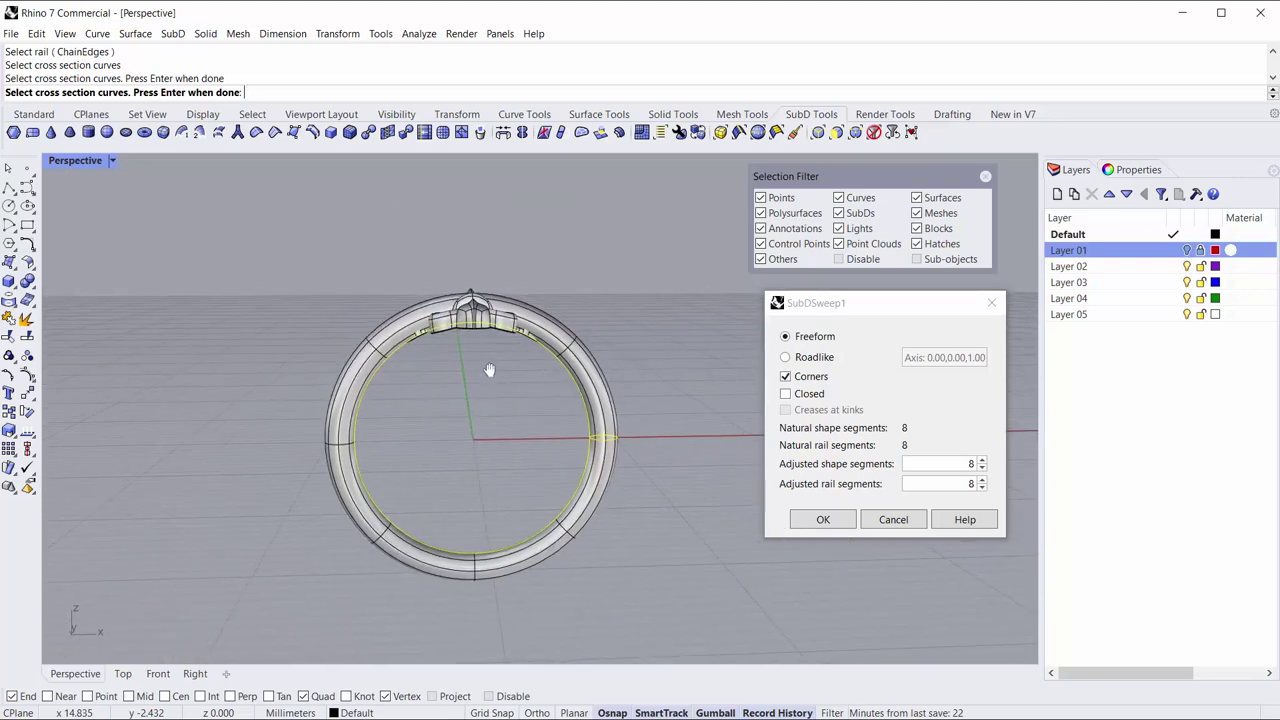
{"action": "scroll", "coordinate": [545, 334], "scroll_direction": "up", "scroll_amount": 6}
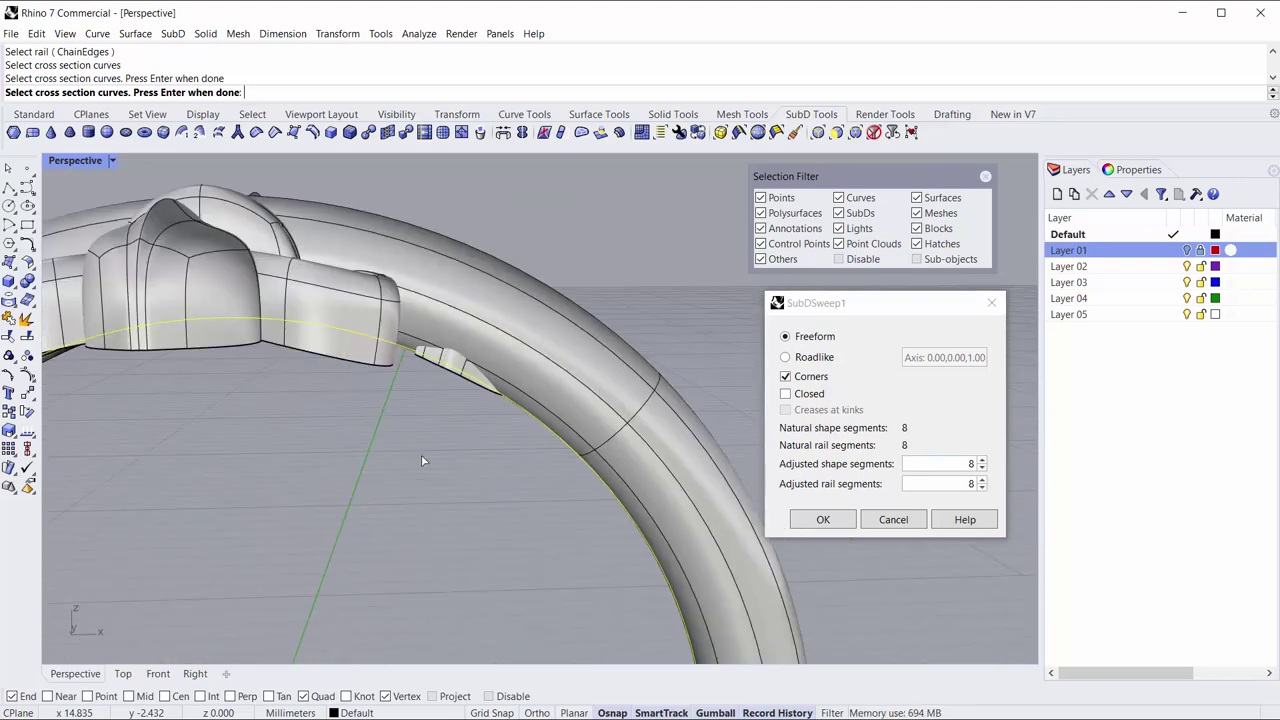
{"action": "scroll", "coordinate": [422, 460], "scroll_direction": "down", "scroll_amount": 5}
{"action": "left_click", "coordinate": [960, 483]}
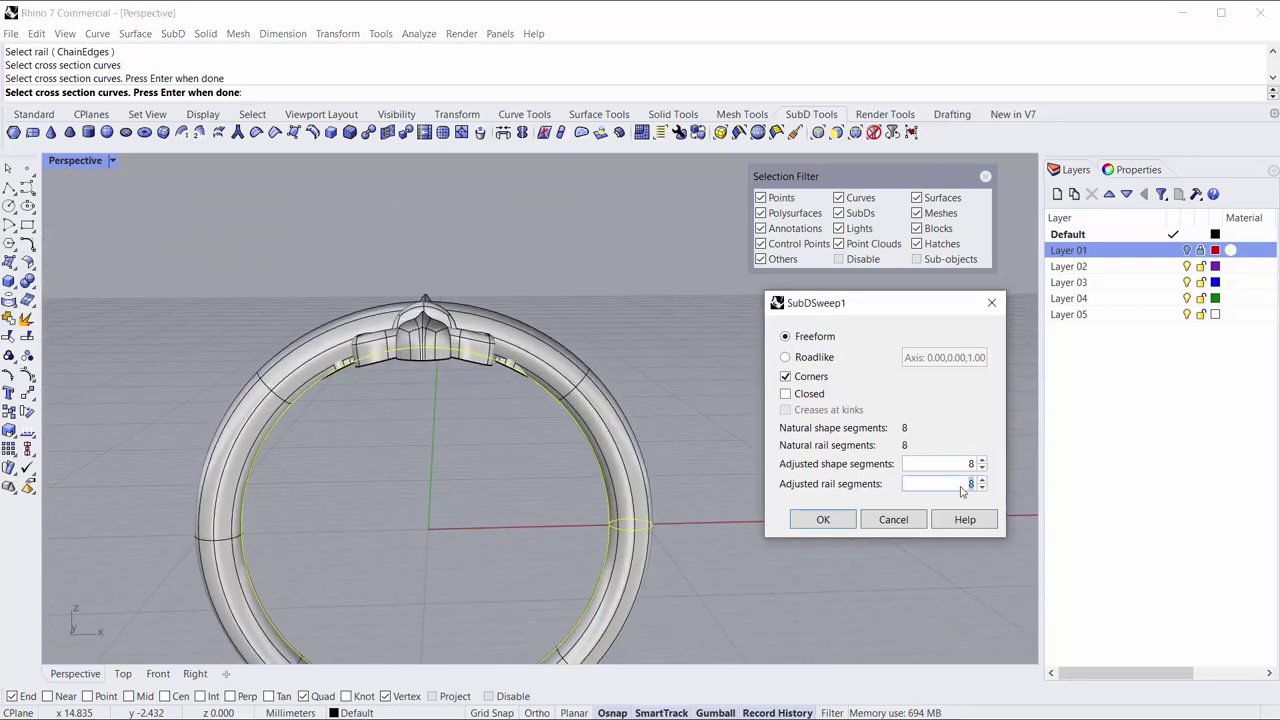
{"action": "scroll", "coordinate": [960, 483], "scroll_direction": "up", "scroll_amount": 1}
{"action": "scroll", "coordinate": [962, 484], "scroll_direction": "up", "scroll_amount": 2}
{"action": "scroll", "coordinate": [963, 484], "scroll_direction": "up", "scroll_amount": 1}
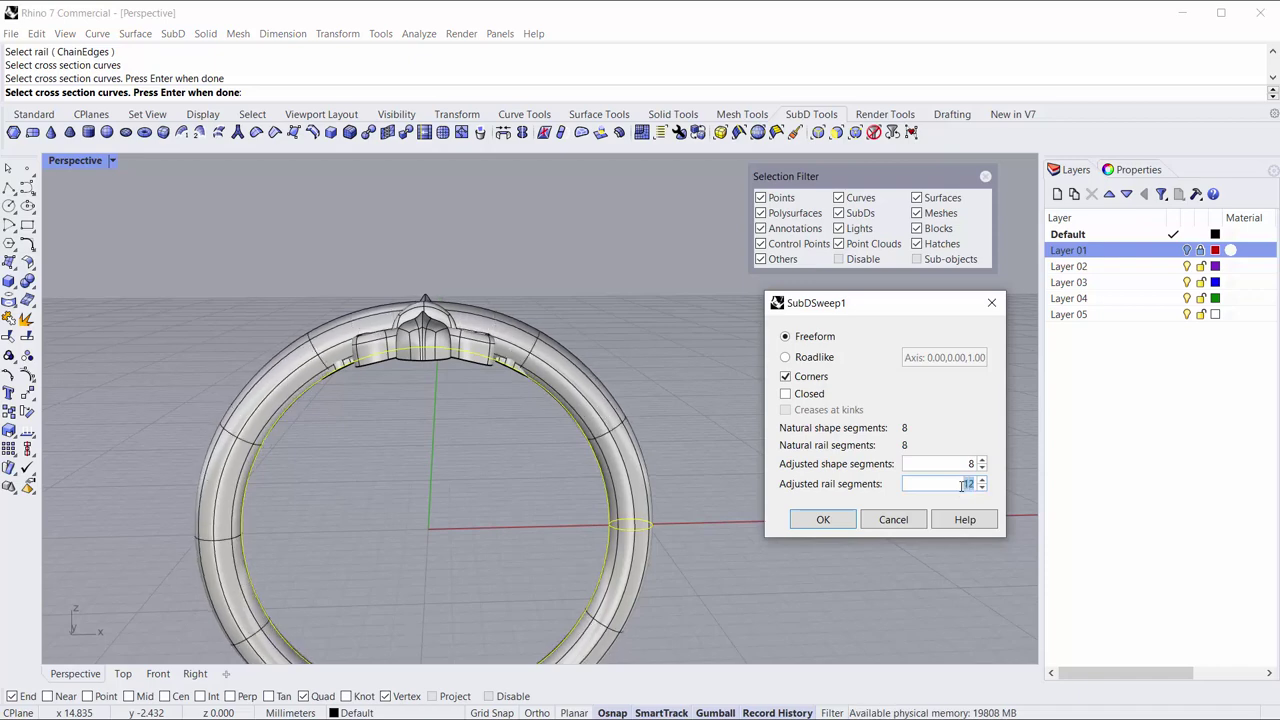
{"action": "scroll", "coordinate": [962, 484], "scroll_direction": "down", "scroll_amount": 1}
{"action": "scroll", "coordinate": [962, 484], "scroll_direction": "down", "scroll_amount": 1}
{"action": "scroll", "coordinate": [962, 484], "scroll_direction": "down", "scroll_amount": 1}
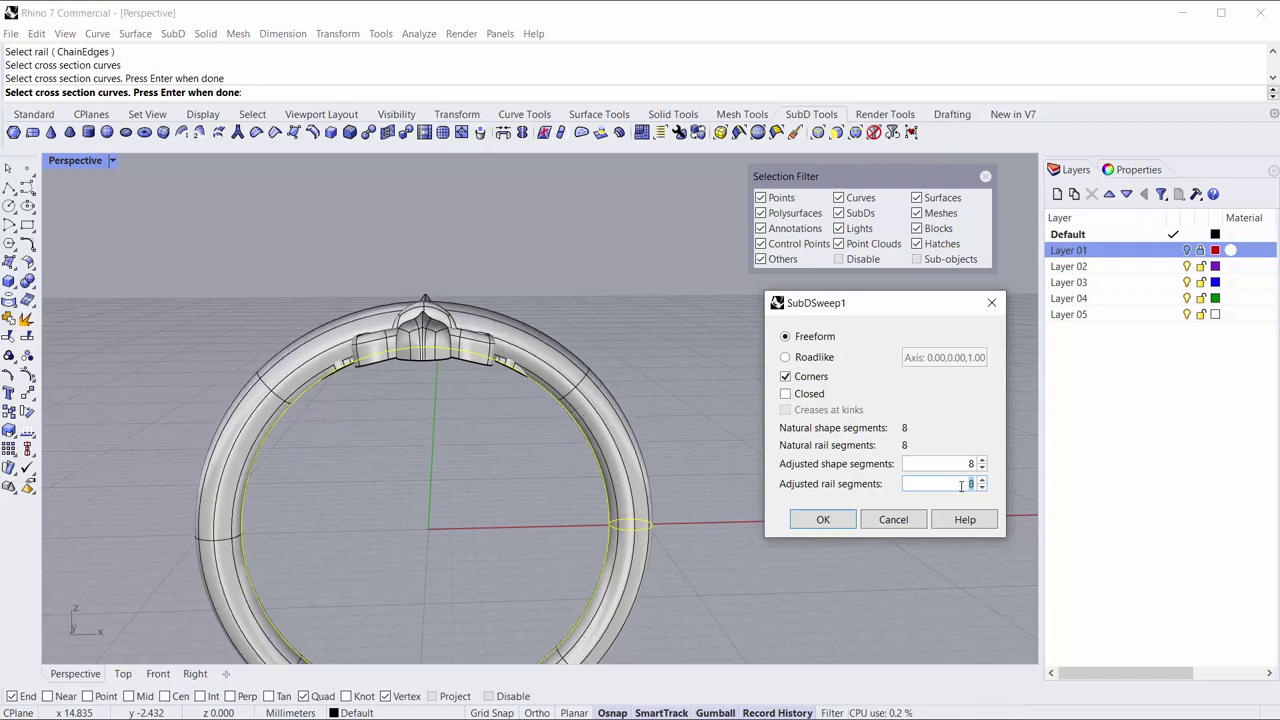
{"action": "scroll", "coordinate": [962, 484], "scroll_direction": "up", "scroll_amount": 4}
{"action": "scroll", "coordinate": [964, 484], "scroll_direction": "up", "scroll_amount": 2}
{"action": "scroll", "coordinate": [966, 484], "scroll_direction": "up", "scroll_amount": 2}
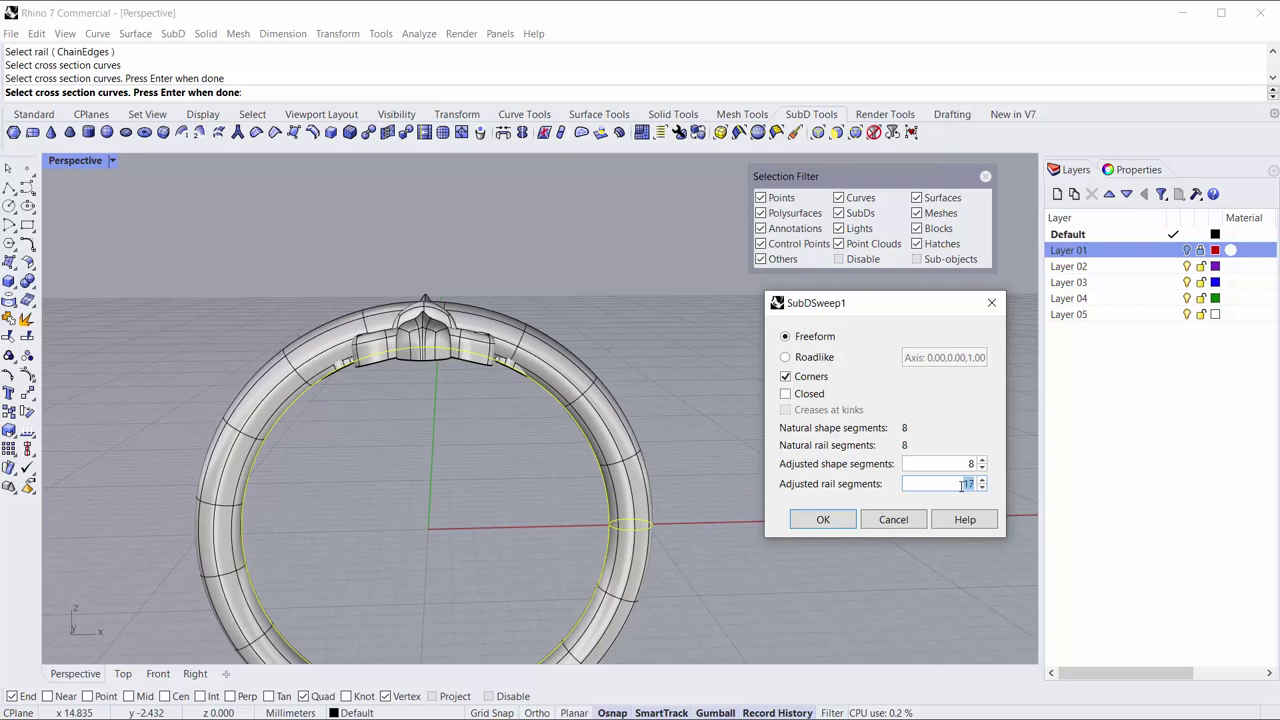
{"action": "scroll", "coordinate": [962, 484], "scroll_direction": "down", "scroll_amount": 2}
{"action": "scroll", "coordinate": [962, 484], "scroll_direction": "down", "scroll_amount": 2}
{"action": "scroll", "coordinate": [962, 484], "scroll_direction": "down", "scroll_amount": 3}
{"action": "scroll", "coordinate": [962, 484], "scroll_direction": "down", "scroll_amount": 2}
{"action": "left_click", "coordinate": [824, 520]}
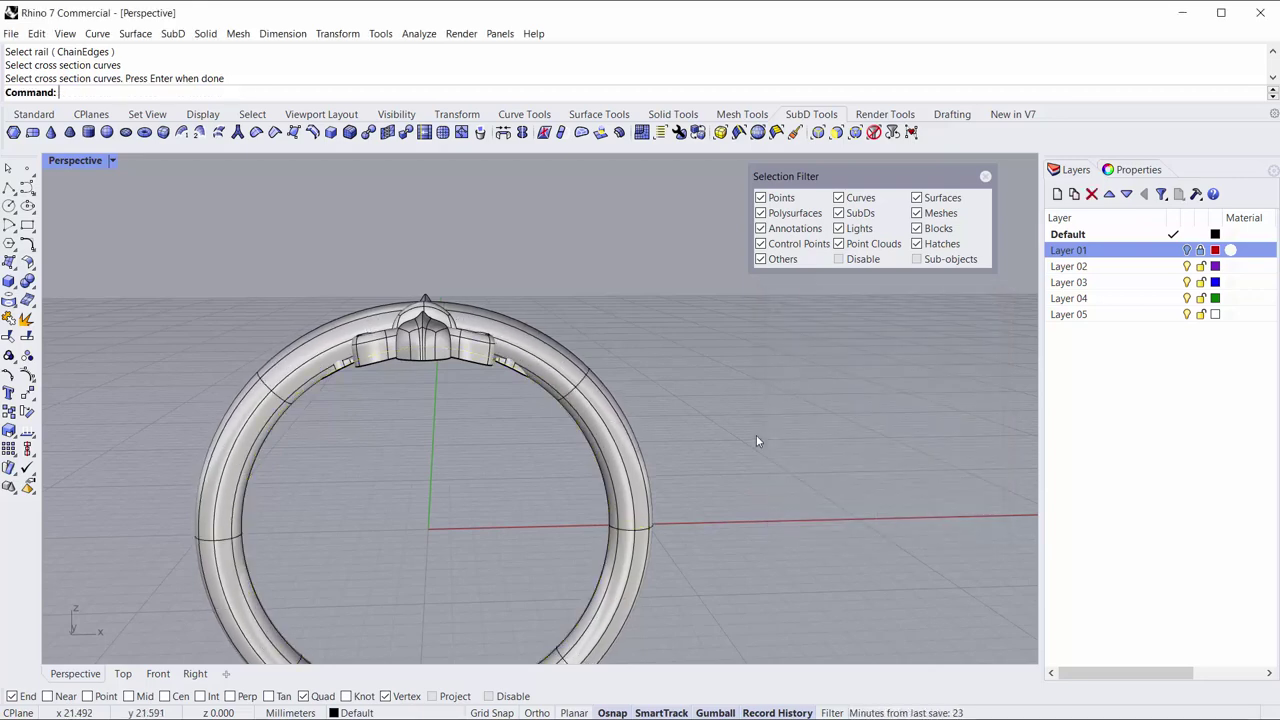
Delete the loop of band faces where the shank meets the fleur-de-lis.
{"action": "scroll", "coordinate": [565, 397], "scroll_direction": "up", "scroll_amount": 2}
{"action": "scroll", "coordinate": [604, 392], "scroll_direction": "up", "scroll_amount": 2}
{"action": "scroll", "coordinate": [615, 393], "scroll_direction": "up", "scroll_amount": 3}
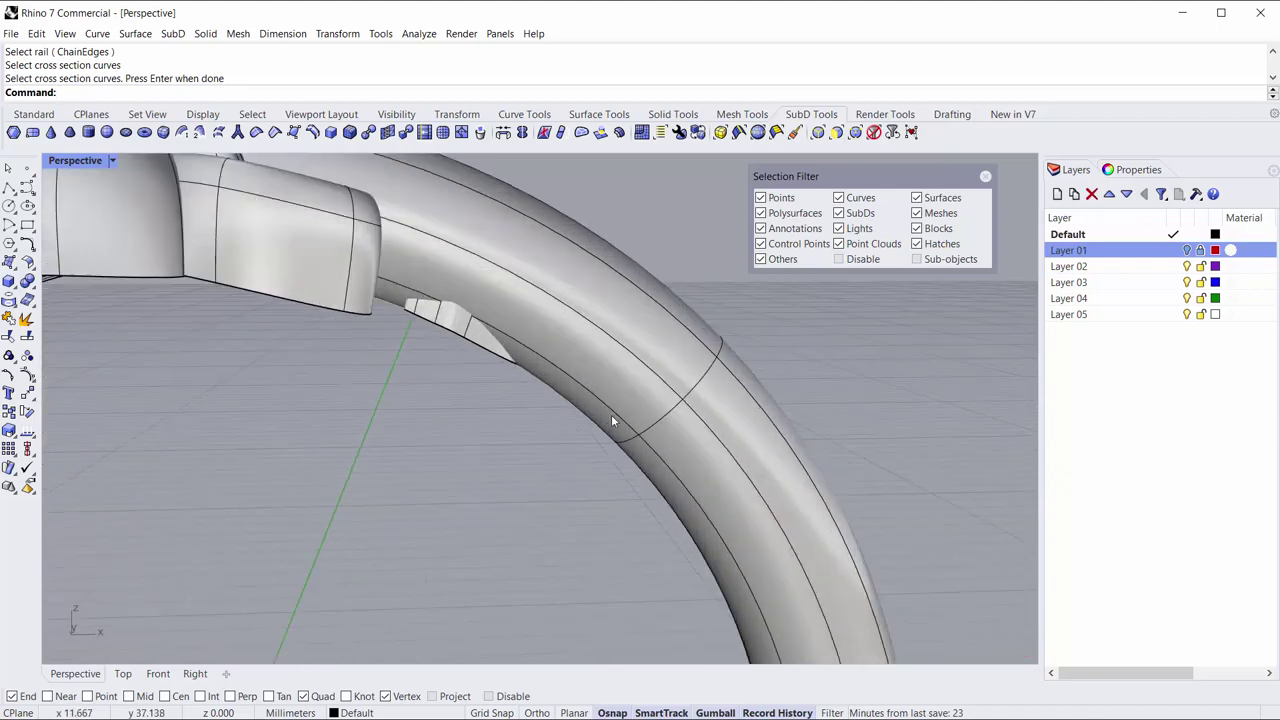
{"action": "left_click", "coordinate": [611, 414], "text": "ctrl+shift"}
{"action": "key", "text": "Escape"}
{"action": "left_click", "coordinate": [640, 397], "text": "ctrl+shift"}
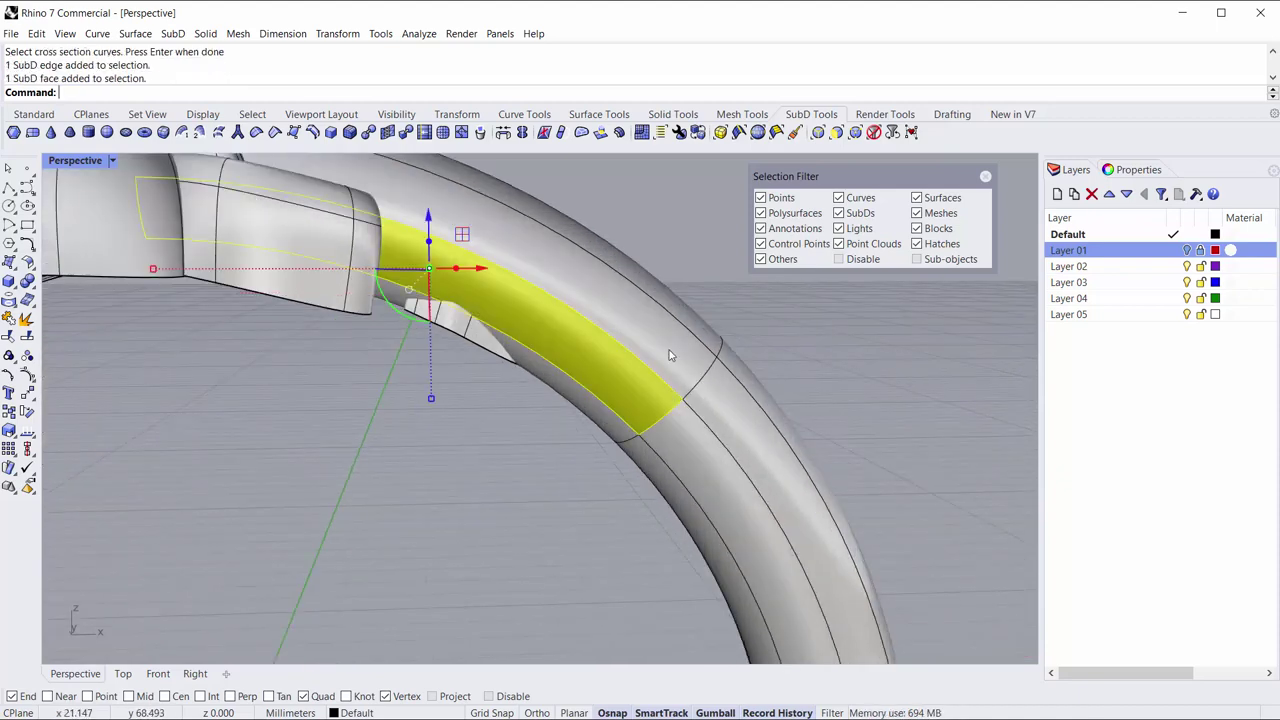
{"action": "double_click", "coordinate": [665, 367], "text": "ctrl+shift"}
{"action": "key", "text": "Delete"}
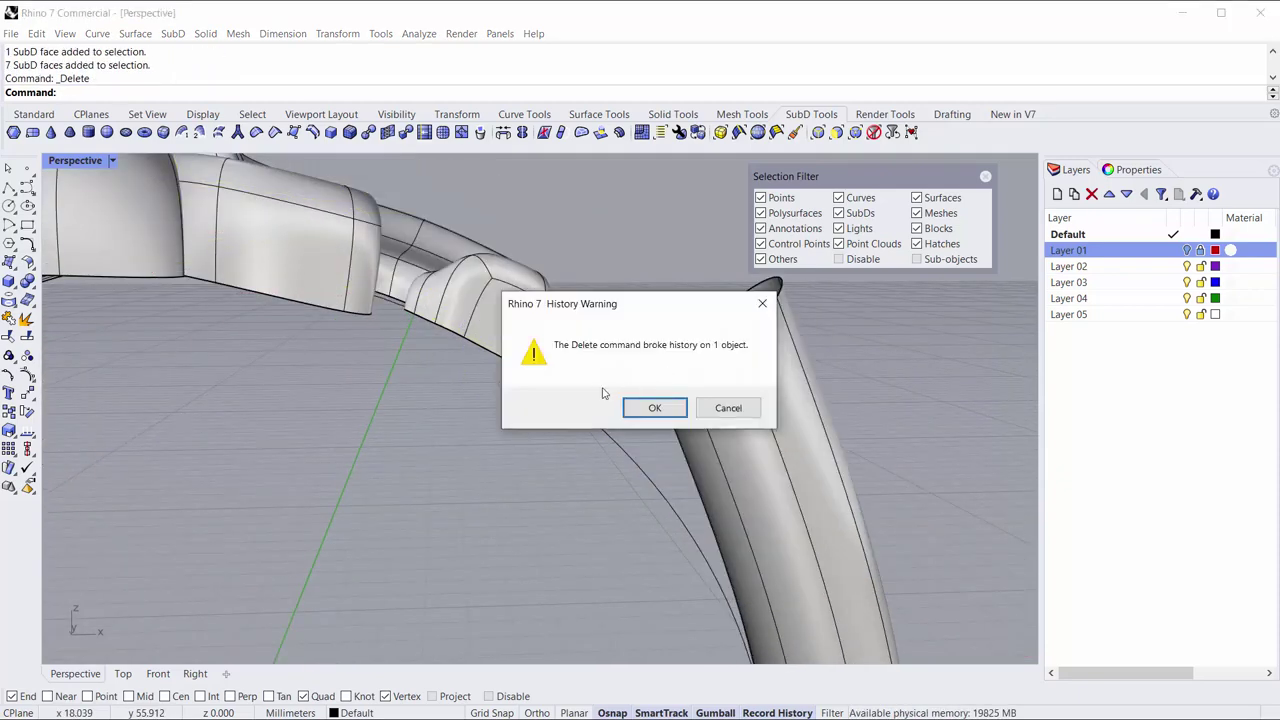
{"action": "left_click", "coordinate": [653, 410]}
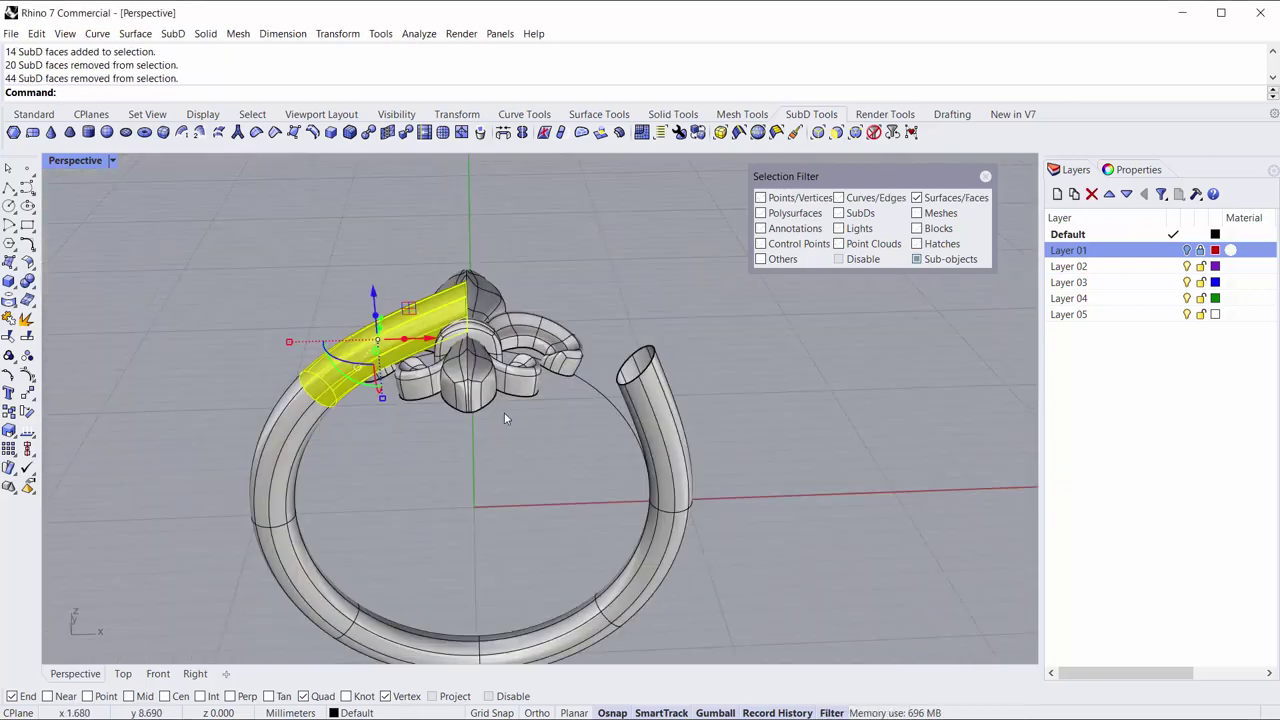
Cap the left shank tube's open rim with an automatic Fill SubD Hole patch.
{"action": "scroll", "coordinate": [379, 430], "scroll_direction": "up", "scroll_amount": 3}
{"action": "scroll", "coordinate": [440, 457], "scroll_direction": "up", "scroll_amount": 3}
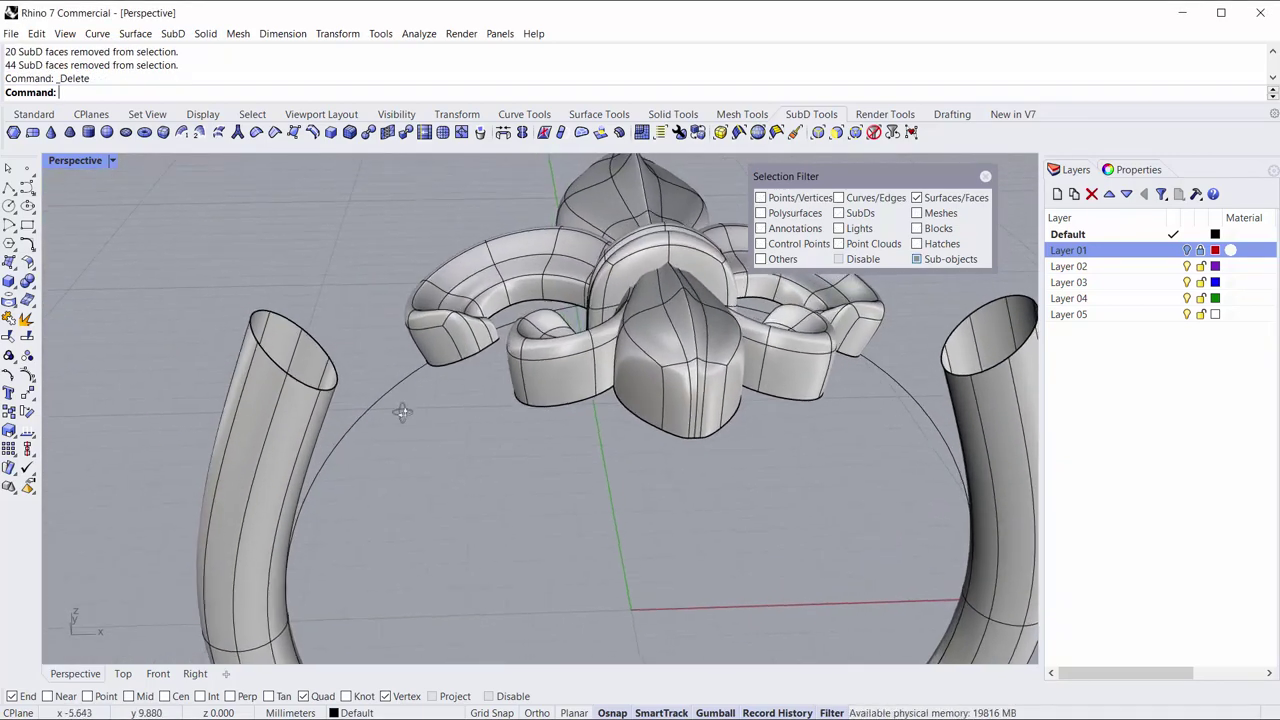
{"action": "scroll", "coordinate": [380, 408], "scroll_direction": "up", "scroll_amount": 2}
{"action": "scroll", "coordinate": [310, 326], "scroll_direction": "up", "scroll_amount": 3}
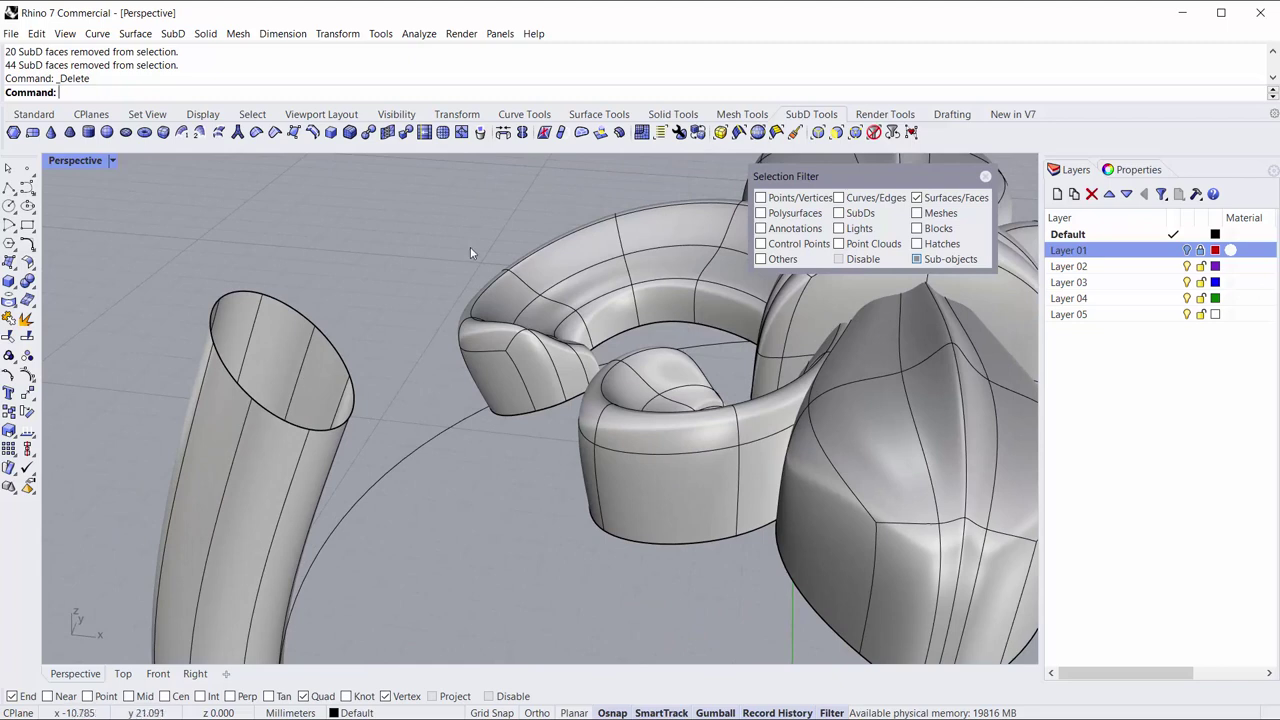
{"action": "left_click", "coordinate": [580, 134]}
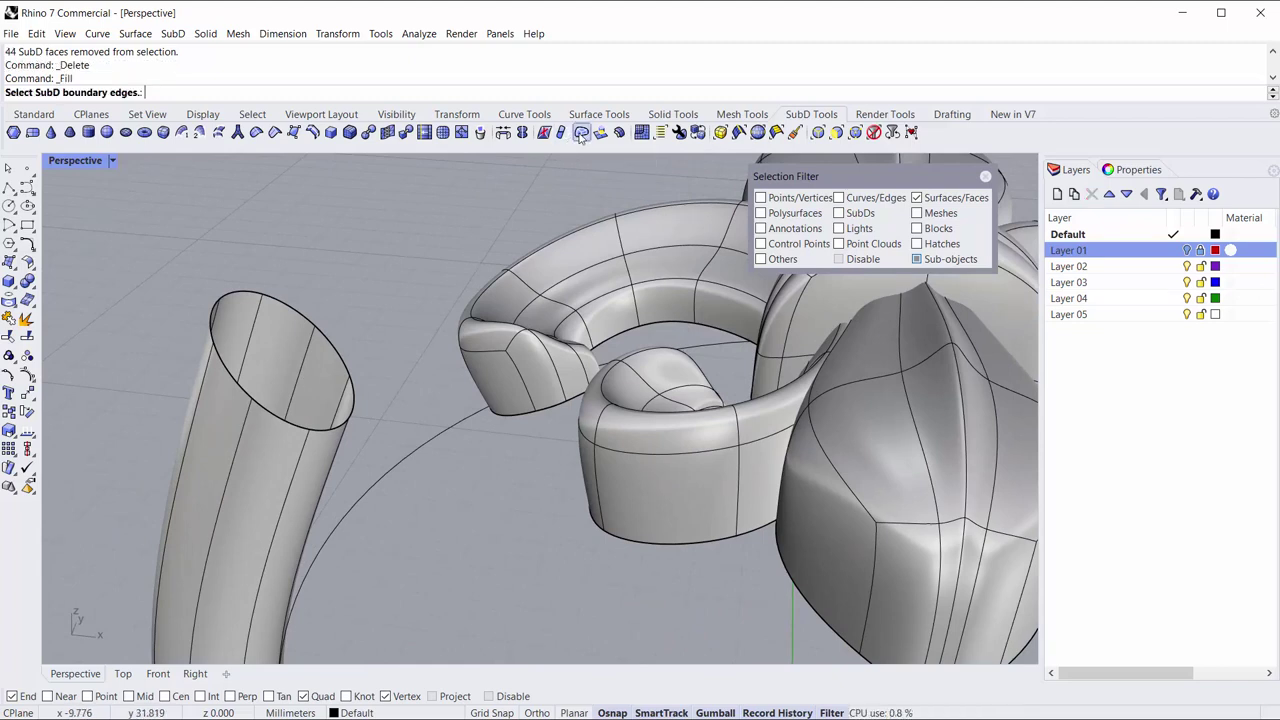
{"action": "left_click", "coordinate": [266, 415]}
{"action": "key", "text": "Return"}
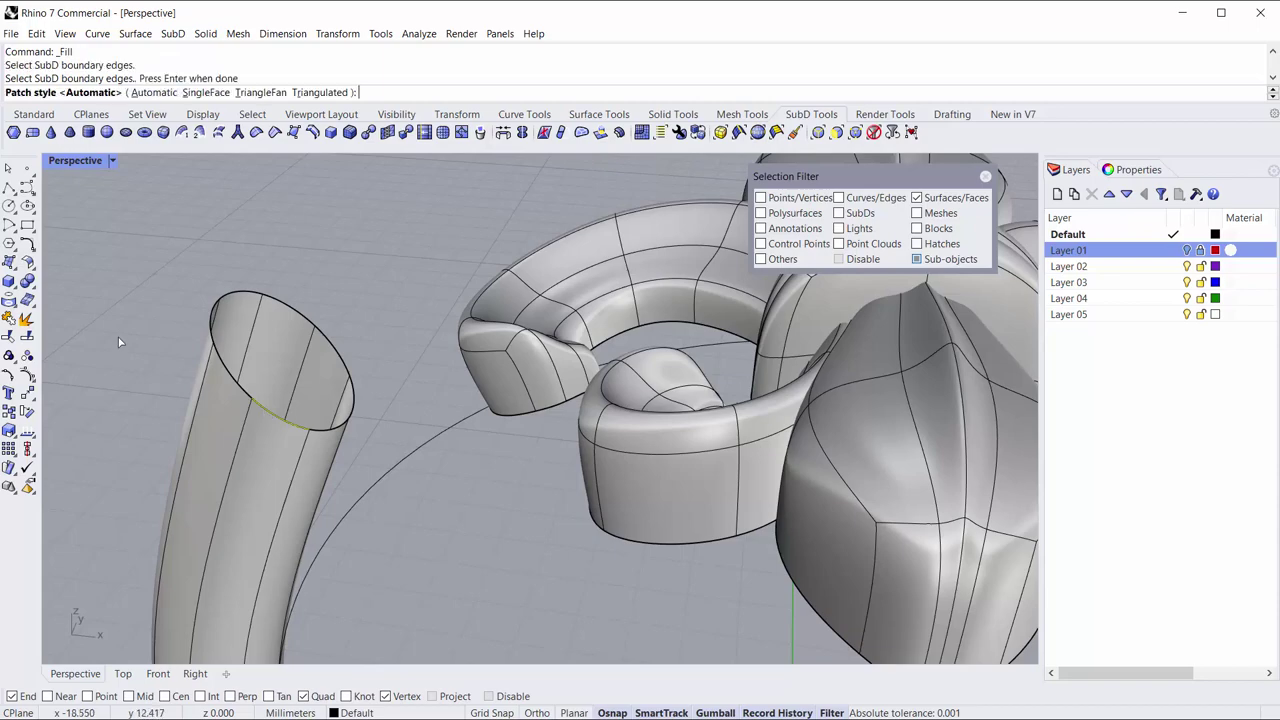
{"action": "left_click", "coordinate": [168, 93]}
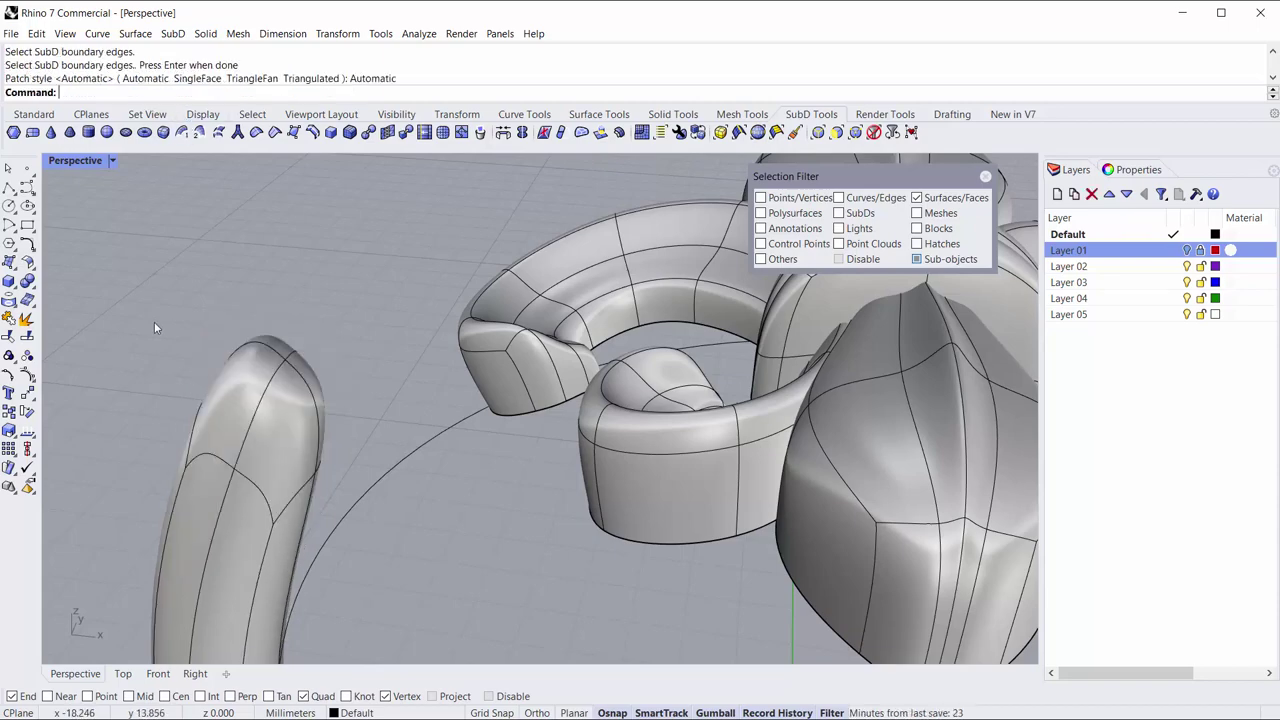
{"action": "mouse_move", "coordinate": [154, 328]}
{"action": "right_mouse_down"}
{"action": "mouse_move", "coordinate": [504, 292]}
{"action": "mouse_move", "coordinate": [475, 364]}
{"action": "mouse_move", "coordinate": [422, 404]}
{"action": "mouse_move", "coordinate": [522, 330]}
{"action": "right_mouse_up"}
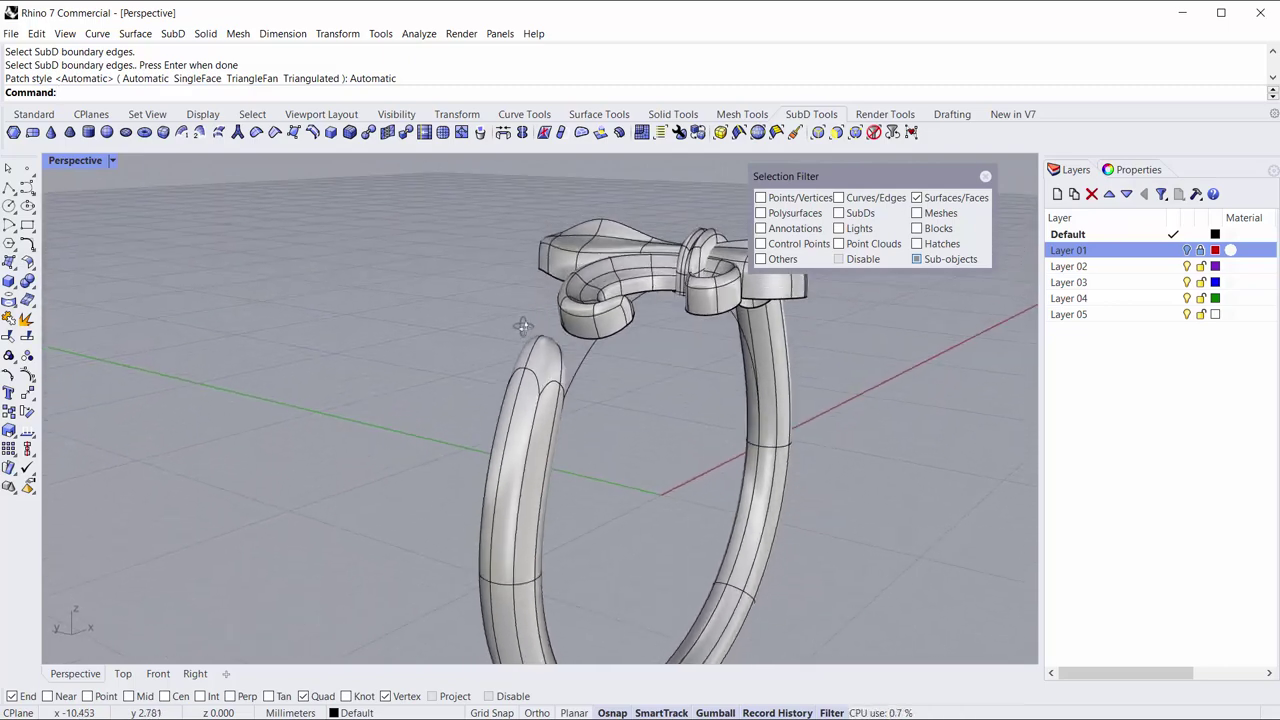
Inspect the band-top faces and the curl's edge loop, and set the selection filter to none.
{"action": "scroll", "coordinate": [610, 402], "scroll_direction": "up", "scroll_amount": 3}
{"action": "scroll", "coordinate": [454, 423], "scroll_direction": "up", "scroll_amount": 3}
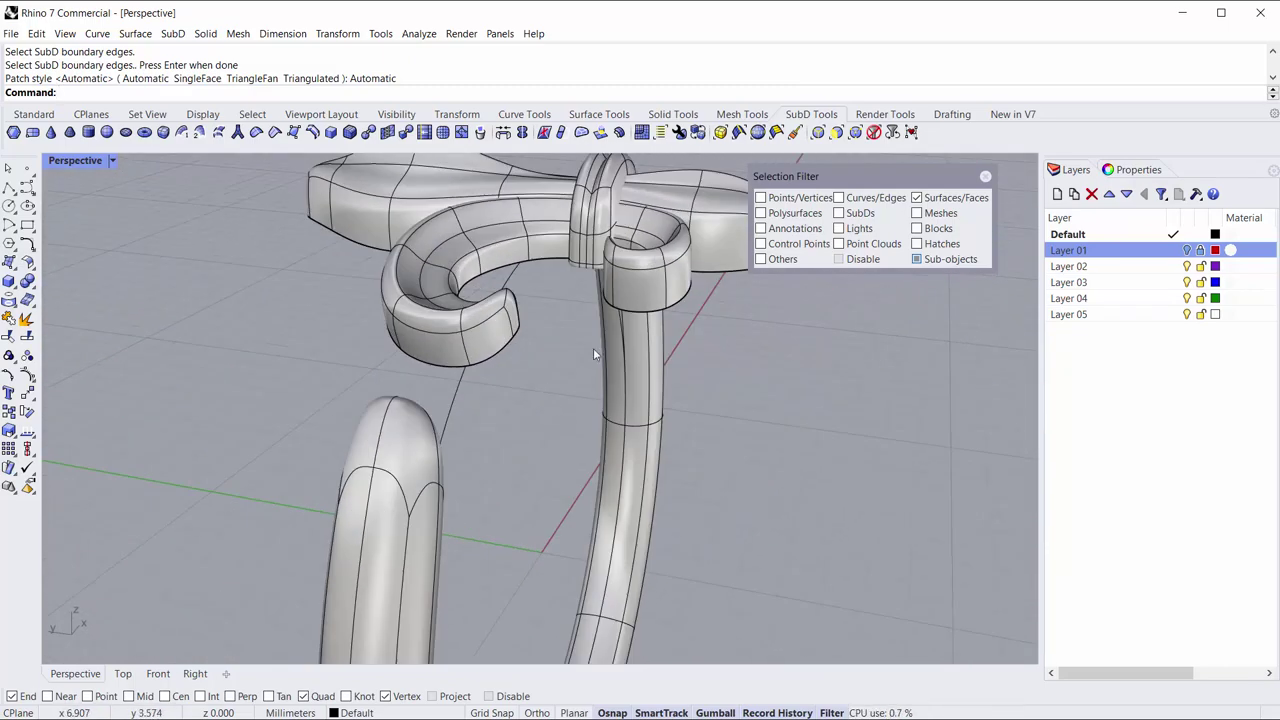
{"action": "scroll", "coordinate": [437, 346], "scroll_direction": "down", "scroll_amount": 3}
{"action": "right_click_drag", "start_coordinate": [437, 346], "coordinate": [380, 366]}
{"action": "scroll", "coordinate": [380, 366], "scroll_direction": "up", "scroll_amount": 3}
{"action": "scroll", "coordinate": [249, 366], "scroll_direction": "up", "scroll_amount": 2}
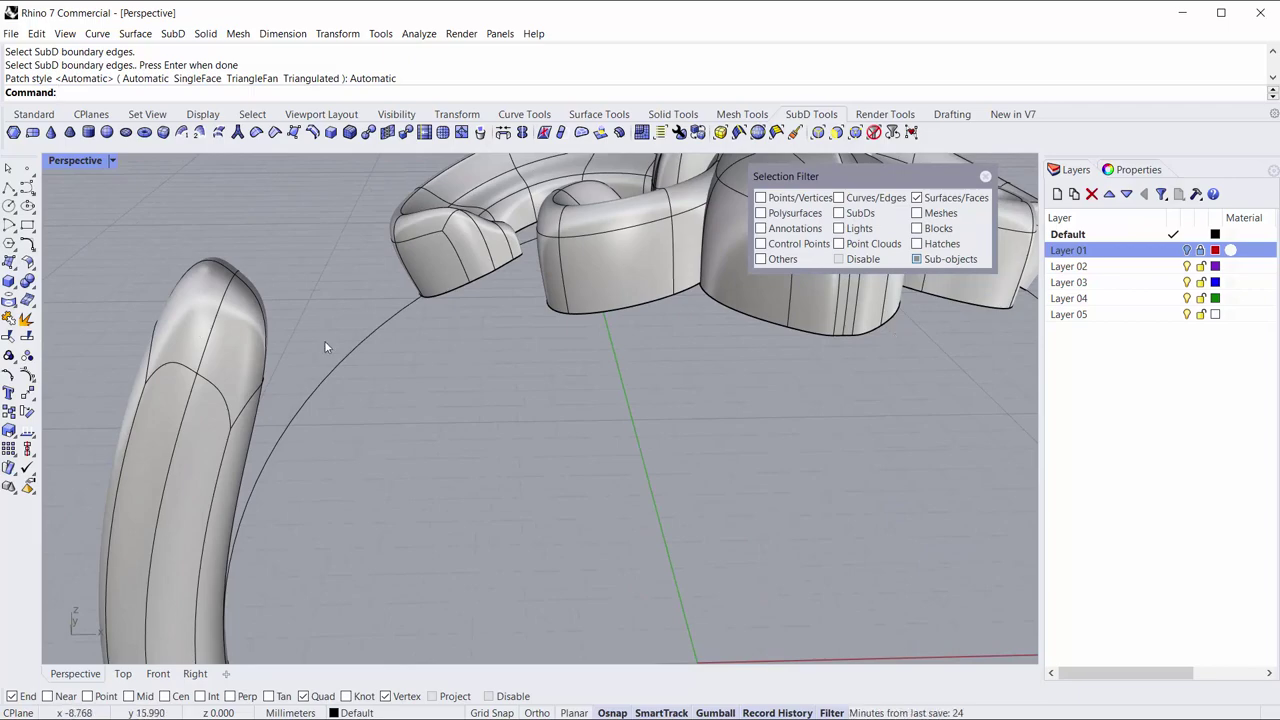
{"action": "left_click", "coordinate": [231, 347]}
{"action": "left_click", "coordinate": [190, 318], "text": "shift"}
{"action": "mouse_move", "coordinate": [283, 325]}
{"action": "right_mouse_down"}
{"action": "mouse_move", "coordinate": [471, 342]}
{"action": "mouse_move", "coordinate": [378, 419]}
{"action": "mouse_move", "coordinate": [517, 268]}
{"action": "right_mouse_up"}
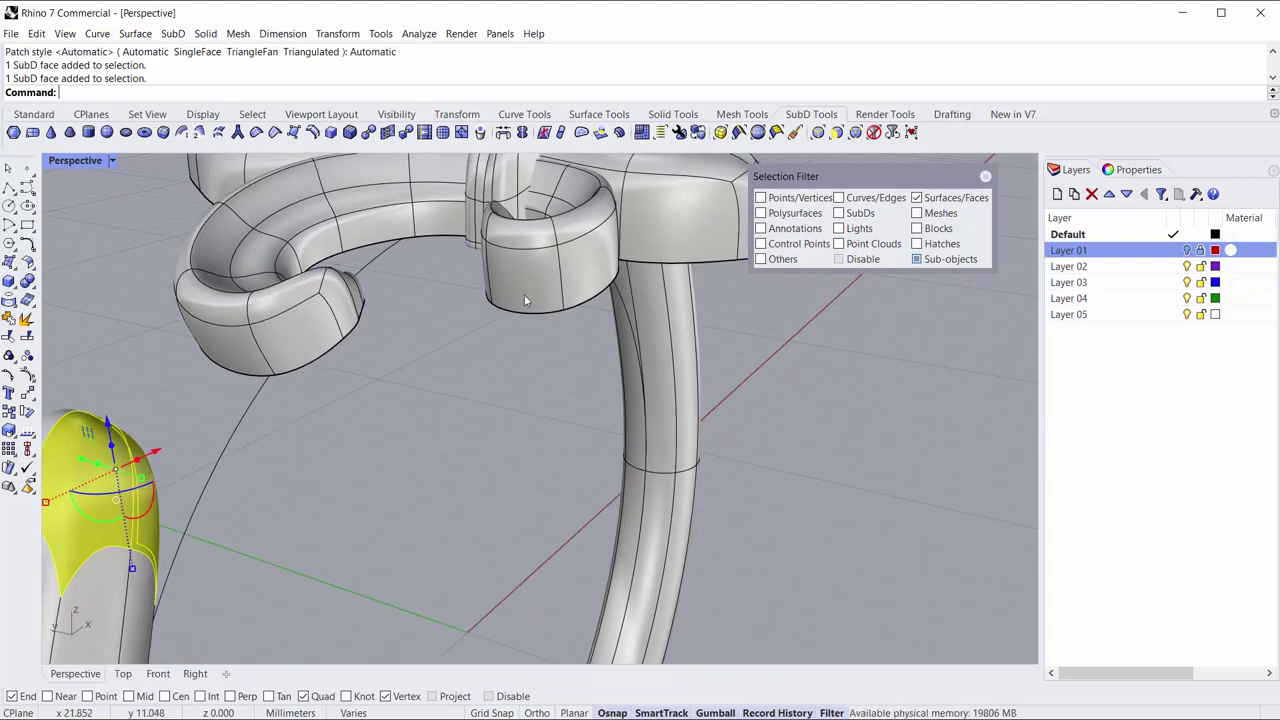
{"action": "left_click", "coordinate": [528, 378]}
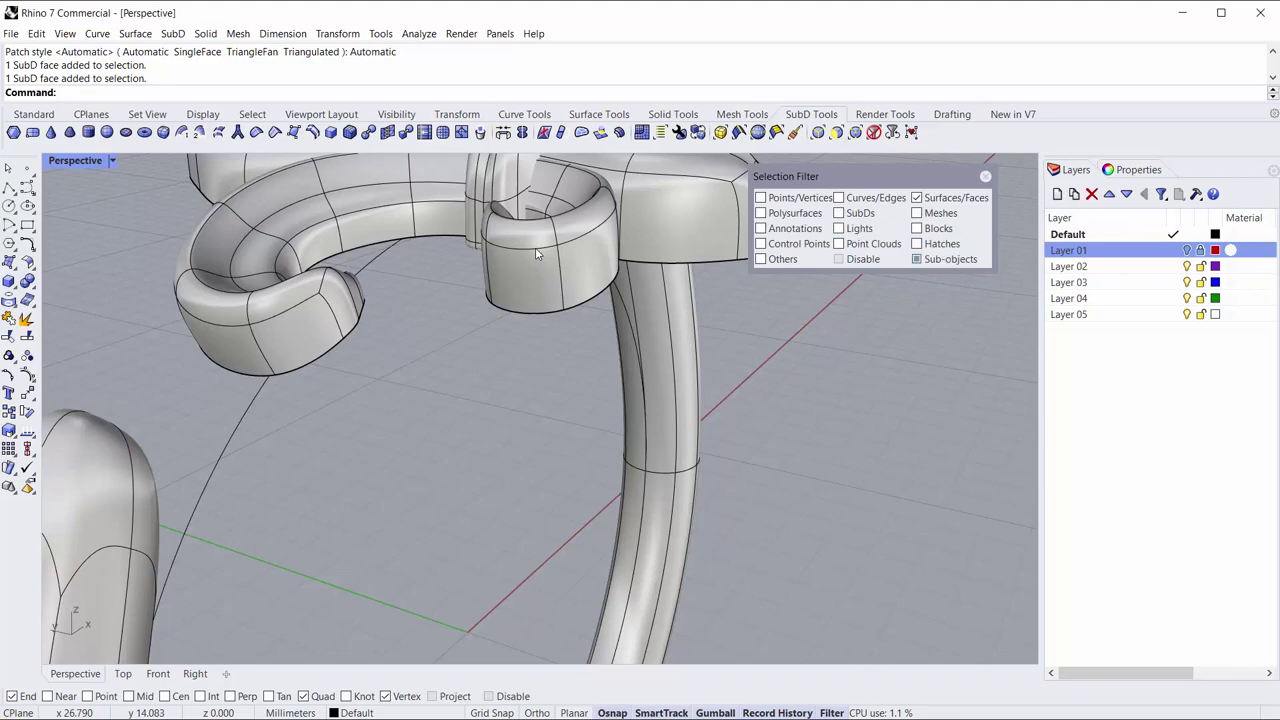
{"action": "left_click", "coordinate": [877, 135]}
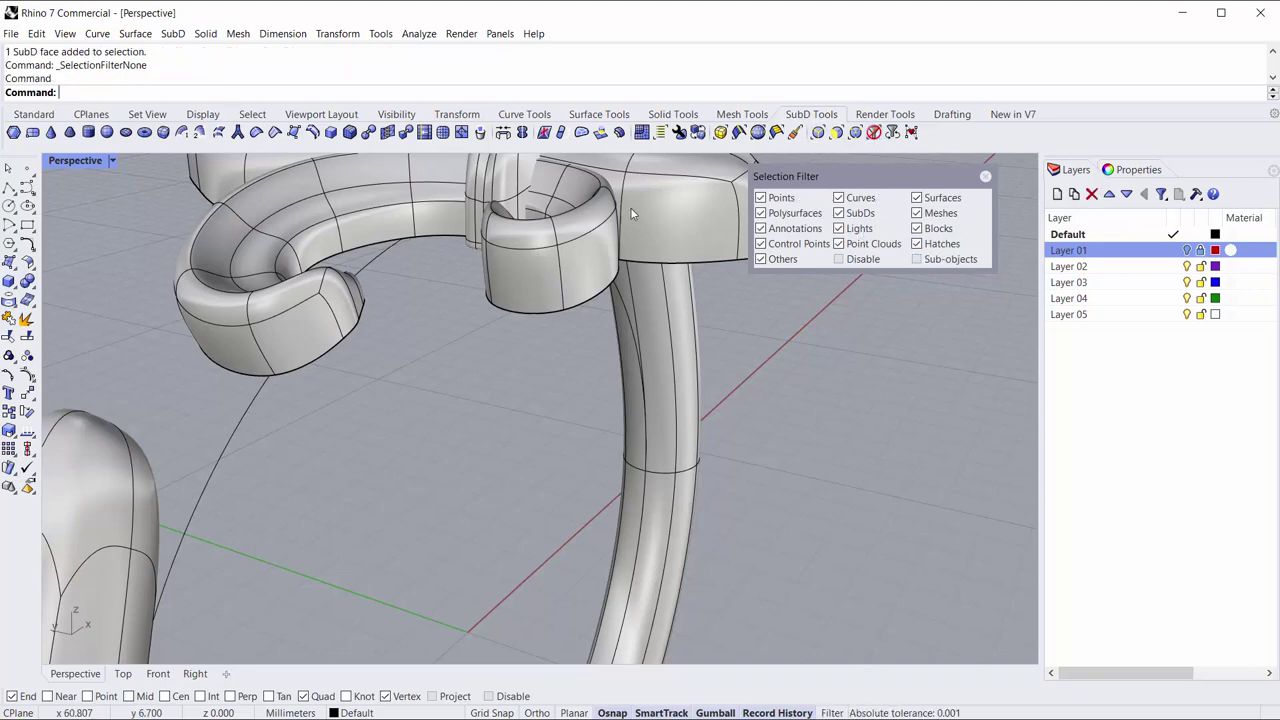
{"action": "double_click", "coordinate": [545, 250], "text": "ctrl+shift"}
{"action": "mouse_move", "coordinate": [545, 250]}
{"action": "right_mouse_down"}
{"action": "mouse_move", "coordinate": [563, 240]}
{"action": "mouse_move", "coordinate": [451, 364]}
{"action": "right_mouse_up"}
{"action": "left_click", "coordinate": [451, 364]}
Insert a new edge ring across the curl near its base.
{"action": "left_click", "coordinate": [313, 134]}
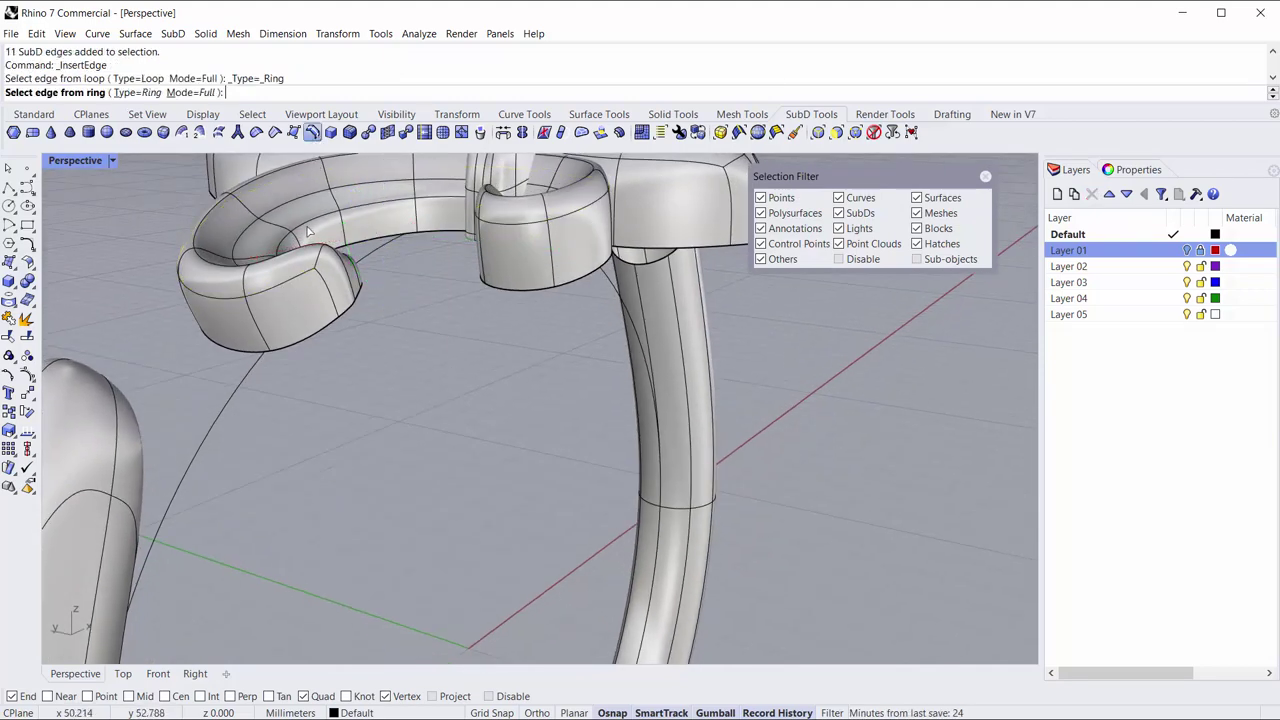
{"action": "left_click", "coordinate": [257, 330]}
{"action": "right_click_drag", "start_coordinate": [272, 340], "coordinate": [240, 325]}
{"action": "key", "text": "Return"}
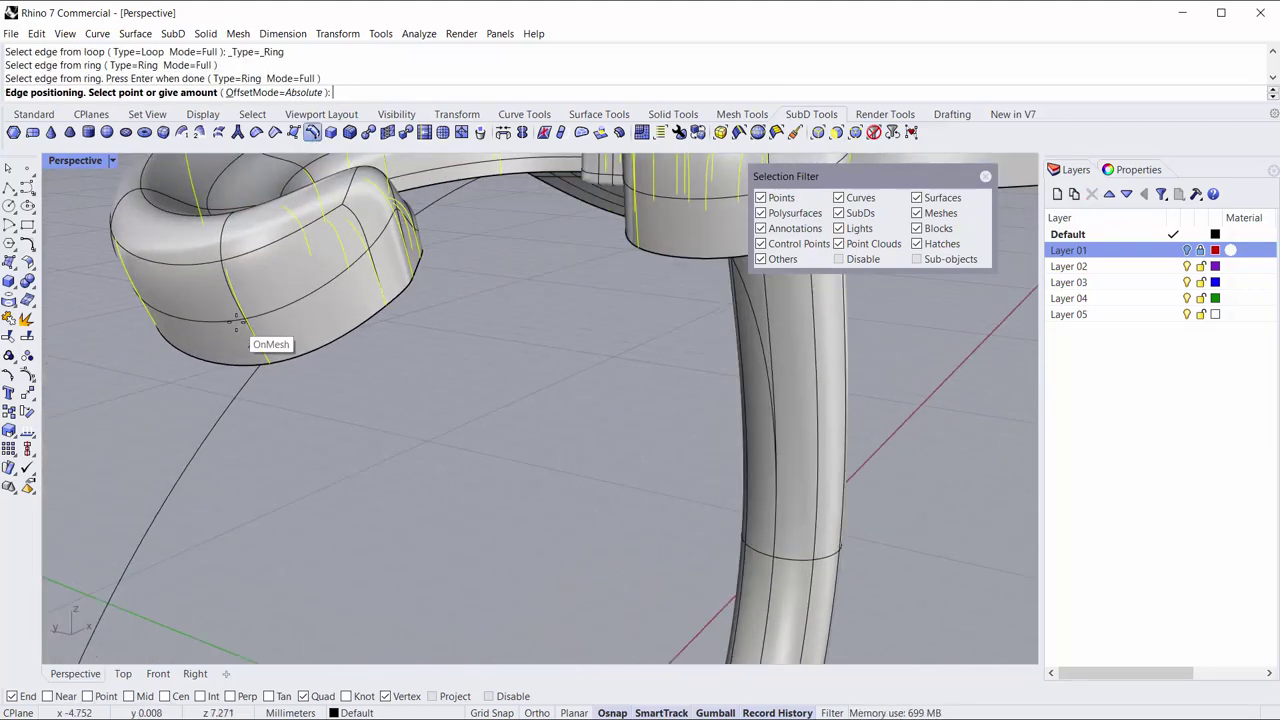
{"action": "left_click", "coordinate": [240, 320]}
{"action": "mouse_move", "coordinate": [416, 385]}
{"action": "right_mouse_down"}
{"action": "mouse_move", "coordinate": [507, 368]}
{"action": "mouse_move", "coordinate": [446, 364]}
{"action": "right_mouse_up"}
{"action": "scroll", "coordinate": [282, 373], "scroll_direction": "up", "scroll_amount": 3}
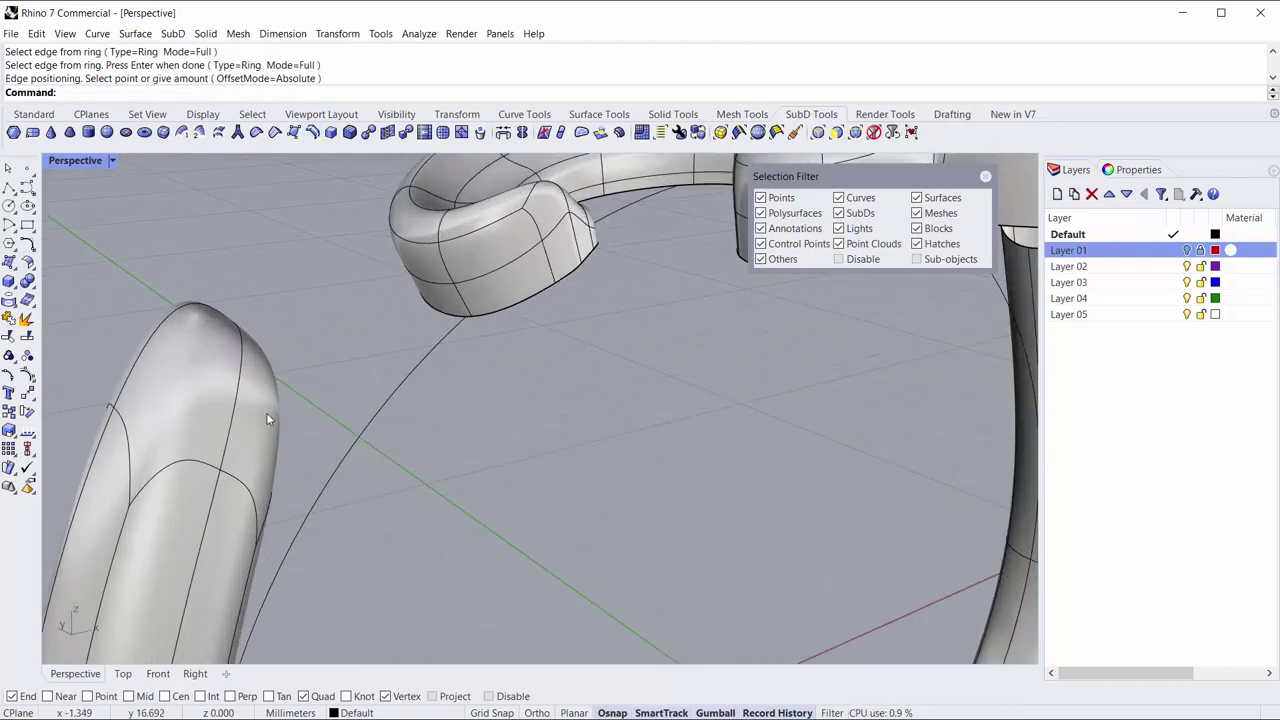
Bridge three faces on the capped shank end to the faces on the curl.
{"action": "left_click", "coordinate": [838, 134]}
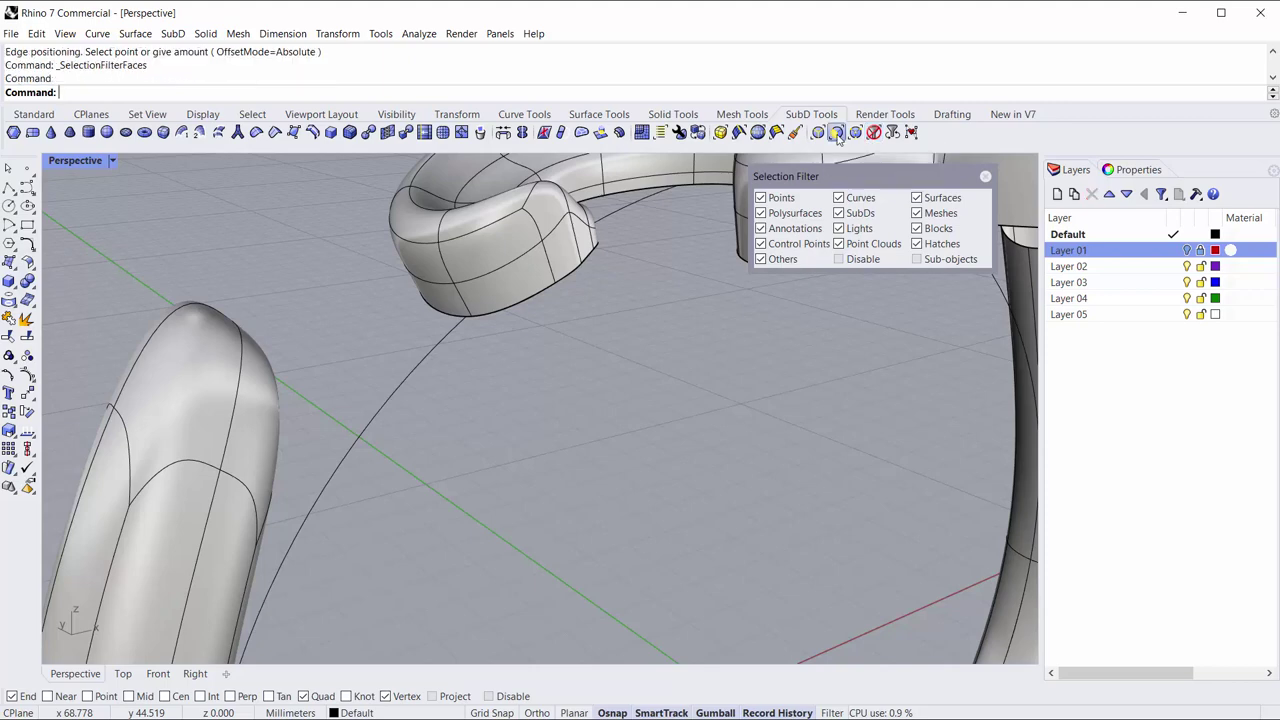
{"action": "left_click", "coordinate": [251, 419]}
{"action": "left_click", "coordinate": [186, 398], "text": "shift"}
{"action": "mouse_move", "coordinate": [431, 415]}
{"action": "right_mouse_down"}
{"action": "mouse_move", "coordinate": [244, 403]}
{"action": "mouse_move", "coordinate": [597, 342]}
{"action": "right_mouse_up"}
{"action": "left_click", "coordinate": [244, 398], "text": "shift"}
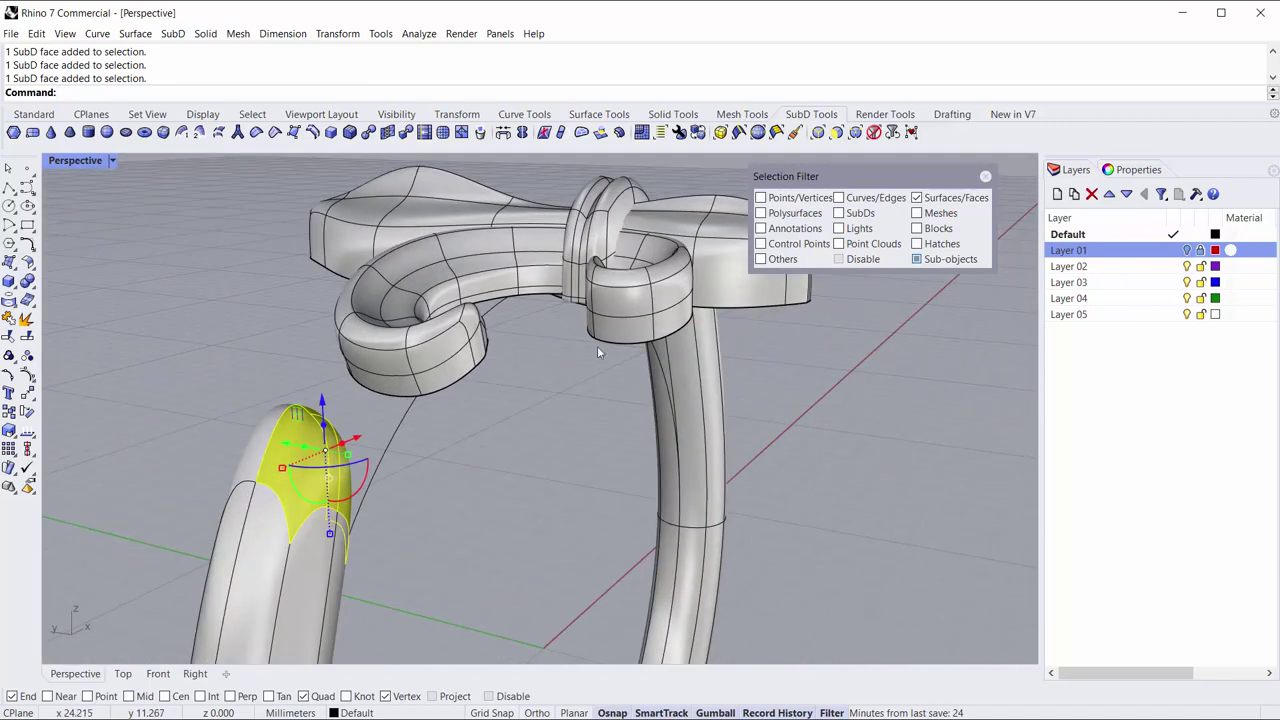
{"action": "scroll", "coordinate": [597, 342], "scroll_direction": "up", "scroll_amount": 3}
{"action": "left_click", "coordinate": [585, 300], "text": "shift"}
{"action": "scroll", "coordinate": [622, 288], "scroll_direction": "down", "scroll_amount": 3}
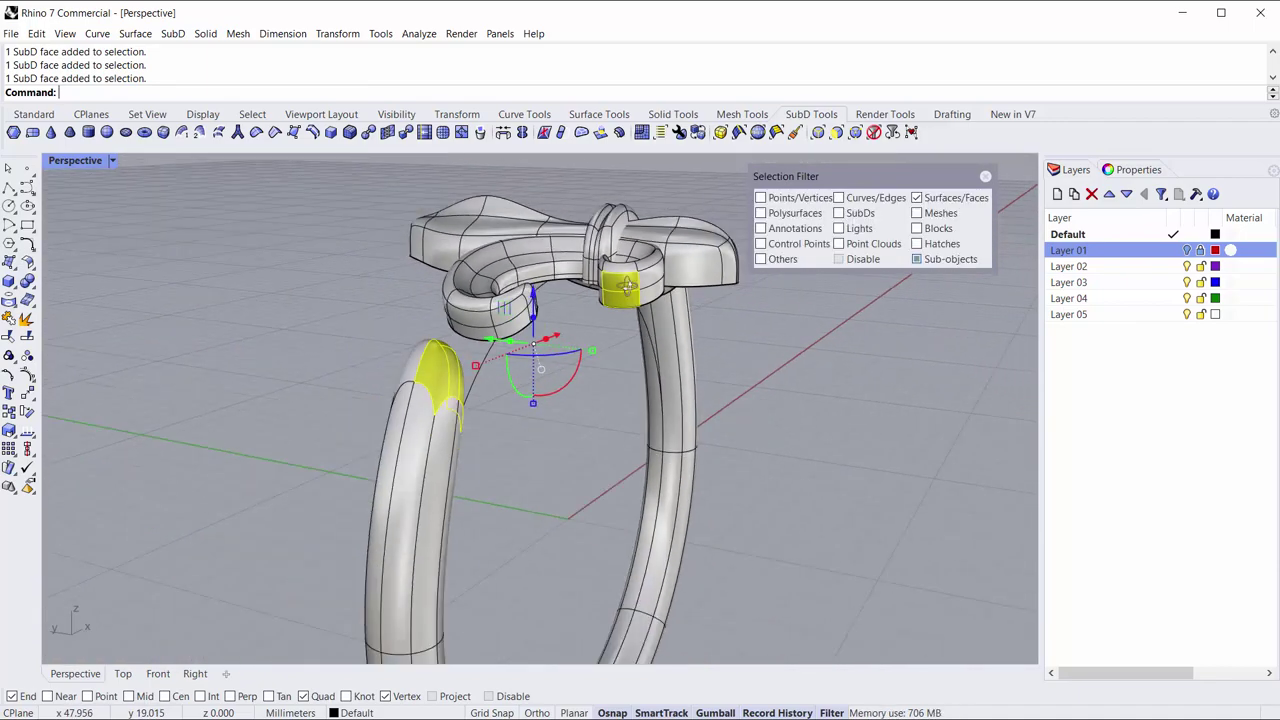
{"action": "right_click_drag", "start_coordinate": [622, 288], "coordinate": [534, 264]}
{"action": "left_click", "coordinate": [543, 132]}
{"action": "right_click_drag", "start_coordinate": [276, 311], "coordinate": [966, 447]}
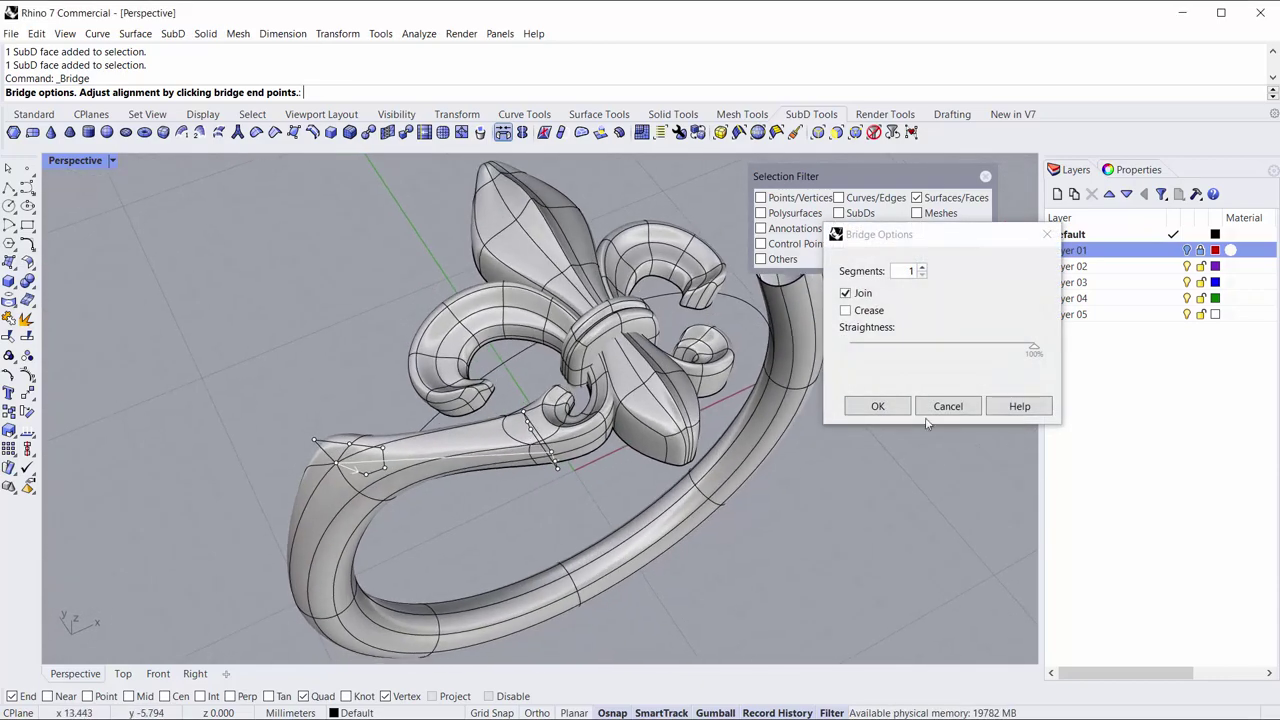
{"action": "left_click", "coordinate": [878, 406]}
{"action": "right_click_drag", "start_coordinate": [409, 492], "coordinate": [607, 462]}
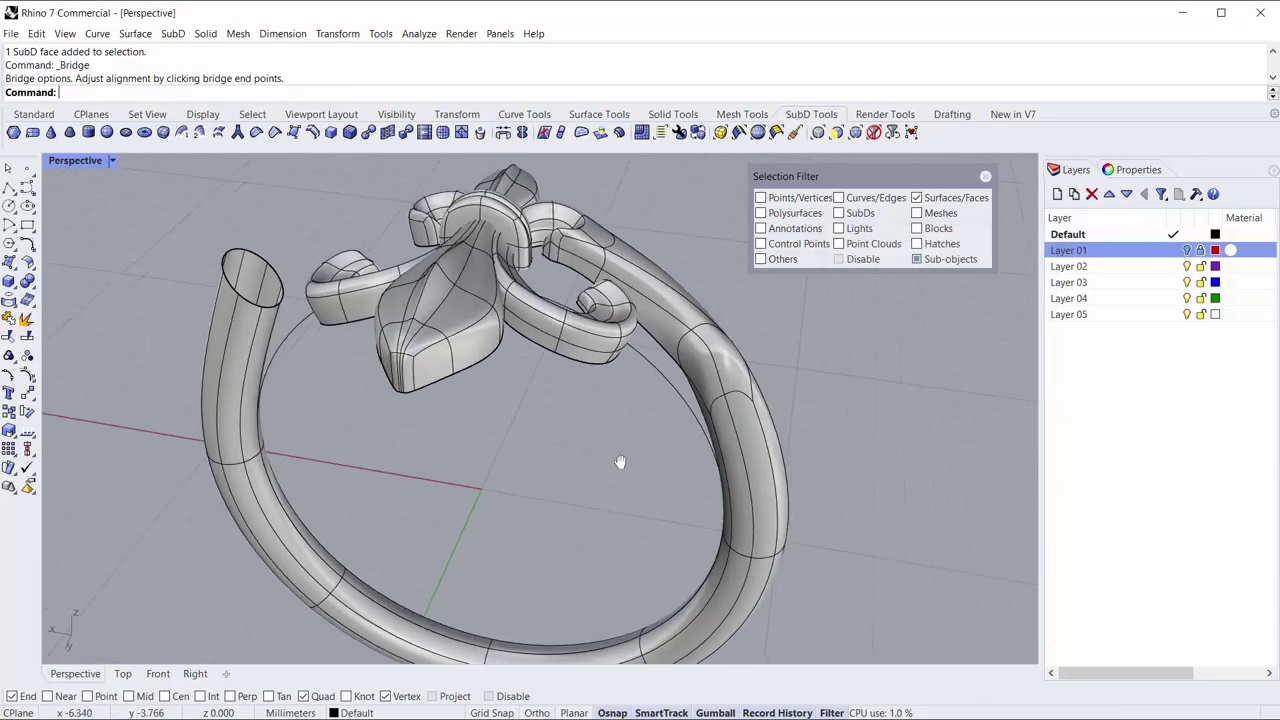
Bridge the faces on either side of the remaining gap along the band.
{"action": "scroll", "coordinate": [587, 390], "scroll_direction": "up", "scroll_amount": 3}
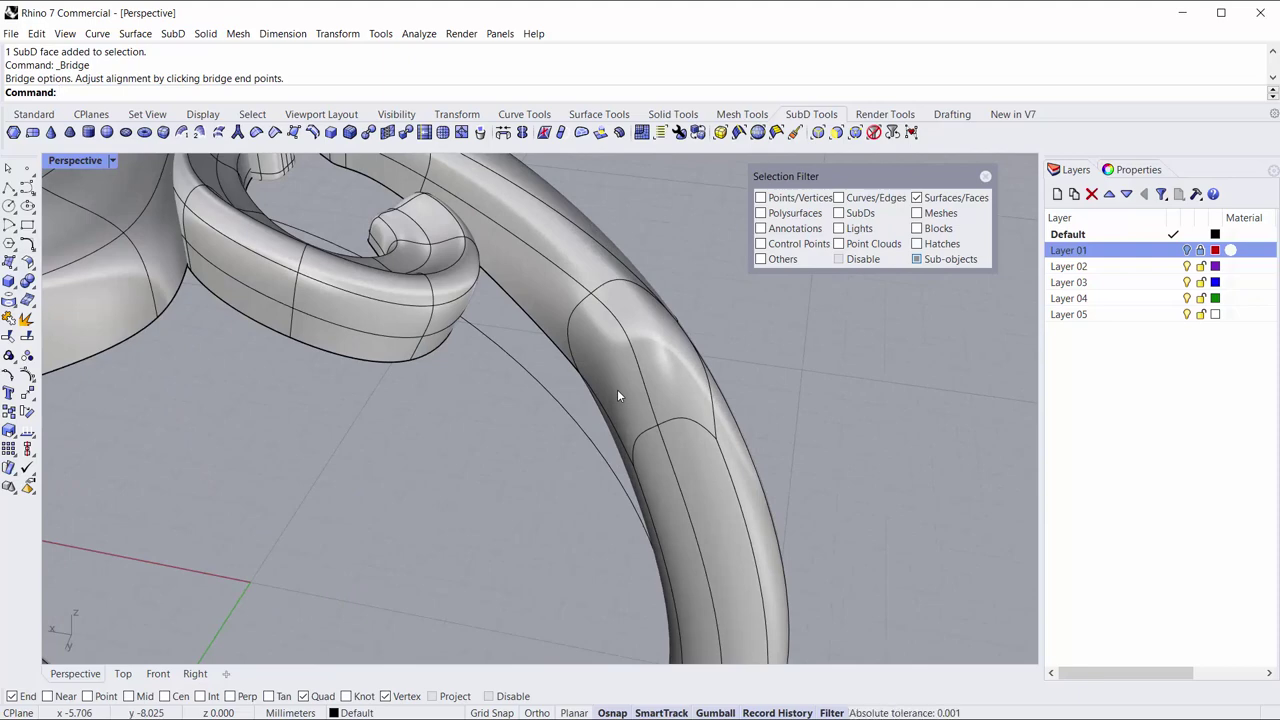
{"action": "left_click", "coordinate": [617, 395]}
{"action": "left_click", "coordinate": [685, 394], "text": "shift"}
{"action": "right_click_drag", "start_coordinate": [685, 394], "coordinate": [600, 400]}
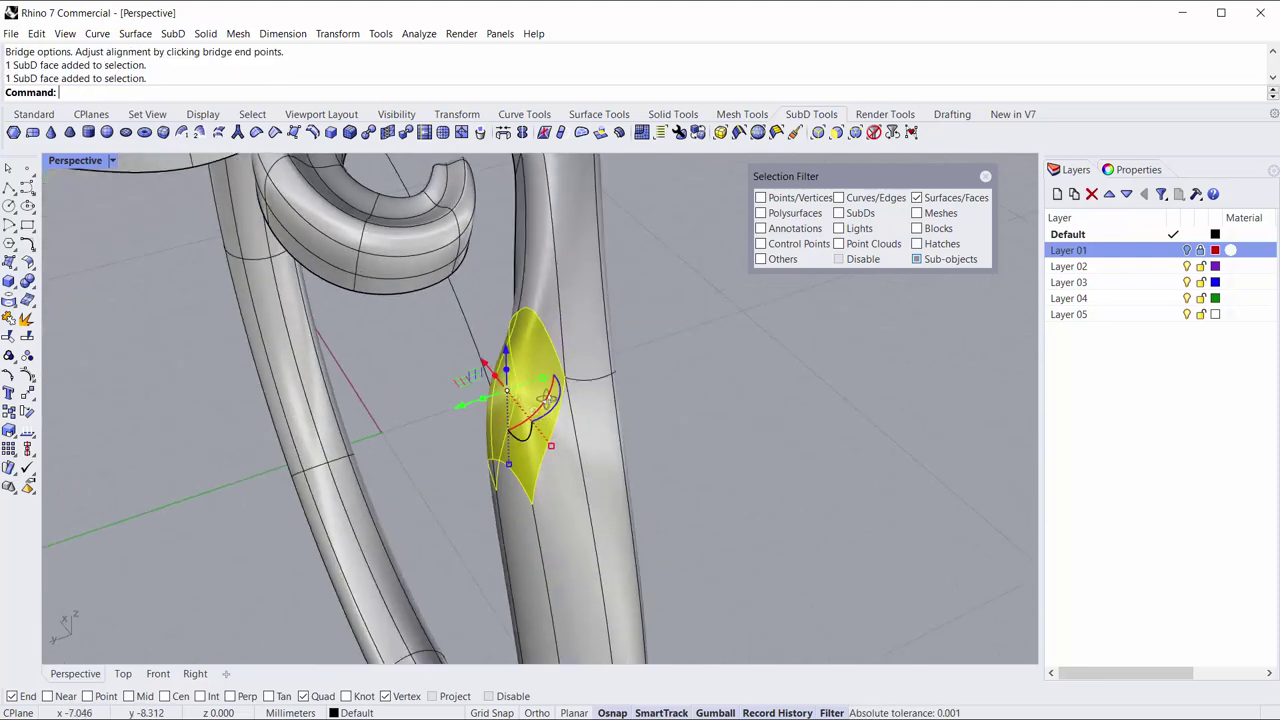
{"action": "scroll", "coordinate": [410, 264], "scroll_direction": "up", "scroll_amount": 3}
{"action": "scroll", "coordinate": [410, 283], "scroll_direction": "up", "scroll_amount": 3}
{"action": "left_click", "coordinate": [421, 259], "text": "shift"}
{"action": "mouse_move", "coordinate": [434, 275]}
{"action": "right_mouse_down"}
{"action": "mouse_move", "coordinate": [578, 305]}
{"action": "mouse_move", "coordinate": [520, 390]}
{"action": "right_mouse_up"}
{"action": "left_click", "coordinate": [503, 132]}
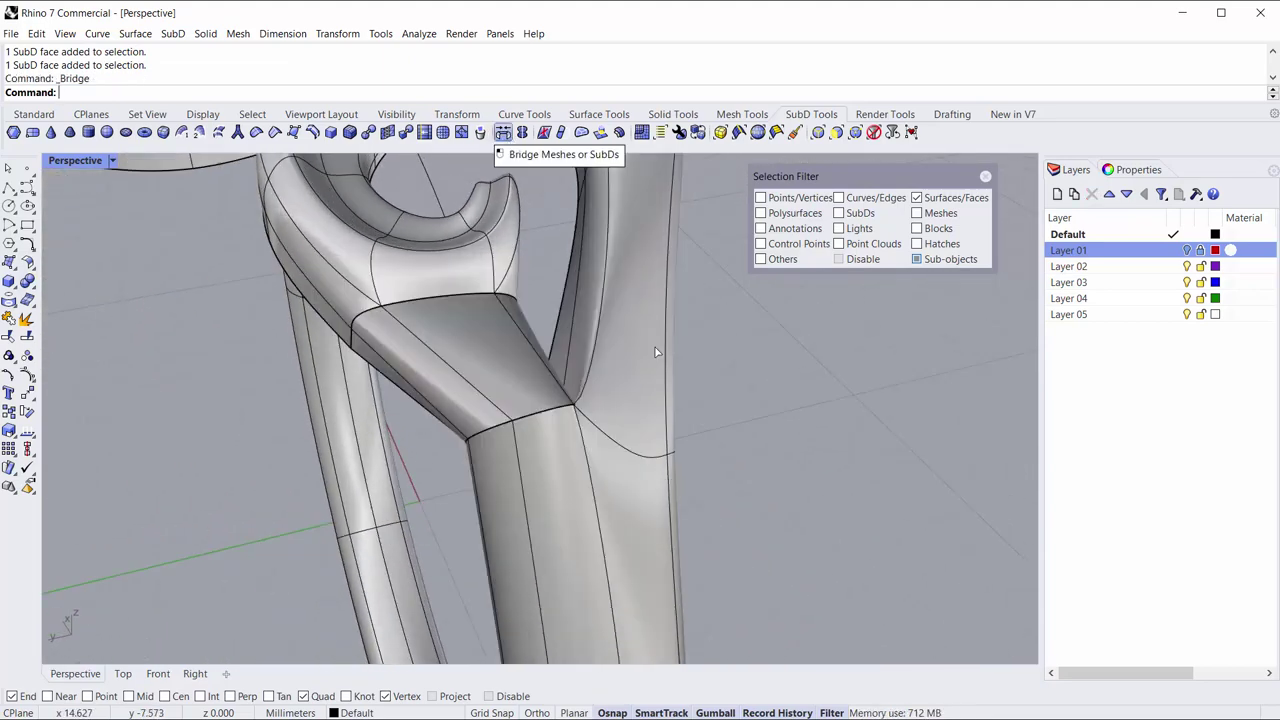
{"action": "left_click", "coordinate": [877, 404]}
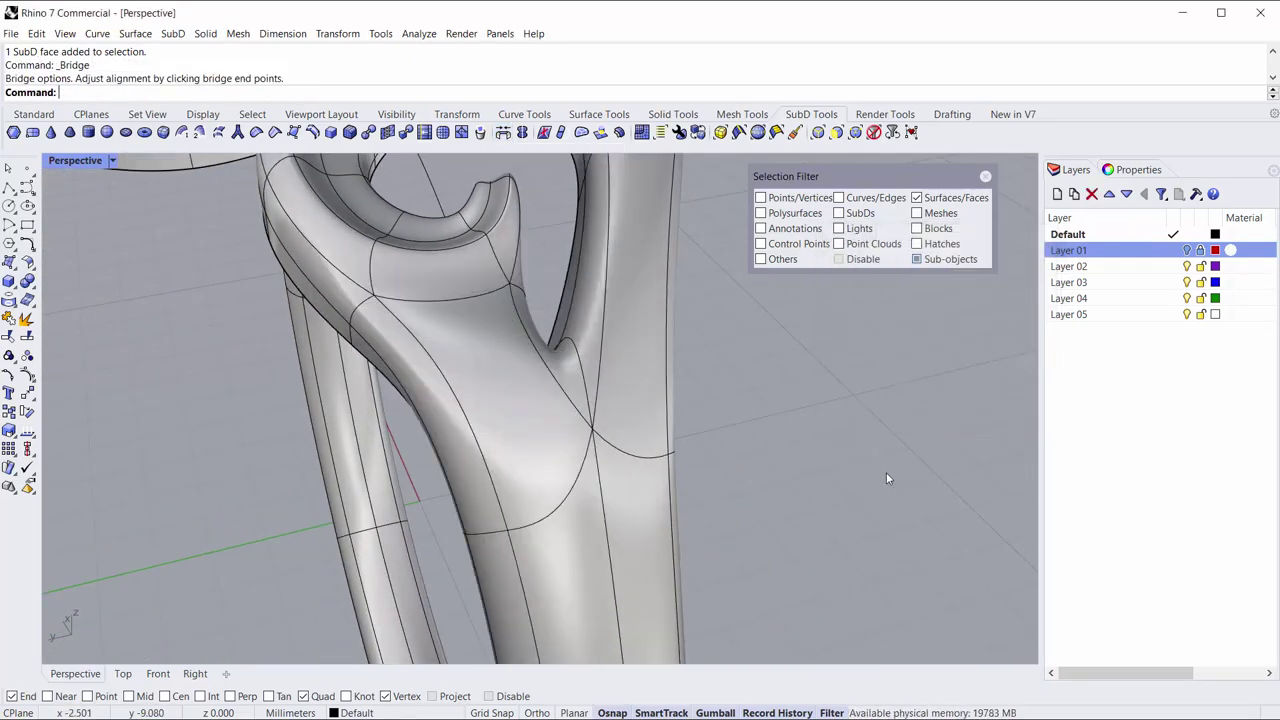
{"action": "scroll", "coordinate": [780, 505], "scroll_direction": "down", "scroll_amount": 5}
{"action": "mouse_move", "coordinate": [673, 541]}
{"action": "right_mouse_down"}
{"action": "mouse_move", "coordinate": [448, 480]}
{"action": "mouse_move", "coordinate": [494, 395]}
{"action": "mouse_move", "coordinate": [563, 411]}
{"action": "right_mouse_up"}
Delete the leftover curl piece with whole-object selection restored.
{"action": "left_click", "coordinate": [560, 410], "text": "ctrl+shift"}
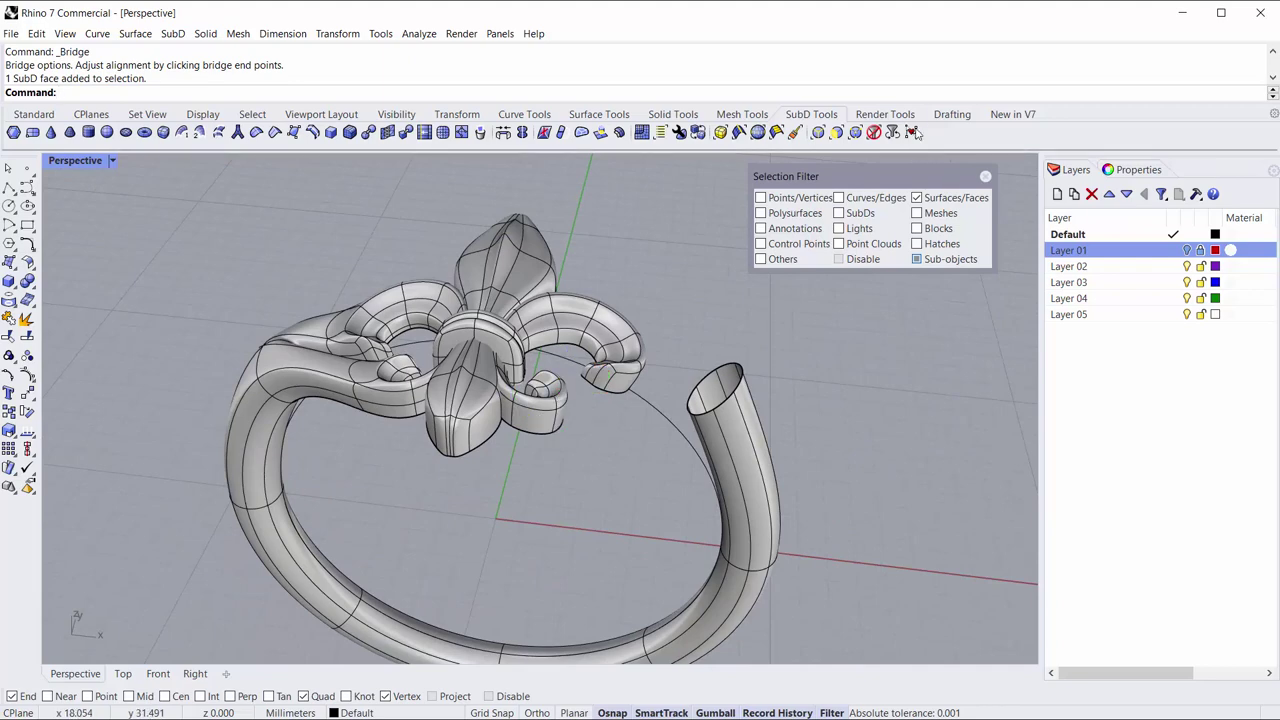
{"action": "left_click", "coordinate": [910, 132]}
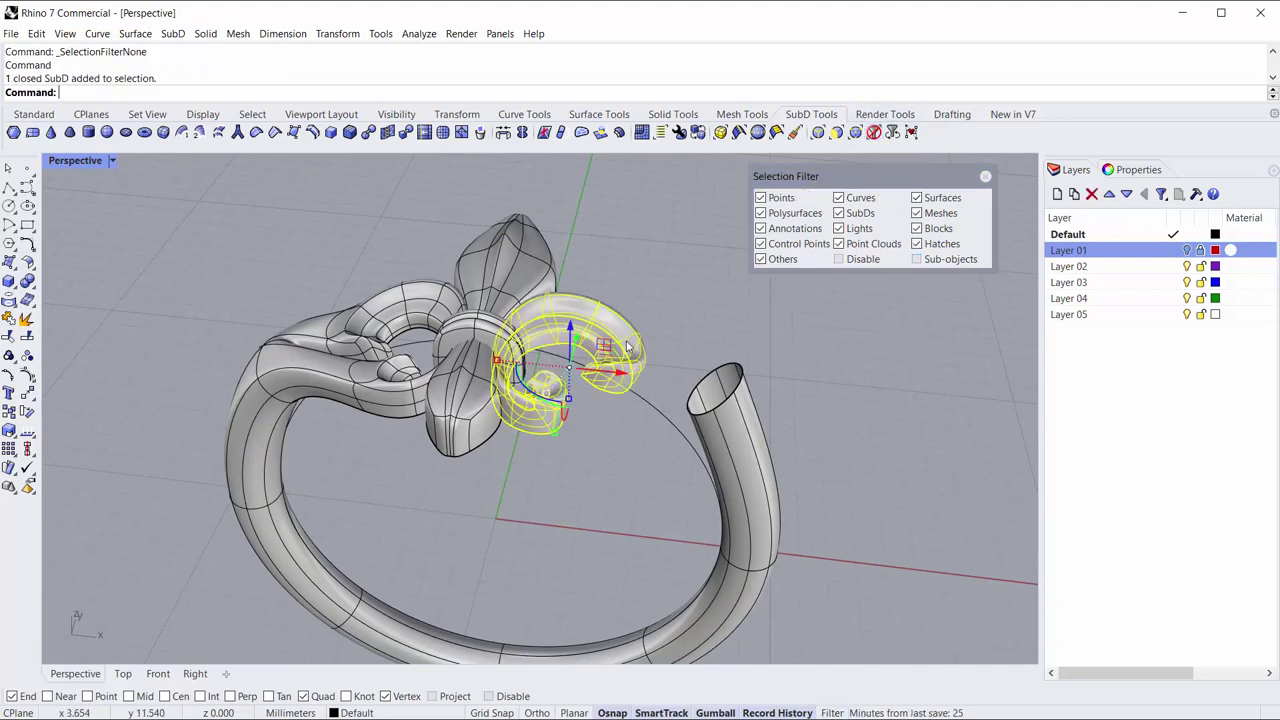
{"action": "key", "text": "Delete"}
{"action": "right_click_drag", "start_coordinate": [629, 342], "coordinate": [367, 337]}
Reflect the ring band and curl across the Y axis.
{"action": "left_click", "coordinate": [351, 309]}
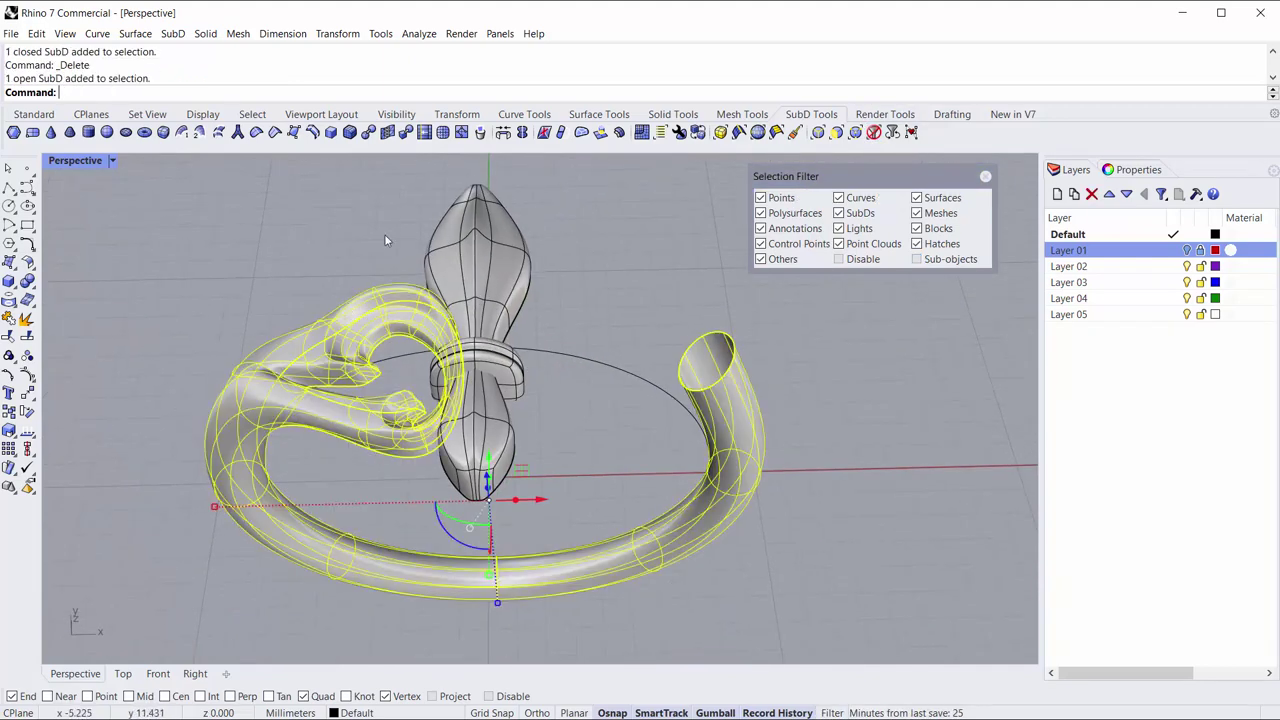
{"action": "left_click", "coordinate": [522, 134]}
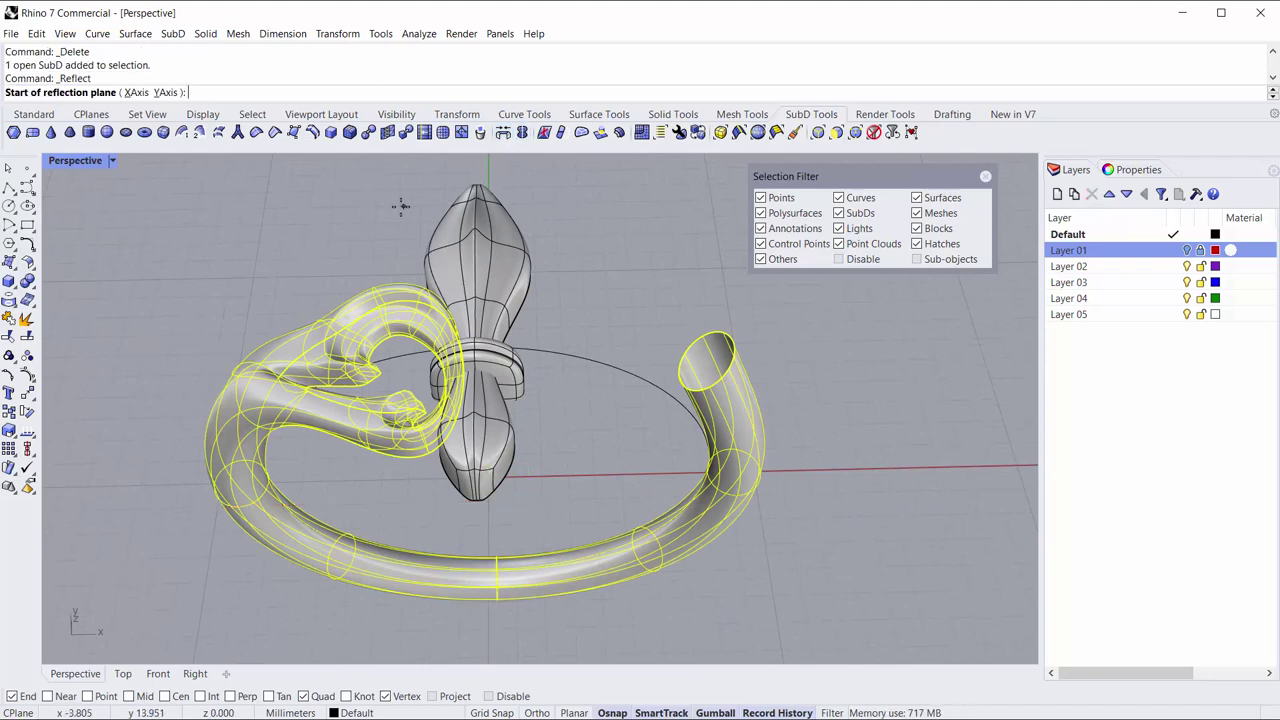
{"action": "right_click_drag", "start_coordinate": [398, 204], "coordinate": [500, 221]}
{"action": "left_click", "coordinate": [166, 92]}
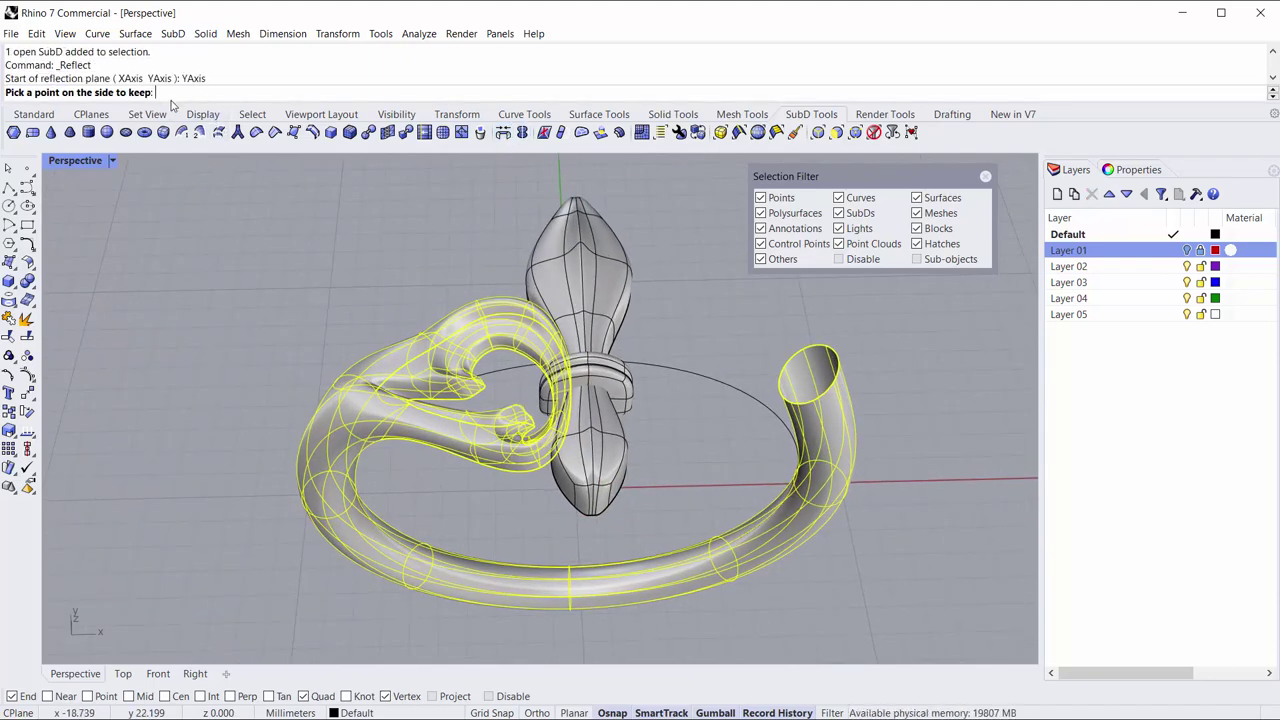
{"action": "left_click", "coordinate": [428, 240]}
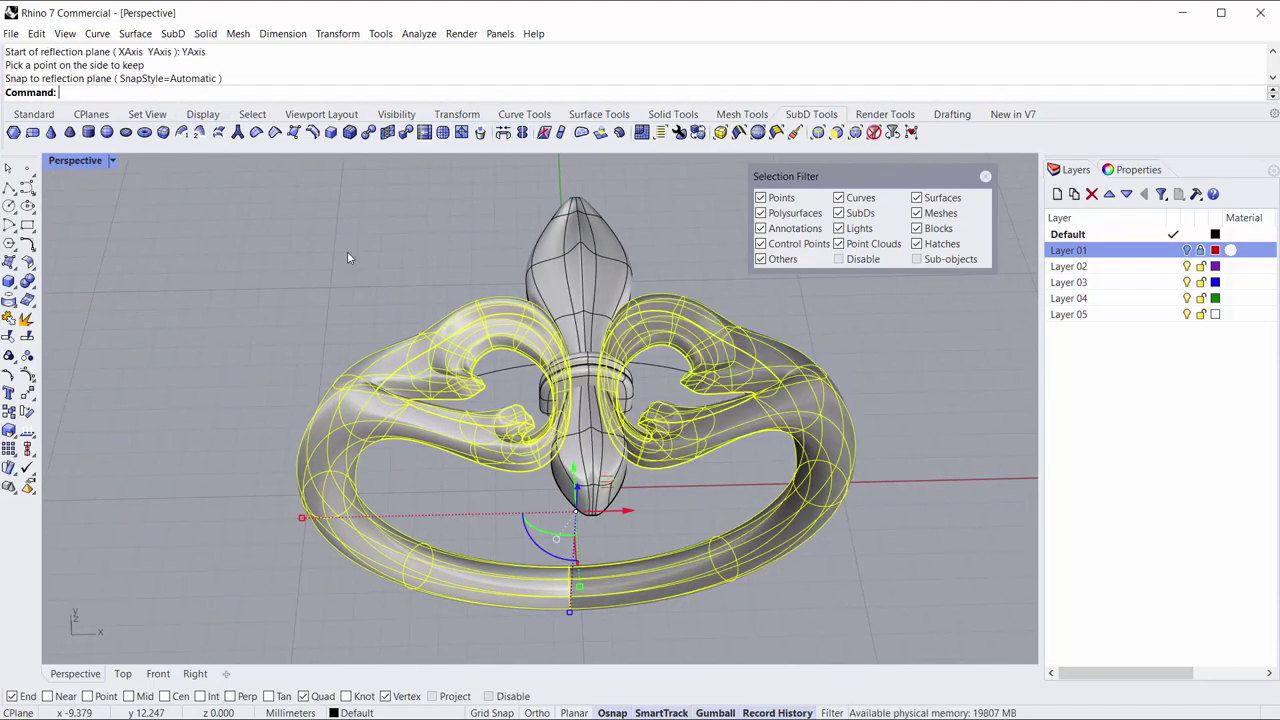
{"action": "left_click", "coordinate": [345, 282]}
{"action": "right_click_drag", "start_coordinate": [345, 282], "coordinate": [506, 290]}
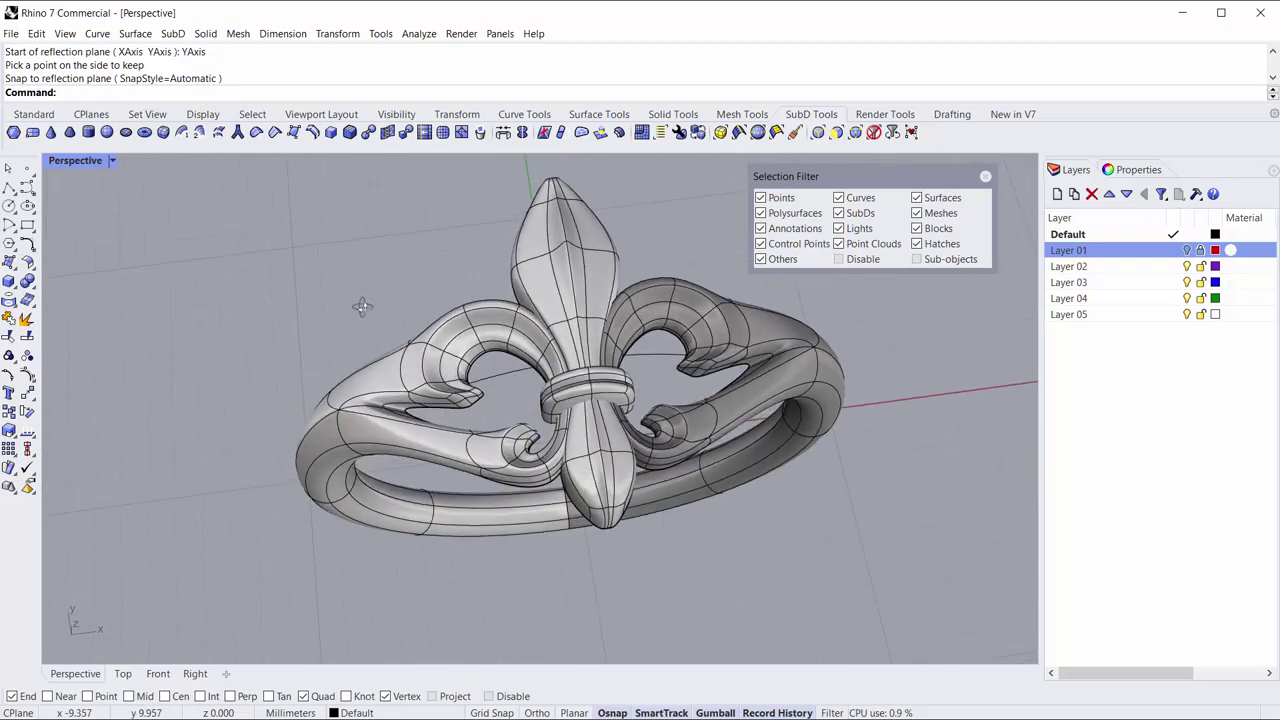
Reflect the fleur-de-lis body across the Y axis.
{"action": "left_click", "coordinate": [559, 275]}
{"action": "right_click_drag", "start_coordinate": [559, 275], "coordinate": [286, 248]}
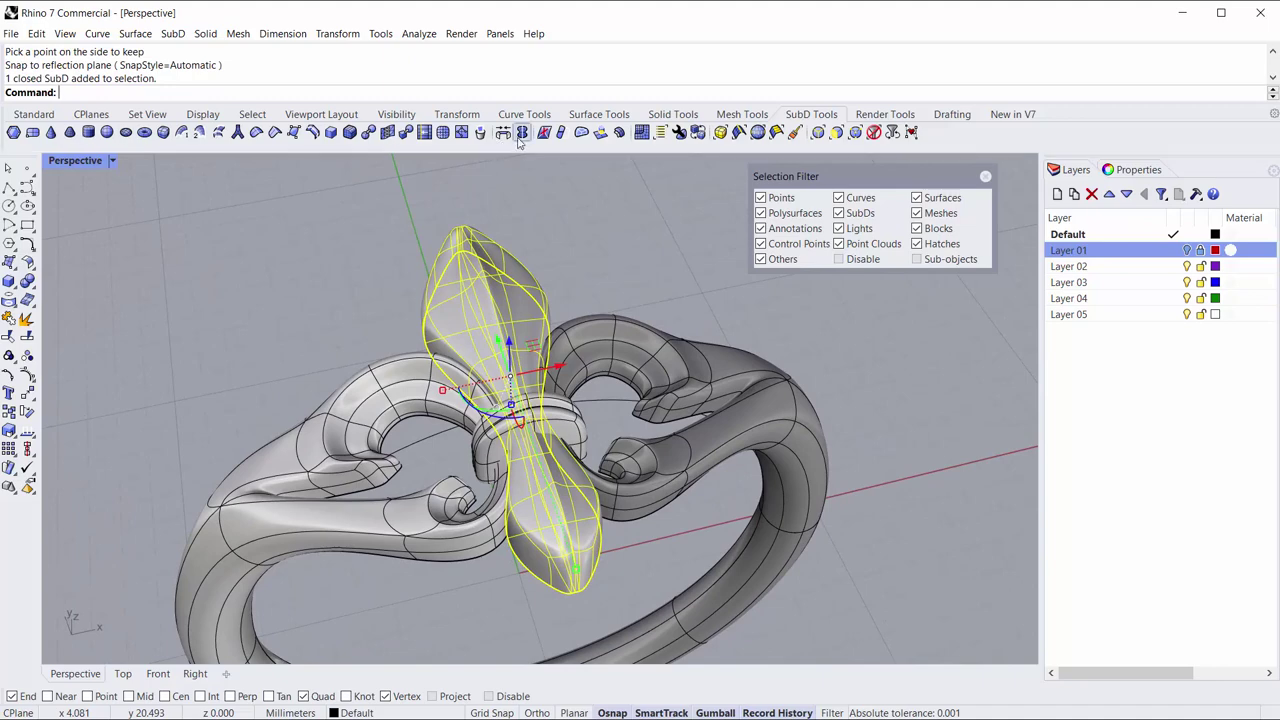
{"action": "left_click", "coordinate": [521, 132]}
{"action": "left_click", "coordinate": [165, 92]}
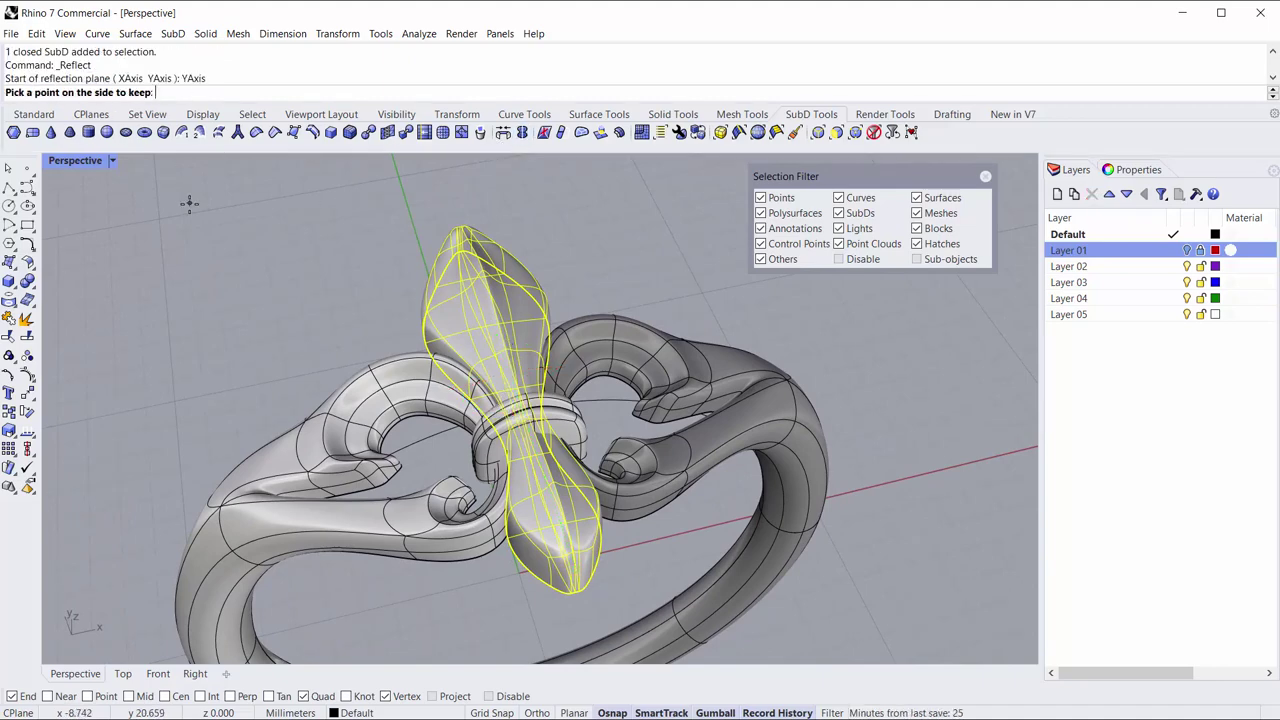
{"action": "left_click", "coordinate": [277, 289]}
{"action": "right_click_drag", "start_coordinate": [280, 261], "coordinate": [598, 476]}
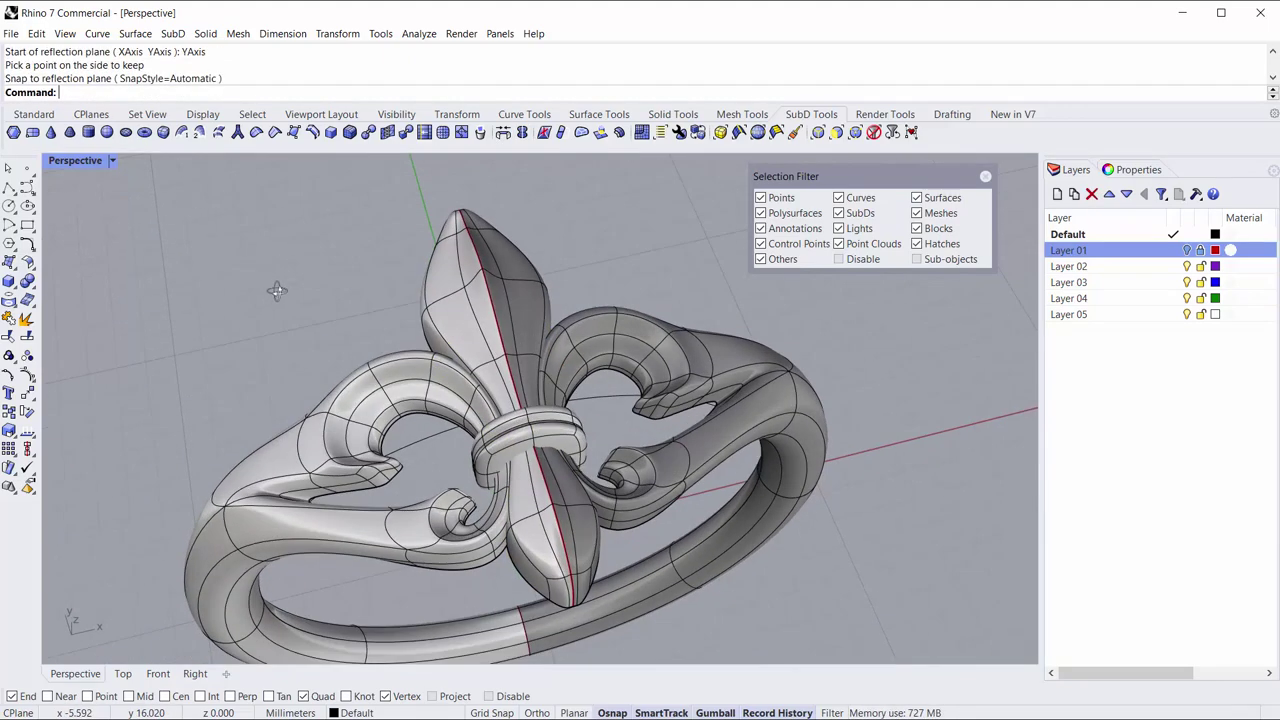
{"action": "scroll", "coordinate": [598, 476], "scroll_direction": "up", "scroll_amount": 3}
Repeat the Y-axis reflection on the ring band.
{"action": "left_click", "coordinate": [537, 417]}
{"action": "key", "text": "Return"}
{"action": "left_click", "coordinate": [165, 92]}
{"action": "left_click", "coordinate": [168, 272]}
{"action": "key", "text": "Escape"}
Reflect the small central band across the Y axis.
{"action": "left_click", "coordinate": [522, 440]}
{"action": "key", "text": "Return"}
{"action": "left_click", "coordinate": [165, 92]}
{"action": "left_click", "coordinate": [226, 229]}
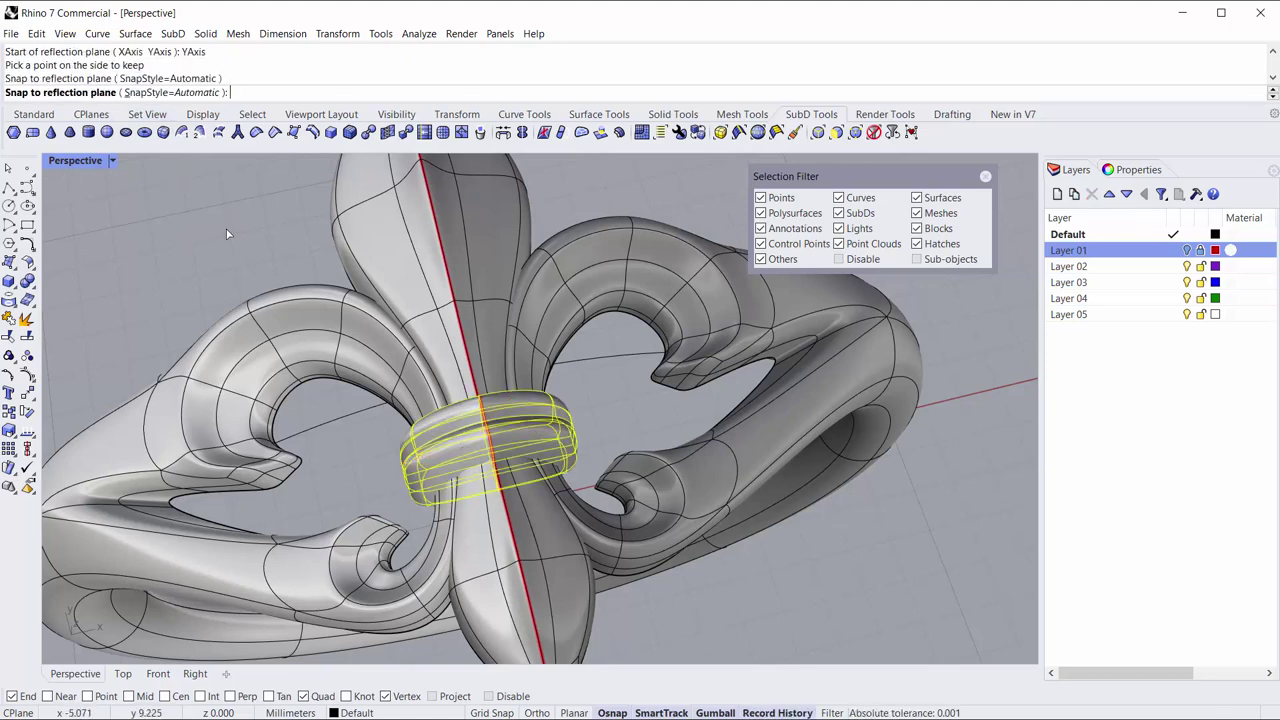
{"action": "mouse_move", "coordinate": [230, 240]}
{"action": "right_mouse_down"}
{"action": "mouse_move", "coordinate": [368, 210]}
{"action": "mouse_move", "coordinate": [487, 447]}
{"action": "right_mouse_up"}
{"action": "scroll", "coordinate": [487, 447], "scroll_direction": "up", "scroll_amount": 5}
{"action": "scroll", "coordinate": [487, 447], "scroll_direction": "up", "scroll_amount": 3}
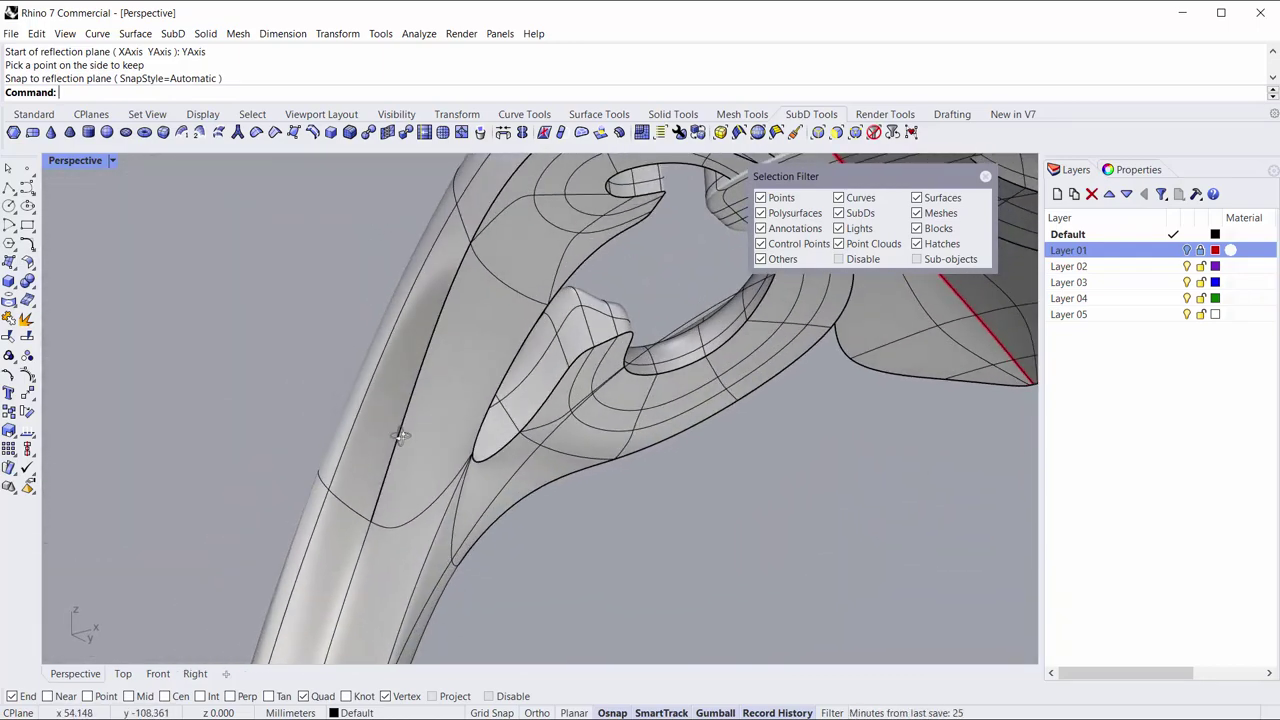
{"action": "scroll", "coordinate": [487, 447], "scroll_direction": "up", "scroll_amount": 2}
Remove creases from the inner-opening edge loop and the long shank edge loop.
{"action": "double_click", "coordinate": [487, 447]}
{"action": "scroll", "coordinate": [496, 464], "scroll_direction": "down", "scroll_amount": 2}
{"action": "right_click_drag", "start_coordinate": [475, 477], "coordinate": [467, 452]}
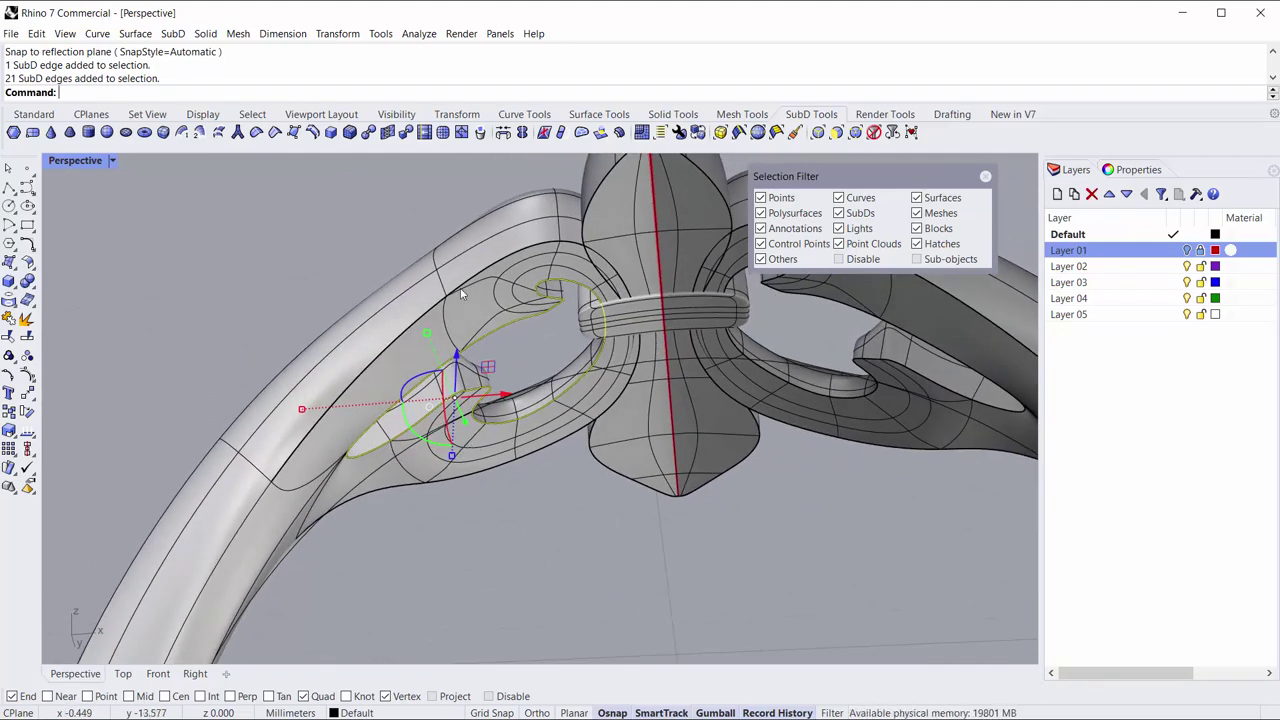
{"action": "left_click", "coordinate": [254, 137]}
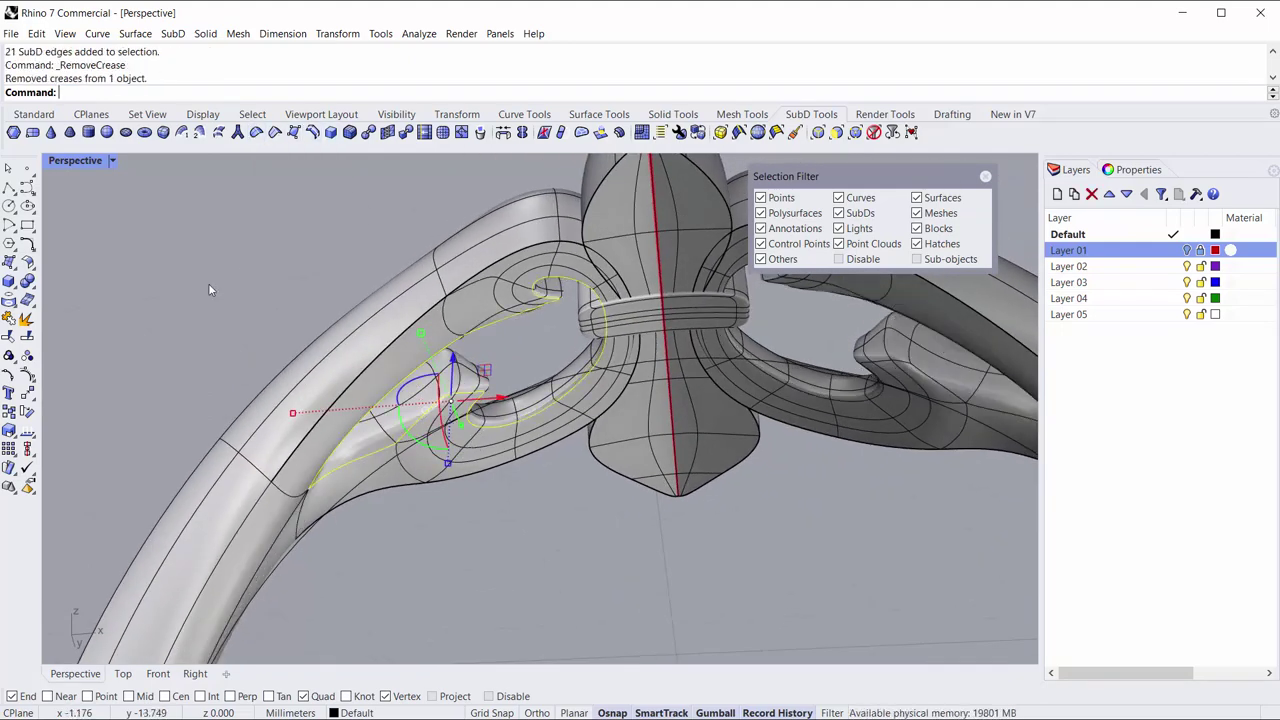
{"action": "right_click_drag", "start_coordinate": [208, 283], "coordinate": [300, 410]}
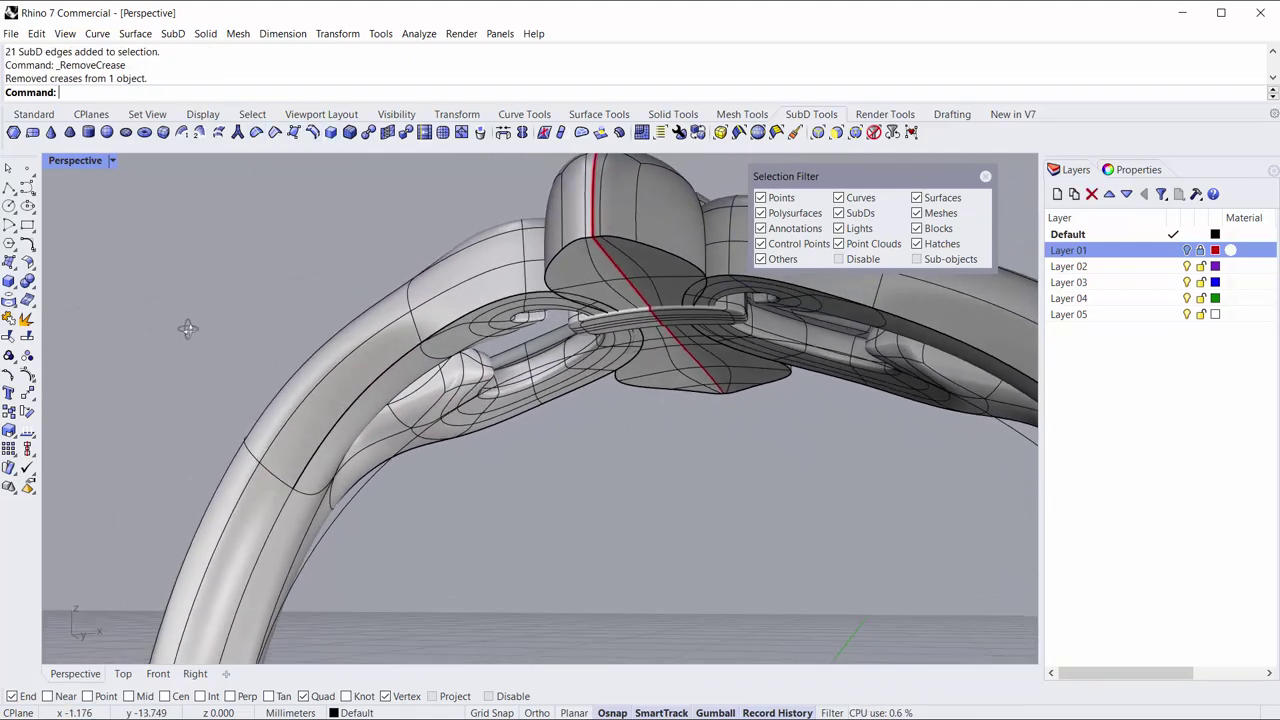
{"action": "double_click", "coordinate": [326, 438]}
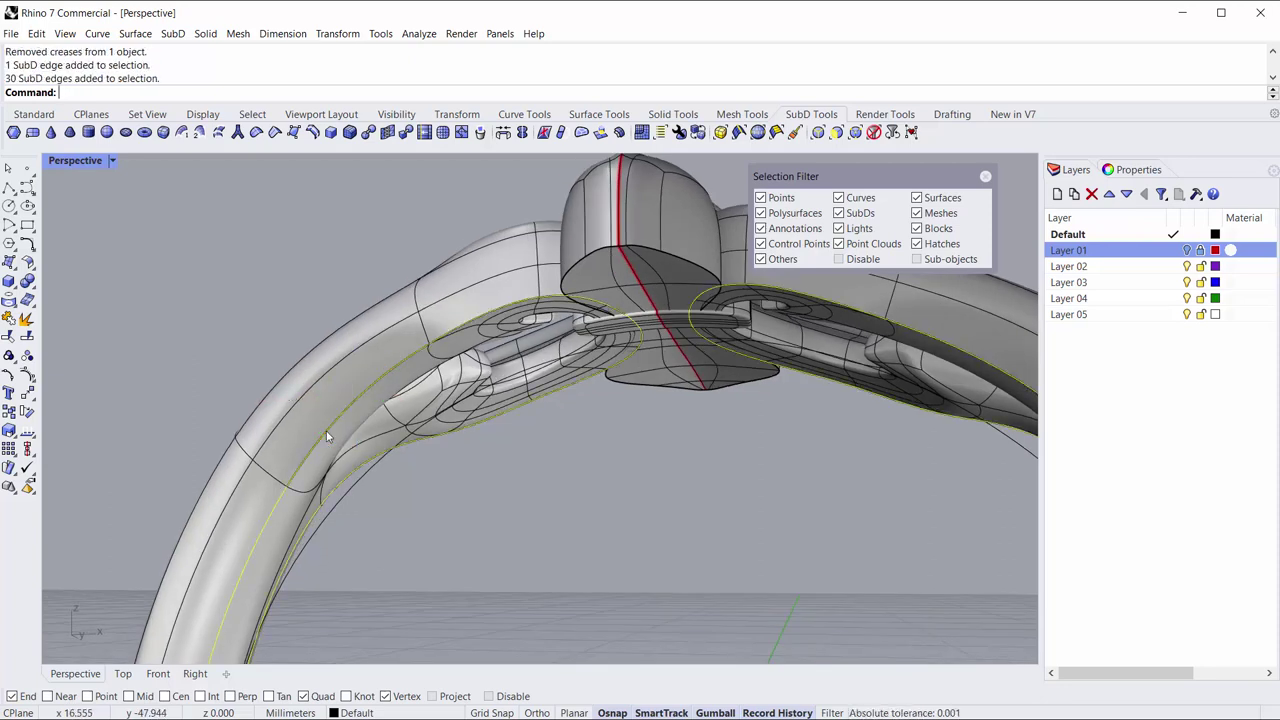
{"action": "left_click", "coordinate": [254, 137]}
Select two more shank edge loops and adjust them.
{"action": "mouse_move", "coordinate": [250, 287]}
{"action": "right_mouse_down"}
{"action": "mouse_move", "coordinate": [254, 323]}
{"action": "mouse_move", "coordinate": [374, 514]}
{"action": "mouse_move", "coordinate": [366, 503]}
{"action": "right_mouse_up"}
{"action": "double_click", "coordinate": [278, 479]}
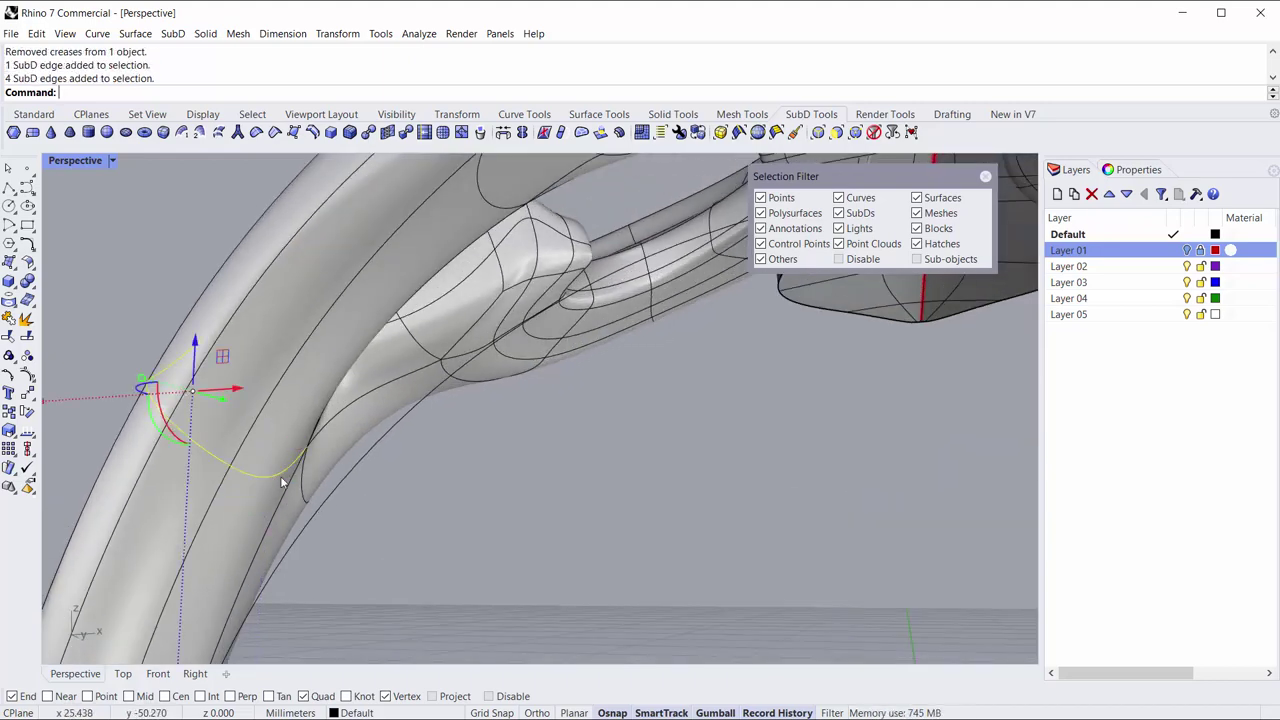
{"action": "double_click", "coordinate": [303, 490], "text": "shift"}
{"action": "right_click_drag", "start_coordinate": [411, 419], "coordinate": [470, 457]}
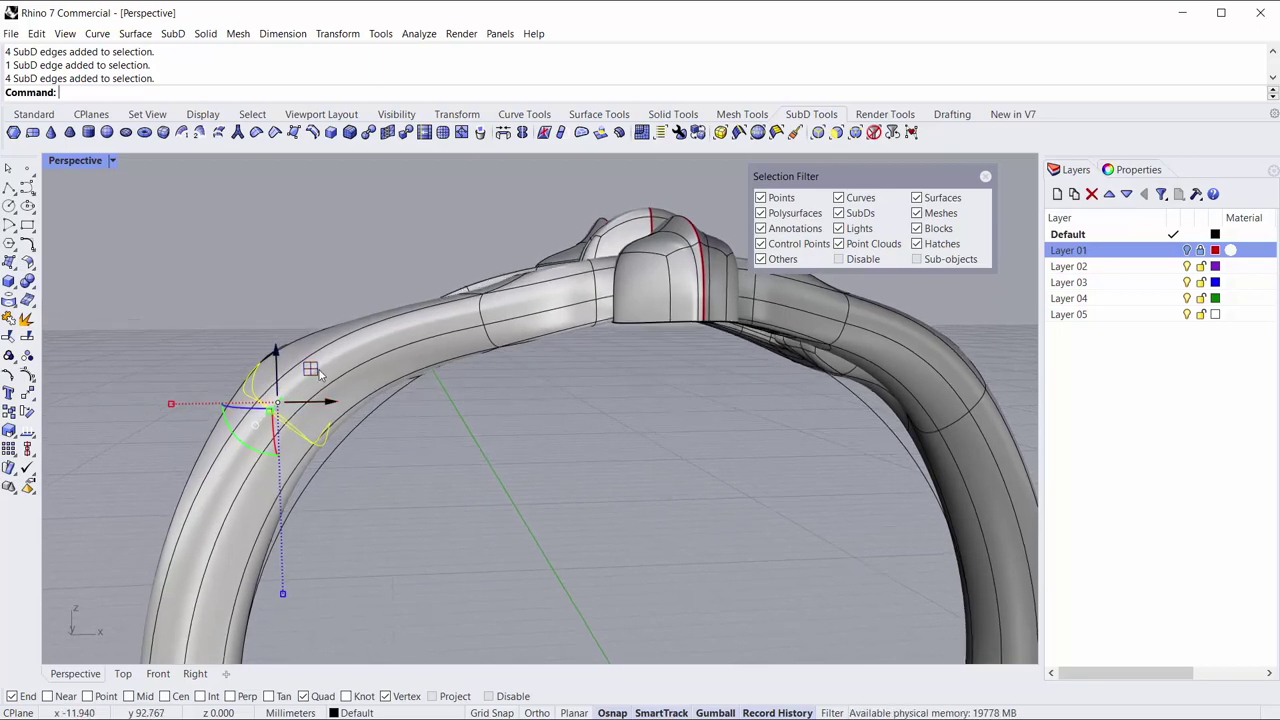
{"action": "left_click", "coordinate": [319, 373]}
Orbit around the ring to check the smoothed joins from front and three-quarter views.
{"action": "scroll", "coordinate": [469, 442], "scroll_direction": "down", "scroll_amount": 2}
{"action": "scroll", "coordinate": [472, 440], "scroll_direction": "down", "scroll_amount": 2}
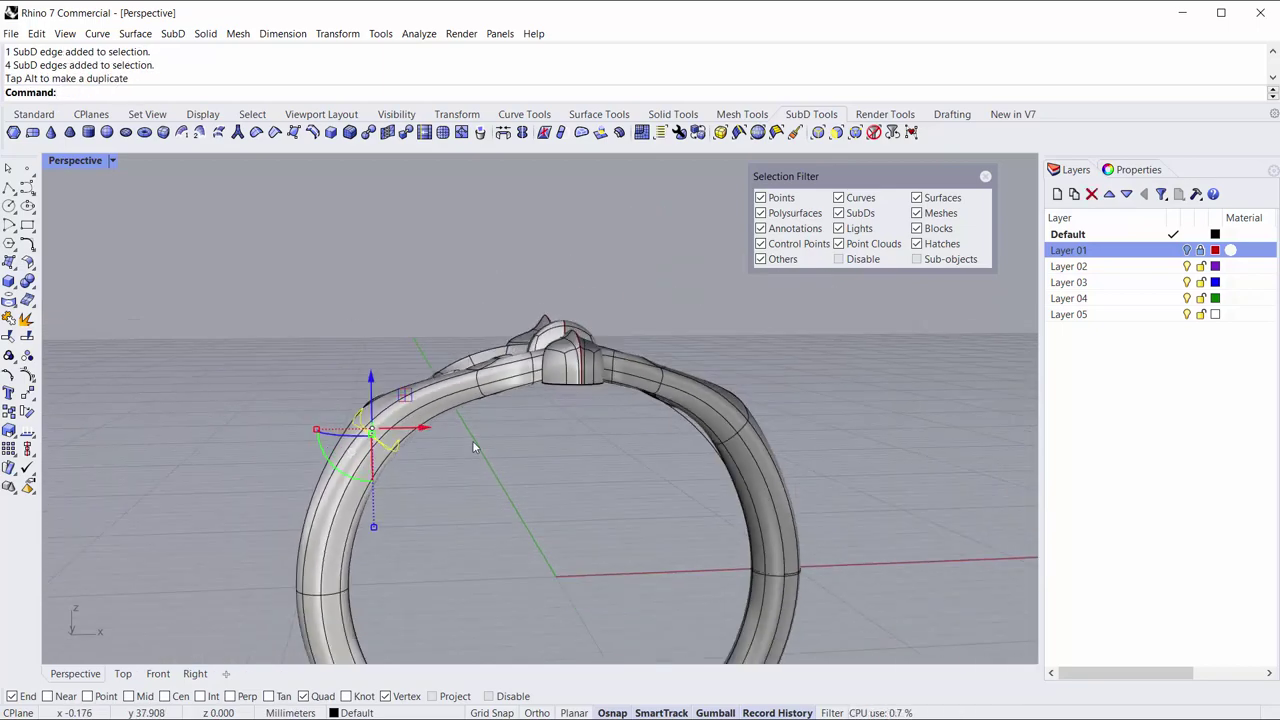
{"action": "right_click_drag", "start_coordinate": [472, 440], "coordinate": [468, 421]}
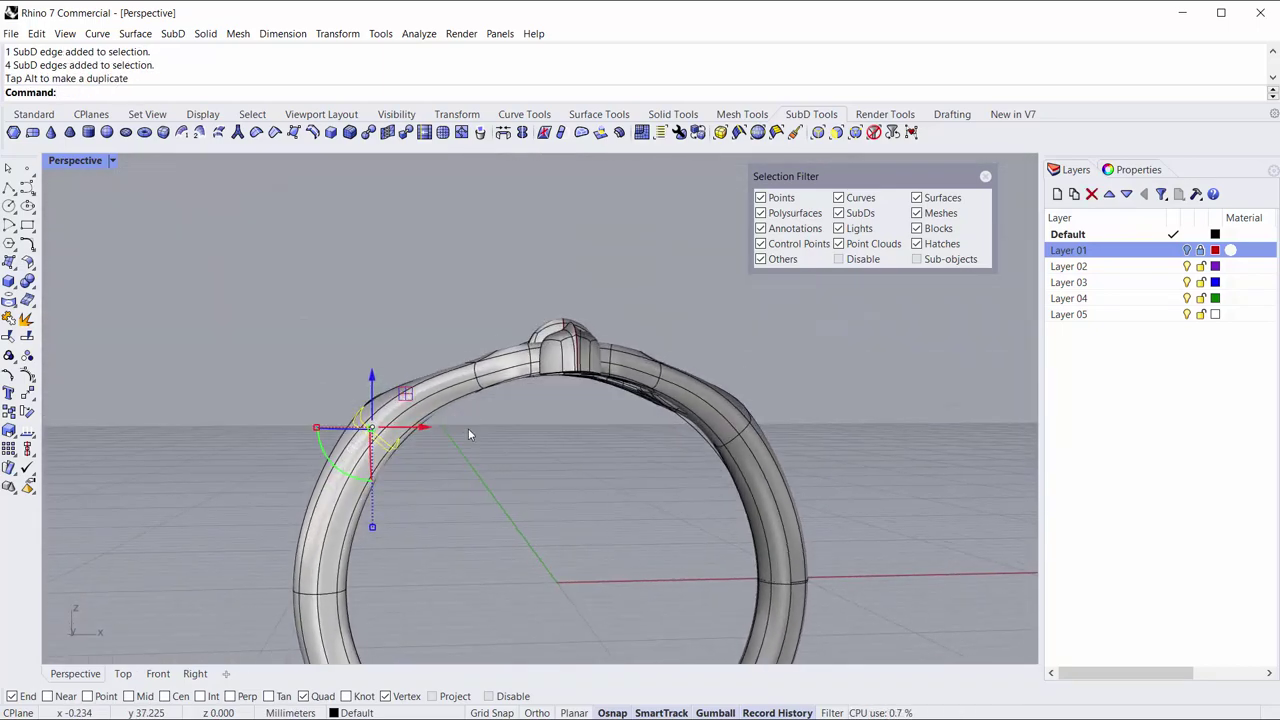
{"action": "scroll", "coordinate": [468, 351], "scroll_direction": "up", "scroll_amount": 5}
{"action": "mouse_move", "coordinate": [468, 351]}
{"action": "right_mouse_down"}
{"action": "mouse_move", "coordinate": [476, 529]}
{"action": "mouse_move", "coordinate": [468, 415]}
{"action": "right_mouse_up"}
{"action": "scroll", "coordinate": [476, 529], "scroll_direction": "up", "scroll_amount": 3}
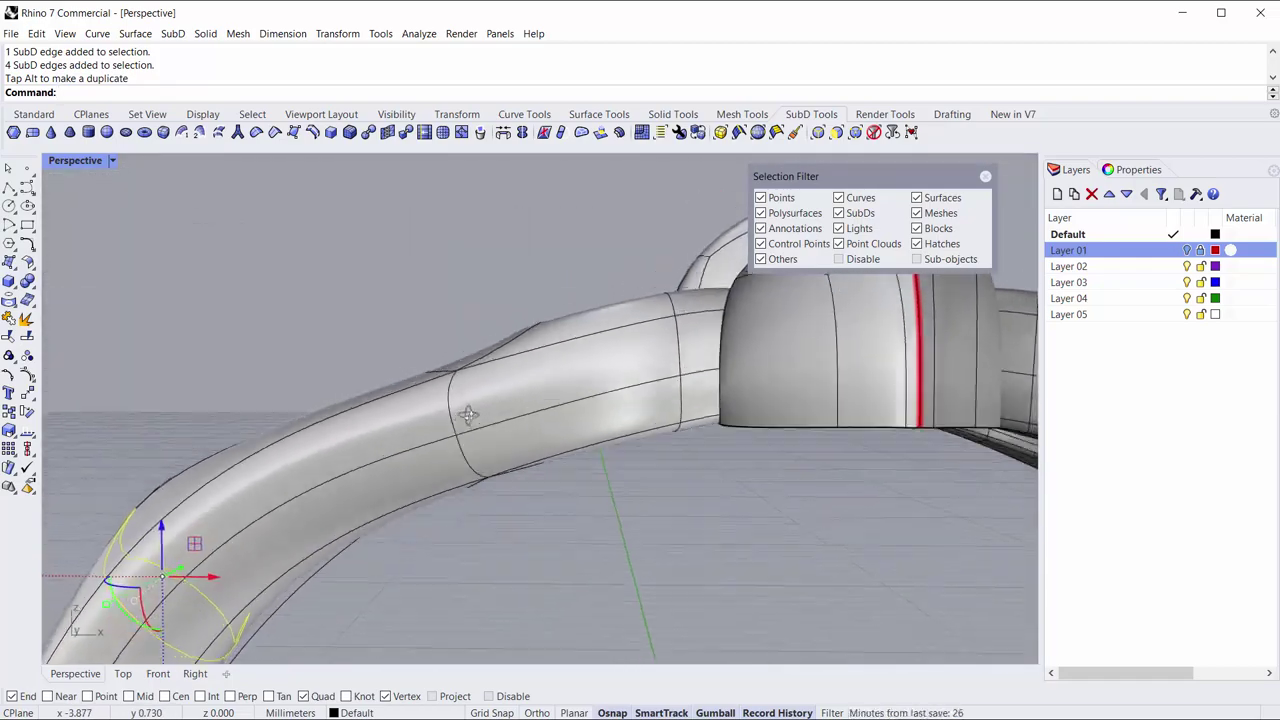
{"action": "scroll", "coordinate": [468, 415], "scroll_direction": "down", "scroll_amount": 5}
{"action": "right_click_drag", "start_coordinate": [468, 415], "coordinate": [336, 288]}
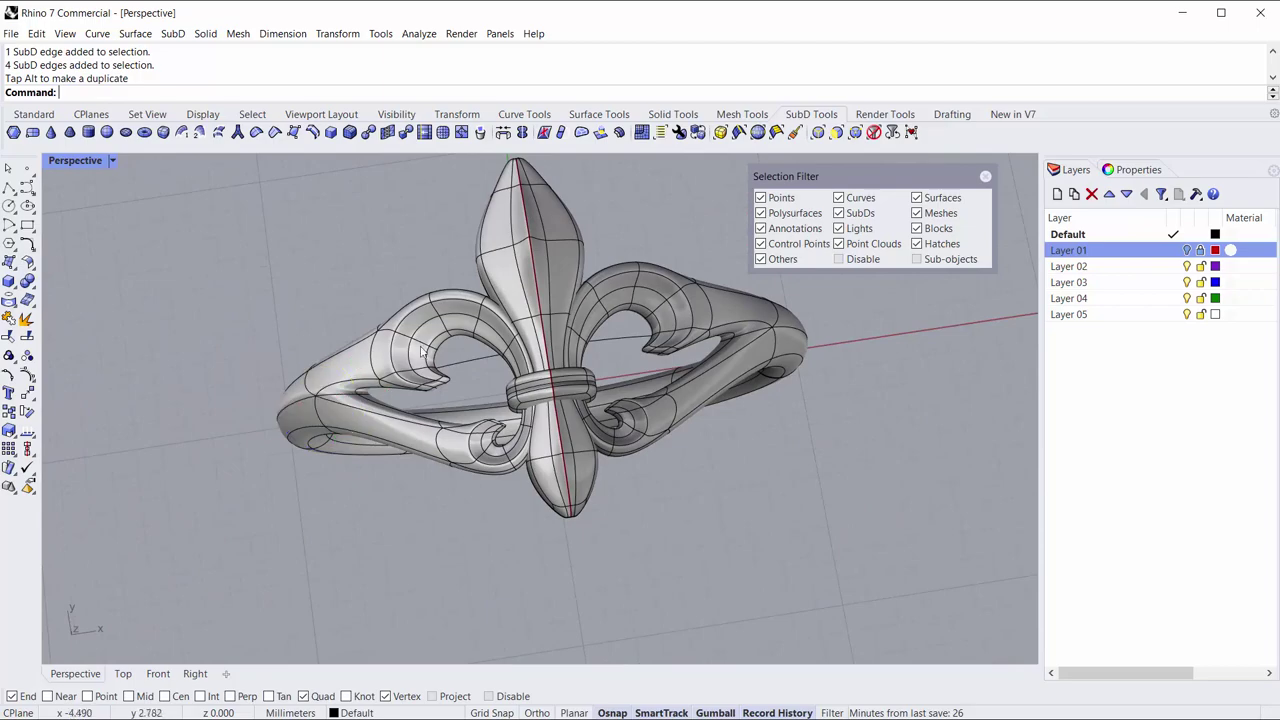
{"action": "mouse_move", "coordinate": [422, 357]}
{"action": "right_mouse_down"}
{"action": "mouse_move", "coordinate": [497, 370]}
{"action": "mouse_move", "coordinate": [654, 286]}
{"action": "mouse_move", "coordinate": [823, 314]}
{"action": "mouse_move", "coordinate": [900, 345]}
{"action": "mouse_move", "coordinate": [487, 412]}
{"action": "mouse_move", "coordinate": [578, 548]}
{"action": "mouse_move", "coordinate": [555, 438]}
{"action": "mouse_move", "coordinate": [540, 591]}
{"action": "right_mouse_up"}
{"action": "scroll", "coordinate": [497, 370], "scroll_direction": "down", "scroll_amount": 3}
Slide two edge loops on the ring band slightly sideways with the gumball.
{"action": "scroll", "coordinate": [500, 554], "scroll_direction": "up", "scroll_amount": 5}
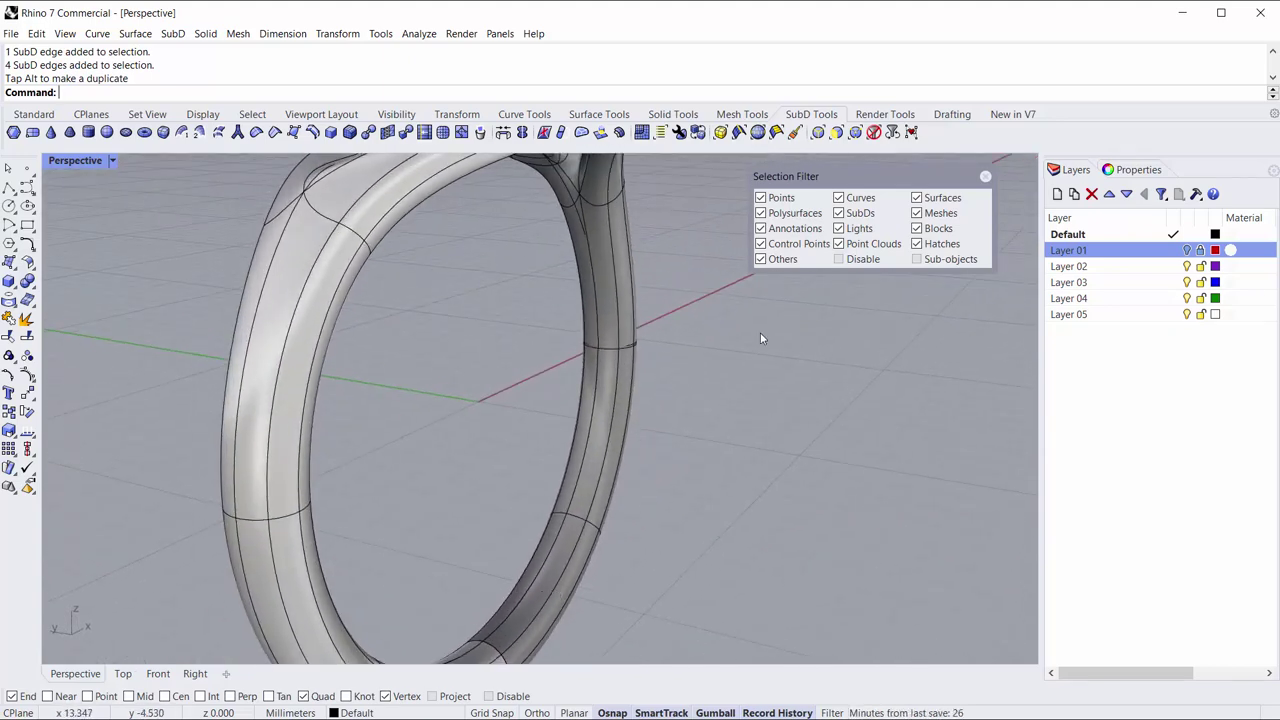
{"action": "double_click", "coordinate": [614, 433]}
{"action": "right_click_drag", "start_coordinate": [614, 433], "coordinate": [637, 437]}
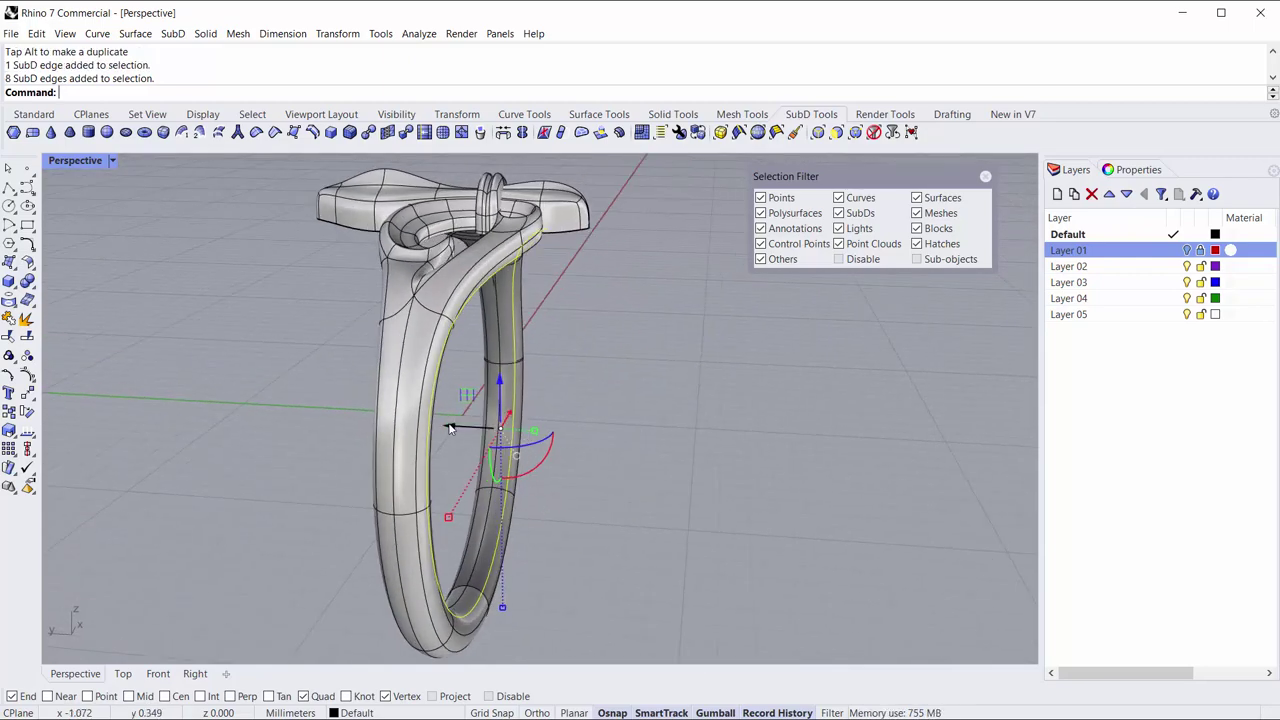
{"action": "left_click_drag", "start_coordinate": [450, 428], "coordinate": [460, 426]}
{"action": "mouse_move", "coordinate": [615, 552]}
{"action": "right_mouse_down"}
{"action": "mouse_move", "coordinate": [472, 552]}
{"action": "mouse_move", "coordinate": [372, 450]}
{"action": "mouse_move", "coordinate": [406, 551]}
{"action": "mouse_move", "coordinate": [455, 388]}
{"action": "right_mouse_up"}
{"action": "double_click", "coordinate": [403, 567]}
{"action": "left_click_drag", "start_coordinate": [484, 395], "coordinate": [492, 397]}
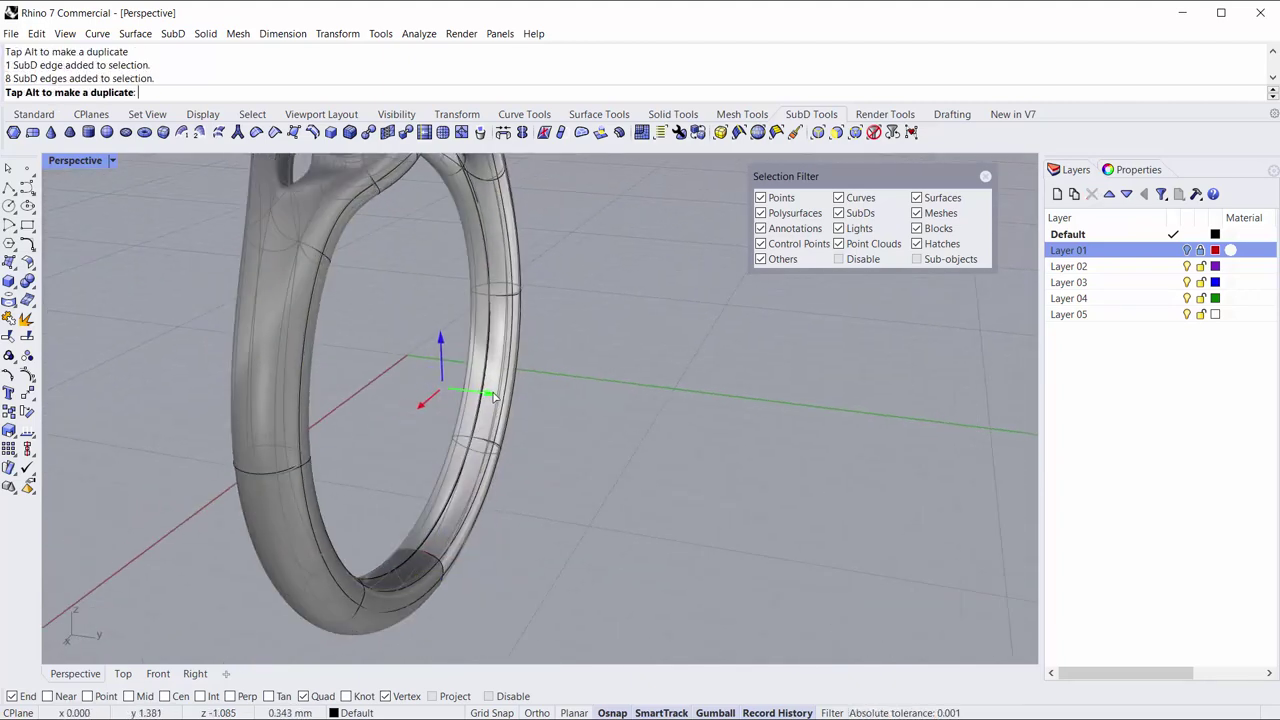
{"action": "left_click_drag", "start_coordinate": [492, 397], "coordinate": [494, 398]}
{"action": "mouse_move", "coordinate": [494, 398]}
{"action": "right_mouse_down"}
{"action": "mouse_move", "coordinate": [642, 463]}
{"action": "mouse_move", "coordinate": [506, 470]}
{"action": "mouse_move", "coordinate": [429, 452]}
{"action": "mouse_move", "coordinate": [725, 465]}
{"action": "mouse_move", "coordinate": [657, 414]}
{"action": "mouse_move", "coordinate": [580, 421]}
{"action": "mouse_move", "coordinate": [563, 334]}
{"action": "mouse_move", "coordinate": [575, 430]}
{"action": "mouse_move", "coordinate": [569, 420]}
{"action": "right_mouse_up"}
{"action": "scroll", "coordinate": [569, 420], "scroll_direction": "up", "scroll_amount": 2}
{"action": "scroll", "coordinate": [537, 428], "scroll_direction": "up", "scroll_amount": 2}
Create a new Metal material coloured Silver and assign it to the three selected SubDs.
{"action": "left_click", "coordinate": [537, 428]}
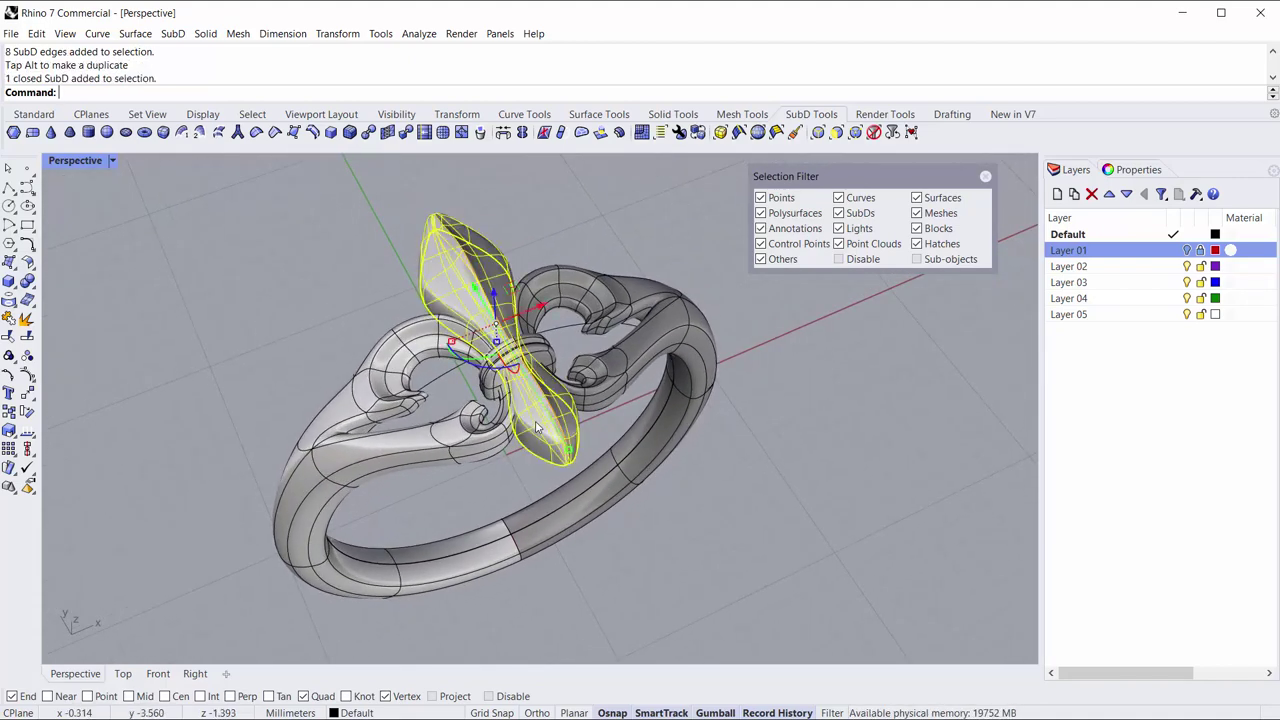
{"action": "left_click", "coordinate": [480, 453], "text": "shift"}
{"action": "left_click", "coordinate": [485, 386], "text": "shift"}
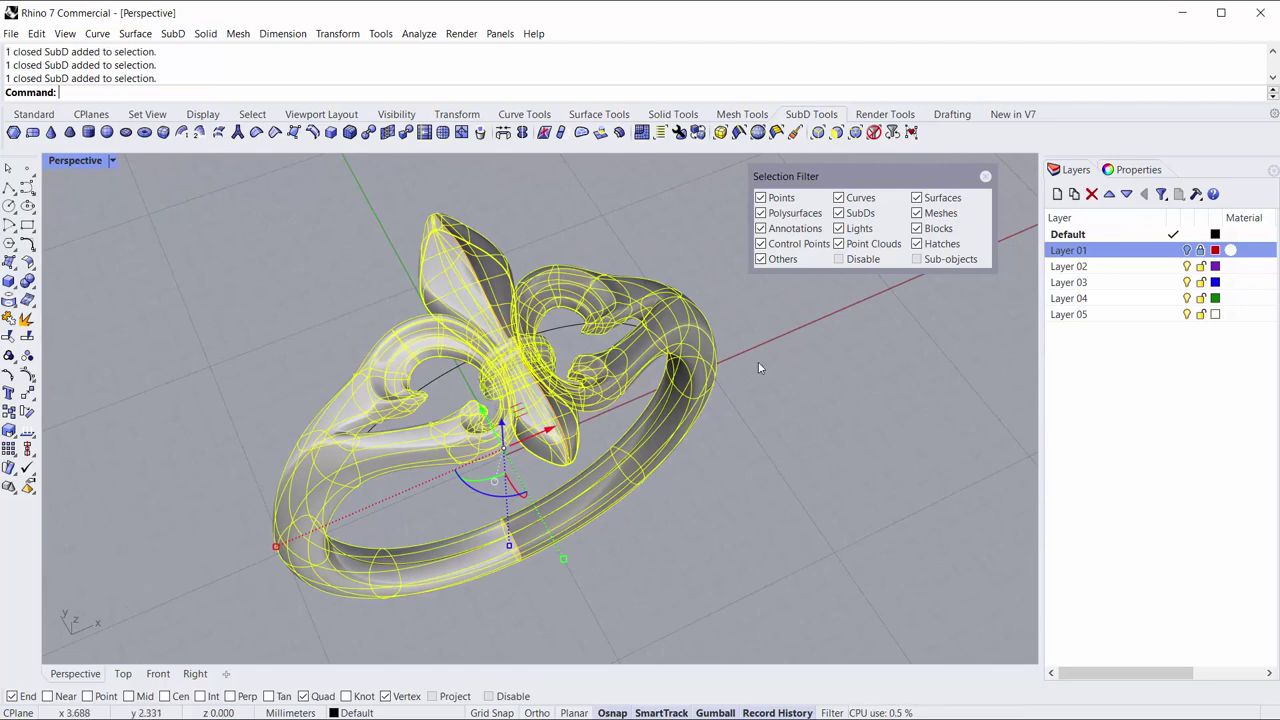
{"action": "left_click", "coordinate": [1155, 173]}
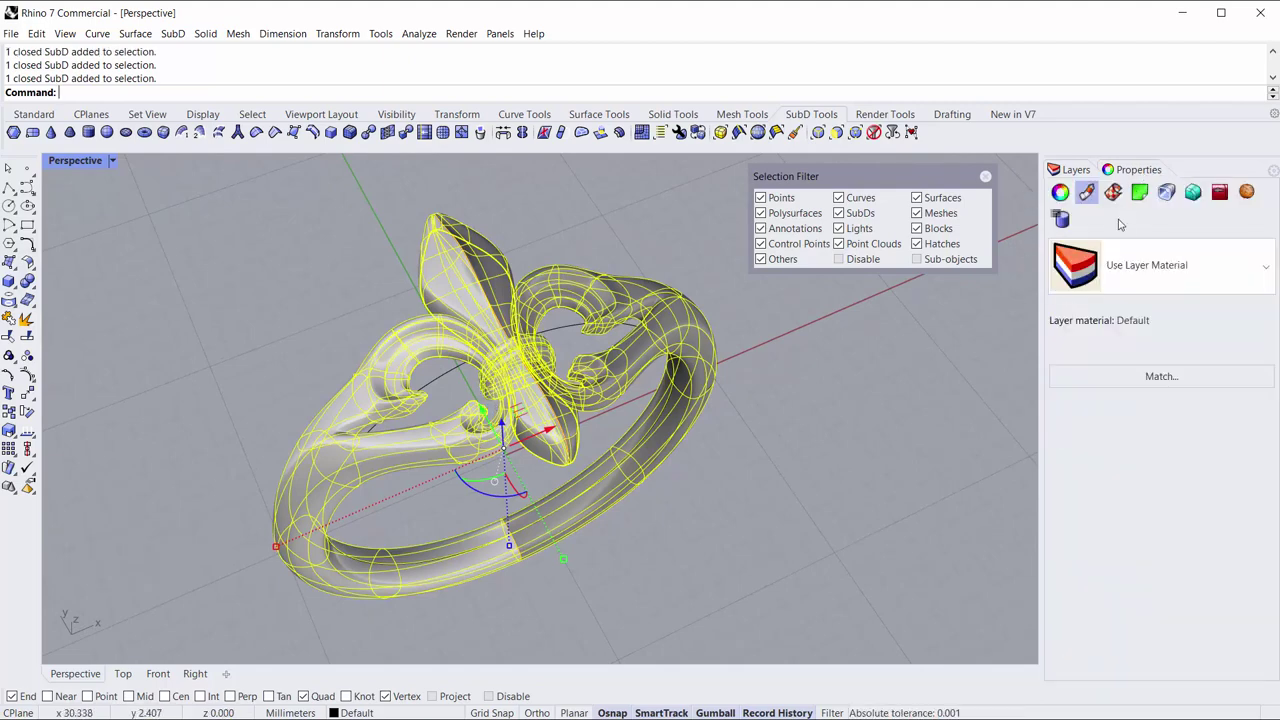
{"action": "left_click", "coordinate": [1145, 272]}
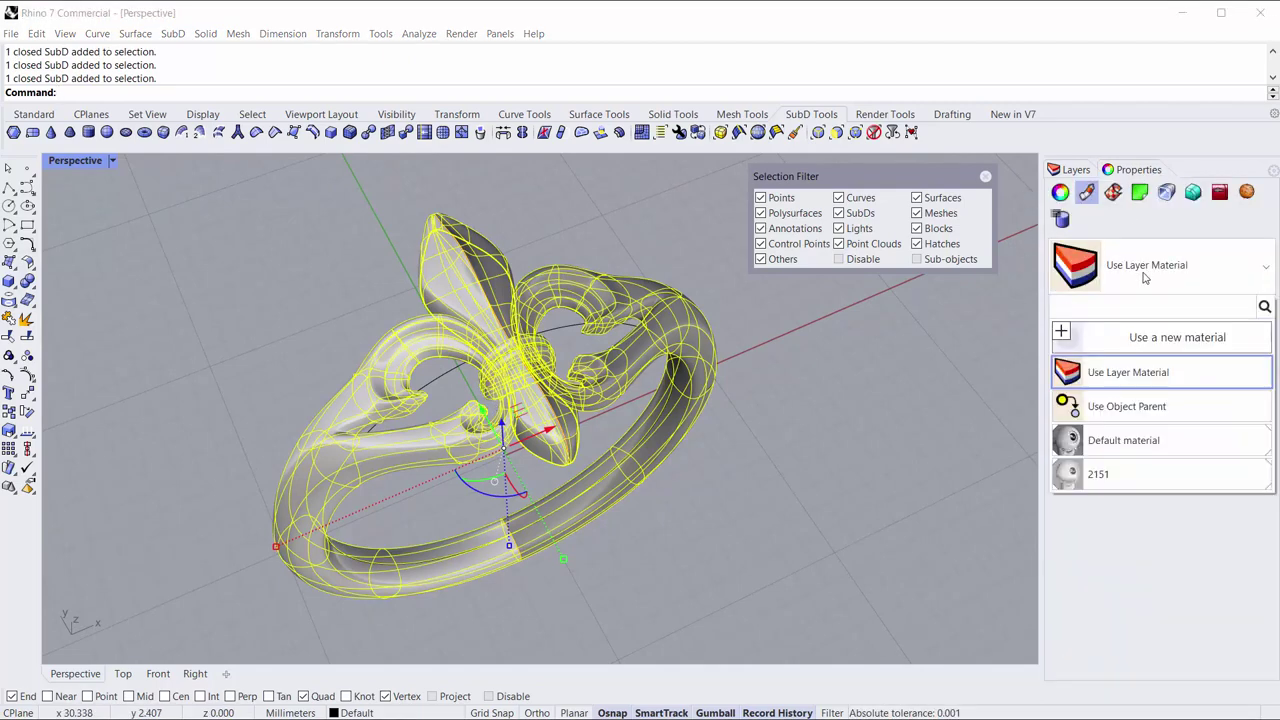
{"action": "left_click", "coordinate": [1116, 338]}
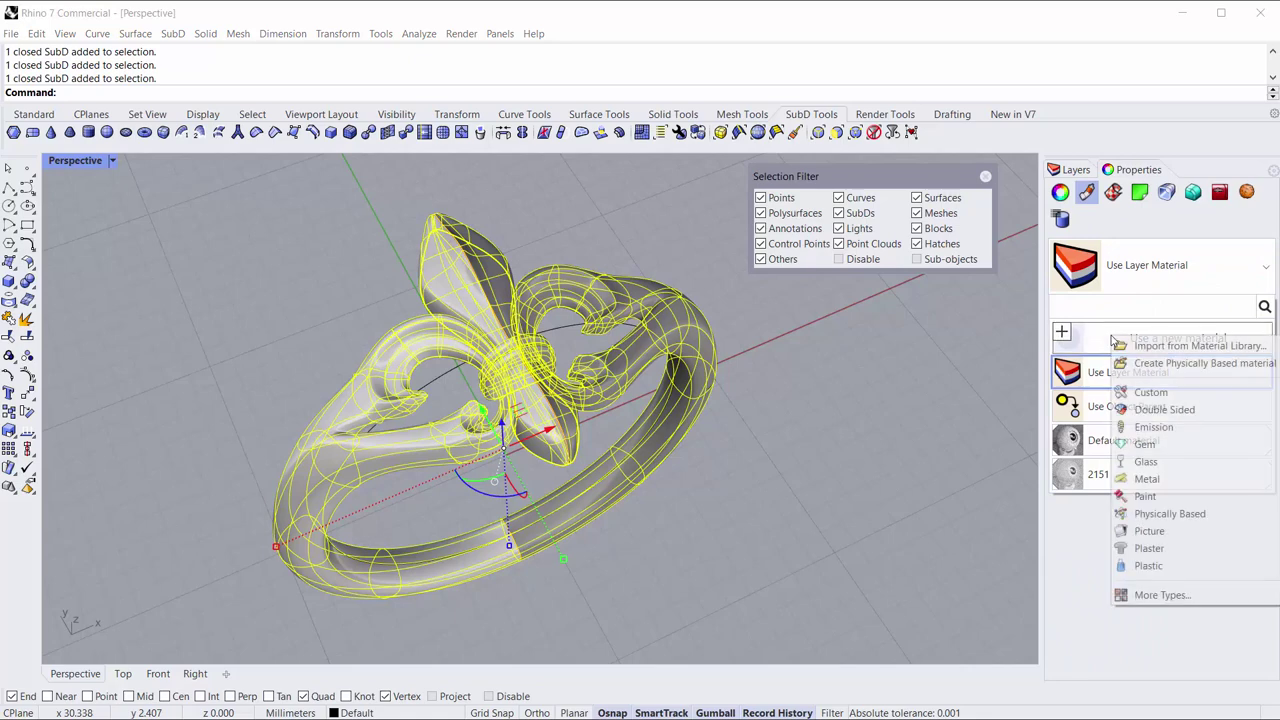
{"action": "left_click", "coordinate": [1147, 479]}
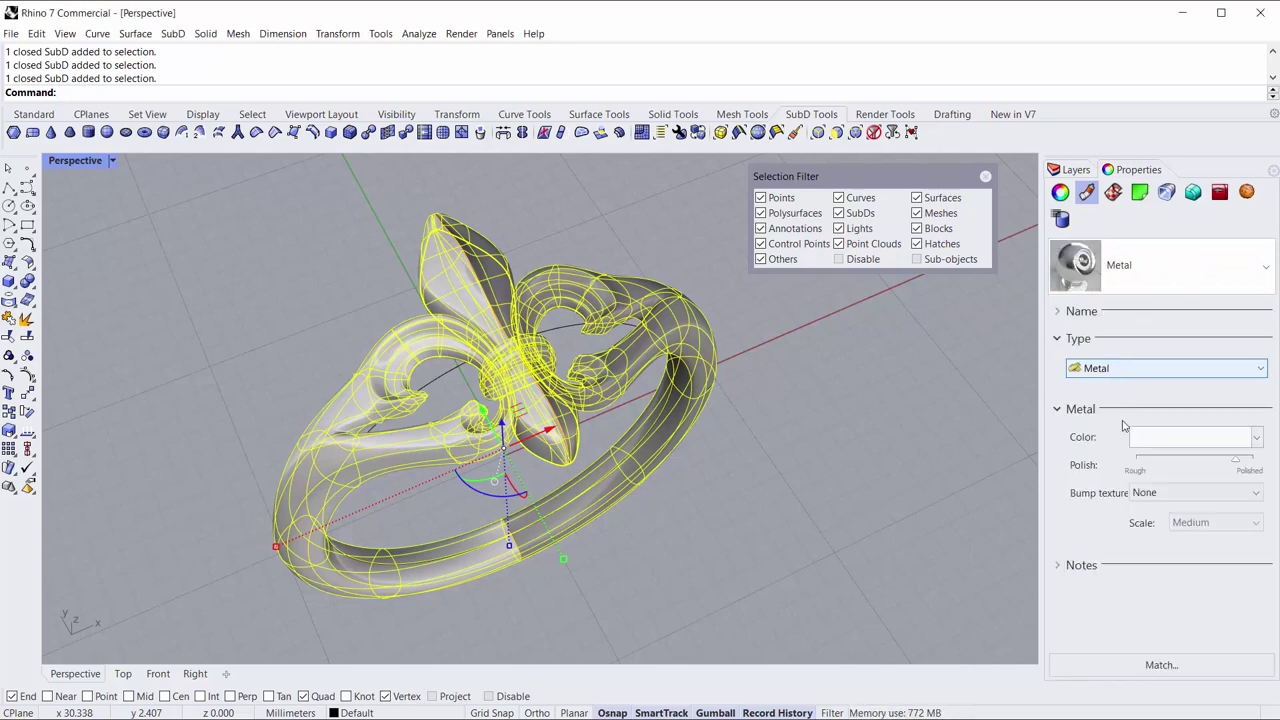
{"action": "left_click", "coordinate": [1162, 440]}
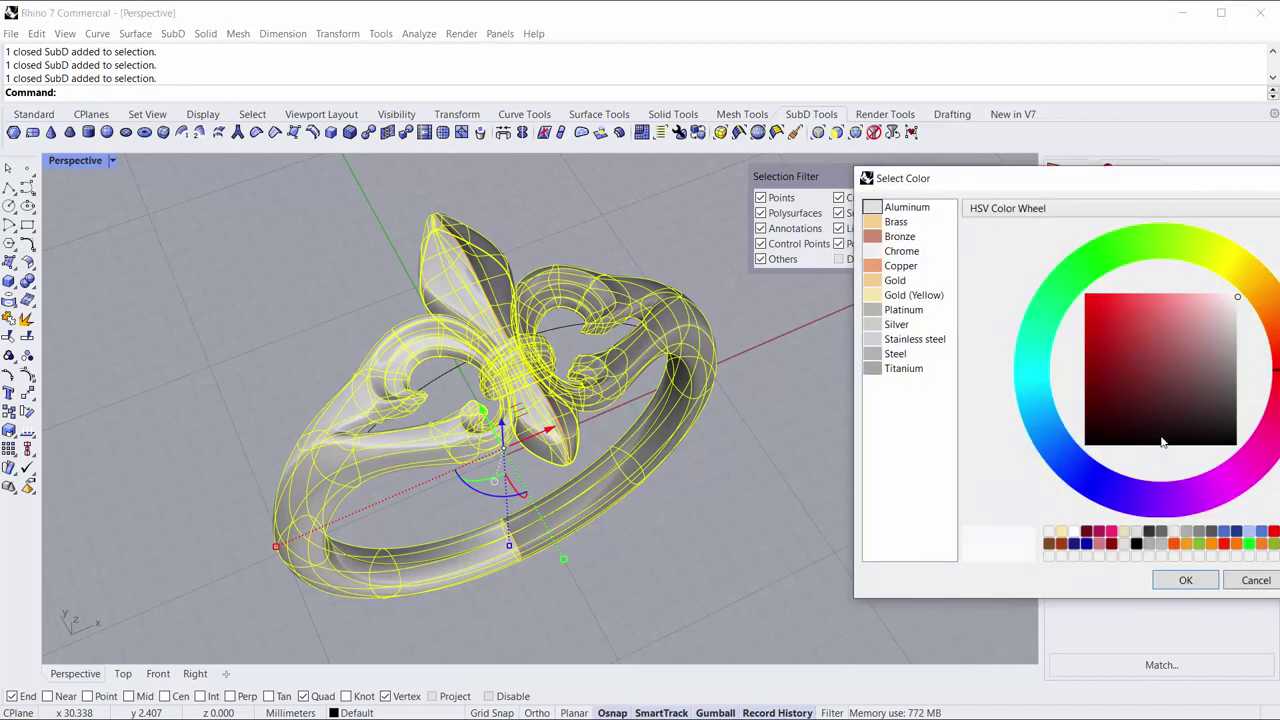
{"action": "left_click", "coordinate": [880, 326]}
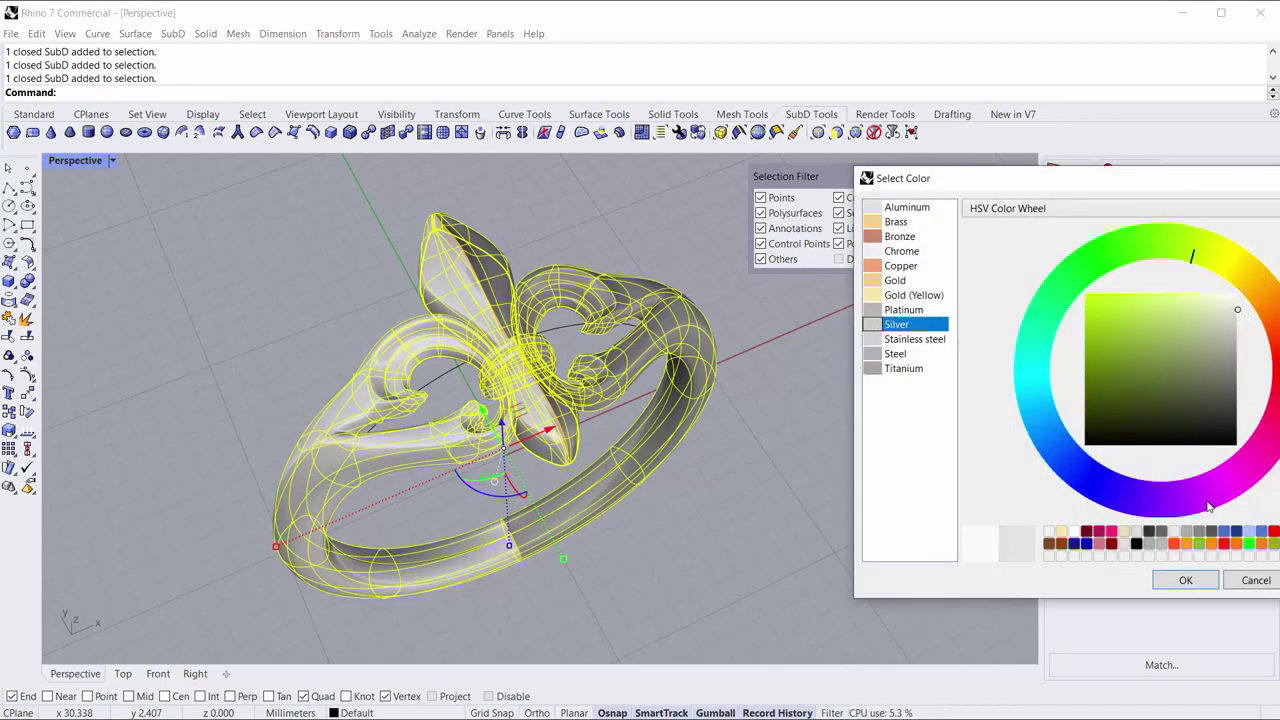
{"action": "left_click", "coordinate": [1186, 582]}
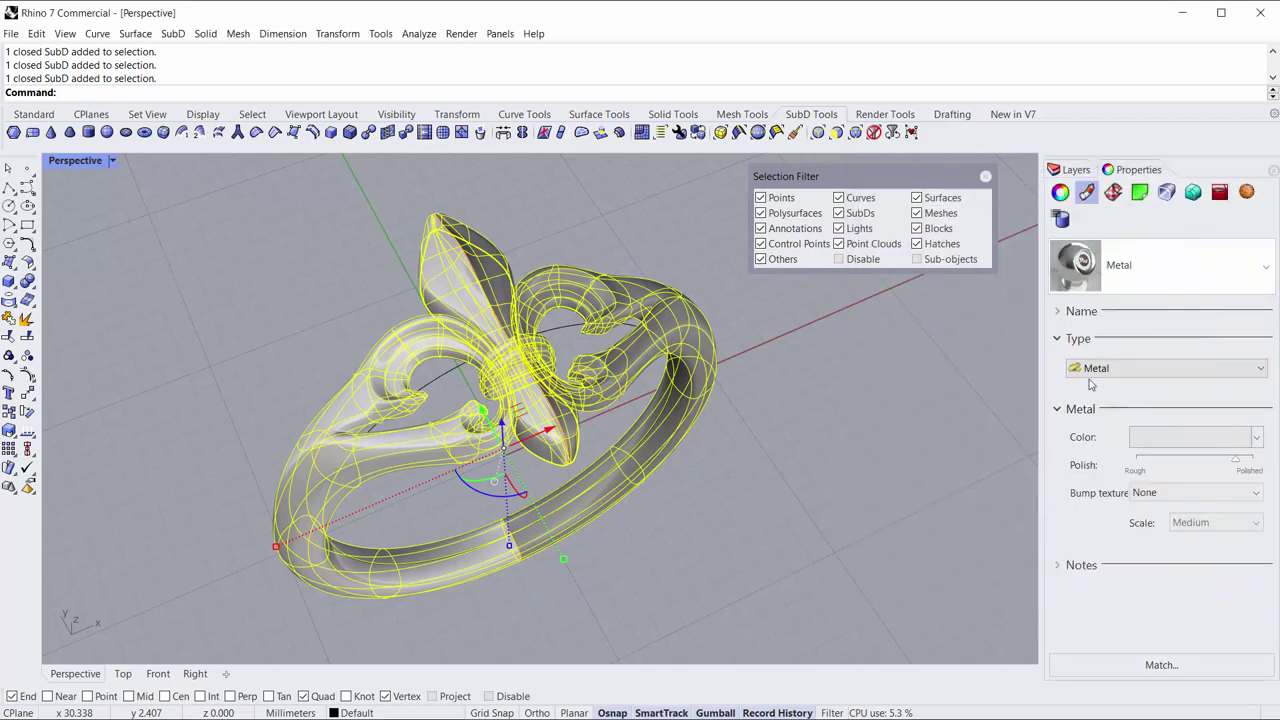
{"action": "right_click", "coordinate": [1087, 258]}
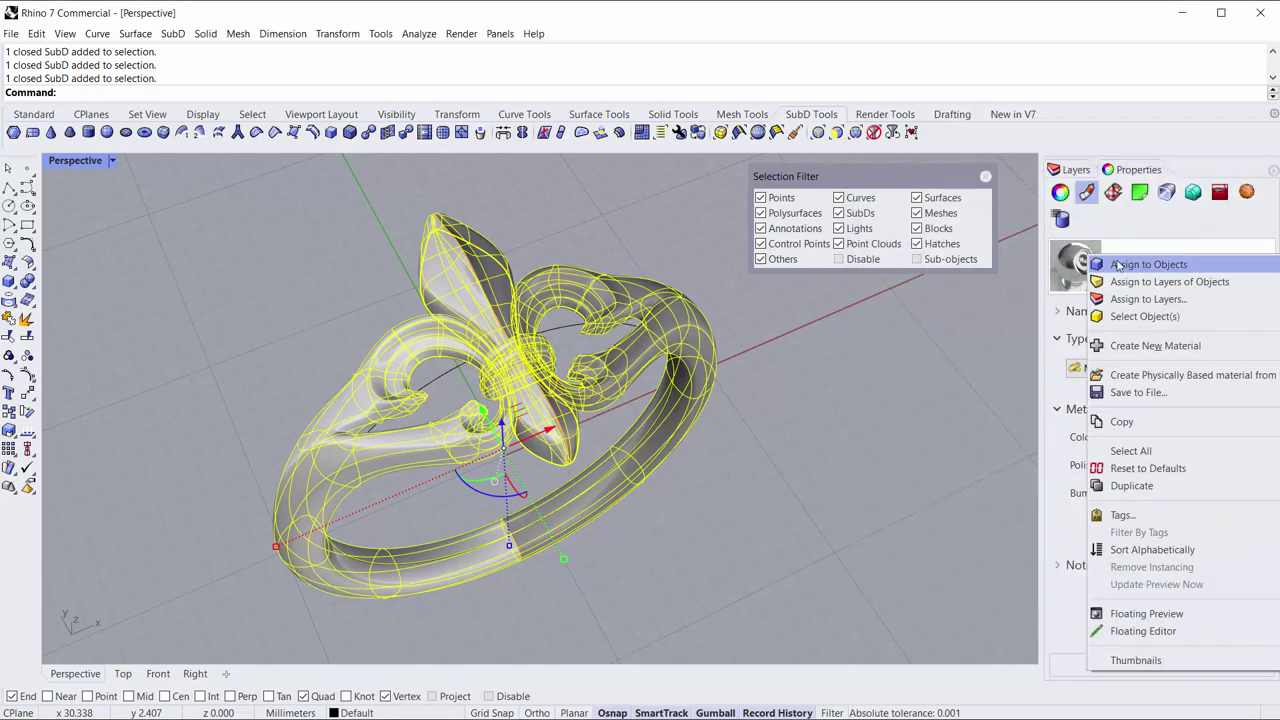
{"action": "left_click", "coordinate": [1110, 263]}
Switch the Perspective viewport to Rendered display and deselect the ring.
{"action": "left_click", "coordinate": [57, 166]}
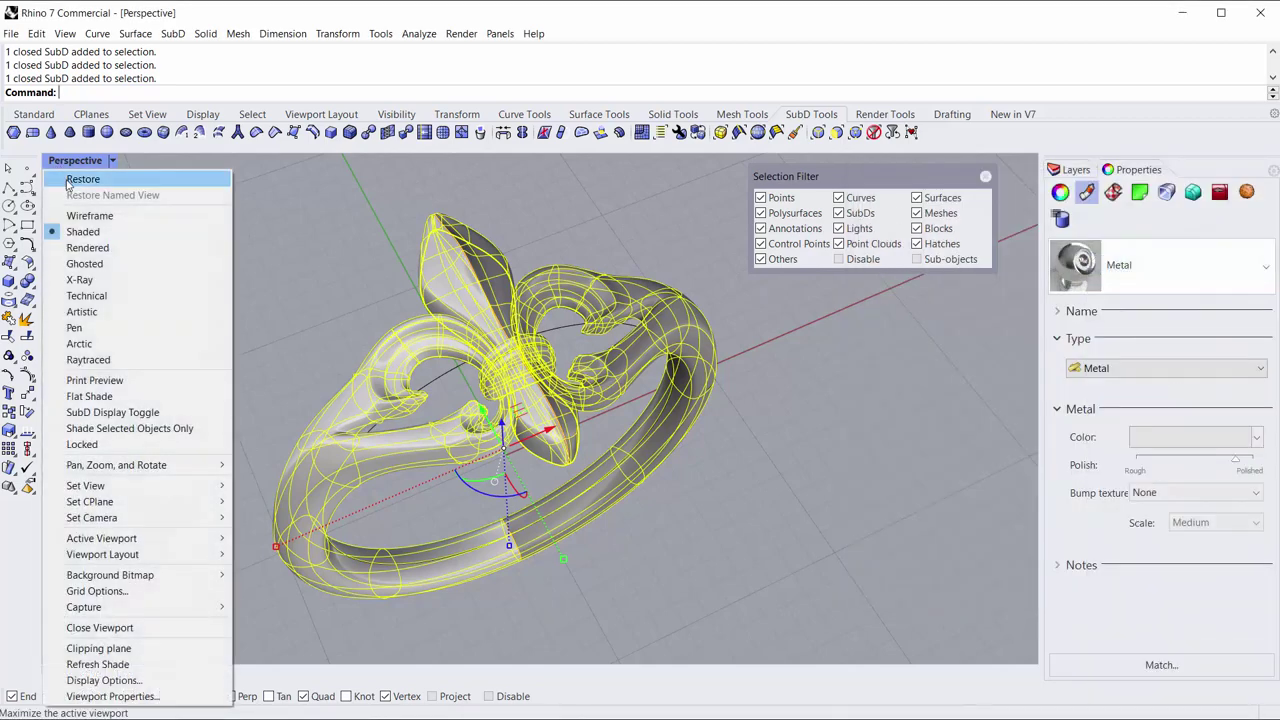
{"action": "left_click", "coordinate": [78, 248]}
{"action": "left_click", "coordinate": [190, 368]}
Orbit the rendered ring to a top-down angle and close the Selection Filter panel.
{"action": "mouse_move", "coordinate": [210, 415]}
{"action": "right_mouse_down"}
{"action": "mouse_move", "coordinate": [245, 477]}
{"action": "mouse_move", "coordinate": [266, 380]}
{"action": "mouse_move", "coordinate": [263, 418]}
{"action": "right_mouse_up"}
{"action": "right_click_drag", "start_coordinate": [268, 373], "coordinate": [285, 378], "text": "shift"}
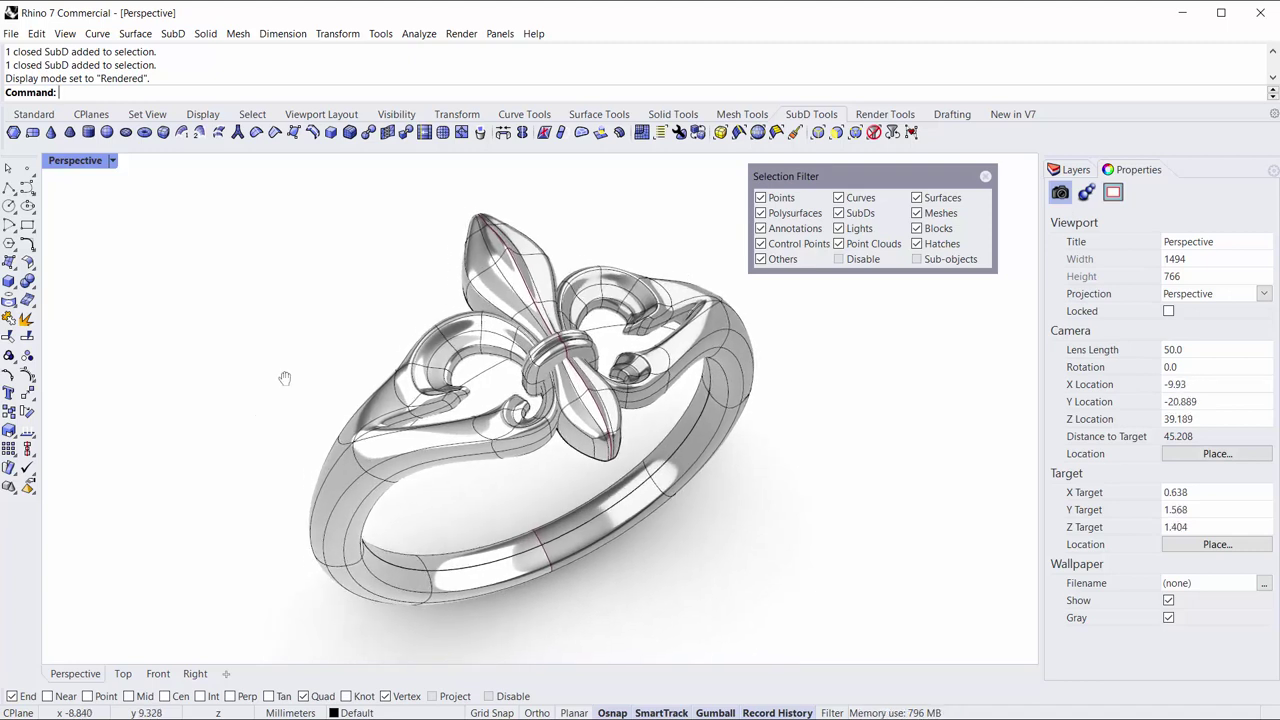
{"action": "left_click", "coordinate": [986, 178]}
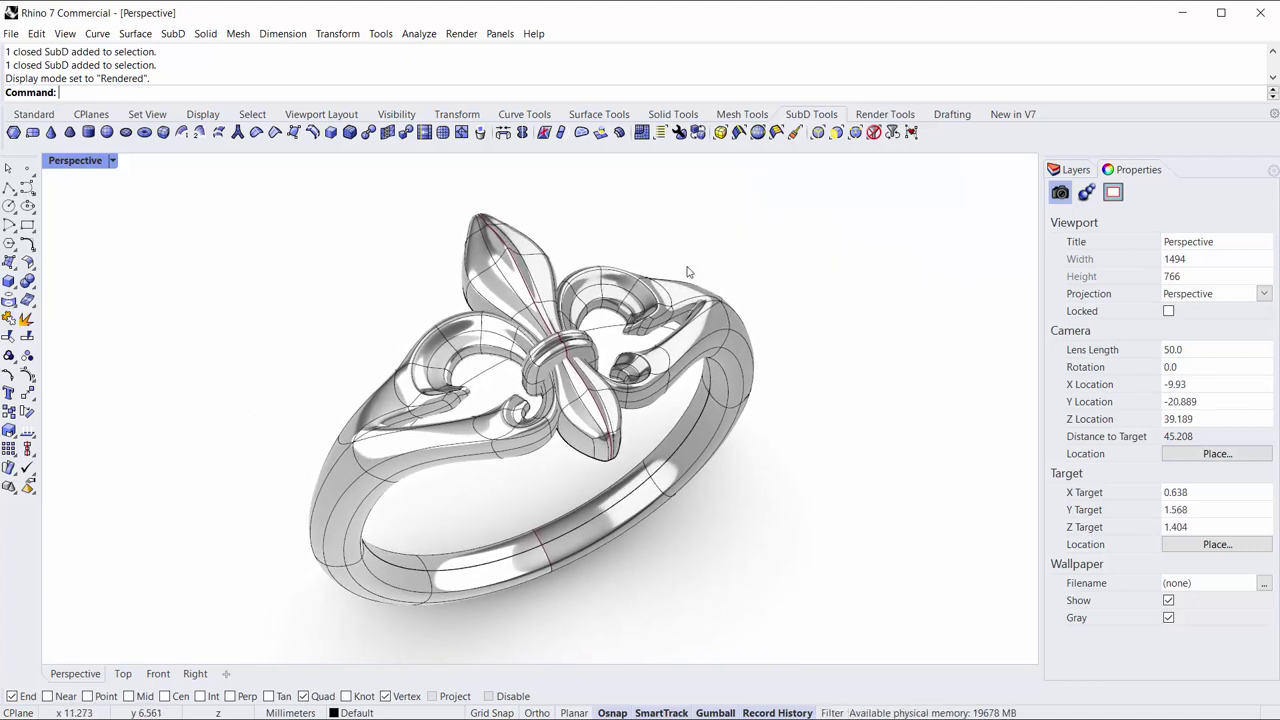
{"action": "right_click_drag", "start_coordinate": [687, 271], "coordinate": [722, 330]}
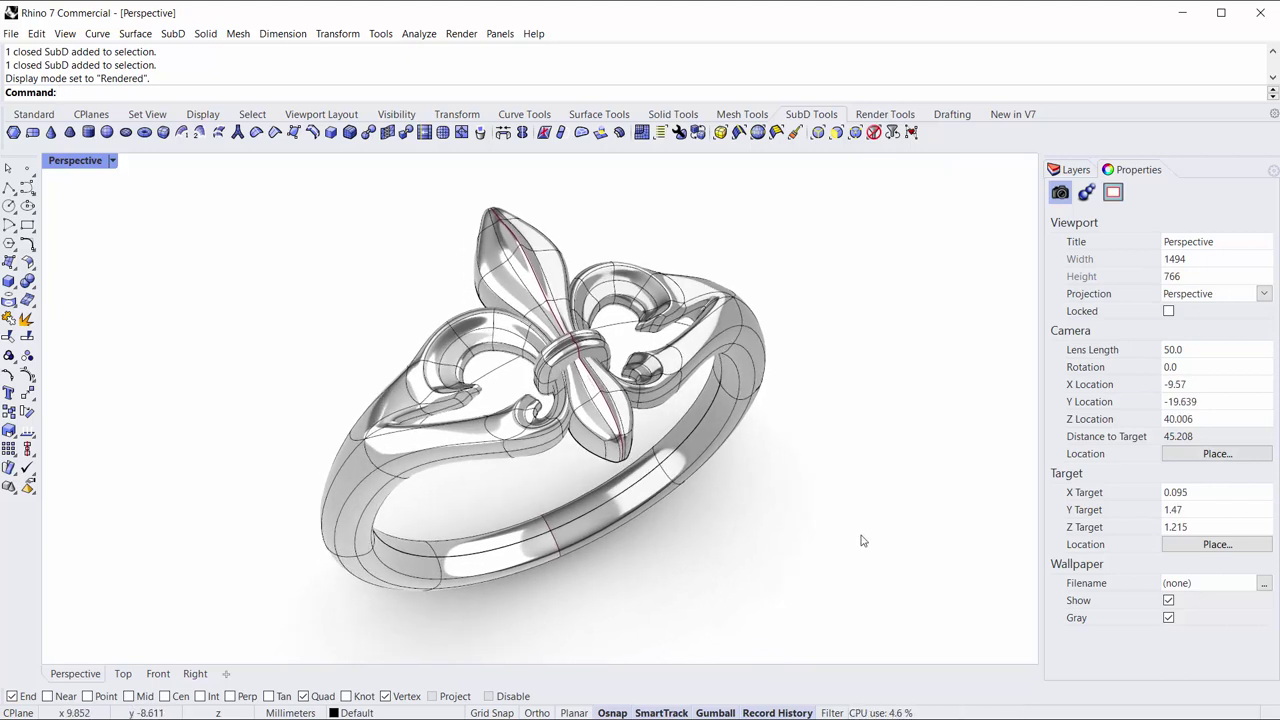